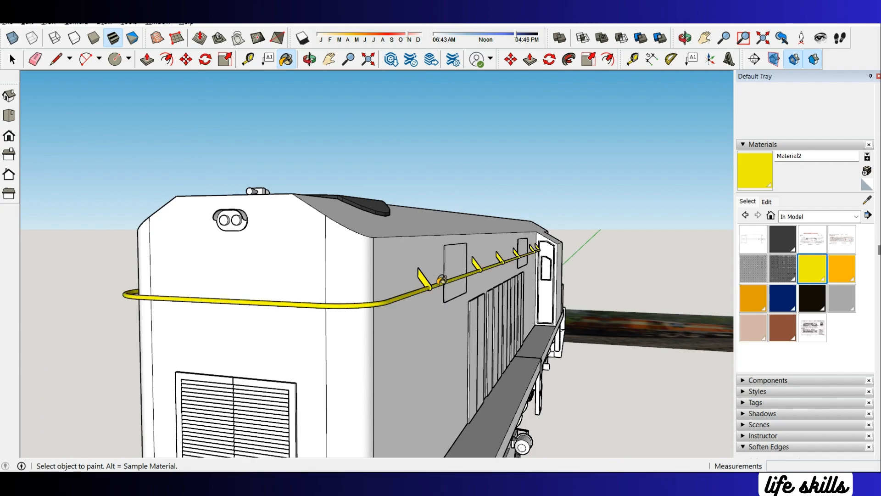
Step: Undo the last paint action and check the yellow handrail and brackets around the front of the locomotive body
key("ctrl+z")
scroll(447, 281, "down", 2)
middle_click_drag(626, 251, 502, 334)
scroll(501, 336, "down", 5)
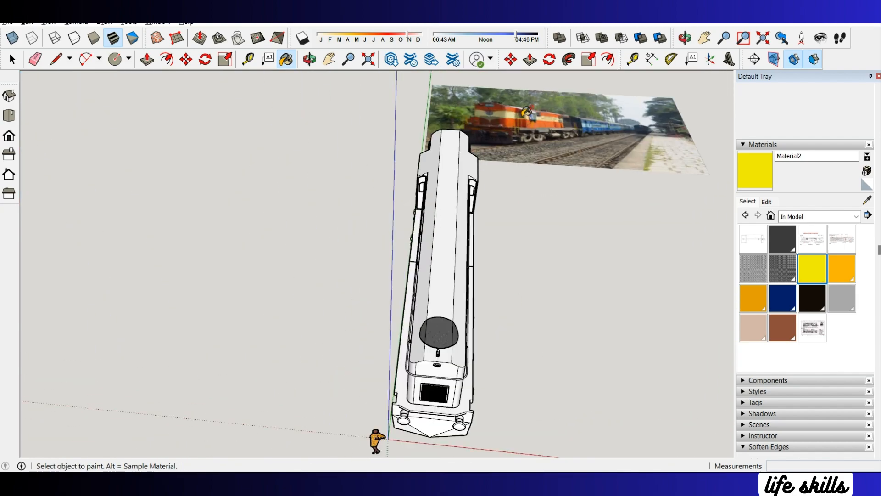
scroll(521, 100, "up", 8)
scroll(482, 90, "up", 5)
scroll(482, 90, "down", 12)
middle_click_drag(577, 281, 478, 184)
scroll(412, 379, "up", 5)
left_click(388, 318)
scroll(429, 189, "down", 3)
scroll(418, 391, "up", 2)
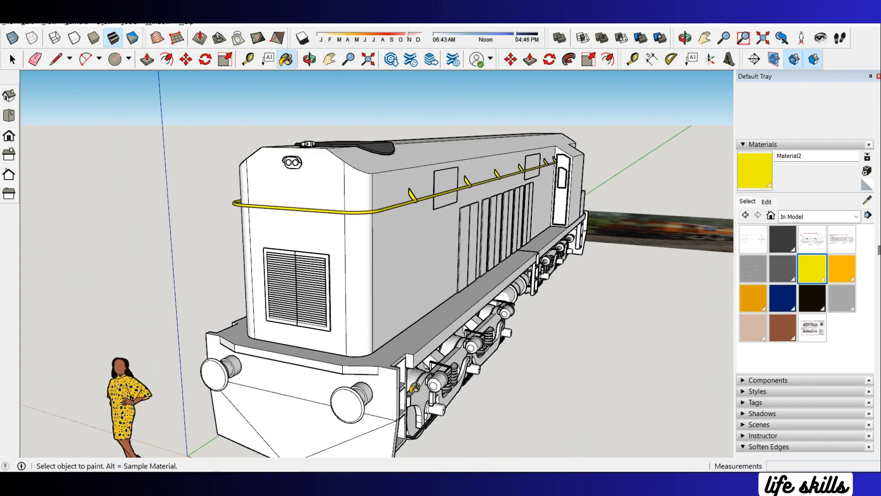
Step: Cut the two unpainted brackets beside the cab and paste them in place inside the yellow handrail group
scroll(418, 391, "down", 1)
middle_click_drag(629, 251, 464, 249)
middle_click_drag(542, 244, 344, 237)
scroll(542, 233, "down", 2)
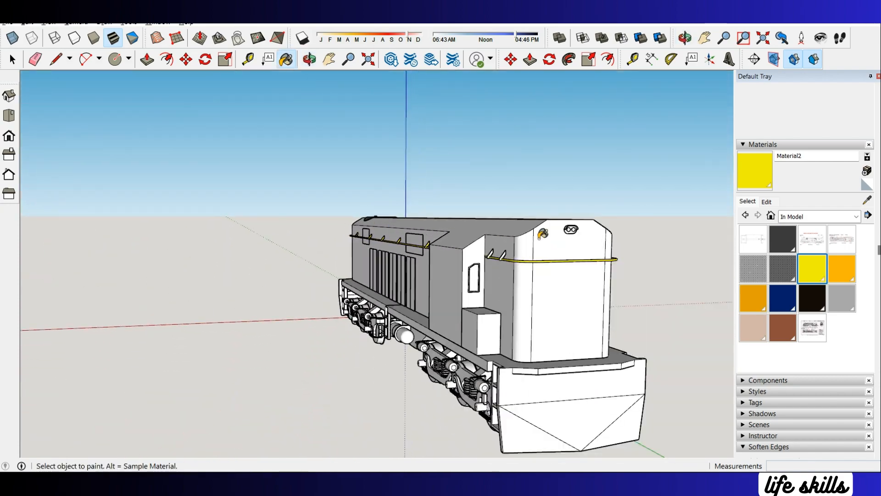
scroll(484, 257, "up", 6)
key("space")
double_click(481, 261)
key("Escape")
left_click(441, 255, "shift")
scroll(475, 264, "down", 1)
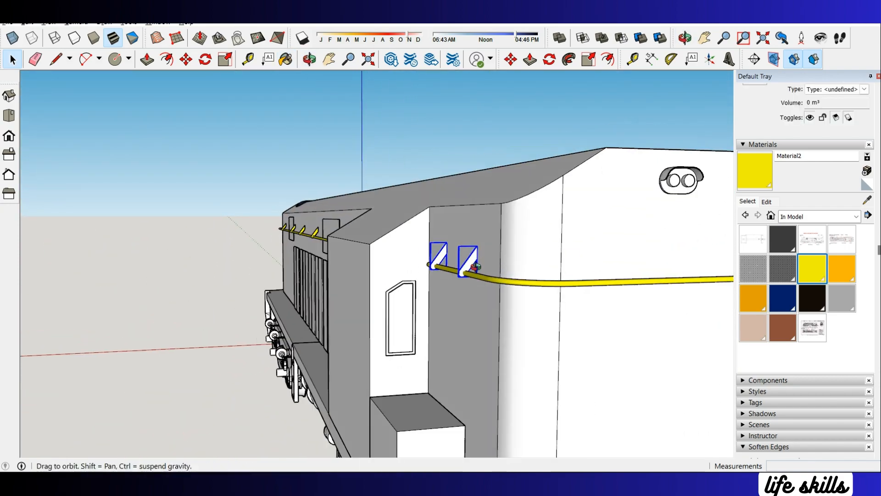
middle_click_drag(475, 266, 340, 263)
middle_click_drag(507, 286, 643, 306)
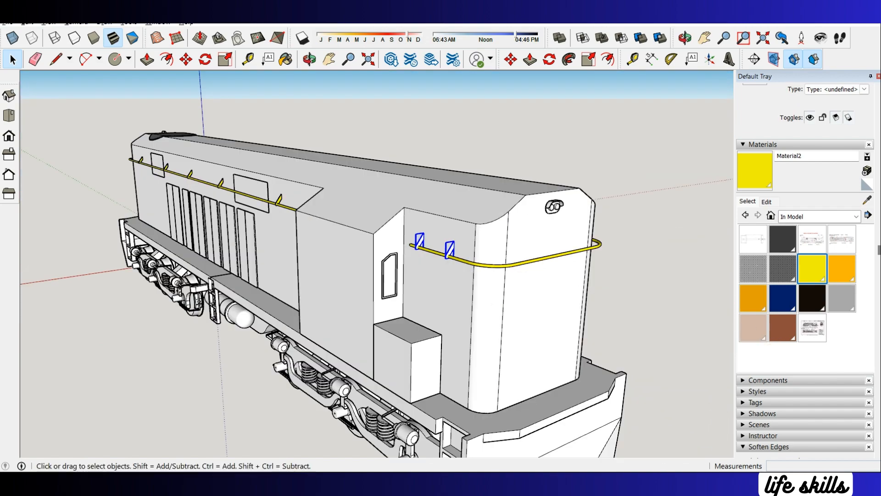
left_click(27, 22)
left_click(43, 62)
scroll(243, 147, "up", 3)
left_click(28, 22)
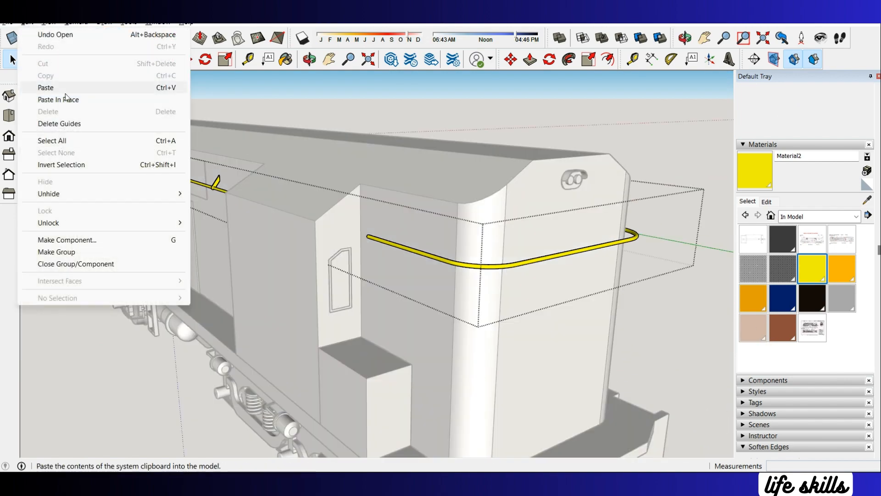
left_click(66, 99)
scroll(420, 256, "down", 3)
scroll(420, 256, "up", 3)
scroll(420, 256, "down", 3)
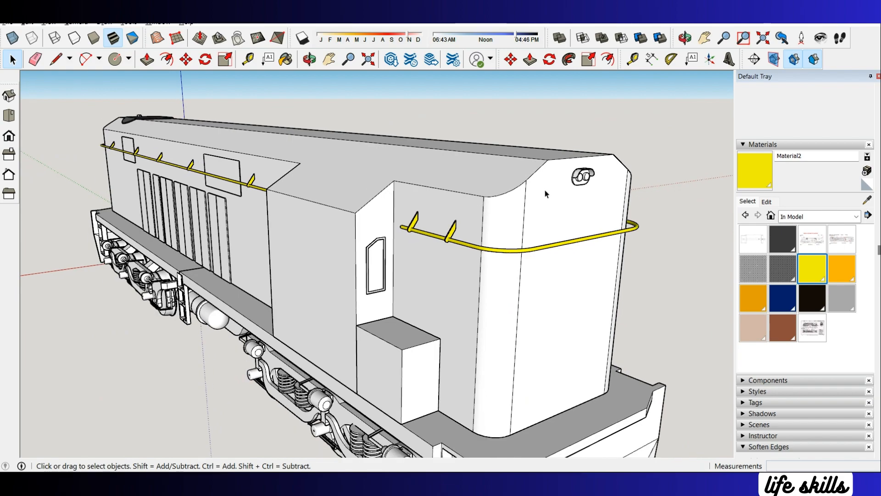
Step: Examine the shape of the yellow grab rails beside the front steps in the locomotive reference photo
scroll(545, 191, "down", 5)
middle_click_drag(327, 245, 486, 294)
scroll(257, 308, "up", 5)
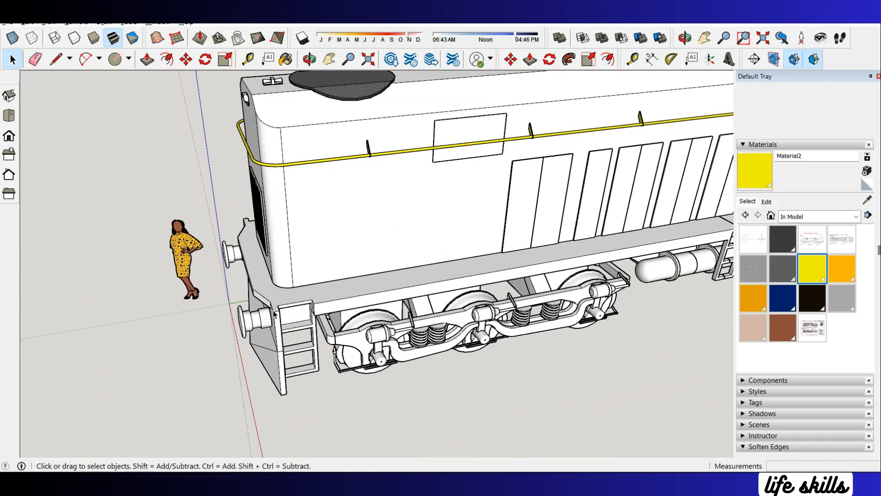
scroll(85, 281, "down", 5)
scroll(682, 246, "up", 8)
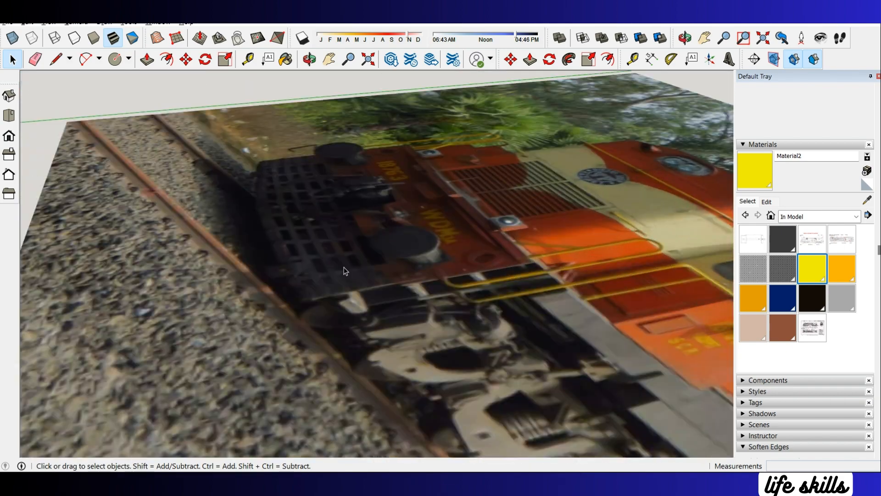
scroll(346, 271, "down", 5)
middle_click_drag(346, 271, 542, 239)
scroll(575, 151, "up", 5)
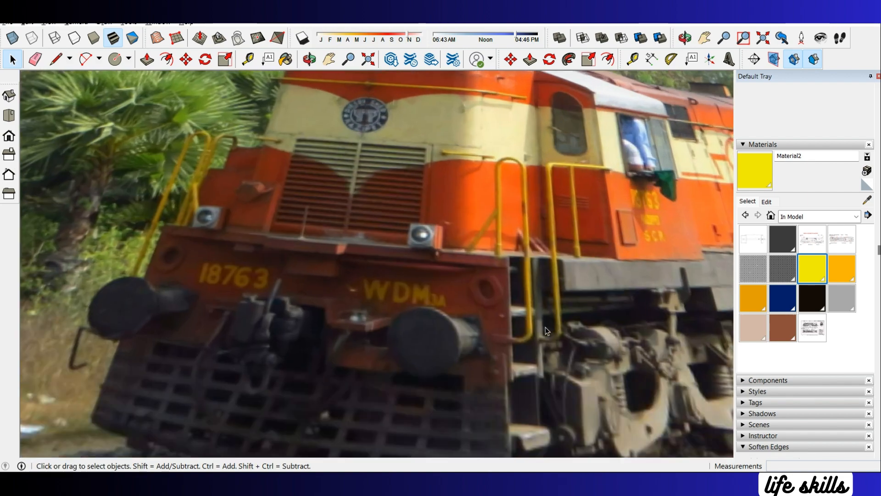
scroll(384, 231, "down", 5)
Step: Draw a 900 mm vertical line up from the deck corner beside the front steps
middle_click_drag(321, 265, 393, 376)
scroll(394, 376, "up", 5)
scroll(394, 376, "up", 5)
key("l")
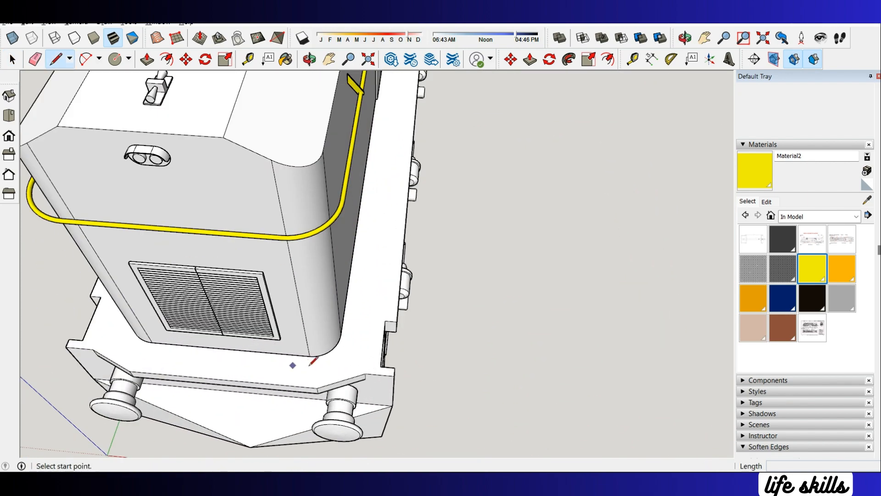
scroll(403, 370, "up", 8)
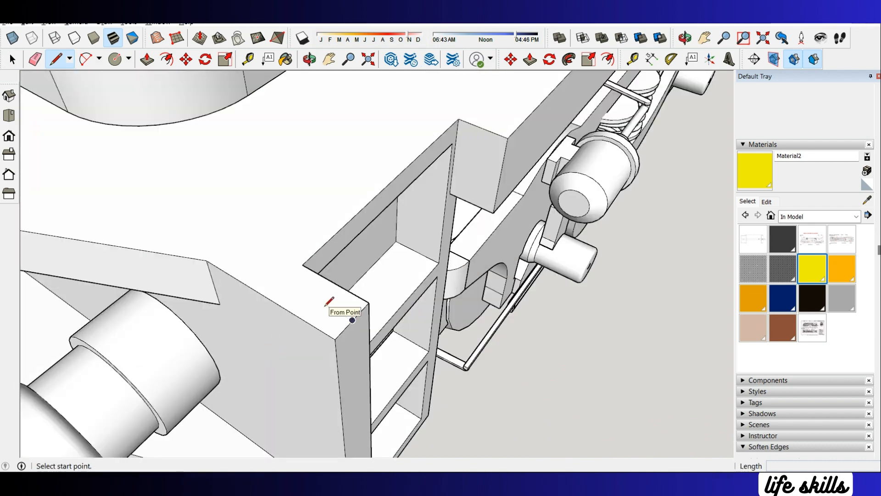
left_click(324, 304)
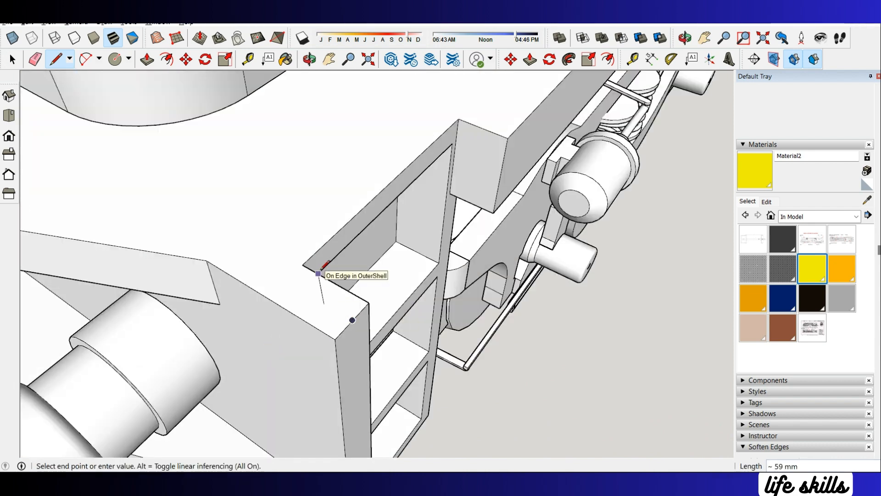
key("Up")
scroll(322, 271, "down", 4)
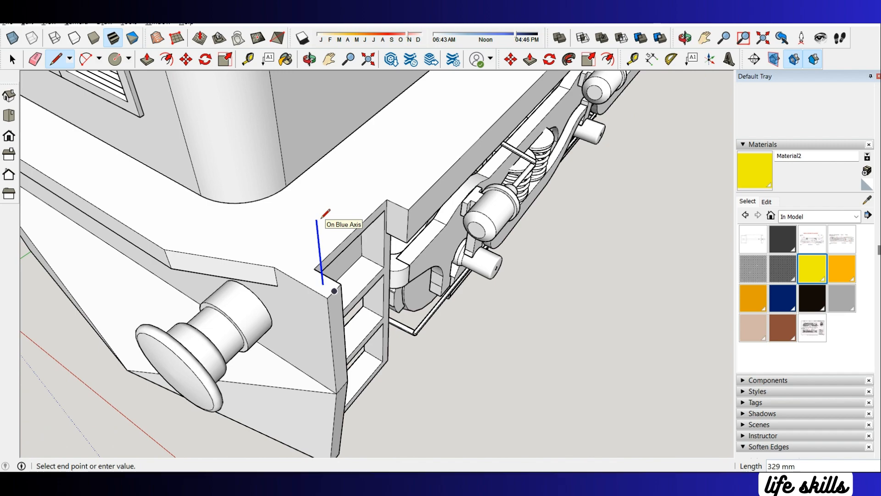
scroll(325, 214, "down", 3)
middle_click_drag(335, 122, 404, 87)
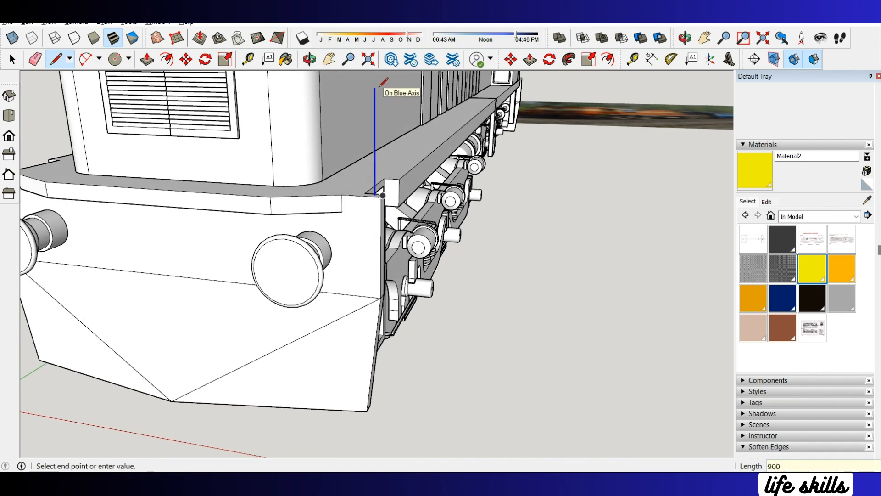
key("Return")
Step: Continue the grab rail outline outward along the red axis, down beside the steps and back to the front plate
scroll(381, 97, "down", 4)
scroll(408, 190, "up", 4)
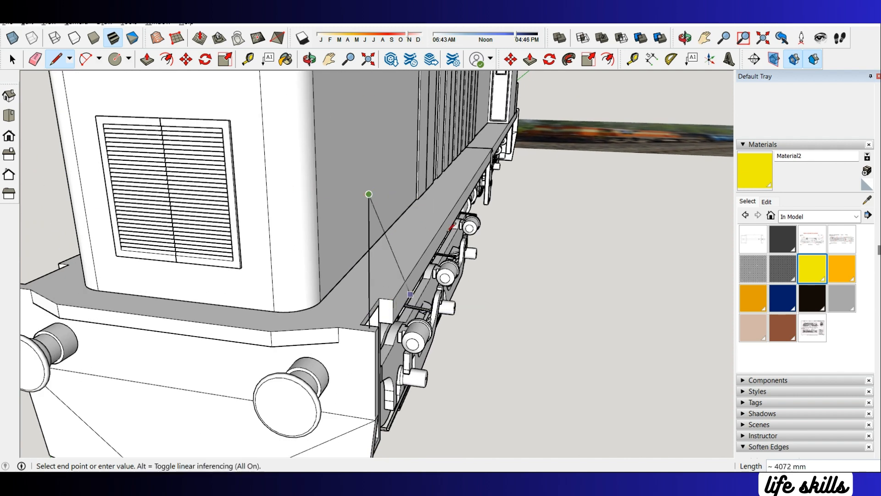
middle_click_drag(459, 196, 486, 207)
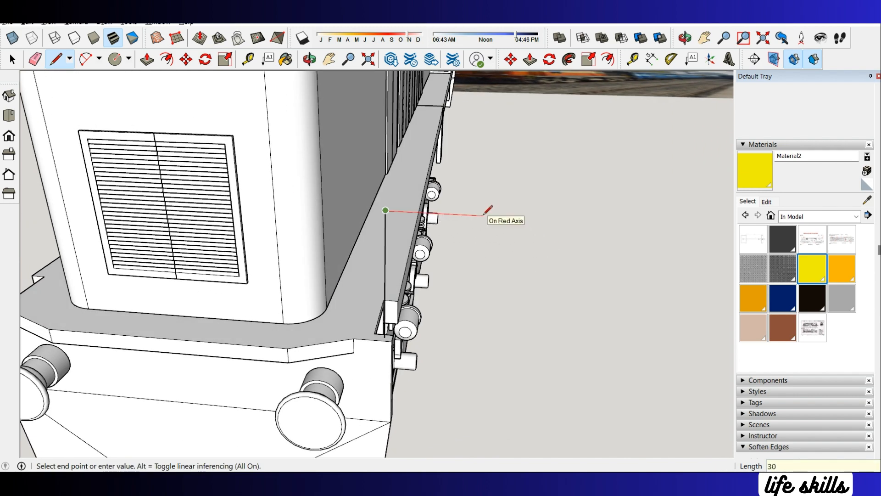
scroll(419, 415, "down", 4)
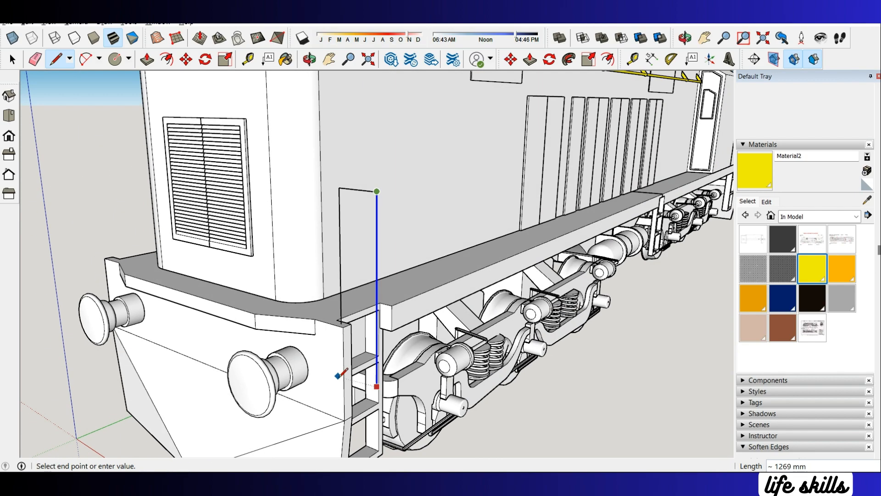
scroll(347, 357, "up", 4)
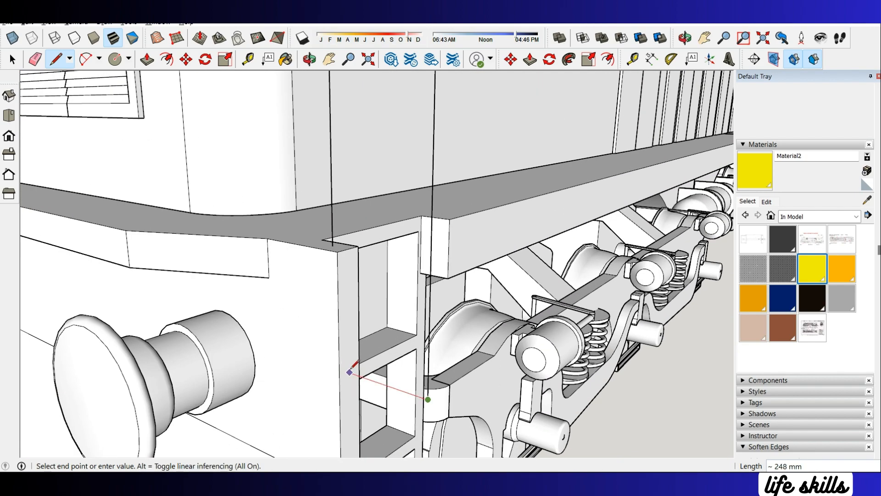
scroll(350, 385, "down", 5)
key("Escape")
scroll(362, 206, "up", 3)
middle_click_drag(362, 206, 410, 210)
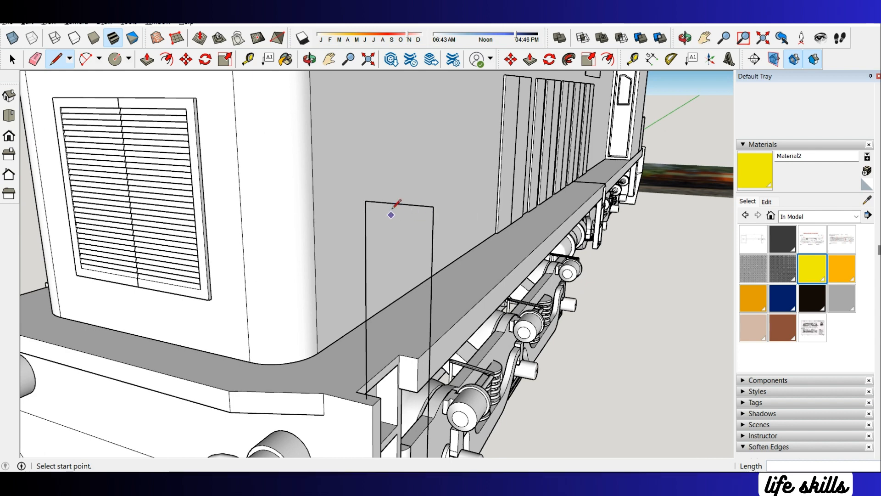
Step: Draw a vertical construction line down from the top edge's midpoint and a circle centred on its lower end, touching the outline's sides
key("c")
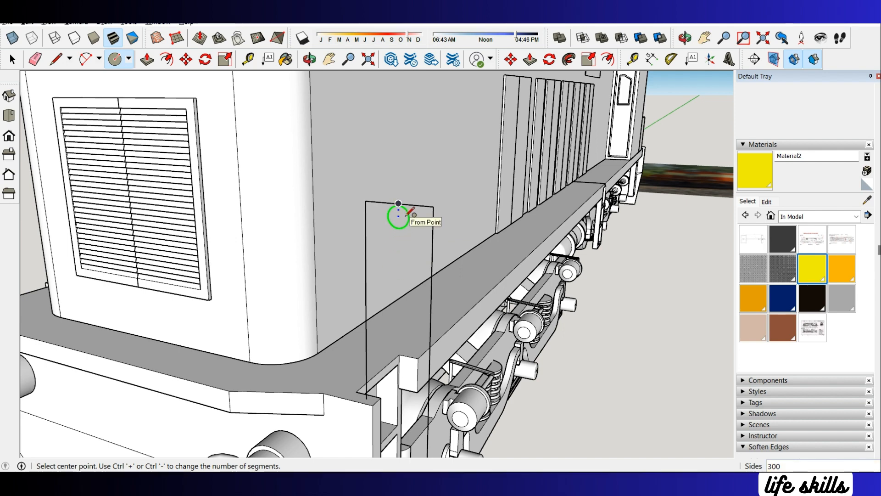
key("l")
left_click(398, 203)
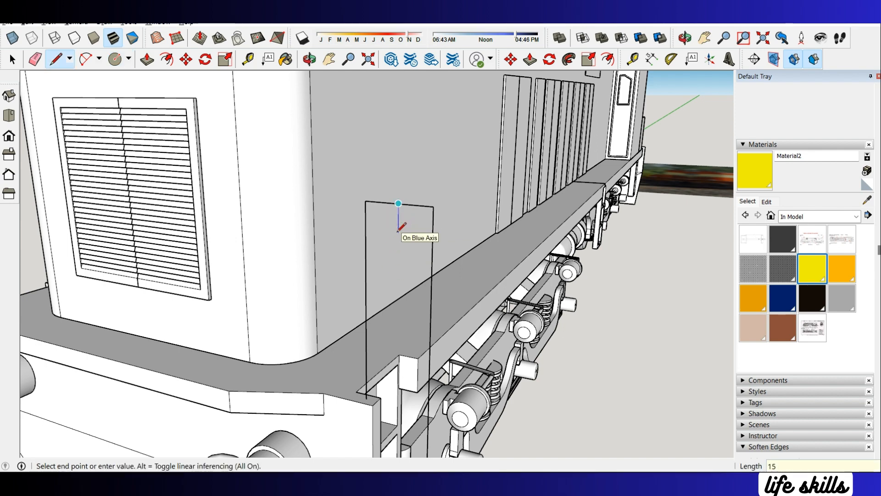
left_click(399, 240)
key("c")
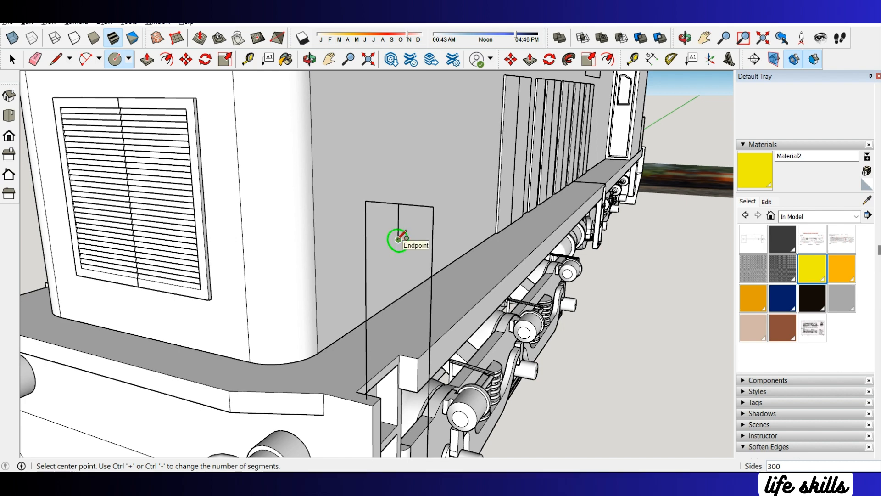
left_click(398, 239)
left_click(432, 207)
Step: Draw a horizontal diameter across the circle, then erase the construction lines, corners and lower half to leave a rounded top
key("e")
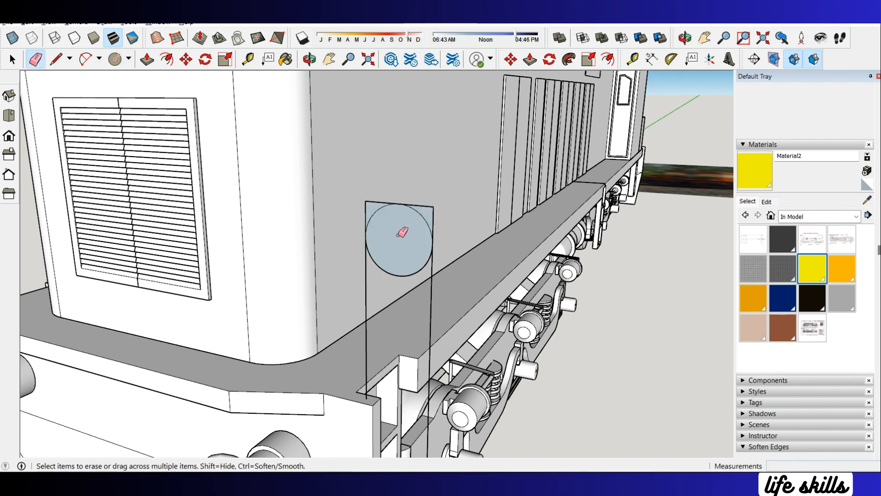
key("l")
left_click(408, 236)
key("e")
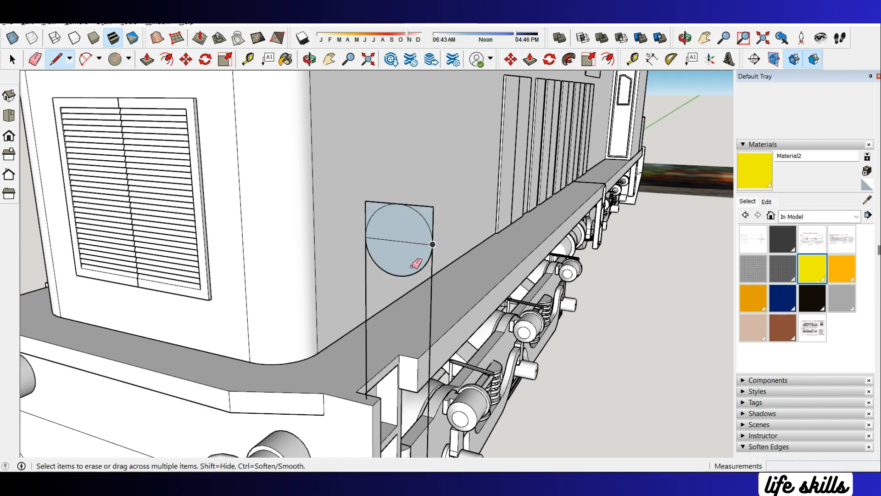
left_click(393, 236)
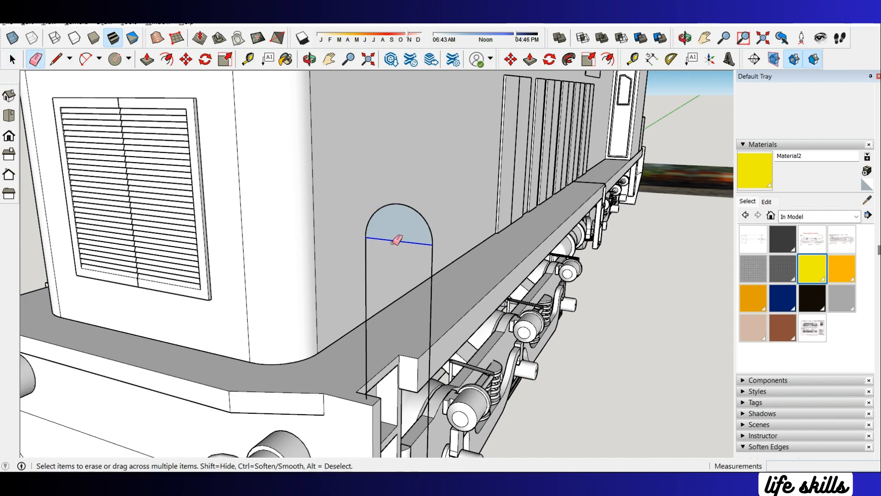
Step: Draw an arc between the outline's outer side and its bottom edge and erase the square corner
mouse_move(395, 238)
middle_mouse_down()
mouse_move(417, 191)
mouse_move(370, 239)
mouse_move(385, 378)
middle_mouse_up()
scroll(388, 374, "up", 4)
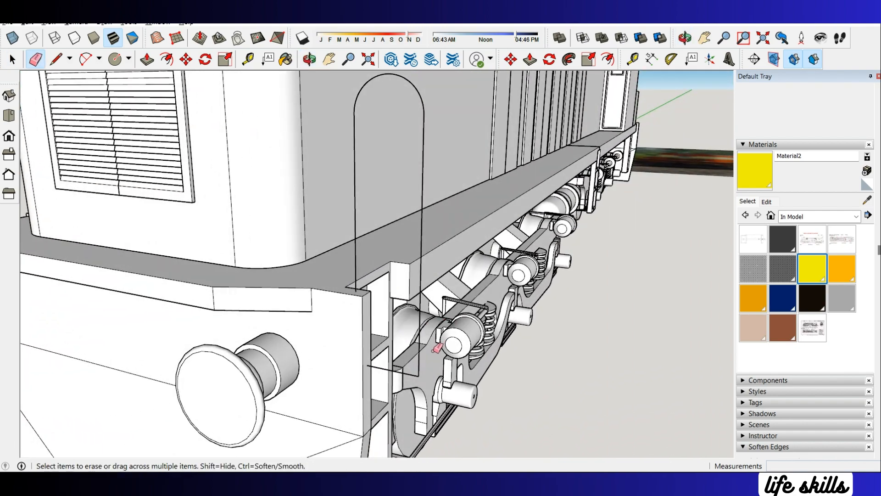
key("a")
left_click(420, 300)
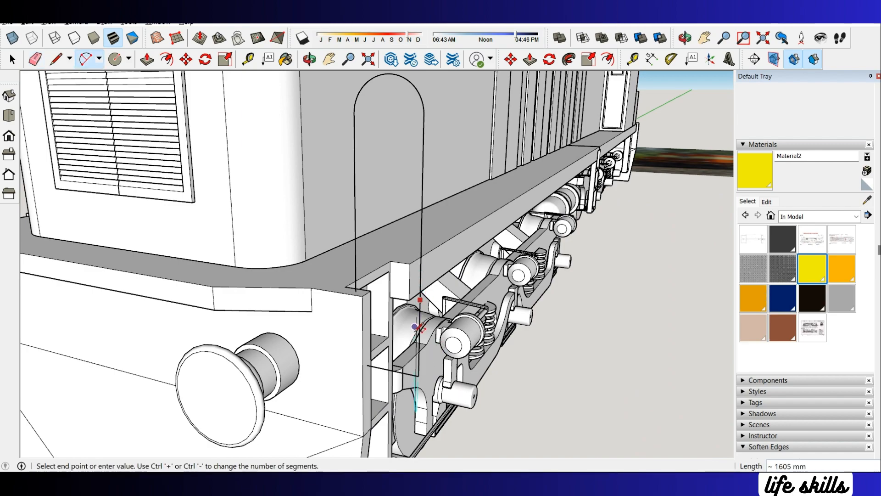
double_click(392, 370)
key("e")
left_click_drag(424, 370, 413, 377)
mouse_move(413, 377)
middle_mouse_down()
mouse_move(419, 293)
mouse_move(409, 262)
middle_mouse_up()
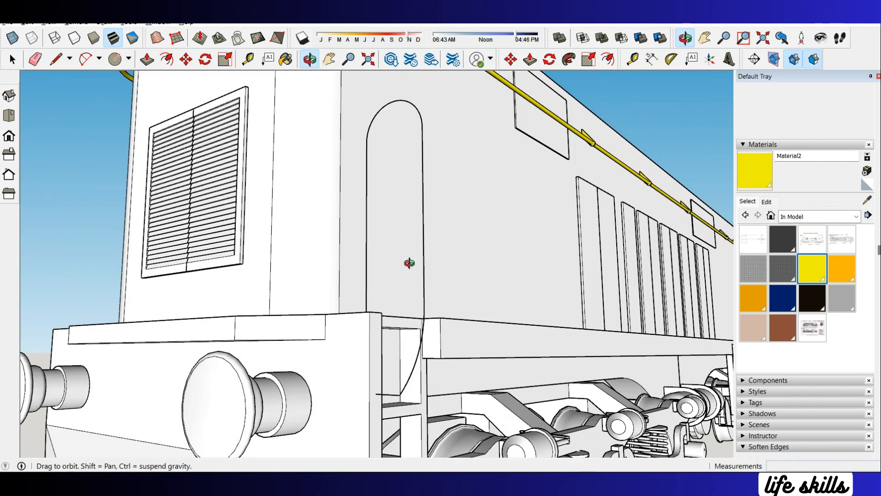
Step: Add a second arc from the lower bend to the bottom edge's end at the front plate and erase the leftover corner
scroll(387, 376, "up", 3)
scroll(391, 373, "down", 2)
scroll(392, 374, "up", 4)
key("a")
left_click(384, 391)
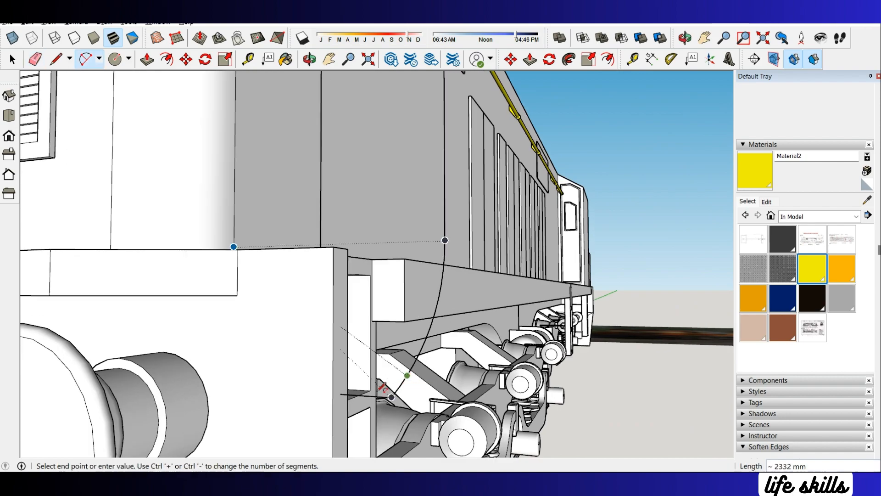
left_click(341, 393)
scroll(355, 390, "up", 4)
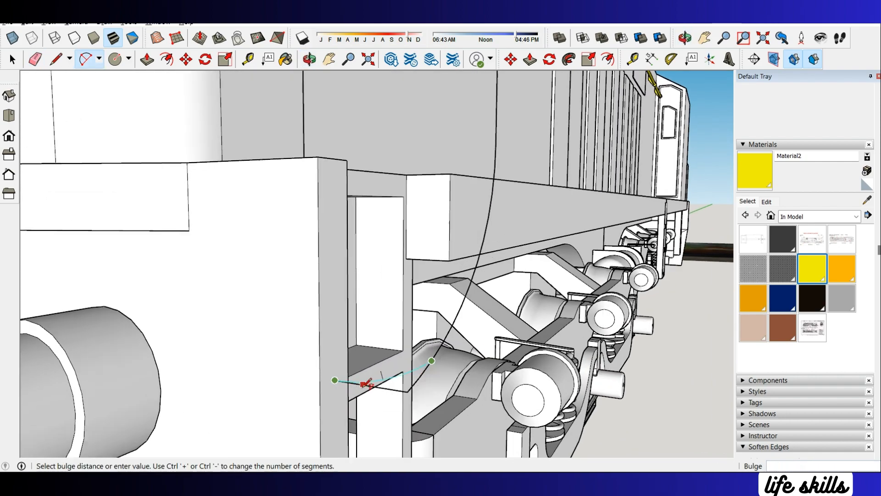
left_click(394, 388)
key("e")
left_click_drag(416, 394, 408, 392)
scroll(357, 366, "down", 5)
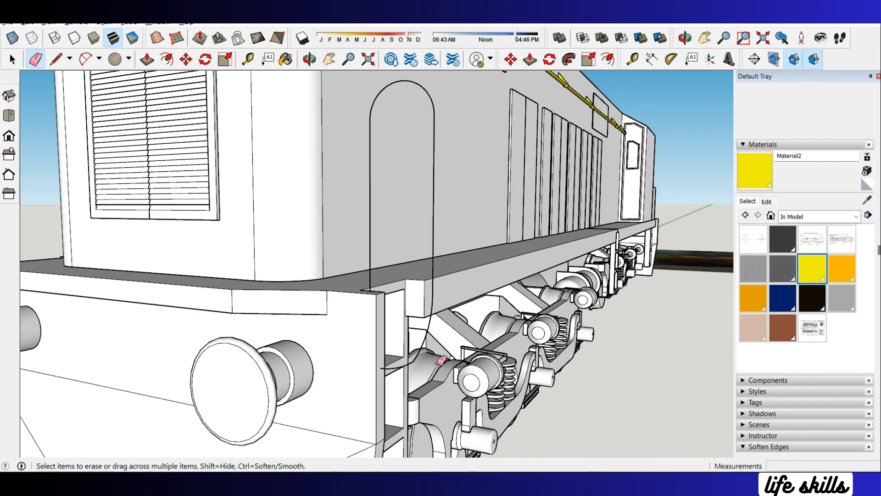
Step: Bridge the kink between the two arcs in the grab rail's lower bend with a short straight line
mouse_move(441, 363)
middle_mouse_down()
mouse_move(429, 233)
mouse_move(517, 329)
mouse_move(418, 352)
mouse_move(137, 342)
middle_mouse_up()
scroll(419, 351, "up", 2)
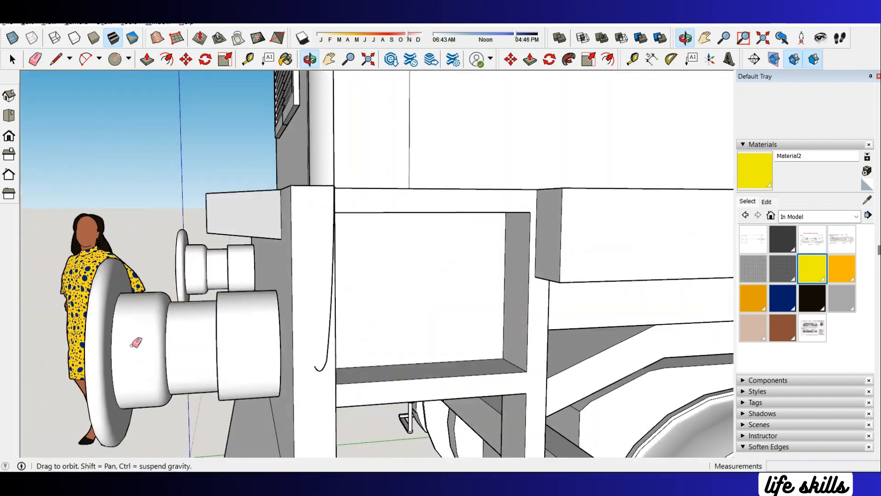
scroll(136, 342, "up", 2)
middle_click_drag(459, 324, 332, 316)
scroll(369, 324, "up", 4)
key("l")
scroll(320, 315, "down", 3)
left_click(183, 286)
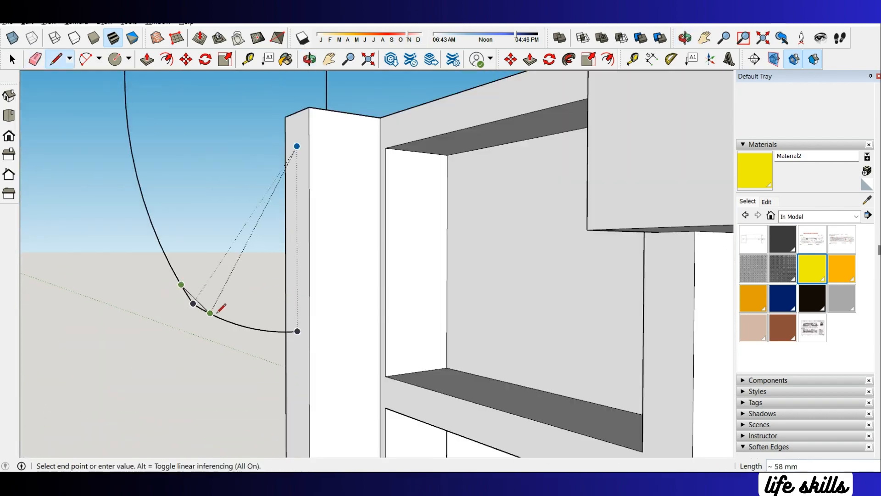
left_click(218, 317)
key("e")
scroll(227, 305, "down", 9)
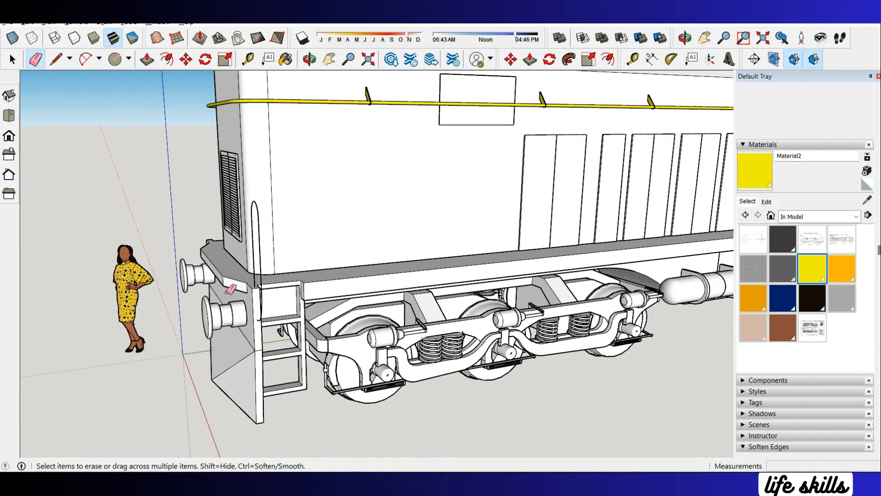
middle_click_drag(228, 290, 420, 333)
scroll(206, 276, "down", 4)
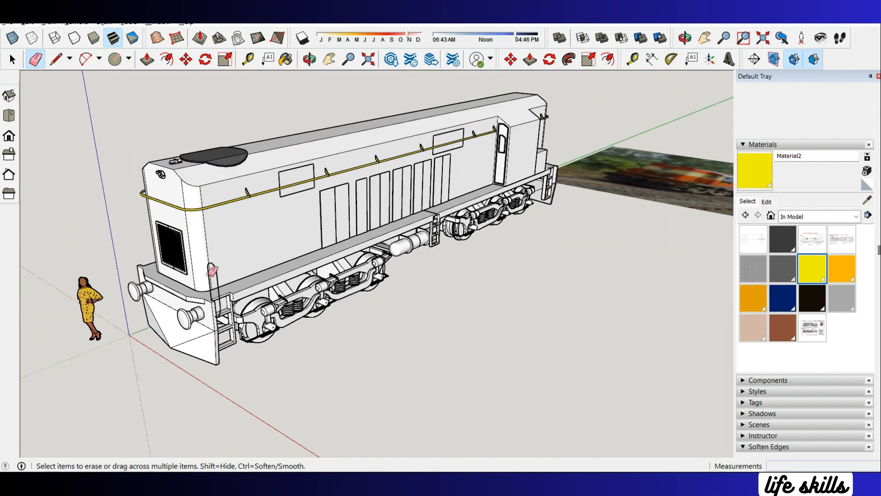
scroll(551, 202, "up", 4)
scroll(322, 276, "down", 3)
key("space")
scroll(505, 264, "down", 3)
middle_click_drag(555, 221, 542, 324)
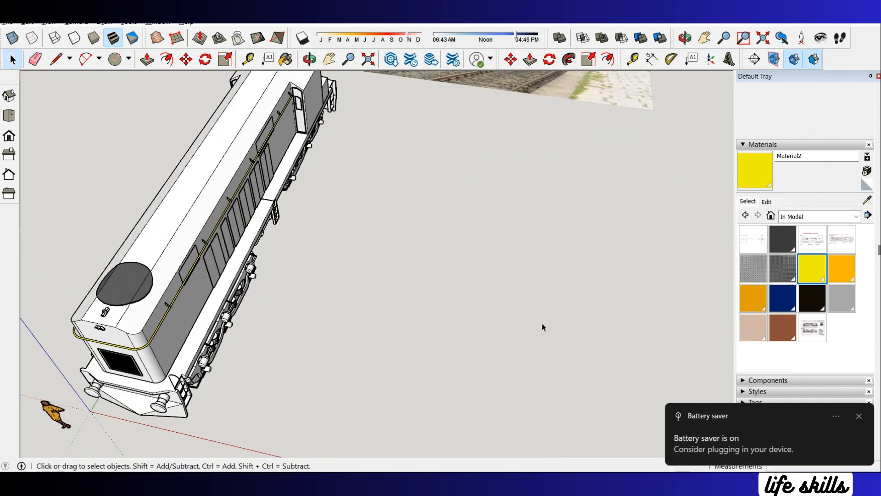
left_click(862, 416)
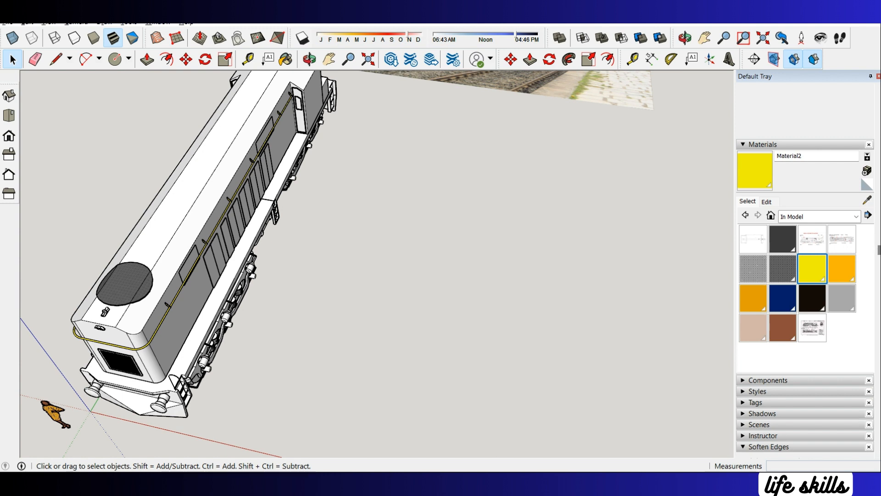
scroll(312, 200, "down", 2)
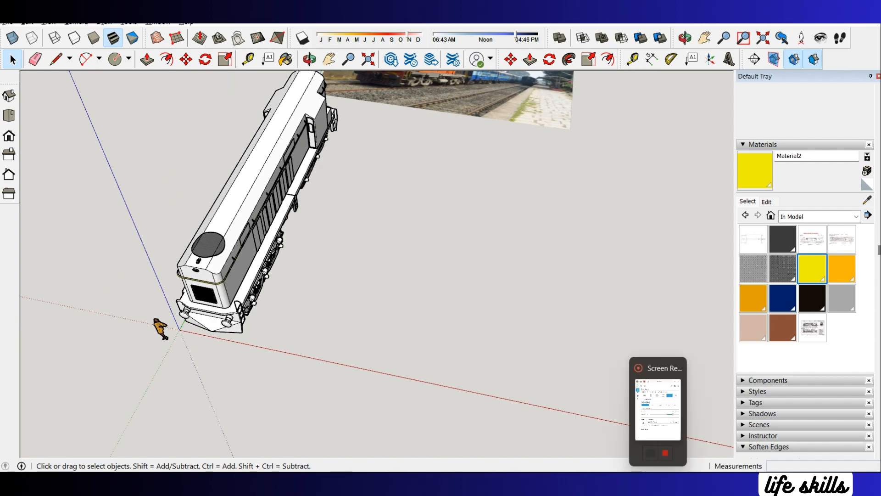
left_click(641, 462)
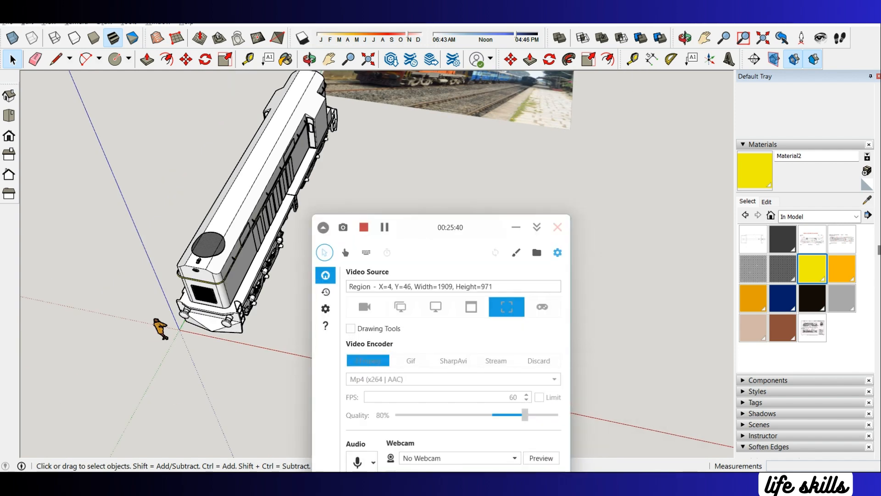
left_click(652, 482)
scroll(244, 299, "up", 4)
left_click(801, 484)
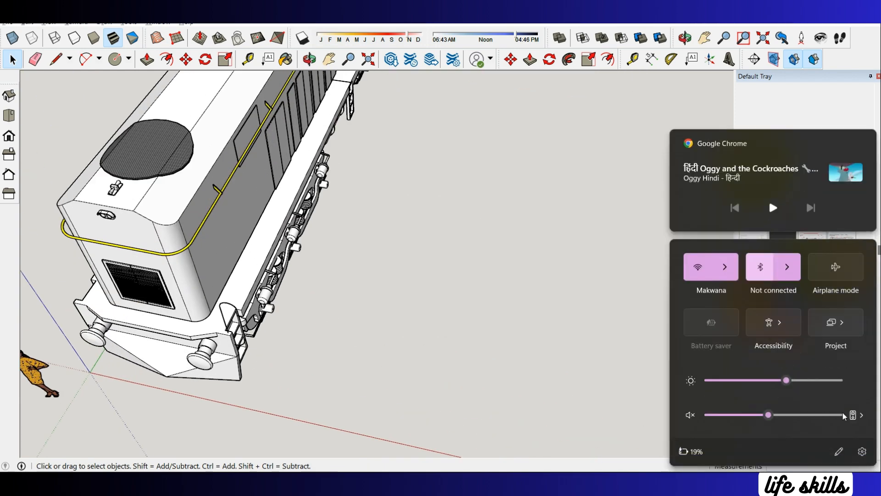
left_click(558, 316)
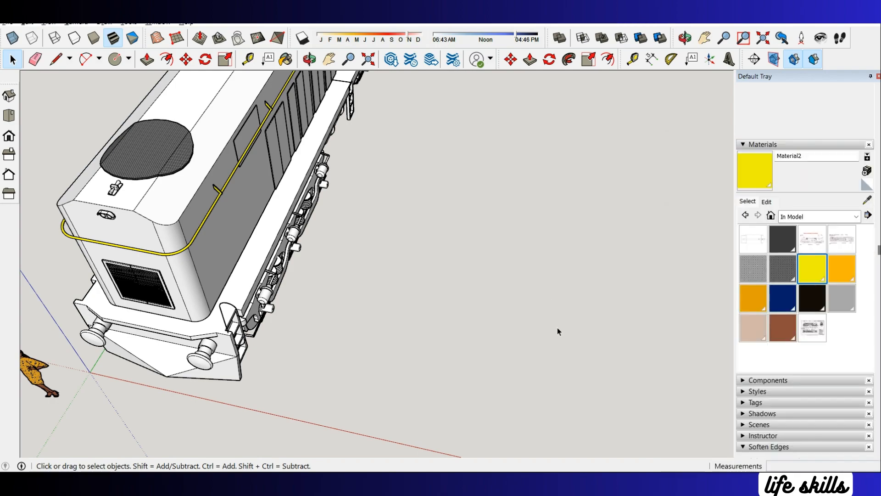
Step: Examine the shape of the yellow grab rails beside the locomotive's steps in the reference photo
scroll(561, 340, "down", 1)
scroll(316, 319, "up", 4)
middle_click_drag(317, 319, 170, 243)
scroll(161, 246, "down", 4)
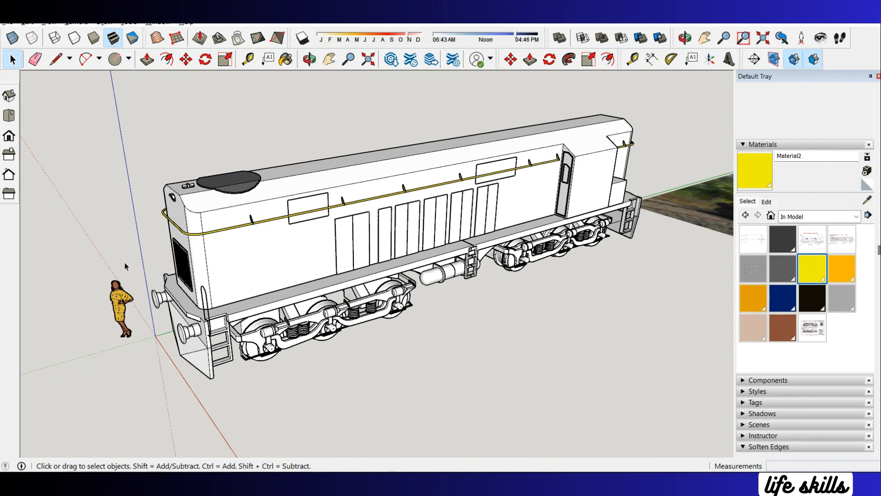
scroll(125, 262, "down", 2)
middle_click_drag(597, 322, 674, 424)
scroll(462, 186, "up", 7)
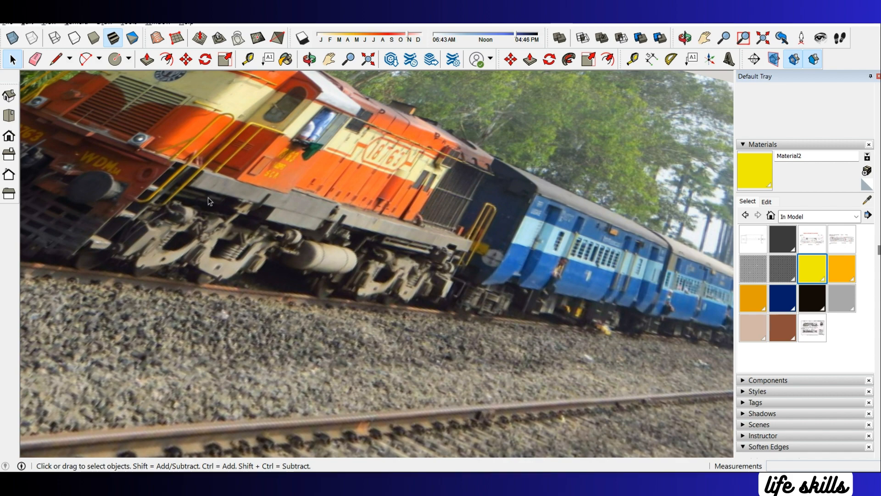
scroll(327, 154, "down", 5)
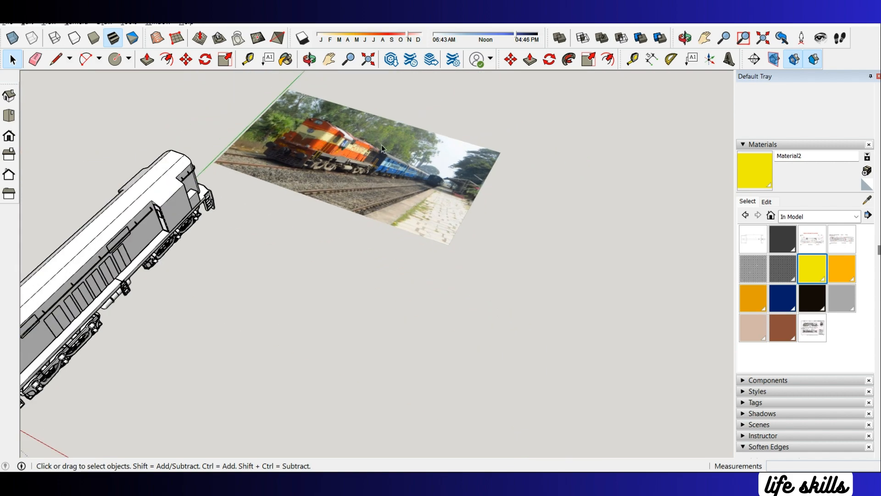
Step: Select the complete grab rail outline beside the front steps and copy it to the walkway corner behind the step ladder
middle_click_drag(382, 145, 93, 315)
scroll(174, 304, "up", 6)
left_click(173, 303)
scroll(183, 266, "up", 3)
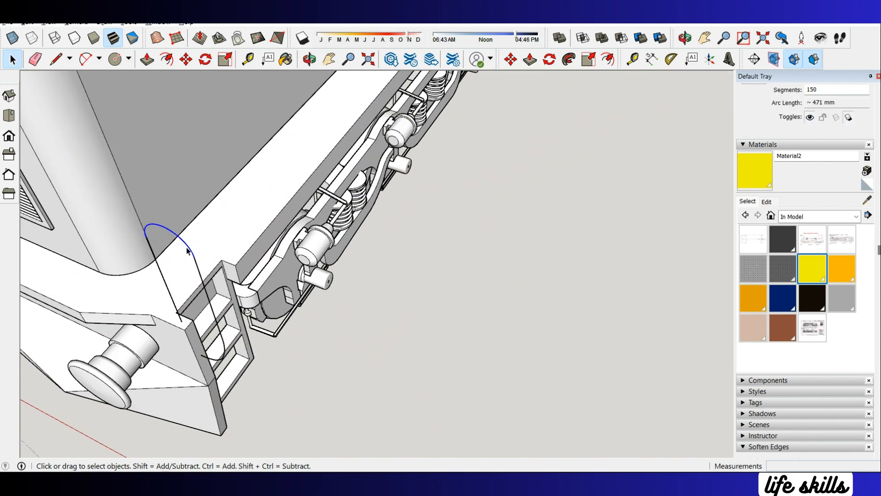
right_click(187, 246)
left_click(234, 390)
scroll(248, 312, "down", 4)
scroll(270, 337, "up", 6)
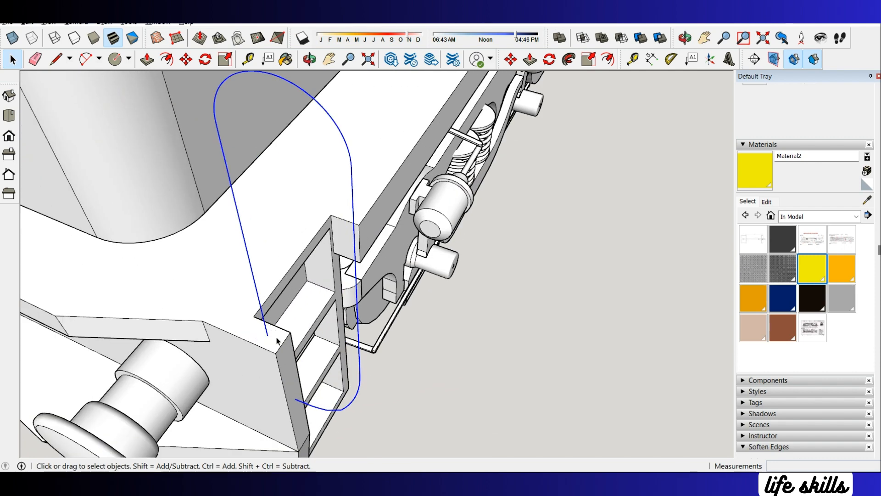
key("m")
left_click(267, 337)
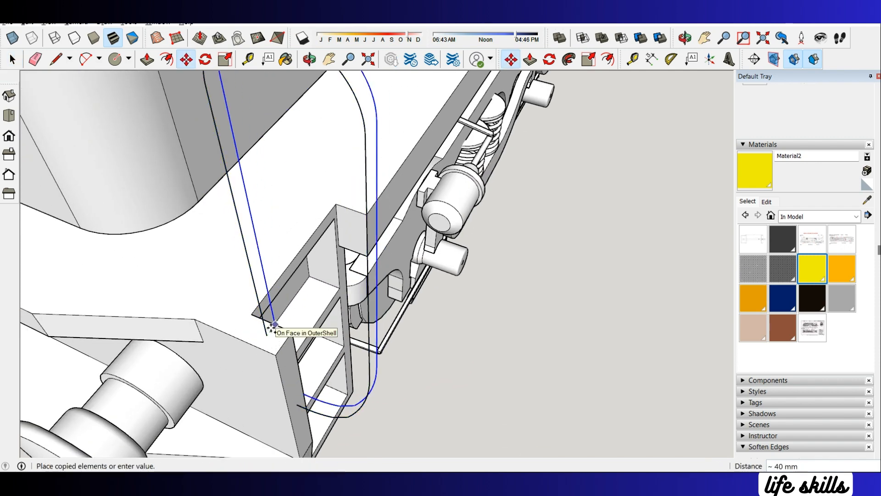
left_click(357, 210)
scroll(358, 210, "up", 2)
left_click(357, 210)
scroll(362, 206, "up", 2)
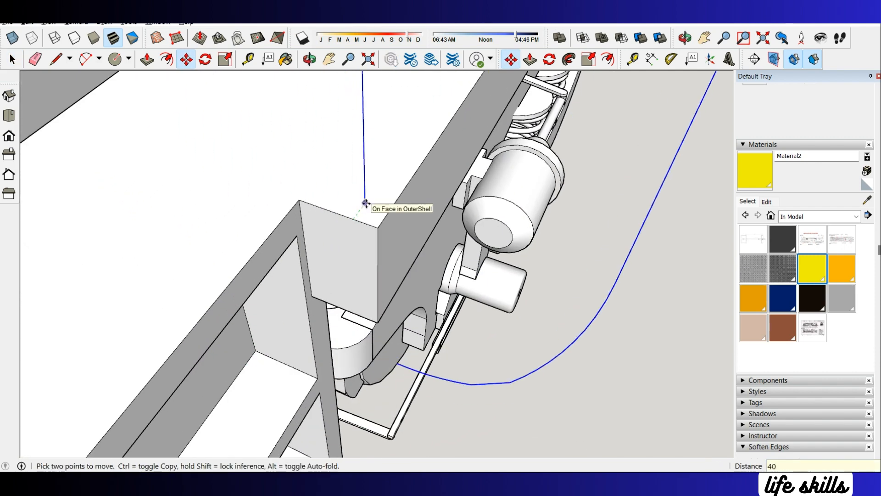
left_click(366, 204)
Step: Inside the outer shell, push/pull the rear ladder post's outer face about 5 mm in line with the copied rail's lower end
scroll(356, 195, "down", 4)
middle_click_drag(317, 289, 253, 137)
scroll(448, 285, "down", 3)
middle_click_drag(449, 285, 300, 188)
middle_click_drag(535, 335, 368, 285)
scroll(450, 345, "up", 3)
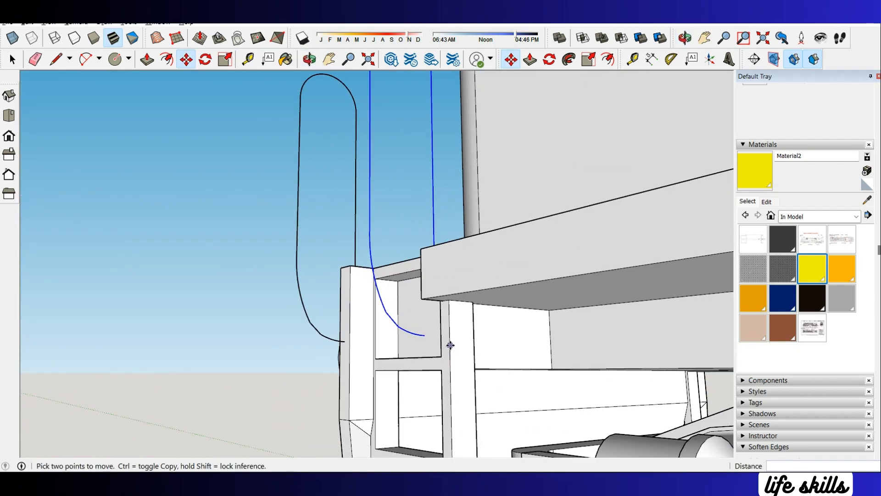
middle_click_drag(455, 334, 461, 302)
key("space")
left_click(461, 302)
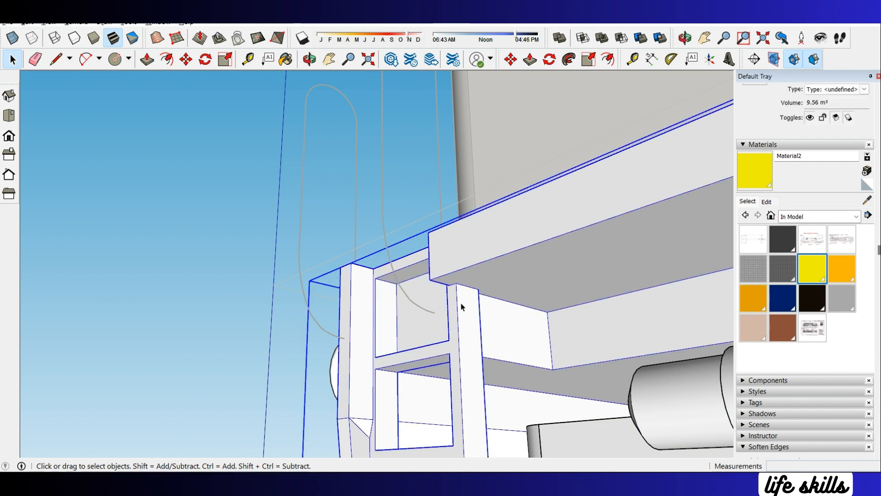
key("p")
left_click(468, 301)
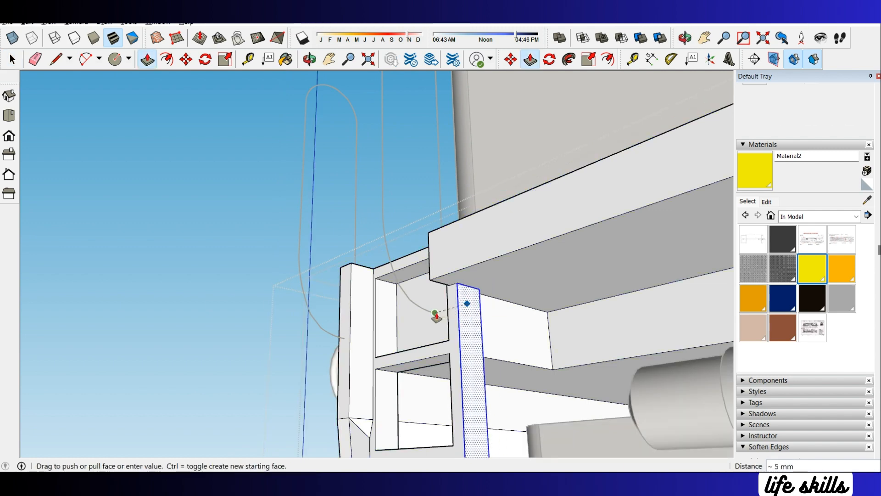
left_click(449, 311)
key("l")
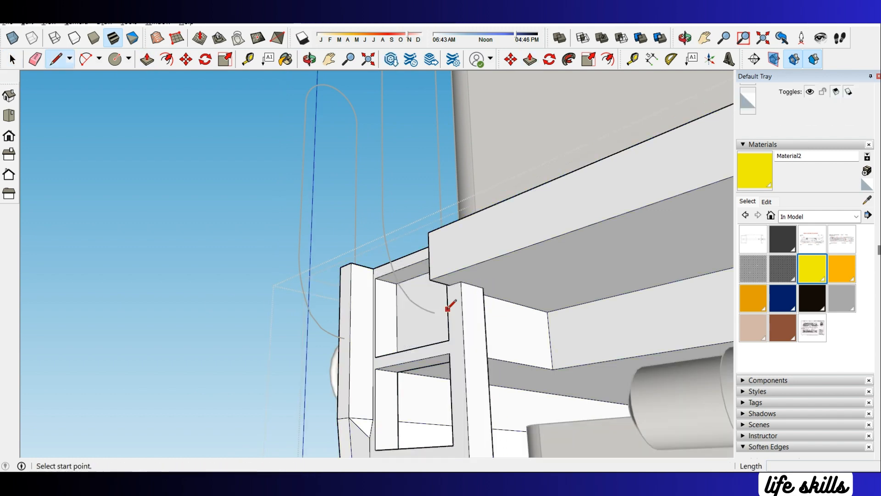
key("space")
key("Escape")
Step: Extend the copied rail's lower end to the rear ladder post with a line about 40 mm long
key("l")
left_click(436, 313)
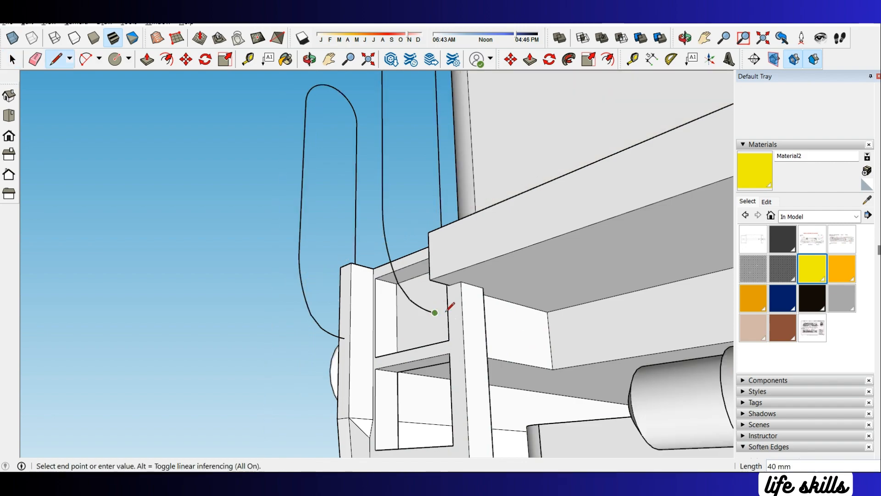
middle_click_drag(456, 313, 488, 363)
key("Escape")
Step: Draw a horizontal line outward from the copied rail's foot, then a vertical line up through the middle of its rounded top
scroll(486, 358, "down", 3)
middle_click_drag(503, 301, 419, 246)
scroll(456, 254, "up", 2)
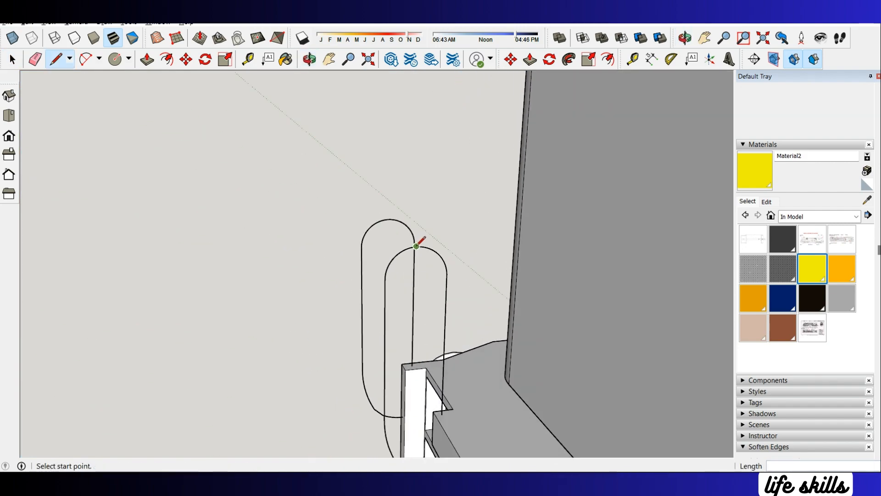
scroll(443, 263, "down", 2)
scroll(445, 363, "up", 2)
left_click(439, 376)
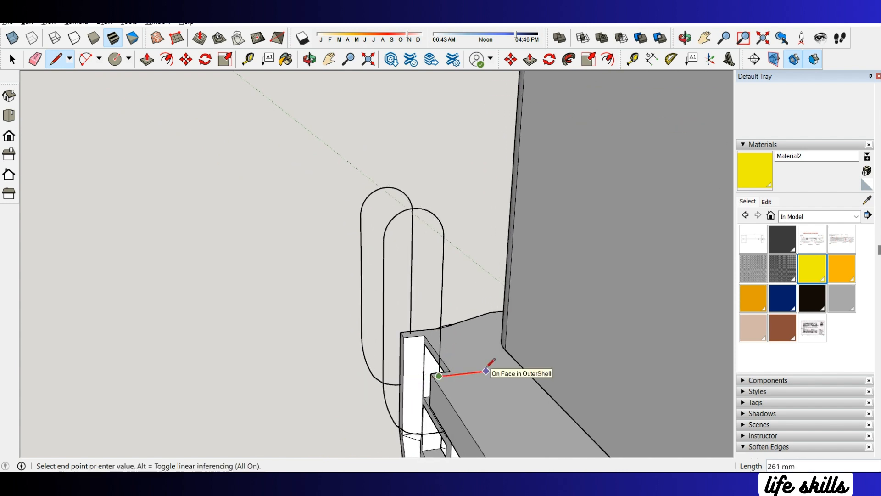
left_click(412, 379)
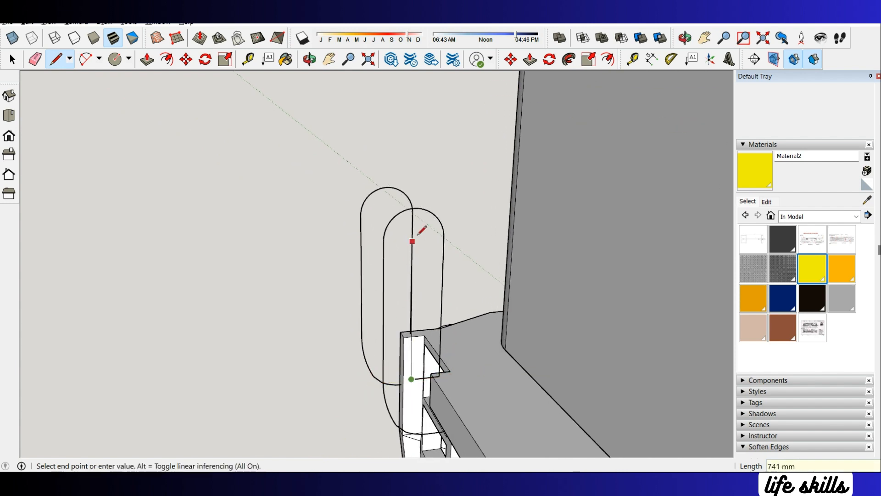
left_click(415, 176)
Step: Erase the inner half of the copied rail's rounded top together with its inner upright
key("e")
middle_click_drag(444, 226, 655, 372)
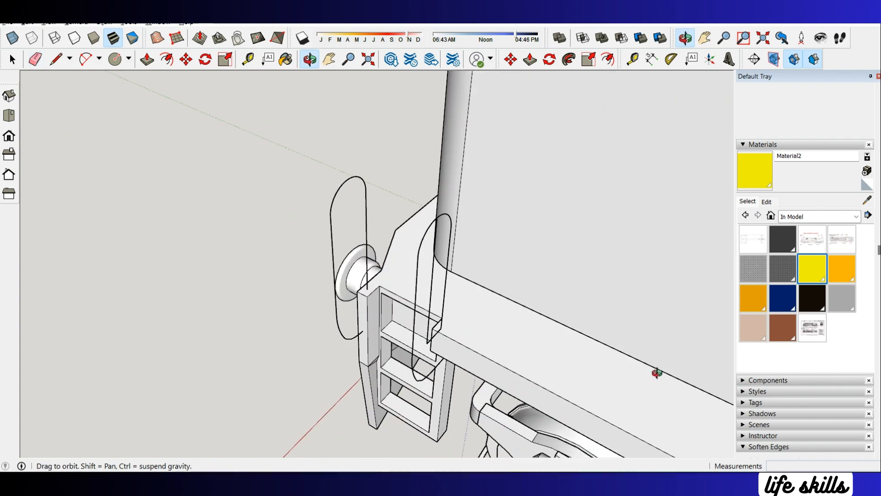
key("l")
scroll(439, 227, "up", 3)
middle_click_drag(424, 229, 441, 353)
key("e")
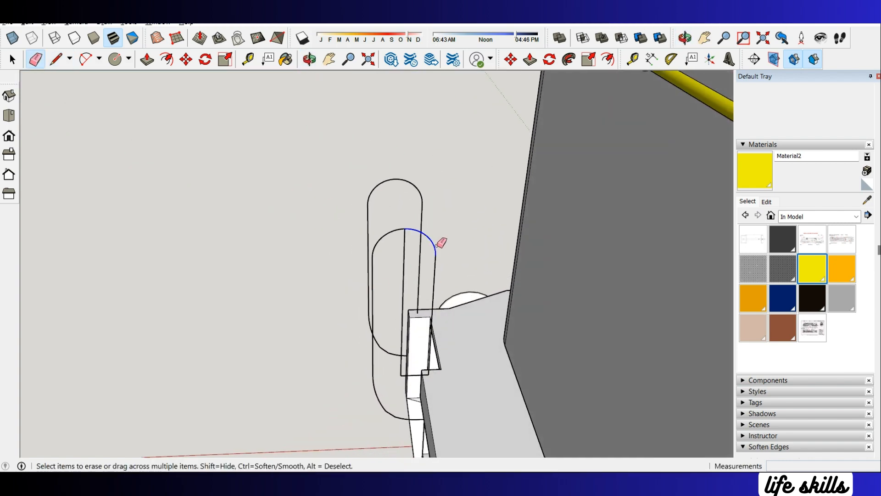
left_click(436, 261)
Step: Draw a new vertical line up from the copied rail's foot, continued by a line about 520 mm long along the green axis
key("l")
left_click(428, 374)
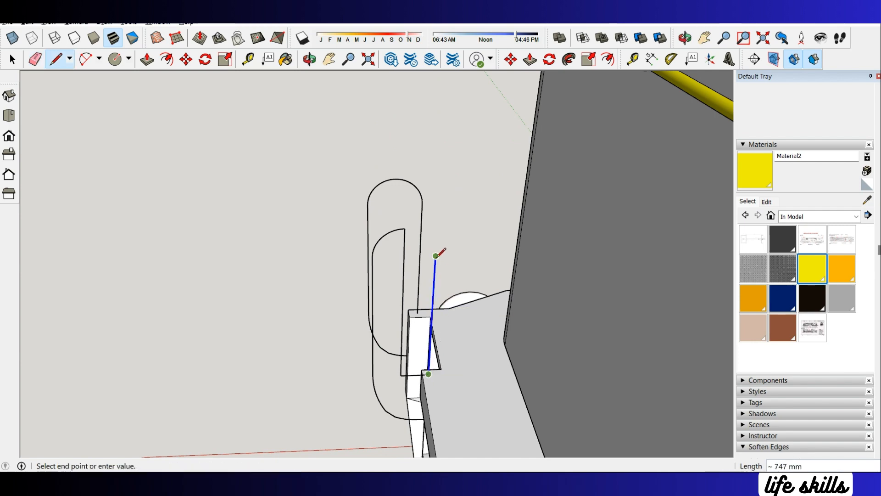
middle_click_drag(423, 246, 514, 247)
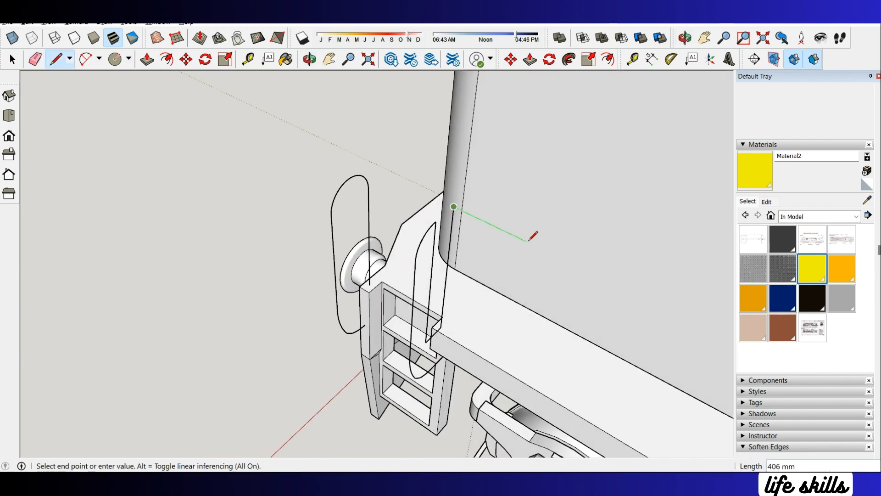
scroll(538, 244, "down", 1)
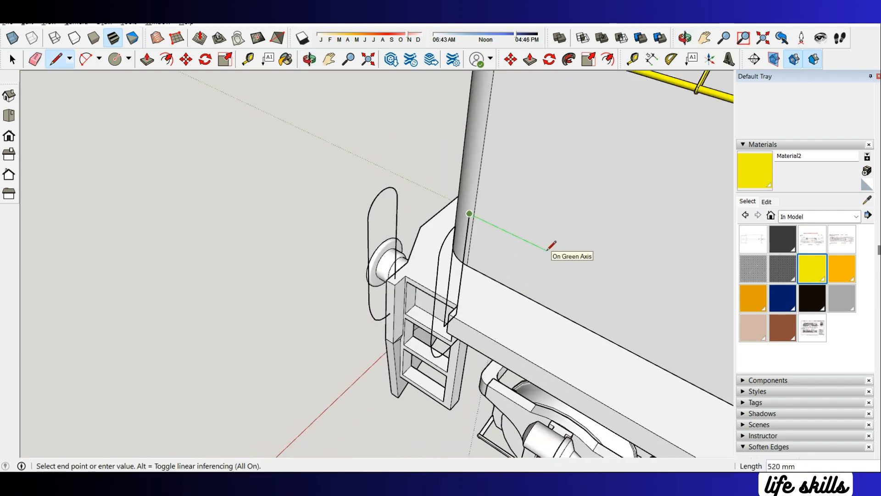
left_click(546, 251)
scroll(476, 221, "up", 3)
key("Escape")
key("a")
left_click(414, 237)
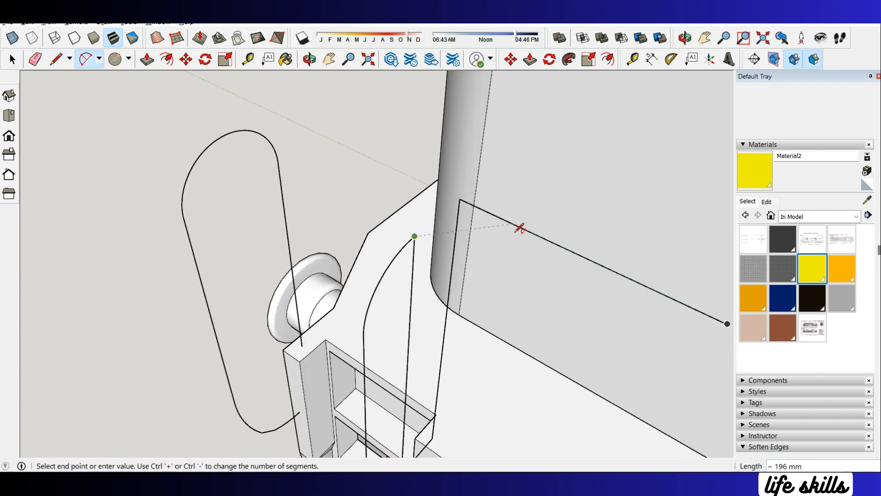
middle_click_drag(555, 244, 485, 256)
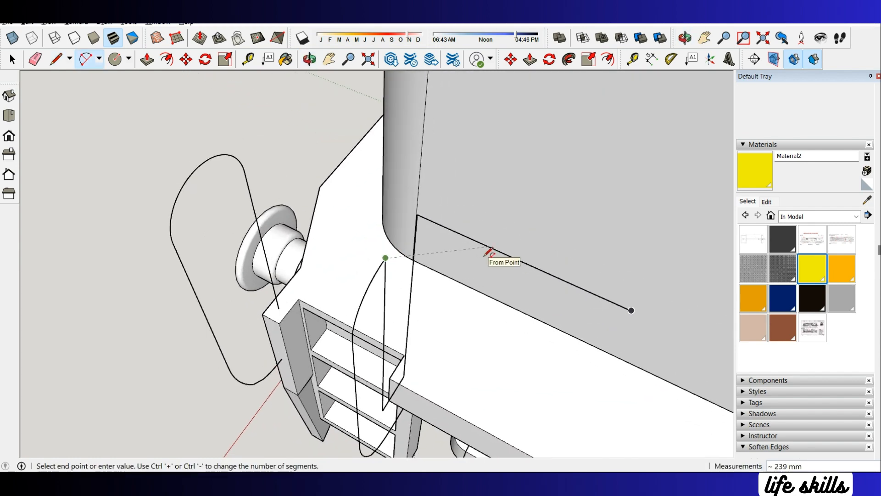
Step: Draw a line about 150 mm long along the green axis from the top of the copied rail's remaining half arc
key("l")
left_click(386, 259)
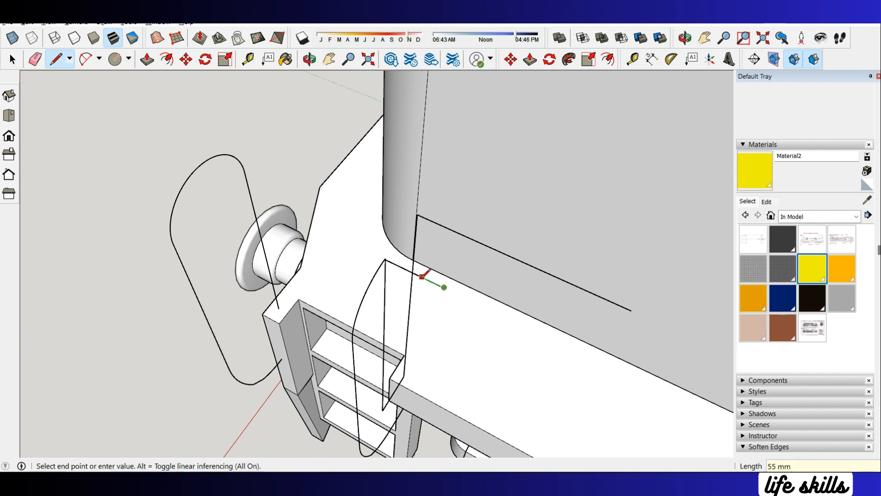
left_click(444, 288)
Step: Try to draw a horizontal circle of 150 mm radius centred on the short line's free end
key("c")
left_click(444, 288)
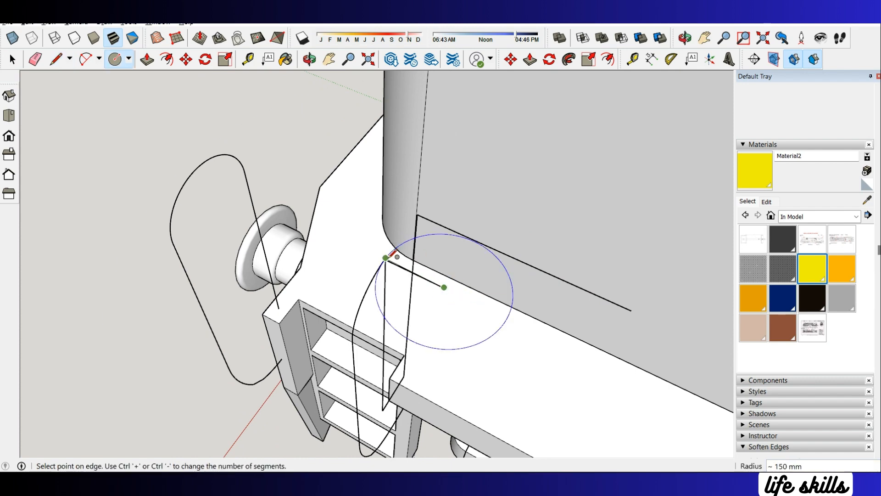
scroll(388, 253, "up", 5)
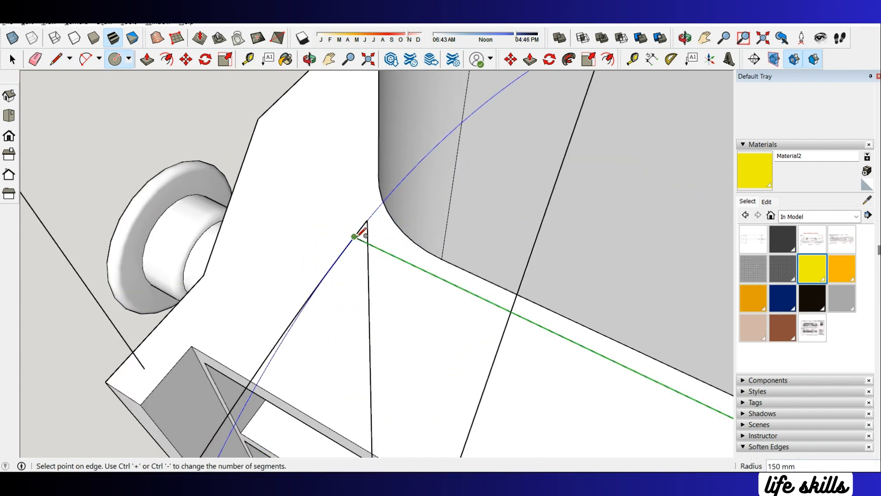
left_click(354, 236)
scroll(348, 227, "down", 4)
key("e")
left_click(446, 277)
mouse_move(491, 294)
middle_mouse_down()
mouse_move(577, 166)
mouse_move(532, 292)
middle_mouse_up()
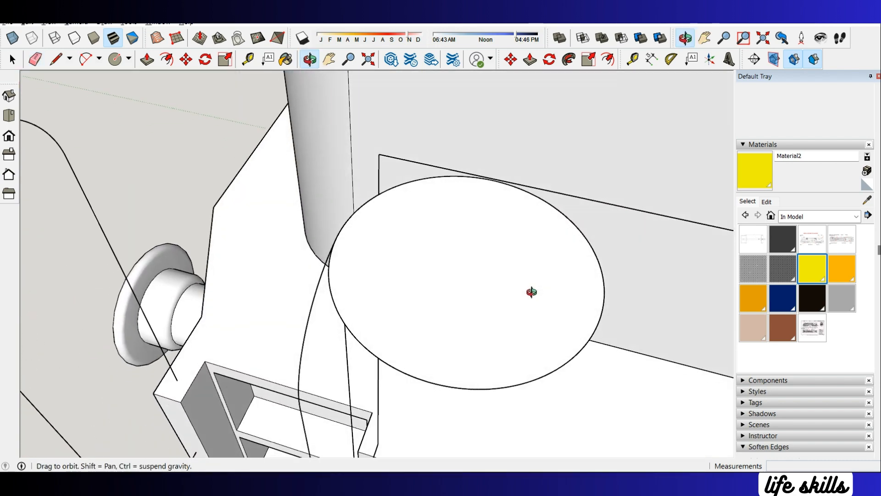
key("ctrl+z")
key("ctrl+z")
Step: Draw a horizontal circle of 150 mm radius centred on the short line's free end, reaching the top of the half arc
key("l")
scroll(340, 229, "up", 4)
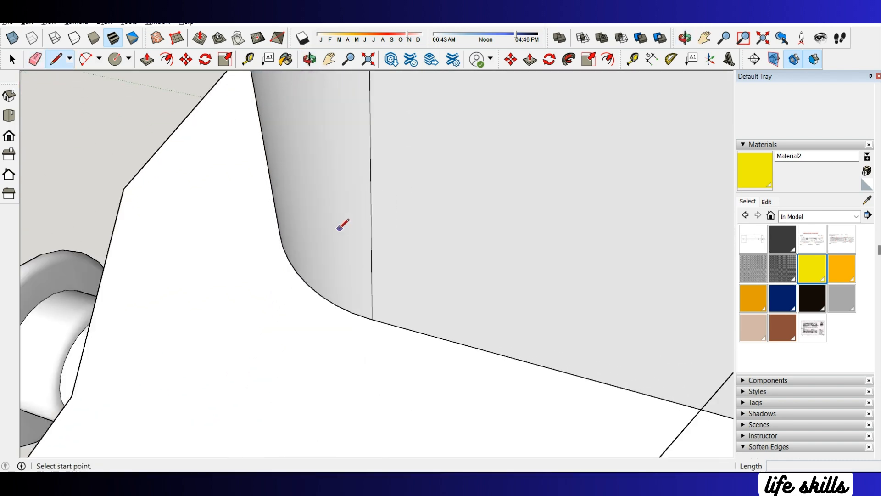
scroll(340, 227, "down", 3)
left_click(346, 237)
scroll(434, 240, "up", 3)
key("e")
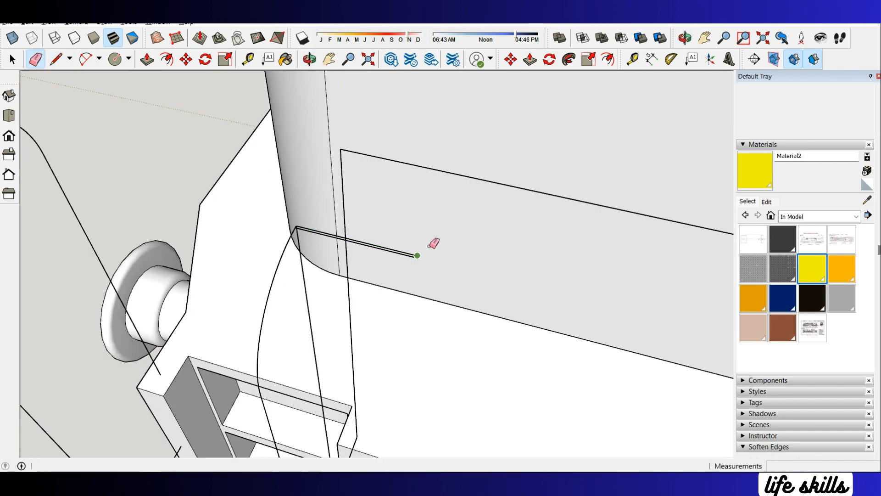
scroll(413, 251, "up", 3)
key("c")
left_click(410, 251)
scroll(409, 252, "down", 3)
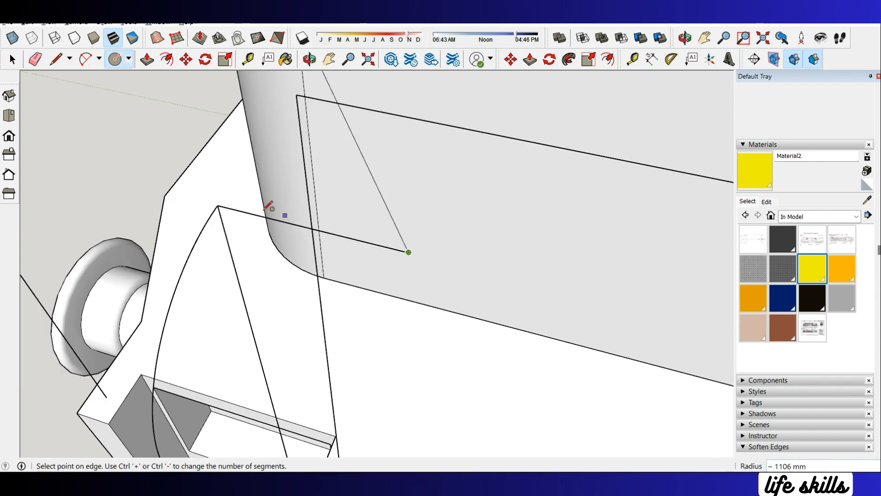
left_click(219, 206)
Step: Draw a 150 mm radius line from the circle's centre to the long line and erase the circle outside that quarter
scroll(255, 205, "down", 2)
key("e")
key("l")
left_click(370, 239)
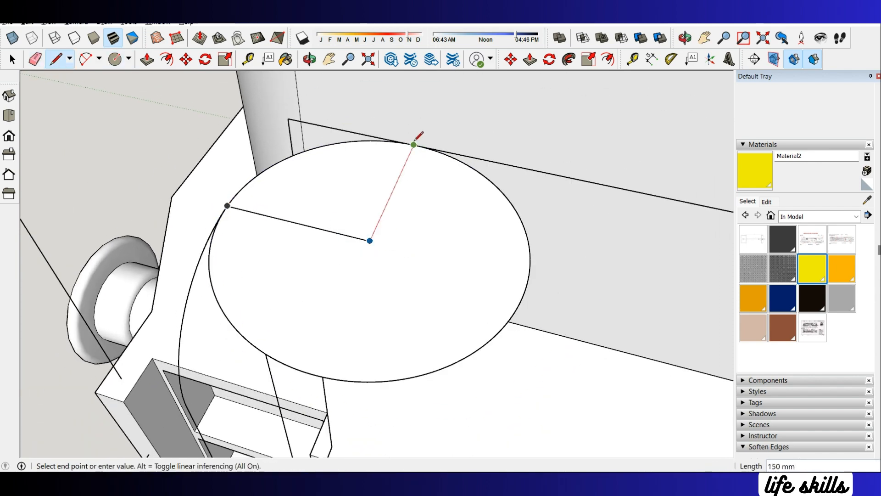
key("e")
left_click(530, 280)
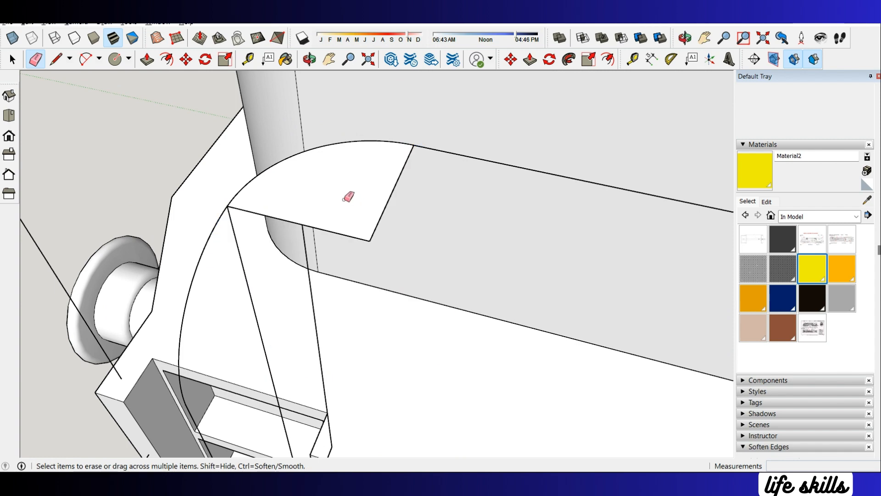
Step: Erase the quarter circle's face and its straight edges, keeping the arc that joins the rail to the long line
key("space")
double_click(340, 190)
left_click(283, 173, "shift")
left_click(335, 144, "shift")
right_click(362, 219)
left_click(399, 237)
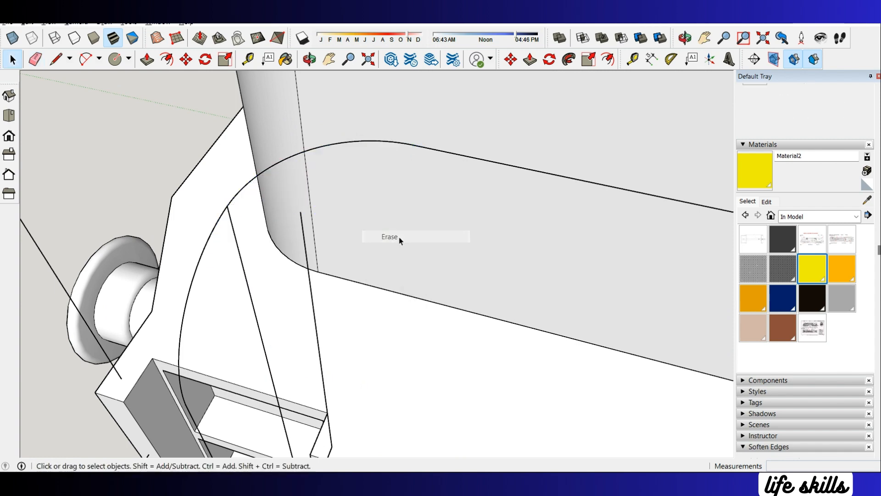
Step: Erase the leftover construction lines beside the rail's upright
middle_click_drag(399, 238, 404, 215)
scroll(302, 215, "down", 3)
key("e")
left_click_drag(289, 344, 287, 344)
scroll(317, 281, "down", 2)
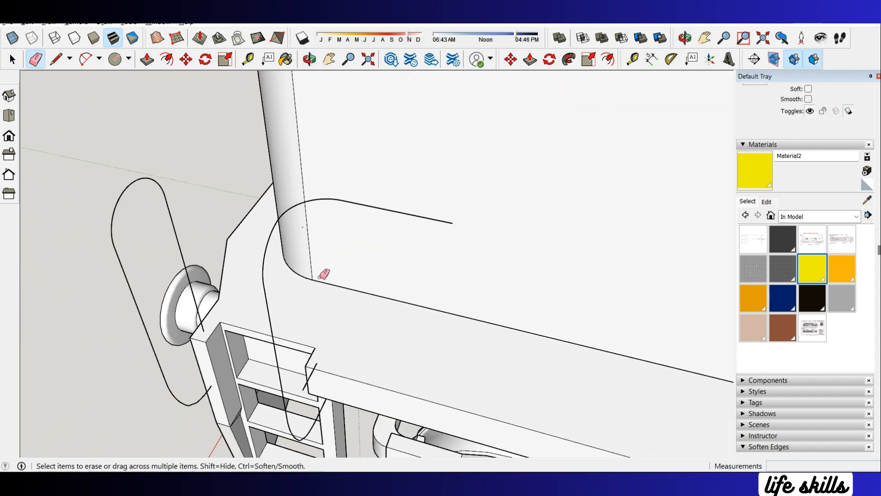
Step: Review the shaped walkway rail from several sides and compare it with the locomotive reference photo
scroll(314, 372, "up", 3)
mouse_move(317, 360)
middle_mouse_down()
mouse_move(592, 191)
mouse_move(770, 210)
middle_mouse_up()
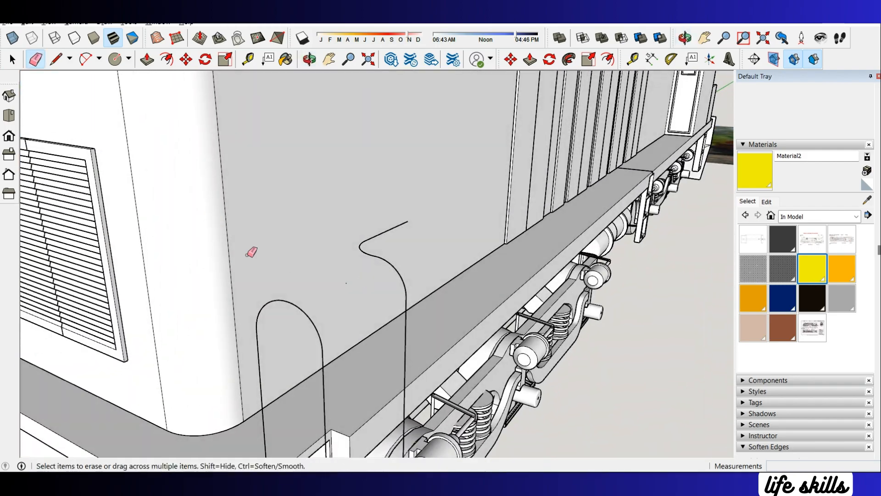
scroll(228, 235, "down", 4)
mouse_move(228, 235)
middle_mouse_down()
mouse_move(115, 215)
mouse_move(270, 357)
middle_mouse_up()
scroll(302, 274, "down", 4)
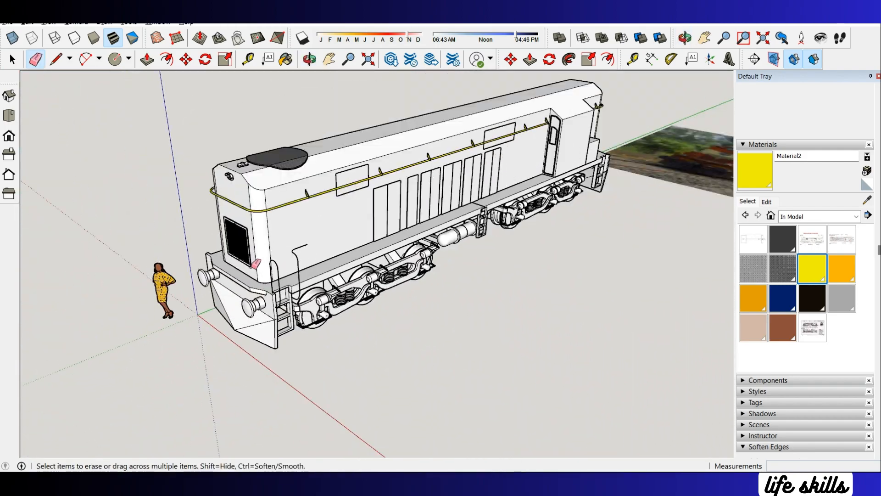
scroll(700, 165, "up", 8)
key("space")
scroll(470, 181, "down", 5)
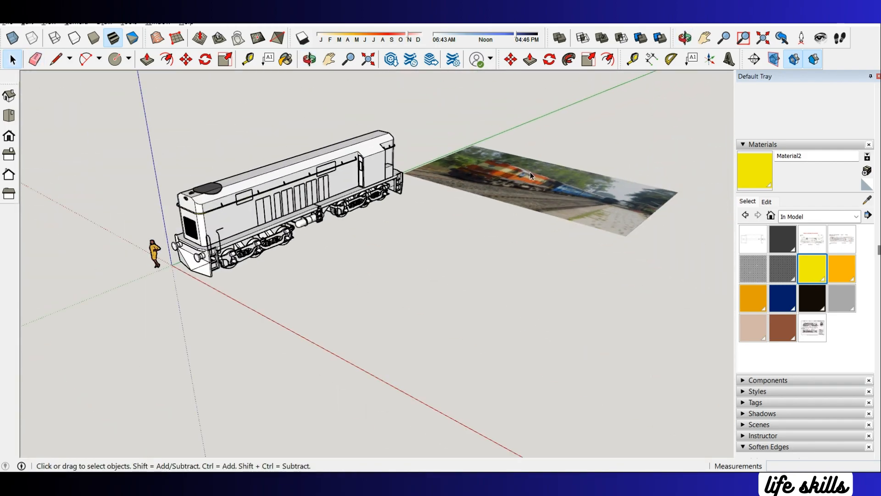
scroll(193, 248, "up", 6)
Step: Copy the walkway rail by its foot to open ground beside the diagonally opposite end of the locomotive
right_click(193, 247)
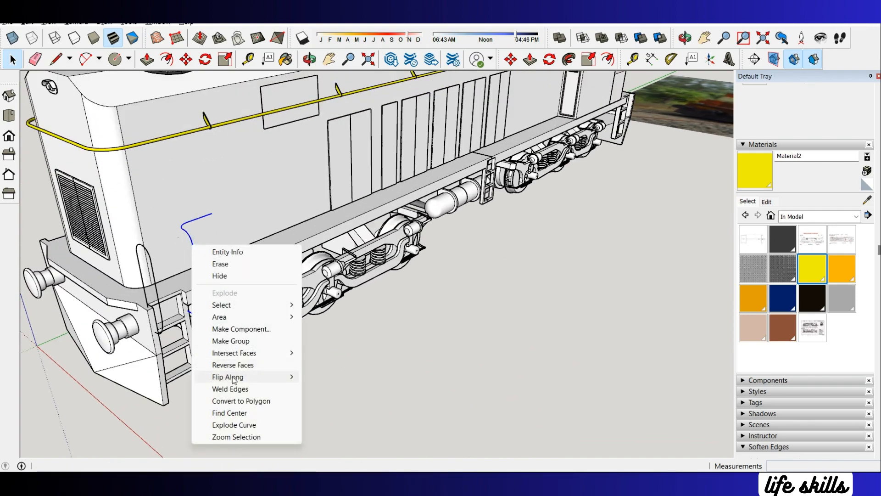
key("Escape")
scroll(186, 307, "up", 5)
key("m")
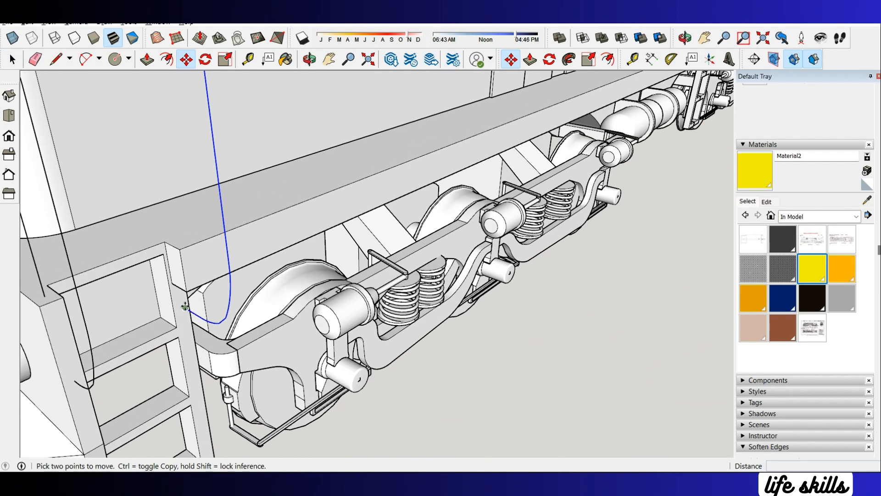
left_click(186, 307)
scroll(154, 315, "down", 6)
key("ctrl")
scroll(256, 293, "down", 3)
key("Escape")
scroll(500, 189, "up", 4)
middle_click_drag(500, 188, 221, 248)
middle_click_drag(525, 264, 432, 283)
scroll(271, 299, "up", 2)
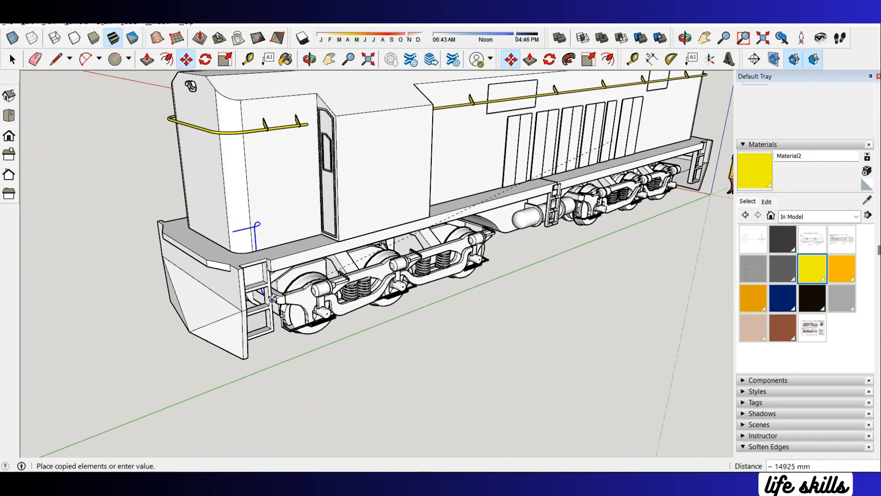
scroll(272, 299, "down", 2)
left_click(420, 359)
Step: Rotate the copied rail horizontally about its foot so its top arm points back along the locomotive
middle_click_drag(420, 359, 665, 353)
key("q")
left_click(644, 339)
left_click(592, 329)
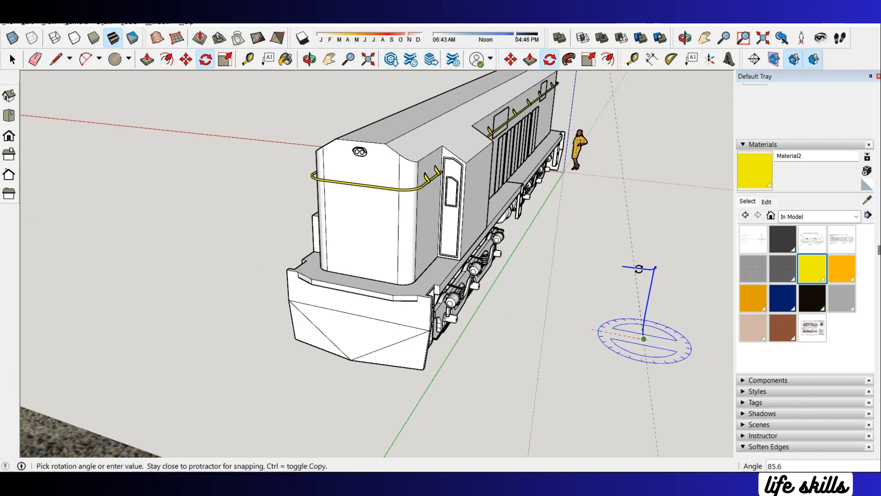
Step: Move the copied rail by its foot onto the outer top corner of the step ladder
key("m")
left_click(647, 340)
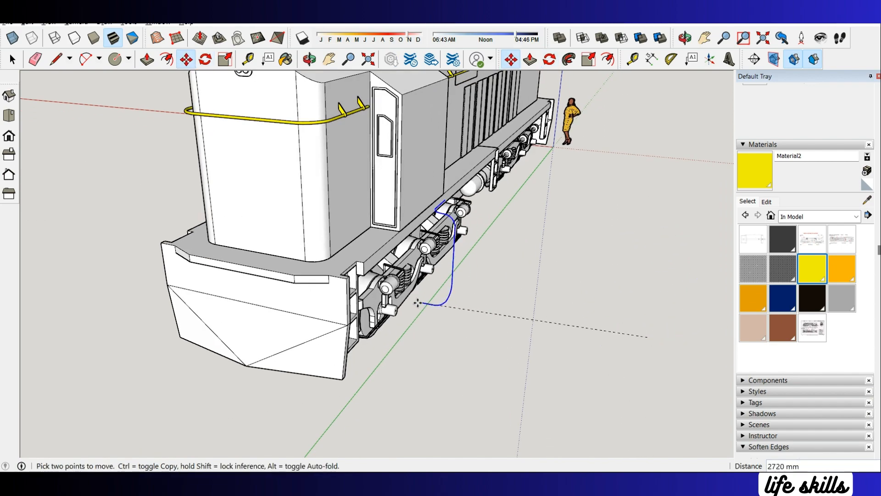
scroll(381, 275, "up", 5)
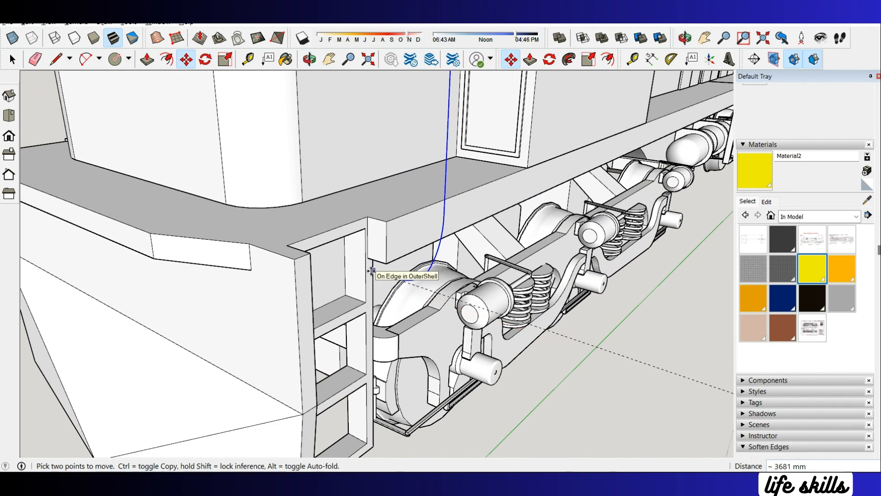
scroll(371, 271, "down", 3)
middle_click_drag(372, 271, 295, 299)
scroll(266, 296, "up", 5)
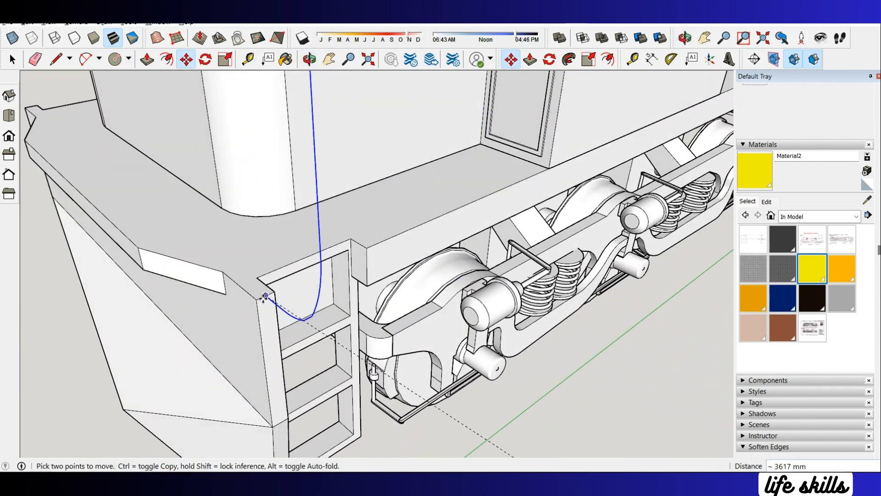
left_click(290, 294)
Step: Shift the copied rail by 900 mm to bring its foot to the ladder's inner post
scroll(353, 294, "down", 4)
left_click(363, 171)
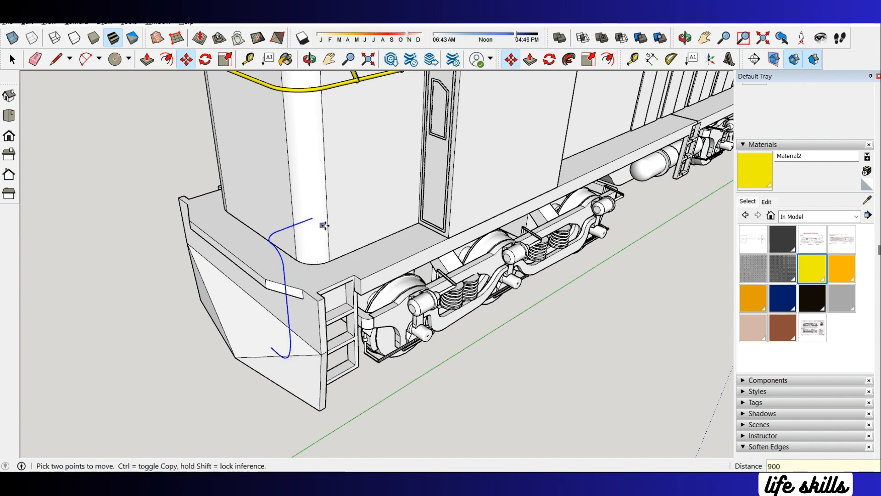
scroll(340, 305, "up", 5)
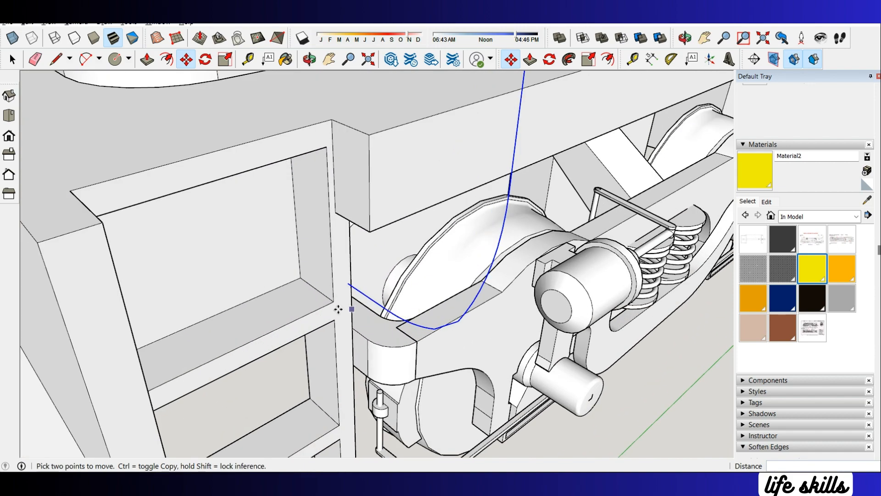
Step: Measure the distance from the original rail's foot to the inner edge of its ladder post
middle_click_drag(340, 305, 106, 299)
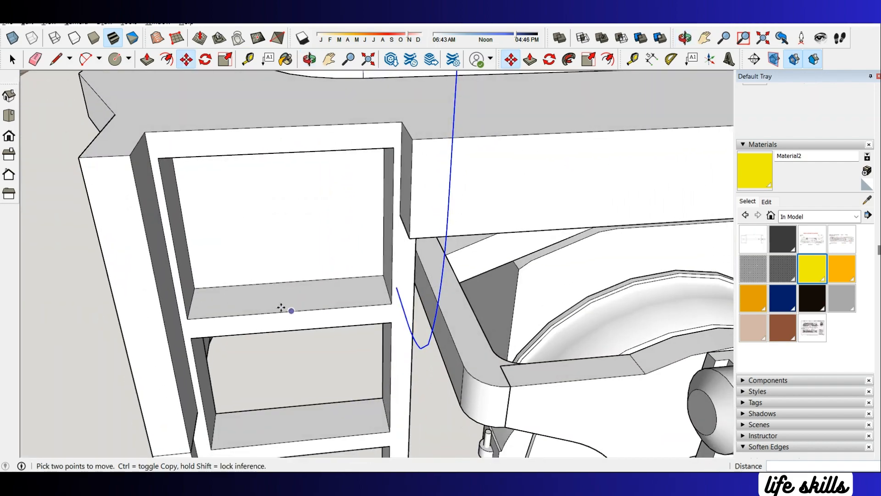
scroll(281, 307, "down", 5)
middle_click_drag(282, 307, 589, 244)
scroll(589, 244, "down", 3)
scroll(589, 244, "down", 2)
scroll(92, 222, "up", 8)
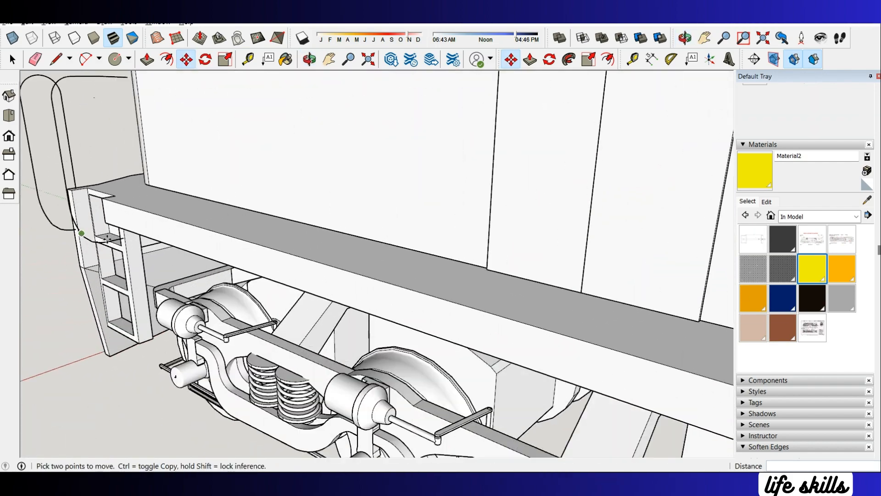
middle_click_drag(110, 243, 394, 280)
scroll(395, 280, "down", 4)
scroll(311, 292, "up", 5)
key("l")
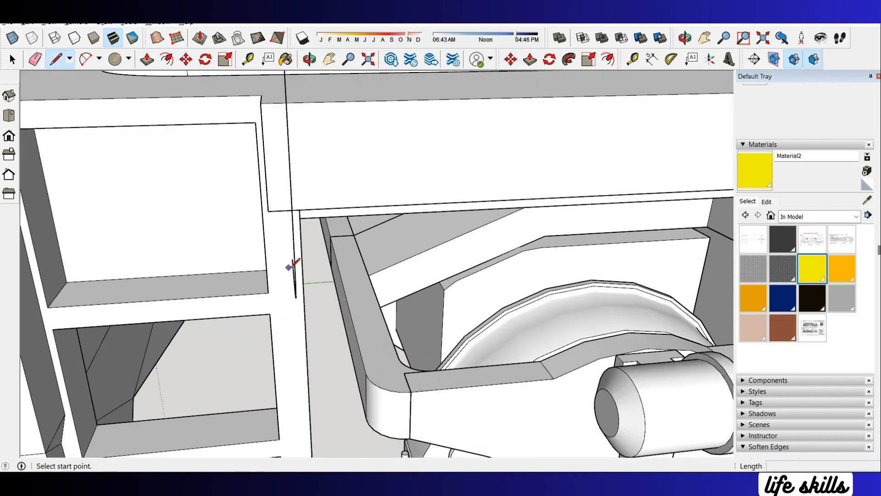
scroll(261, 255, "down", 2)
middle_click_drag(267, 252, 198, 281)
left_click(224, 289)
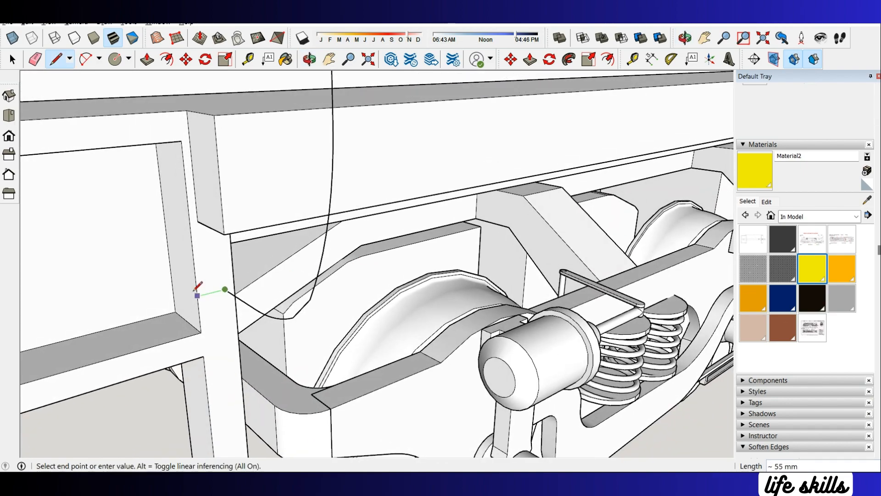
scroll(182, 297, "down", 6)
Step: Select the copied rail and reposition its foot 55 mm from the inner edge of the ladder post
middle_click_drag(360, 294, 65, 252)
key("space")
scroll(64, 252, "down", 5)
triple_click(341, 309)
middle_click_drag(459, 294, 188, 251)
scroll(193, 256, "up", 10)
key("m")
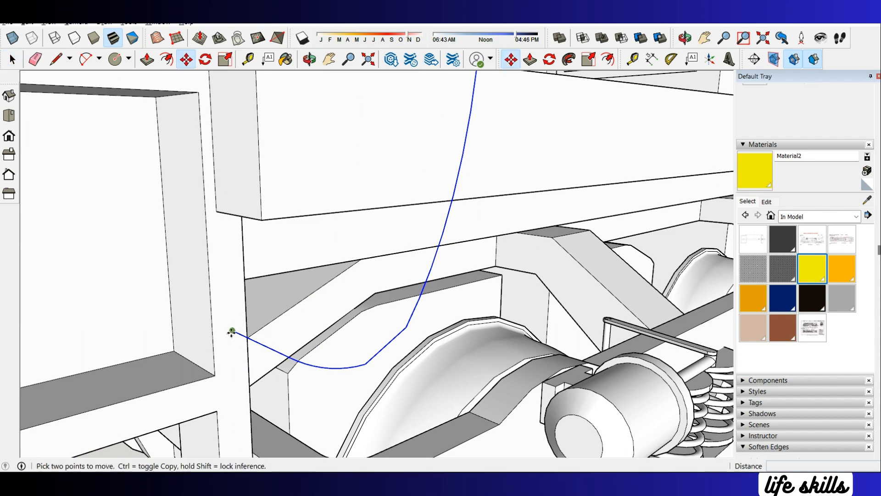
left_click(233, 332)
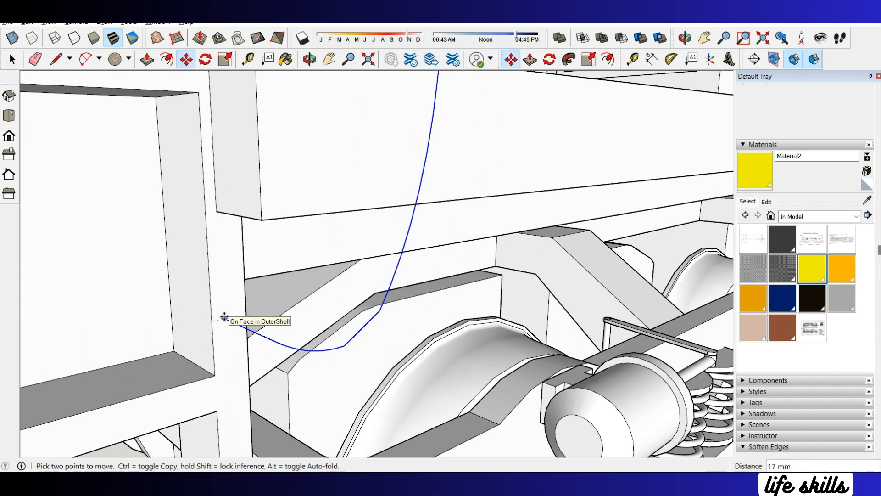
type("55")
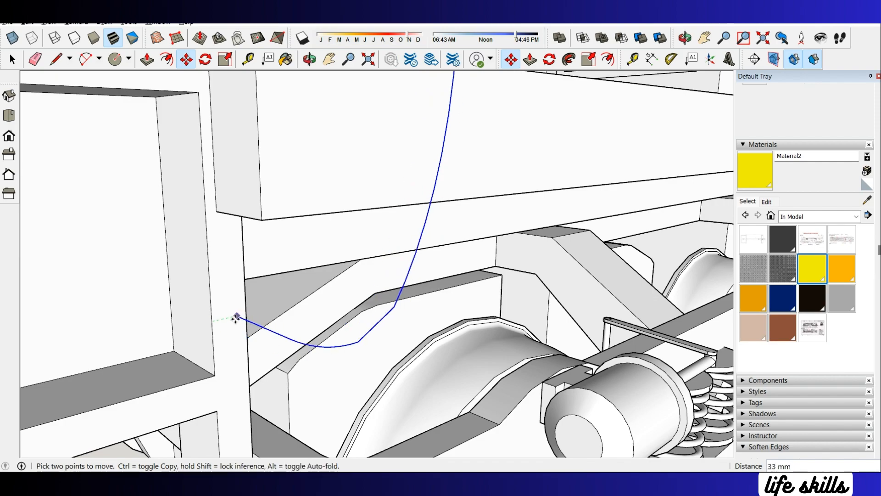
key("Return")
Step: Extend the copied rail's top arm with a line along the green axis to the cab door frame
scroll(220, 335, "down", 3)
mouse_move(220, 334)
middle_mouse_down()
mouse_move(466, 351)
mouse_move(347, 414)
mouse_move(494, 227)
mouse_move(567, 257)
mouse_move(563, 284)
middle_mouse_up()
scroll(348, 413, "down", 2)
middle_click_drag(330, 179, 64, 244)
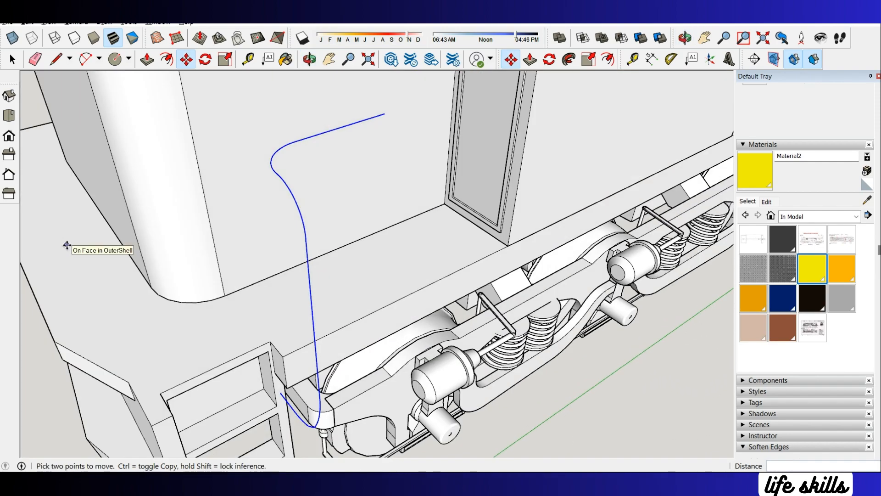
scroll(65, 243, "down", 2)
key("l")
left_click(294, 154)
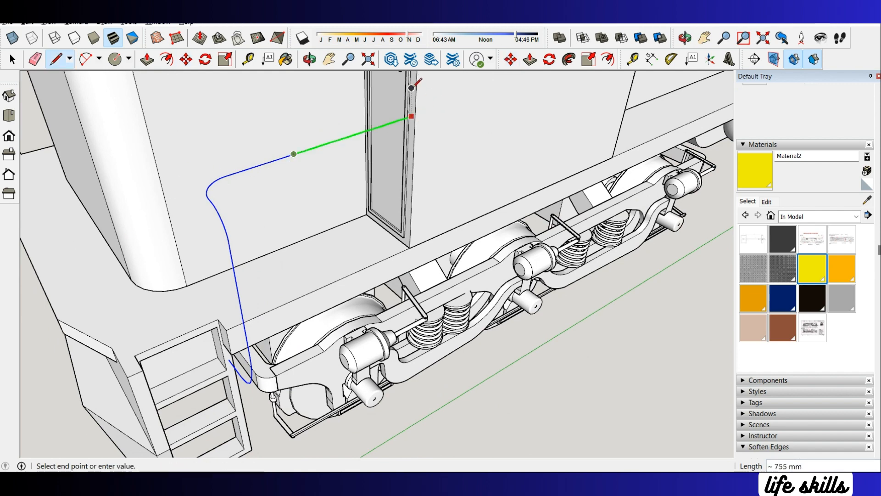
scroll(416, 83, "up", 4)
scroll(423, 173, "down", 4)
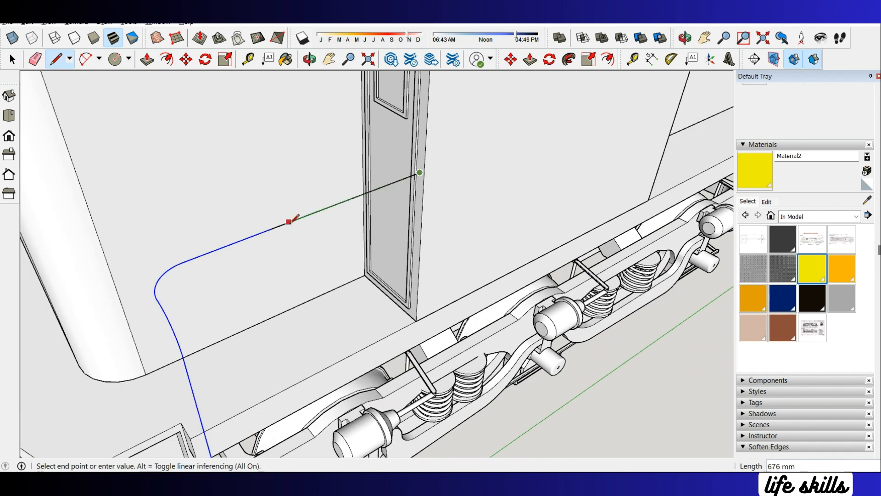
key("Escape")
left_click(406, 178)
key("space")
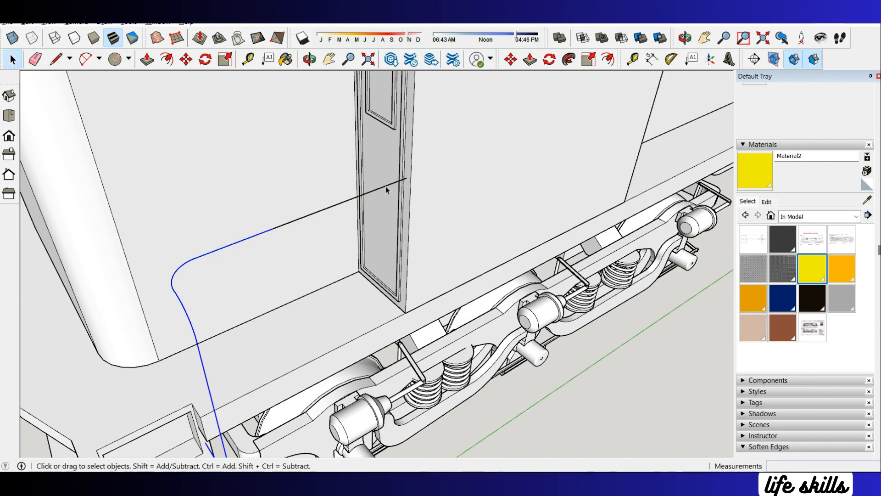
Step: Select the whole extended rail and weld its edges into one path
triple_click(386, 186)
right_click(387, 186)
left_click(423, 335)
scroll(238, 179, "down", 6)
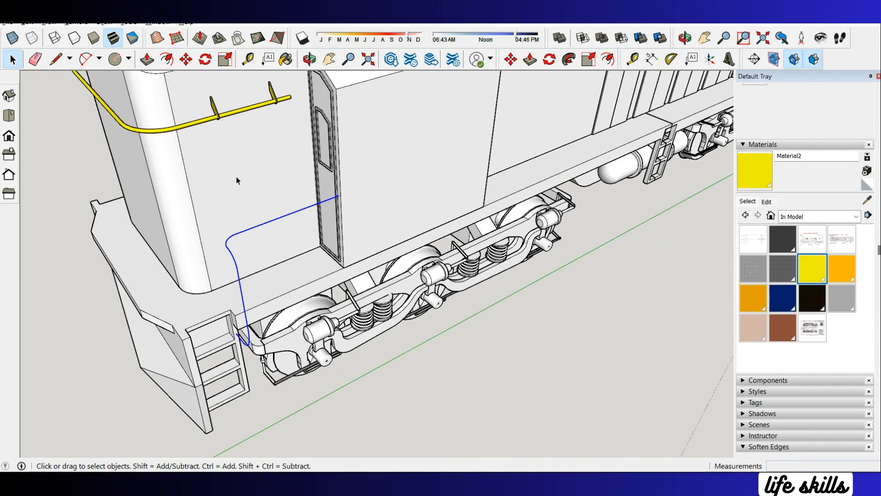
Step: Open the outer shell for editing at the original end and push the ladder post's side face in to the rail's foot
middle_click_drag(369, 314, 749, 173)
scroll(182, 157, "up", 4)
scroll(197, 168, "up", 6)
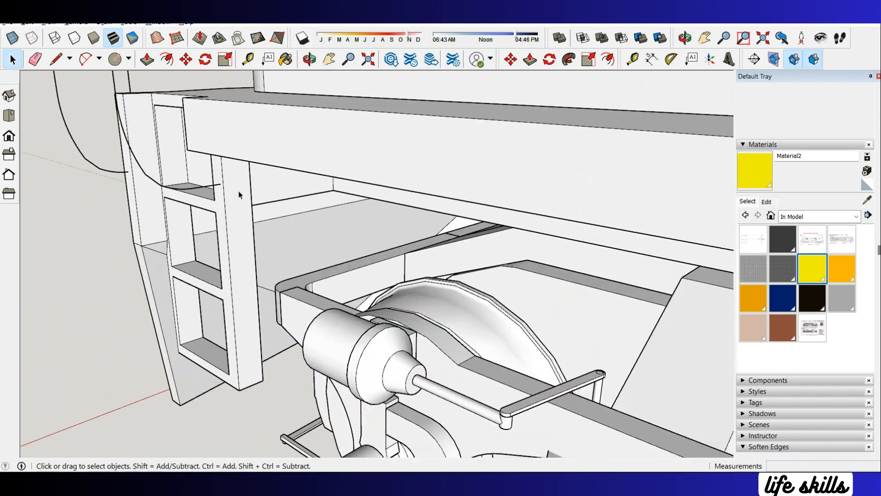
middle_click_drag(240, 194, 368, 161)
middle_click_drag(275, 220, 252, 222)
scroll(336, 154, "down", 2)
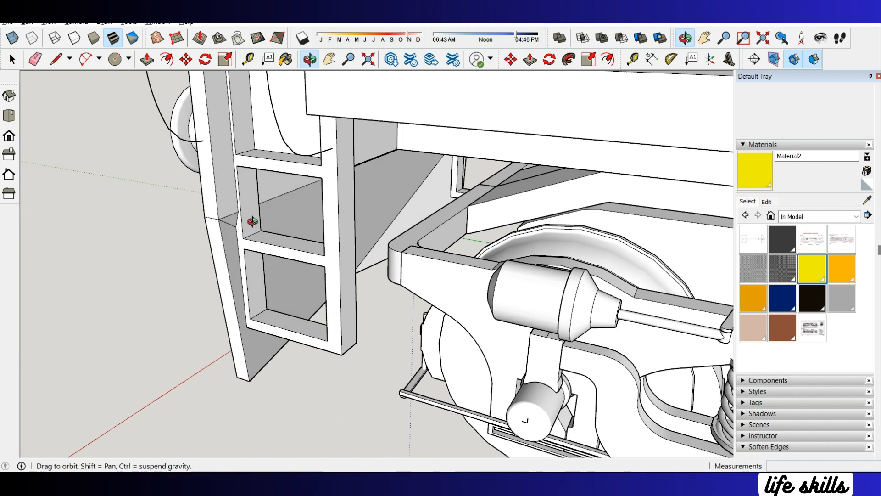
scroll(332, 158, "up", 3)
key("p")
key("space")
triple_click(330, 163)
scroll(330, 164, "up", 3)
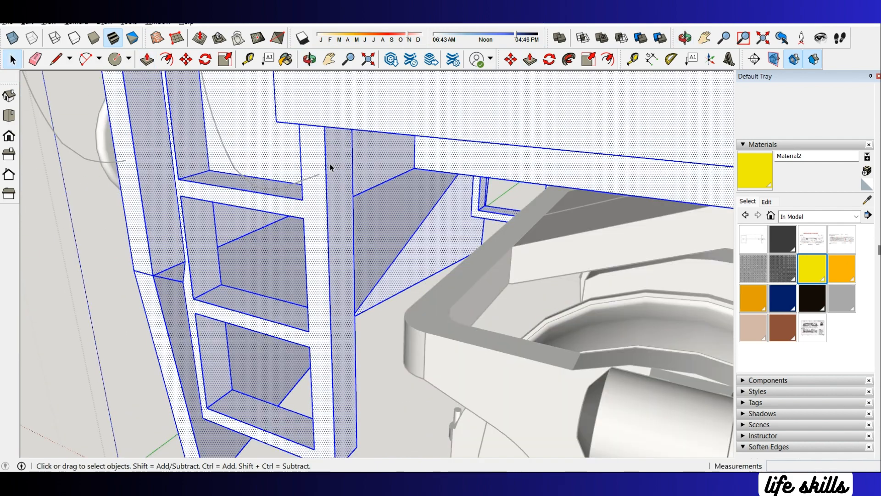
key("p")
left_click_drag(338, 168, 315, 181)
middle_click_drag(316, 181, 364, 187)
Step: Measure the ladder post's width with a line, then push its side face 5 mm to the rail's foot
key("l")
left_click(266, 218)
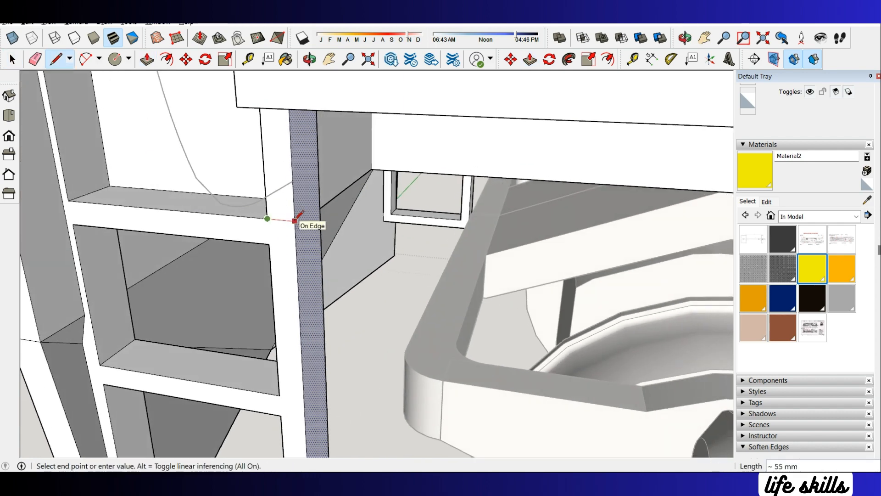
key("space")
scroll(306, 191, "down", 3)
scroll(309, 190, "up", 3)
key("p")
left_click_drag(323, 190, 310, 189)
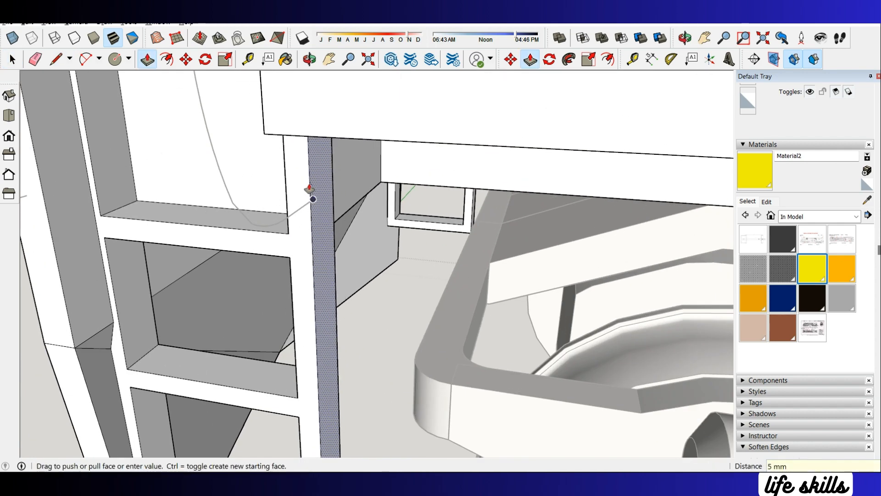
left_click(309, 188)
Step: Select the rail and move it by its foot inward from the ladder post's side edge
key("space")
left_click(295, 212)
scroll(309, 205, "up", 2)
key("m")
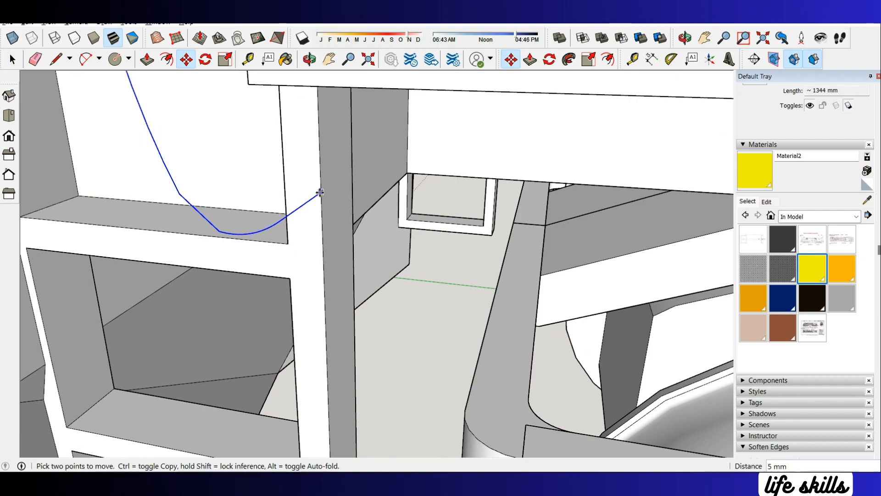
key("Return")
scroll(313, 198, "down", 6)
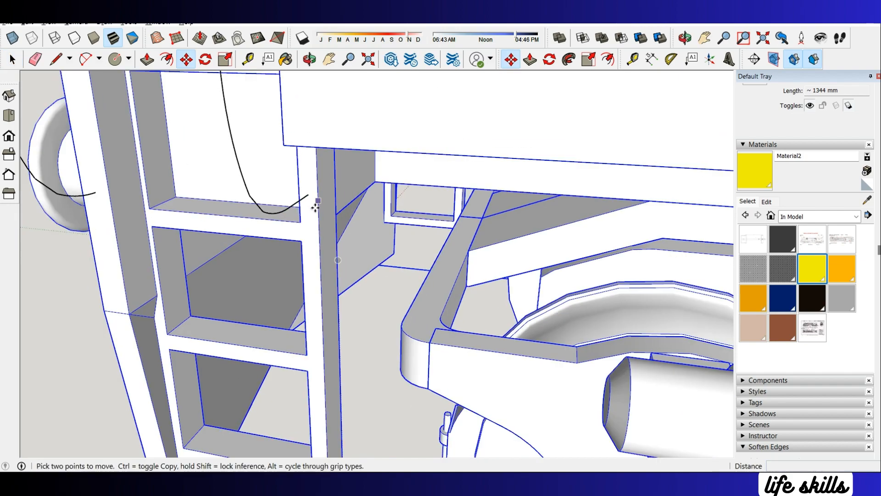
middle_click_drag(318, 203, 350, 203)
scroll(352, 178, "down", 3)
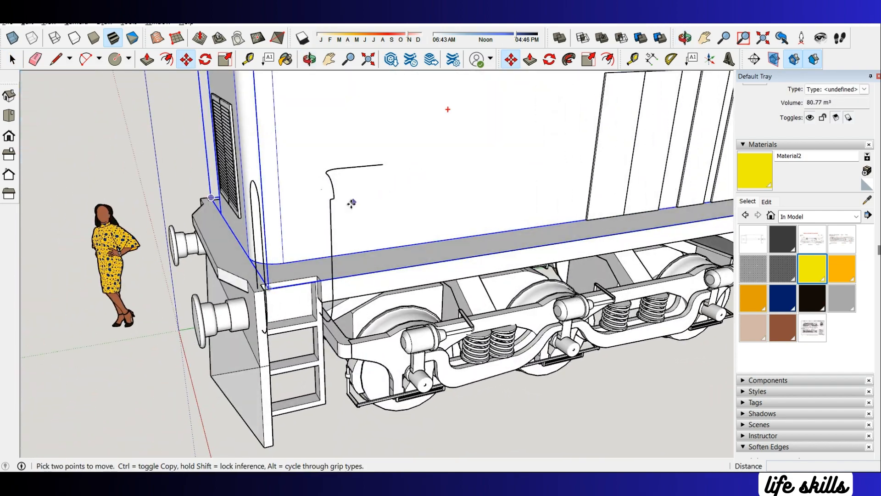
Step: Weld the edges of the rail beside the ladder into one path and move its foot 25 mm onto the post's face
scroll(339, 199, "up", 5)
key("space")
right_click(331, 183)
left_click(372, 332)
middle_click_drag(372, 332, 310, 360)
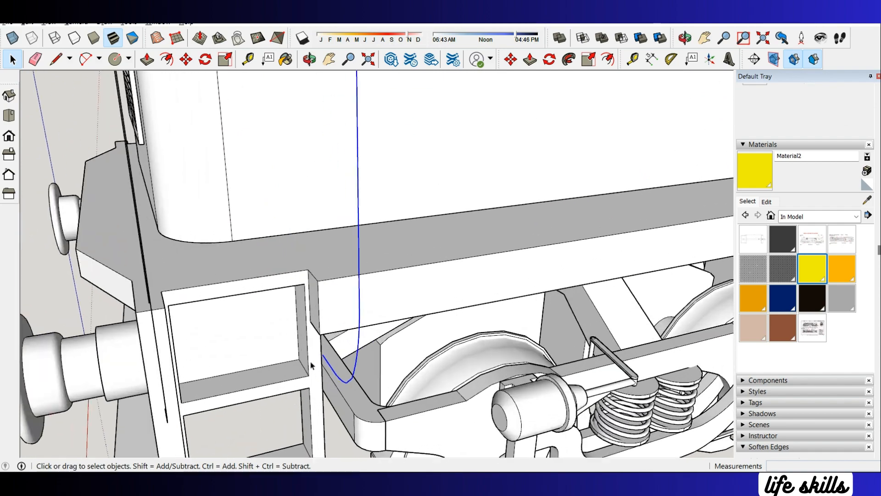
scroll(321, 353, "up", 3)
key("m")
left_click(328, 349)
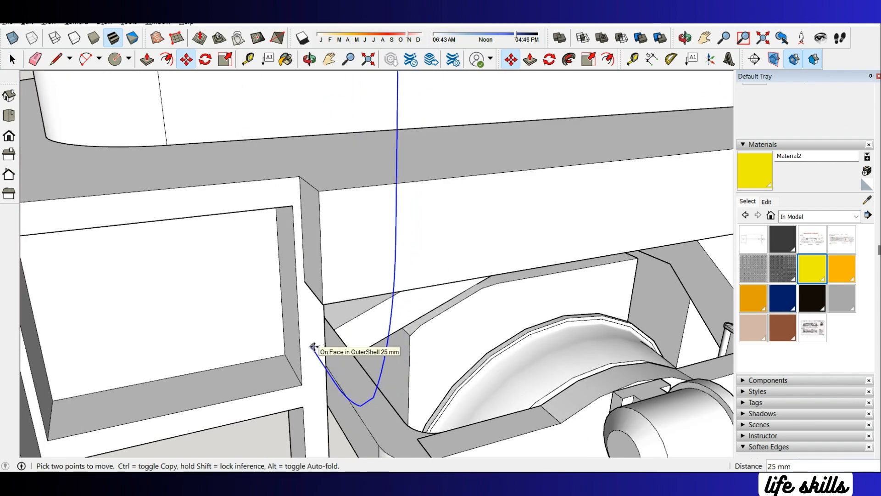
key("Return")
scroll(314, 347, "down", 6)
key("space")
scroll(396, 216, "down", 3)
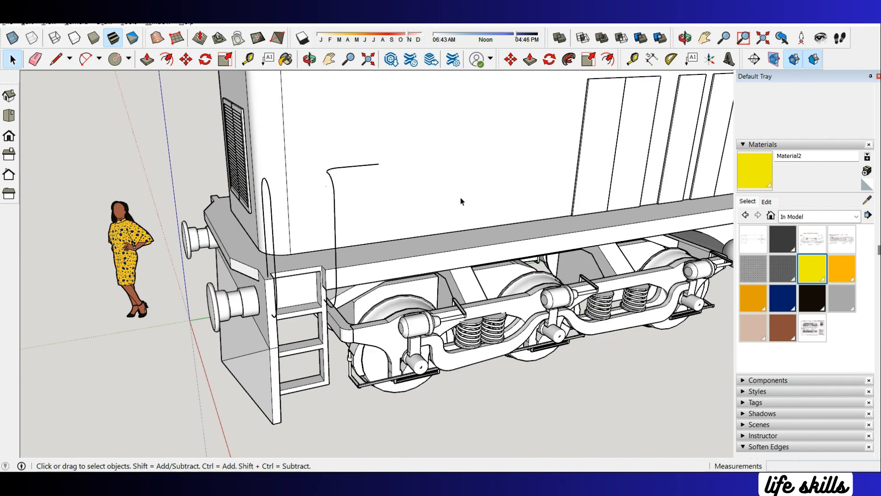
Step: Examine the shape and placement of the yellow handrails at both ends of the locomotive in the reference photo
middle_click_drag(460, 198, 760, 107)
scroll(596, 260, "down", 5)
middle_click_drag(578, 259, 239, 399)
middle_click_drag(474, 238, 668, 300)
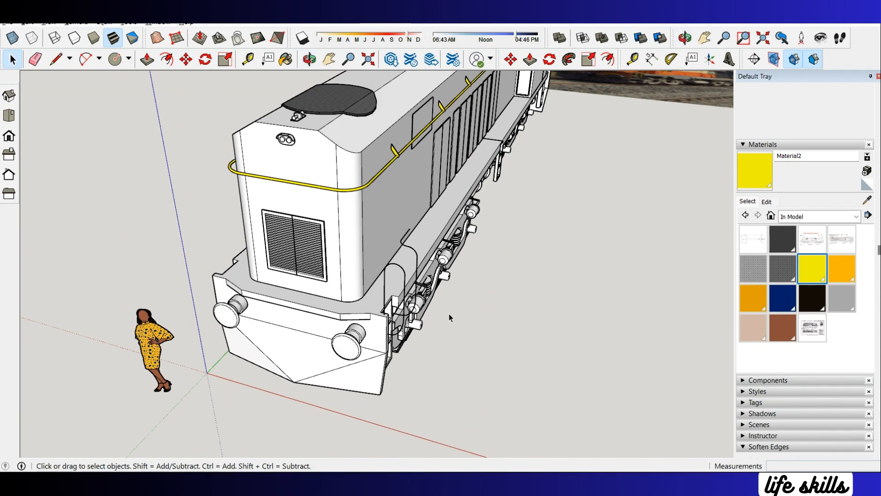
middle_click_drag(306, 340, 563, 90)
scroll(555, 140, "up", 10)
middle_click_drag(555, 141, 426, 230)
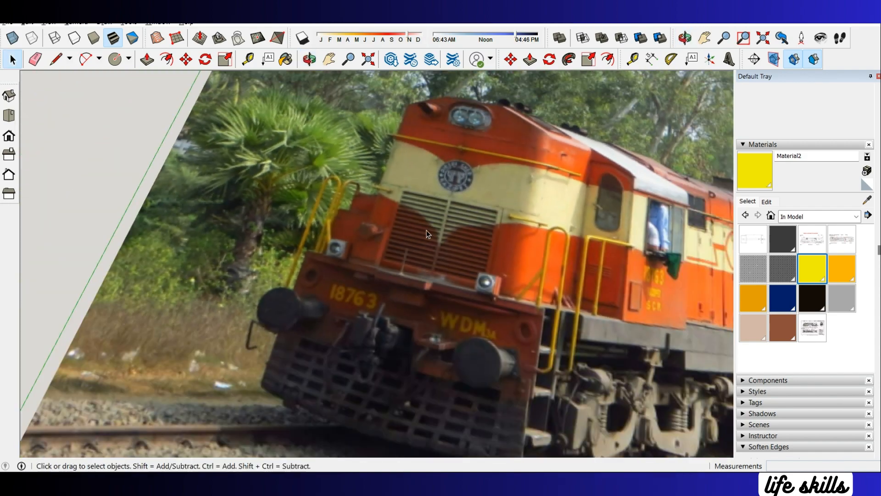
scroll(437, 214, "down", 1)
scroll(366, 215, "down", 3)
scroll(679, 245, "up", 3)
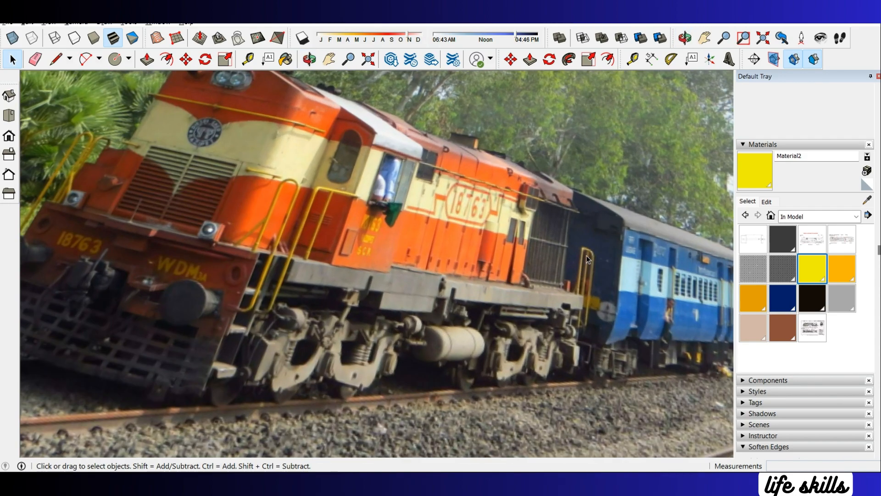
scroll(582, 234, "down", 9)
Step: Draw a vertical line from the free end of the walkway rail's top arm down to the walkway
middle_click_drag(500, 166, 395, 102)
scroll(396, 360, "up", 6)
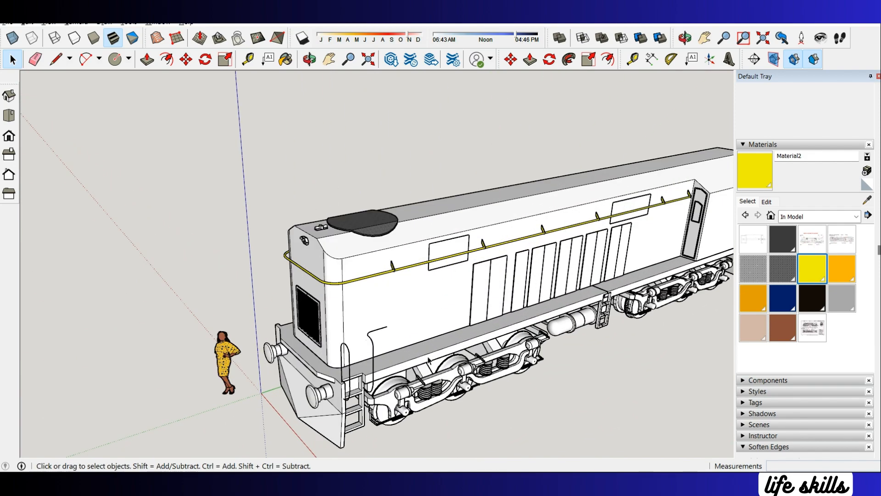
middle_click_drag(395, 361, 318, 314)
scroll(312, 315, "up", 4)
key("l")
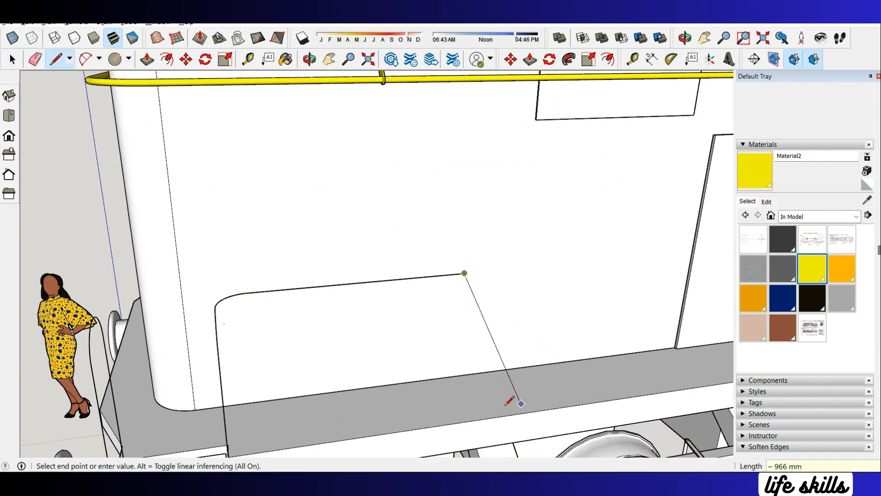
left_click(464, 283)
Step: Draw a short horizontal construction line inward from the new vertical leg, just below its corner with the top arm
key("a")
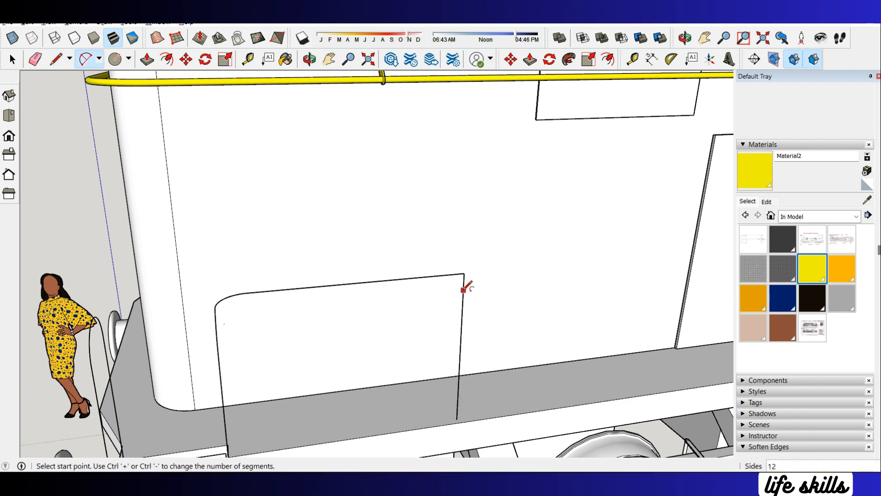
middle_click_drag(467, 282, 462, 253)
key("l")
left_click(472, 286)
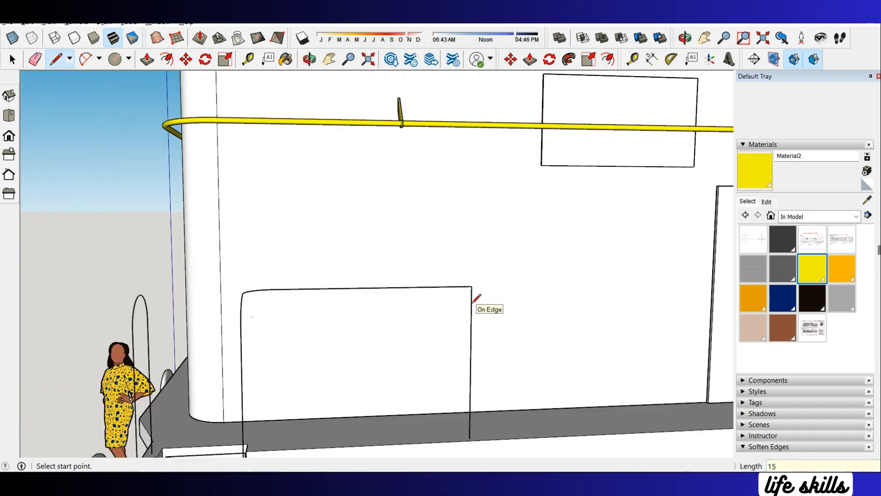
middle_click_drag(471, 311, 684, 416)
middle_click_drag(389, 229, 294, 211)
left_click(505, 260)
scroll(504, 260, "up", 4)
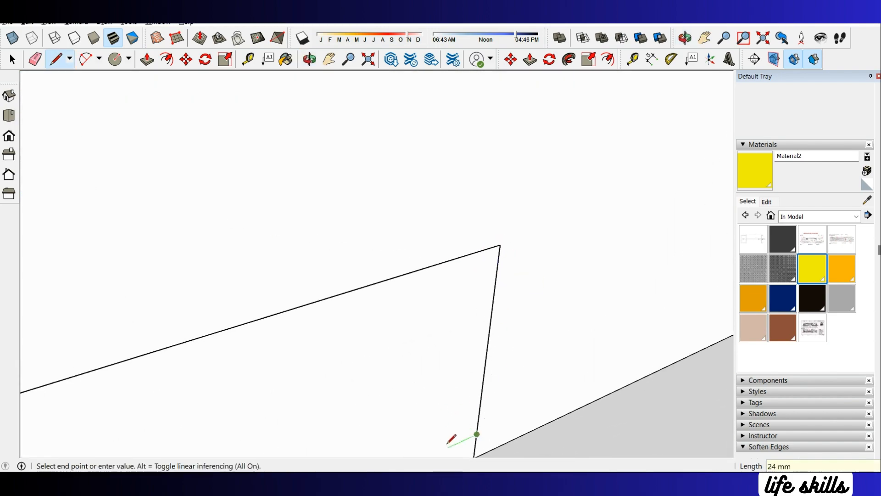
scroll(443, 435, "down", 5)
middle_click_drag(444, 435, 285, 333)
Step: Round the rail's corner with a circle centred on the short line's end, erasing the surplus circle and sharp corner
key("c")
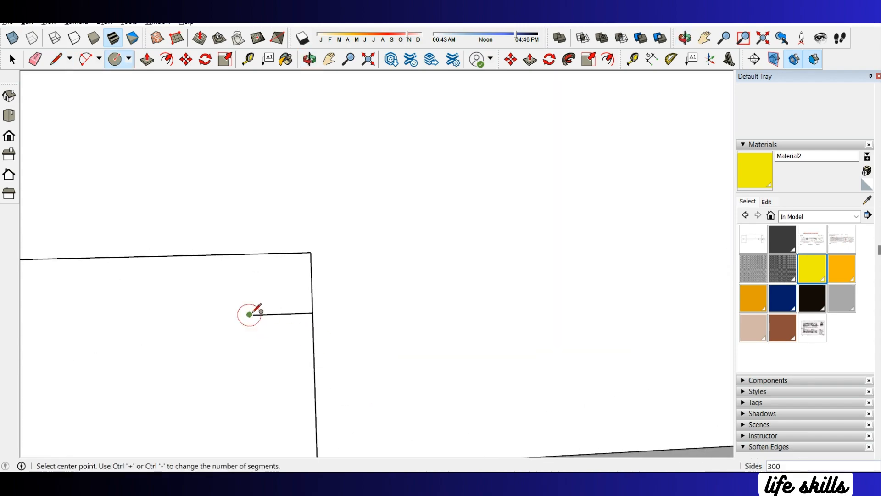
left_click(249, 315)
left_click(312, 313)
key("e")
left_click(206, 270)
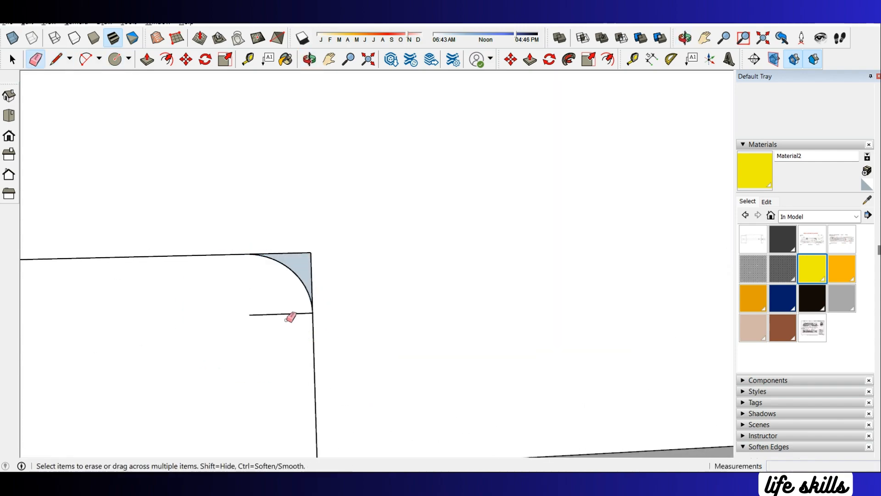
left_click(312, 264)
Step: Select the whole walkway rail with its new leg and weld its edges into one path
scroll(321, 225, "down", 6)
middle_click_drag(362, 222, 224, 289)
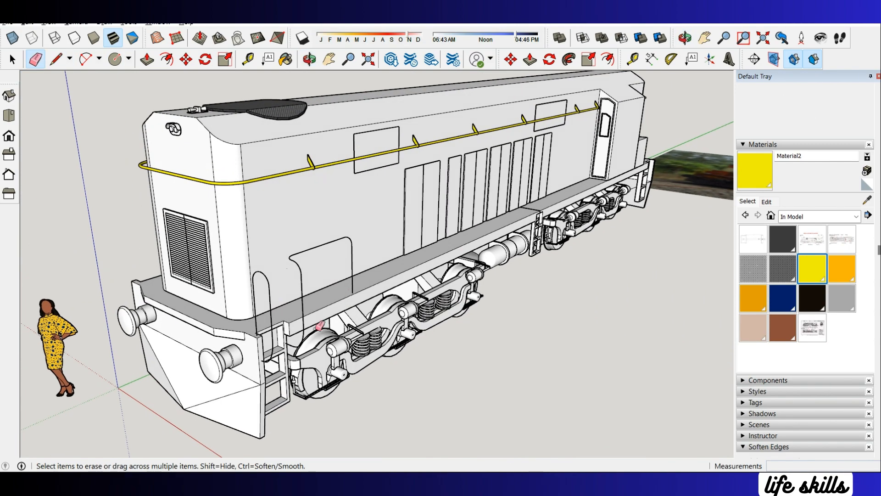
scroll(313, 329, "up", 2)
key("space")
triple_click(316, 240)
right_click(317, 240)
left_click(353, 384)
Step: Select the hoop-shaped step rail at the front corner and weld its edges
scroll(239, 342, "up", 4)
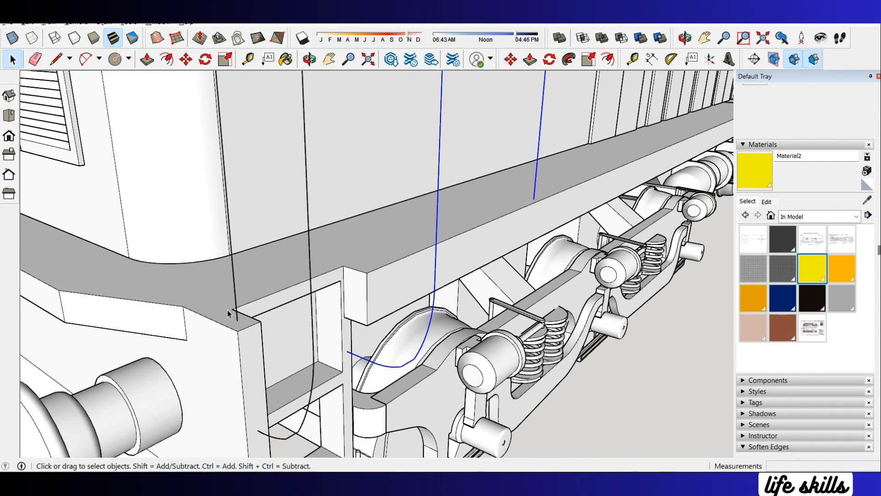
triple_click(236, 302)
right_click(237, 303)
left_click(276, 248)
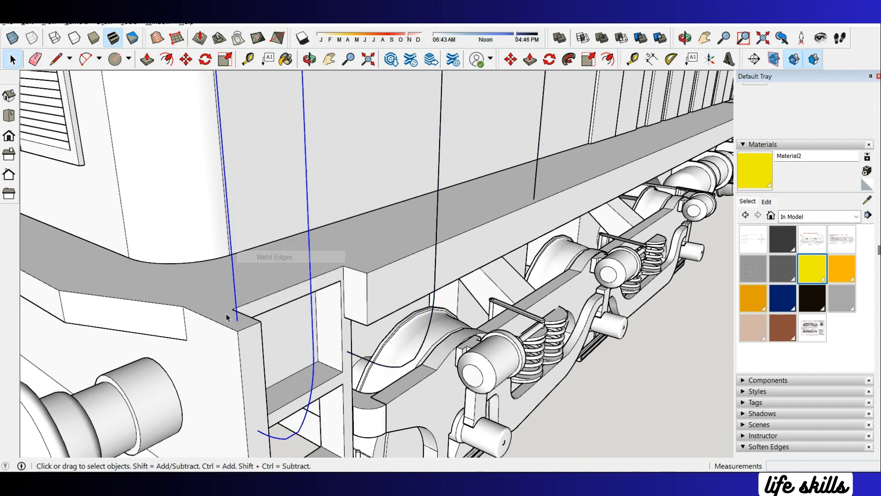
Step: Draw a circle with a 15 mm radius around the hoop rail's upper foot on the corner post
scroll(247, 299, "up", 4)
key("c")
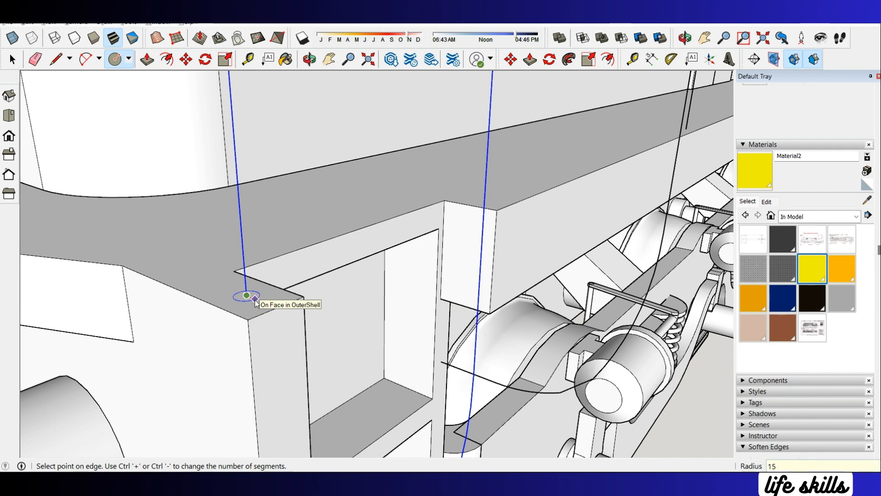
left_click(256, 301)
left_click(520, 269)
scroll(239, 308, "up", 5)
key("space")
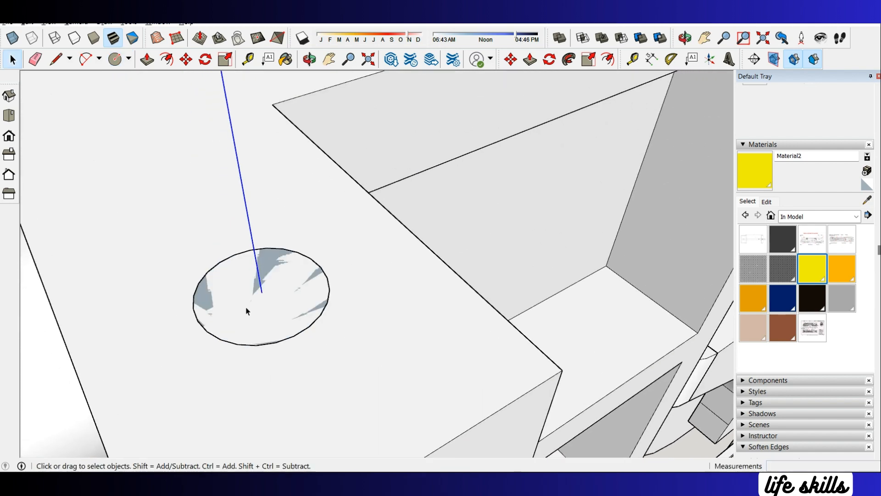
Step: Try to extrude the circle along the hoop rail with Follow Me
double_click(247, 311)
scroll(257, 315, "down", 2)
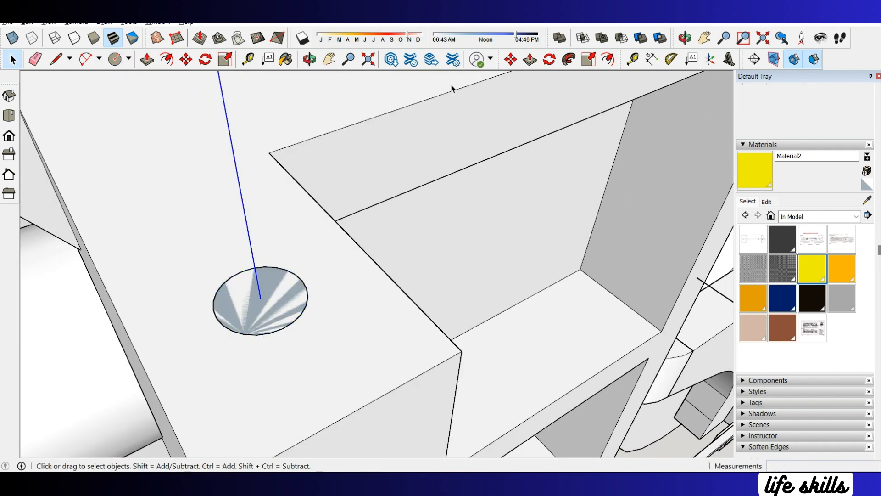
left_click(275, 296)
left_click(489, 268)
scroll(267, 308, "up", 2)
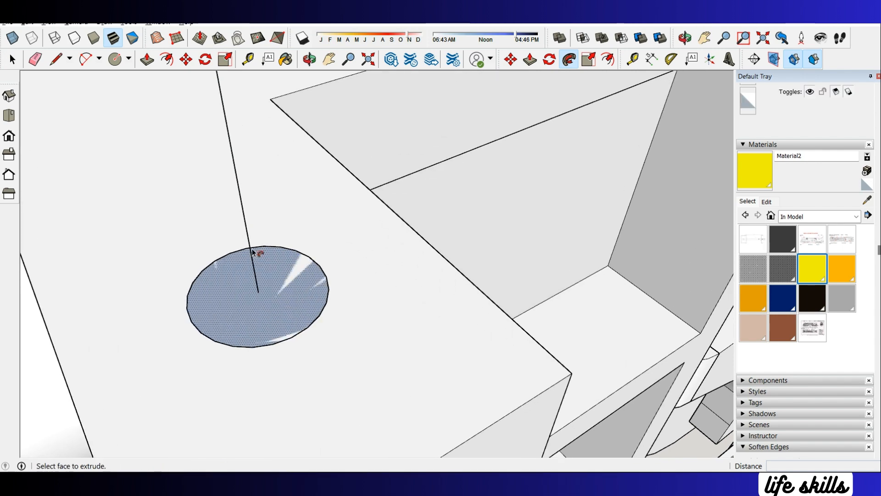
scroll(285, 314, "down", 2)
middle_click_drag(338, 298, 414, 276)
scroll(331, 336, "up", 2)
key("space")
scroll(332, 336, "down", 2)
Step: Replace the circle at the hoop rail's foot with a 15 mm radius circle that has fewer sides
key("c")
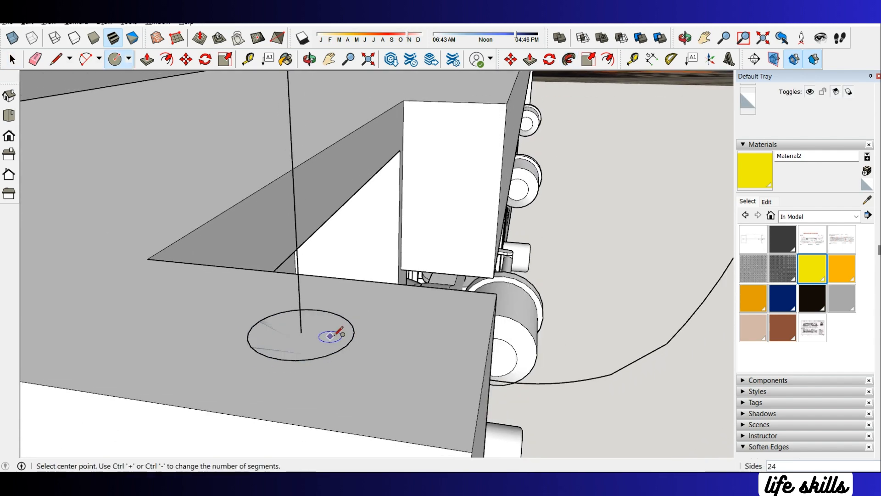
key("space")
double_click(337, 338)
right_click(337, 337)
left_click(371, 156)
key("c")
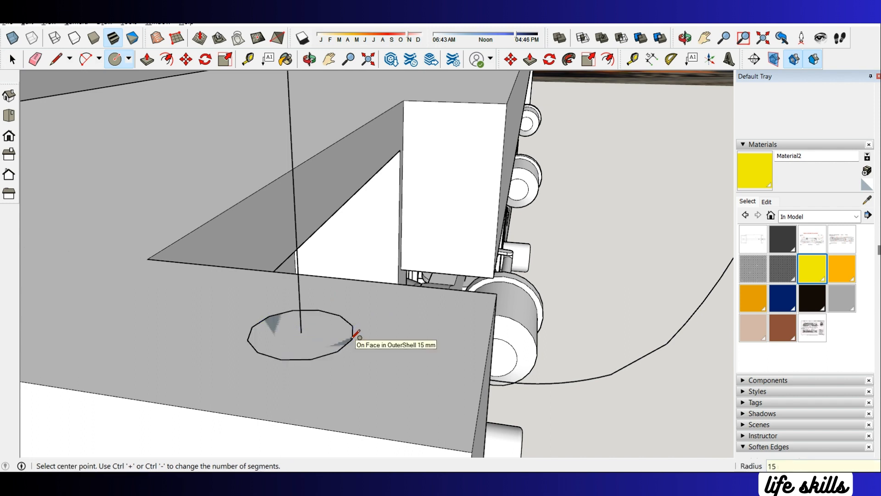
Step: Try to sweep the coarser circle along the hoop rail with Follow Me, and undo the sweep
key("space")
left_click(334, 338)
scroll(327, 372, "down", 8)
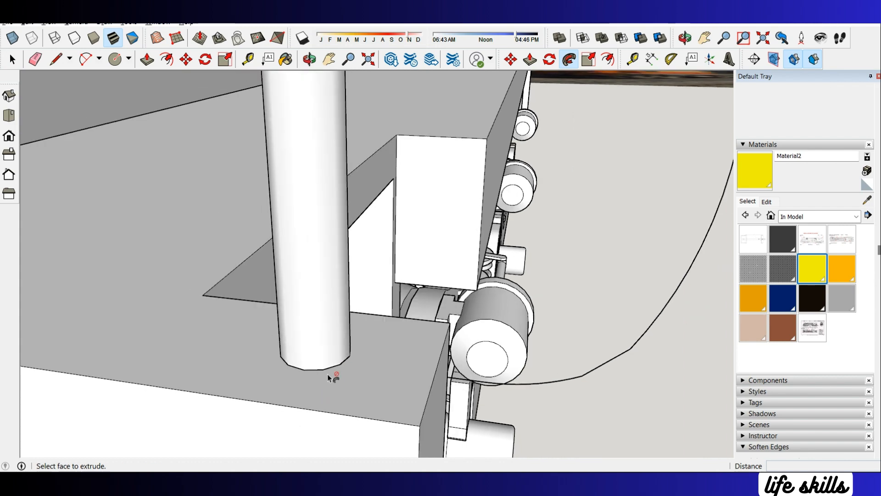
scroll(325, 198, "up", 2)
key("space")
left_click(331, 175)
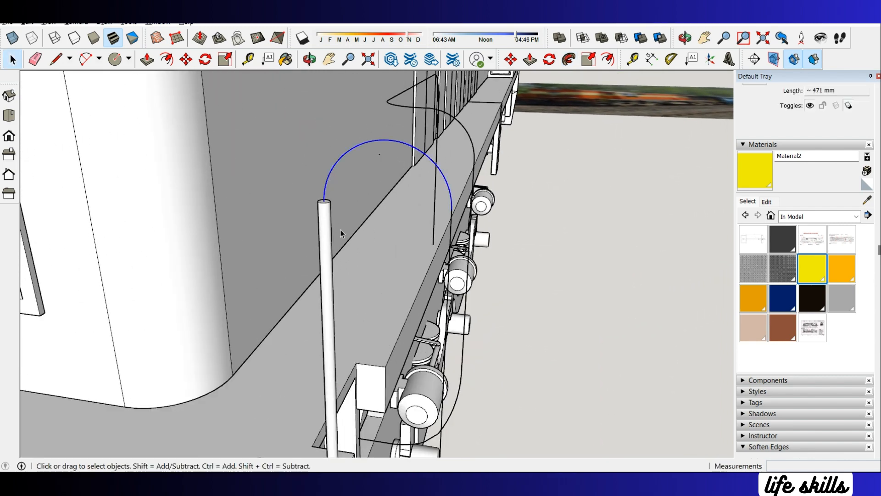
key("ctrl+z")
Step: Reselect all of the hoop rail's segments and weld them into a single path again
triple_click(324, 230)
right_click(324, 229)
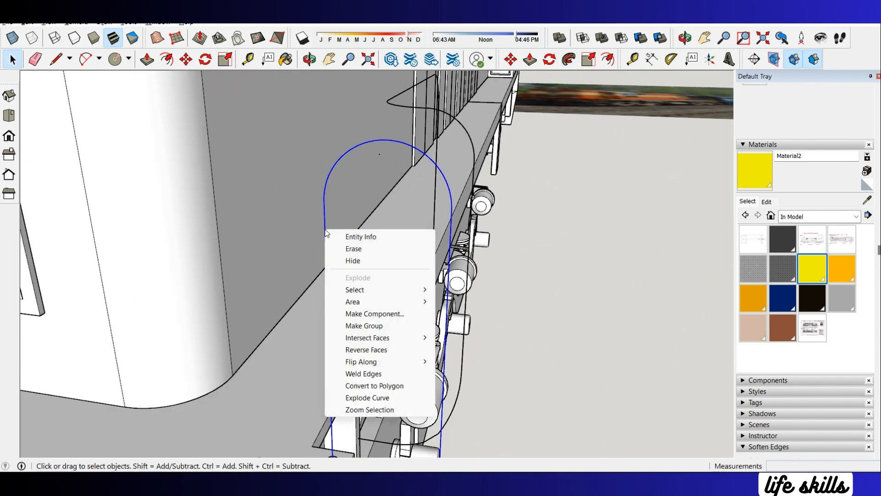
left_click(367, 374)
Step: Try to apply Follow Me to the circle using the rewelded hoop as the path
left_click(568, 59)
scroll(324, 353, "down", 1)
scroll(331, 449, "up", 5)
left_click(332, 441)
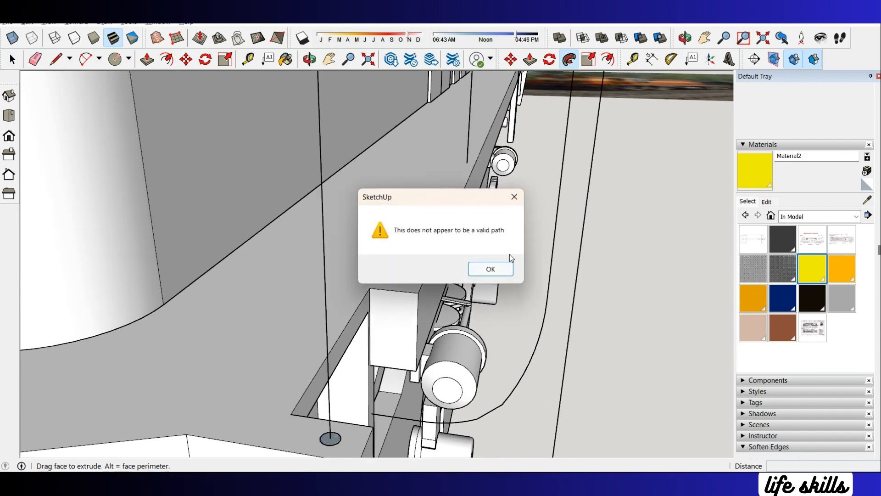
left_click(501, 272)
Step: Sweep the circle by hand with Follow Me over the hoop and down to the rail's lower foot on the ladder
scroll(527, 400, "down", 3)
scroll(523, 237, "up", 3)
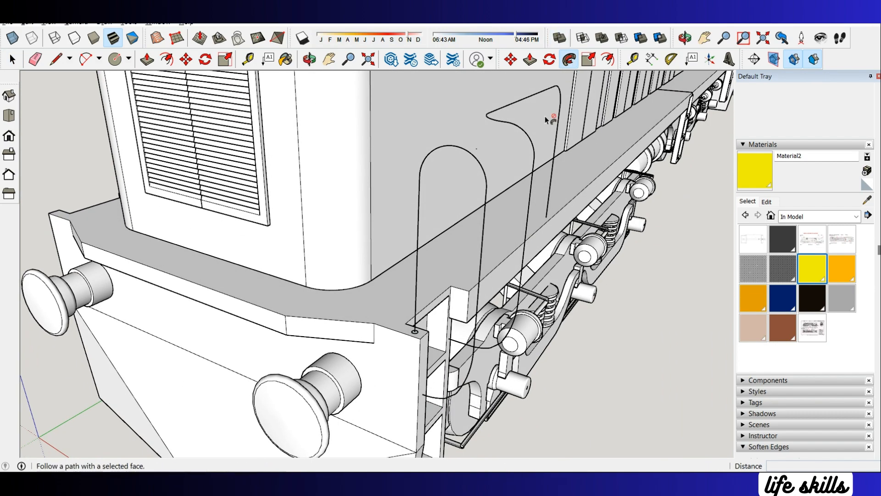
scroll(444, 282, "up", 2)
scroll(398, 356, "up", 2)
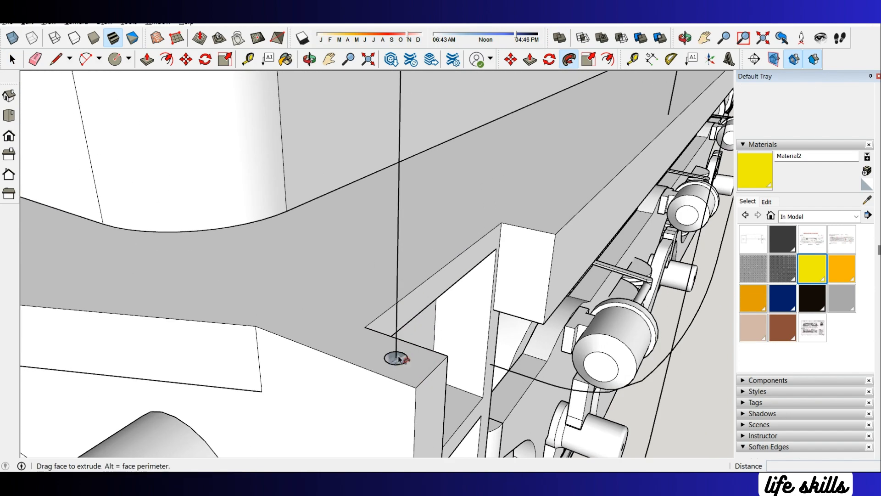
scroll(384, 347, "down", 3)
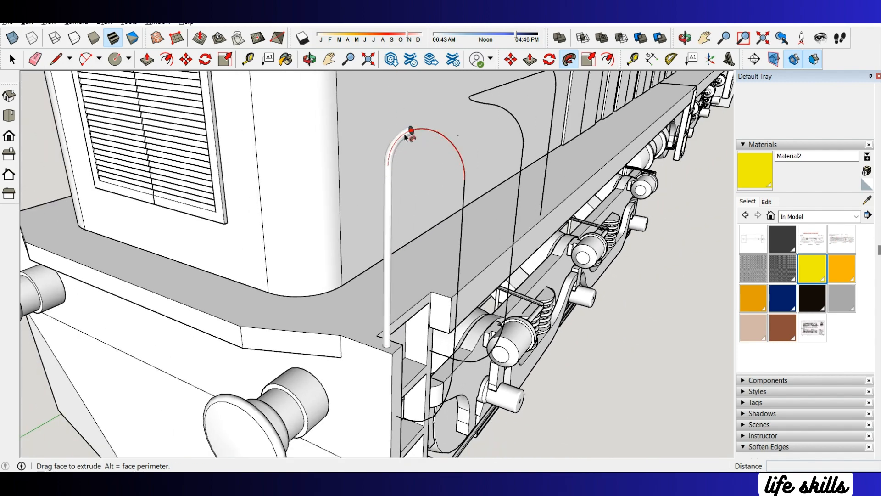
scroll(394, 400, "up", 3)
left_click(390, 405)
scroll(388, 392, "down", 5)
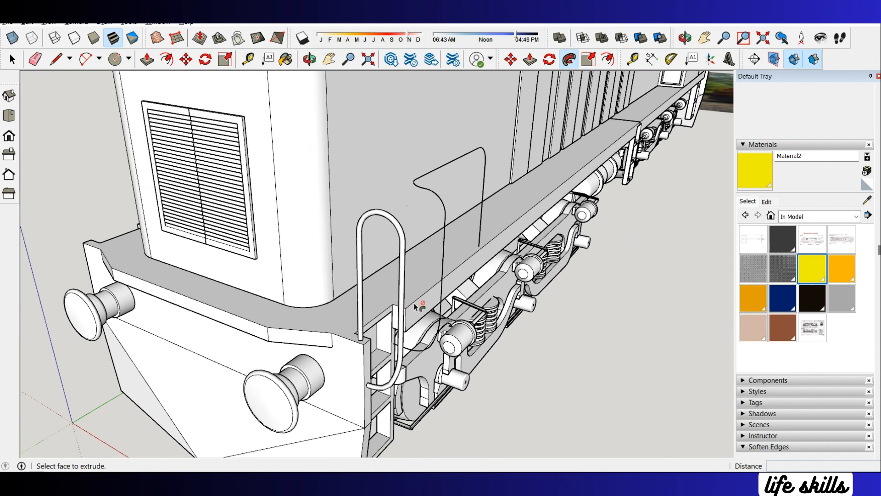
Step: Draw a circle of about 15 mm radius centred on the foot of the bent walkway rail path
scroll(431, 294, "up", 3)
scroll(528, 204, "up", 4)
key("c")
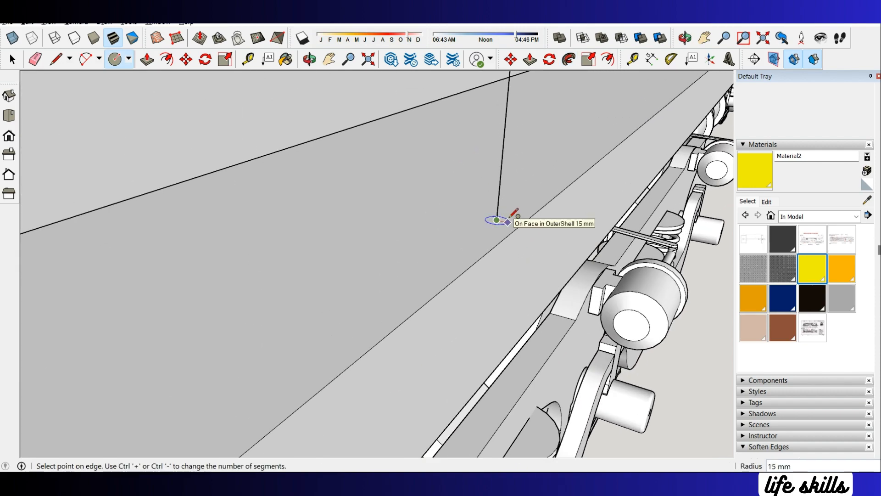
scroll(507, 222, "up", 3)
key("space")
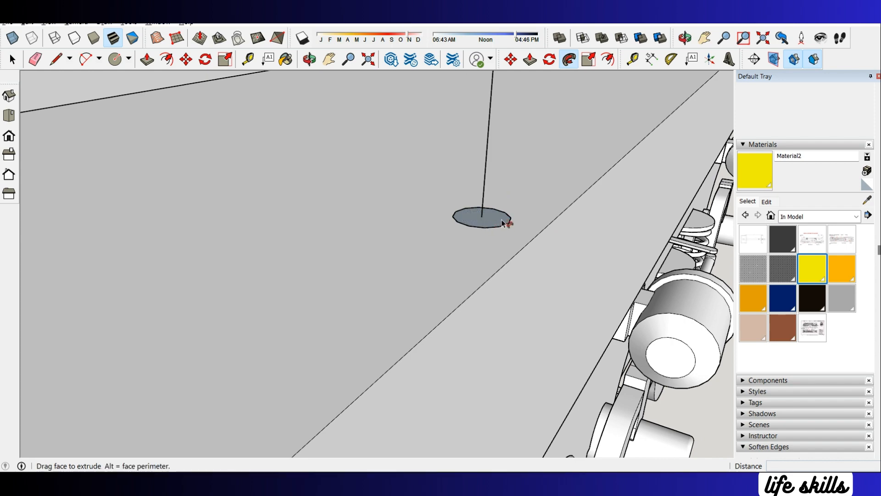
Step: Sweep the circle with Follow Me along the walkway rail path, over its top and down to the ladder end
scroll(505, 223, "up", 3)
left_click(569, 59)
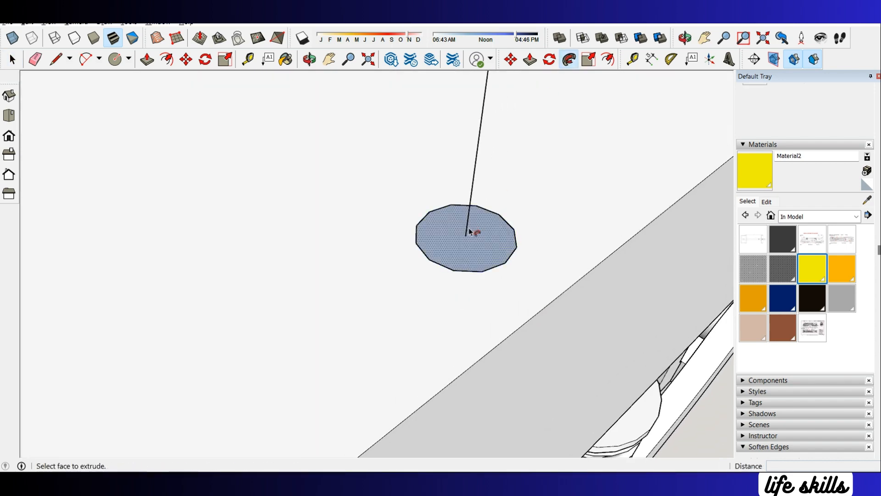
left_click_drag(475, 243, 472, 188)
scroll(477, 270, "down", 10)
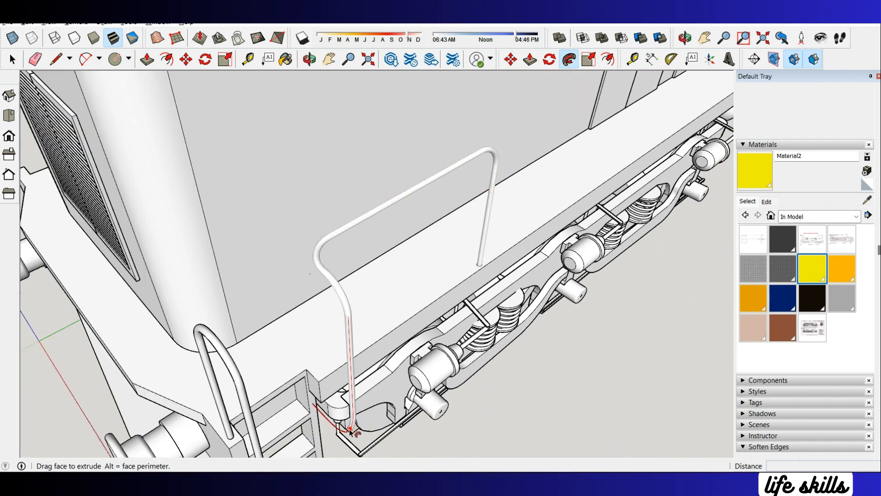
scroll(317, 406, "up", 5)
left_click(314, 403)
key("space")
scroll(311, 357, "down", 8)
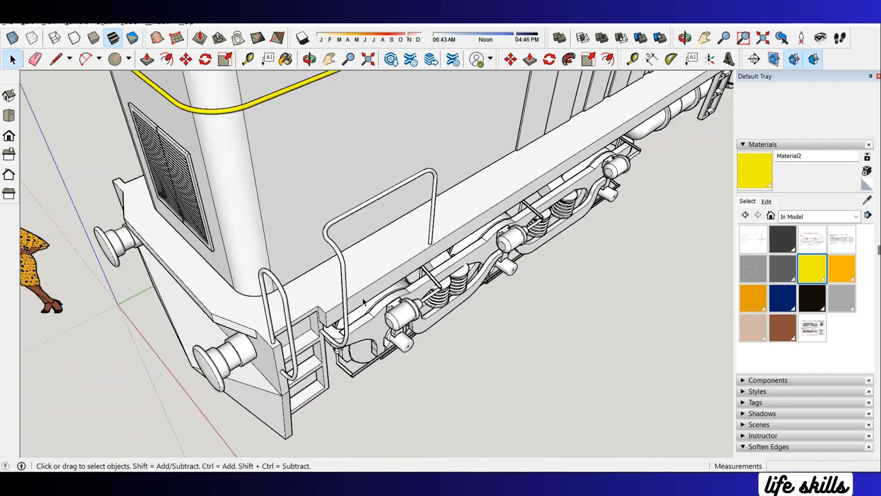
Step: Make a group of the swept walkway rail and a separate group of the hoop rail
middle_click_drag(314, 317, 383, 265)
right_click(347, 263)
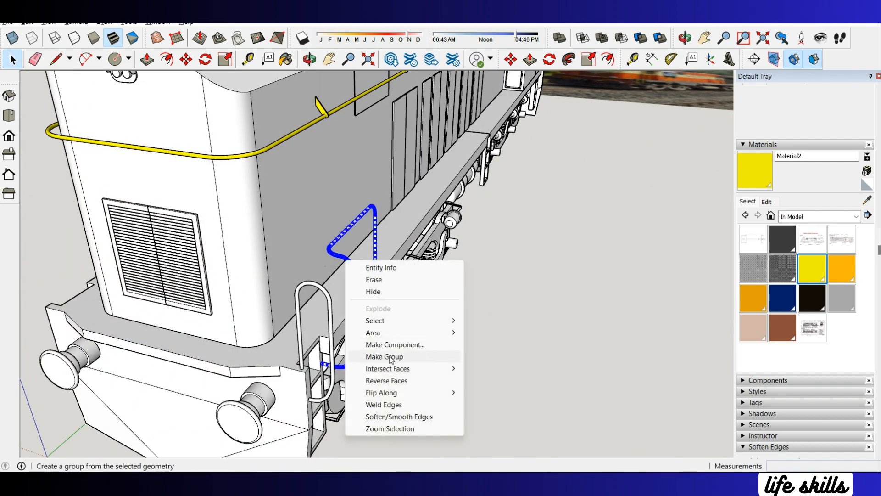
left_click(381, 356)
right_click(331, 308)
left_click(368, 225)
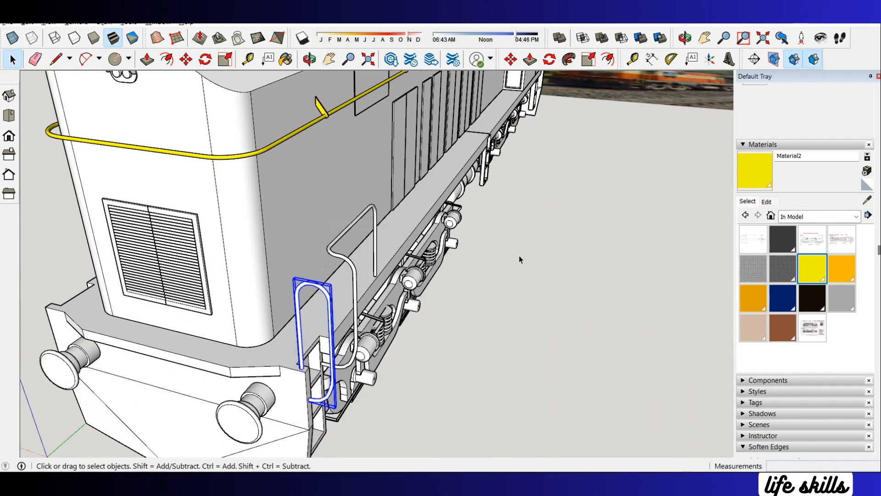
Step: Copy the hoop rail and walkway rail groups across to the opposite side of the locomotive's front end
scroll(466, 257, "down", 5)
scroll(350, 314, "up", 3)
key("m")
scroll(418, 315, "up", 5)
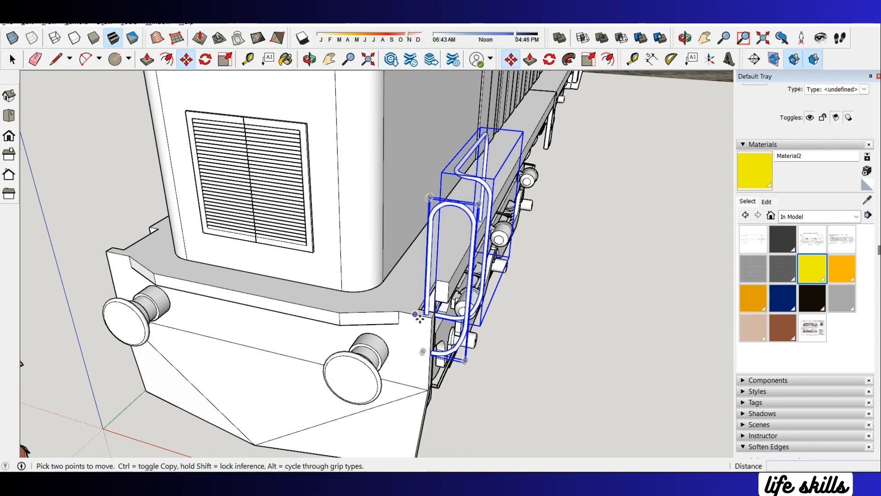
left_click(438, 314)
key("ctrl")
scroll(463, 313, "down", 4)
middle_click_drag(464, 315, 528, 317)
left_click(247, 278)
Step: Mirror the copied rails across the locomotive's width by scaling them -1 along the red axis
middle_click_drag(339, 309, 402, 307)
key("s")
left_click(277, 221)
type("-1")
key("Return")
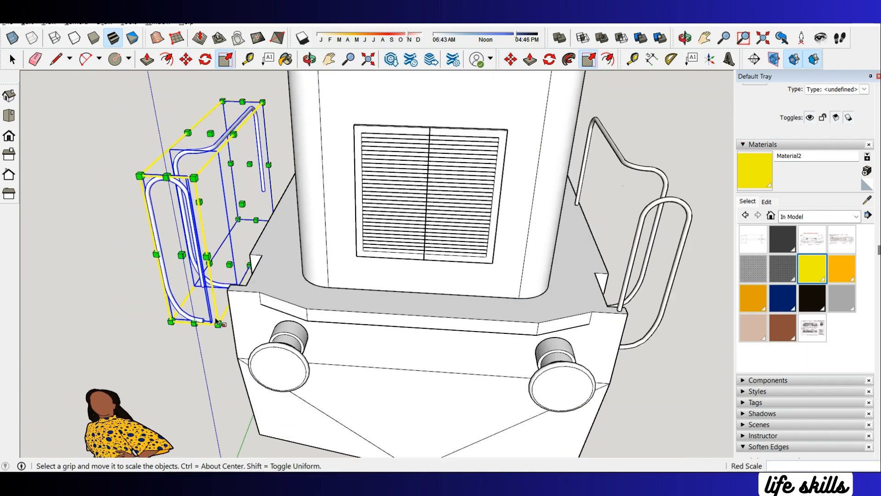
Step: Move the mirrored rails by the hoop's lower tube end against the side of the locomotive's front end, and deselect them
scroll(200, 274, "up", 5)
key("m")
scroll(188, 384, "up", 6)
left_click(212, 371)
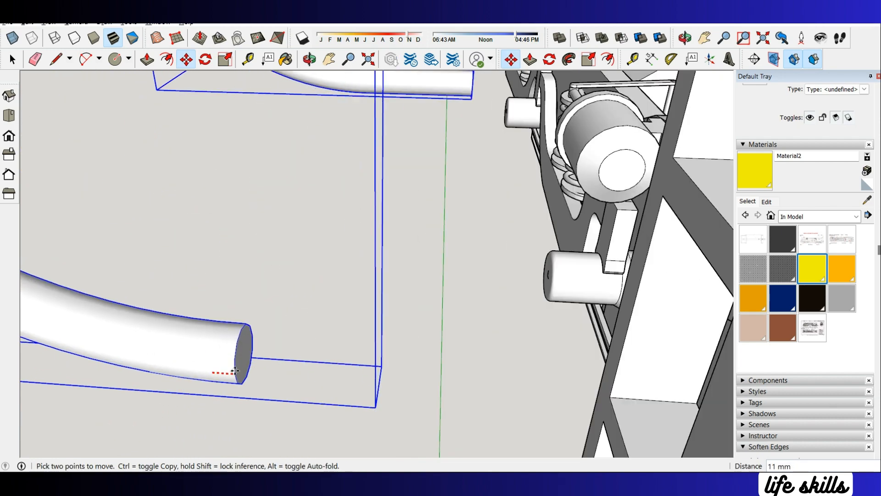
scroll(241, 371, "down", 3)
left_click(529, 349)
scroll(486, 328, "down", 10)
key("space")
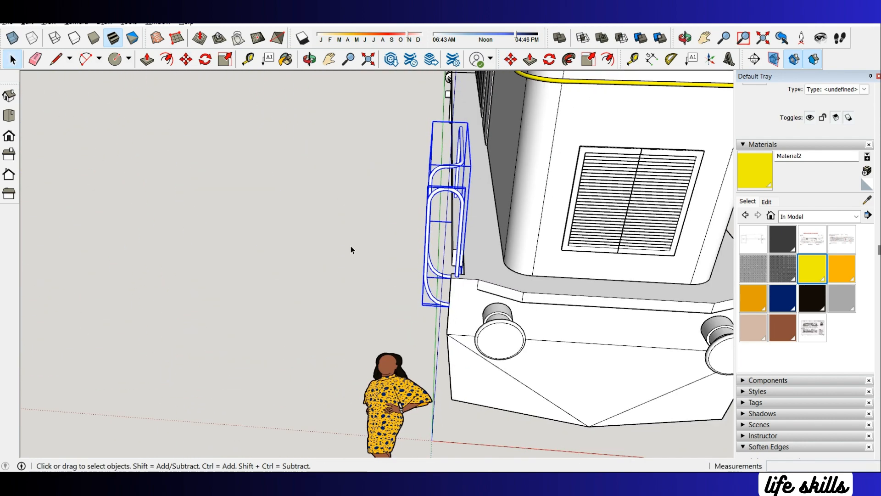
left_click(351, 246)
Step: Select the mirrored hoop and walkway rails together for scaling
scroll(354, 250, "down", 3)
middle_click_drag(390, 285, 462, 209)
scroll(403, 245, "up", 4)
left_click(406, 241)
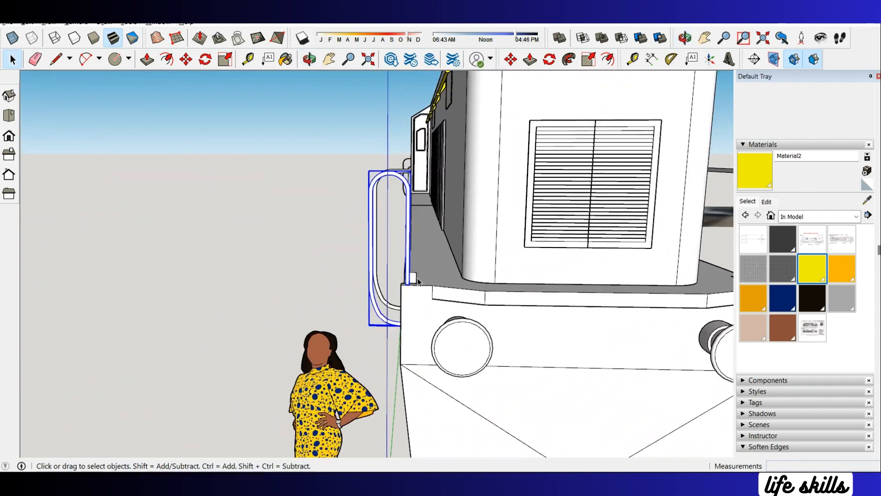
middle_click_drag(406, 241, 505, 275)
left_click(391, 143, "shift")
key("s")
left_click(324, 251)
key("Escape")
left_click(350, 231)
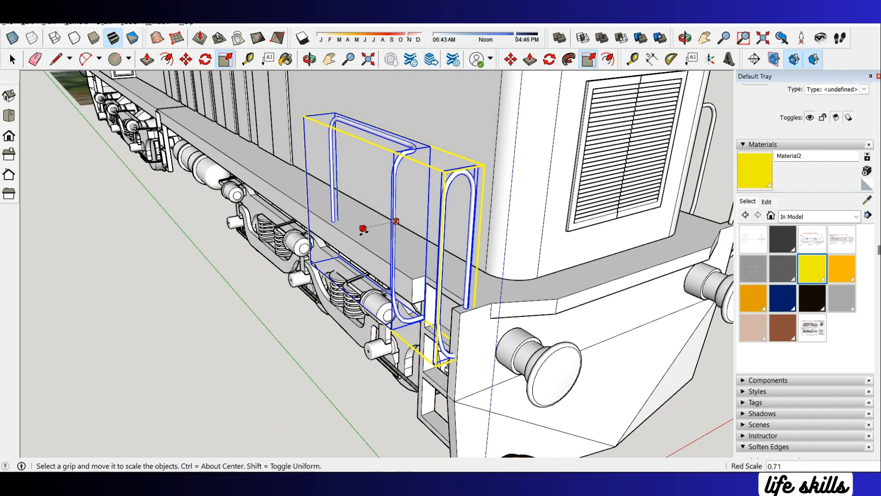
middle_click_drag(359, 226, 268, 230)
key("Escape")
Step: Scale the mirrored pair of rails narrower along the red axis, keeping their inner side fixed
scroll(252, 223, "down", 5)
scroll(423, 226, "up", 2)
scroll(158, 218, "up", 5)
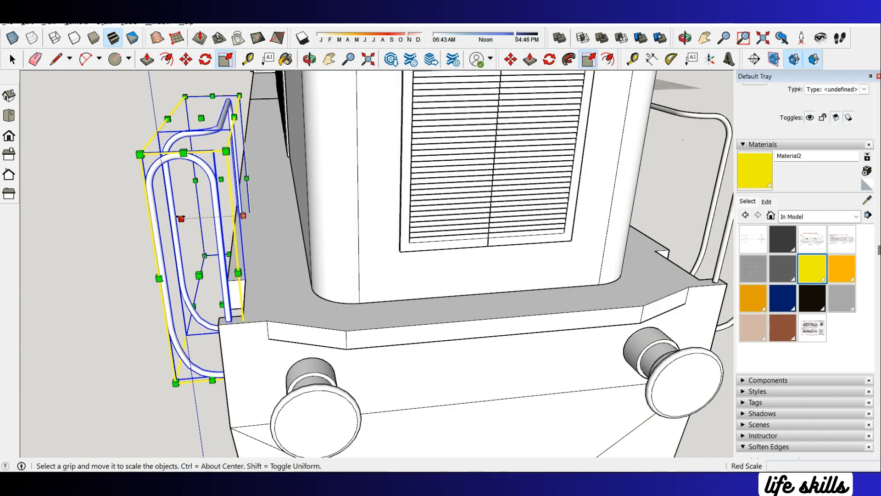
left_click_drag(181, 218, 200, 218)
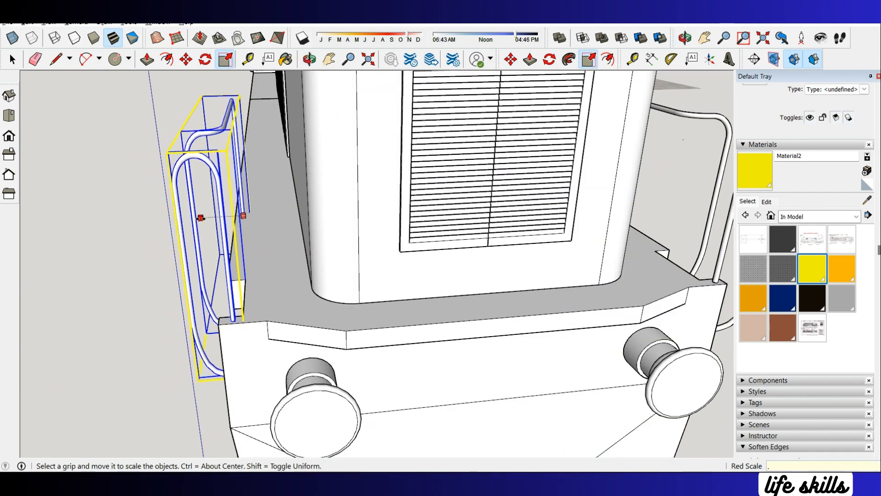
key("Return")
Step: Select the original hoop and walkway rails together and scale them to 0.7 along the red axis
scroll(201, 218, "down", 4)
scroll(448, 188, "up", 4)
left_click(409, 169)
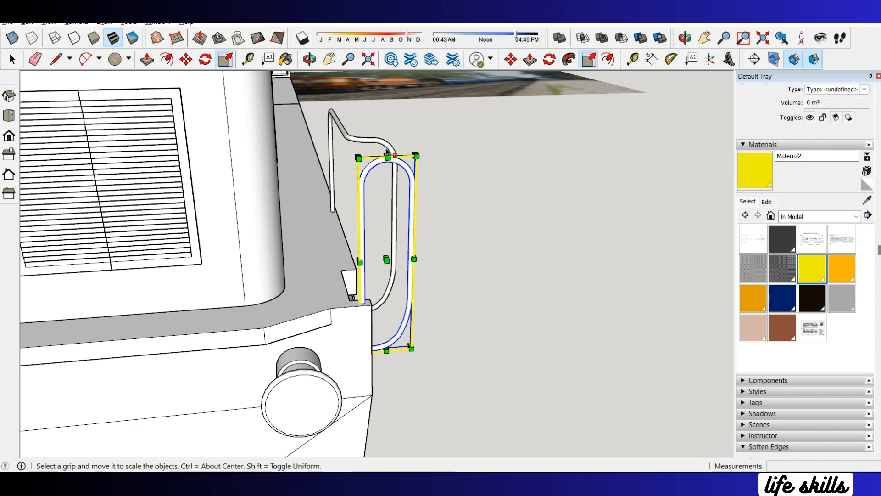
key("space")
left_click_drag(430, 171, 385, 167)
key("s")
left_click_drag(386, 212, 372, 212)
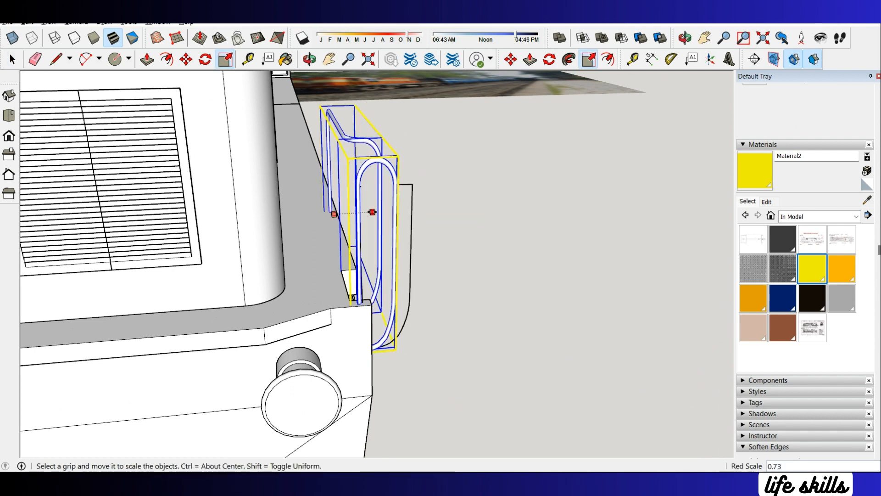
type(".7")
key("Return")
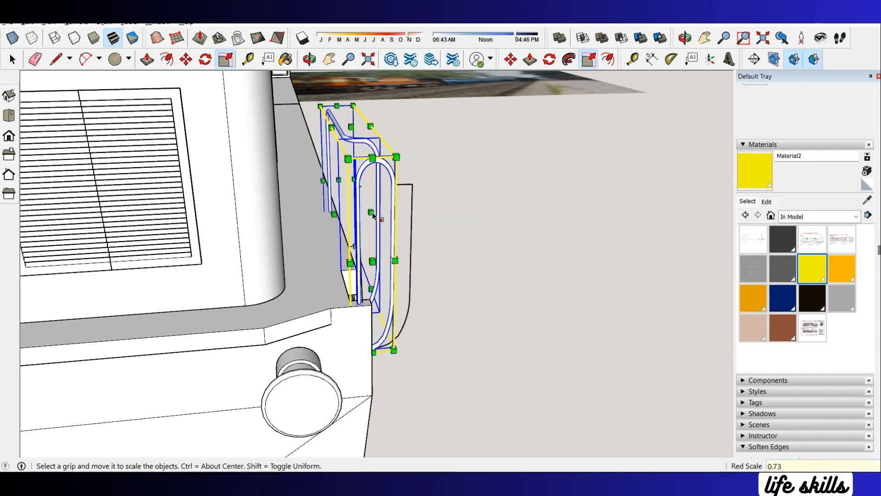
Step: Delete the leftover path lines beside the original hoop rail
scroll(433, 248, "down", 4)
scroll(433, 248, "up", 3)
key("space")
left_click(433, 248)
scroll(433, 248, "up", 4)
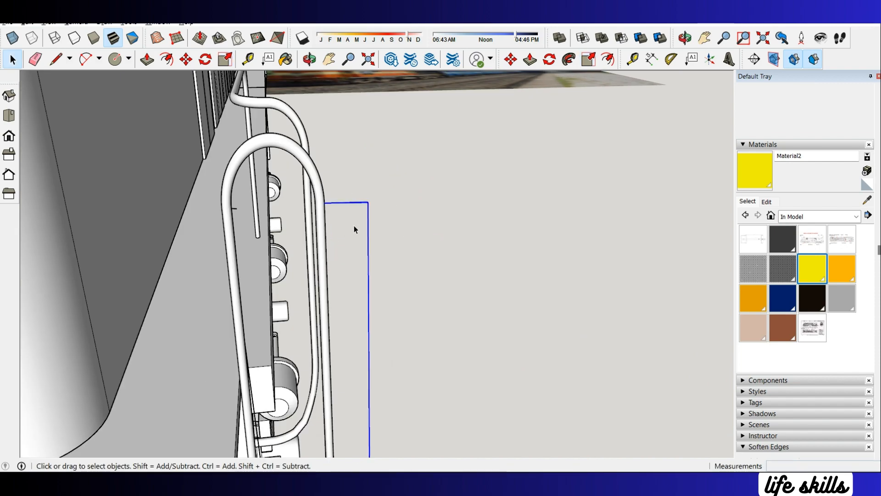
middle_click_drag(354, 226, 197, 204)
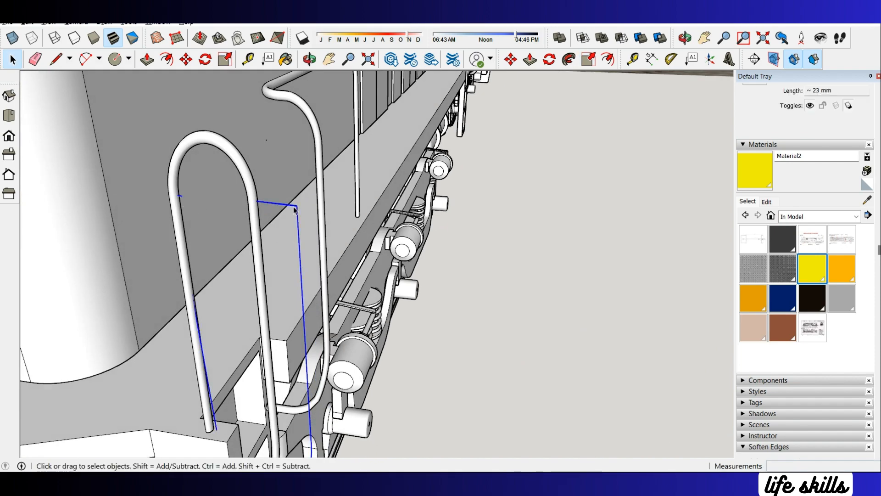
scroll(293, 209, "down", 3)
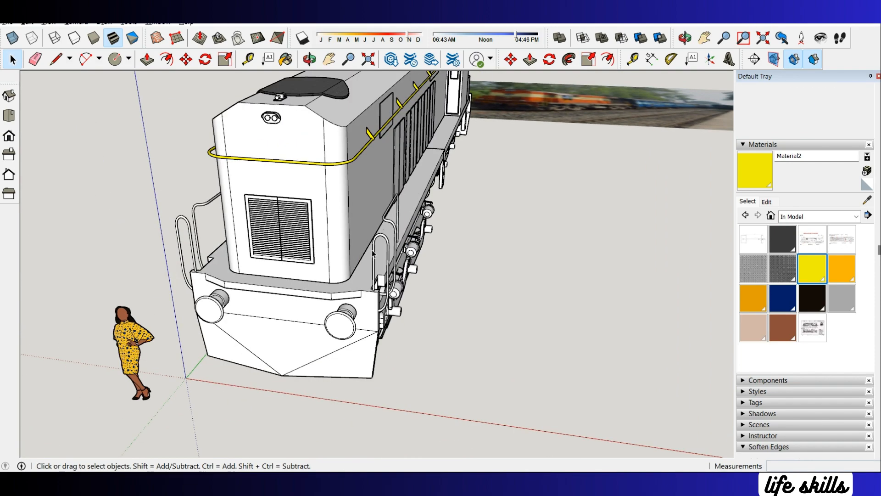
Step: Group the hoop and walkway rails on one side of the front end, and group those on the opposite side
left_click(388, 225)
left_click(380, 240)
right_click(384, 239)
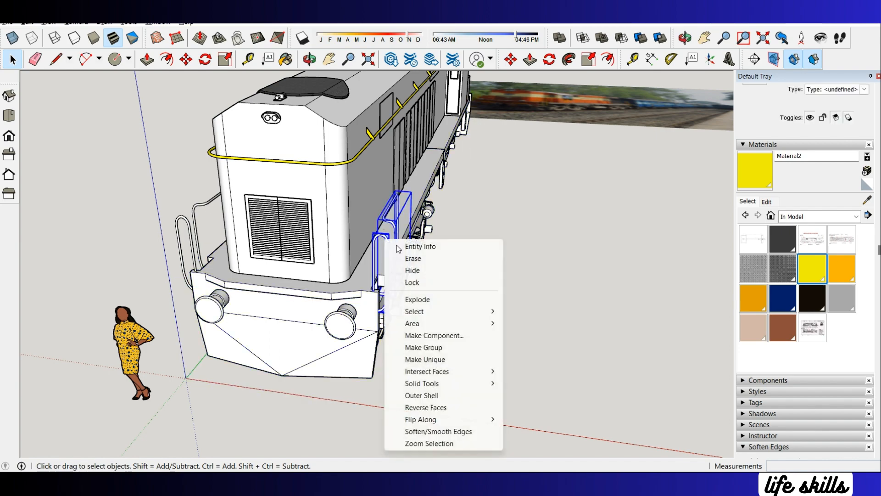
left_click(421, 346)
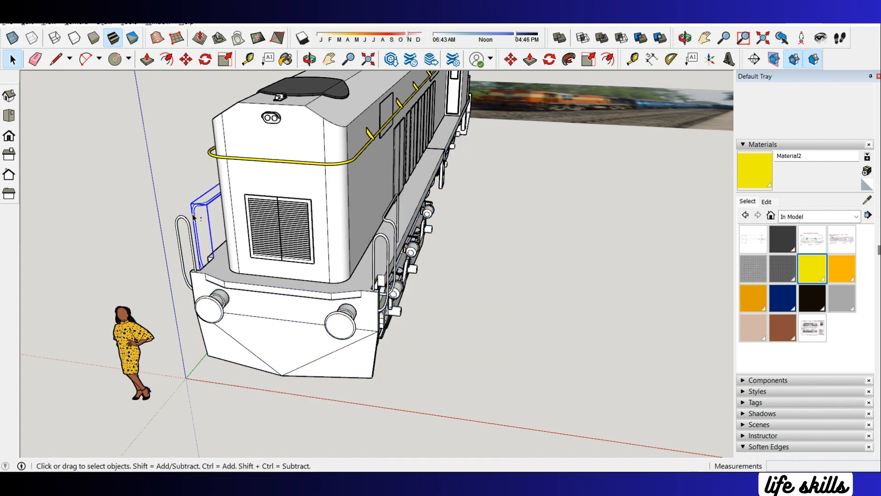
right_click(193, 217)
left_click(234, 328)
Step: Erase the leftover rail path line beside the cab at the locomotive's far end
scroll(99, 164, "up", 5)
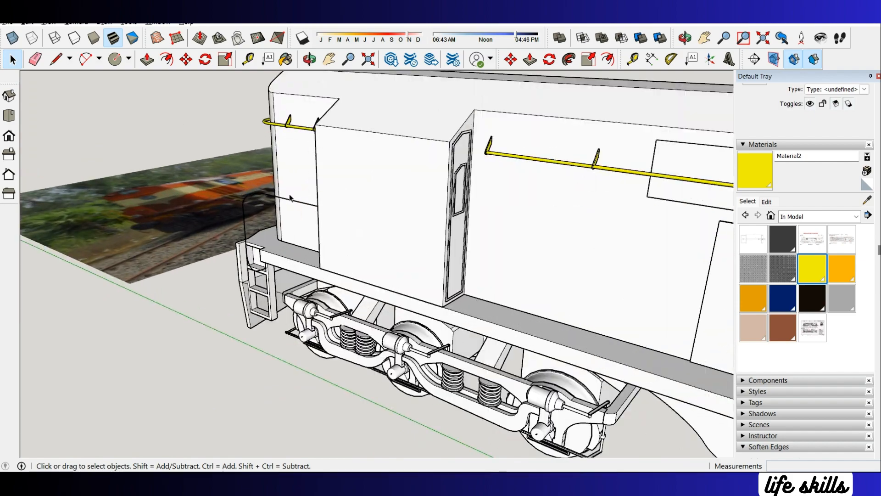
right_click(290, 202)
left_click(312, 217)
scroll(312, 217, "down", 7)
Step: Place a rotated copy of both side rail groups at the cab end, turning them about the centre of the locomotive's roof
scroll(431, 256, "up", 4)
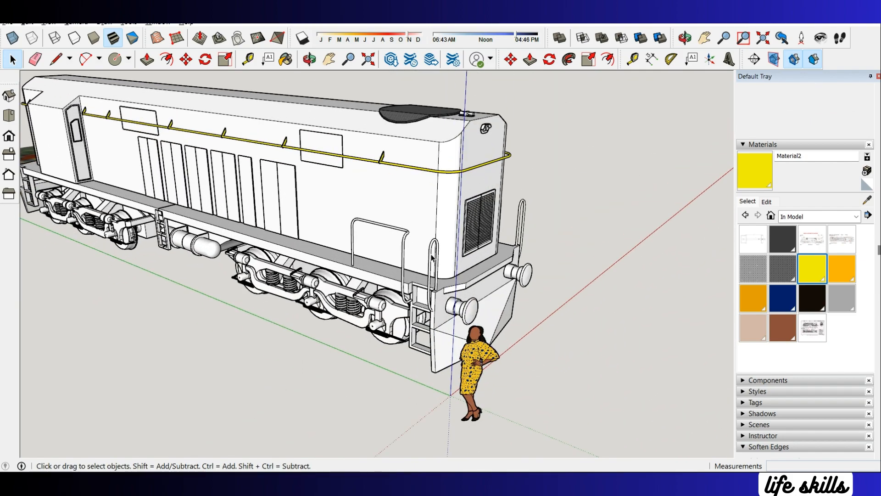
middle_click_drag(431, 256, 504, 274)
scroll(506, 274, "down", 3)
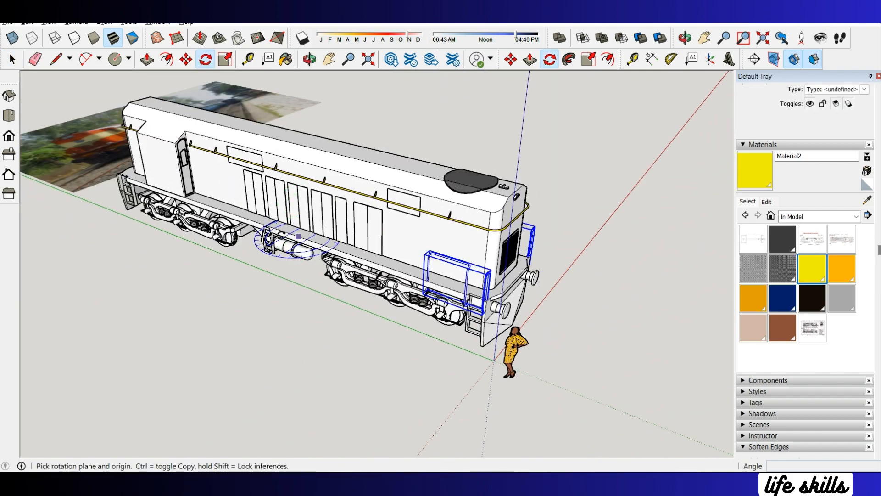
middle_click_drag(299, 236, 557, 275)
scroll(541, 184, "up", 3)
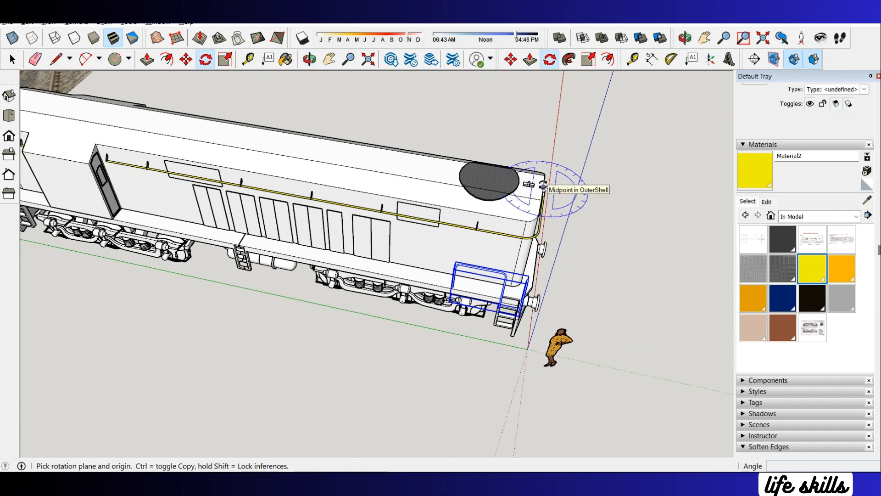
scroll(543, 185, "down", 2)
middle_click_drag(452, 178, 386, 305)
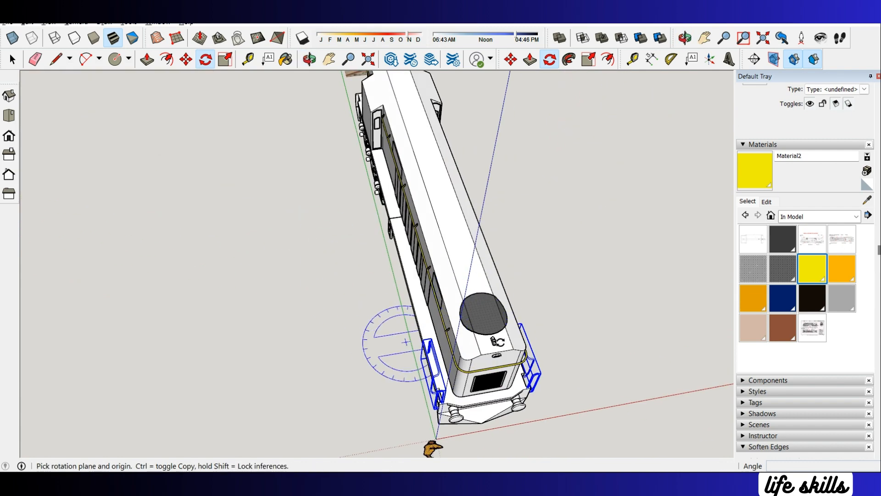
scroll(518, 355, "up", 3)
scroll(517, 344, "up", 2)
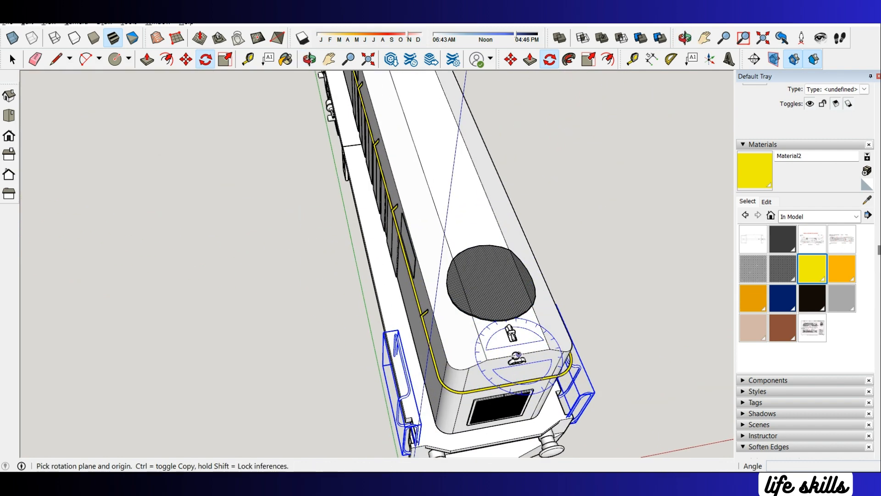
scroll(461, 197, "down", 2)
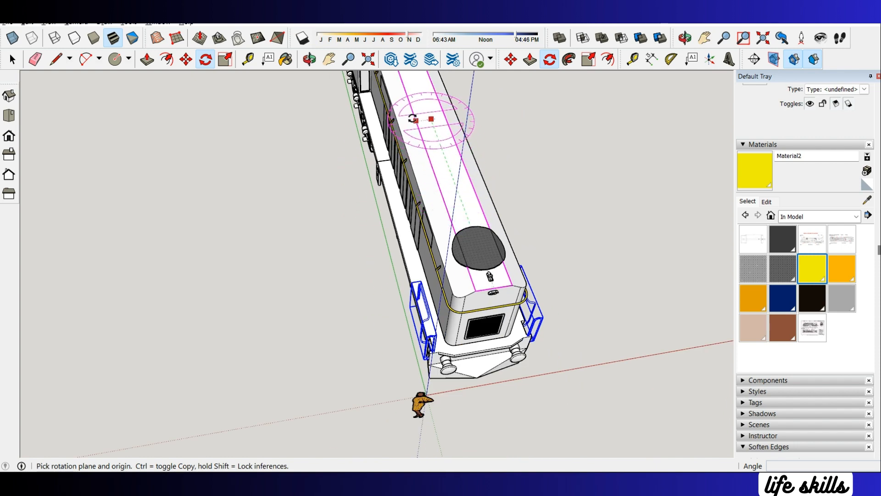
middle_click_drag(413, 119, 473, 328)
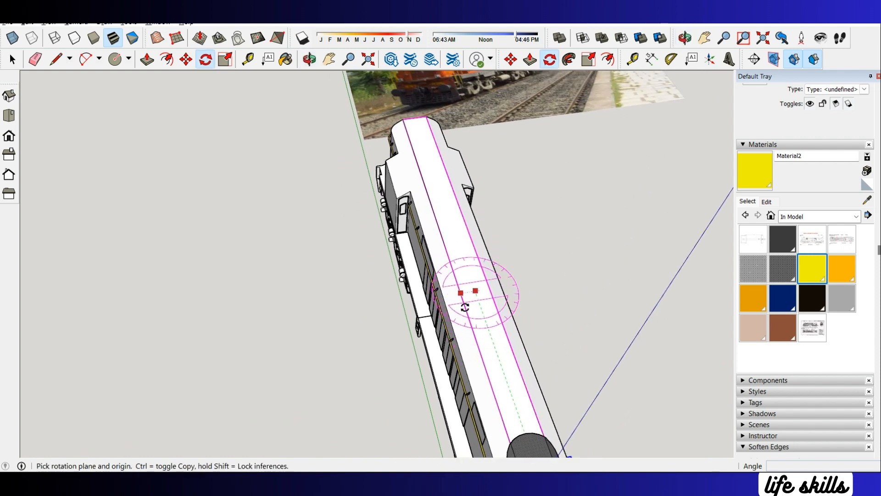
scroll(425, 317, "up", 3)
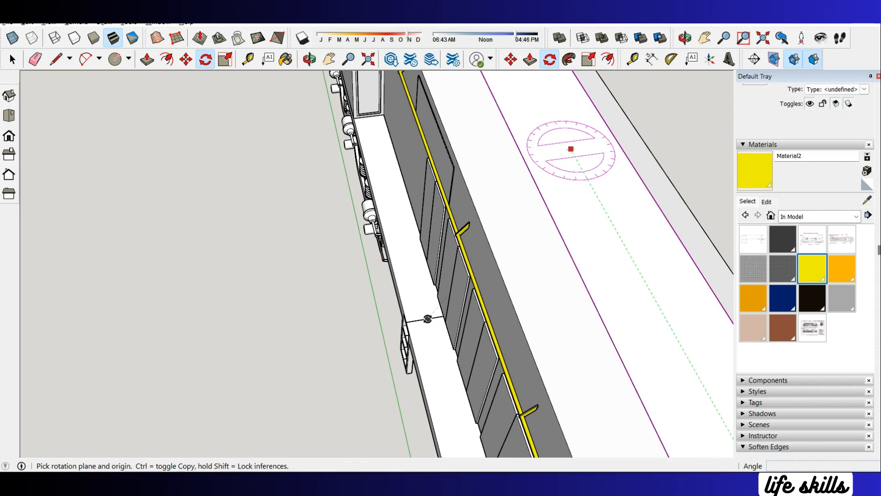
scroll(454, 310, "down", 1)
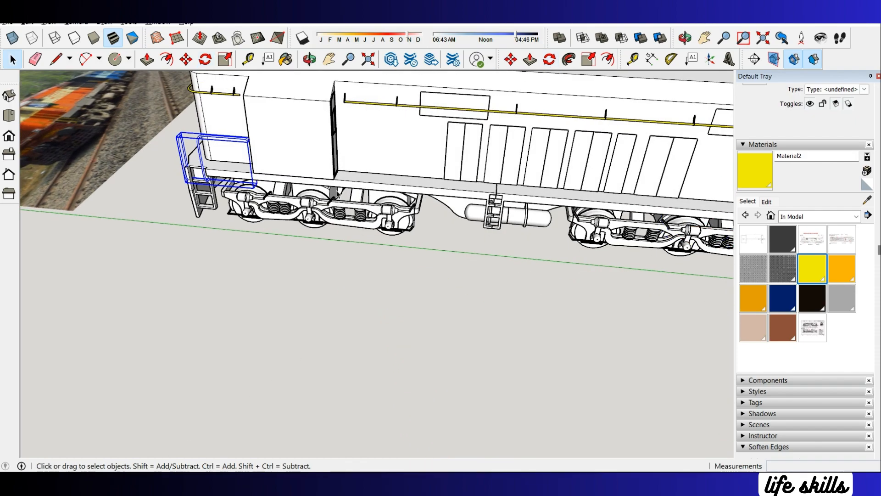
Step: Open the walkway rail group at the cab end and set the tube's soften edges angle to 0 degrees
scroll(99, 165, "up", 5)
middle_click_drag(100, 165, 508, 191)
scroll(483, 166, "up", 4)
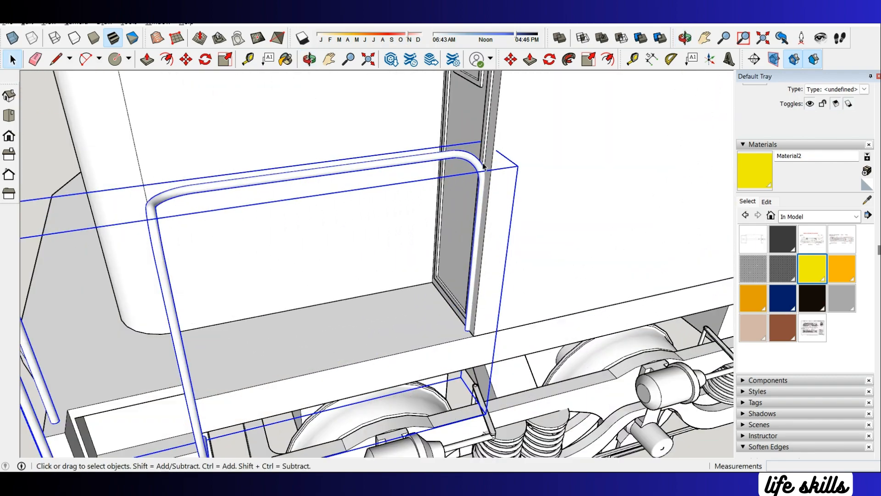
double_click(479, 162)
middle_click_drag(478, 162, 403, 147)
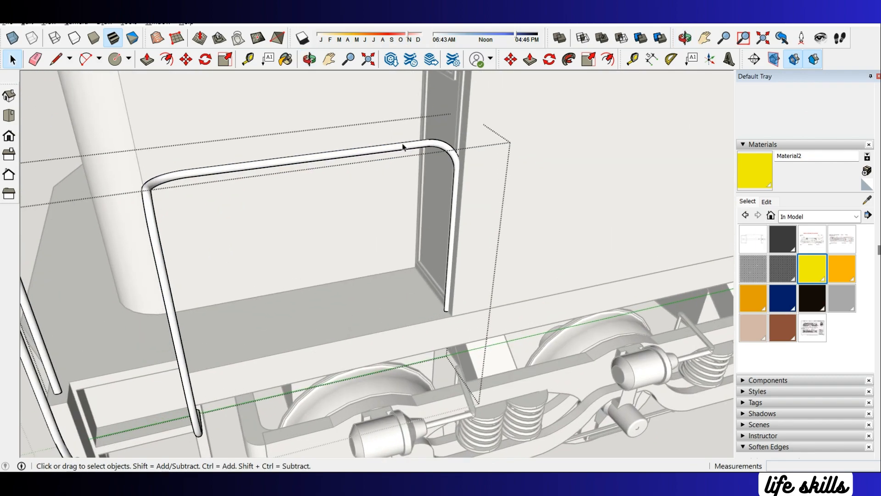
scroll(443, 147, "up", 4)
triple_click(434, 150)
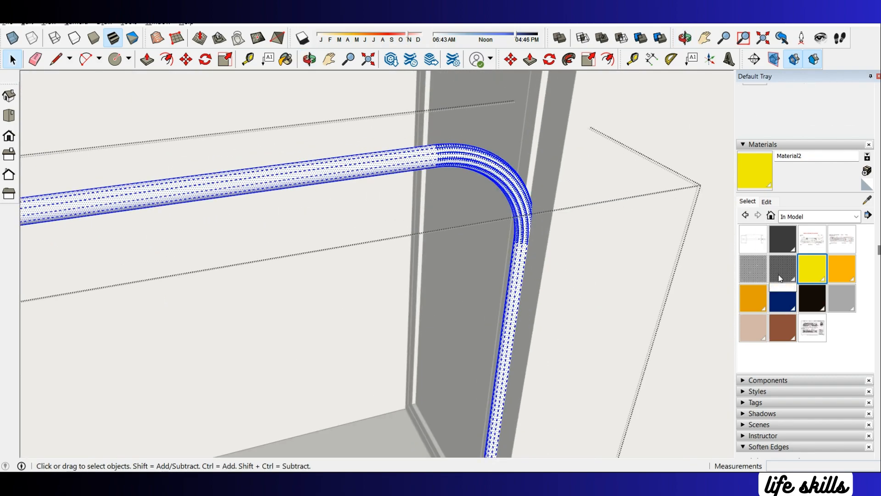
left_click(748, 145)
left_click(753, 223)
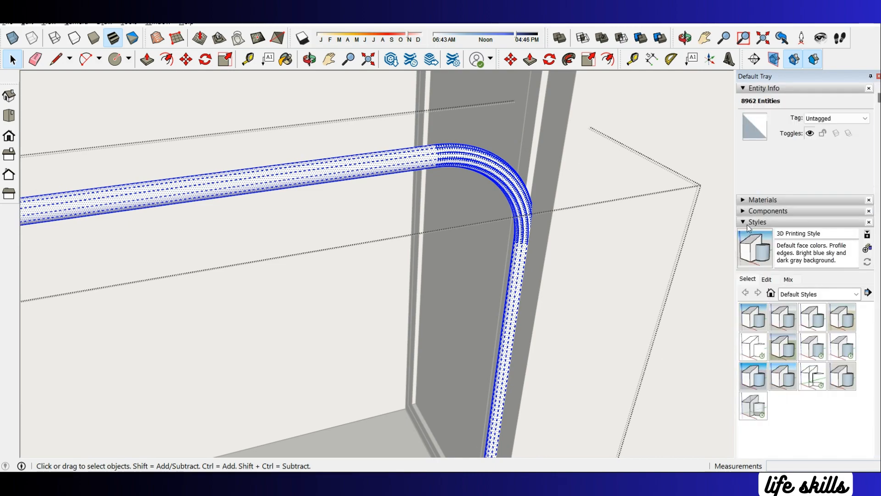
left_click(753, 223)
left_click(687, 296)
scroll(431, 170, "up", 3)
scroll(391, 124, "down", 3)
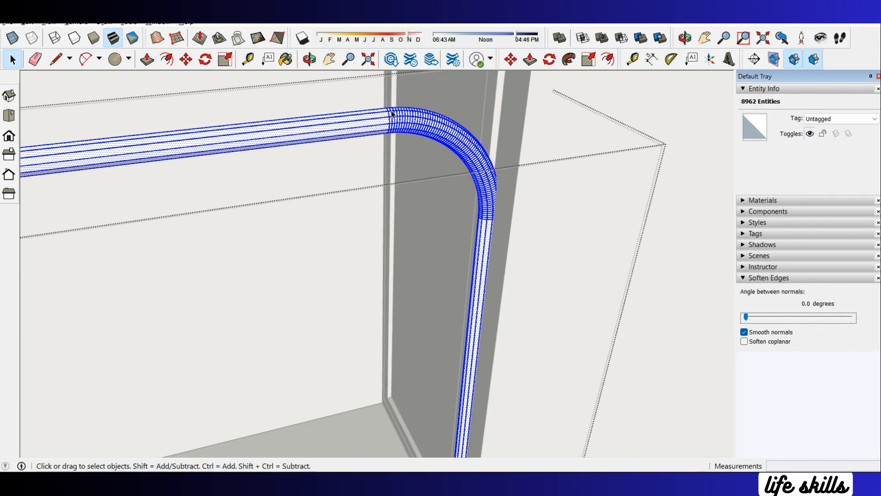
left_click(391, 114)
scroll(391, 114, "down", 5)
middle_click_drag(473, 142, 440, 147)
left_click_drag(381, 59, 67, 55)
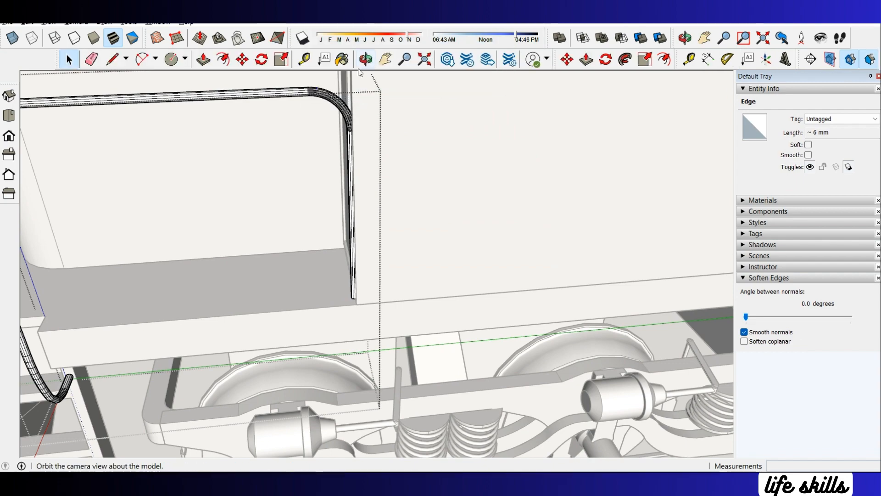
middle_click_drag(206, 115, 299, 87)
left_click_drag(299, 87, 408, 358)
scroll(311, 96, "up", 3)
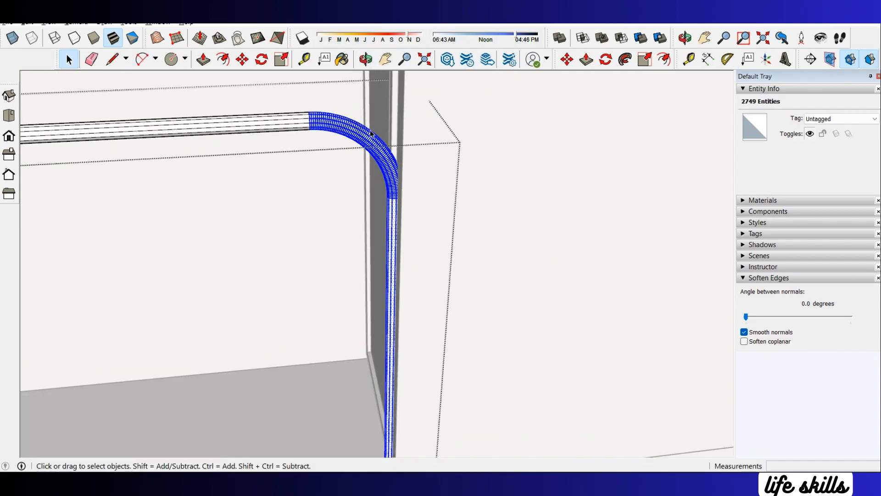
key("Delete")
scroll(365, 151, "down", 1)
key("ctrl+z")
Step: Delete the bend and vertical leg at the door end of the walkway rail, and erase the leftover stub edges
scroll(349, 118, "down", 1)
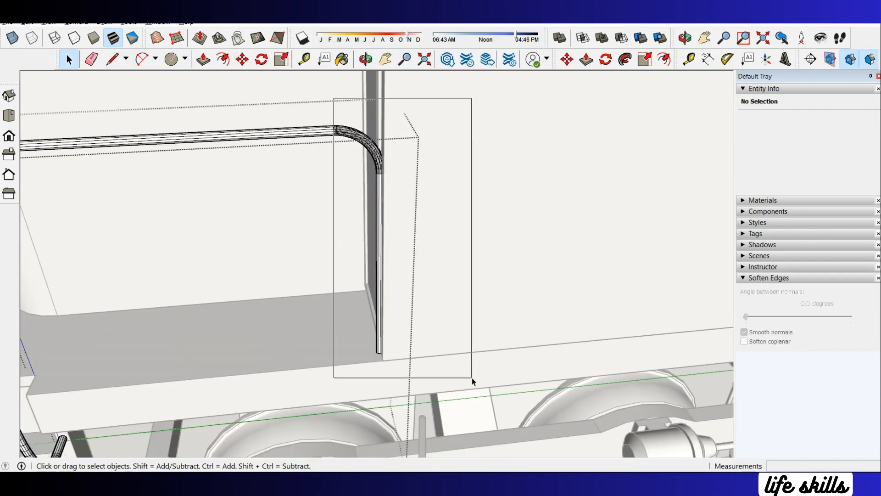
left_click_drag(474, 381, 474, 381)
scroll(346, 153, "up", 3)
key("Delete")
middle_click_drag(346, 153, 314, 172)
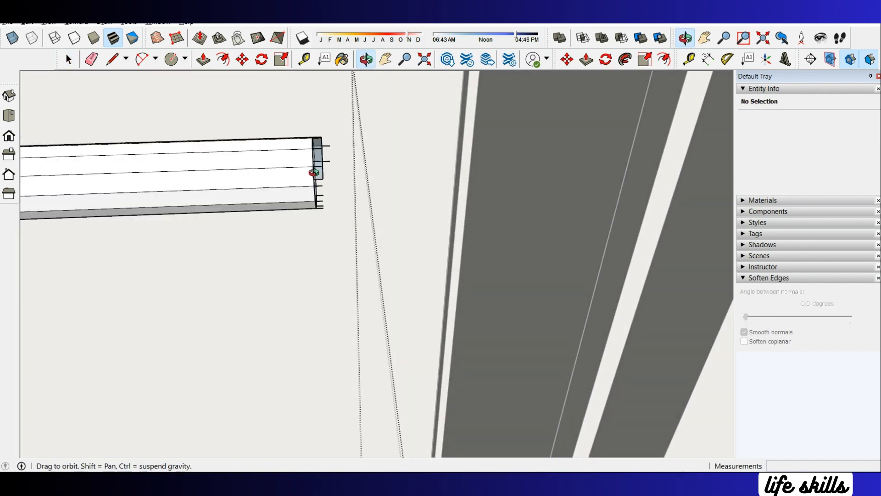
key("e")
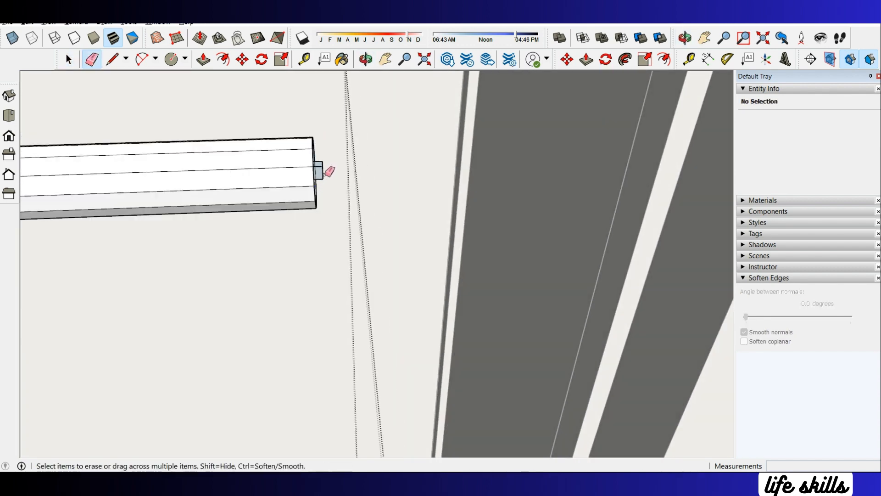
mouse_move(328, 165)
middle_mouse_down()
mouse_move(281, 173)
mouse_move(328, 157)
middle_mouse_up()
Step: Draw an edge across two neighbouring points of the cut tube's rim to cap the open rail end
key("l")
scroll(309, 138, "up", 5)
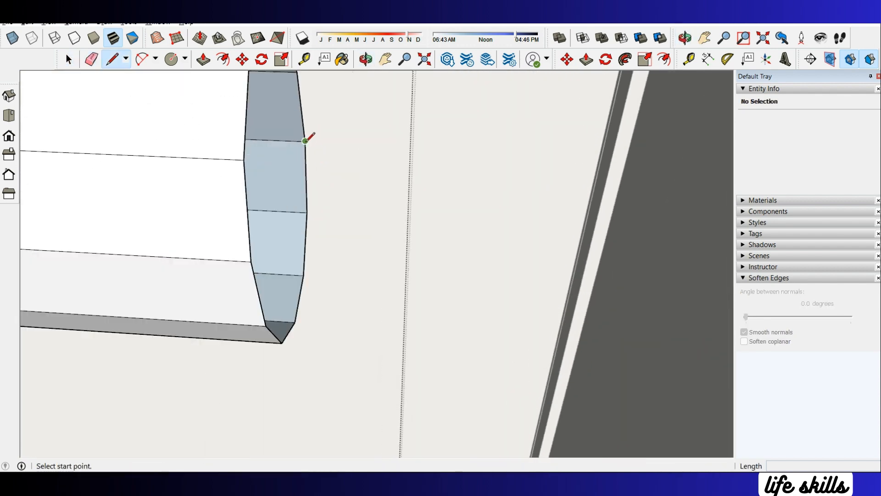
left_click(305, 140)
left_click(307, 212)
key("space")
scroll(307, 209, "down", 6)
key("p")
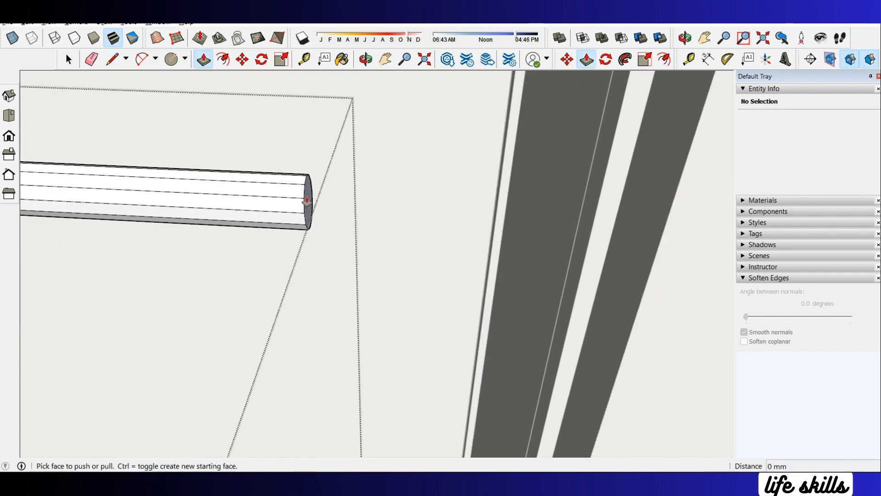
left_click(307, 205)
scroll(312, 204, "down", 2)
left_click(510, 169)
key("ctrl+z")
Step: Extend the capped end of the walkway rail with Push/Pull by about 151 mm, past the door frame
middle_click_drag(360, 184, 318, 189)
left_click(330, 204)
middle_click_drag(487, 252, 485, 169)
scroll(473, 241, "down", 3)
left_click(477, 240)
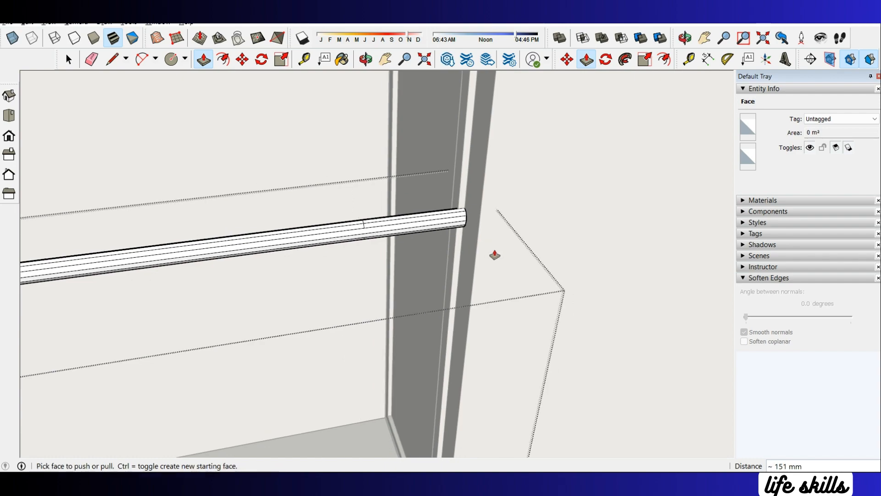
middle_click_drag(495, 256, 540, 236)
scroll(355, 221, "up", 4)
key("space")
left_click_drag(335, 205, 377, 263)
middle_click_drag(377, 262, 350, 264)
key("Delete")
key("ctrl+z")
Step: Soften the shortened walkway rail's edges at an angle of 21.4 degrees and leave the group
scroll(357, 258, "down", 6)
key("Escape")
scroll(400, 191, "down", 2)
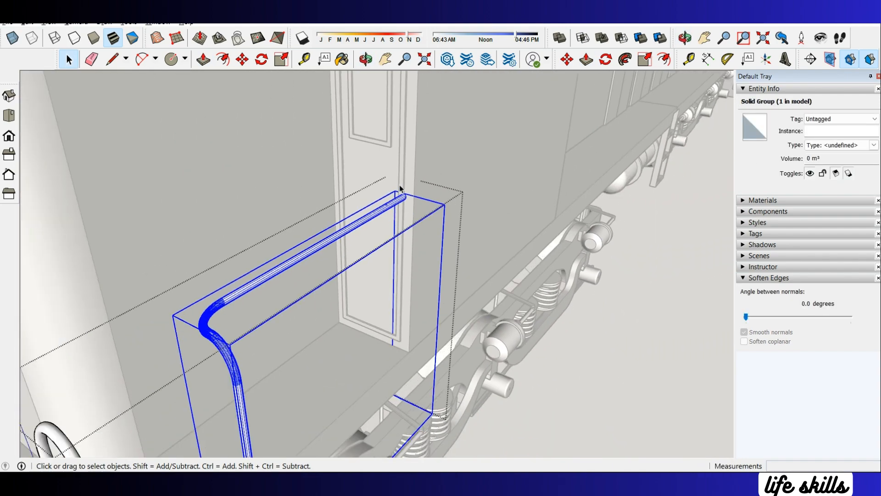
left_click_drag(758, 318, 759, 318)
scroll(459, 176, "down", 3)
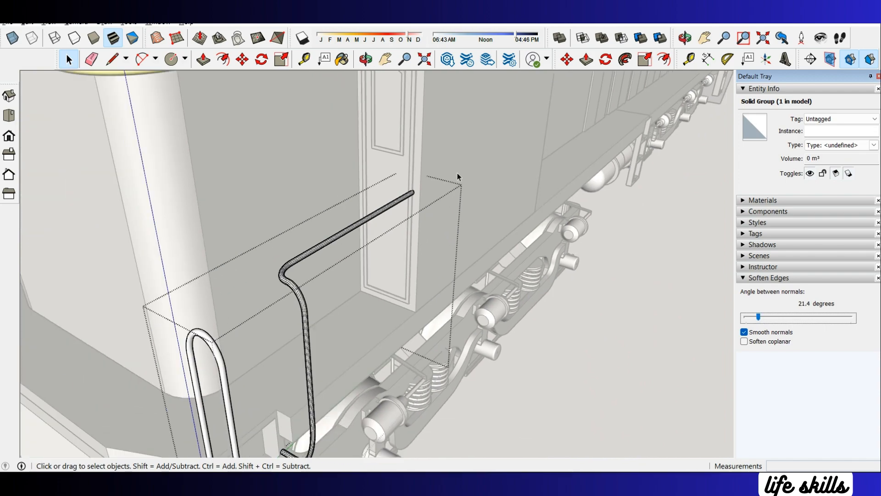
middle_click_drag(458, 176, 498, 117, "shift")
left_click(584, 322)
Step: Reopen the rail group and soften the walkway rail's edges at an angle of 42.0 degrees
scroll(366, 204, "up", 5)
double_click(366, 204)
left_click(418, 214)
left_click(350, 187)
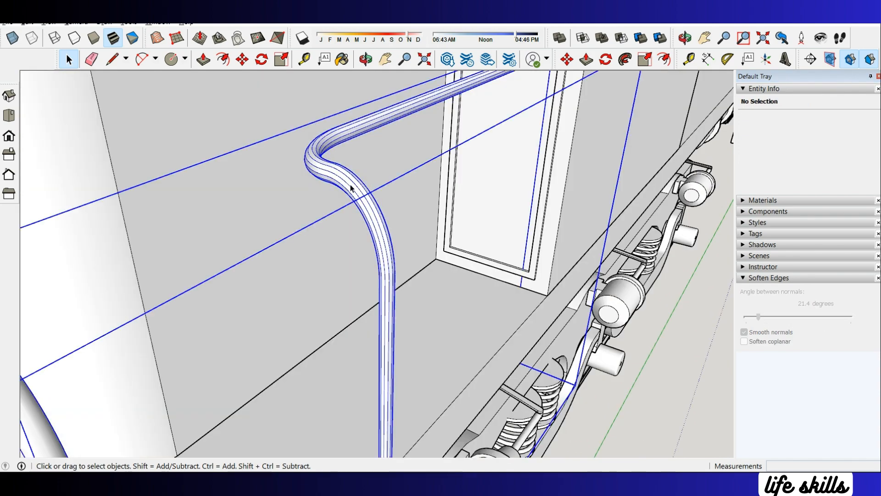
double_click(350, 187)
key("Escape")
scroll(350, 186, "down", 1)
left_click(350, 187)
double_click(360, 194)
left_click(360, 194)
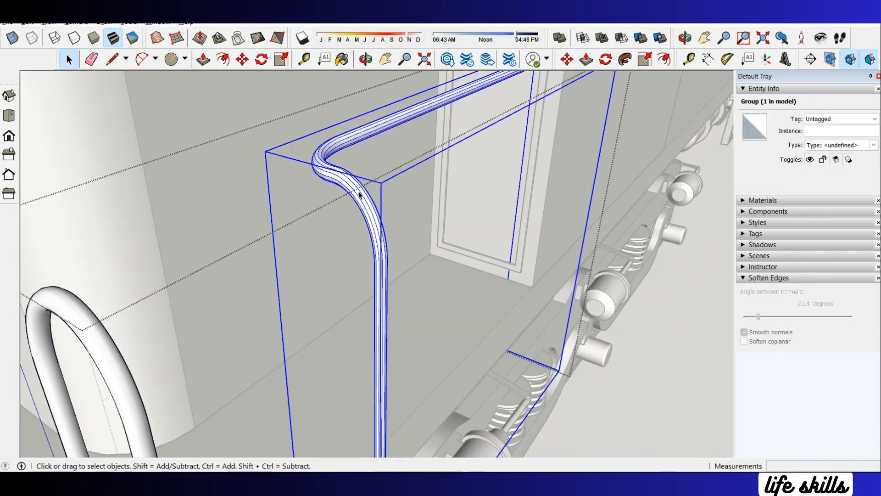
left_click_drag(772, 321, 774, 321)
scroll(521, 193, "down", 7)
left_click(645, 299)
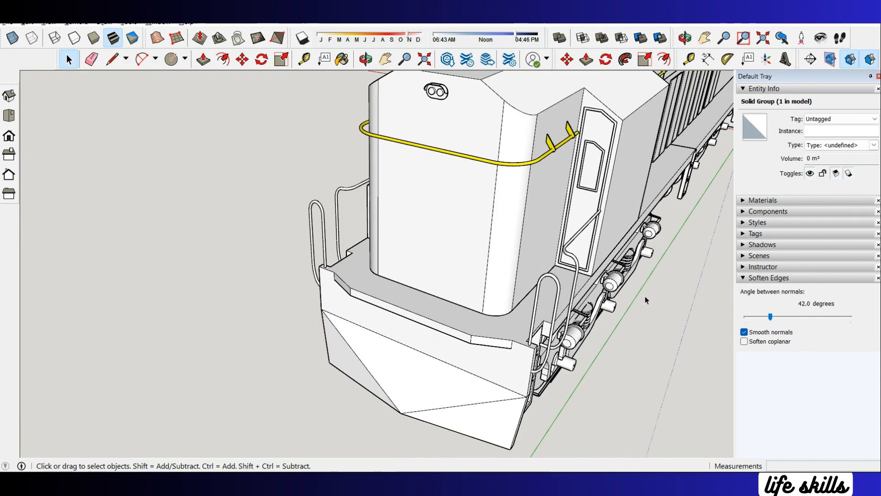
Step: Replace the old rail group on the opposite side of the cab end with a copy of the edited group
middle_click_drag(645, 299, 572, 222)
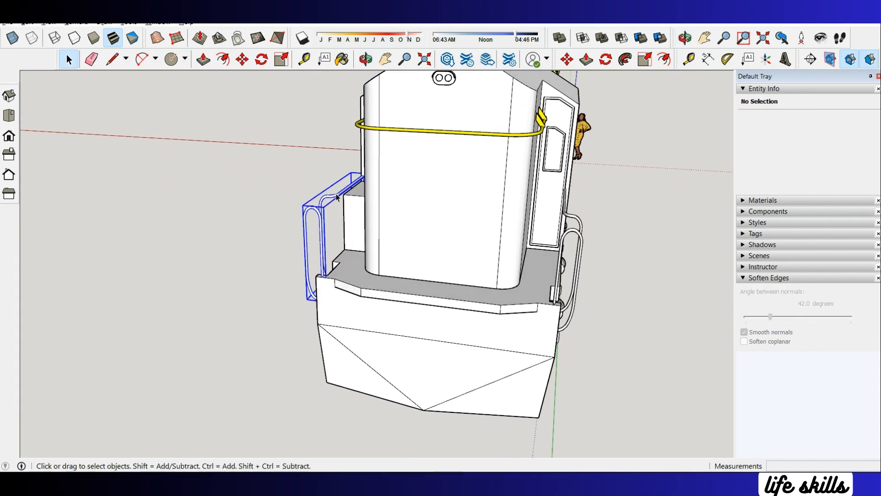
left_click(561, 313)
scroll(560, 312, "up", 5)
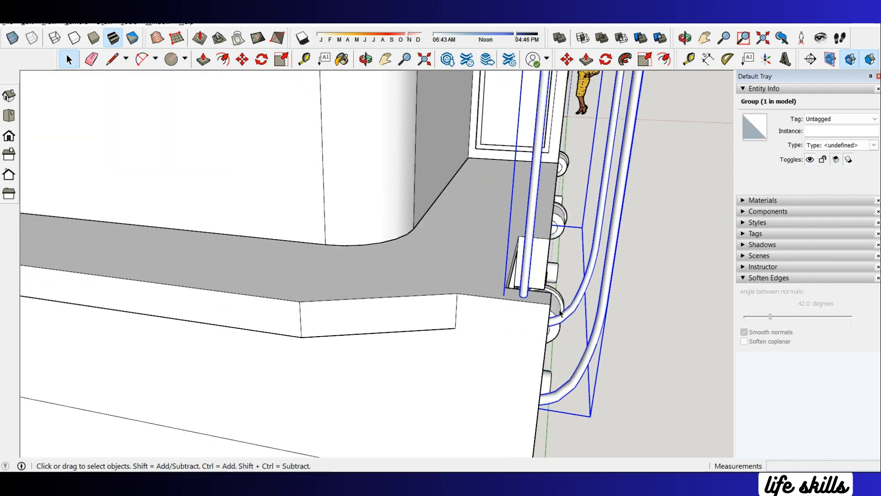
scroll(530, 296, "up", 5)
scroll(473, 286, "down", 2)
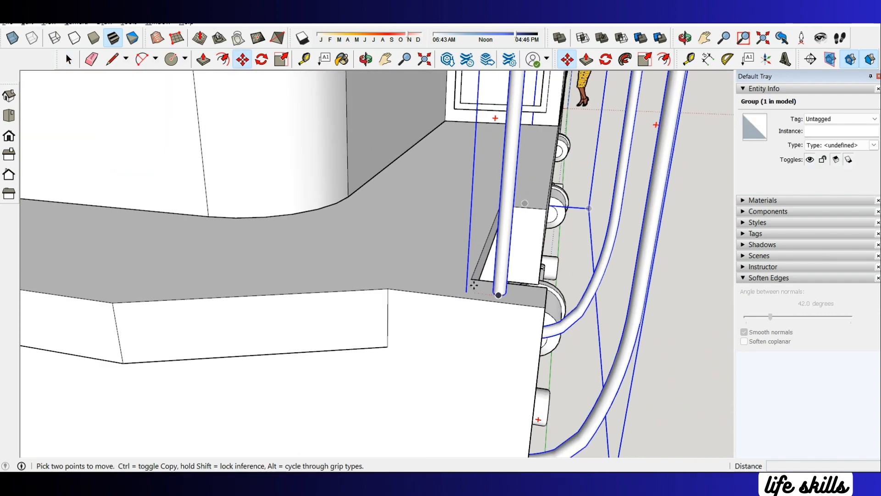
middle_click_drag(473, 285, 644, 283)
scroll(528, 316, "down", 8)
middle_click_drag(473, 339, 342, 257)
key("m")
scroll(390, 367, "up", 8)
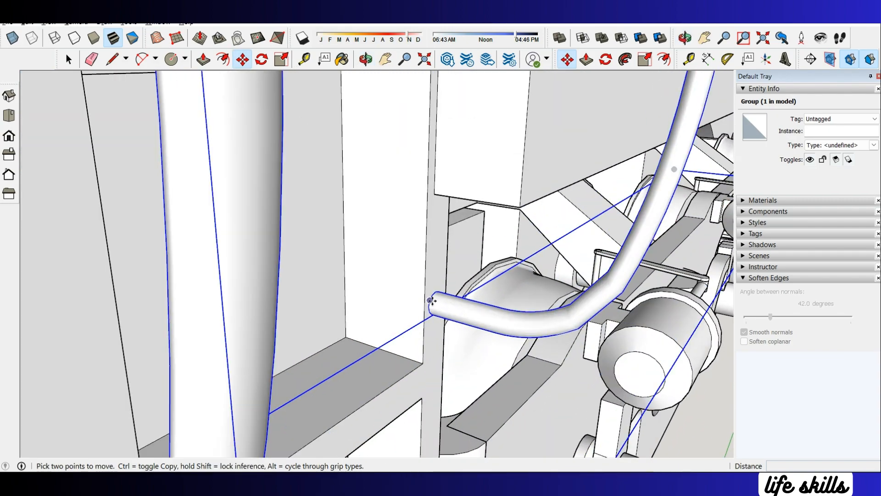
left_click(433, 296)
scroll(458, 306, "down", 5)
middle_click_drag(239, 238, 436, 271)
Step: Mirror the copied rail group along the red axis and move it onto the footplate edge beside the ladder
scroll(393, 302, "down", 3)
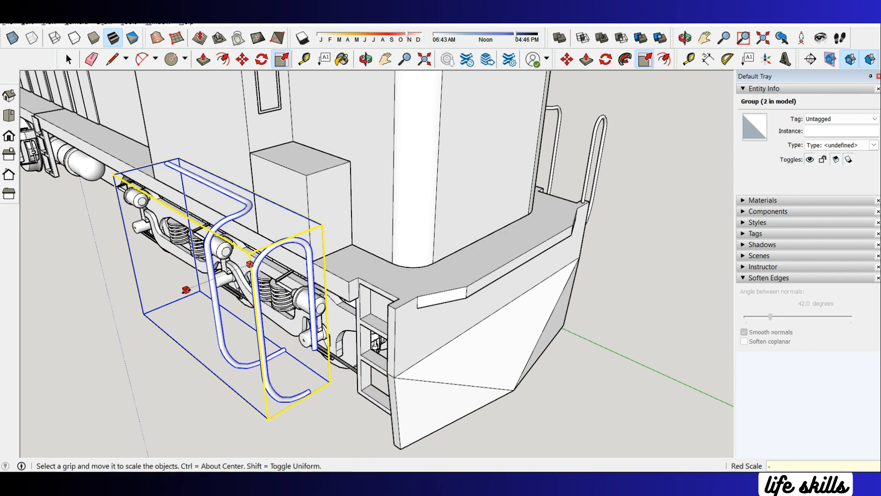
key("m")
scroll(289, 349, "up", 5)
scroll(282, 357, "up", 5)
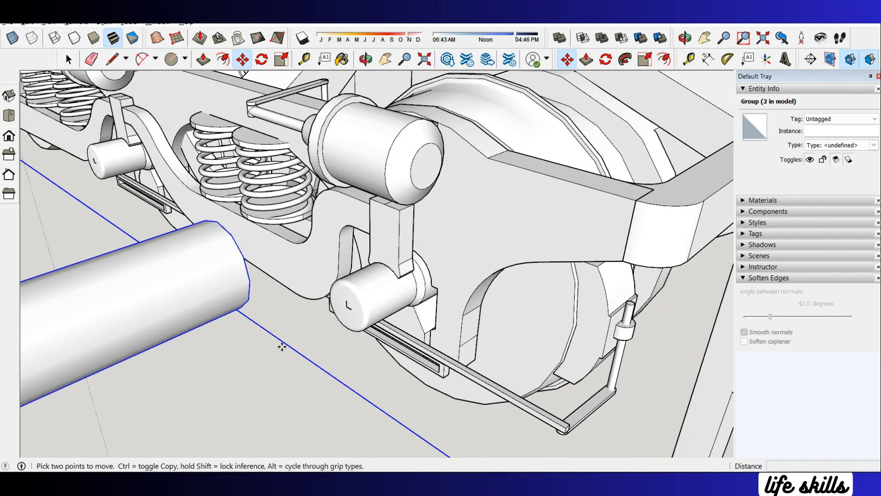
left_click(251, 281)
scroll(239, 296, "down", 5)
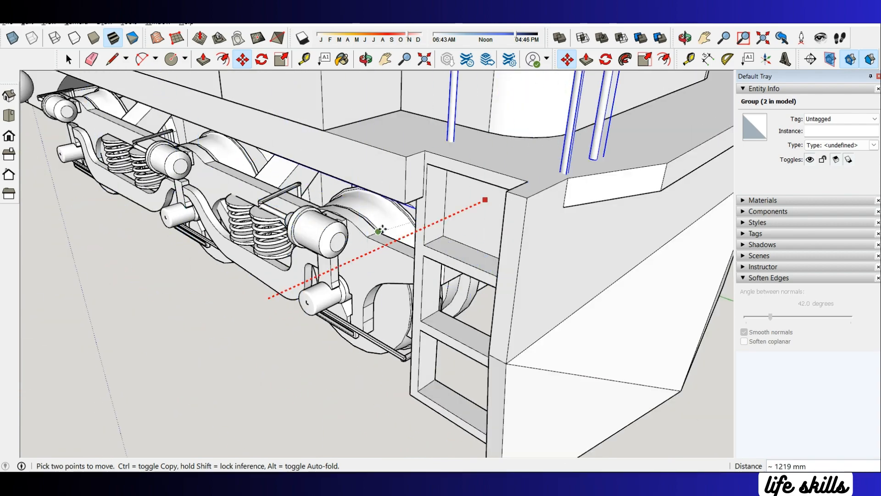
scroll(411, 224, "up", 3)
left_click(436, 208)
key("space")
scroll(398, 289, "down", 8)
left_click(604, 317)
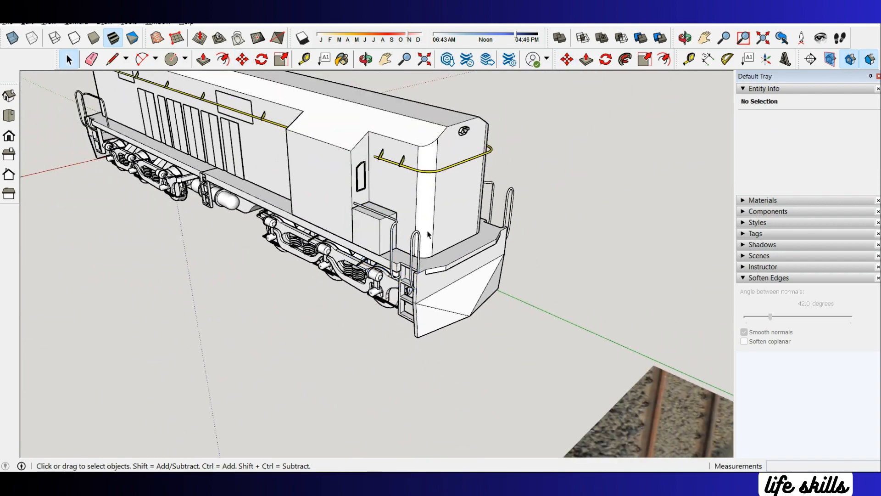
Step: Cut the rail groups at both ends and sides of the locomotive and paste them in place inside the yellow handrail group
scroll(429, 233, "up", 2)
left_click(414, 236)
left_click(534, 177, "shift")
scroll(600, 259, "down", 3)
triple_click(164, 113, "shift")
middle_click_drag(574, 275, 789, 232)
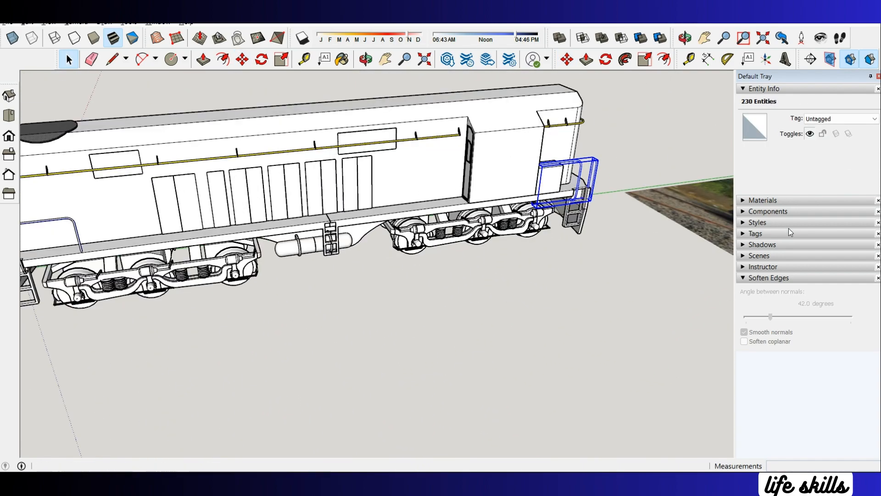
middle_click_drag(257, 152, 436, 171)
scroll(262, 285, "up", 5)
left_click(262, 285, "shift")
scroll(264, 287, "down", 3)
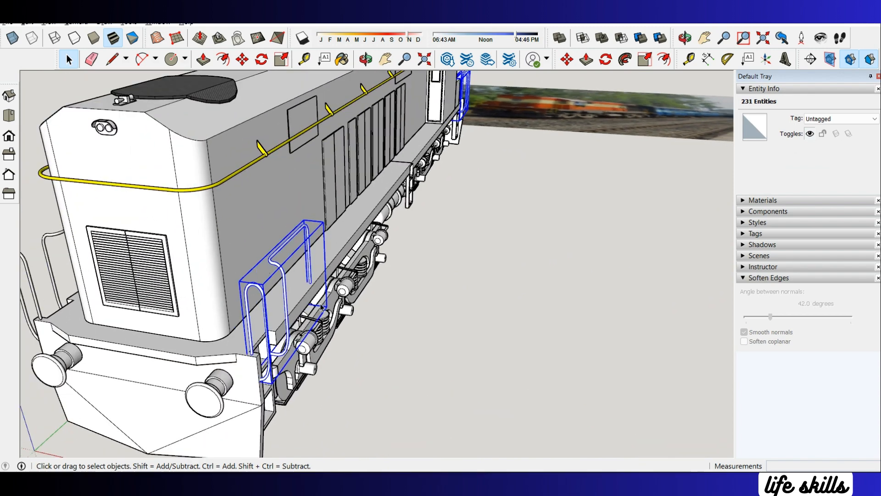
left_click(28, 21)
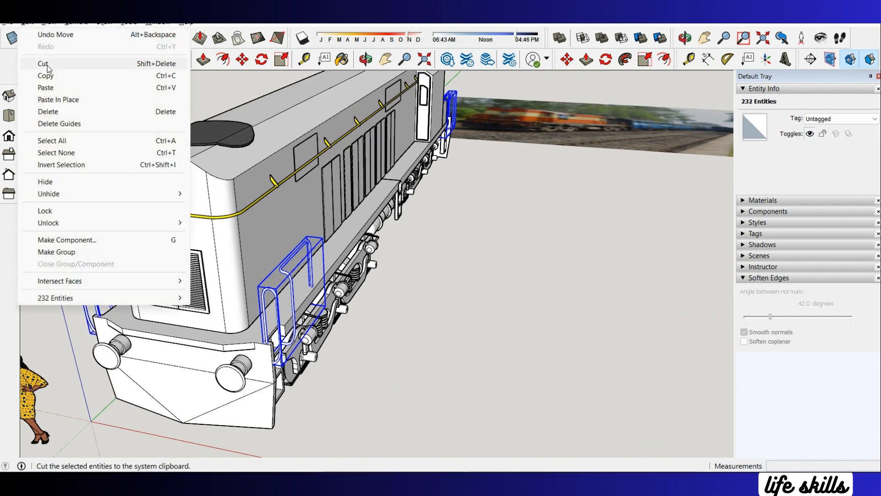
left_click(44, 61)
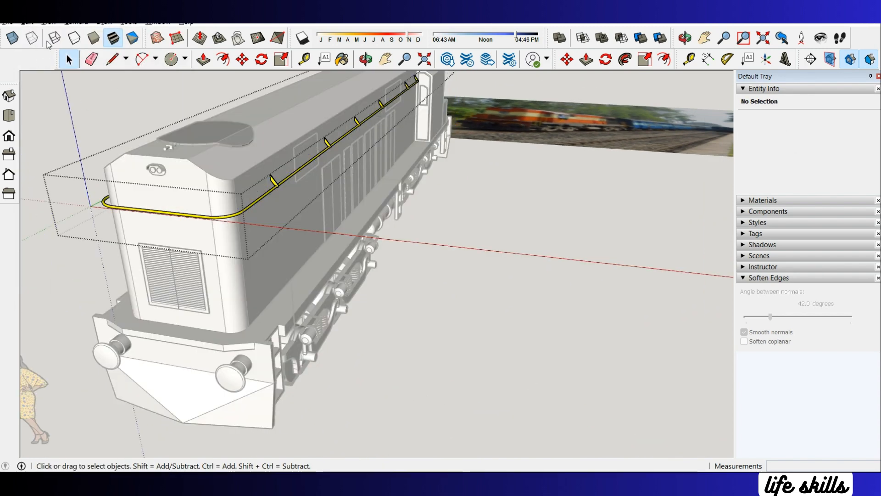
left_click(28, 21)
left_click(69, 99)
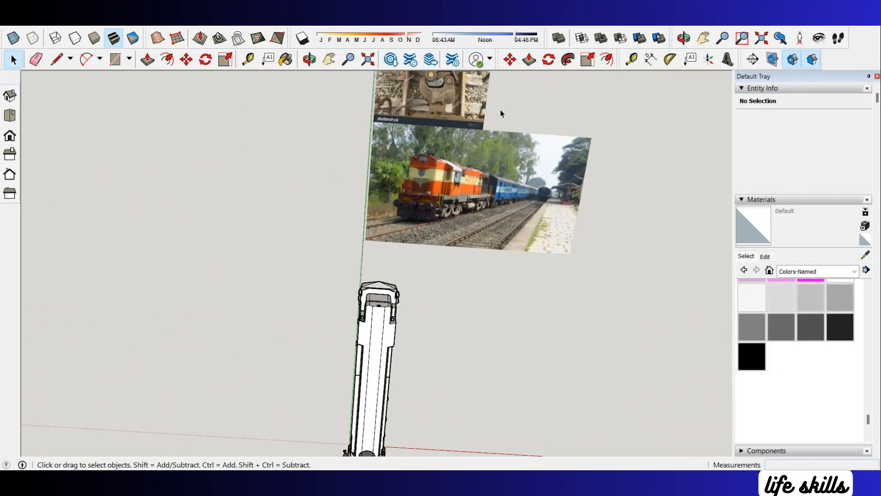
Step: Move the coupler reference photo from beside the locomotive photo to the middle of the locomotive's end footplate edge
scroll(498, 113, "up", 4)
middle_click_drag(441, 137, 415, 170)
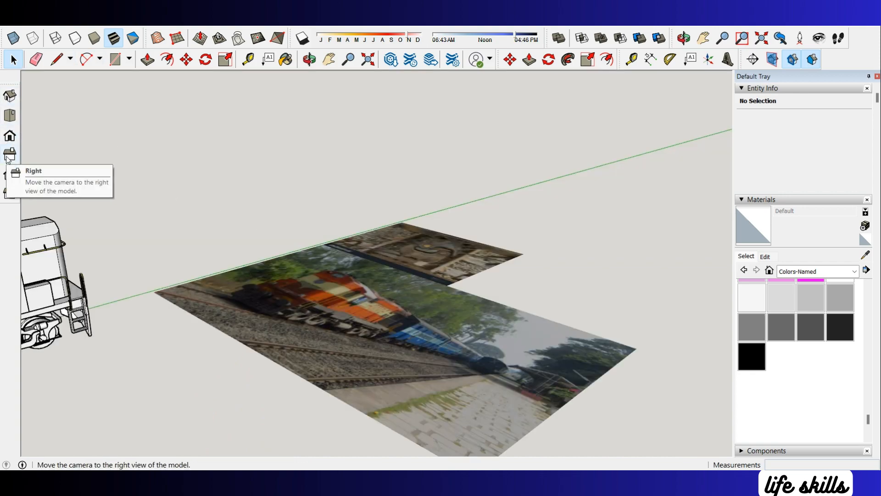
left_click(9, 135)
scroll(346, 217, "up", 5)
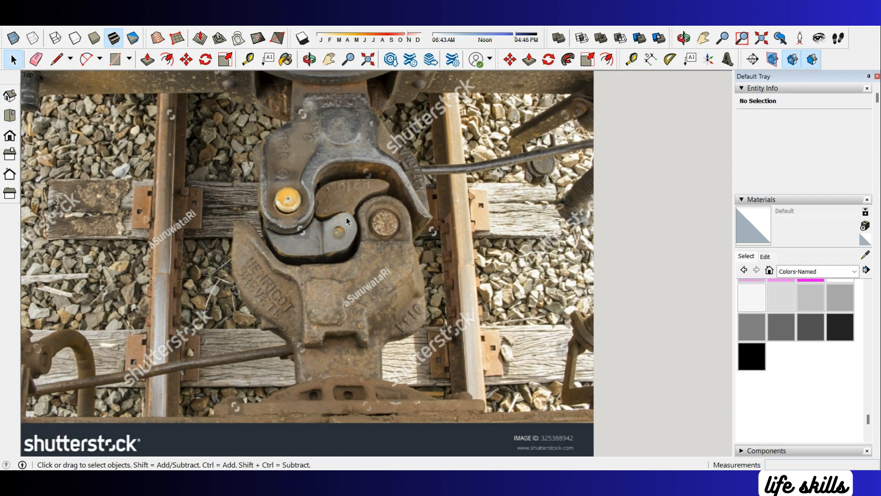
scroll(349, 216, "down", 6)
scroll(347, 183, "up", 2)
scroll(347, 175, "down", 2)
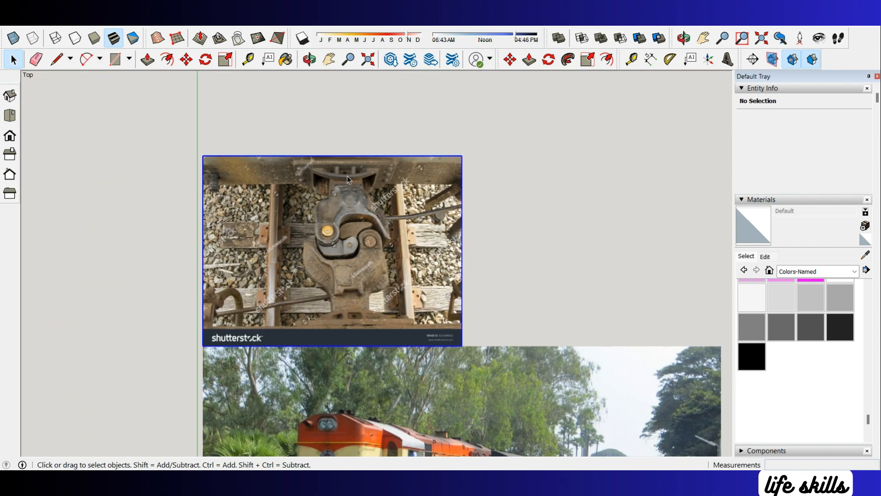
scroll(347, 176, "down", 1)
left_click(343, 196)
left_click(335, 159)
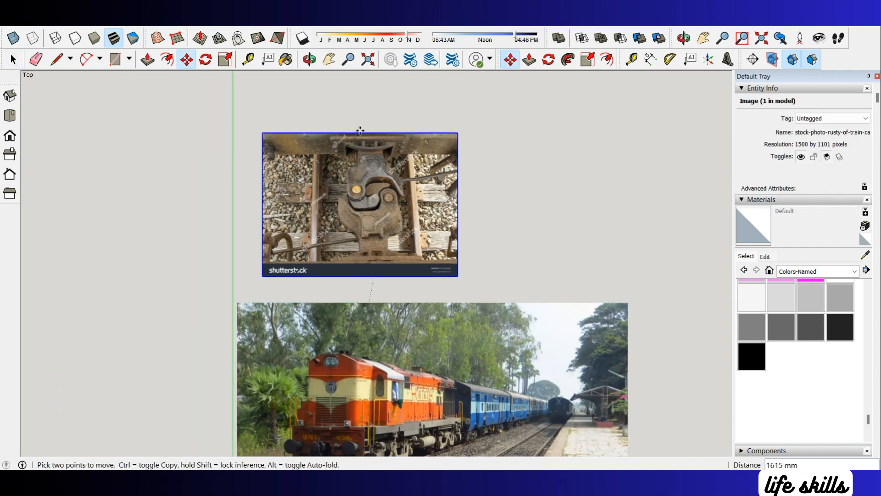
scroll(363, 120, "down", 5)
middle_click_drag(352, 331, 464, 192)
scroll(363, 377, "up", 3)
left_click(346, 362)
scroll(345, 362, "up", 3)
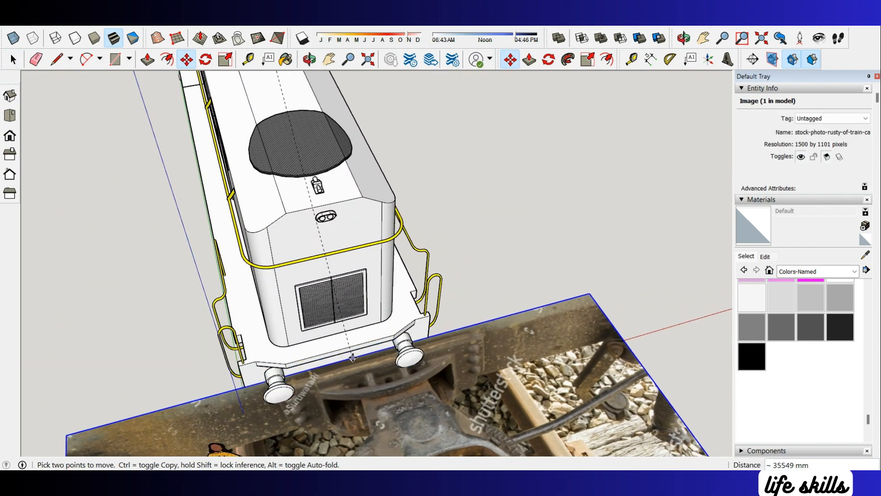
scroll(349, 354, "up", 3)
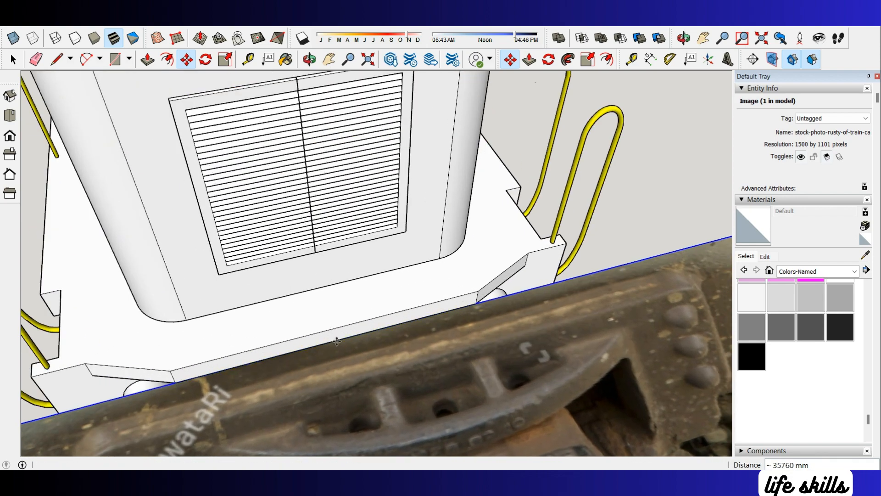
scroll(346, 339, "down", 6)
key("space")
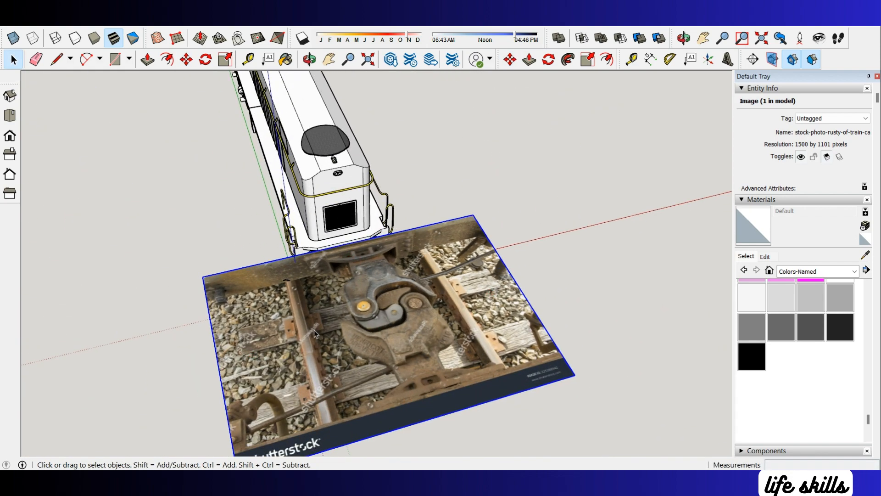
Step: Explode the coupler photo and move its two side edges inward to crop it to the coupler
right_click(315, 330)
left_click(354, 251)
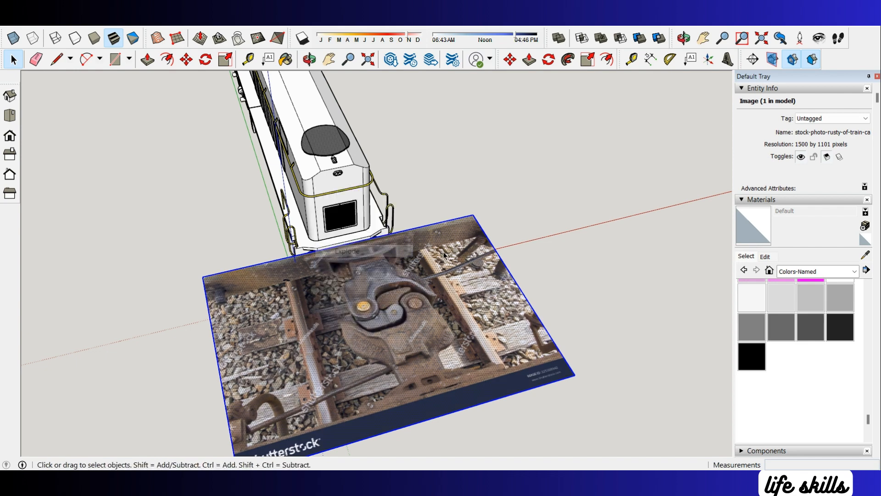
scroll(444, 252, "down", 2)
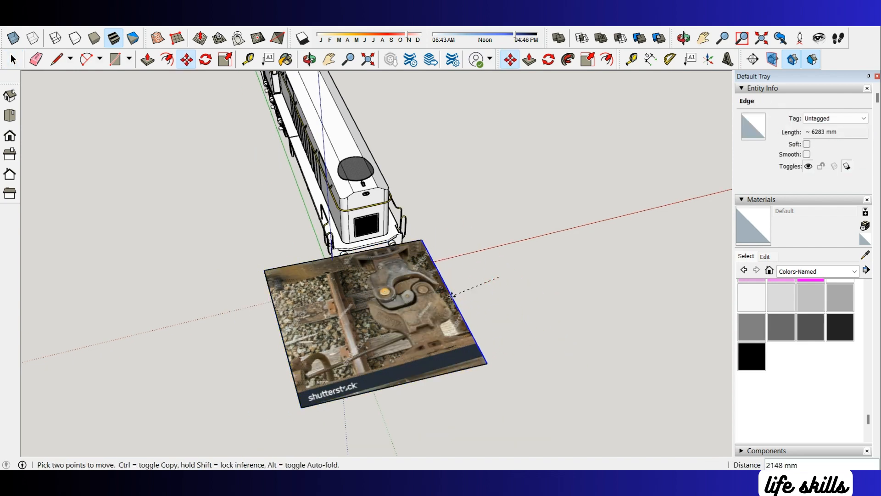
left_click(10, 96)
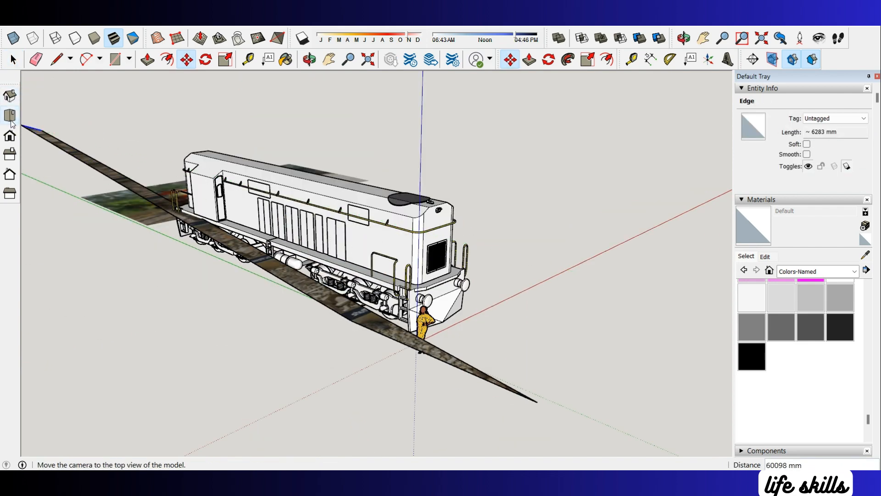
left_click(10, 117)
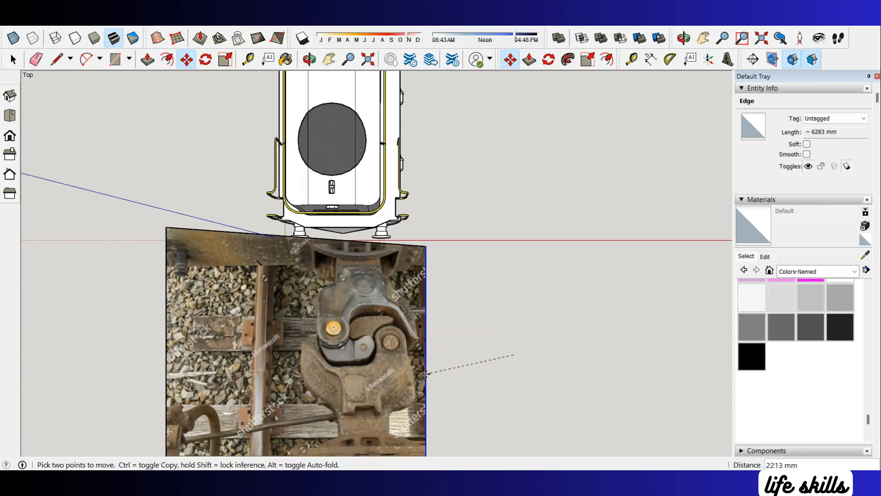
scroll(426, 373, "up", 2)
left_click(412, 340)
scroll(273, 298, "down", 3)
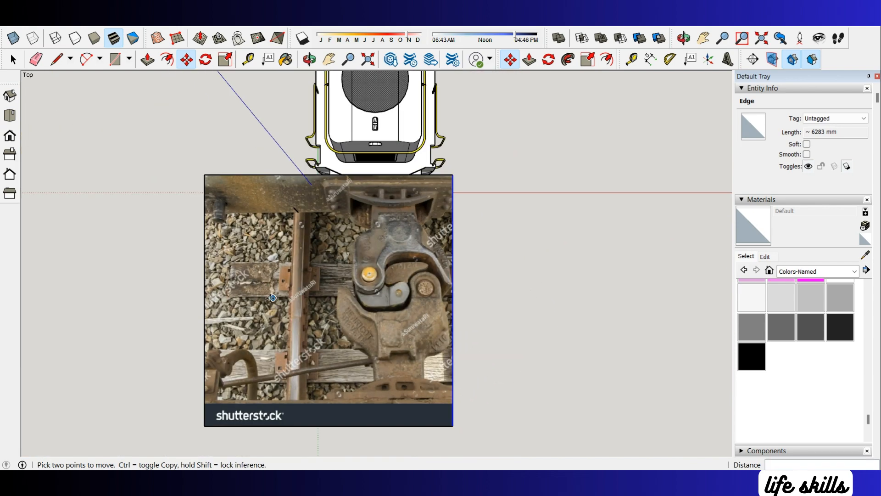
left_click(204, 301)
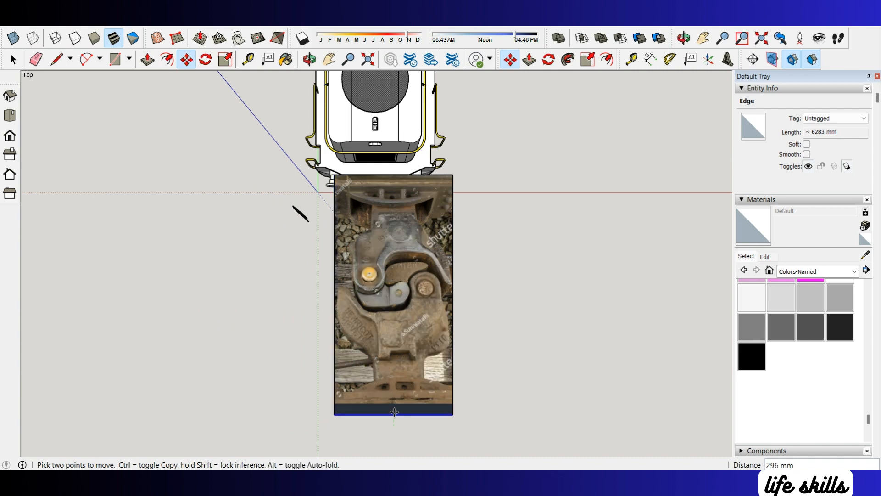
Step: Trim the photo lengthwise at its upper and lower edges, cutting off the dark watermark strip
left_click(401, 174)
scroll(452, 173, "up", 3)
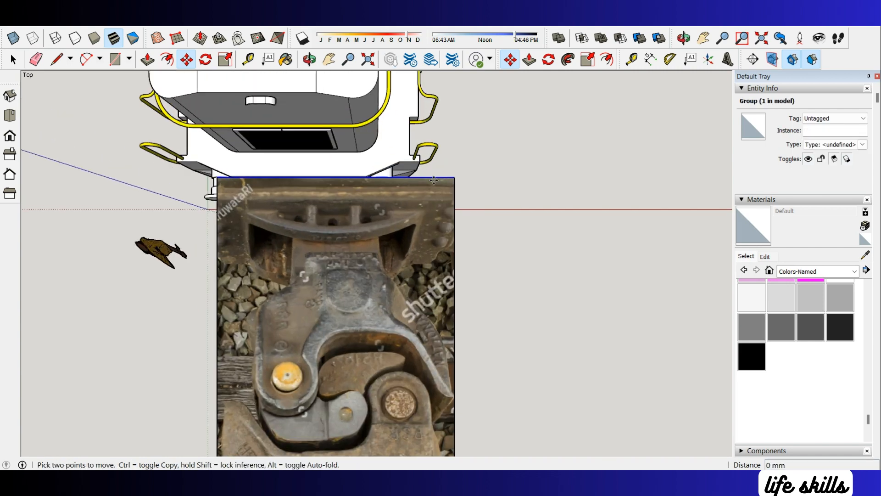
left_click(433, 188)
scroll(434, 188, "down", 3)
scroll(399, 239, "up", 2)
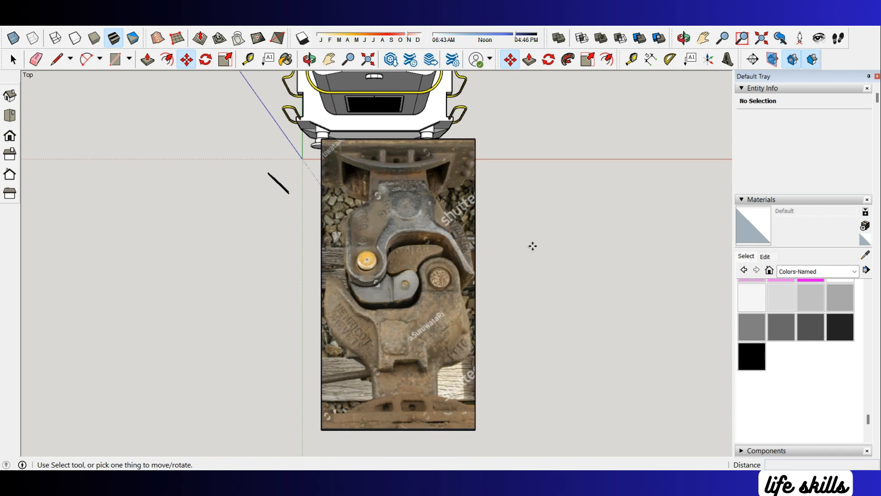
Step: Group the cropped coupler photo and scale it down uniformly from its corner
left_click(469, 189)
right_click(465, 201)
left_click(450, 263)
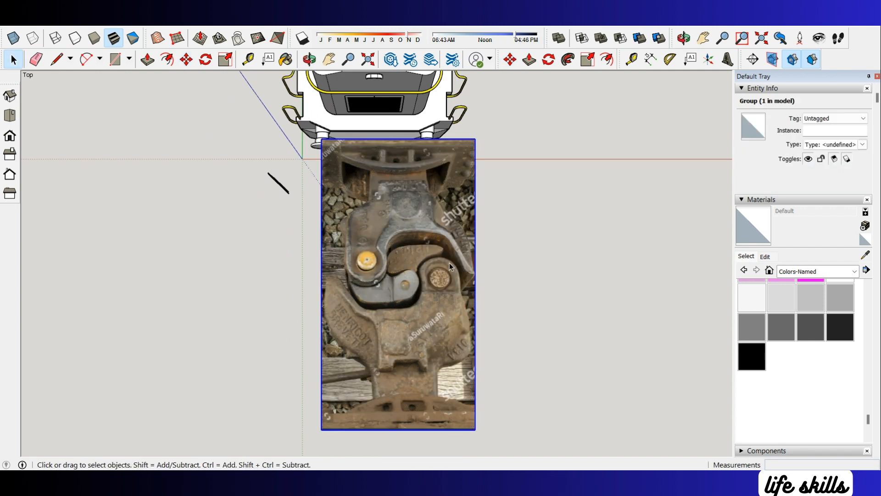
left_click_drag(329, 434, 427, 271)
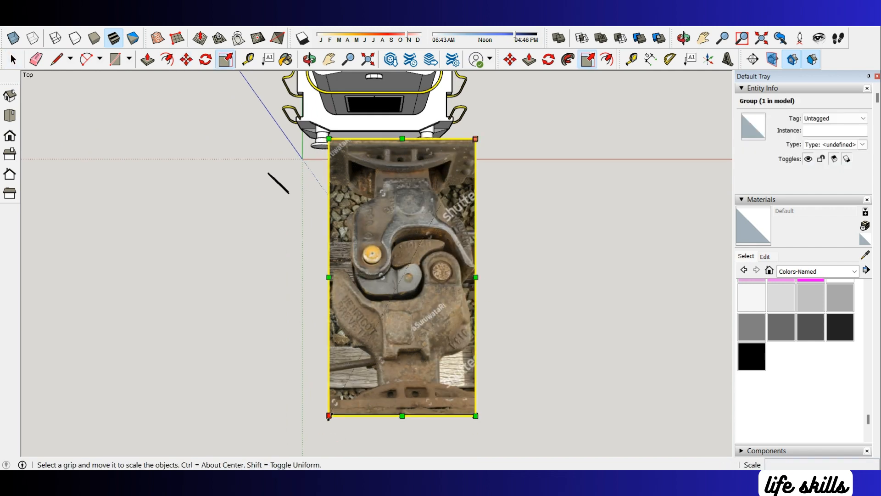
left_click_drag(329, 417, 445, 235)
Step: Move the scaled coupler photo to the middle of the end footplate edge between the buffers and align it with the beam face
scroll(447, 225, "up", 2)
middle_click_drag(451, 352, 652, 154)
scroll(574, 307, "up", 2)
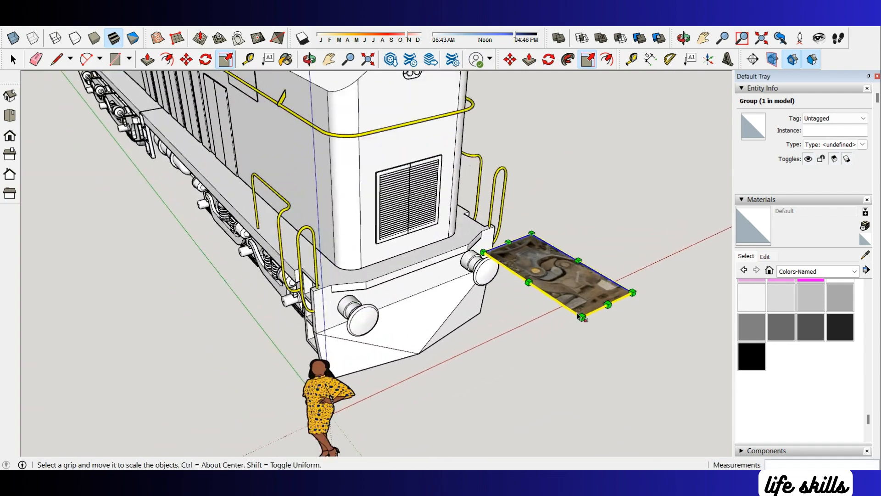
left_click(578, 214)
scroll(575, 253, "up", 2)
left_click(488, 230)
scroll(312, 294, "up", 3)
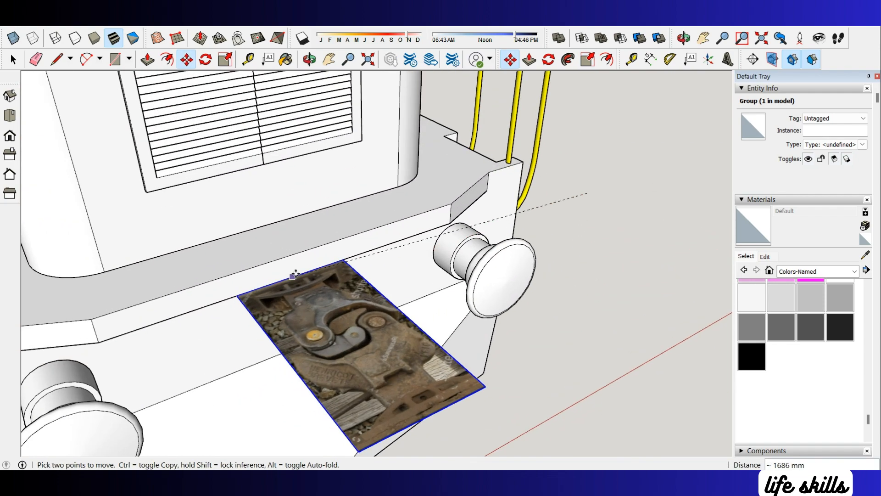
left_click(302, 271)
middle_click_drag(303, 271, 354, 232)
left_click(347, 244)
scroll(294, 285, "down", 3)
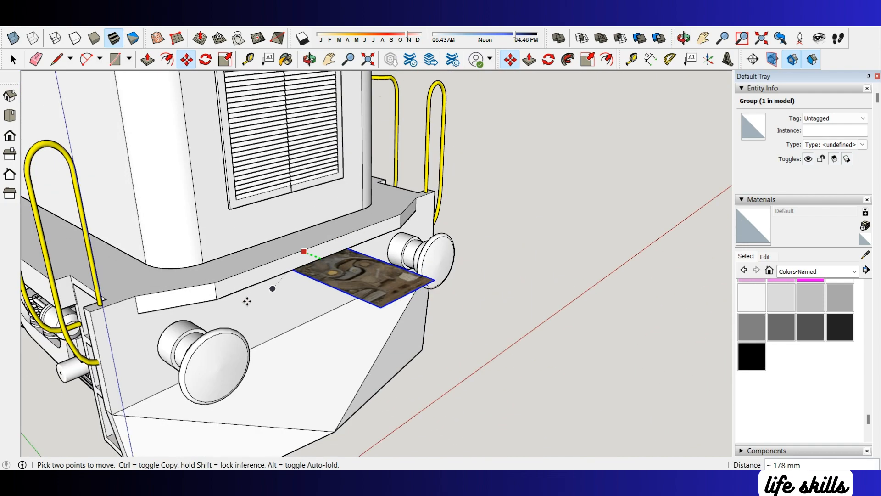
scroll(117, 305, "up", 2)
left_click(119, 308)
mouse_move(429, 294)
middle_mouse_down()
mouse_move(441, 351)
mouse_move(406, 362)
mouse_move(561, 281)
mouse_move(433, 301)
middle_mouse_up()
Step: Copy the underframe group about 17753 mm along the green axis beyond the buffer end
key("space")
scroll(431, 301, "down", 3)
left_click(417, 314)
scroll(385, 296, "down", 3)
scroll(385, 296, "down", 2)
key("m")
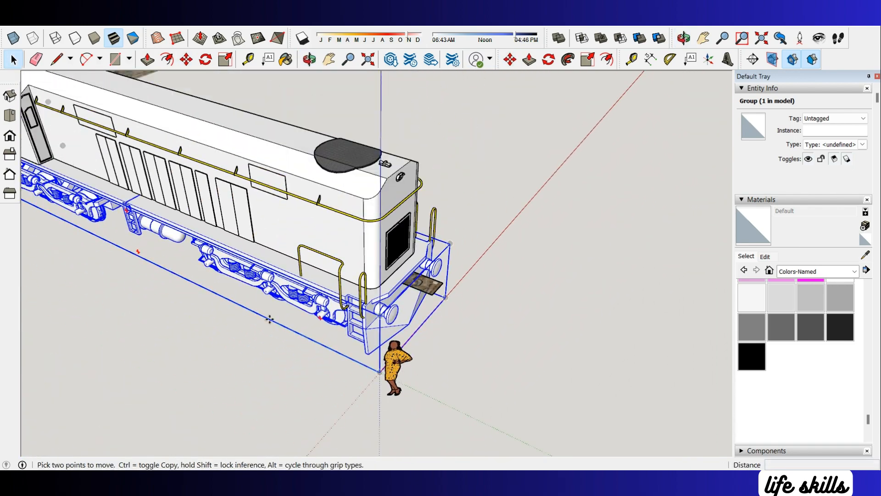
left_click(270, 319)
key("ctrl")
scroll(293, 329, "down", 3)
scroll(402, 333, "down", 1)
scroll(264, 263, "down", 1)
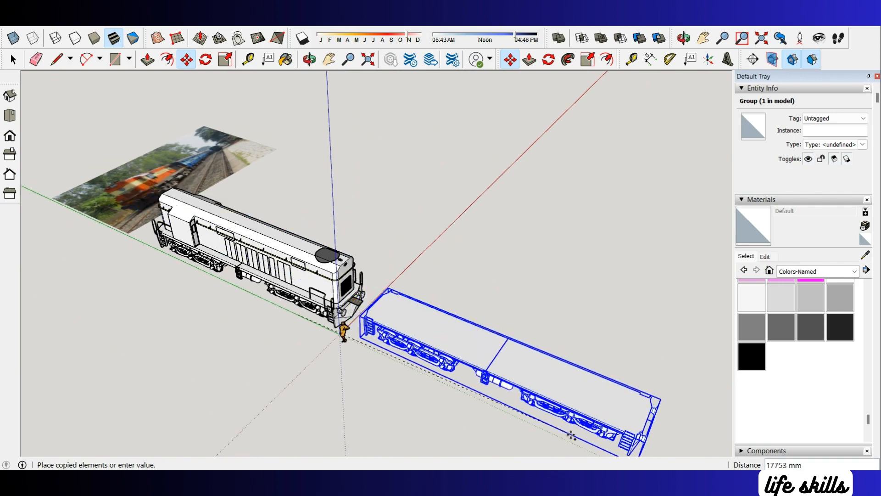
left_click(568, 436)
Step: Move the copied underframe against the far end of the coupler photo, using X-ray display to find the snap point
scroll(450, 337, "up", 8)
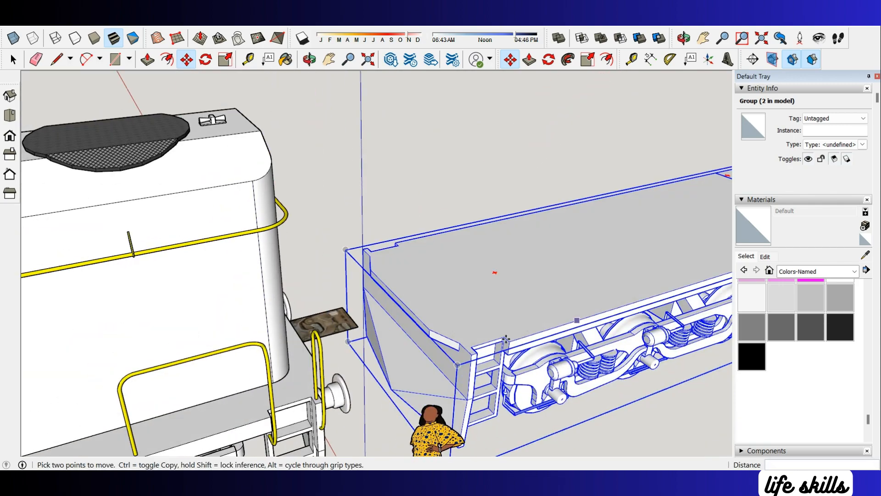
left_click(449, 336)
key("k")
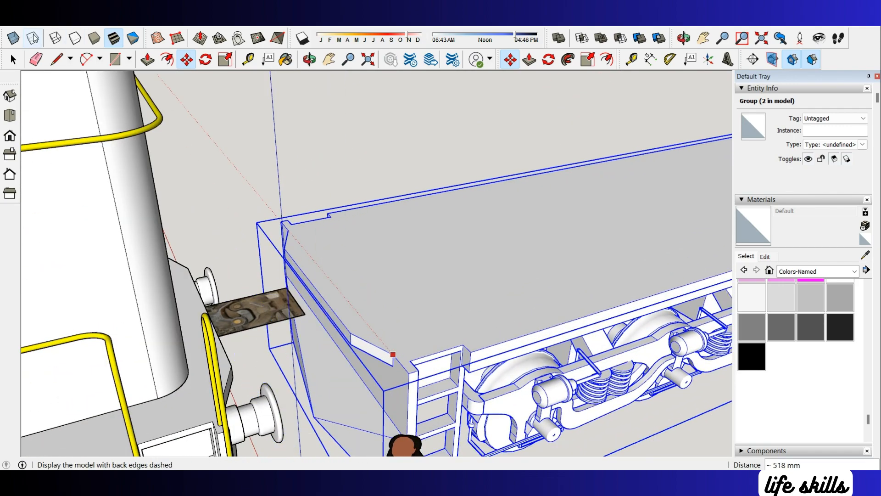
left_click(14, 38)
scroll(301, 299, "up", 3)
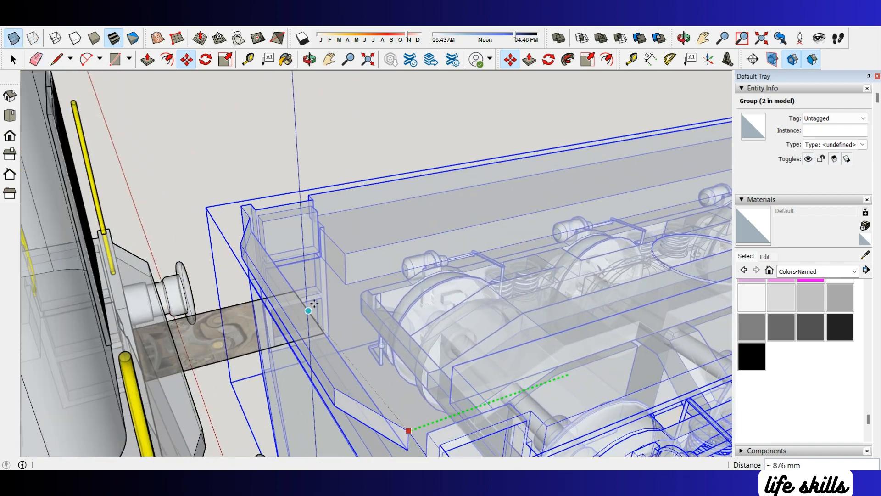
left_click(315, 304)
scroll(315, 304, "down", 5)
left_click(13, 38)
key("space")
Step: Check the spacing between the two underframes from the side and erase the copied underframe
scroll(288, 268, "up", 5)
middle_click_drag(287, 268, 315, 162)
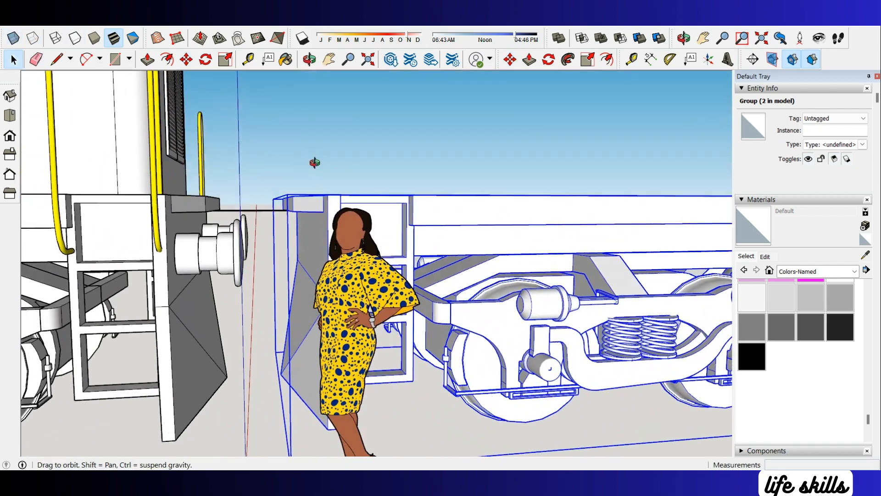
scroll(259, 301, "down", 8)
mouse_move(259, 300)
middle_mouse_down()
mouse_move(367, 251)
mouse_move(303, 280)
middle_mouse_up()
scroll(395, 278, "up", 4)
middle_click_drag(535, 216, 509, 247)
right_click(509, 247)
left_click(544, 267)
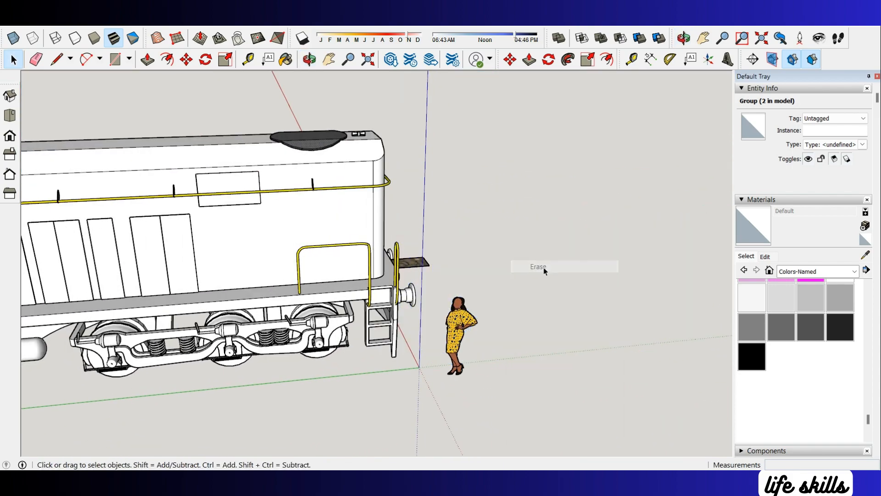
Step: Open the underframe group for editing and select both buffers at this end
scroll(400, 290, "up", 4)
left_click(405, 295)
middle_click_drag(497, 290, 381, 312)
double_click(347, 292)
left_click(346, 292)
scroll(409, 249, "up", 1)
left_click(409, 249, "shift")
middle_click_drag(505, 271, 529, 327)
scroll(589, 285, "down", 3)
Step: Try to rotate the two buffers about the middle of the underframe with X-ray display on
key("q")
scroll(207, 201, "up", 2)
middle_click_drag(206, 201, 270, 218)
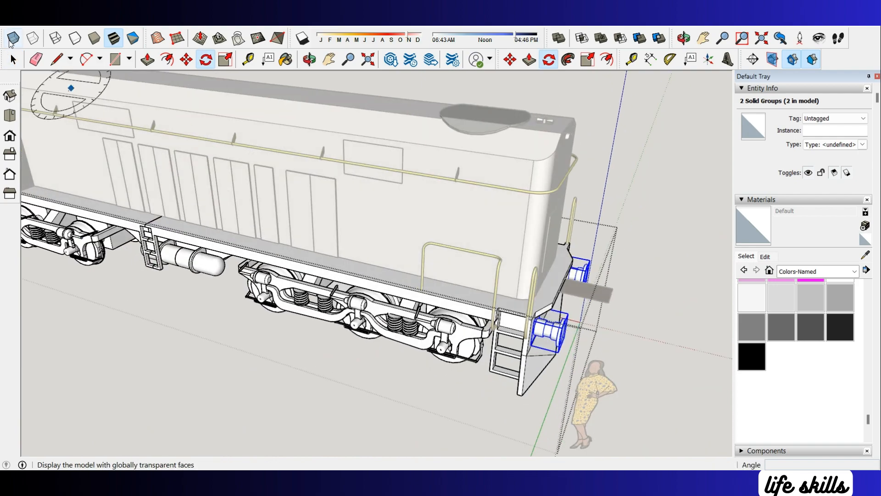
left_click(13, 38)
middle_click_drag(174, 197, 255, 233)
middle_click_drag(398, 224, 278, 252)
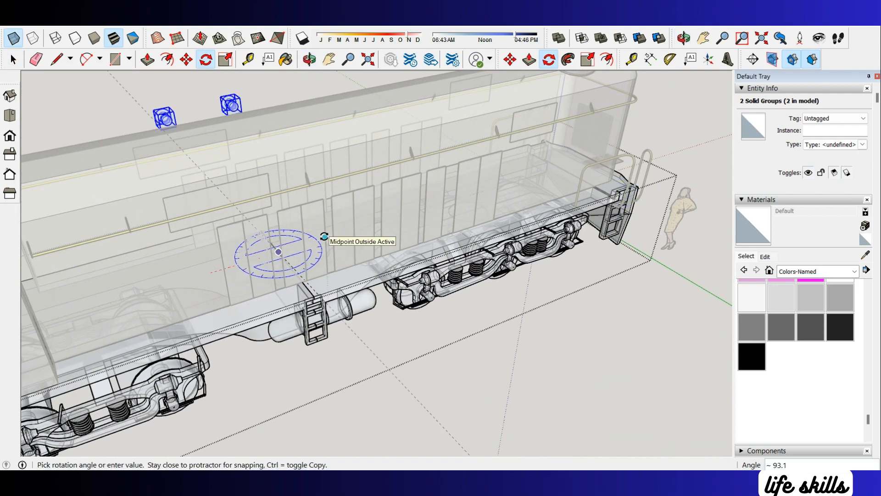
Step: Move the outer shell along the red axis clear of the underframe and turn off X-ray display
scroll(332, 236, "down", 3)
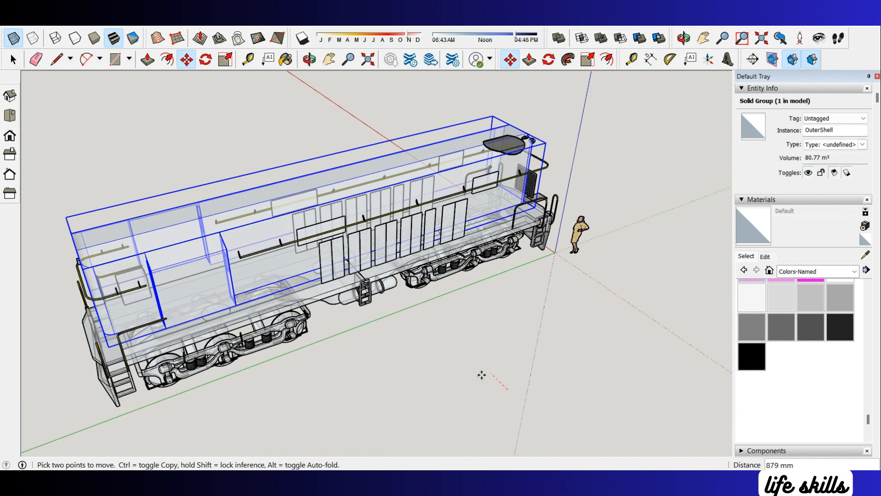
key("Return")
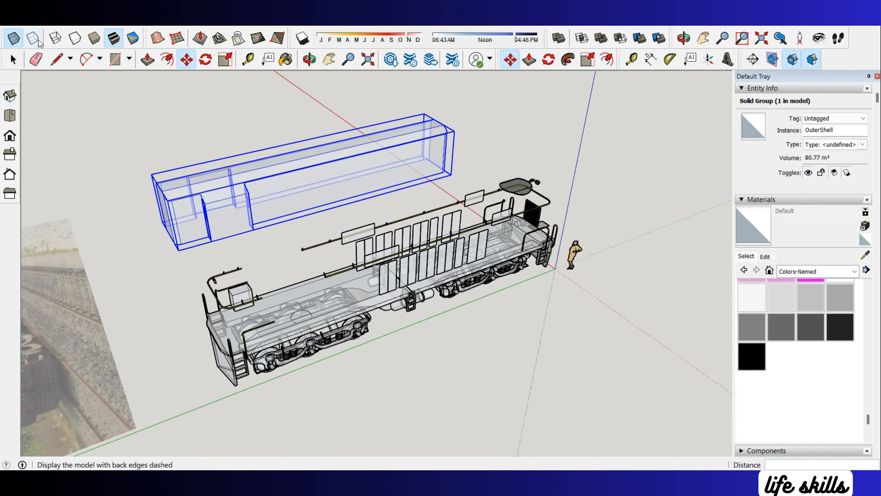
left_click(14, 38)
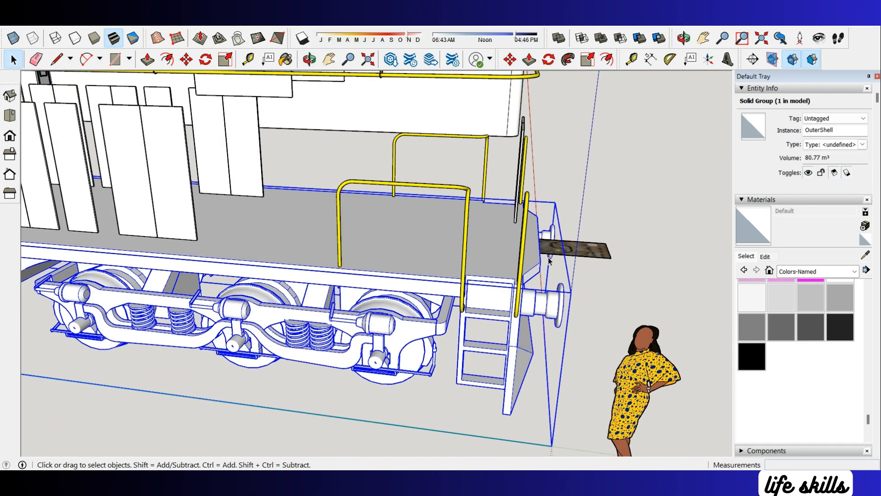
Step: Rotate a copy of the two buffers about the underframe's middle onto the cab end
scroll(615, 236, "up", 3)
key("q")
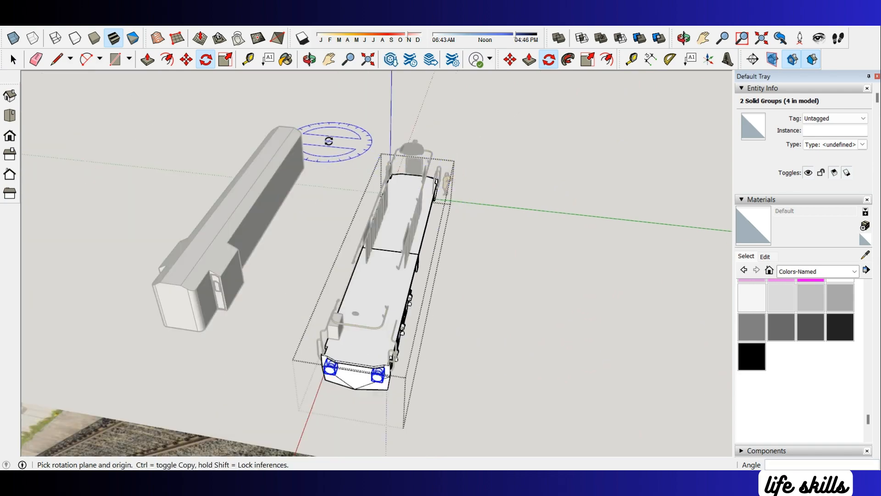
middle_click_drag(327, 138, 430, 308)
scroll(430, 308, "down", 2)
key("space")
Step: Move the outer shell back along the red axis onto the underframe
left_click(458, 192)
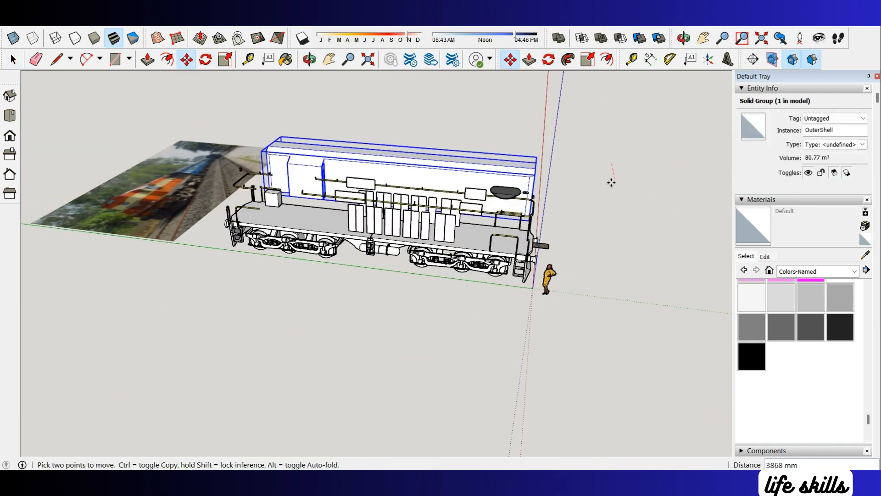
type("0")
key("Return")
key("space")
scroll(216, 198, "up", 4)
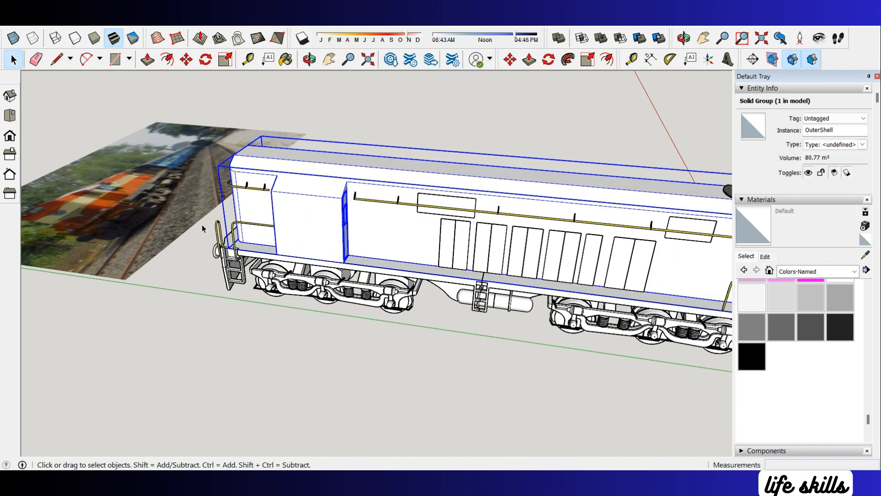
Step: Place a copy of the underframe with its bogies and buffers along the green axis, beyond the grille end of the locomotive
left_click(218, 249)
scroll(158, 255, "down", 2)
scroll(157, 255, "down", 1)
key("m")
left_click(201, 303)
scroll(162, 299, "down", 2)
key("ctrl")
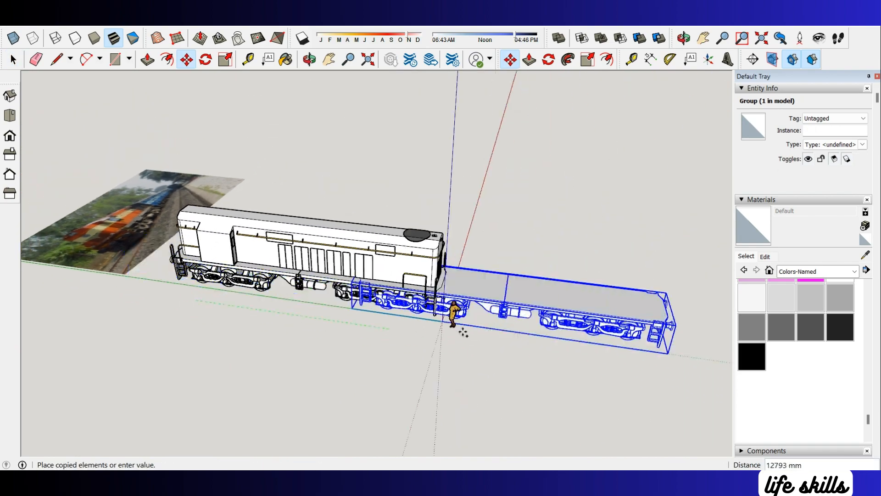
left_click(524, 347)
Step: Move the underframe copy along the green axis until its buffers meet the locomotive's buffers
scroll(546, 276, "up", 6)
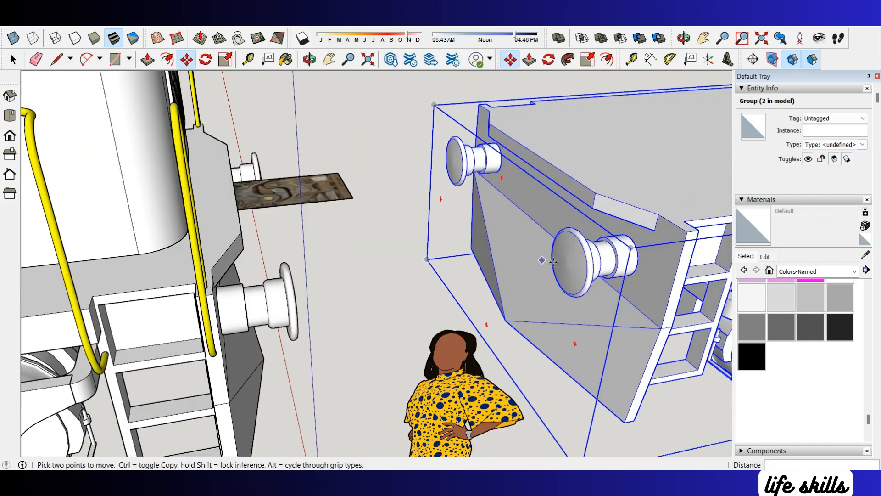
middle_click_drag(565, 263, 524, 224)
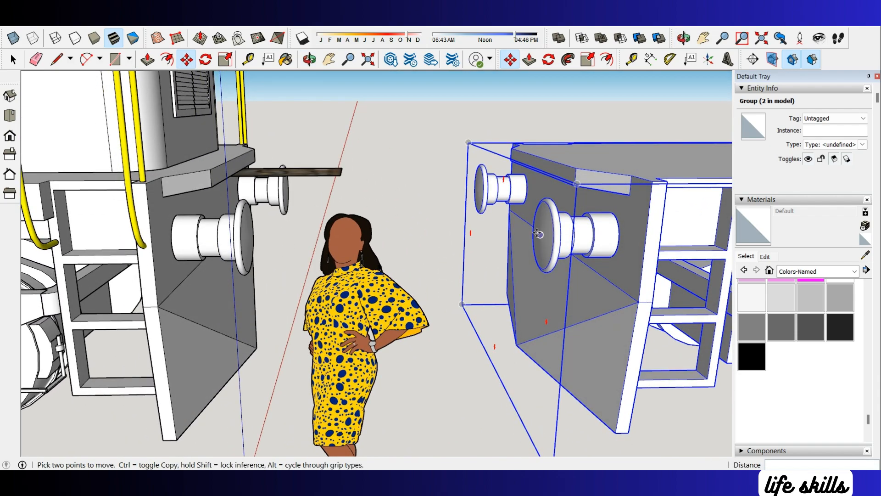
left_click(542, 236)
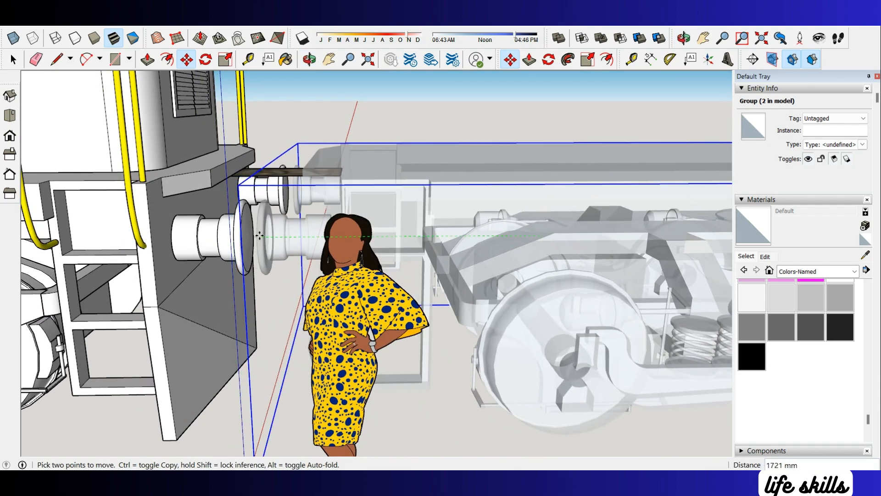
left_click(259, 235)
Step: Shift the coupler photo between the buffers and move the underframe copy back along the green axis to widen the gap
middle_click_drag(259, 235, 340, 370)
scroll(325, 232, "up", 3)
key("space")
middle_click_drag(333, 226, 456, 142)
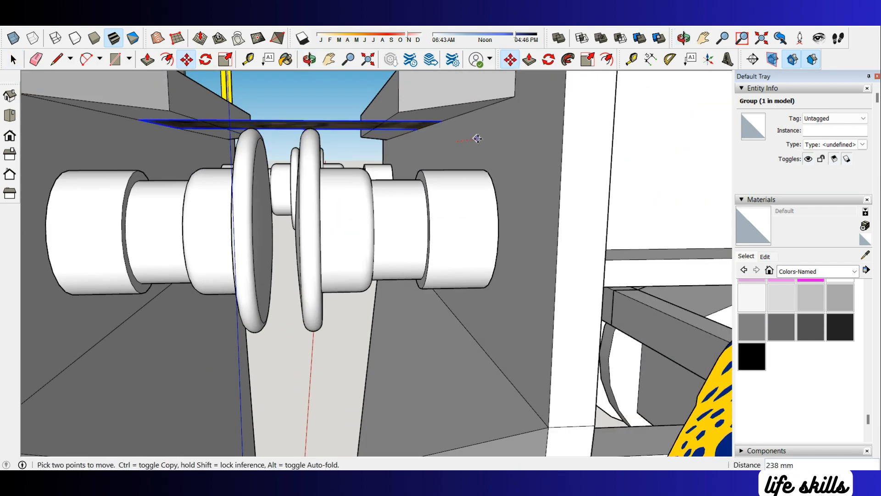
left_click(473, 143)
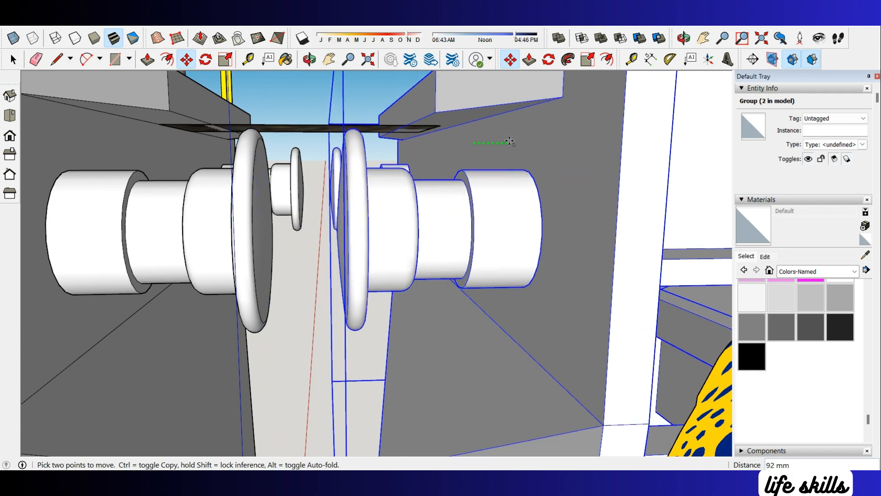
left_click(499, 142)
Step: Move the underframe copy along the green axis to line up with the edge of the coupler photo
scroll(447, 126, "up", 3)
left_click(447, 125)
middle_click_drag(435, 124, 434, 75)
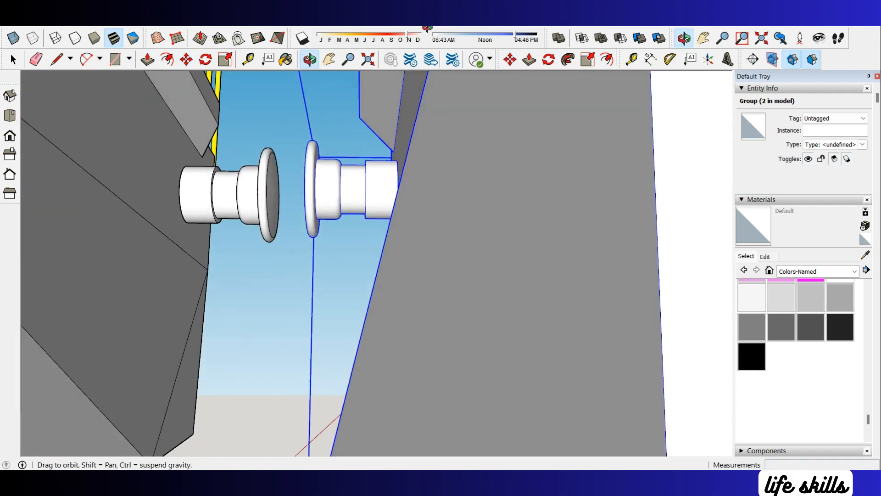
scroll(439, 275, "down", 3)
middle_click_drag(439, 275, 433, 199)
scroll(415, 120, "up", 2)
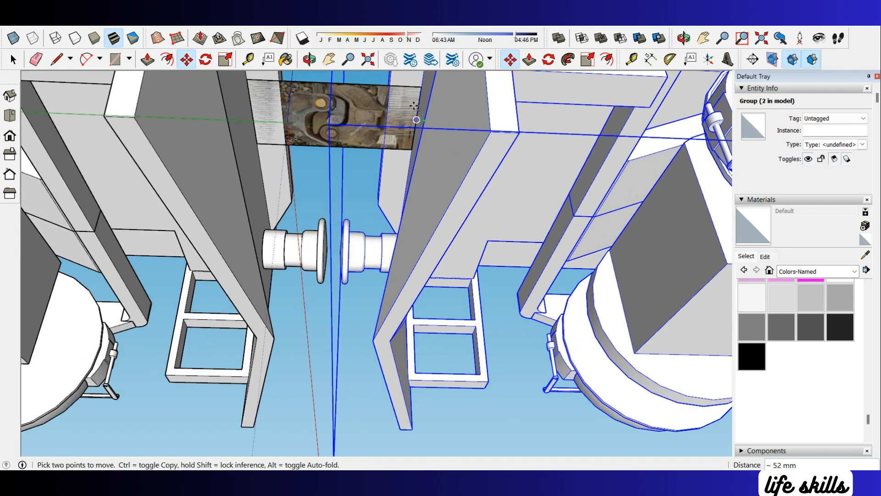
left_click(421, 87)
middle_click_drag(422, 87, 421, 297)
Step: Move the underframe copy about 60 mm along the green axis so its buffers sit close to the locomotive's buffers
key("space")
left_click(358, 150)
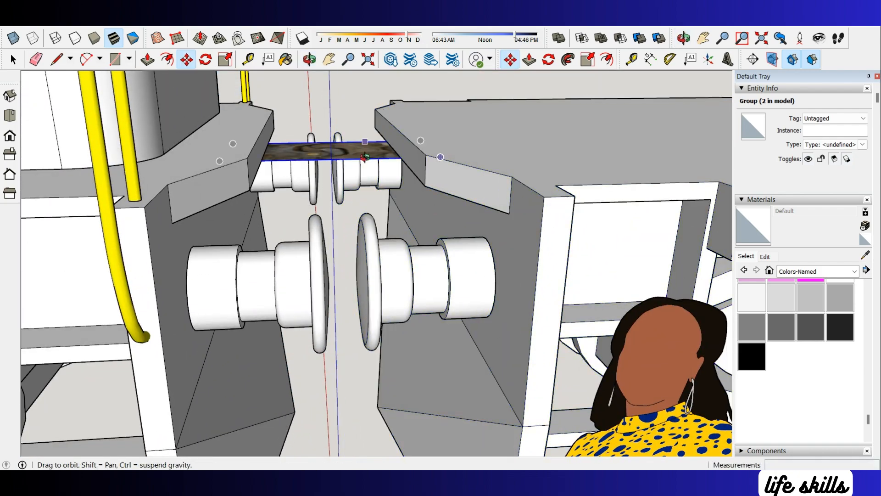
middle_click_drag(358, 149, 439, 201)
left_click(440, 201)
key("m")
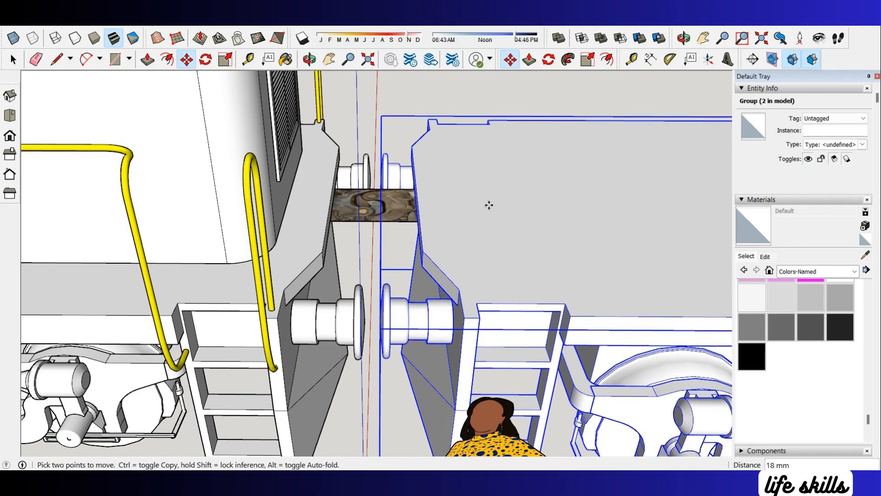
left_click(488, 202)
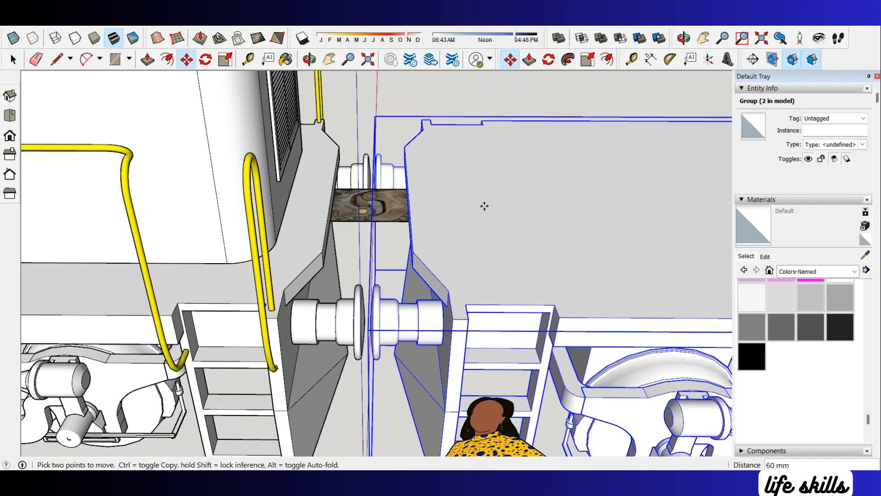
Step: Try to scale the coupler photo along the green axis between the two footplates
middle_click_drag(382, 202, 480, 81)
key("s")
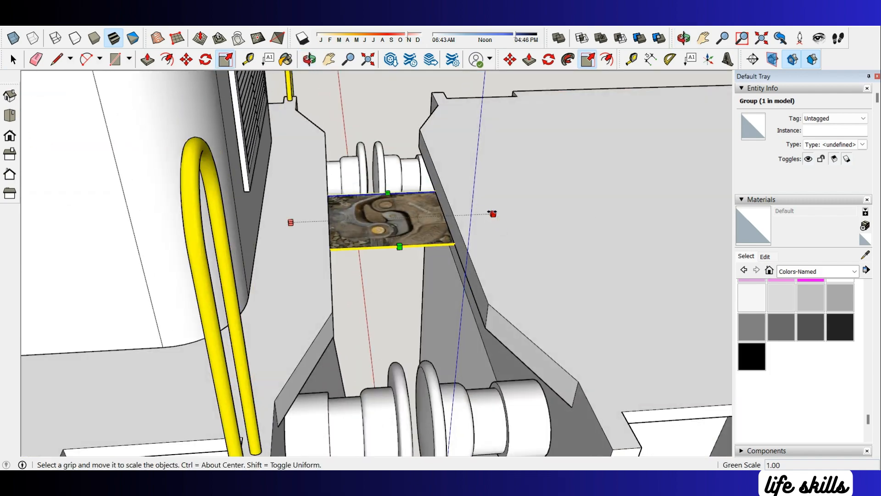
left_click_drag(492, 213, 575, 395)
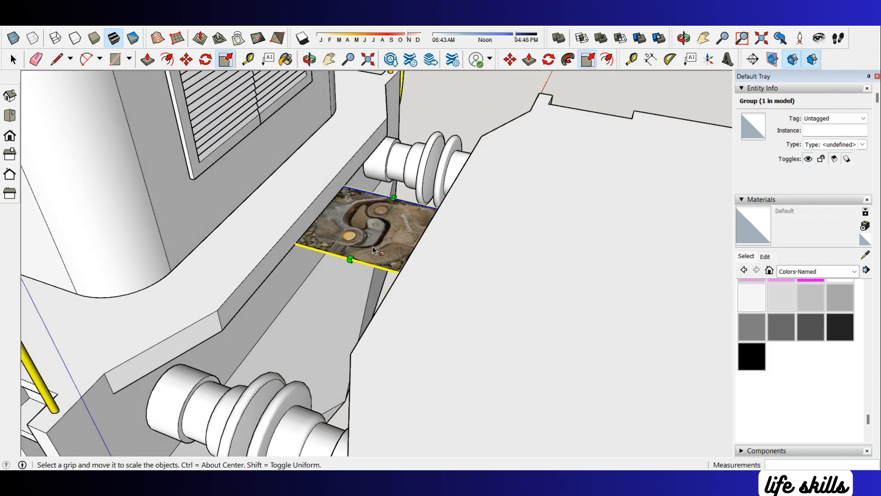
key("space")
Step: Move the coupler photo to the middle between the buffers and raise it slightly above the two footplates
key("m")
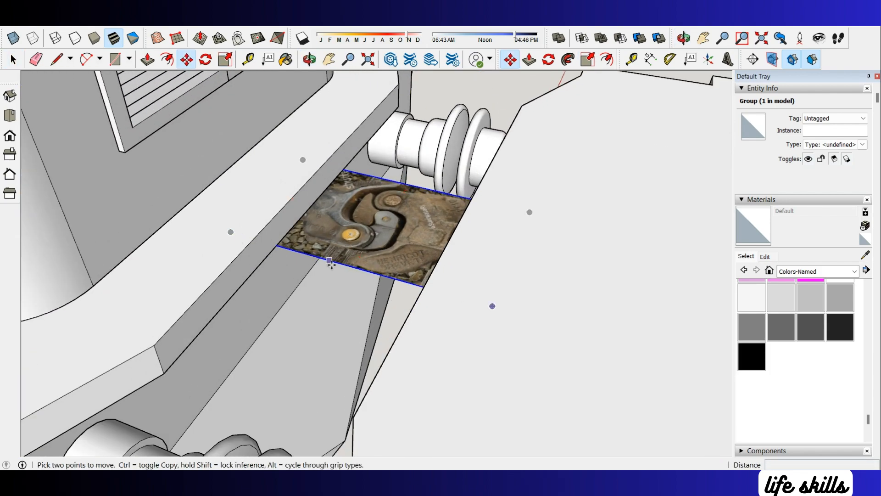
left_click(352, 269)
middle_click_drag(422, 289, 431, 317)
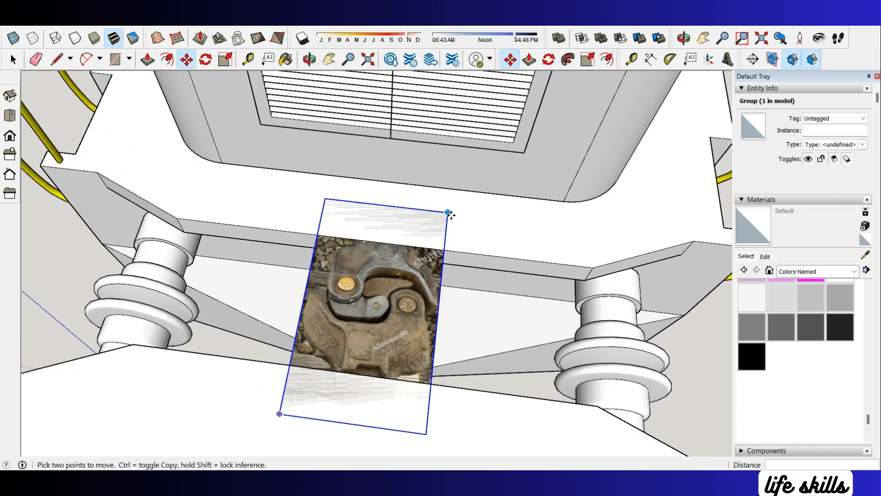
left_click(448, 212)
left_click(449, 200)
key("space")
scroll(468, 239, "down", 3)
scroll(443, 261, "up", 1)
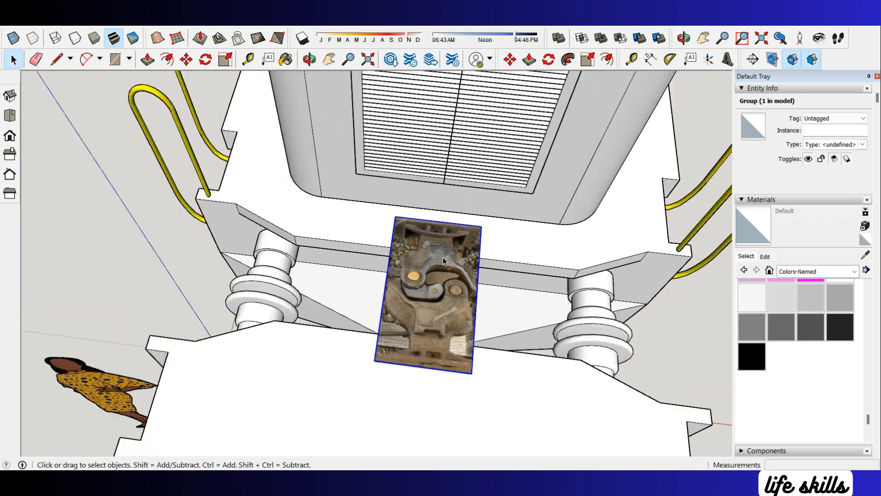
scroll(443, 260, "up", 3)
middle_click_drag(436, 317, 394, 268)
scroll(412, 256, "up", 1)
key("r")
left_click(345, 228)
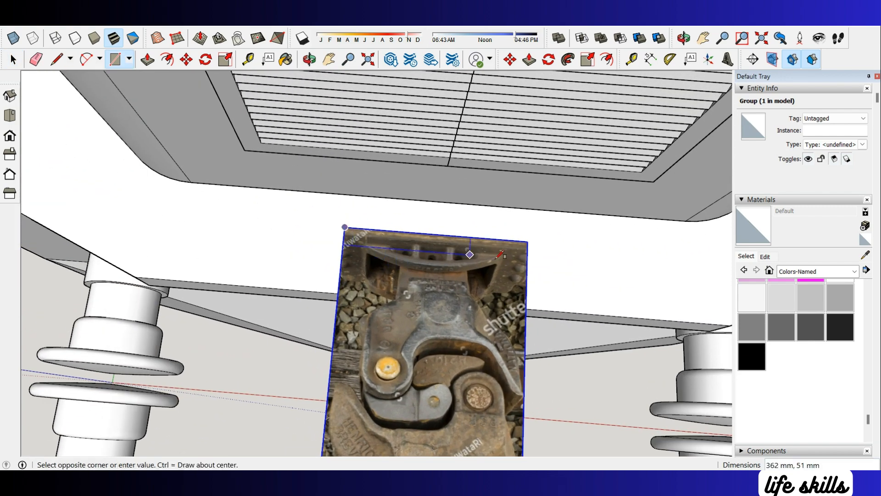
scroll(529, 255, "up", 1)
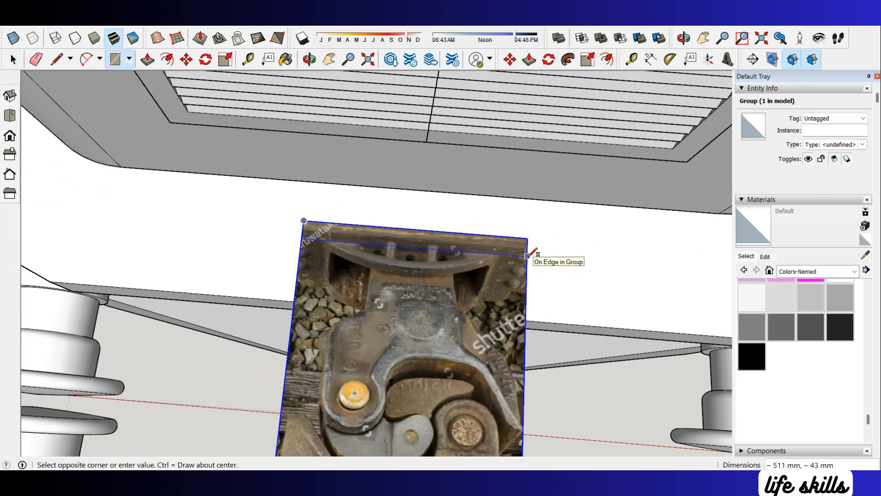
key("Escape")
Step: Draw a 500 by 20 mm rectangle with lines on open ground beside the locomotive, its long side along the red axis
scroll(372, 224, "down", 4)
middle_click_drag(652, 266, 516, 250)
scroll(510, 252, "up", 1)
key("l")
left_click(466, 280)
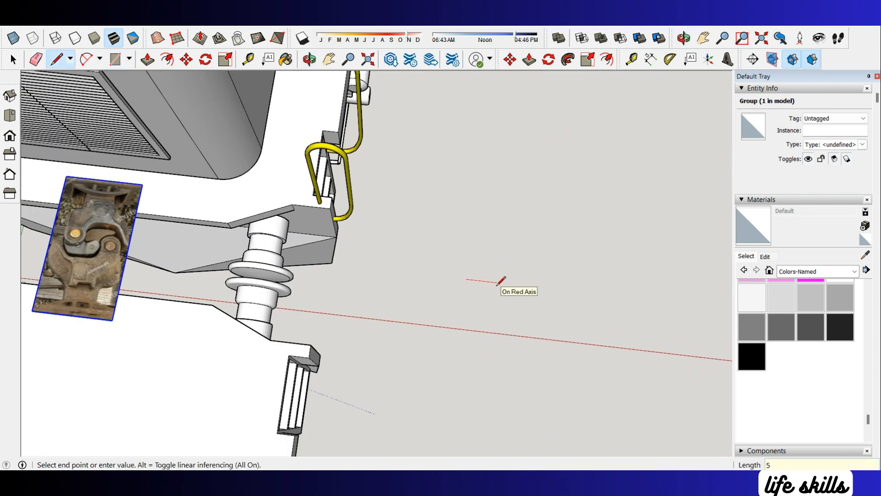
scroll(515, 295, "up", 2)
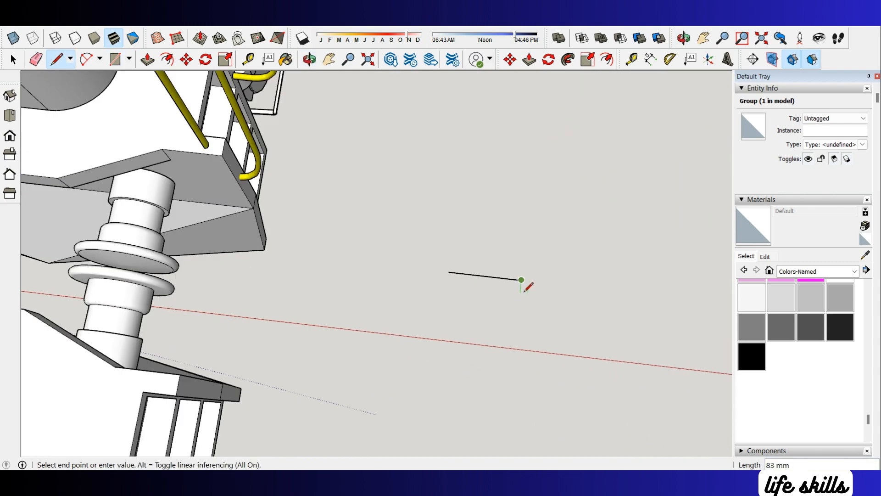
type("20")
key("Return")
scroll(453, 288, "up", 2)
scroll(530, 280, "up", 4)
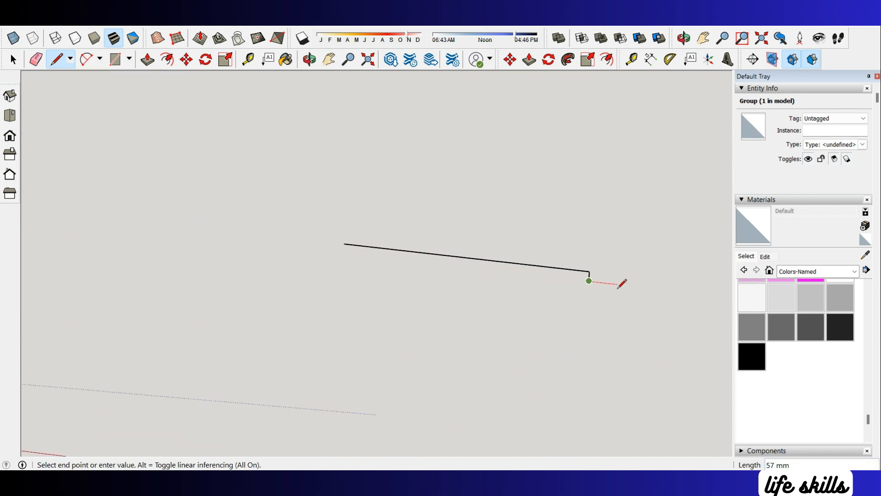
left_click(344, 254)
left_click(344, 244)
scroll(567, 299, "down", 4)
key("space")
left_click_drag(452, 261, 628, 325)
scroll(628, 325, "down", 6)
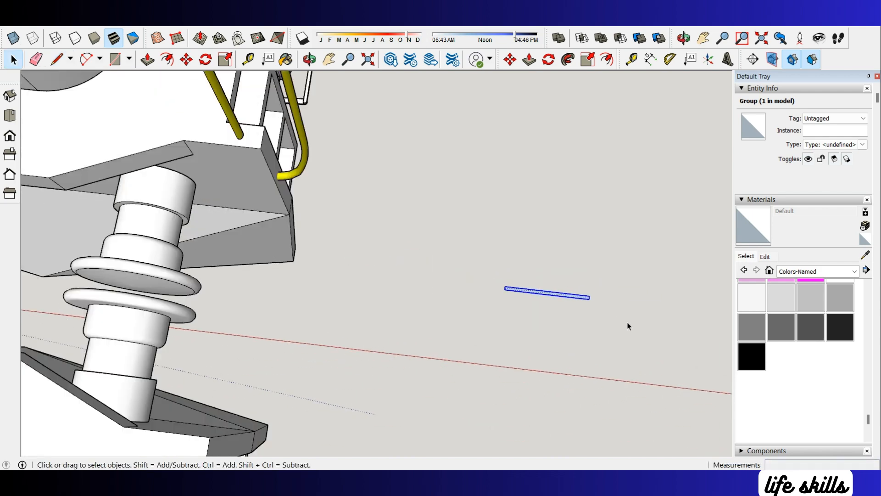
scroll(322, 247, "up", 2)
scroll(330, 247, "up", 4)
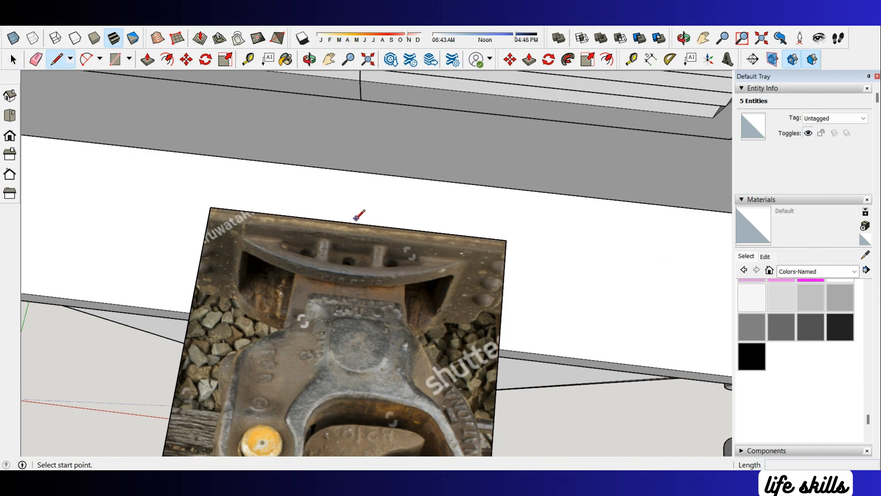
left_click(358, 223)
scroll(342, 261, "down", 7)
scroll(437, 281, "up", 3)
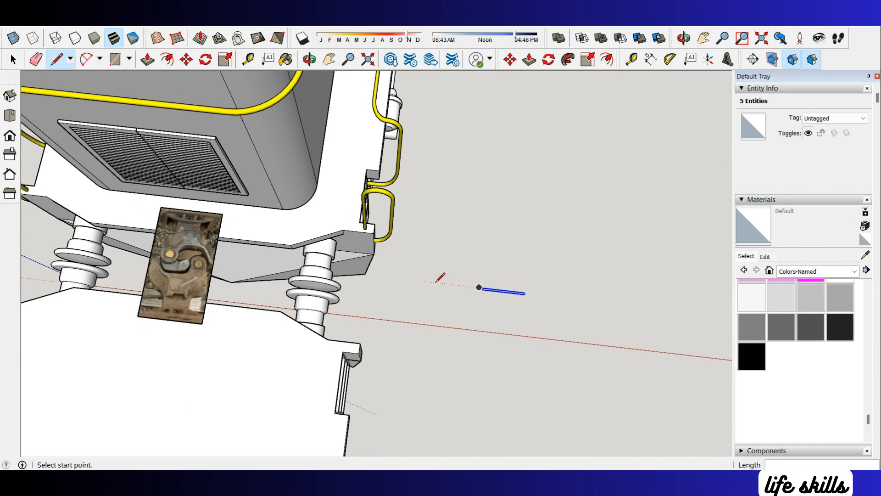
scroll(497, 292, "up", 5)
key("space")
left_click(516, 274)
key("m")
key("Escape")
scroll(321, 263, "down", 1)
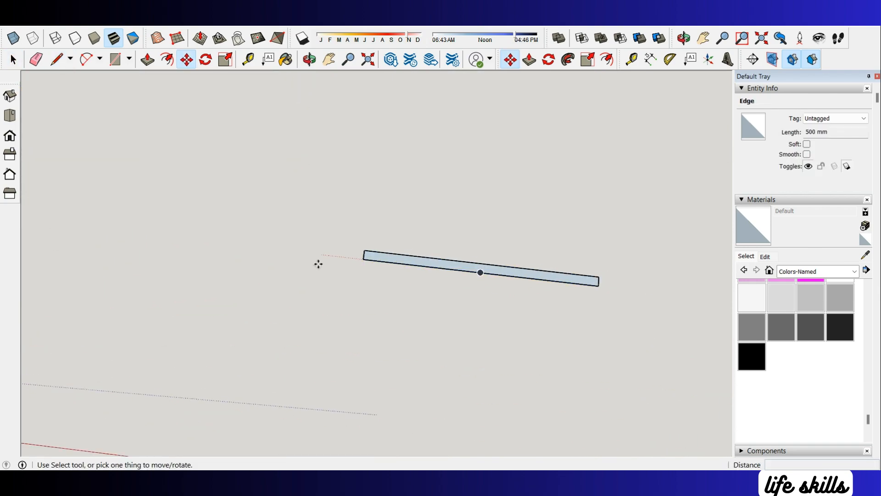
Step: Draw a short perpendicular line outward from the midpoint of the rectangle's long edge
scroll(522, 285, "up", 2)
key("l")
left_click(458, 264)
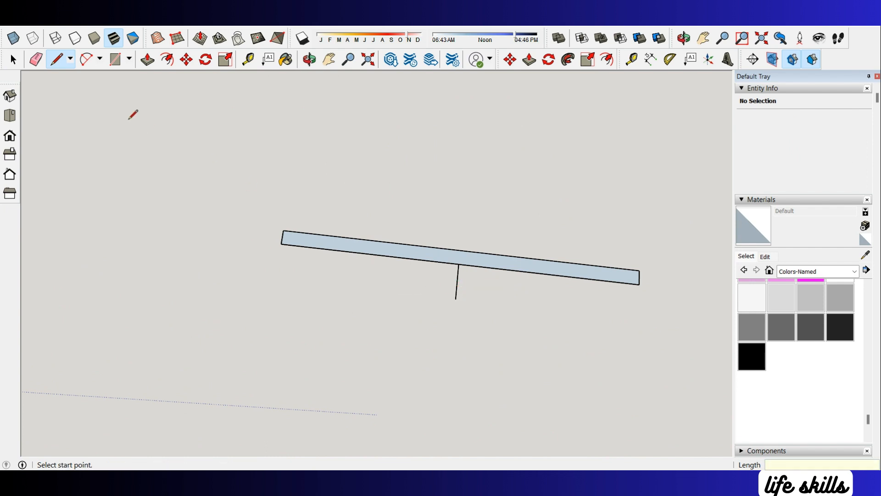
left_click(282, 244)
key("Escape")
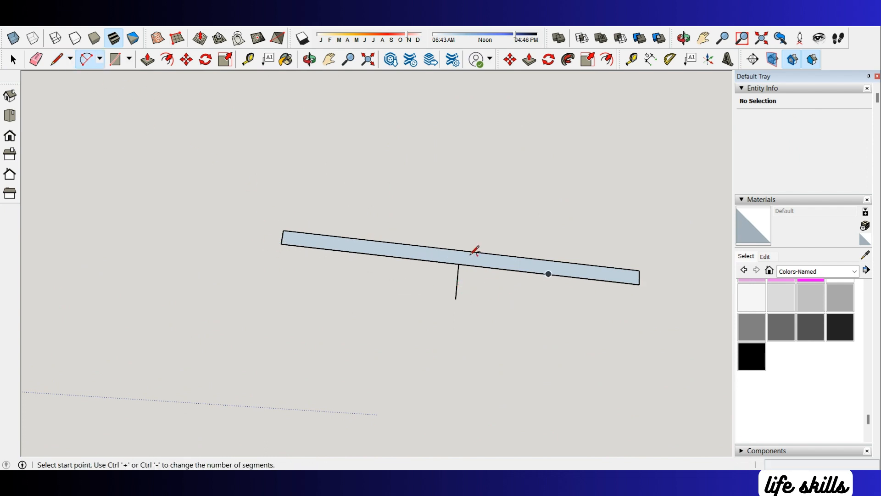
Step: Draw a 3-point arc from one corner of the rectangle through the short line's end to the opposite corner
left_click(100, 61)
left_click(108, 102)
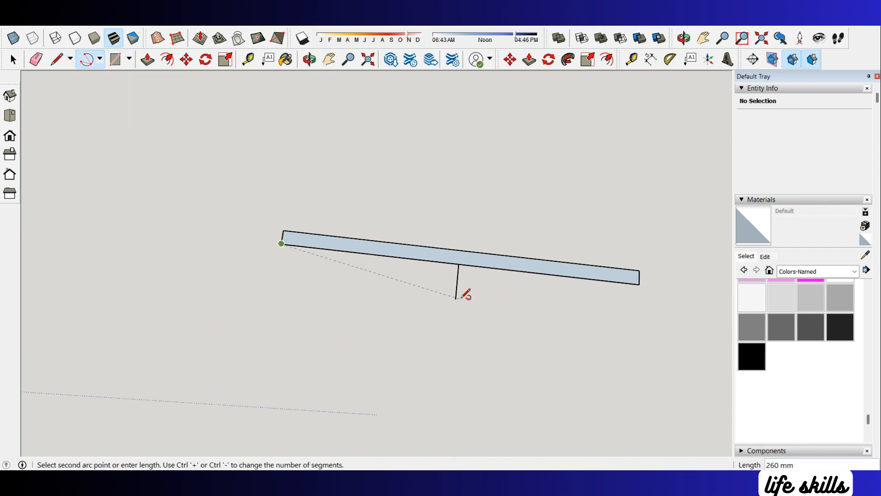
left_click(456, 298)
left_click(639, 284)
Step: Erase the short guide line and the edge between the rectangle and the arc to leave a single face
key("r")
left_click(459, 265)
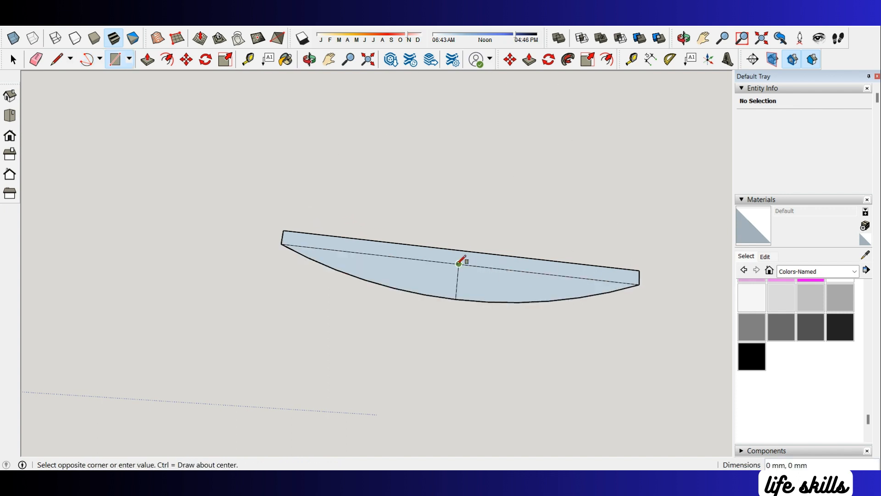
key("e")
left_click_drag(460, 261, 453, 277)
Step: Push/pull the curved plate's face to a thickness of 50 mm
scroll(447, 305, "down", 2)
middle_click_drag(435, 342, 469, 267)
scroll(467, 257, "up", 2)
key("p")
left_click(471, 254)
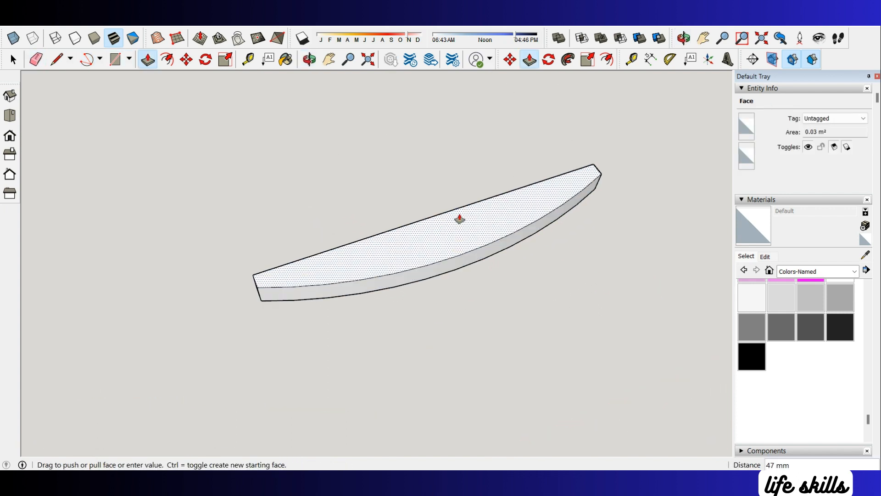
scroll(481, 257, "down", 2)
scroll(472, 256, "up", 2)
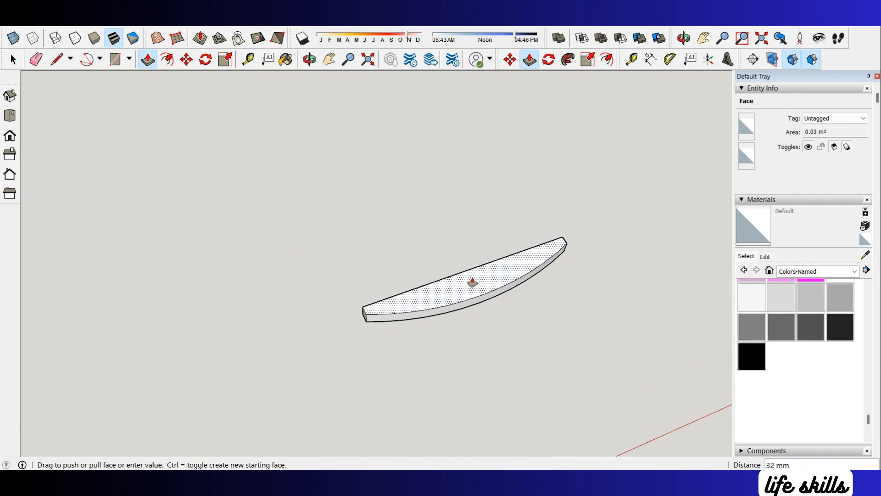
left_click(483, 279)
scroll(373, 299, "up", 2)
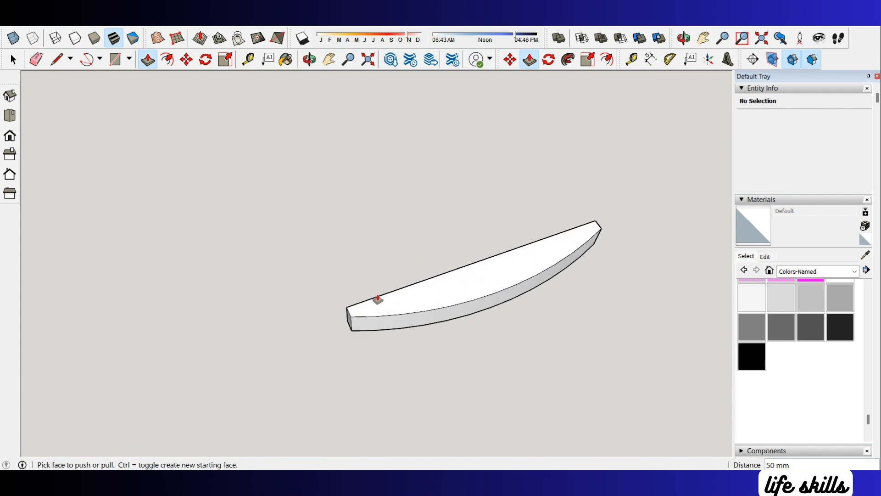
Step: Split the plate's top face with a 500 mm line between the two ends of the arc
scroll(391, 315, "up", 2)
key("l")
left_click(326, 324)
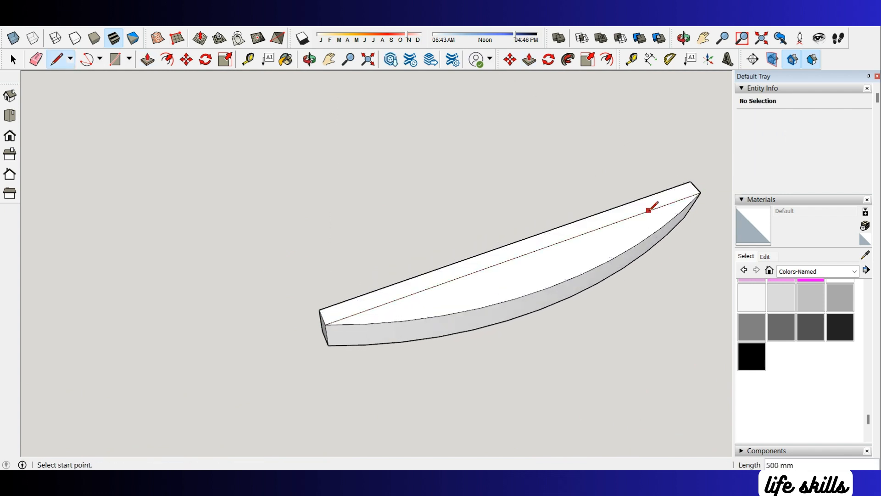
Step: Push/pull the narrow strip along the plate's straight side up by 100 mm
key("p")
left_click(601, 226)
scroll(606, 151, "down", 3)
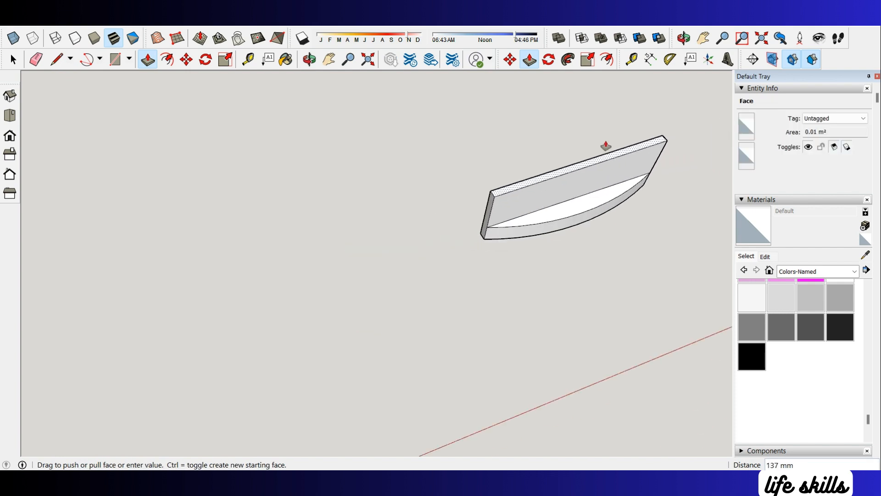
type("5")
key("Return")
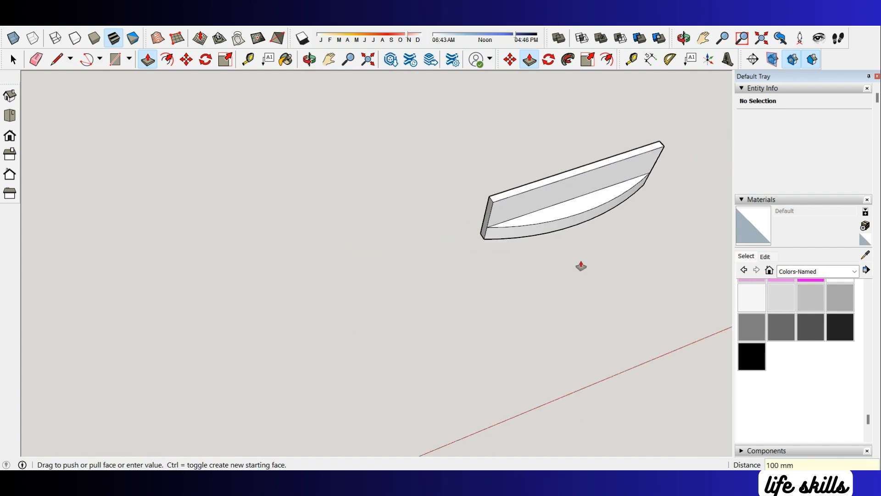
Step: Push the top face of the plate's curved lower lip down 20 mm
scroll(484, 228, "up", 4)
left_click(514, 223)
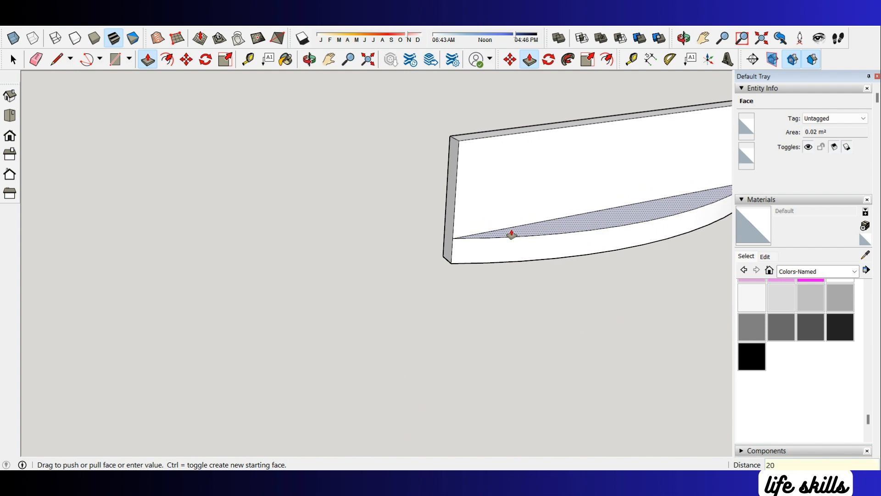
type("30")
key("Return")
scroll(513, 230, "down", 2)
scroll(522, 187, "up", 1)
key("space")
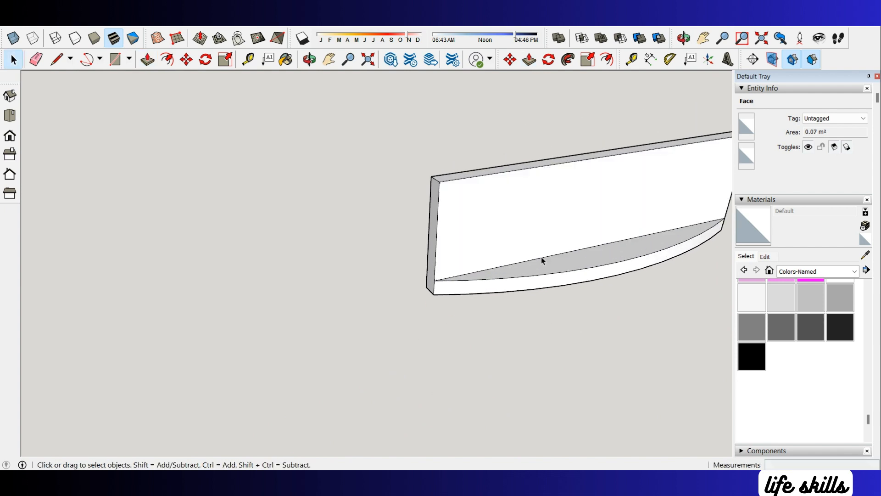
Step: Copy the curved lower lip's top face up to the plate's upper edge
left_click(545, 264)
key("m")
key("ctrl")
left_click(435, 280)
left_click(433, 181)
key("space")
scroll(549, 177, "up", 1)
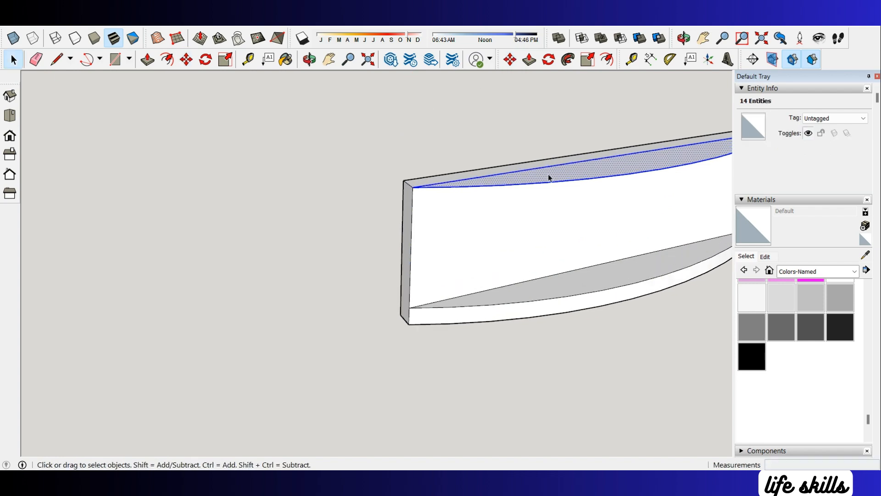
Step: Extrude the copied curved face 20 mm into an upper lip and erase the dividing edge on top of the plate
key("p")
left_click(551, 189)
type("20")
key("Return")
scroll(547, 188, "up", 1)
key("e")
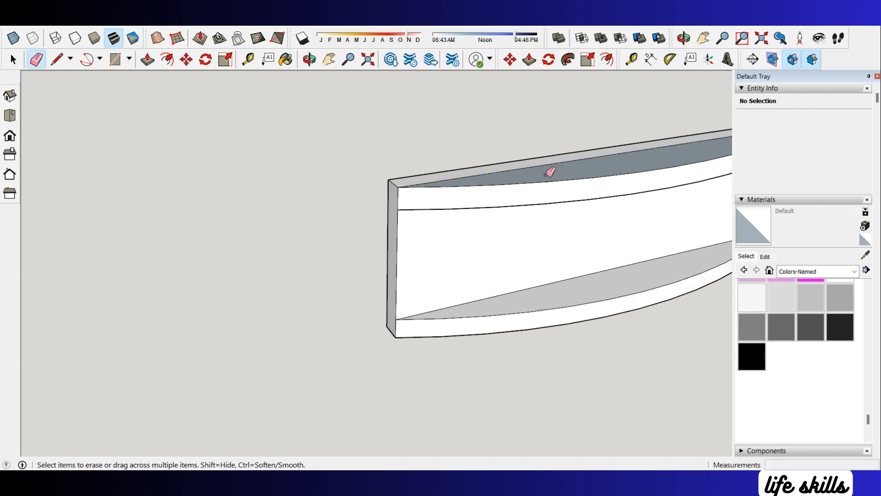
left_click(544, 163)
Step: Reverse the blue back face on top of the plate so its front side faces outward
scroll(496, 179, "down", 3)
mouse_move(505, 193)
middle_mouse_down()
mouse_move(556, 59)
mouse_move(136, 121)
mouse_move(363, 271)
middle_mouse_up()
key("space")
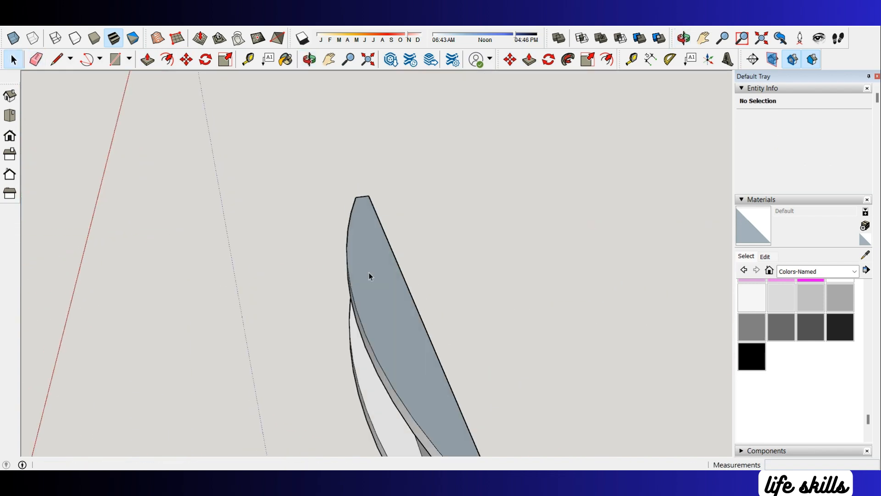
right_click(370, 274)
left_click(416, 381)
Step: Select all geometry of the curved bracket plate and make it a group
scroll(501, 374, "down", 3)
middle_click_drag(501, 375, 438, 250)
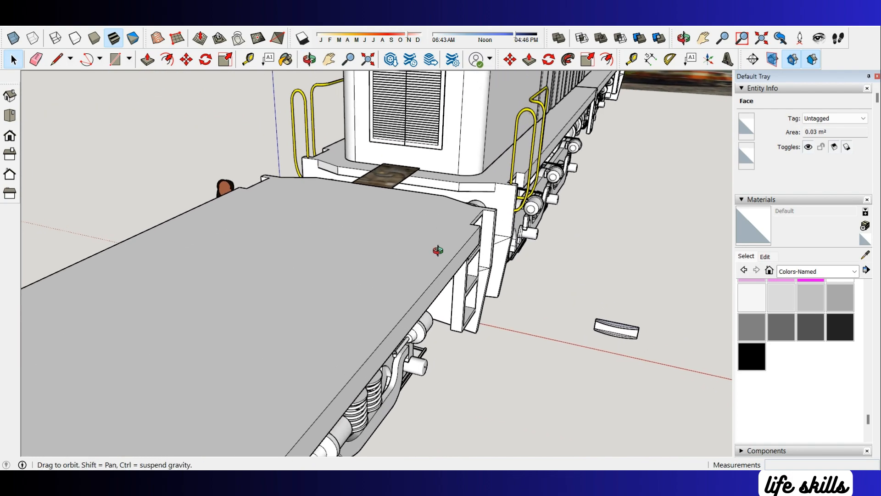
scroll(638, 334, "up", 7)
triple_click(644, 322)
scroll(643, 322, "down", 4)
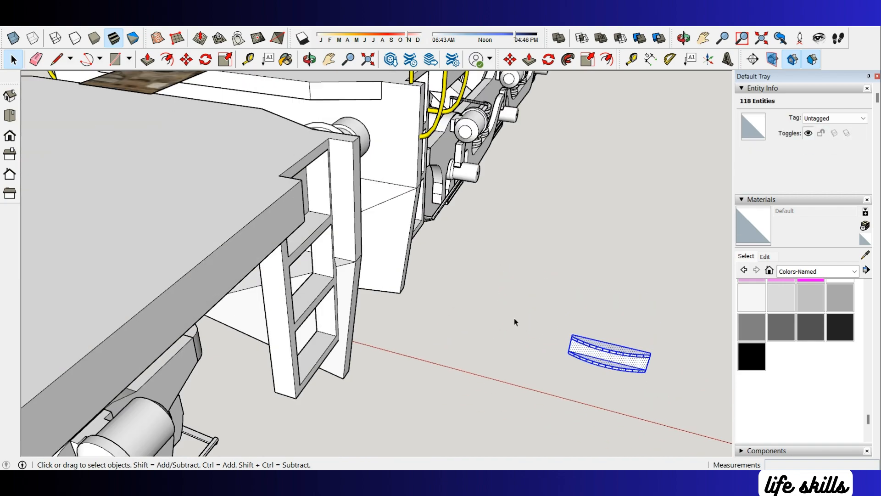
middle_click_drag(514, 321, 555, 346)
middle_click_drag(234, 131, 259, 169)
scroll(258, 169, "up", 4)
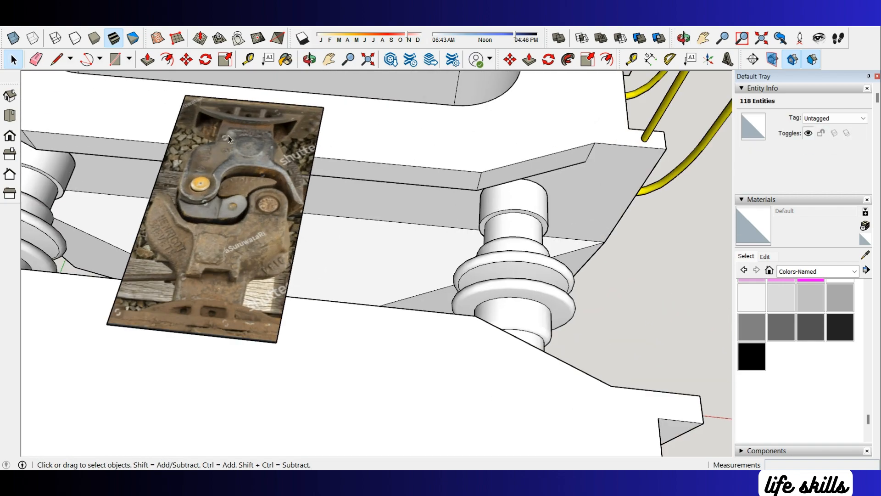
scroll(228, 139, "down", 6)
scroll(508, 276, "up", 6)
right_click(455, 193)
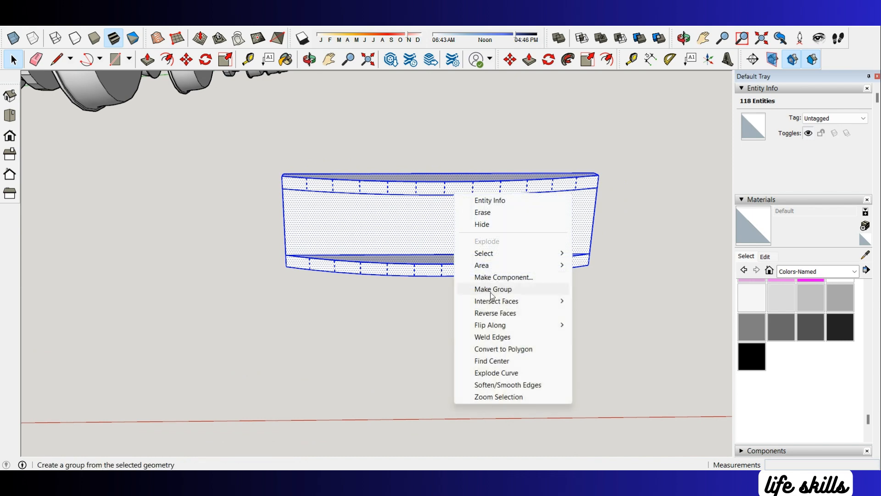
left_click(491, 289)
Step: Draw a 100 by 100 mm square centred on the front face of the bracket plate
scroll(449, 210, "up", 5)
key("r")
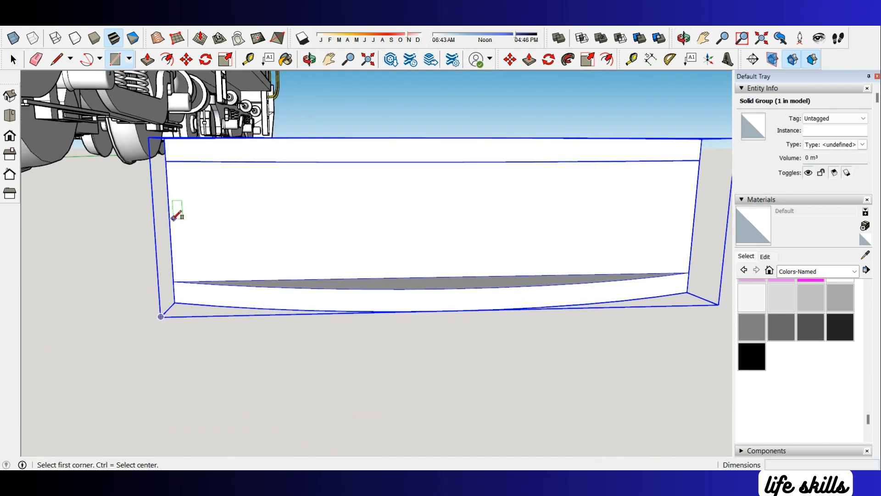
left_click(440, 277)
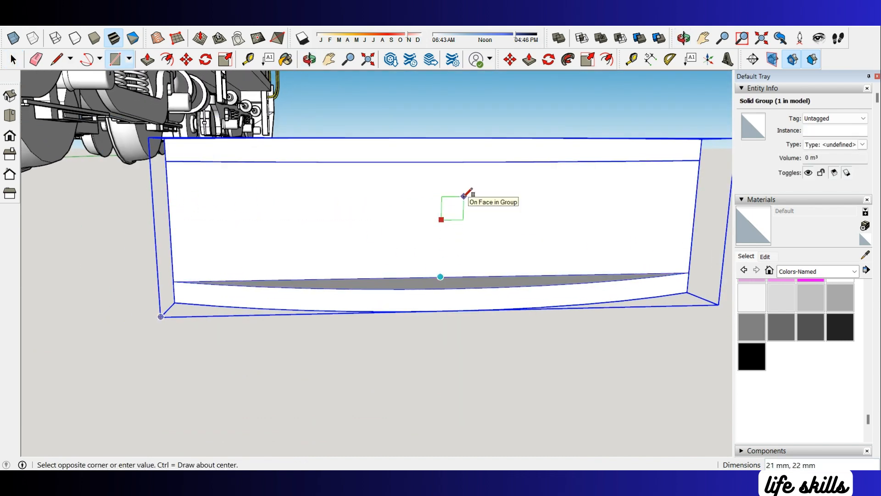
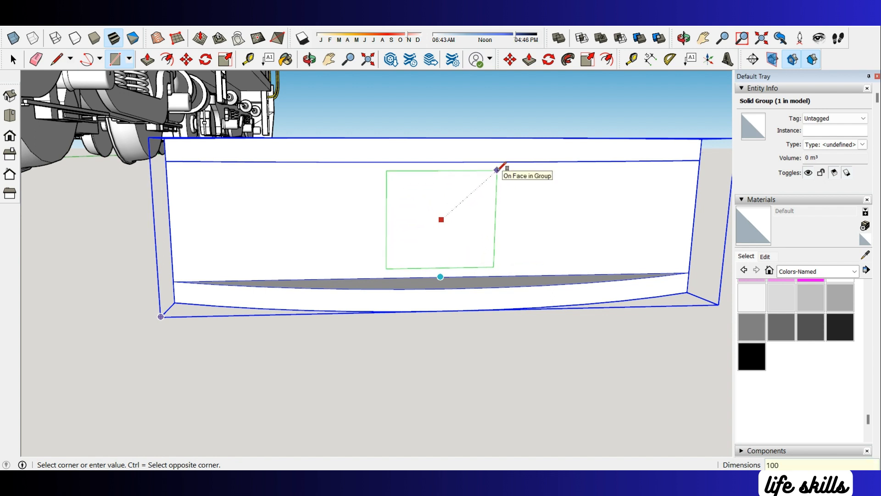
key("Return")
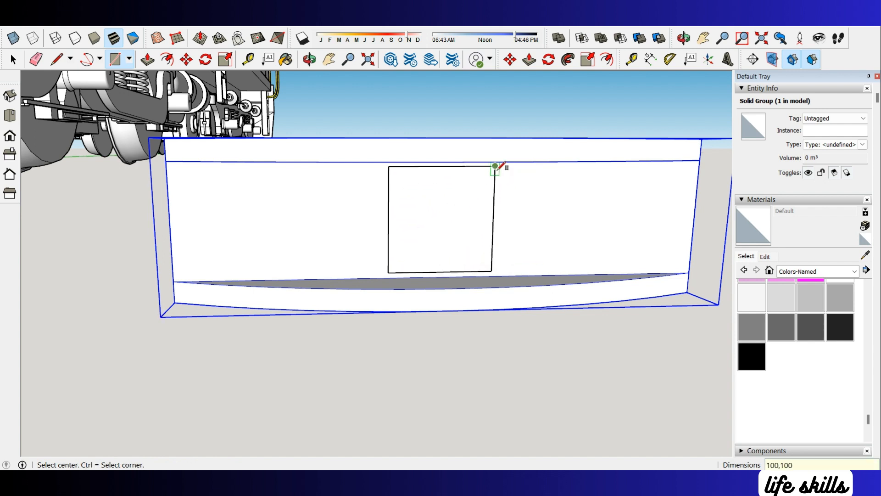
Step: Pull the square out from the bracket plate to form a projecting block
key("space")
scroll(496, 169, "down", 3)
middle_click_drag(496, 169, 442, 234)
key("p")
left_click(440, 235)
middle_click_drag(344, 255, 365, 364)
left_click(399, 348)
scroll(462, 342, "down", 2)
middle_click_drag(462, 342, 364, 320)
Step: Move the bracket plate and its block together onto the coupler photo, lining the plate up with the photo's end
key("space")
scroll(364, 320, "down", 3)
left_click_drag(339, 231, 449, 379)
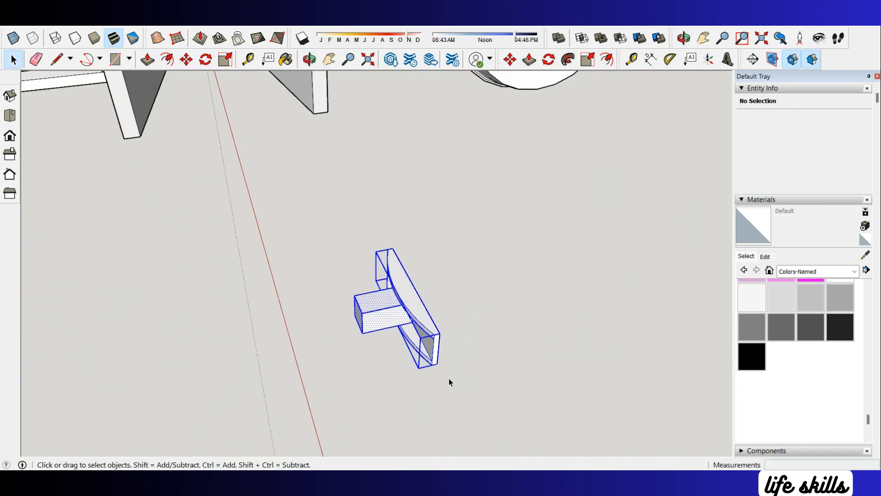
key("m")
left_click(422, 301)
scroll(502, 366, "down", 5)
scroll(384, 104, "up", 6)
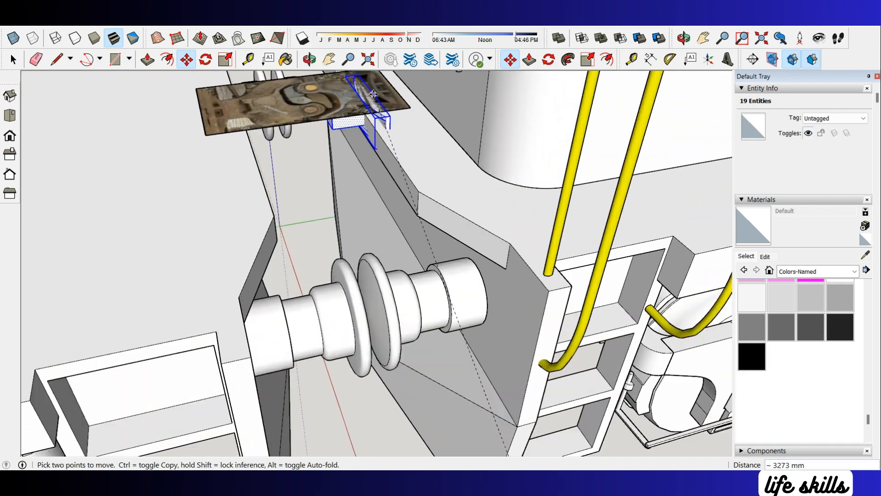
middle_click_drag(348, 109, 403, 206)
scroll(352, 86, "up", 2)
scroll(374, 113, "up", 3)
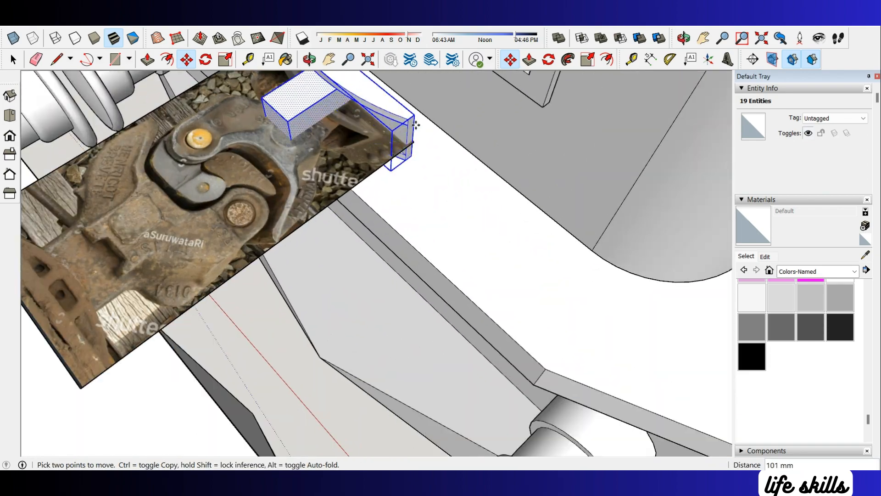
scroll(413, 130, "up", 3)
left_click(414, 128)
left_click(419, 171)
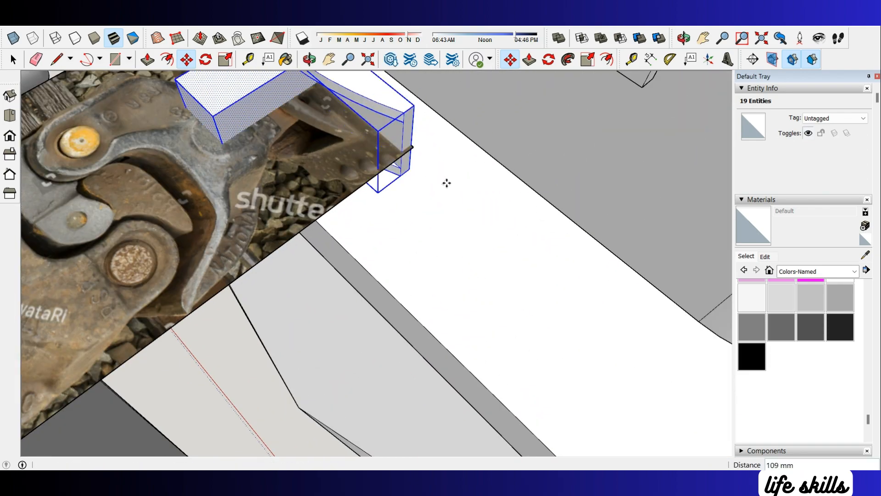
Step: Widen the projecting block by 30 mm on each side with Push/Pull
scroll(447, 183, "down", 4)
middle_click_drag(447, 177, 638, 261)
scroll(413, 197, "up", 3)
middle_click_drag(431, 206, 512, 239)
scroll(409, 202, "up", 4)
middle_click_drag(406, 200, 436, 148)
key("space")
left_click(391, 208)
key("p")
left_click(391, 208)
left_click(368, 227)
middle_click_drag(483, 252, 485, 258)
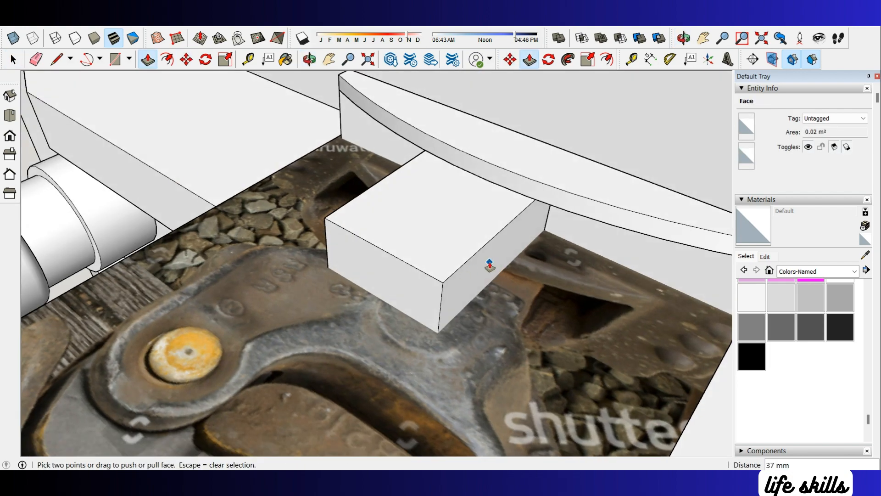
left_click(493, 271)
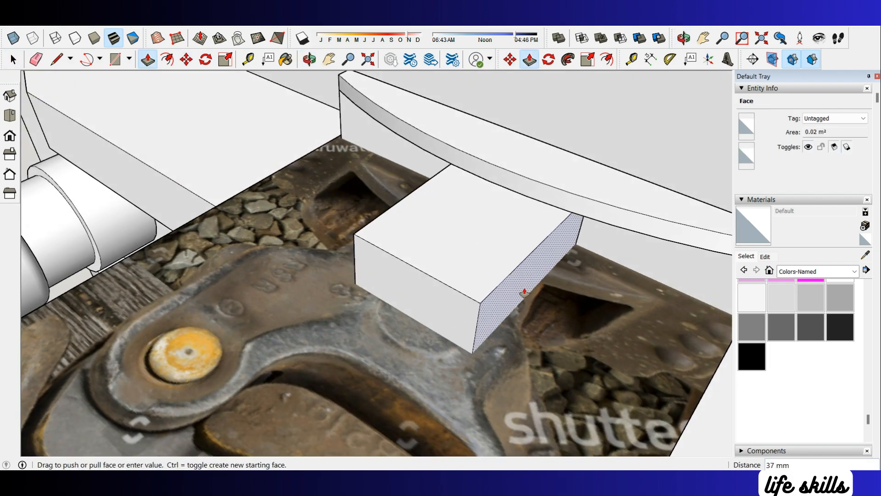
key("Return")
middle_click_drag(524, 292, 381, 220)
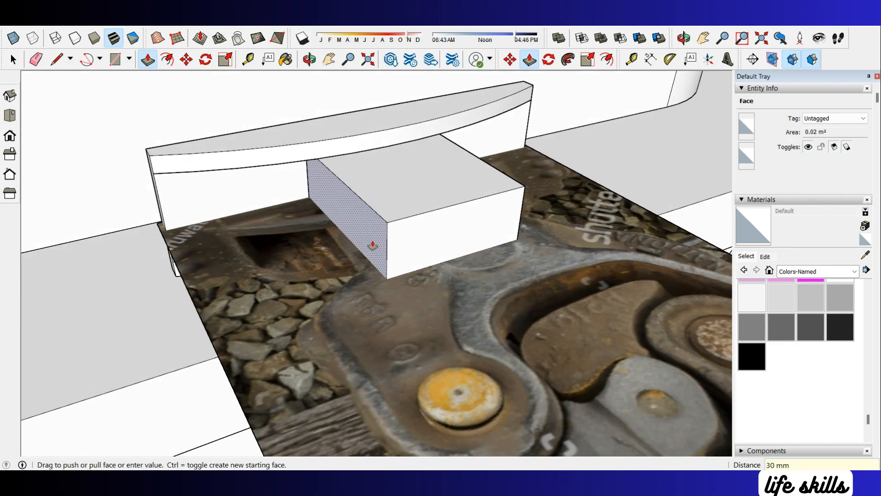
Step: Push the block's front end face back about 20 mm towards the bracket plate
scroll(433, 242, "up", 2)
middle_click_drag(433, 242, 393, 224)
left_click(390, 221)
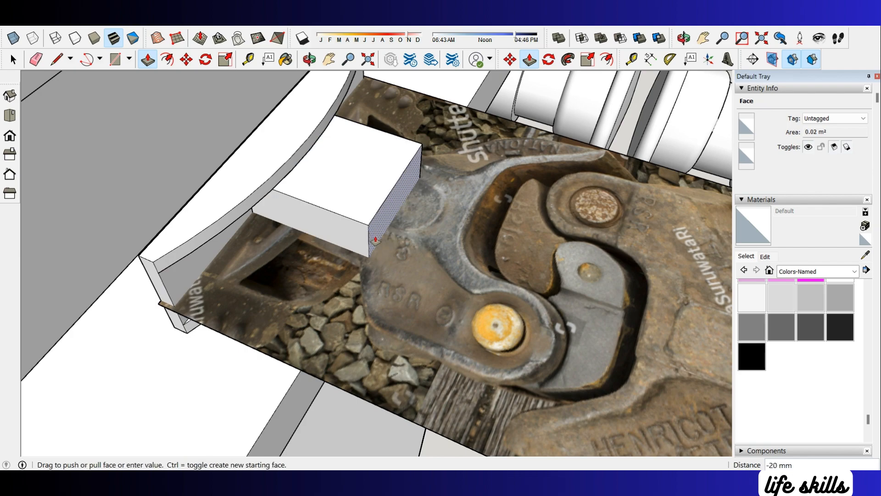
key("Return")
scroll(374, 241, "down", 2)
middle_click_drag(464, 234, 348, 170)
key("space")
scroll(364, 280, "up", 2)
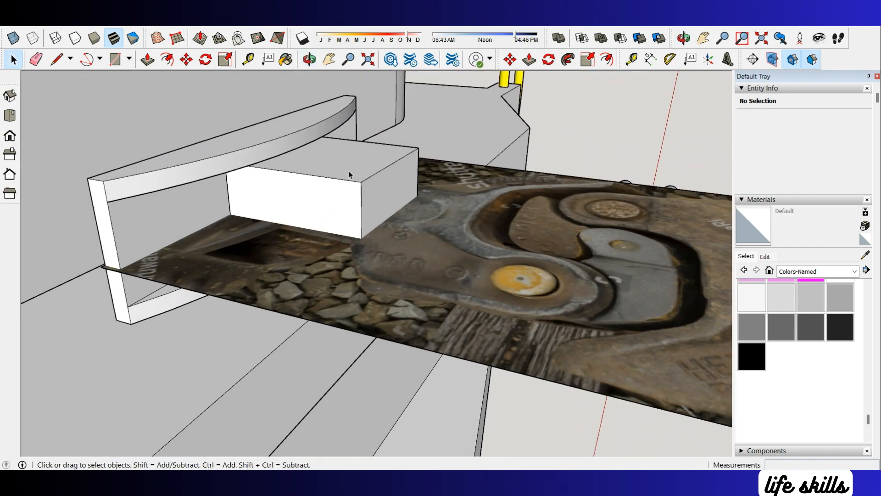
Step: Thin the block by pushing its top face down and repeating the same push on its underside
key("p")
left_click(354, 173)
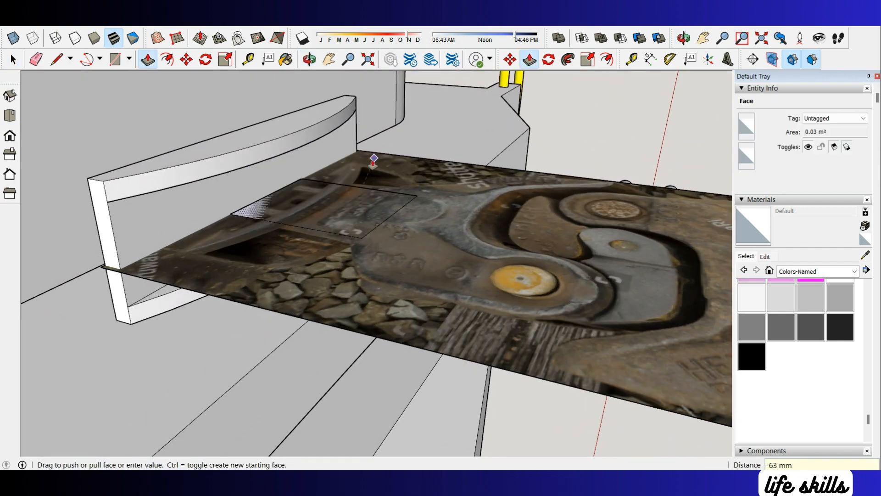
key("Return")
middle_click_drag(363, 239, 396, 237)
double_click(376, 238)
scroll(385, 257, "down", 2)
Step: Move the bracket plate and block vertically about 17 mm so the block's underside meets the coupler photo
key("space")
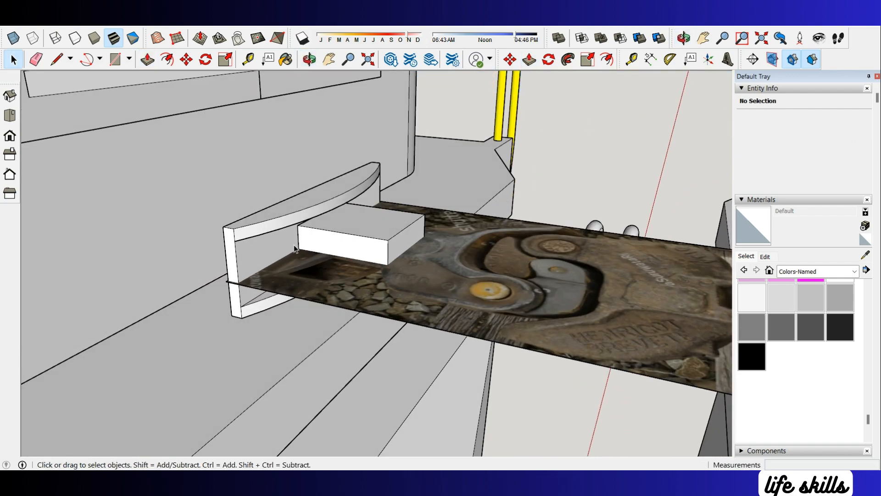
left_click(321, 240)
double_click(322, 241)
left_click(334, 236)
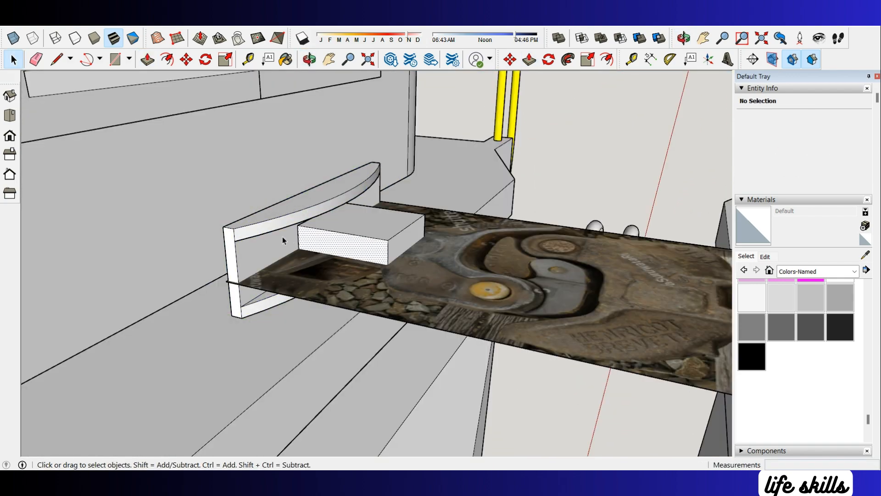
left_click(282, 236)
triple_click(332, 236, "shift")
key("m")
scroll(389, 278, "up", 3)
middle_click_drag(389, 279, 390, 224)
left_click(388, 239)
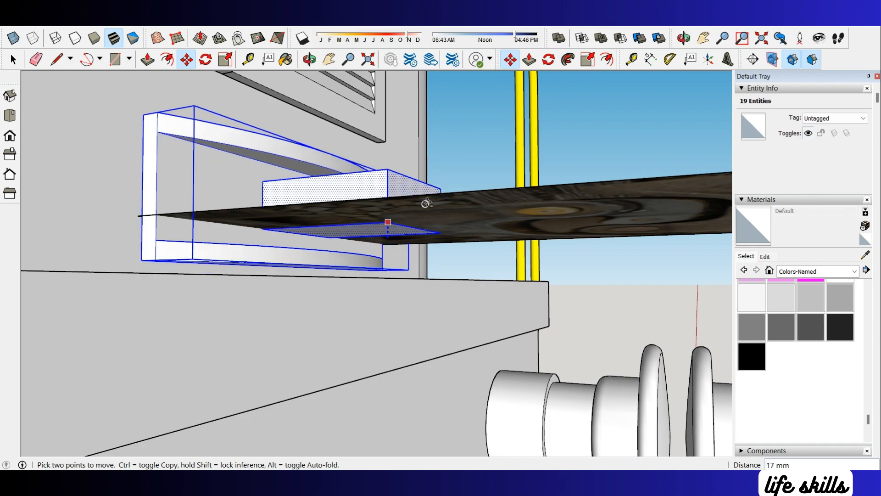
left_click(425, 203)
Step: Push the block's front end face back about 18 mm to match the coupler neck in the photo
middle_click_drag(425, 202, 271, 340)
scroll(532, 317, "down", 2)
middle_click_drag(532, 319, 443, 374)
scroll(443, 374, "up", 1)
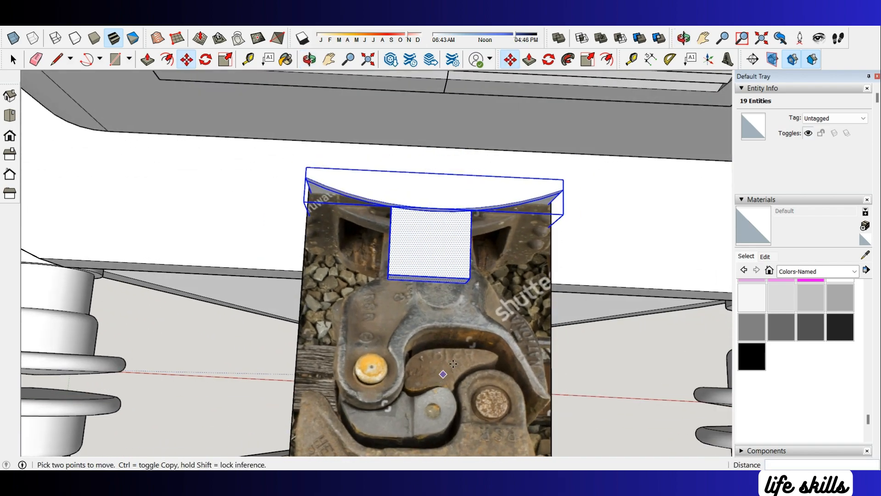
key("l")
scroll(480, 280, "up", 2)
middle_click_drag(481, 279, 448, 248)
scroll(484, 281, "up", 1)
key("space")
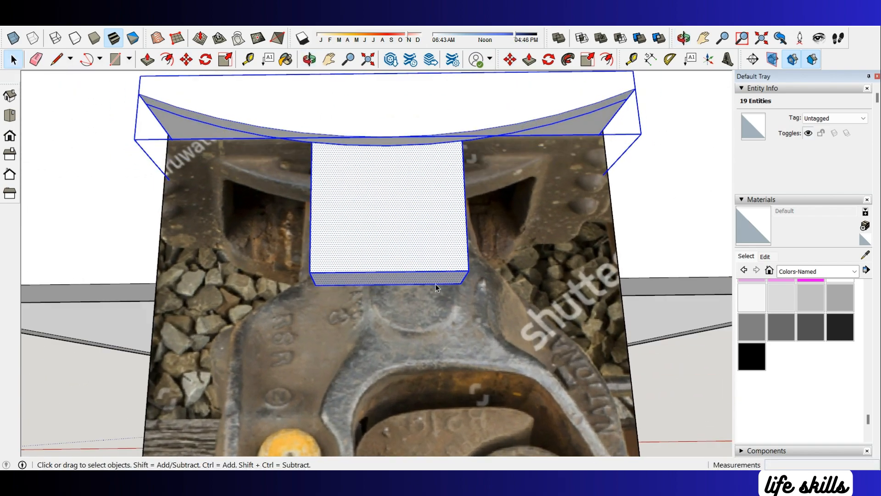
left_click(434, 282)
key("p")
left_click_drag(433, 281, 437, 266)
key("ctrl+z")
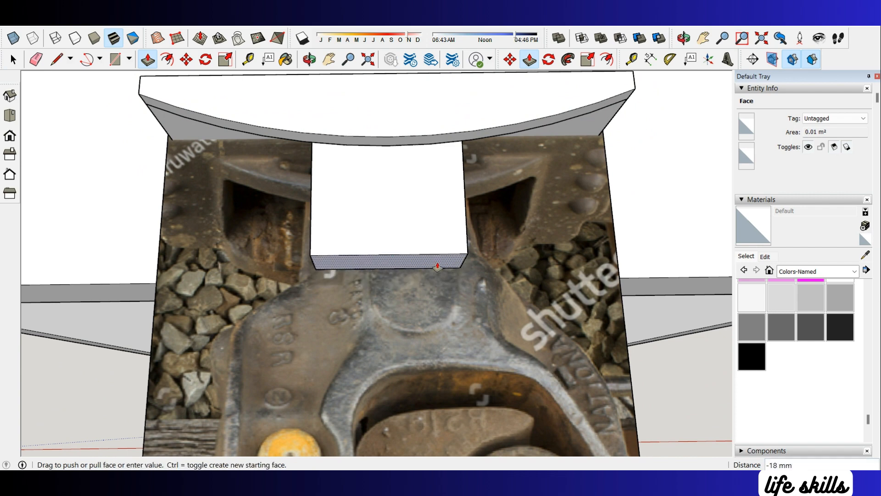
left_click(438, 262)
scroll(498, 209, "down", 2)
Step: Trace the coupler head's straight-edged outline over the photo from the block's front corners, around the yellow pin side and along the hook opening
key("l")
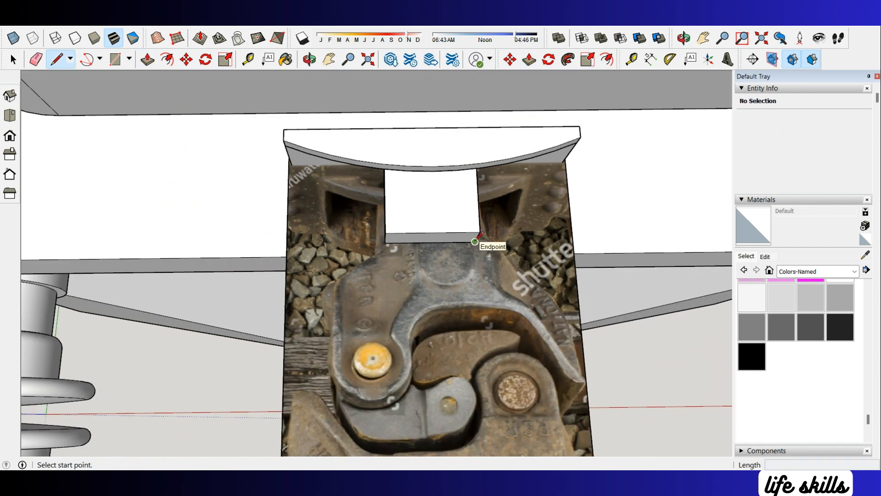
left_click(475, 242)
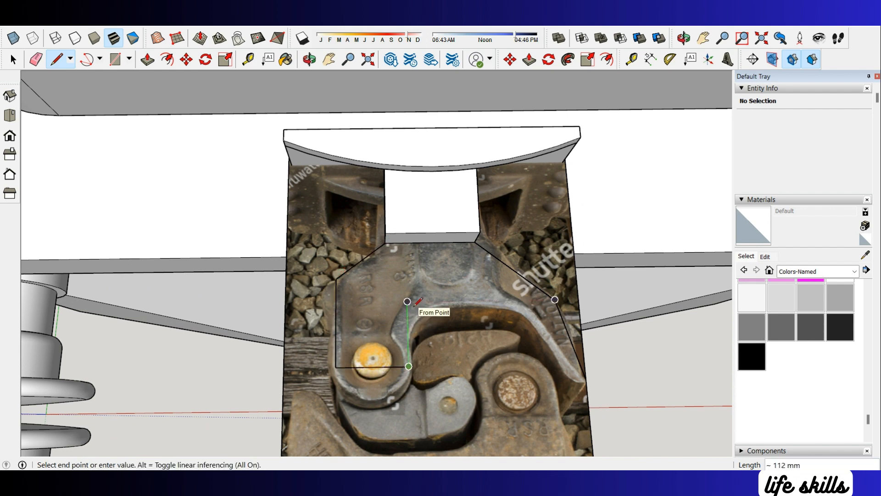
key("e")
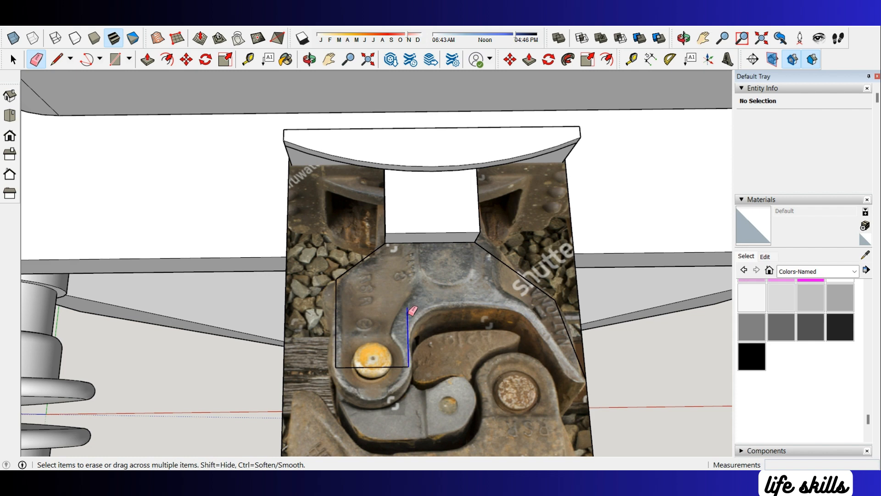
key("l")
left_click(409, 367)
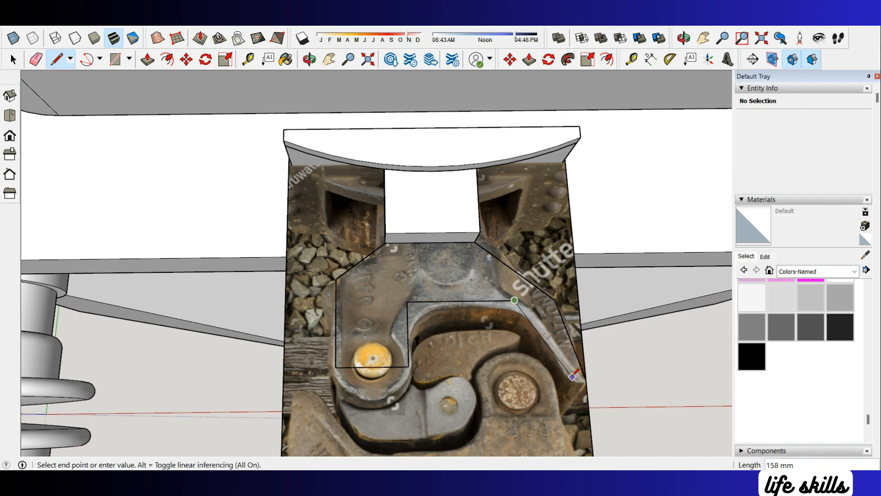
Step: Redraw the hook arm's slanted inner edge and close its tip with a short horizontal line, erasing the overhanging ends
scroll(586, 379, "up", 5)
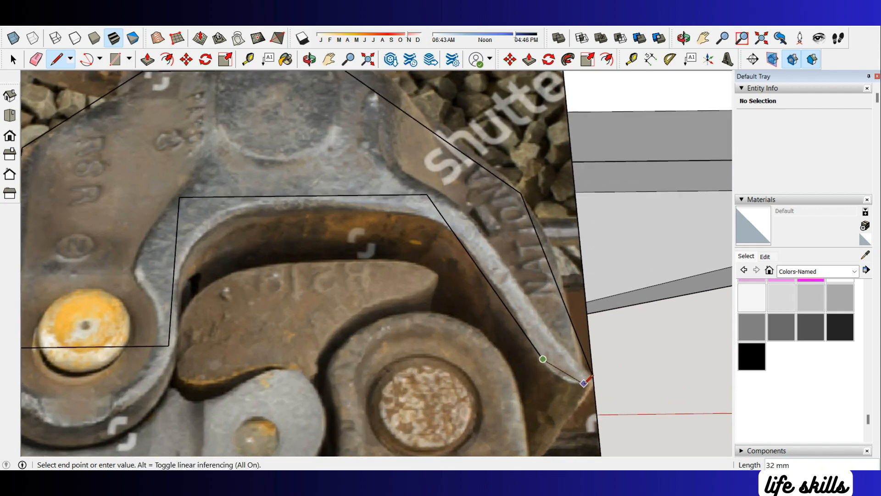
scroll(372, 347, "down", 2)
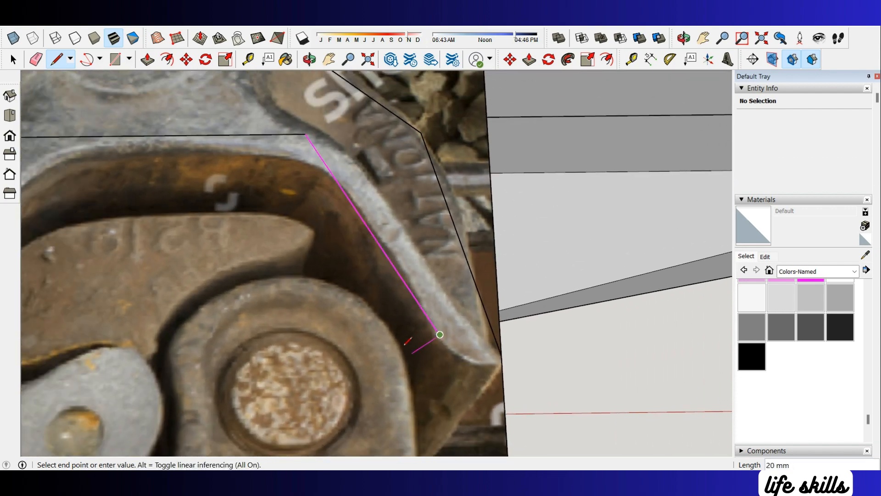
key("Escape")
key("e")
key("l")
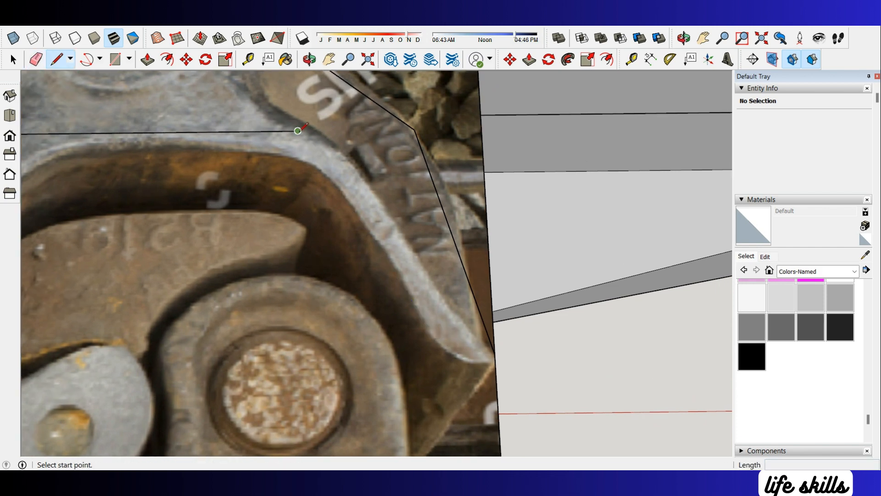
left_click(298, 131)
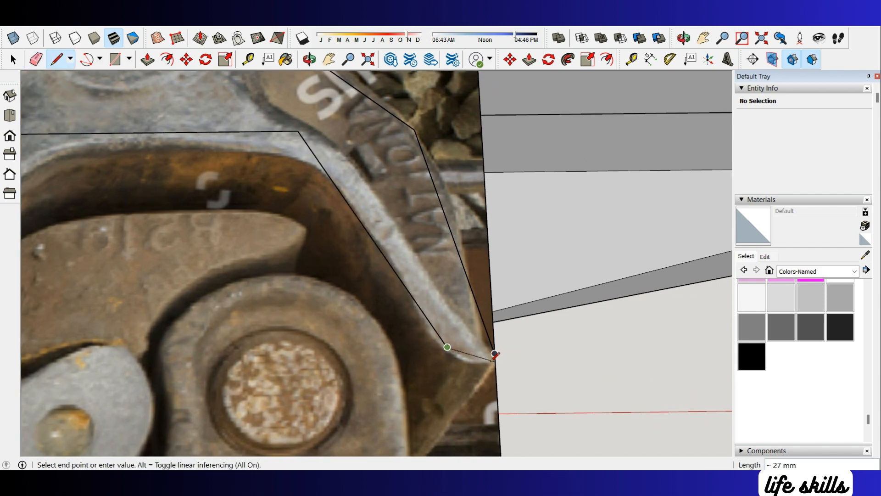
scroll(468, 364, "up", 2)
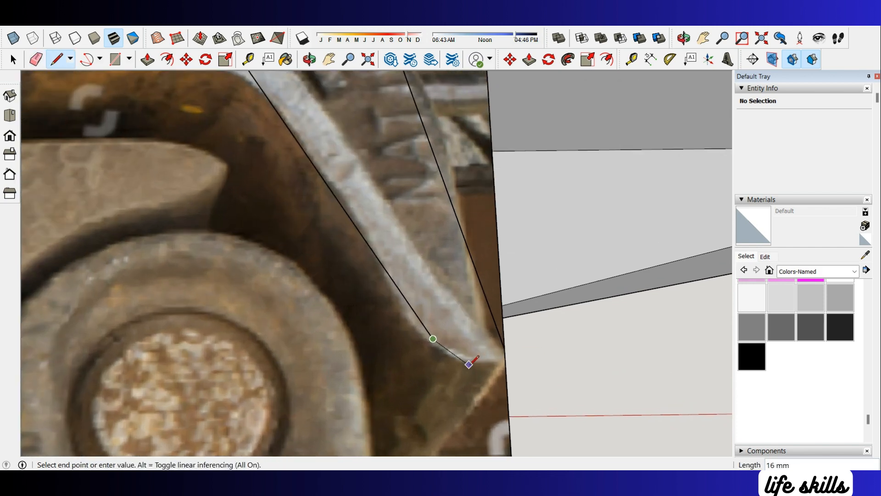
left_click(444, 356)
key("e")
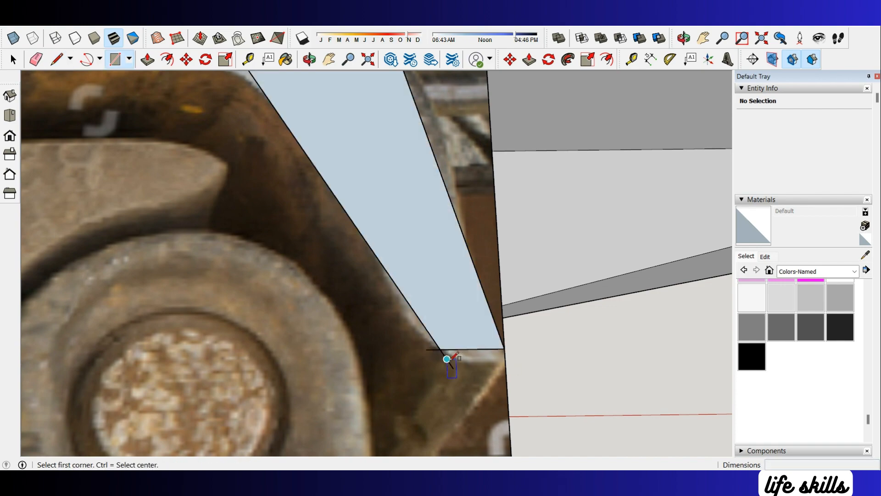
scroll(525, 297, "down", 5)
Step: Round the end of the pin arm with a circle as wide as its end edge, erasing the circle's inner half
scroll(408, 324, "up", 4)
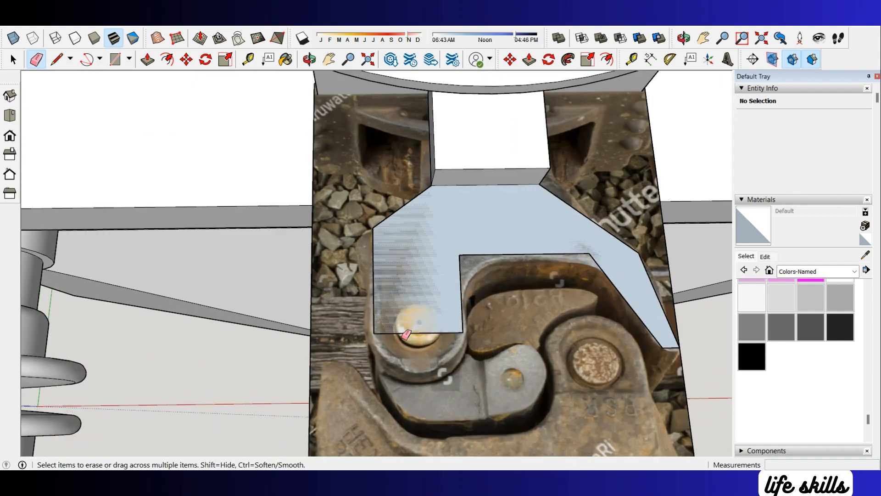
key("c")
left_click(382, 333)
key("e")
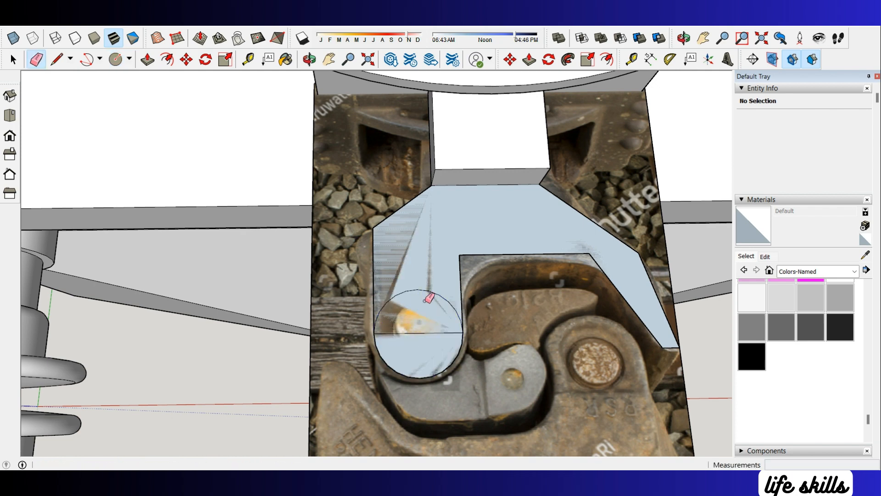
left_click(415, 298)
Step: Draw a pin circle of radius 25 mm at the centre of the rounded end and remove the dividing line and the face inside it
key("c")
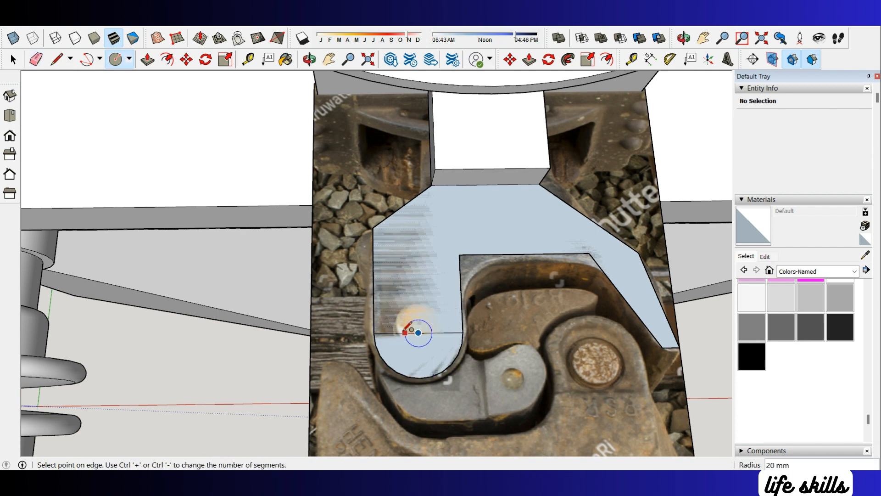
left_click(402, 332)
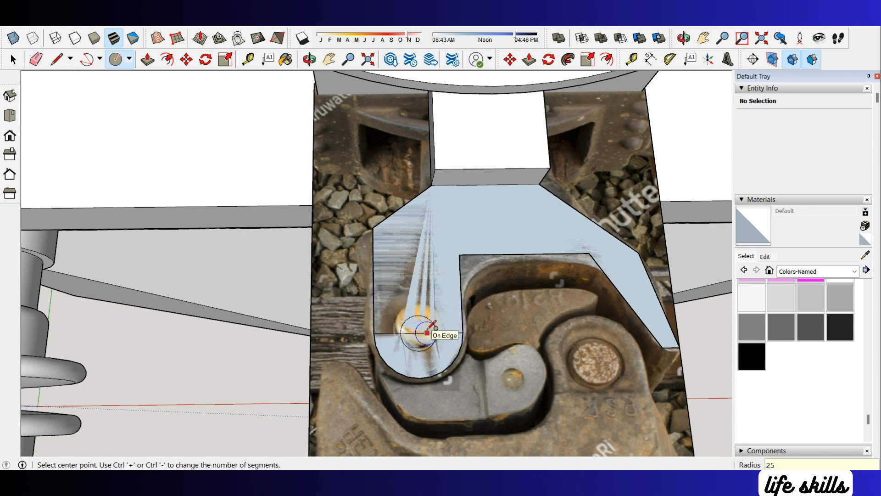
key("e")
right_click(411, 335)
left_click(442, 195)
Step: Round the two outer corners of the coupler head, on the pin side and the hook side, with tangent arcs following the photo
scroll(389, 218, "up", 2)
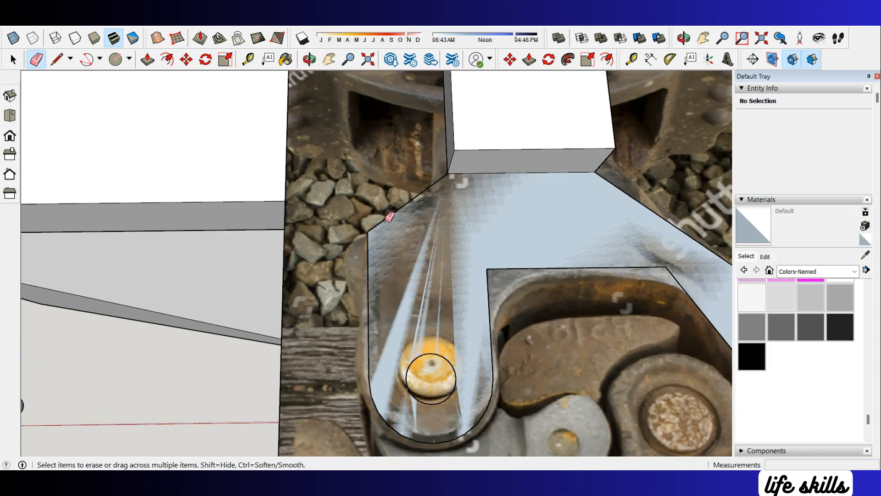
key("a")
double_click(368, 269)
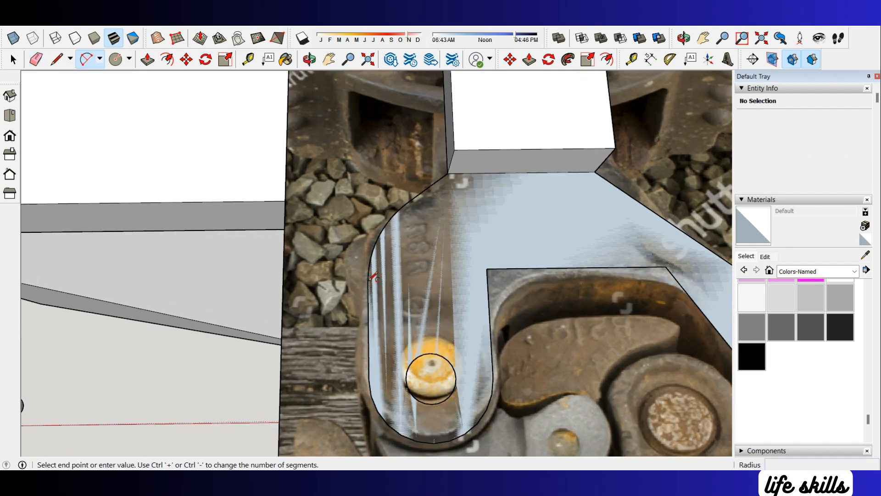
scroll(370, 275, "down", 3)
scroll(571, 273, "up", 3)
scroll(312, 220, "down", 3)
scroll(418, 244, "up", 3)
scroll(422, 242, "down", 2)
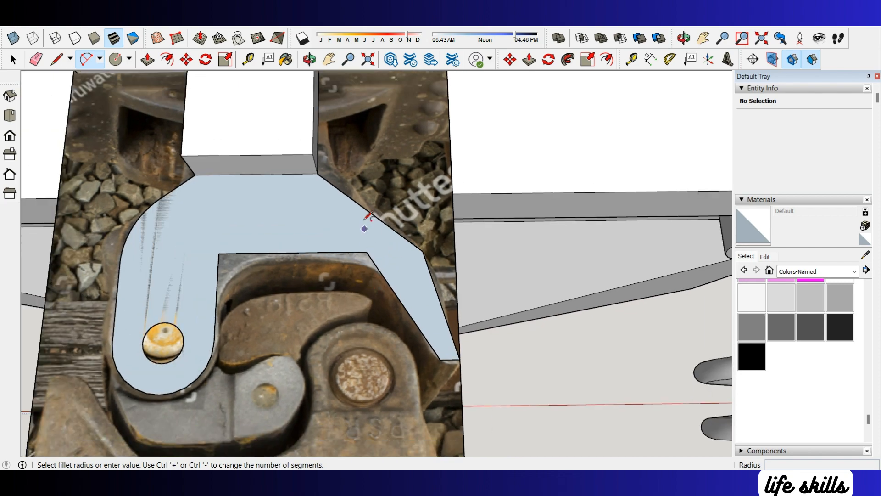
scroll(367, 227, "up", 2)
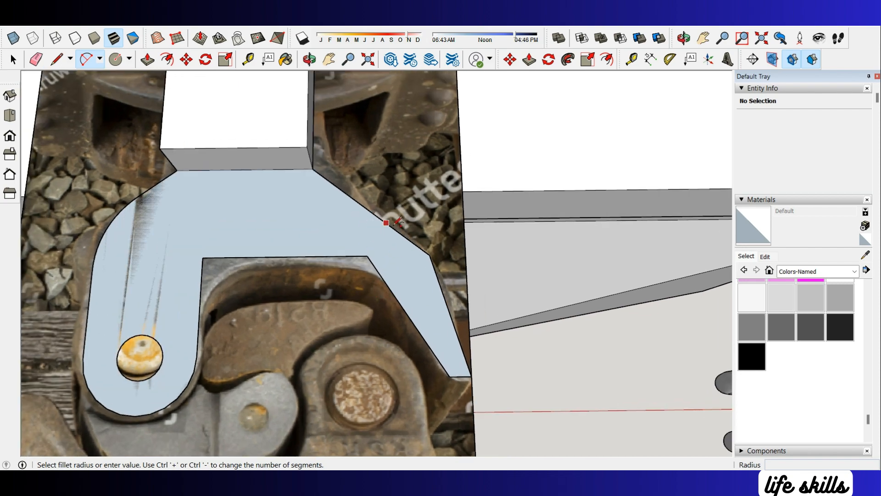
left_click(444, 297)
double_click(396, 228)
Step: Round the two inner corners of the hook opening with tangent arcs matching the photo
scroll(396, 227, "down", 2)
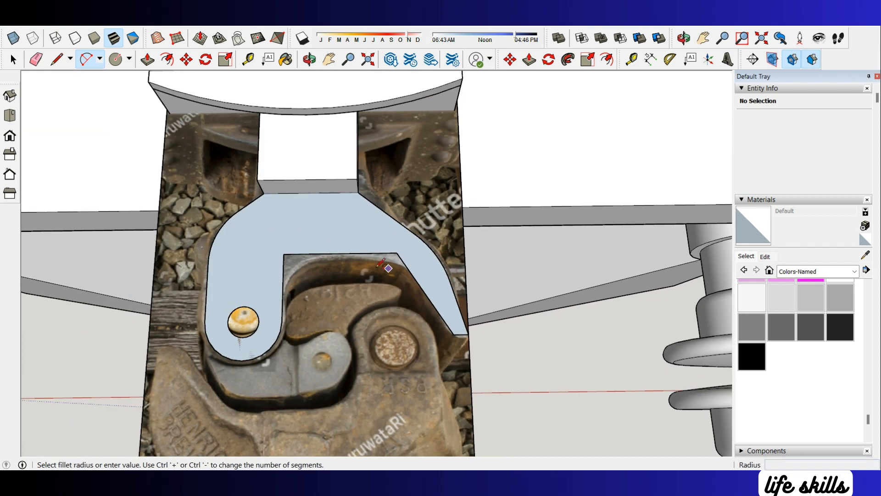
scroll(380, 240, "up", 3)
left_click(333, 250)
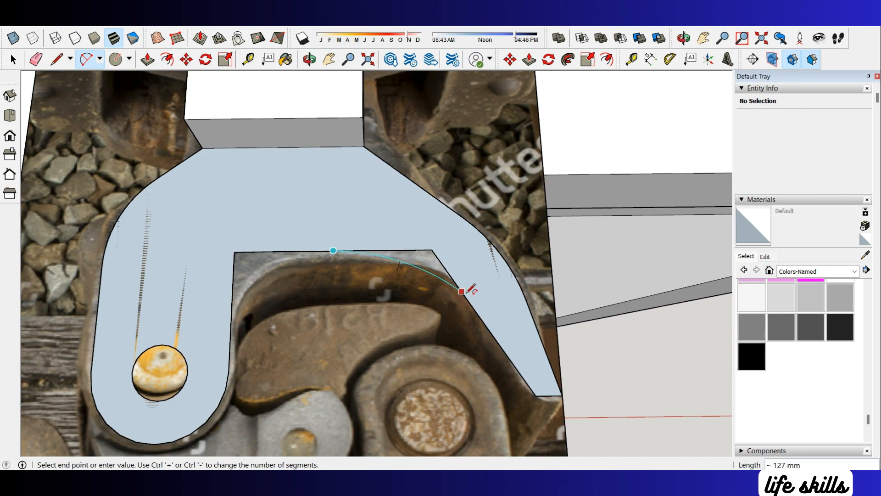
double_click(490, 330)
scroll(404, 257, "down", 2)
scroll(404, 239, "up", 3)
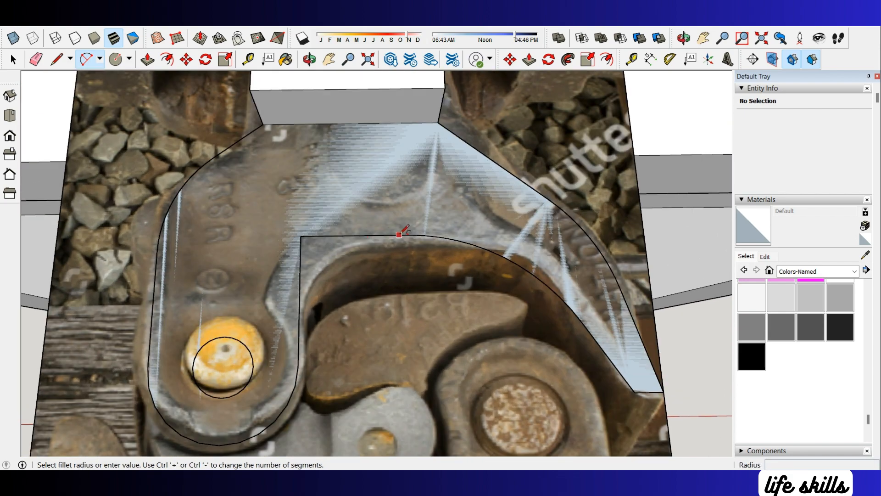
left_click(409, 235)
double_click(299, 339)
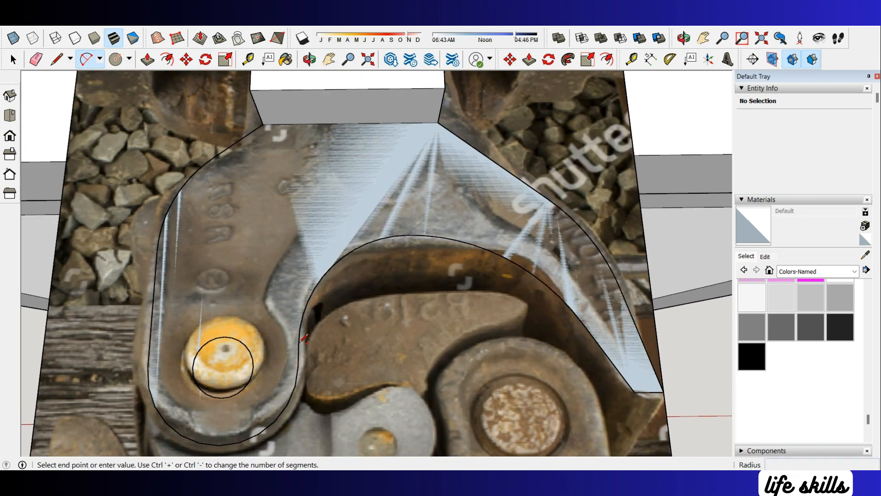
Step: Try to round the hook tip with a circle centred on its short end edge
scroll(404, 276, "down", 2)
scroll(502, 295, "up", 3)
scroll(407, 278, "up", 3)
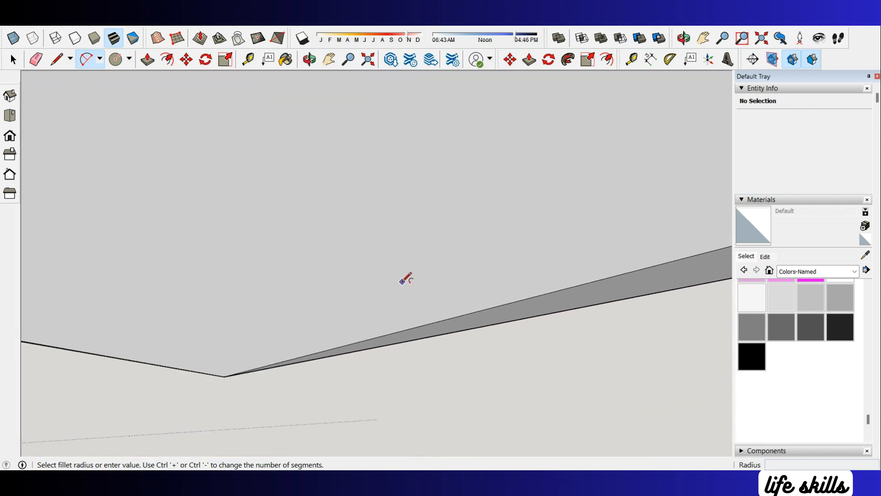
scroll(418, 286, "down", 4)
key("c")
scroll(393, 282, "up", 5)
left_click(387, 282)
left_click(416, 281)
scroll(409, 280, "up", 4)
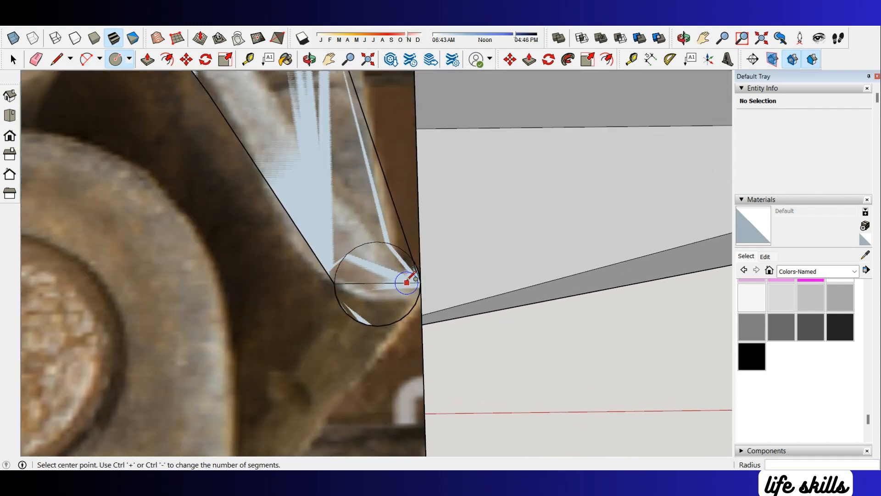
scroll(395, 262, "down", 1)
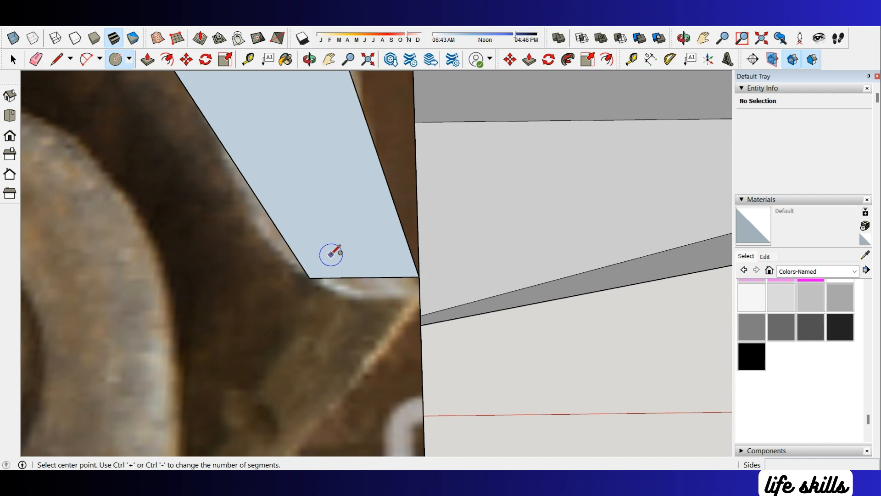
Step: Try to round the hook tip with an arc bulging about 6 mm across its end edge, erasing the straight edge
key("a")
left_click(419, 277)
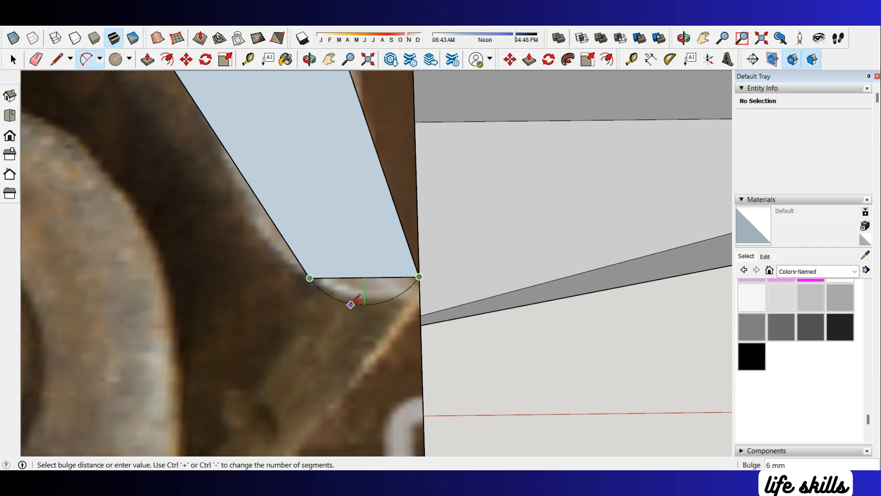
key("e")
left_click(366, 278)
scroll(416, 295, "down", 2)
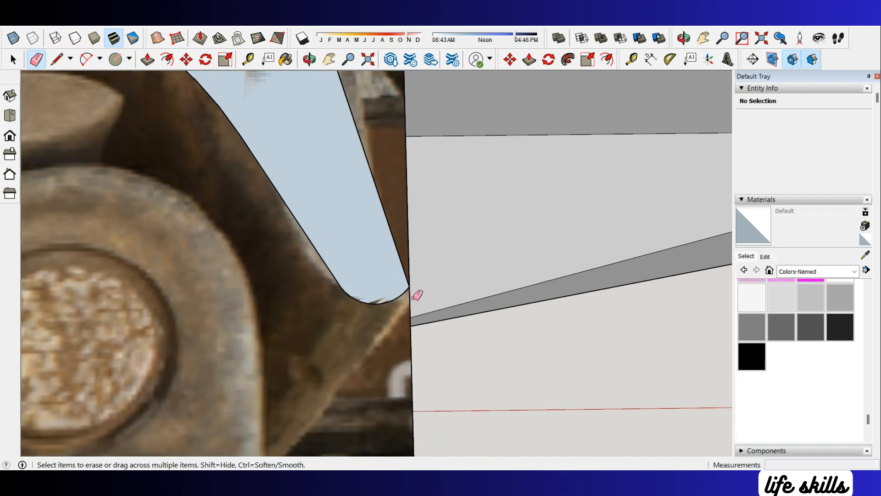
Step: Extend the hook's outer edge past the photo border and end it with a short horizontal tip line, trimming the excess
scroll(417, 296, "up", 9)
scroll(428, 297, "down", 5)
scroll(480, 298, "down", 2)
scroll(490, 308, "up", 5)
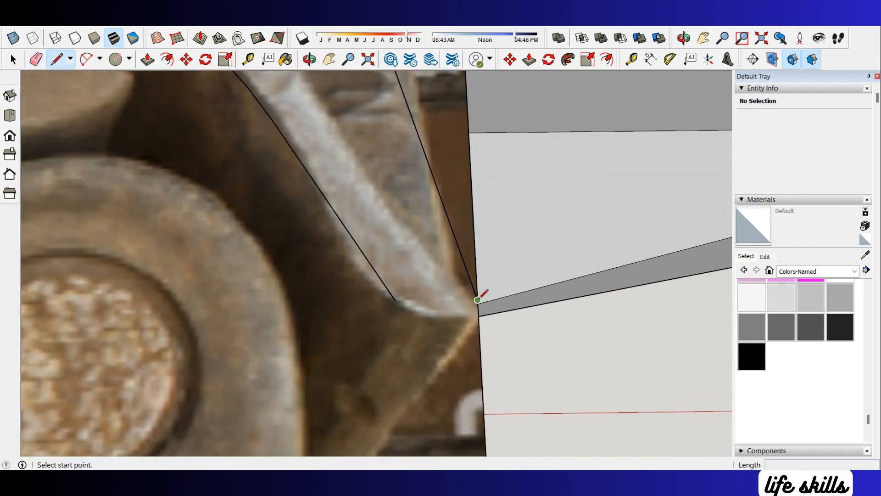
left_click(490, 335)
scroll(459, 318, "up", 1)
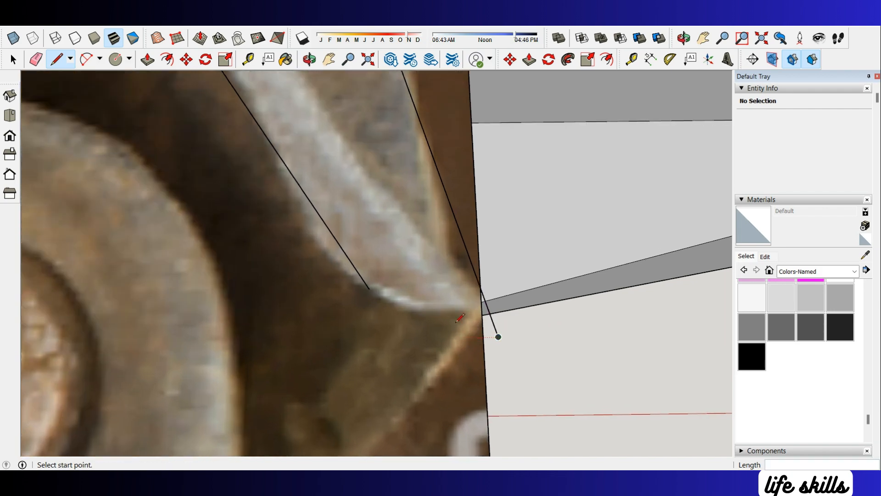
left_click(554, 306)
key("e")
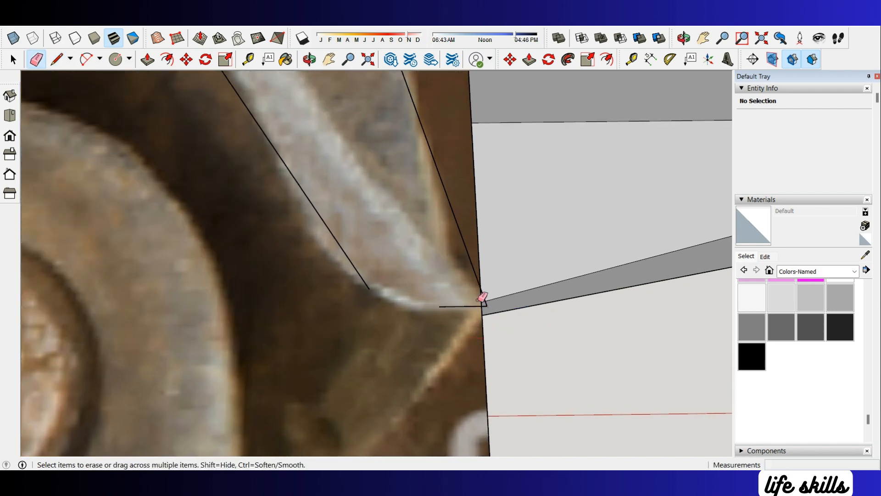
Step: Join the horizontal tip line to the hook's inner edge with a tangent arc and erase the leftover edge stub
key("a")
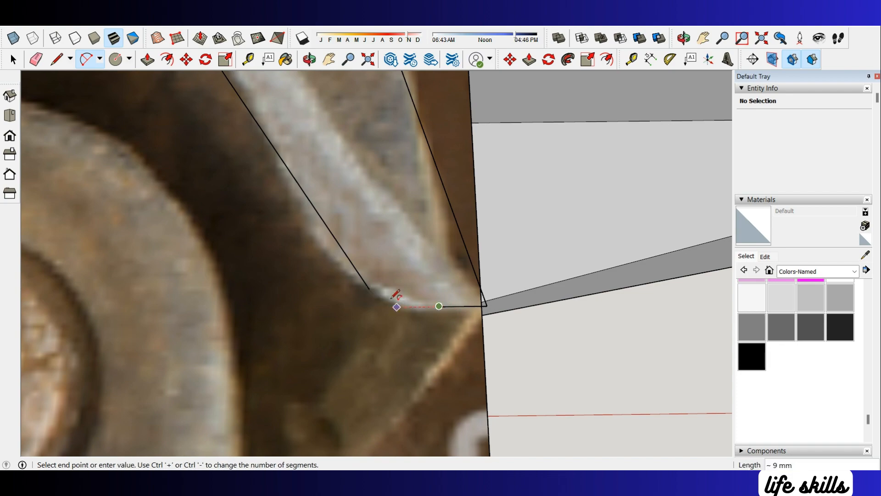
left_click(351, 260)
key("e")
scroll(370, 285, "down", 5)
scroll(531, 357, "up", 8)
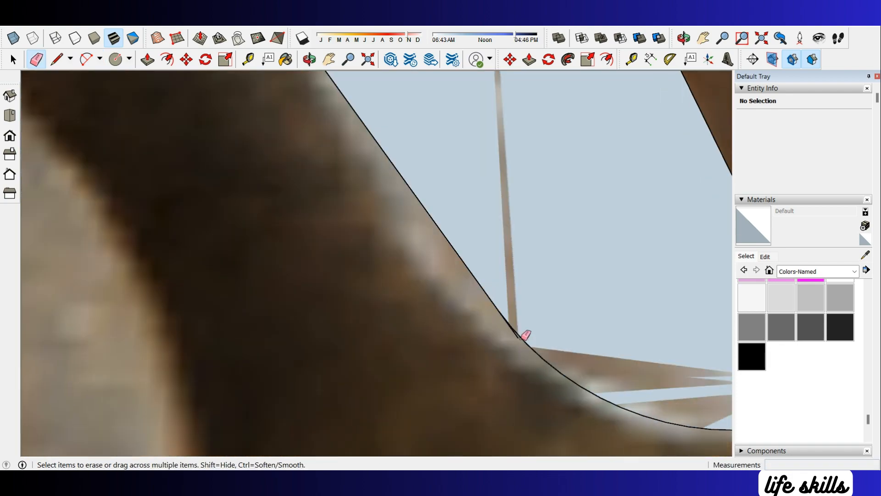
scroll(521, 330, "down", 5)
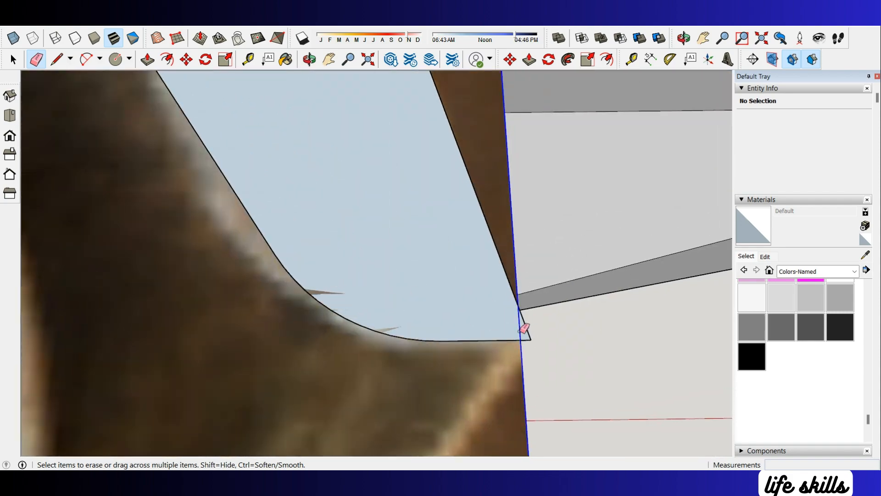
Step: Select the finished coupler head face and make it a group
key("space")
left_click(478, 307)
scroll(579, 365, "down", 12)
scroll(579, 365, "up", 4)
middle_click_drag(571, 364, 462, 348)
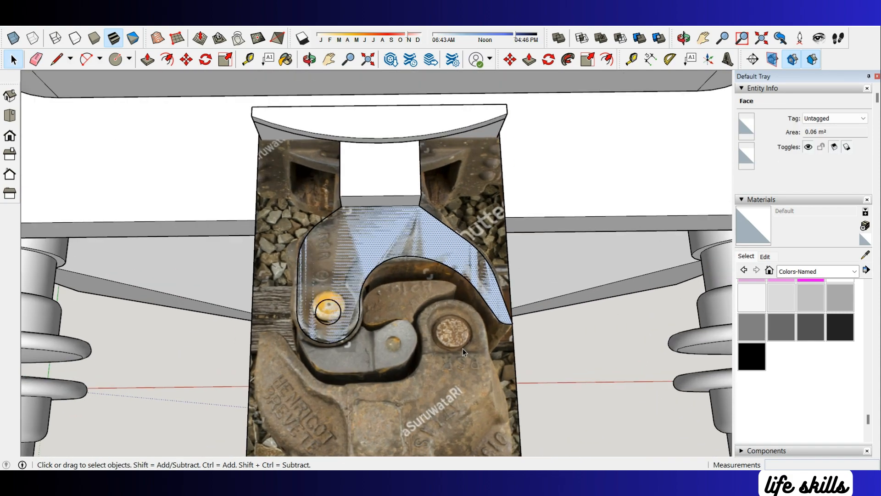
scroll(425, 320, "up", 2)
right_click(336, 251)
left_click(362, 344)
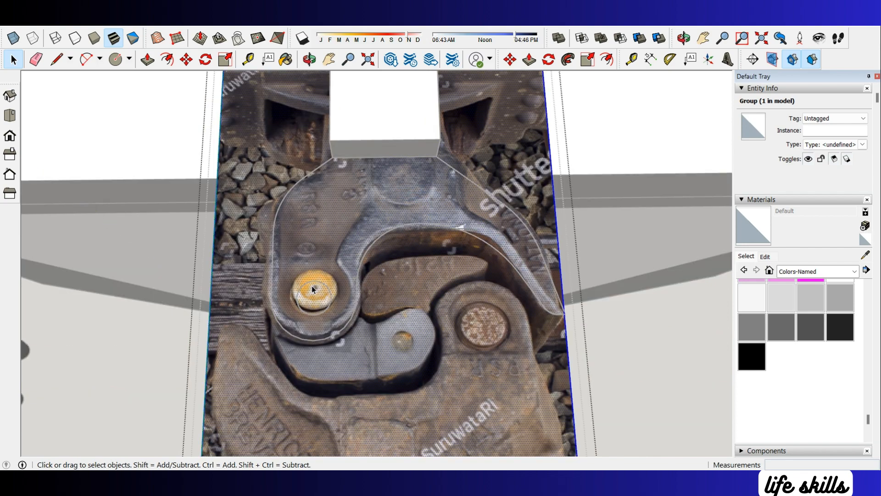
Step: Draw a straight line across the coupler head's lower lobe through the centre of the 25 mm radius circle
double_click(329, 251)
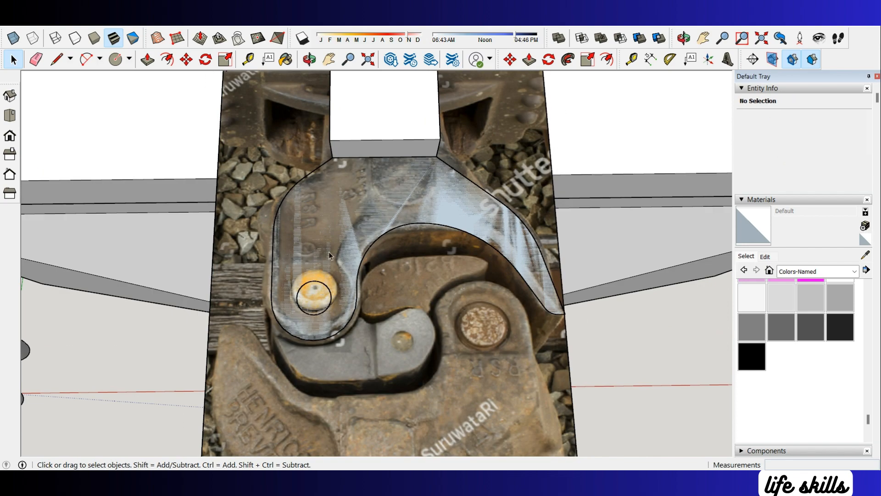
triple_click(329, 251)
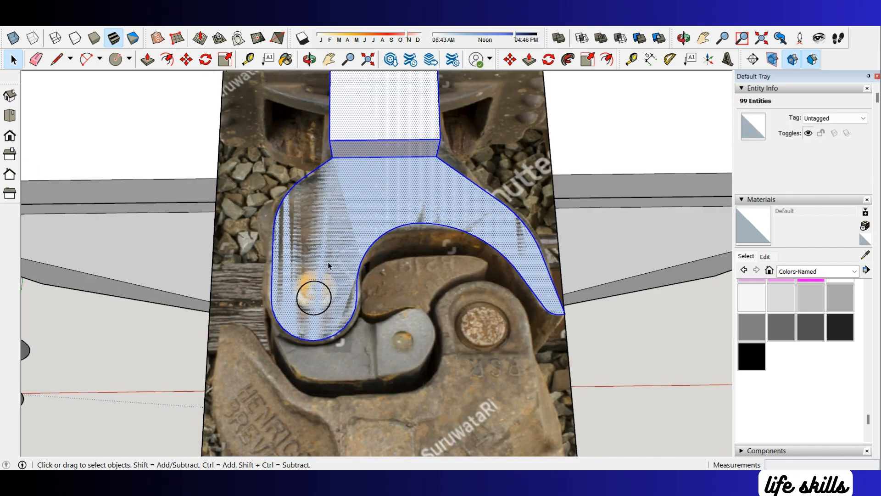
scroll(323, 288, "up", 2)
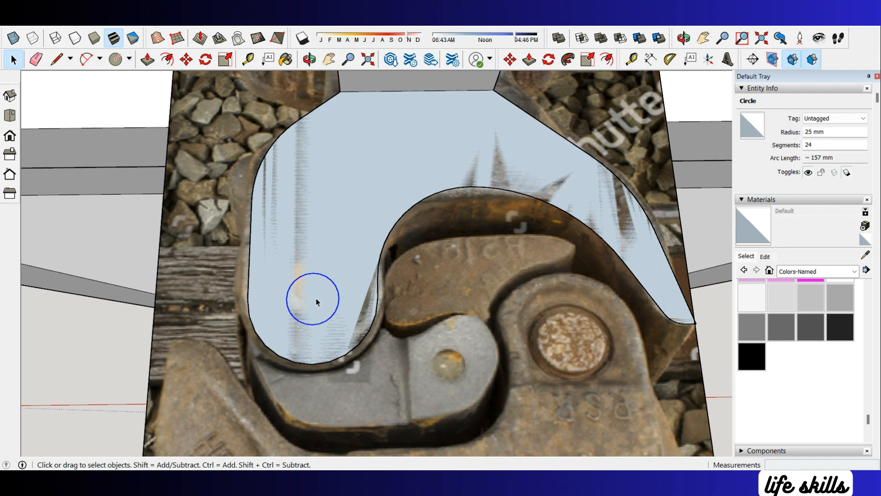
left_click(248, 299)
left_click(378, 297)
key("space")
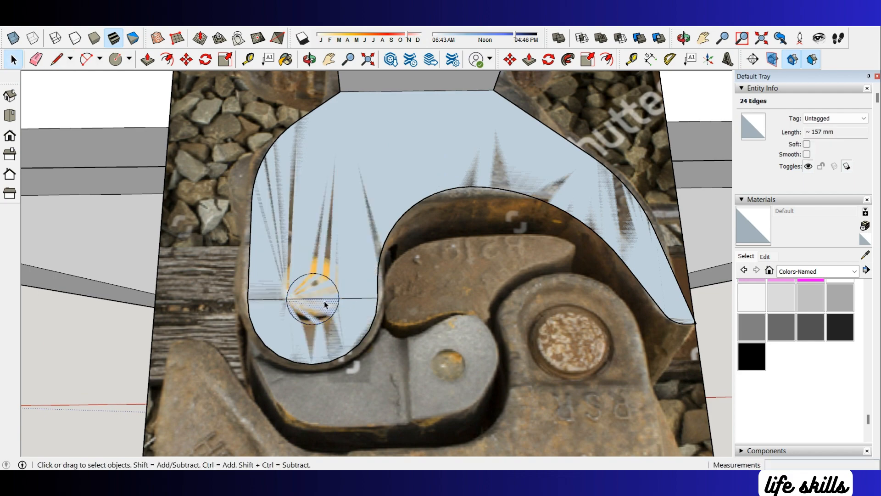
Step: Select the connected coupler head geometry together with the circle and its cross line and make it a group
triple_click(343, 270)
right_click(343, 270)
left_click(405, 157)
scroll(335, 295, "down", 3)
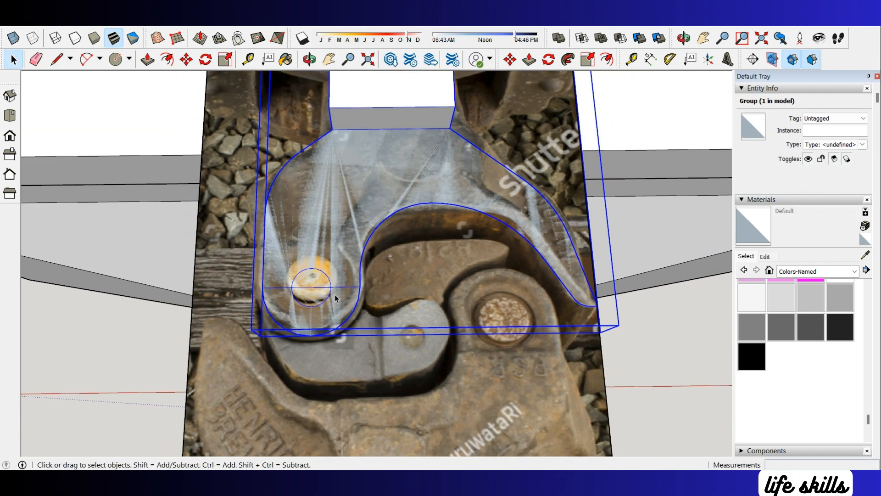
left_click(619, 380)
scroll(528, 353, "down", 2)
scroll(490, 334, "up", 4)
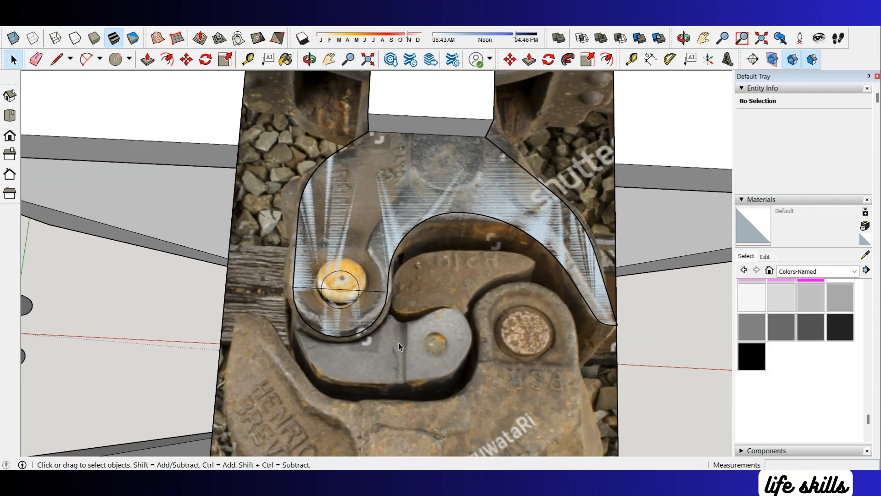
Step: Draw a circle over the rounded end of the photo's knuckle and a larger circle concentric with the pin circle
key("c")
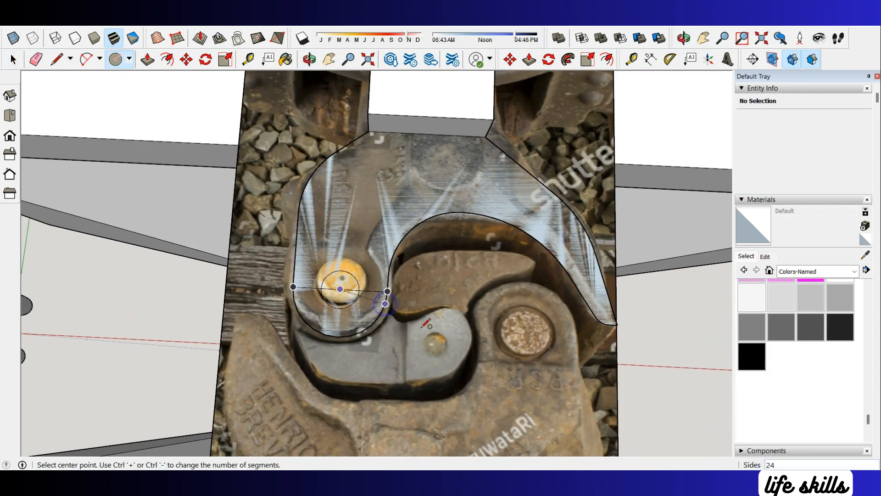
scroll(434, 342, "up", 2)
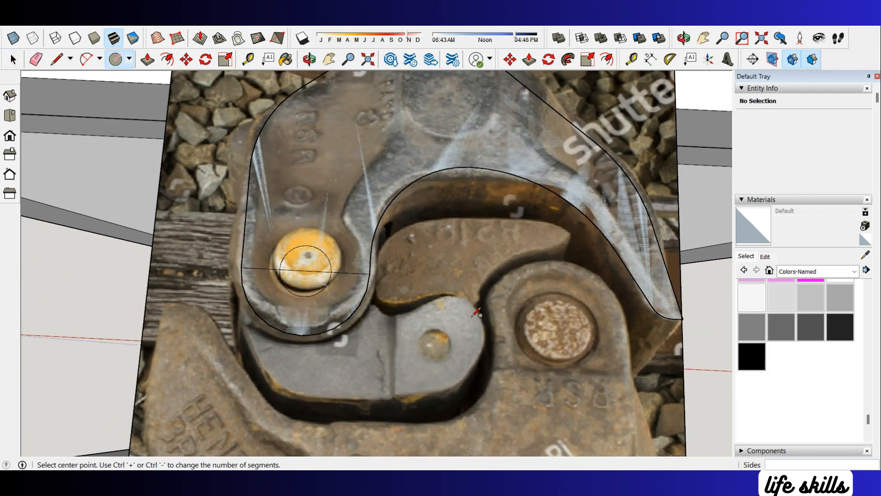
key("space")
key("c")
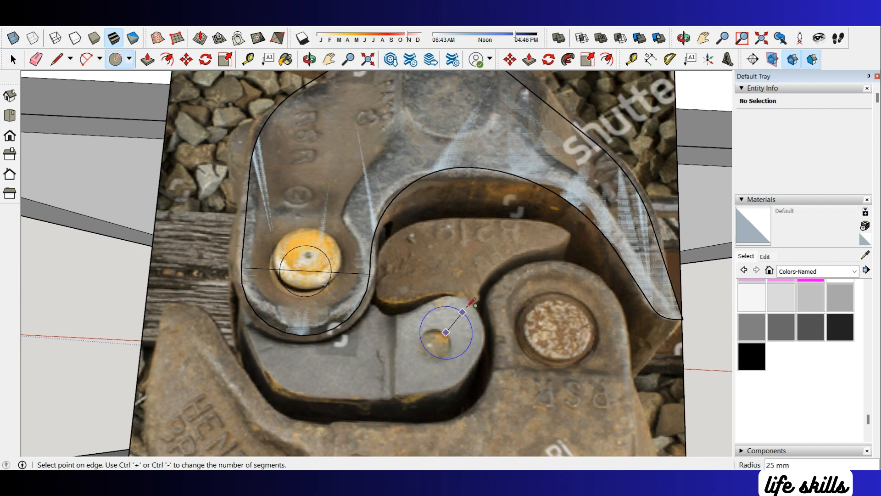
scroll(474, 307, "down", 2)
scroll(455, 374, "up", 2)
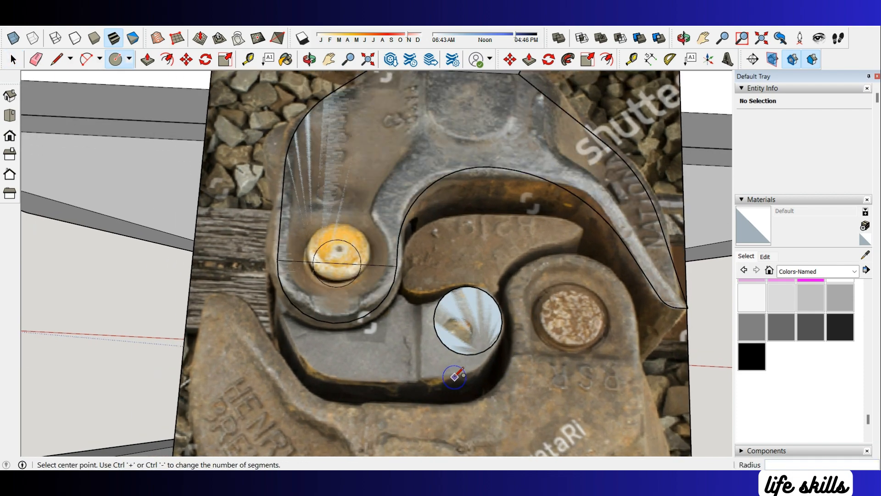
scroll(454, 374, "down", 2)
scroll(365, 276, "up", 2)
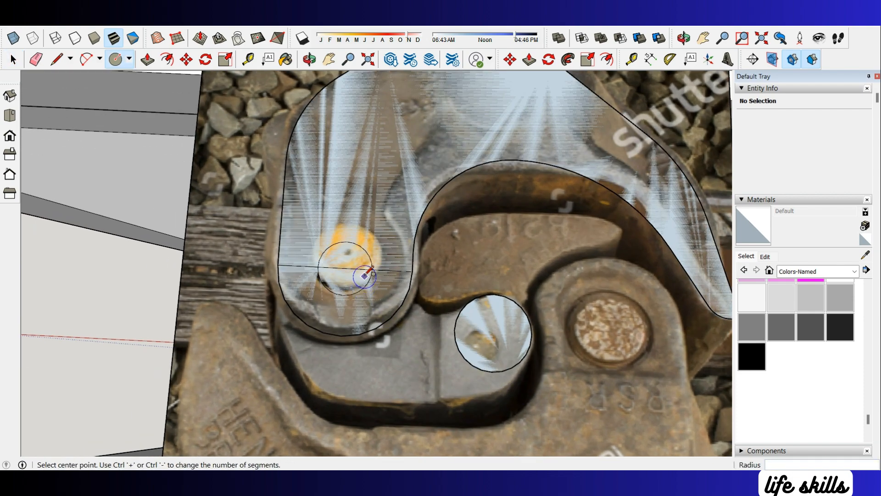
left_click(400, 270)
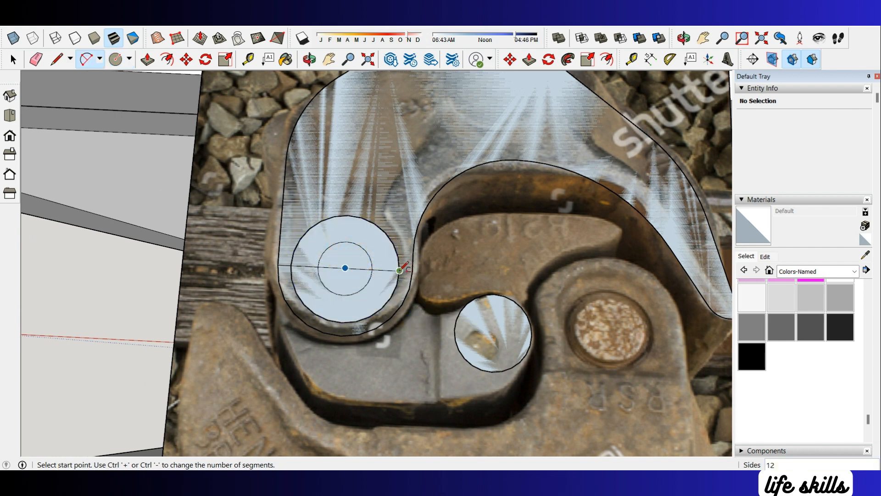
Step: Close the knuckle outline around the two circles with straight edges and arcs that follow the photo
left_click(292, 265)
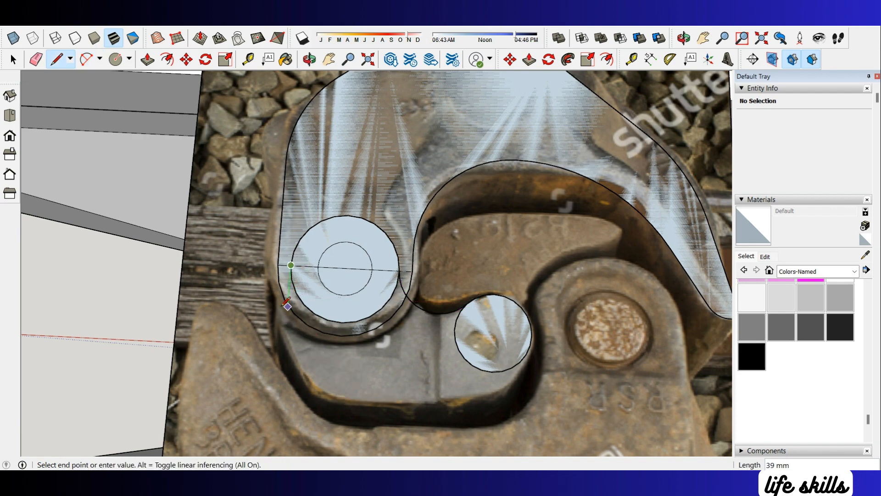
scroll(287, 312, "up", 1)
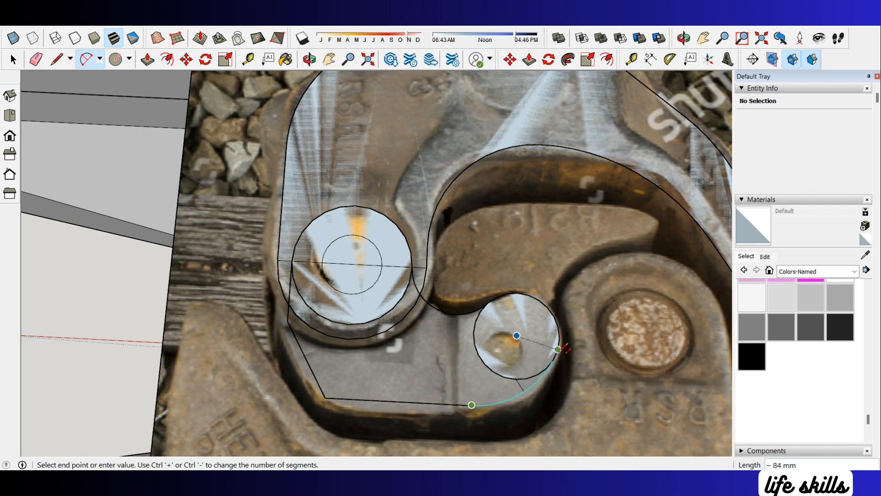
double_click(553, 359)
scroll(551, 360, "down", 3)
scroll(439, 367, "up", 3)
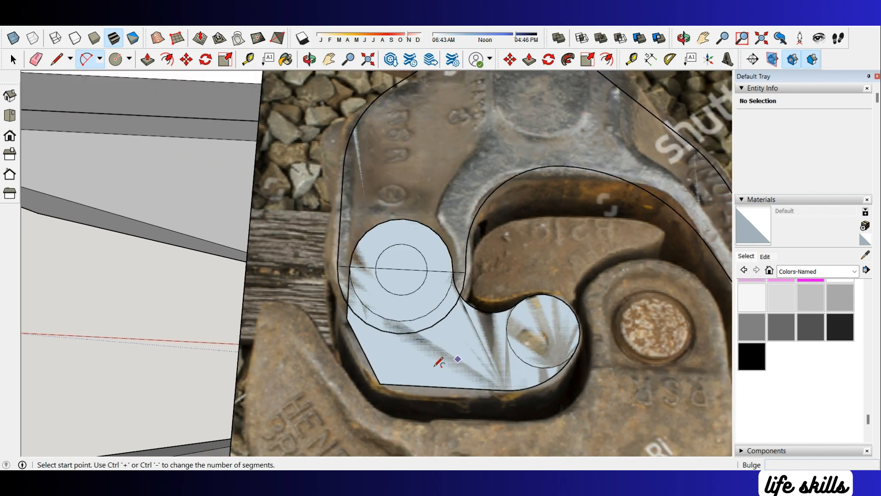
Step: Try to round the knuckle's slanted corner edge with an arc bulging about 4 mm, erasing the adjoining straight edges
key("space")
left_click(441, 387)
scroll(468, 370, "down", 3)
scroll(440, 381, "up", 3)
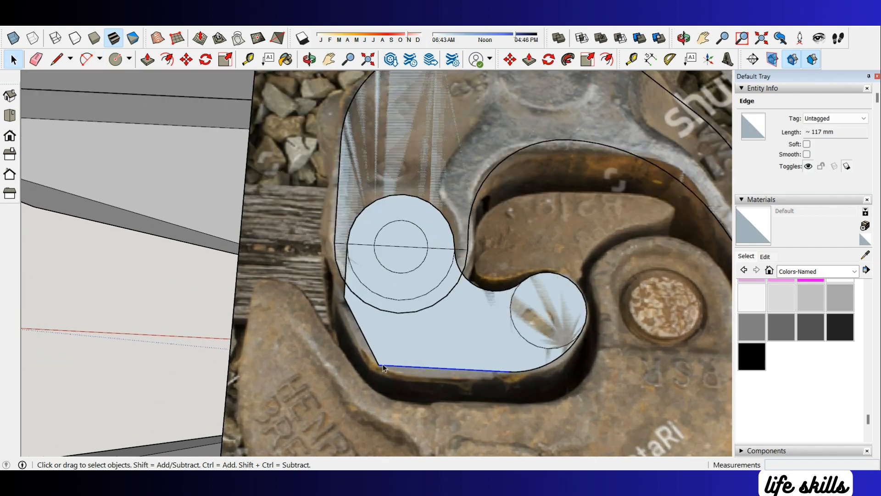
key("a")
left_click(339, 290)
left_click(378, 364)
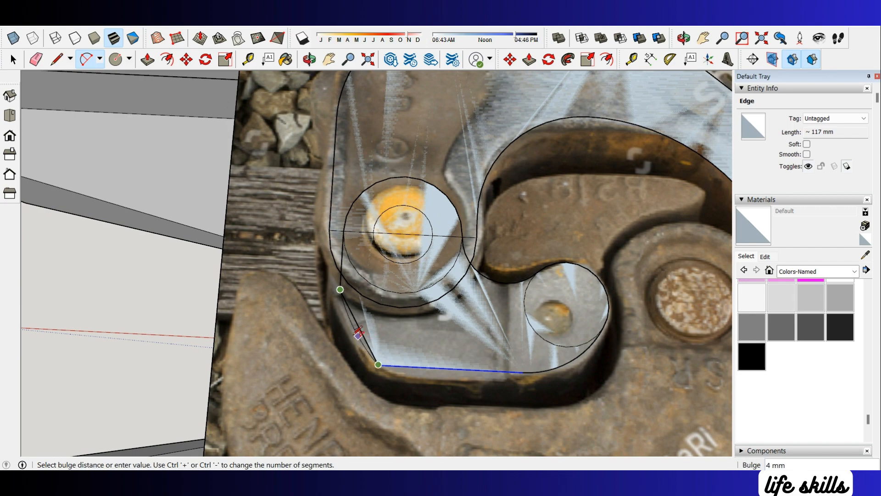
left_click(359, 334)
key("e")
scroll(374, 338, "up", 2)
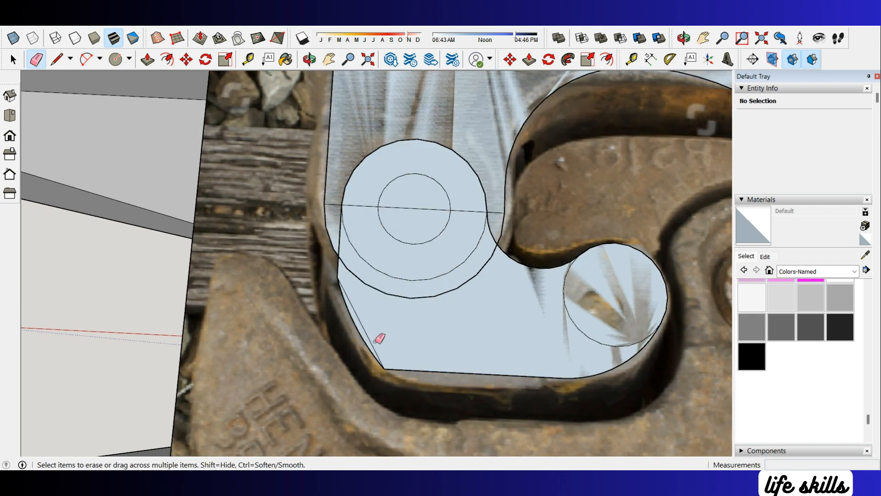
left_click(341, 271)
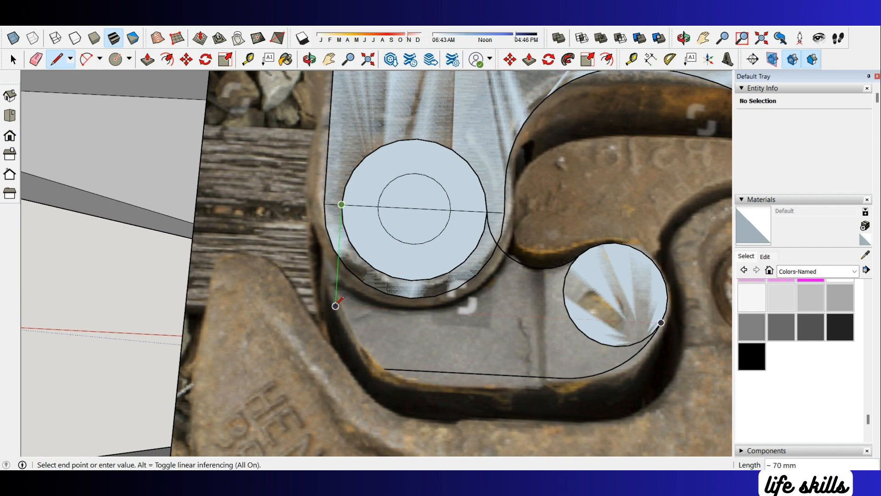
Step: Redraw the knuckle's outer side and slanted corner edges, replacing the slanted edge with an outward arc
left_click(383, 368)
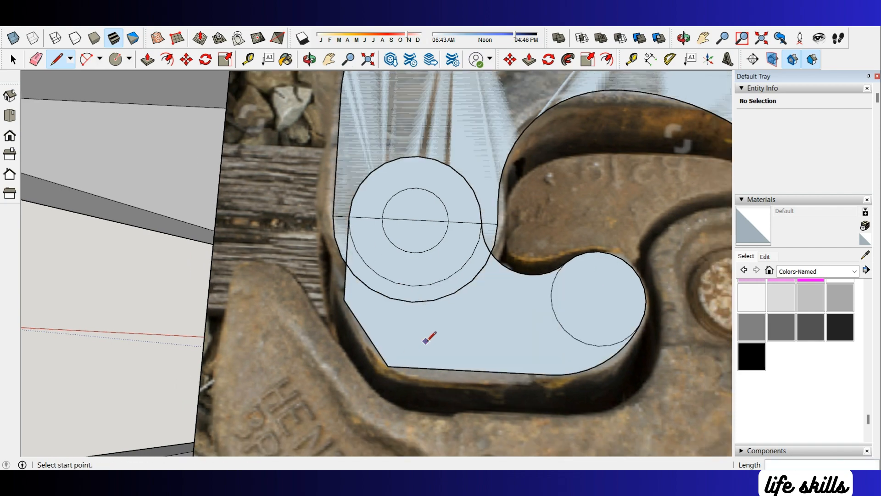
scroll(360, 314, "up", 1)
key("a")
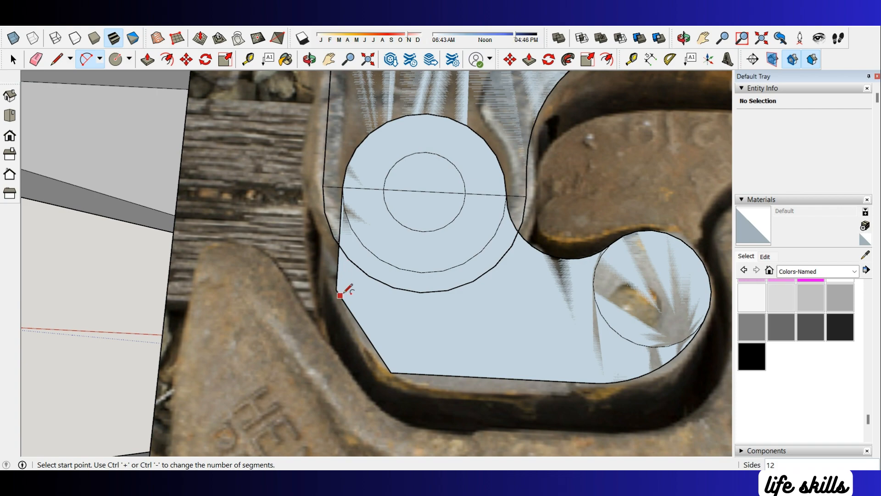
left_click(390, 371)
key("e")
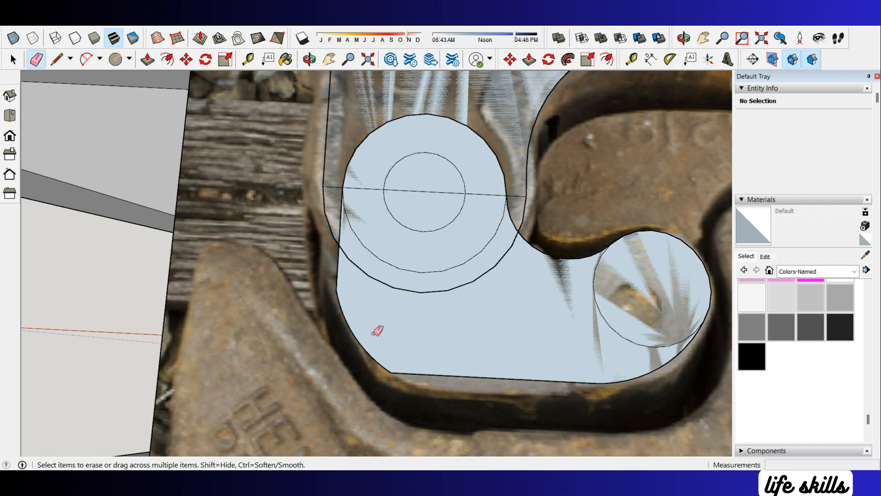
Step: Select the finished knuckle face with its boundary edges and make it a group
scroll(374, 333, "down", 5)
scroll(476, 336, "up", 3)
left_click(454, 334)
key("space")
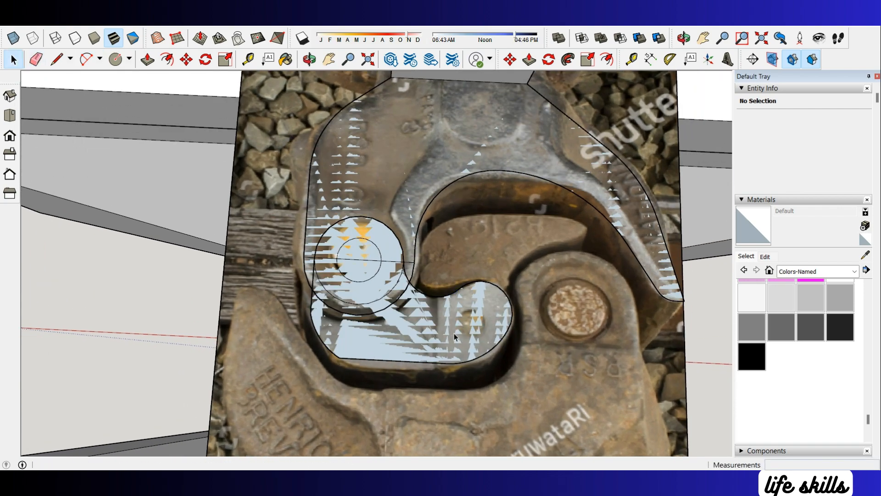
double_click(453, 333)
right_click(454, 333)
left_click(509, 219)
scroll(353, 281, "down", 3)
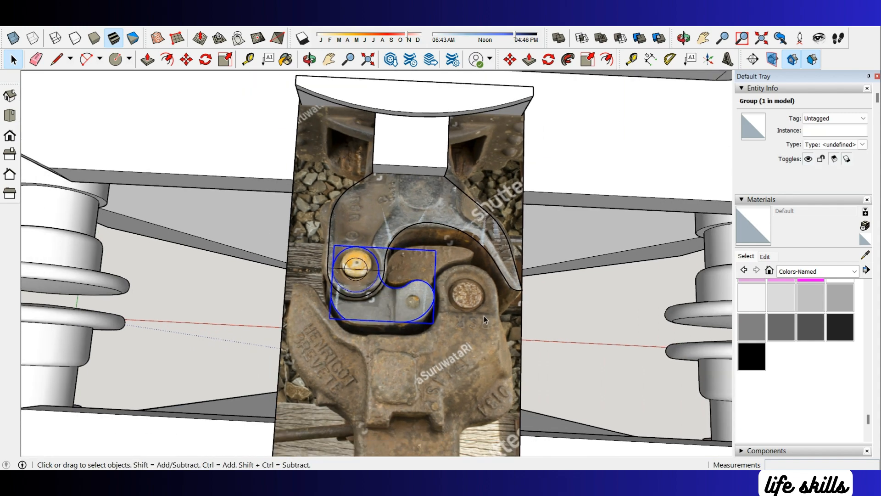
Step: Open the coupler head group for editing and erase the face inside its pin circle
middle_click_drag(478, 317, 508, 188)
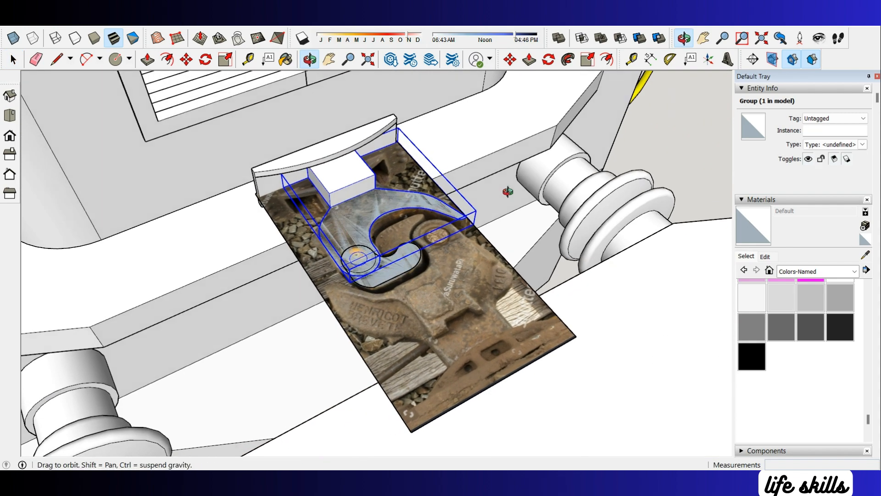
scroll(349, 219, "up", 3)
middle_click_drag(349, 219, 355, 231)
left_click(355, 231)
triple_click(327, 172)
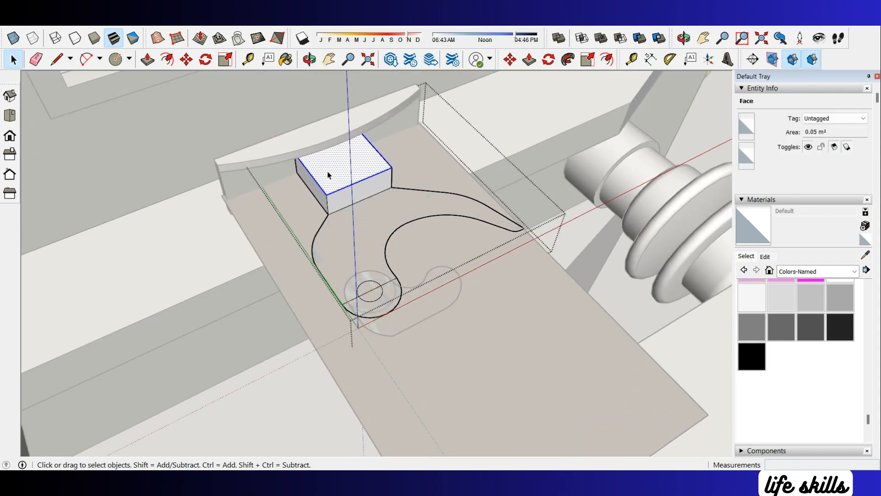
scroll(328, 172, "up", 3)
left_click(364, 253)
double_click(364, 253)
left_click(364, 253)
middle_click_drag(364, 252, 458, 325)
right_click(460, 335)
left_click(488, 197)
Step: Erase the straight line that crosses the coupler head's lobe at the pin hole
key("e")
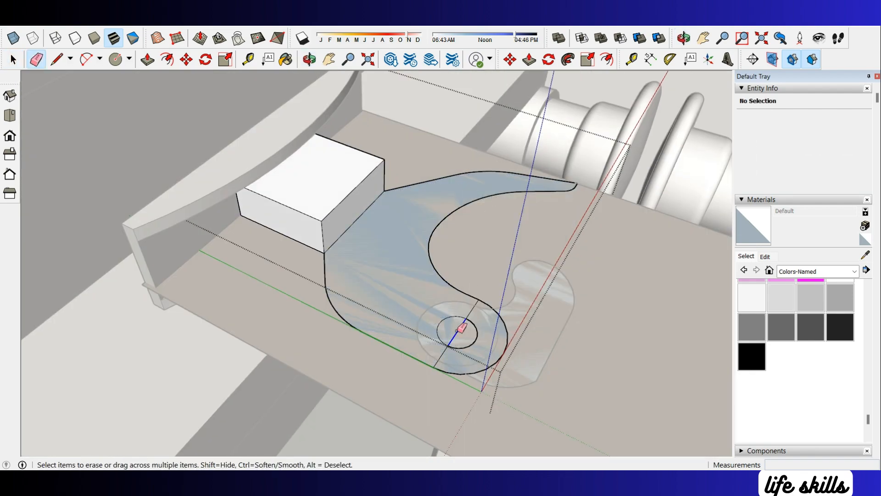
left_click(459, 330)
key("space")
left_click(466, 311)
key("r")
key("e")
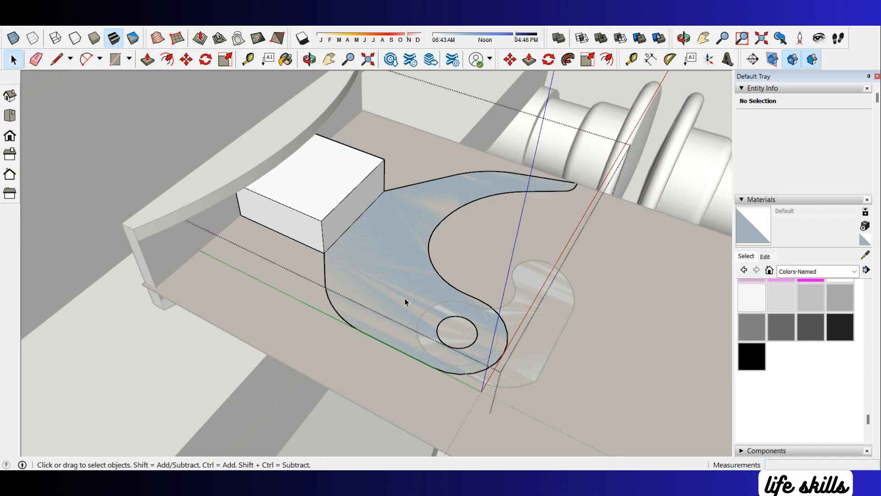
Step: Extrude the coupler head face up flush with the bracket block and erase the seam edges between them
key("p")
left_click_drag(385, 270, 311, 205)
mouse_move(311, 205)
middle_mouse_down()
mouse_move(395, 191)
mouse_move(399, 42)
mouse_move(367, 191)
mouse_move(366, 80)
middle_mouse_up()
key("e")
left_click(348, 196)
left_click(364, 240)
middle_click_drag(363, 241, 404, 367)
key("space")
key("Escape")
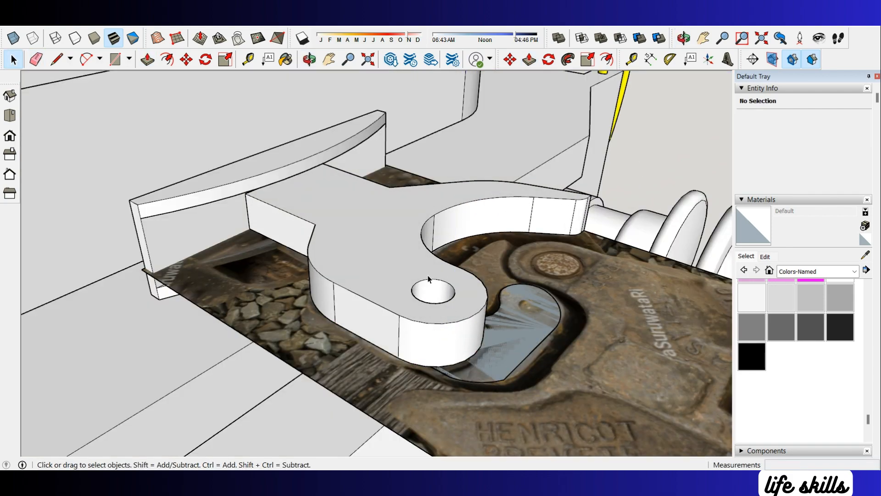
middle_click_drag(428, 278, 448, 321)
left_click(495, 370)
key("p")
key("space")
middle_click_drag(495, 370, 390, 310)
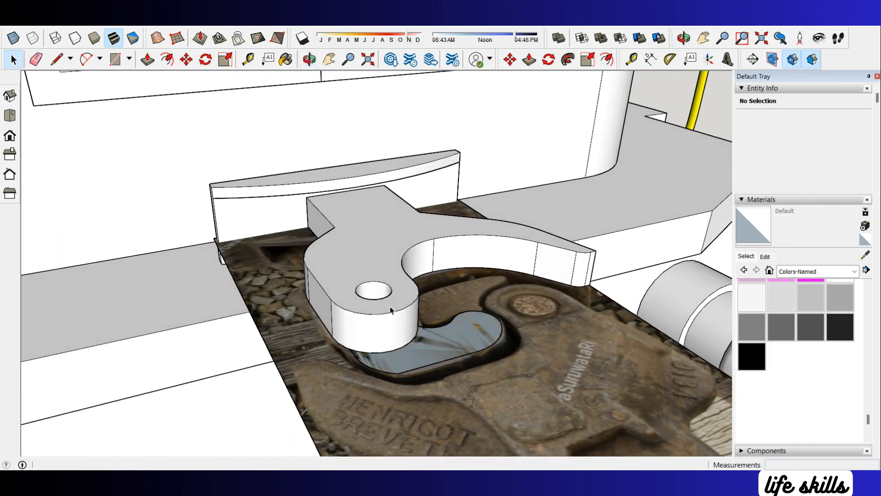
scroll(404, 375, "up", 2)
middle_click_drag(406, 379, 373, 402)
left_click(363, 302)
key("m")
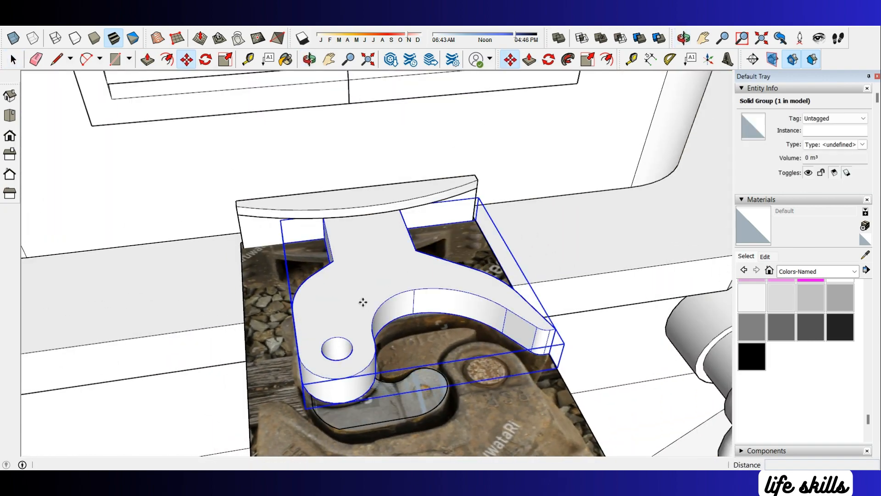
left_click(363, 302)
key("Escape")
Step: Open the knuckle group and extrude its face upward to partway up the coupler head's thickness
middle_click_drag(500, 264, 510, 298)
scroll(472, 354, "up", 2)
key("space")
left_click(471, 352)
double_click(471, 353)
key("p")
left_click(471, 349)
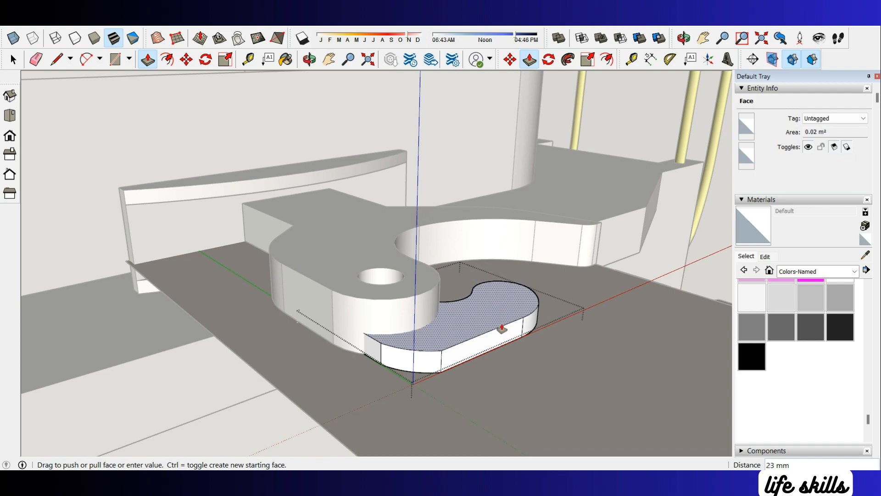
left_click(502, 314)
middle_click_drag(502, 313, 432, 284)
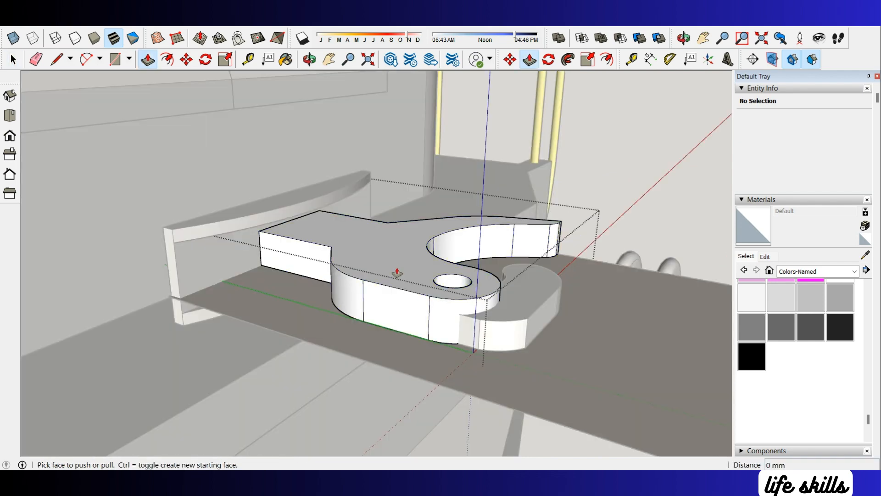
Step: Adjust the coupler head's thickness with Push/Pull, entering a distance of 10 mm
left_click(402, 265)
key("Return")
middle_click_drag(395, 258, 452, 235)
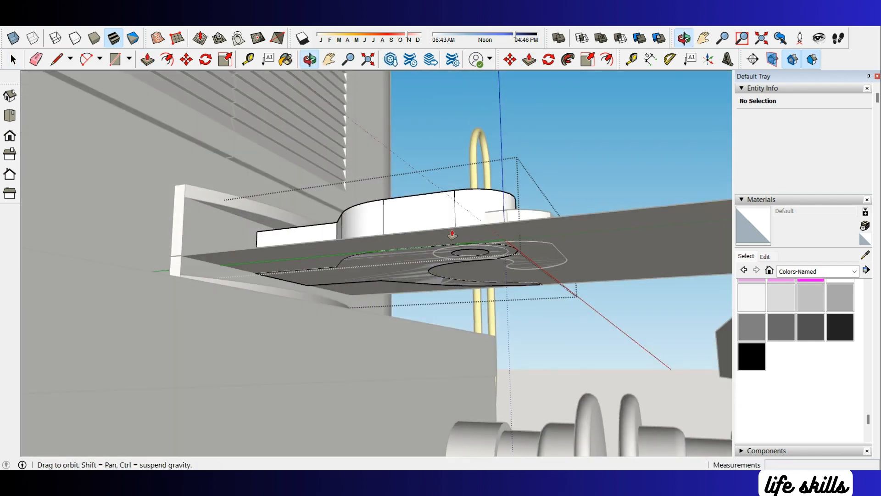
left_click(406, 274)
type("10")
key("Return")
Step: Leave the coupler head group and move the knuckle group vertically, aligning it with the height of the reference photo's corner
middle_click_drag(405, 282, 480, 355)
key("space")
left_click(512, 298)
left_click(493, 325)
key("m")
left_click(486, 323)
key("Up")
left_click(177, 274)
key("space")
right_click(488, 319)
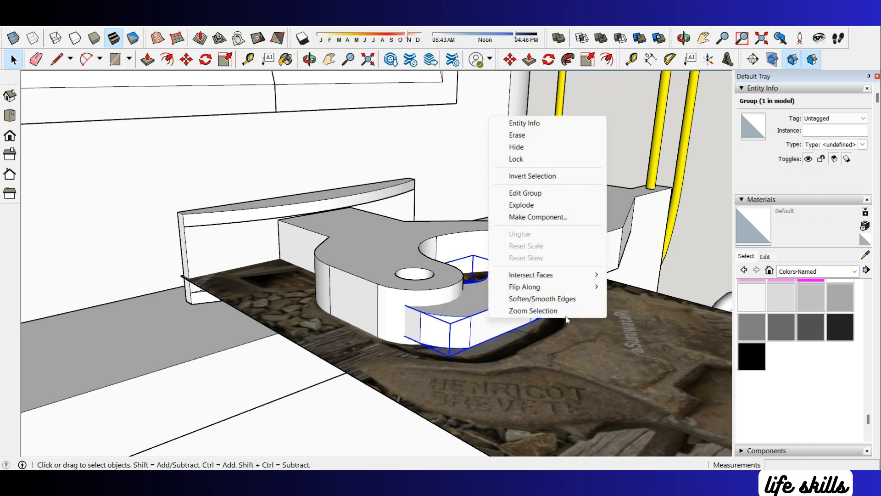
left_click(566, 380)
middle_click_drag(565, 380, 441, 413)
middle_click_drag(400, 372, 495, 409)
scroll(459, 353, "up", 2)
middle_click_drag(452, 353, 469, 335)
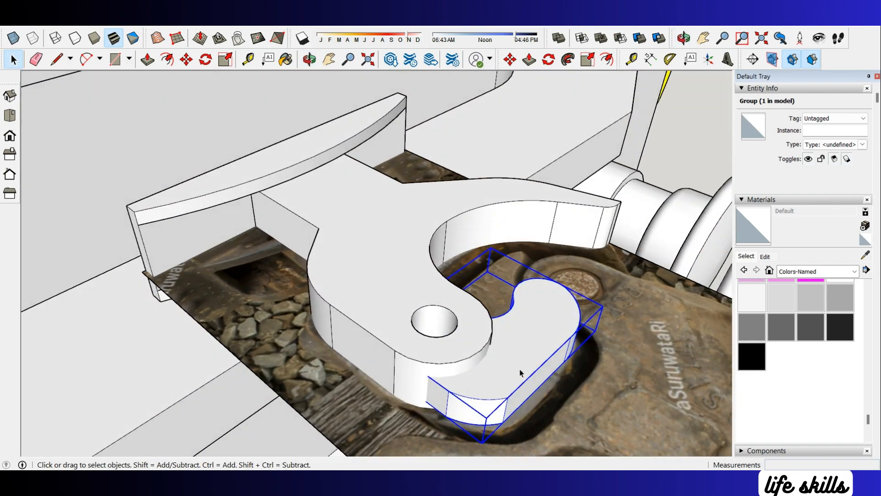
key("m")
left_click(514, 382)
key("Escape")
middle_click_drag(615, 324, 381, 349)
scroll(455, 319, "up", 2)
key("space")
double_click(458, 315)
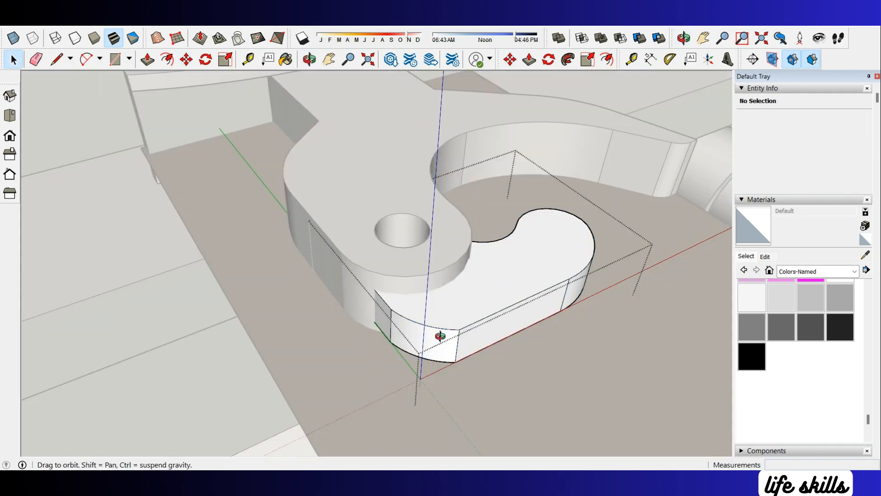
middle_click_drag(439, 336, 511, 272)
key("p")
left_click(408, 303)
key("Escape")
key("space")
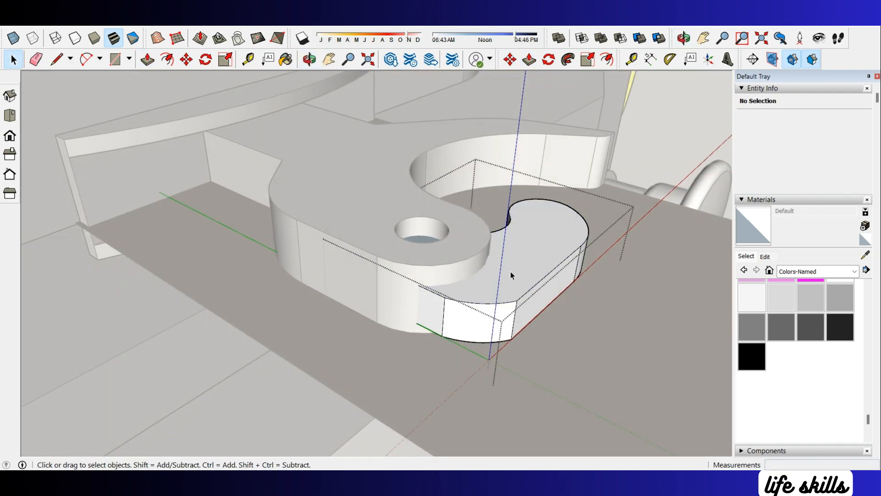
key("Escape")
left_click(509, 274)
key("m")
left_click(516, 279)
key("Escape")
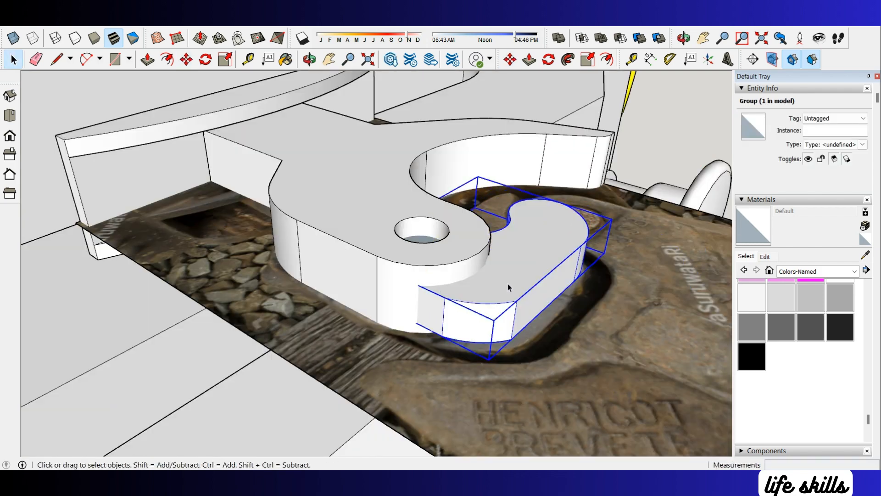
Step: Move the knuckle group straight out to the side, clear of the coupler head and the reference photo
scroll(509, 287, "down", 5)
middle_click_drag(422, 280, 318, 321)
key("m")
left_click(319, 325)
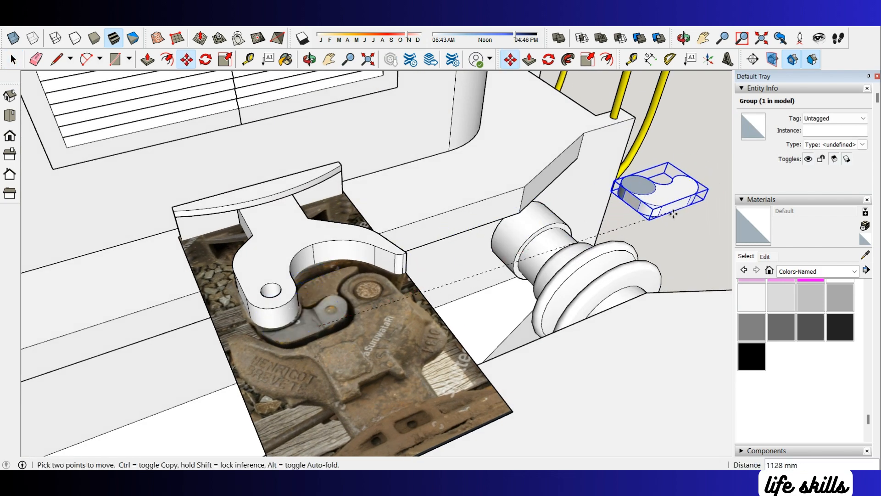
type("0")
key("Return")
key("space")
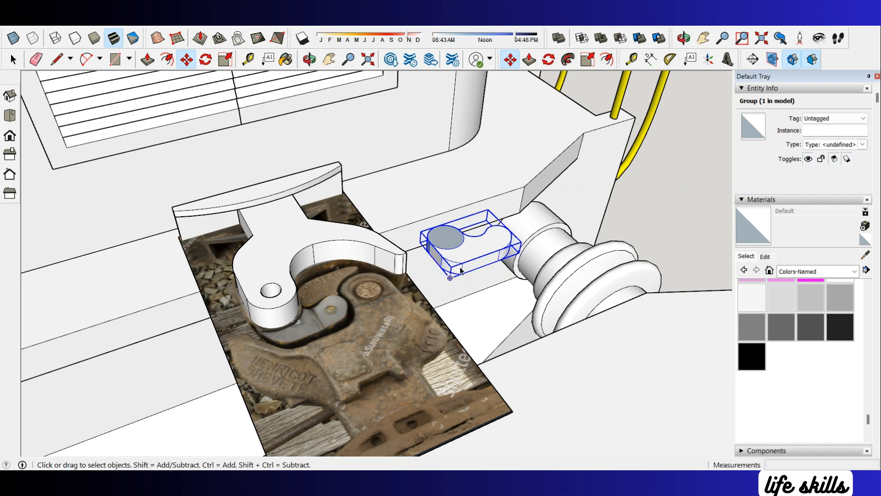
Step: Open the knuckle group and repair its faces, erasing stray edges to turn it into a closed solid
scroll(464, 243, "up", 5)
double_click(449, 279)
key("r")
left_click(461, 277)
key("e")
left_click_drag(457, 278, 438, 299)
mouse_move(442, 297)
middle_mouse_down()
mouse_move(454, 235)
mouse_move(447, 240)
mouse_move(478, 152)
mouse_move(560, 246)
mouse_move(580, 362)
mouse_move(567, 399)
middle_mouse_up()
left_click(550, 242)
key("space")
key("space")
right_click(417, 281)
left_click(459, 390)
Step: Move the knuckle group 500 mm back into its place inside the coupler head
middle_click_drag(528, 363, 510, 338)
key("m")
left_click(580, 347)
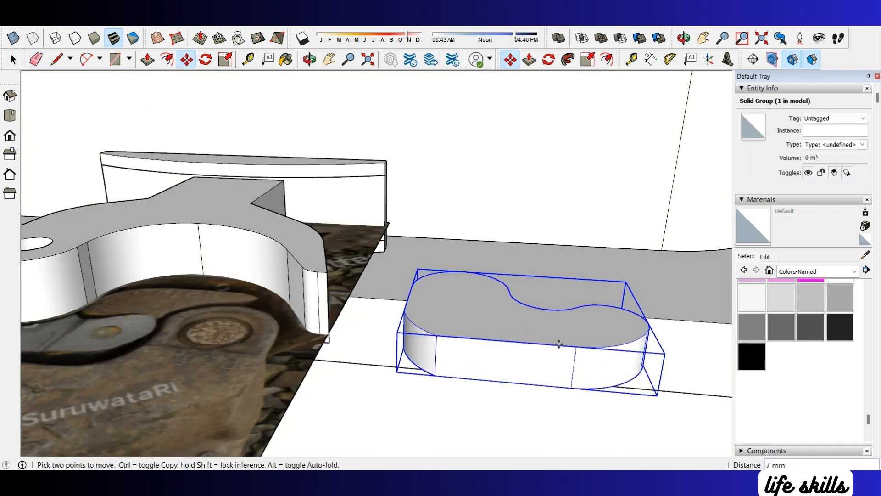
type("500")
key("Return")
Step: Draw a narrow rectangle on the photo plane beside the coupler head's lobe and extrude it up about 47 mm
scroll(574, 345, "down", 2)
middle_click_drag(294, 293, 473, 298)
key("space")
left_click(373, 309)
middle_click_drag(374, 309, 446, 325)
scroll(445, 325, "up", 2)
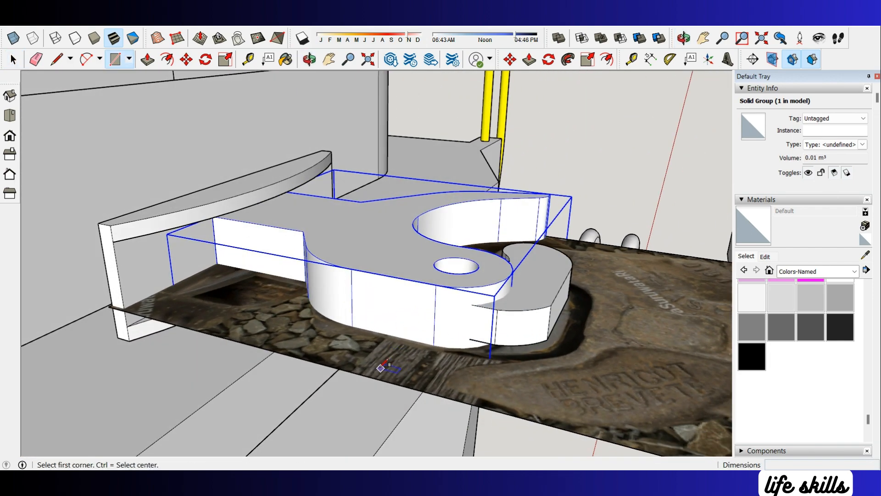
left_click(531, 387)
key("space")
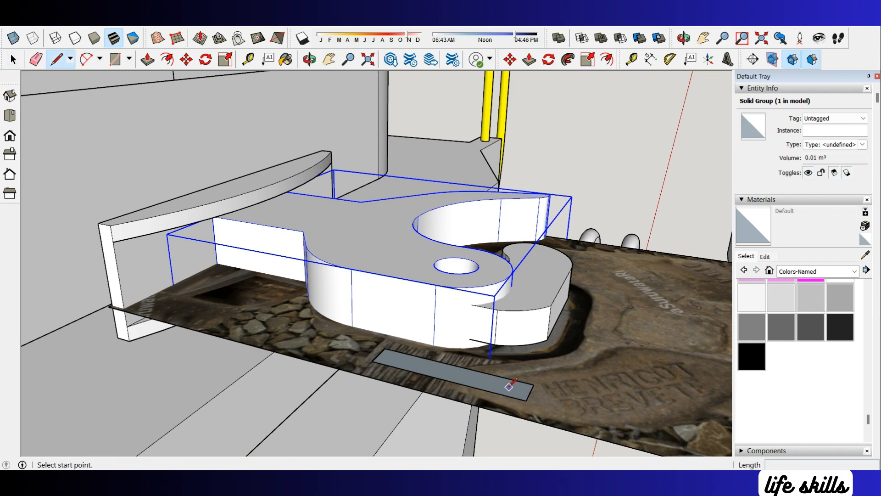
key("p")
left_click(510, 387)
left_click(532, 394)
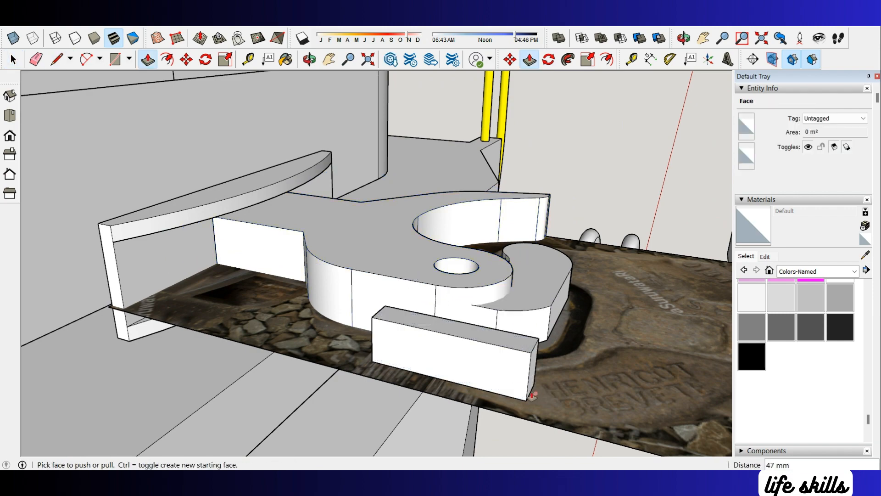
Step: Trim the block's height by 10 mm with Push/Pull
middle_click_drag(532, 395, 500, 351)
left_click(557, 316)
key("Escape")
left_click(528, 296)
left_click(547, 335)
Step: Lengthen the block and pull its inner side face through the coupler head's lobe so it spans the knuckle area
middle_click_drag(362, 317, 393, 314)
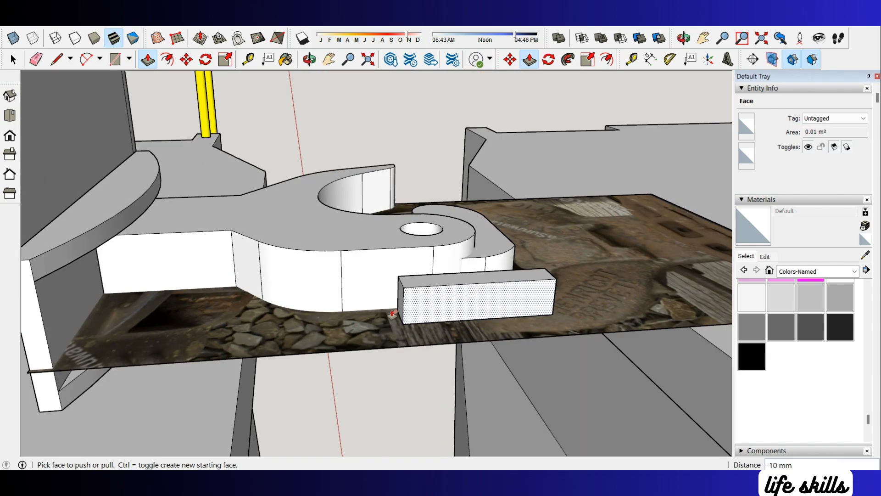
left_click(393, 313)
middle_click_drag(371, 272, 217, 283)
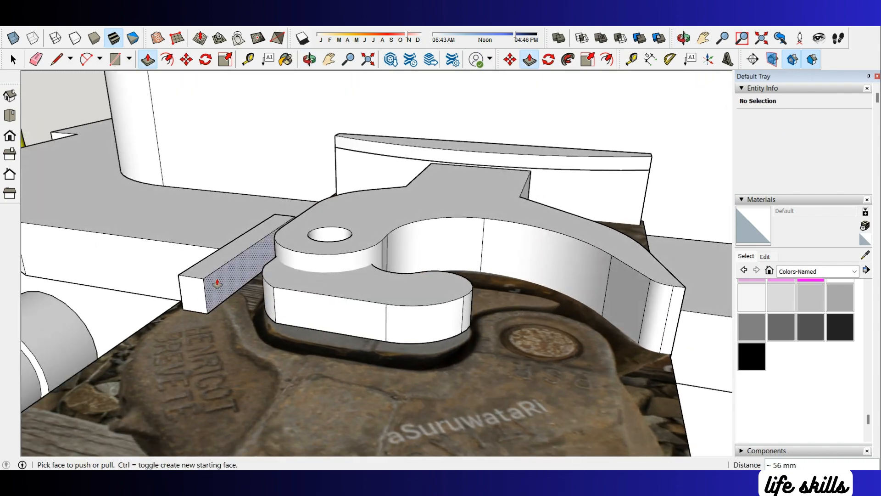
left_click(217, 280)
middle_click_drag(418, 314, 321, 286)
left_click(391, 335)
left_click(410, 330)
Step: Select all connected geometry of the cutting block and make it a group
key("space")
triple_click(321, 285)
right_click(322, 286)
left_click(360, 381)
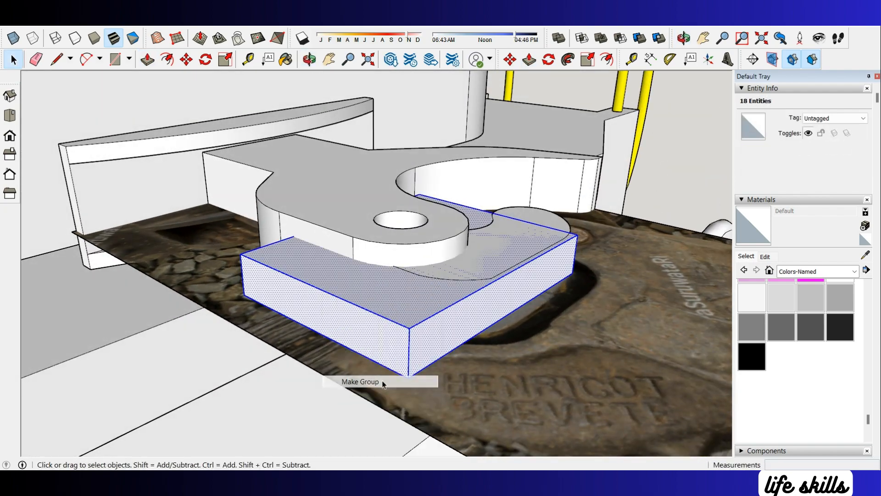
Step: Subtract the block group from the coupler head to cut a slot for the knuckle in its lobe
left_click(325, 216)
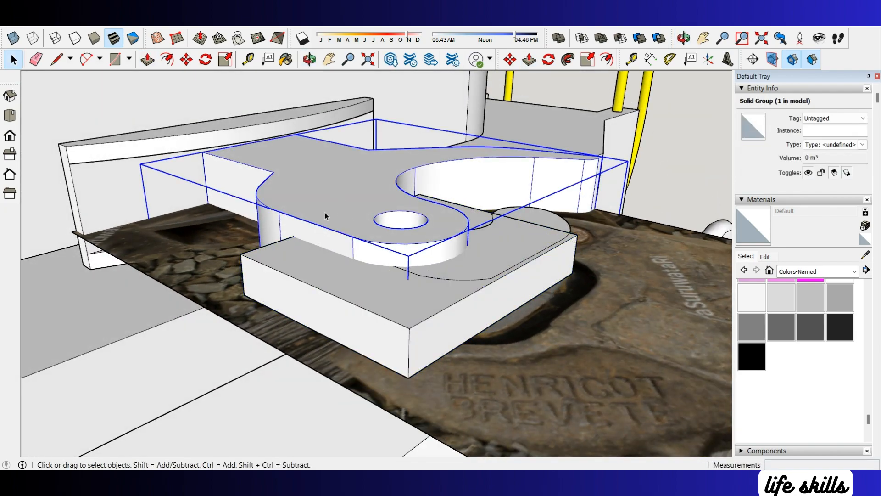
left_click(620, 38)
left_click(421, 294)
left_click(422, 294)
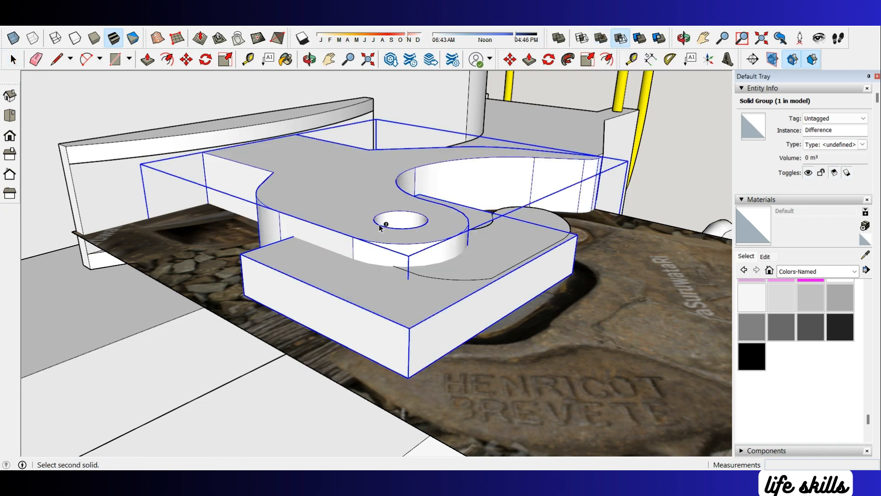
left_click(355, 210)
middle_click_drag(452, 223, 486, 343)
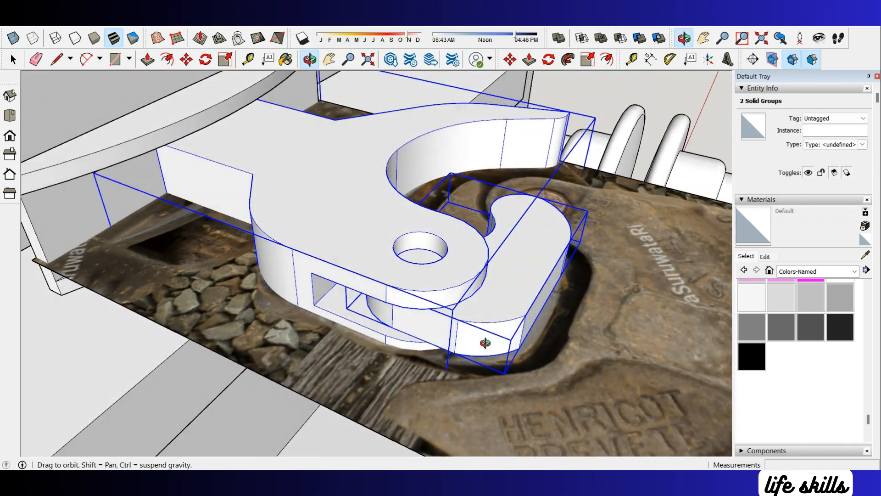
Step: Open the knuckle group and draw a circle of 25 mm radius on its top face, matching the coupler head's pin hole
scroll(485, 343, "up", 1)
double_click(531, 278)
middle_click_drag(531, 277, 372, 315)
scroll(371, 315, "up", 2)
left_click(371, 315)
key("c")
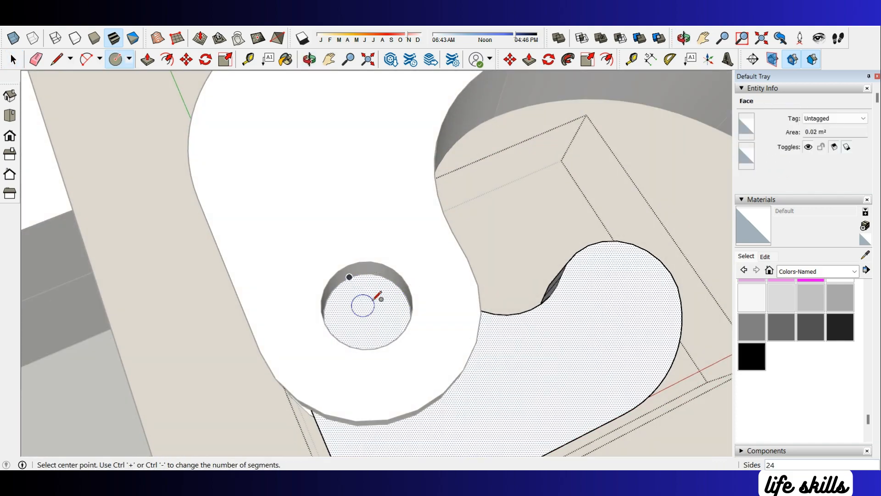
left_click(377, 297)
mouse_move(390, 291)
middle_mouse_down()
mouse_move(310, 354)
mouse_move(390, 309)
mouse_move(542, 157)
mouse_move(618, 158)
mouse_move(374, 335)
mouse_move(444, 274)
middle_mouse_up()
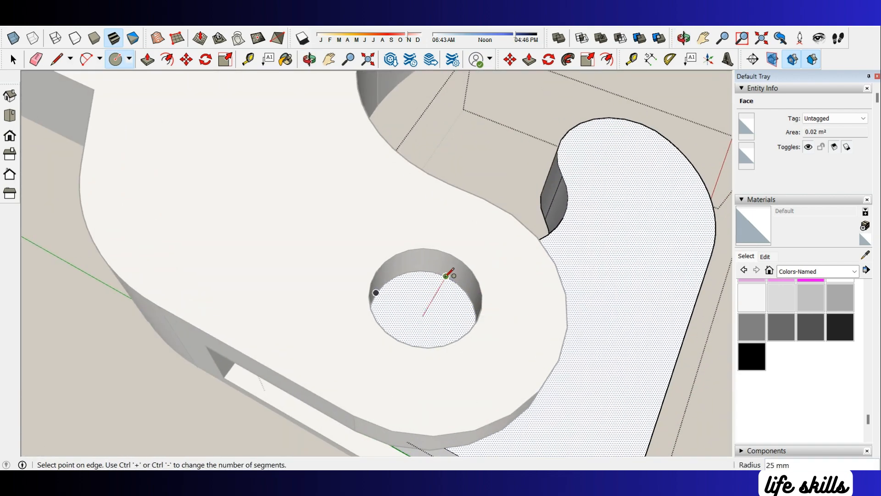
left_click(446, 276)
Step: Push the circle down through the knuckle to cut its pin hole and leave the group
key("space")
key("p")
left_click(421, 314)
key("Escape")
middle_click_drag(464, 367, 438, 284)
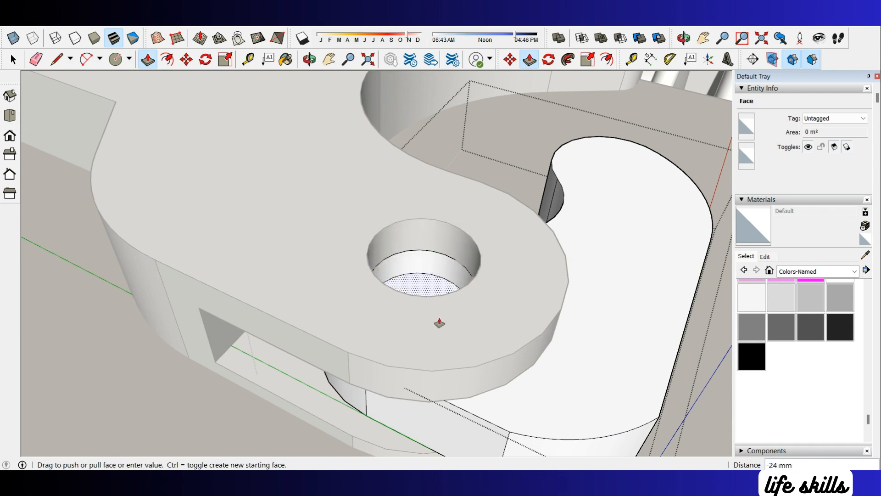
middle_click_drag(439, 323, 537, 299)
left_click(569, 331)
middle_click_drag(569, 331, 354, 309)
key("space")
scroll(539, 314, "down", 2)
key("Escape")
Step: Draw a circle over the coupler head's pin hole, extrude it into a pin protruding above the head, and group it
scroll(376, 308, "down", 1)
key("c")
scroll(389, 280, "up", 2)
middle_click_drag(389, 279, 439, 318)
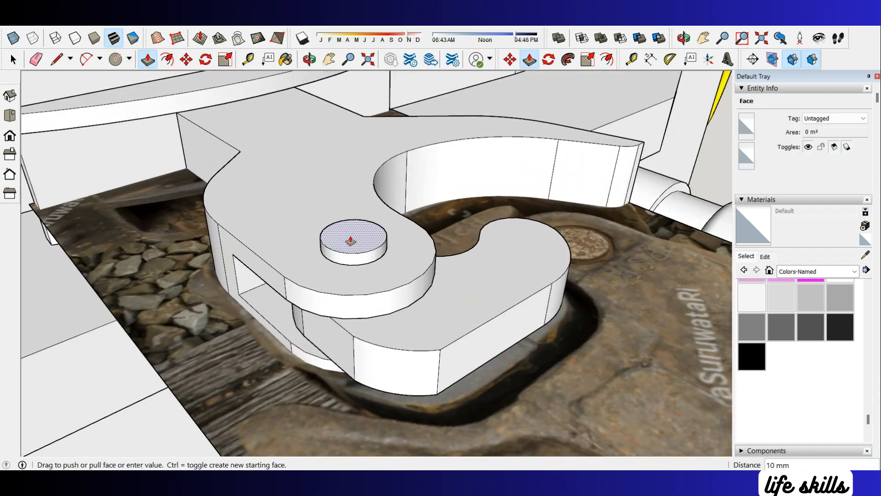
left_click(371, 209)
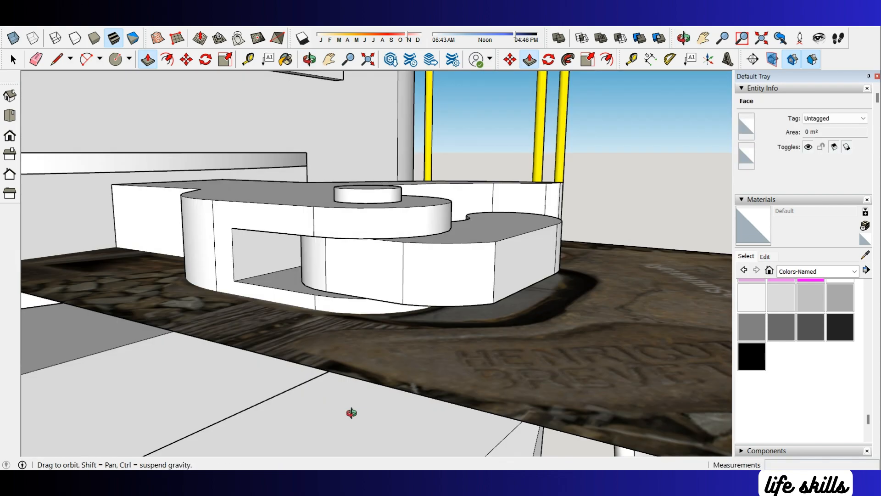
key("space")
triple_click(369, 195)
right_click(372, 198)
left_click(413, 346)
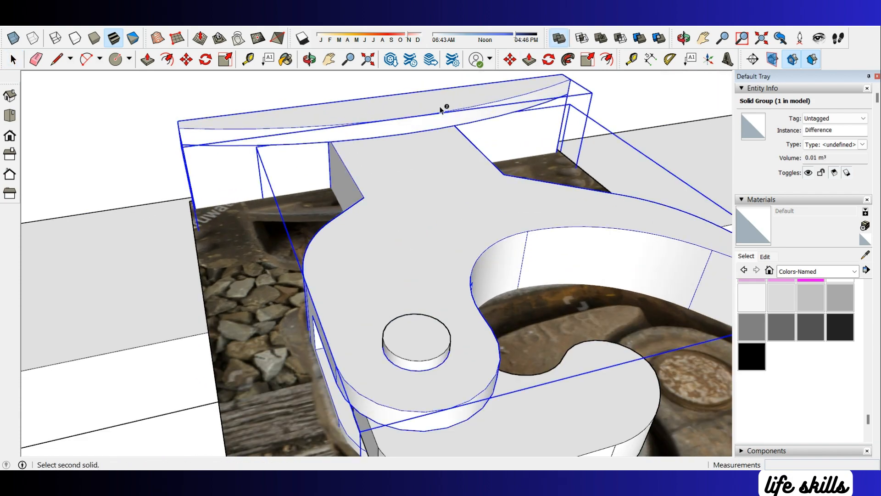
Step: Merge the bracket, coupler head and pin with Outer Shell and group the result with the knuckle
scroll(440, 110, "down", 4)
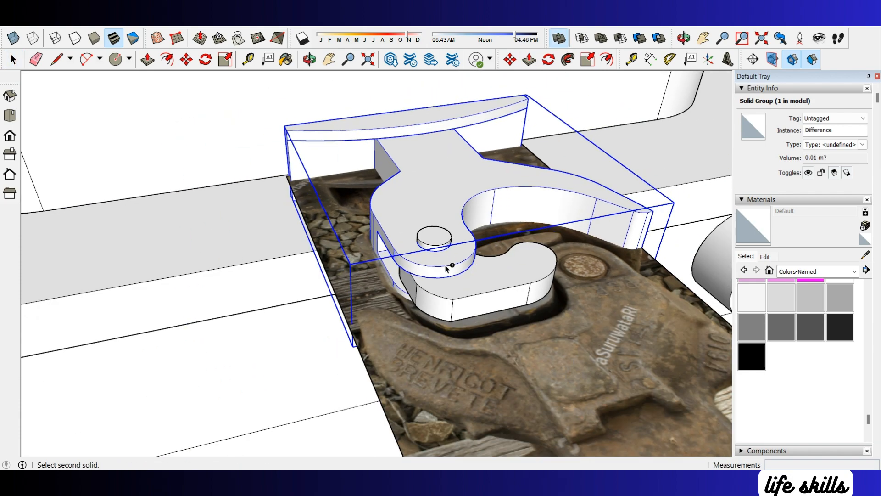
left_click(439, 244)
middle_click_drag(448, 262, 498, 209)
scroll(425, 176, "up", 3)
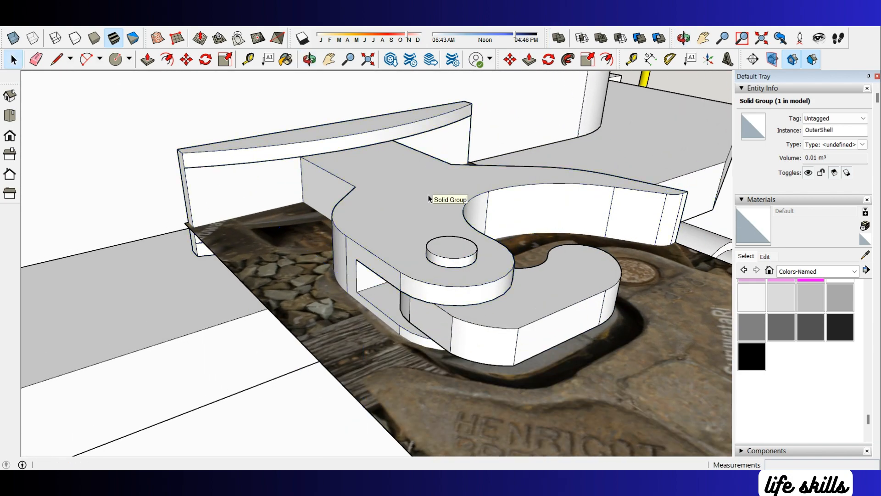
left_click(429, 195)
right_click(522, 293)
left_click(592, 201)
Step: Move the coupler group straight down from the reference photo to the buffer level on the locomotive's front beam
middle_click_drag(592, 201, 325, 199)
scroll(349, 220, "down", 3)
scroll(374, 239, "up", 1)
middle_click_drag(344, 271, 375, 224)
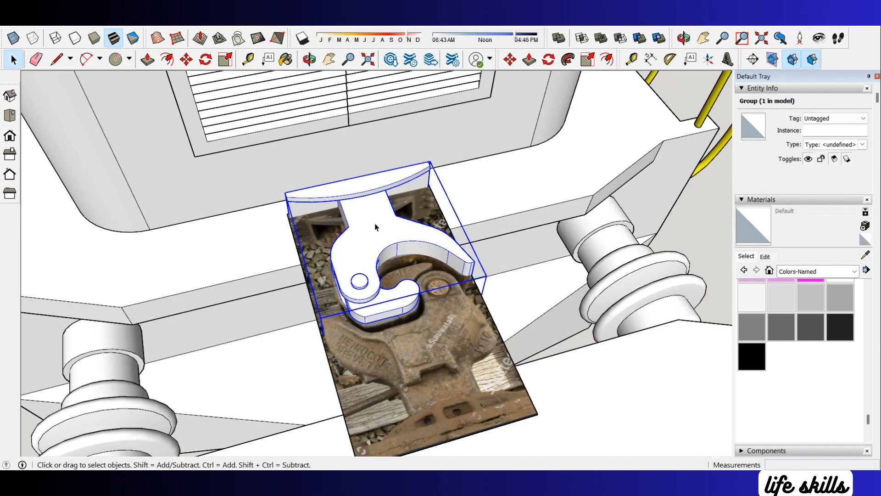
middle_click_drag(361, 260, 585, 123)
left_click(351, 144)
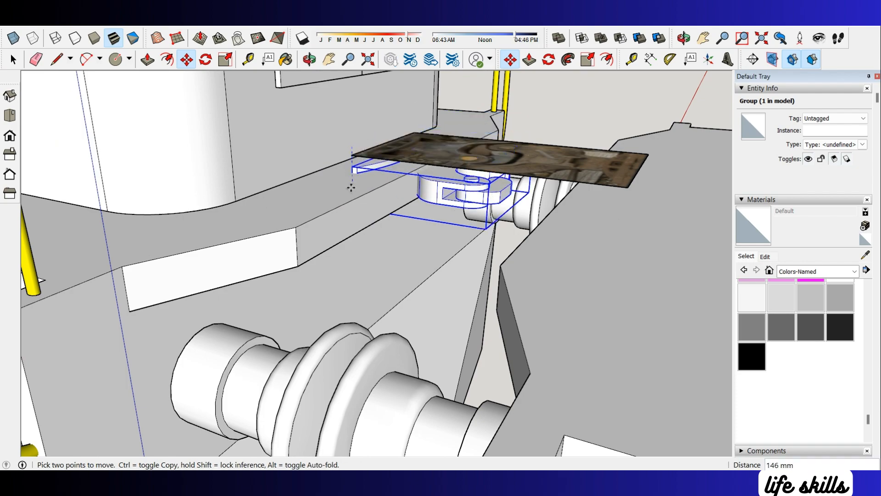
mouse_move(351, 184)
middle_mouse_down()
mouse_move(489, 252)
mouse_move(442, 214)
mouse_move(474, 244)
mouse_move(419, 295)
mouse_move(501, 219)
middle_mouse_up()
scroll(443, 214, "up", 3)
scroll(474, 243, "up", 3)
scroll(474, 244, "down", 3)
scroll(501, 219, "down", 3)
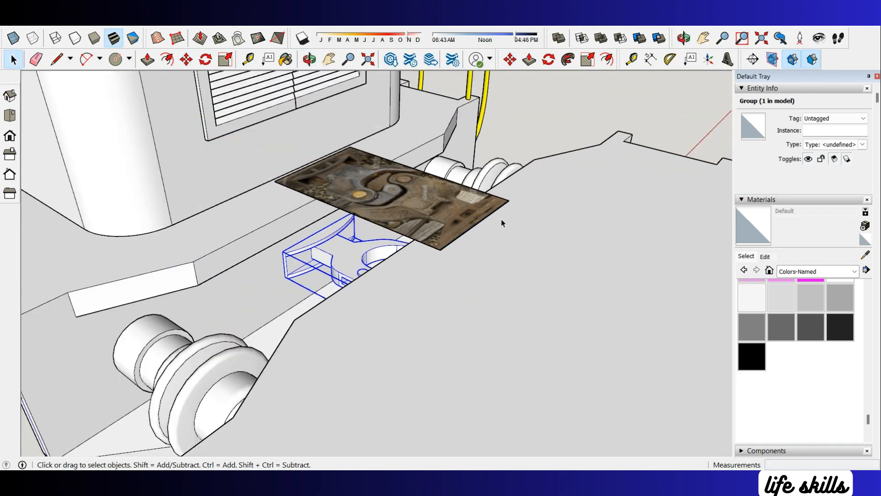
Step: Move the reference photo group 1000 mm along the red axis, clear of the coupler
scroll(432, 203, "up", 3)
right_click(433, 202)
left_click(393, 265)
middle_click_drag(393, 265, 475, 253)
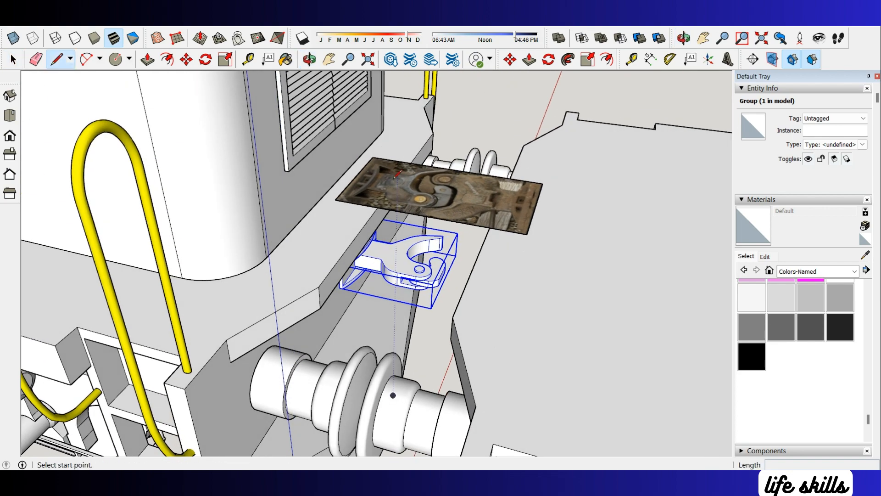
middle_click_drag(395, 184, 439, 287)
key("m")
left_click(437, 274)
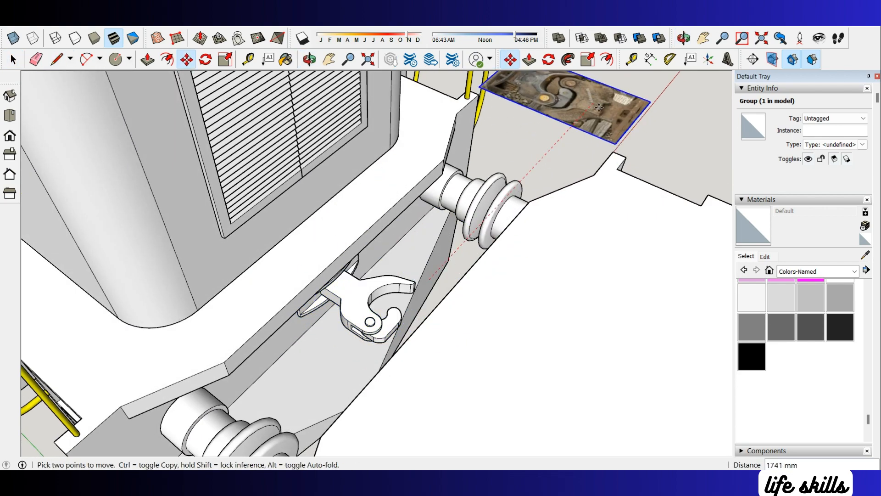
type("1000")
key("Return")
Step: Draw a guide line across the gap between the vehicles and rotate a copy of the coupler group half a turn about the line's midpoint
key("l")
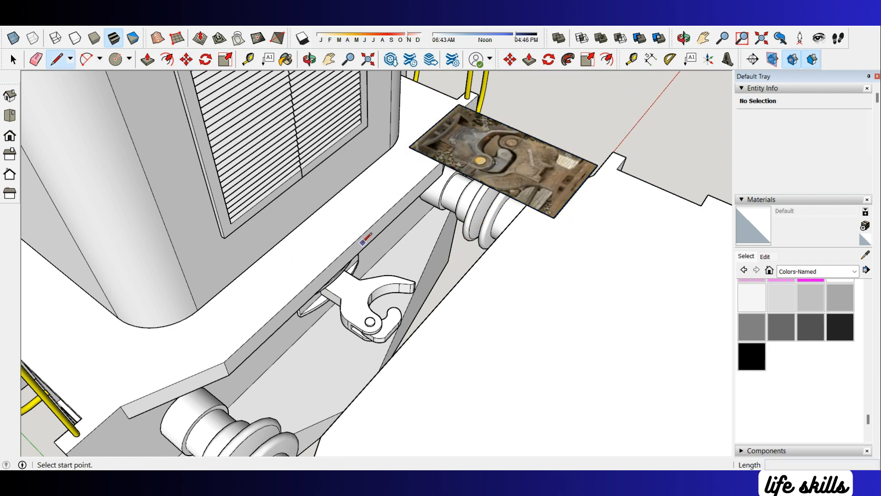
left_click(367, 306)
key("q")
scroll(386, 289, "up", 1)
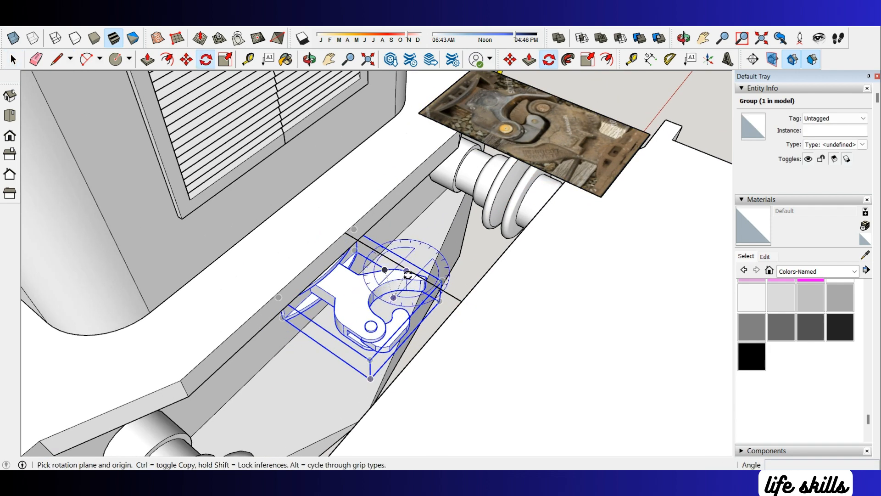
middle_click_drag(406, 270, 393, 249)
left_click(521, 222)
key("Escape")
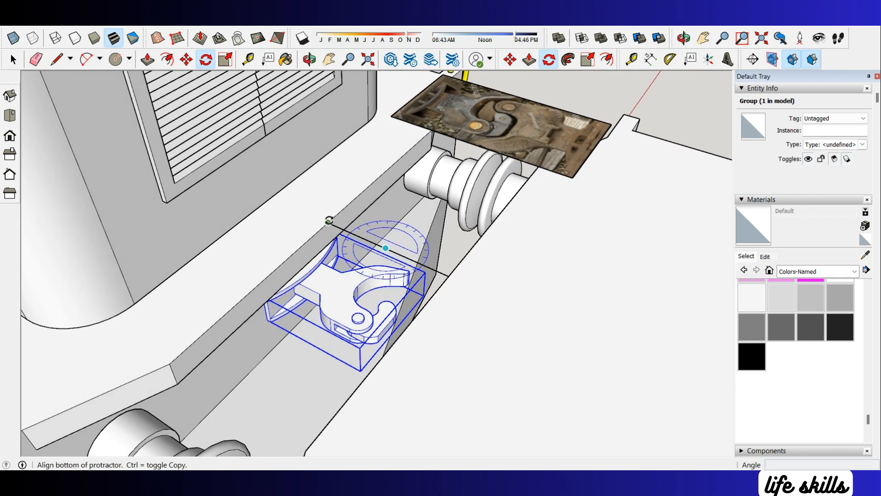
left_click(328, 222)
left_click(449, 276)
middle_click_drag(441, 342, 642, 288)
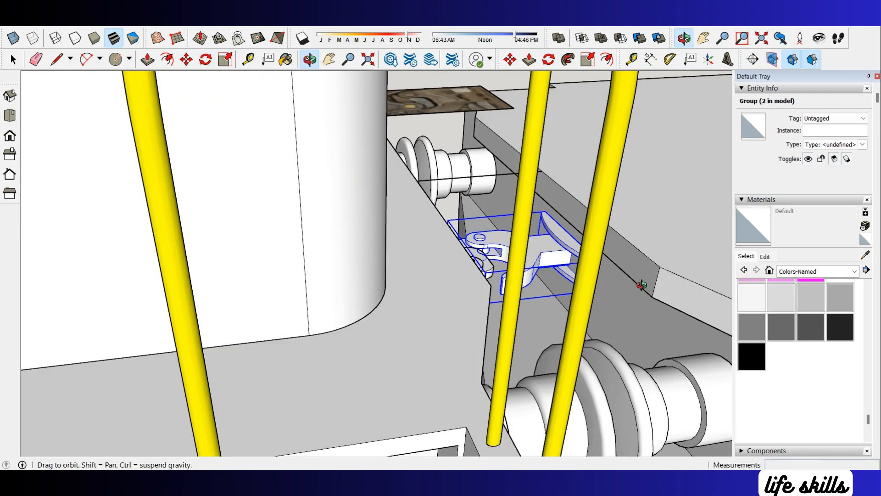
scroll(551, 235, "up", 3)
key("space")
key("m")
left_click(582, 229)
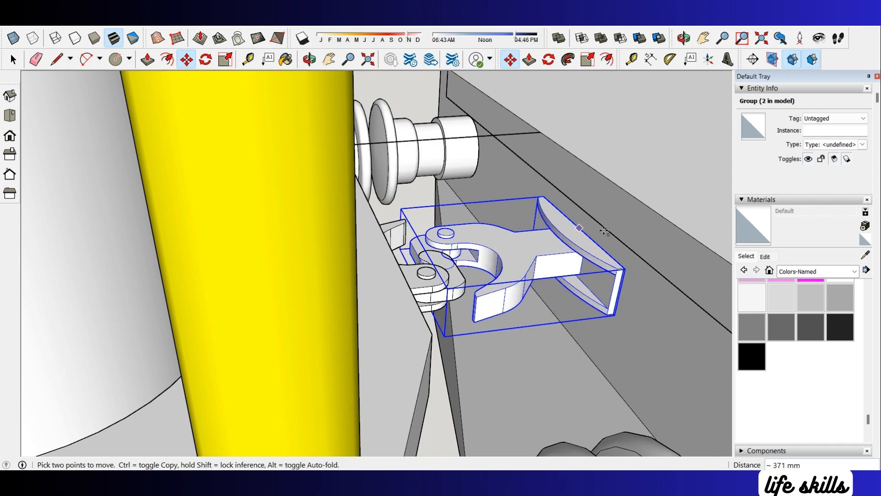
middle_click_drag(606, 223, 408, 192)
scroll(408, 192, "up", 2)
key("space")
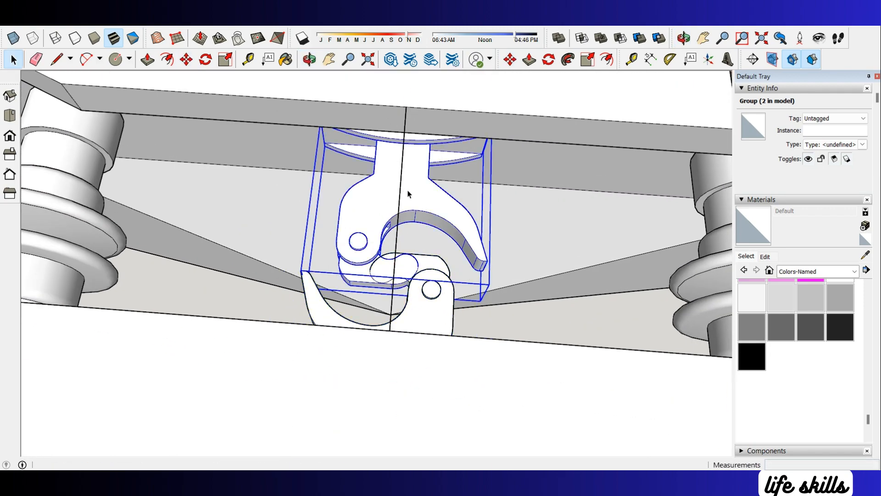
key("m")
left_click(403, 190)
key("Escape")
Step: Open the locomotive-side coupler group and select its merged outer-shell solid
key("space")
double_click(379, 209)
left_click(378, 210)
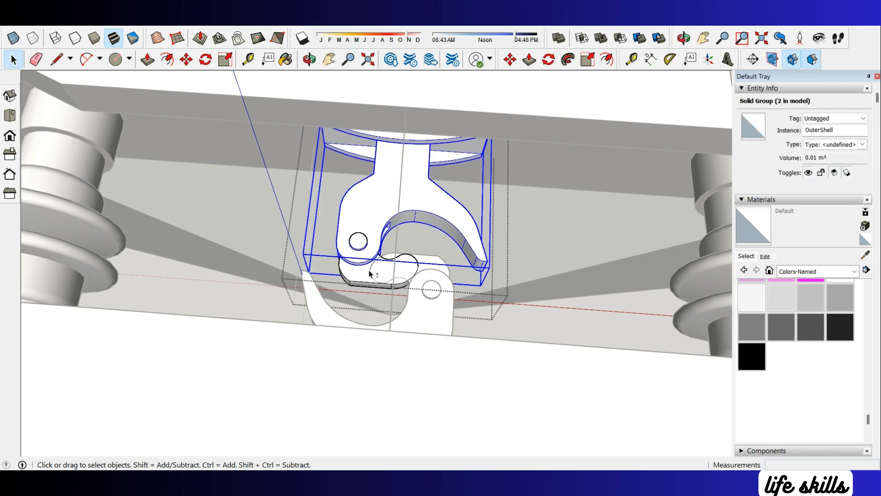
Step: Undo the edits back to the separate coupler parts on the reference photo and select the coupler head
key("ctrl+a")
middle_click_drag(389, 226, 402, 169)
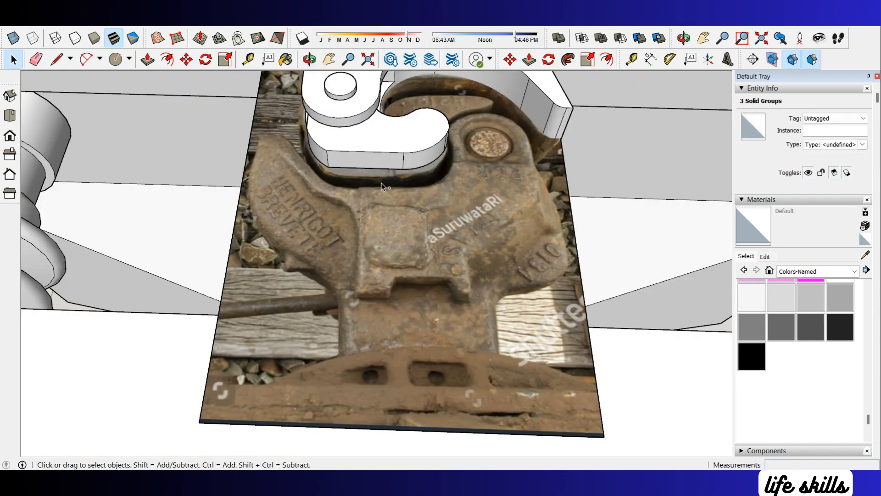
scroll(382, 183, "down", 3)
left_click(380, 164)
scroll(381, 183, "down", 3)
left_click(383, 157)
middle_click_drag(285, 238, 466, 223)
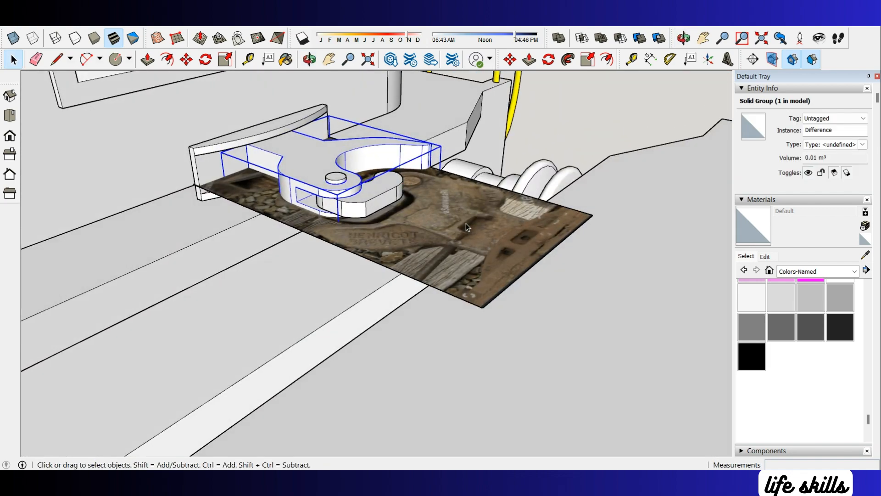
Step: Try to move all the coupler parts down from the reference photo to the locomotive's front beam
scroll(466, 224, "down", 3)
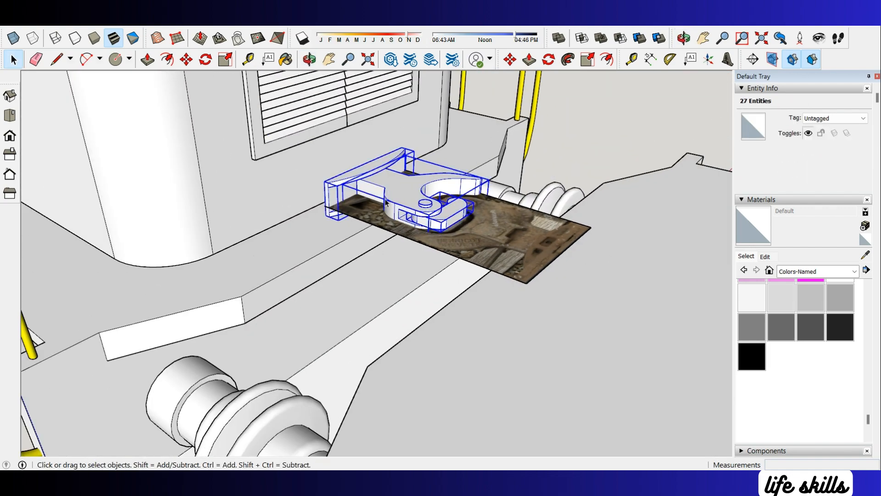
left_click(324, 198)
scroll(327, 201, "down", 3)
scroll(231, 289, "up", 3)
left_click(257, 335)
mouse_move(258, 335)
middle_mouse_down()
mouse_move(372, 239)
mouse_move(271, 329)
middle_mouse_up()
scroll(482, 248, "up", 3)
key("Escape")
key("ctrl+z")
key("space")
scroll(505, 261, "down", 2)
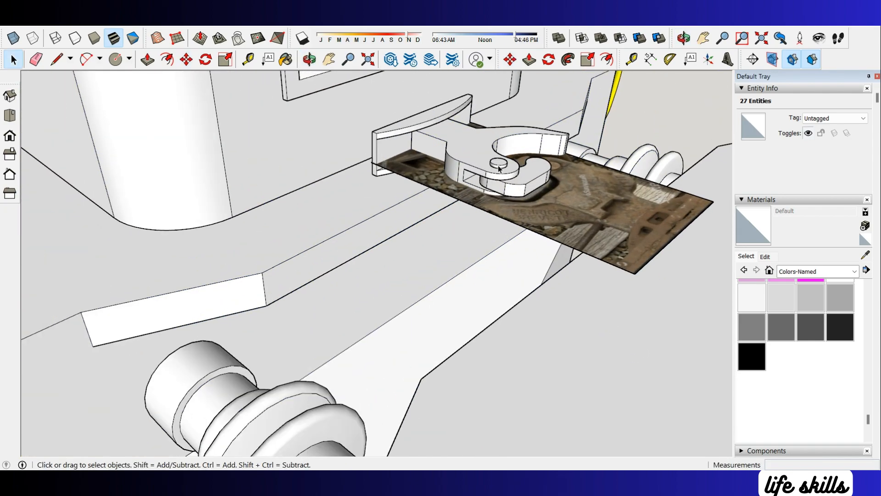
Step: Move only the bracket, coupler head and knuckle down from the photo to buffer level, and undo that move
right_click(499, 168)
key("Escape")
scroll(469, 171, "up", 2)
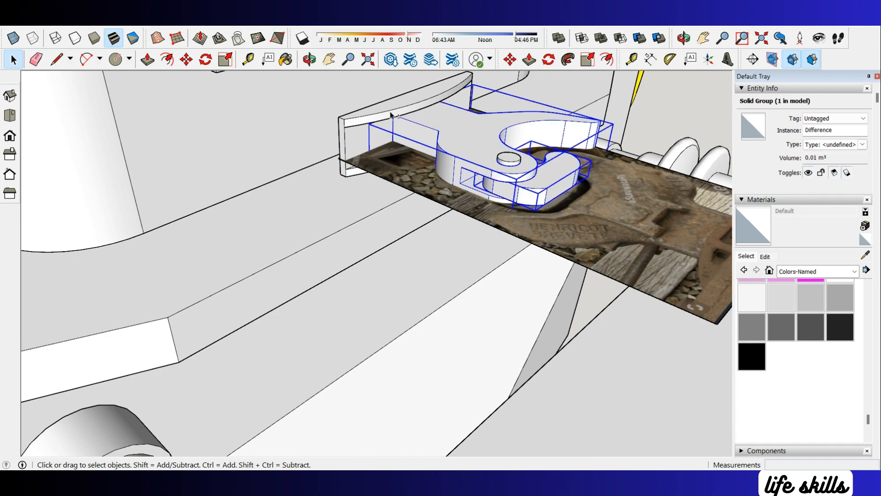
left_click(339, 145)
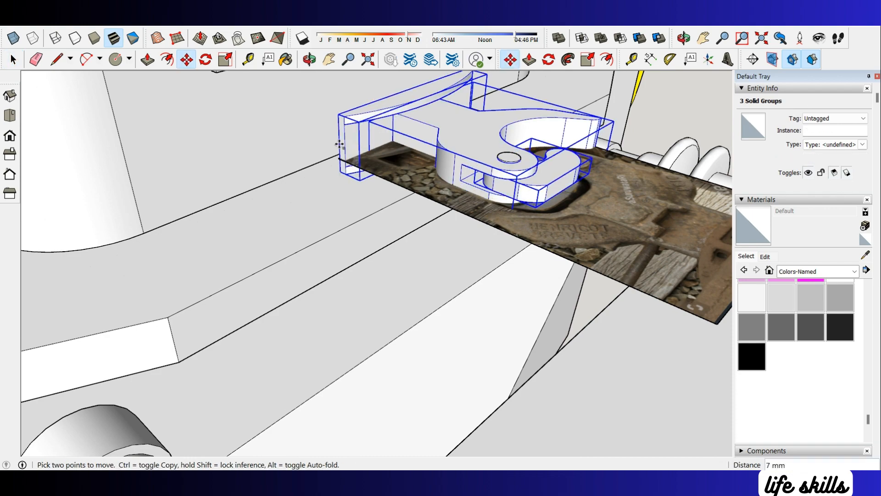
scroll(339, 149, "down", 5)
scroll(218, 317, "up", 5)
left_click(222, 300)
scroll(222, 300, "down", 2)
key("space")
middle_click_drag(330, 202, 639, 131)
scroll(250, 295, "down", 2)
scroll(474, 153, "up", 3)
middle_click_drag(367, 129, 468, 175)
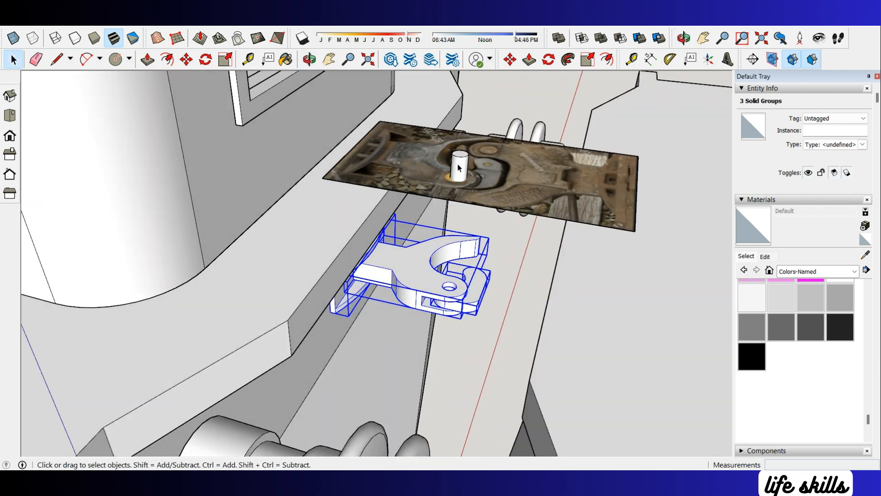
key("ctrl+z")
Step: Move the bracket, coupler head, knuckle and pin about 482 mm down from the photo to the buffer level
scroll(460, 173, "up", 2)
left_click(463, 173, "shift")
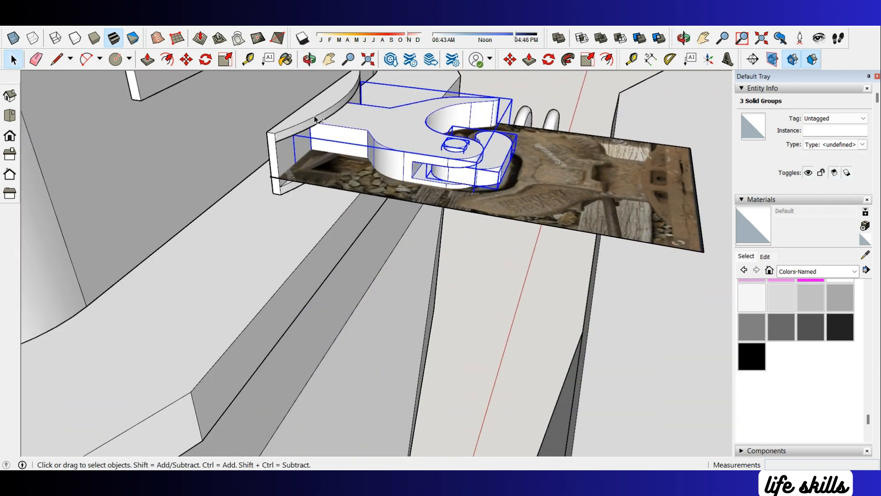
left_click(268, 164)
scroll(270, 165, "down", 4)
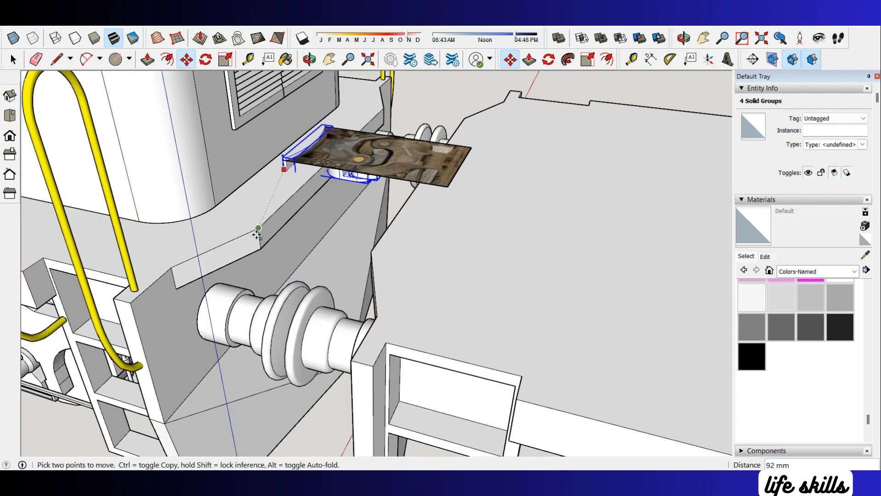
scroll(234, 325, "up", 4)
middle_click_drag(234, 327, 202, 262)
scroll(193, 360, "up", 2)
left_click(222, 406)
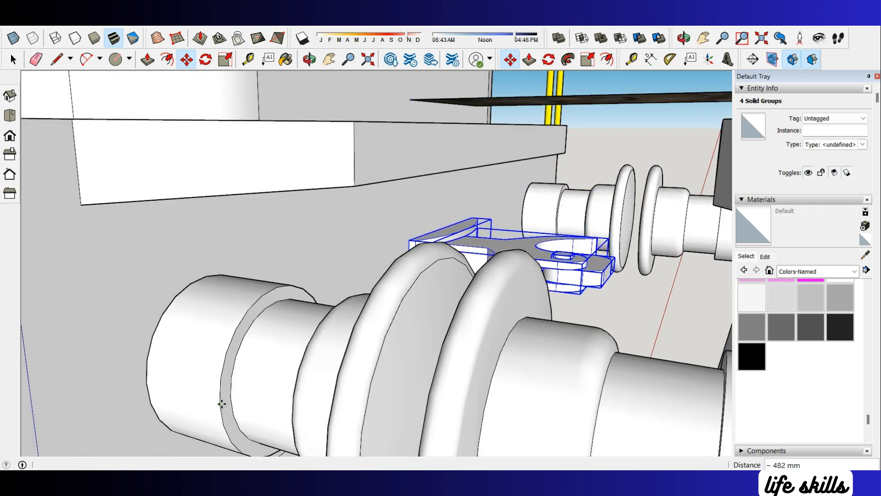
scroll(222, 405, "down", 4)
middle_click_drag(518, 230, 385, 316)
Step: Move the reference photo group 1500 mm along the red axis, clear of the coupler
key("space")
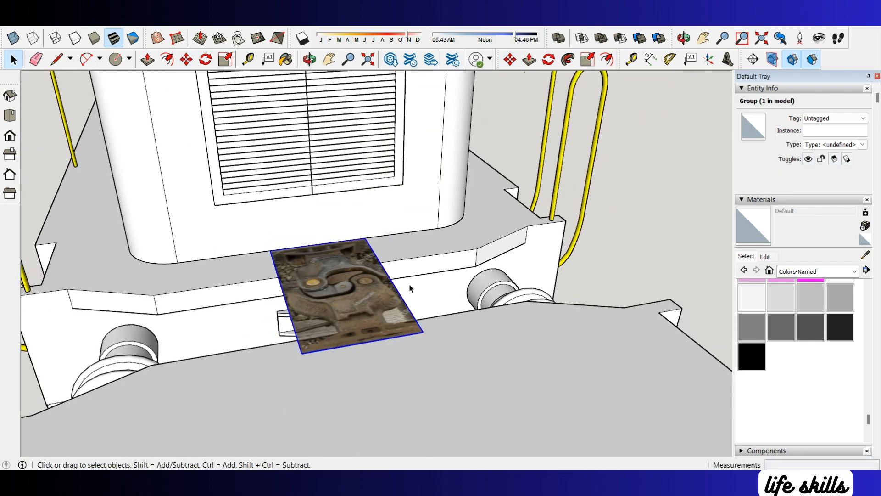
left_click(348, 310)
type("15")
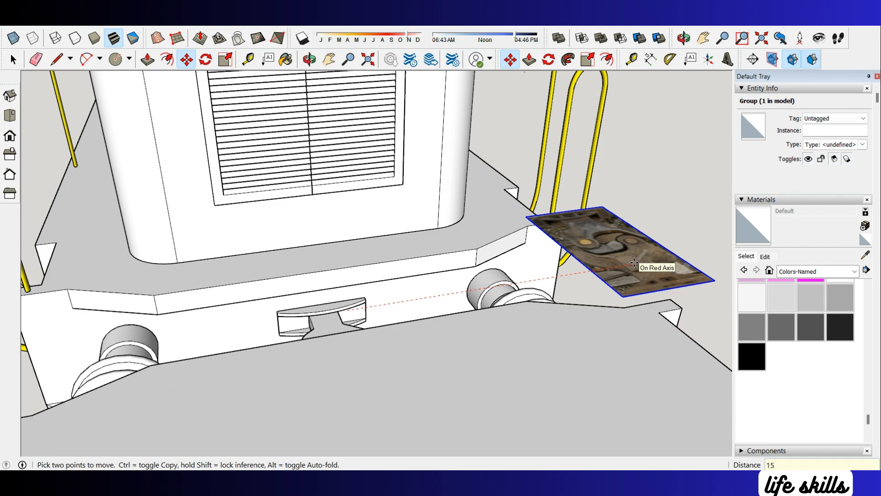
type("00")
key("Return")
scroll(634, 263, "down", 2)
middle_click_drag(634, 263, 419, 362)
Step: Draw a guide line across the gap from the middle of the locomotive's beam to the wagon
key("space")
scroll(413, 367, "up", 4)
left_click(371, 324)
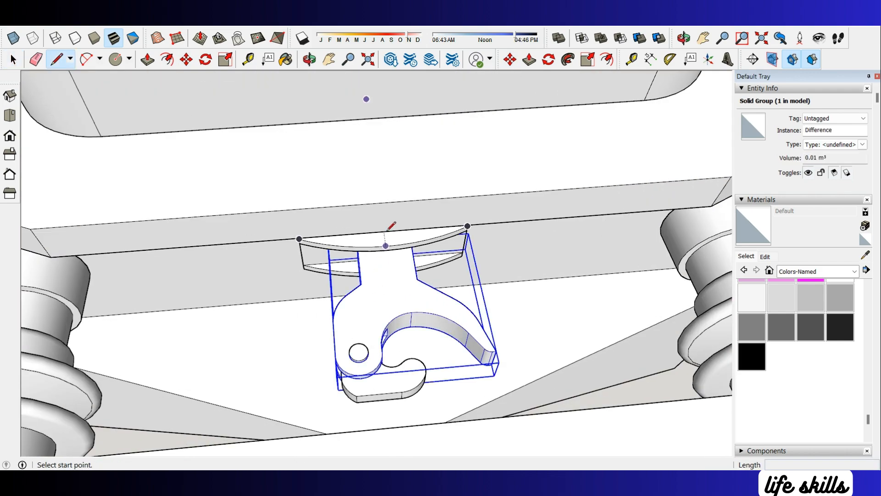
key("space")
middle_click_drag(433, 418, 505, 326)
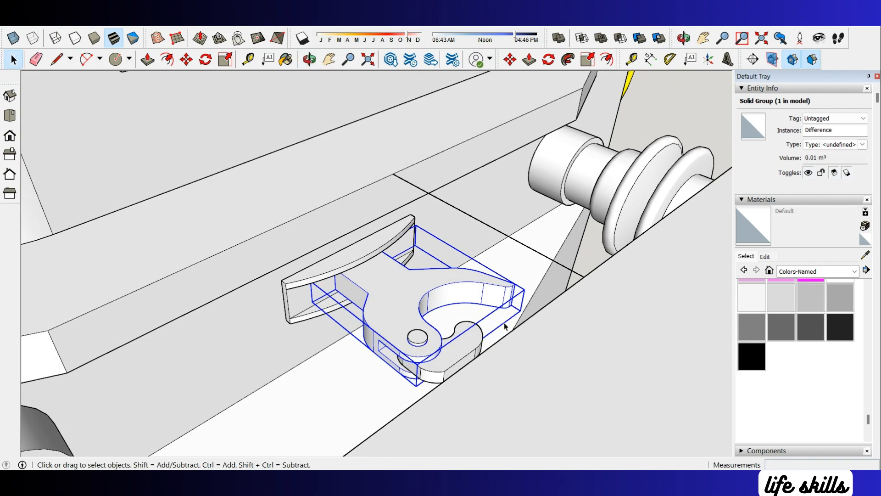
Step: Group the bracket, coupler head, knuckle and pin, keeping each one a separate solid inside the group
right_click(393, 297)
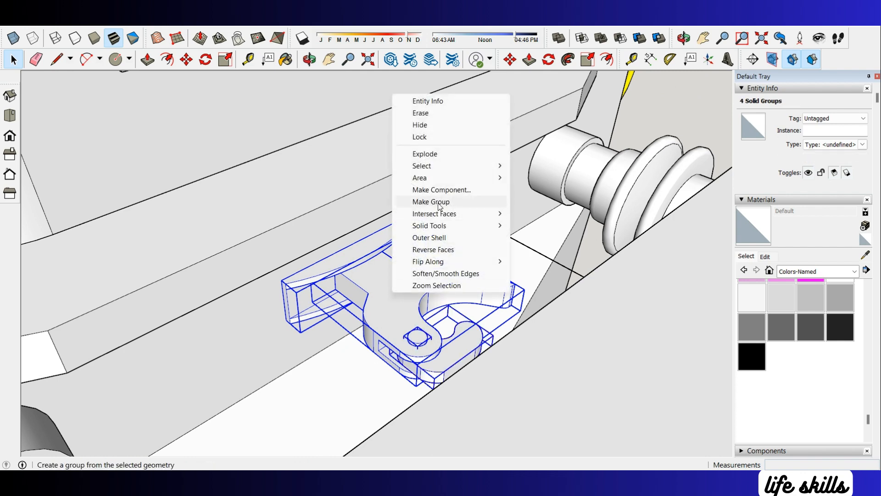
left_click(440, 203)
scroll(445, 310, "down", 2)
Step: Rotate a copy of the coupler group half a turn about the guide line's midpoint
middle_click_drag(445, 310, 495, 228)
key("q")
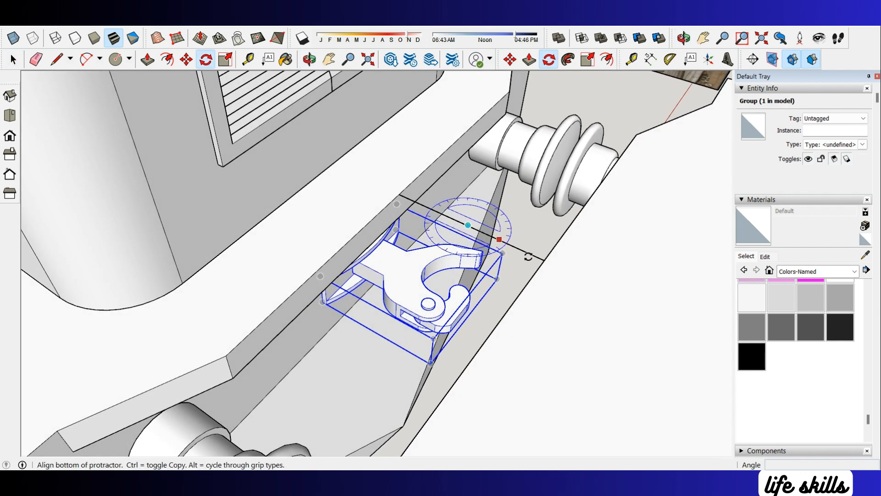
left_click(544, 261)
key("ctrl")
left_click(399, 194)
middle_click_drag(400, 195, 324, 378)
key("space")
Step: Inside the locomotive-side coupler group, move the head, knuckle and pin 50 mm sideways along the red axis
left_click(381, 316)
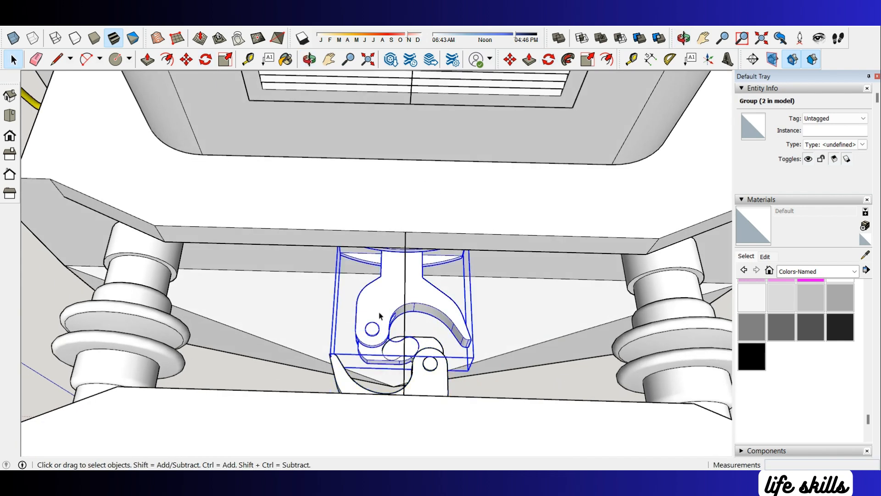
scroll(380, 316, "up", 3)
double_click(372, 337)
scroll(434, 361, "up", 2)
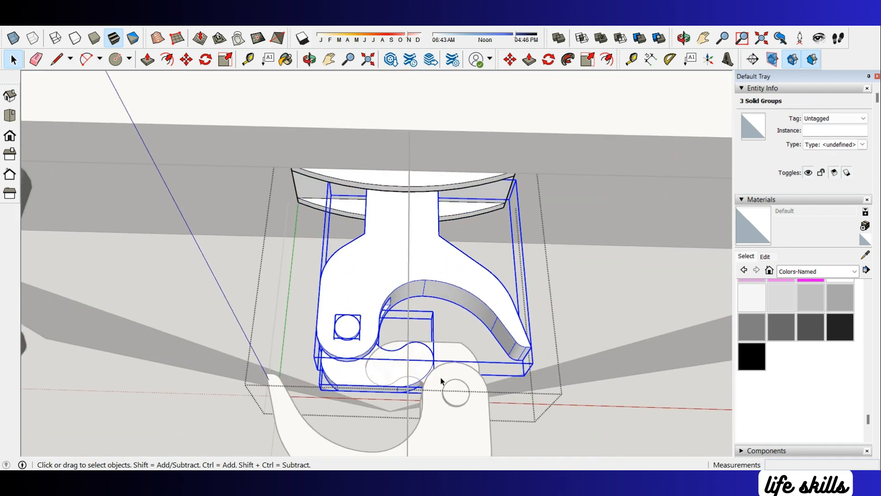
middle_click_drag(442, 379, 445, 395)
key("m")
left_click(404, 256)
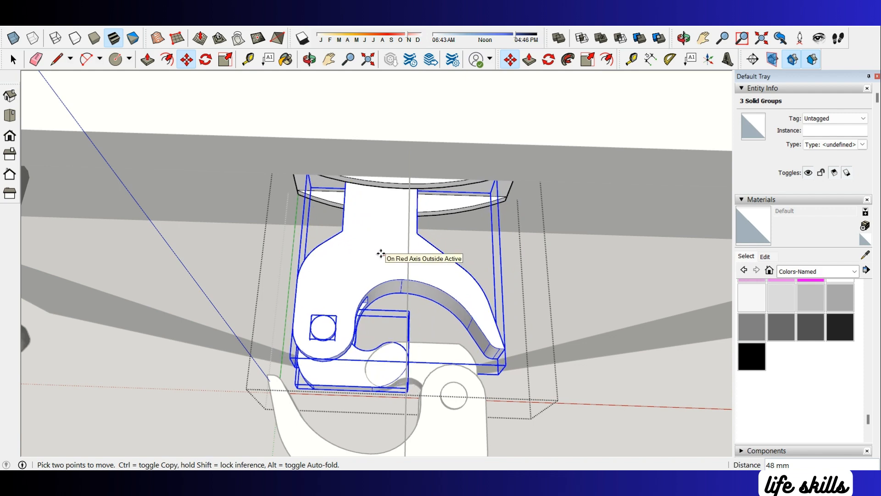
type("50")
key("Return")
Step: Move the same head, knuckle and pin about 24 mm towards the facing coupler
scroll(381, 254, "down", 2)
key("space")
middle_click_drag(438, 334, 440, 357)
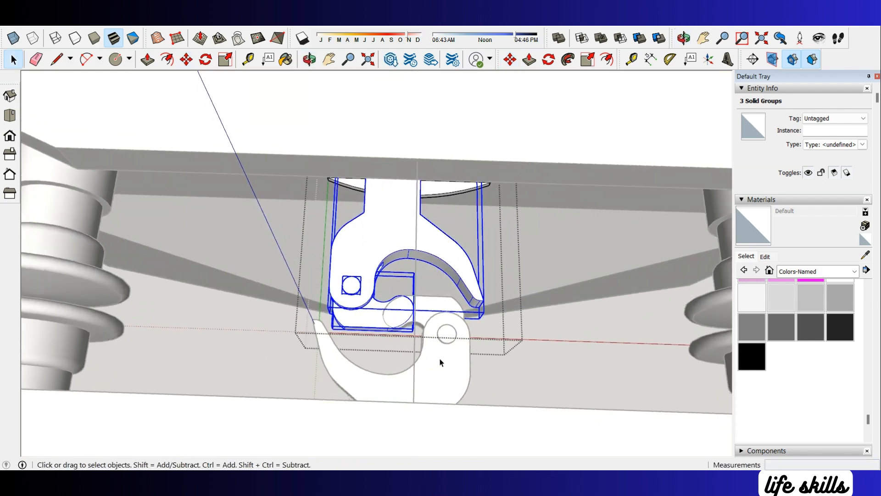
scroll(439, 357, "up", 1)
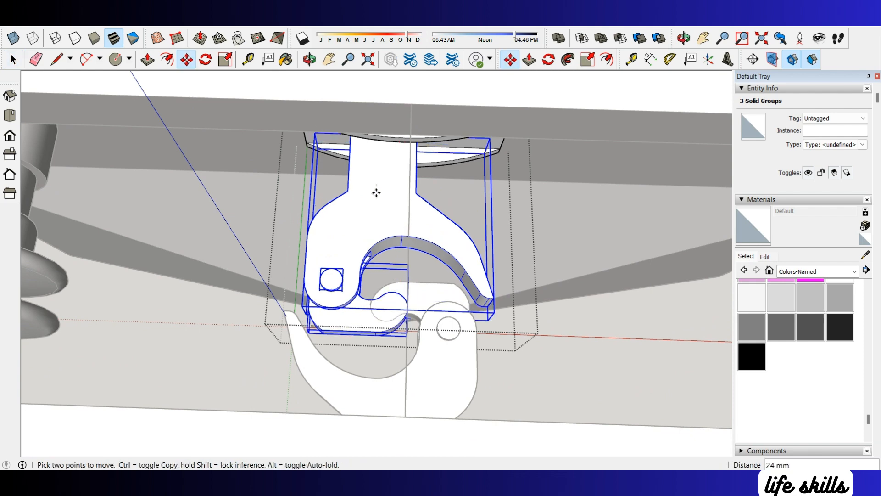
key("space")
Step: Inside the wagon-side coupler group, move the head, knuckle and pin to interlock with the locomotive-side knuckle
double_click(450, 336)
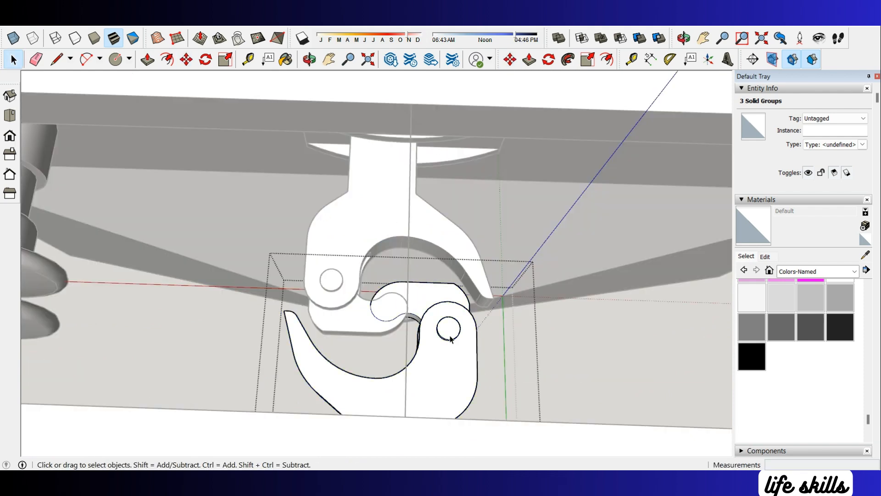
left_click(442, 353, "shift")
key("m")
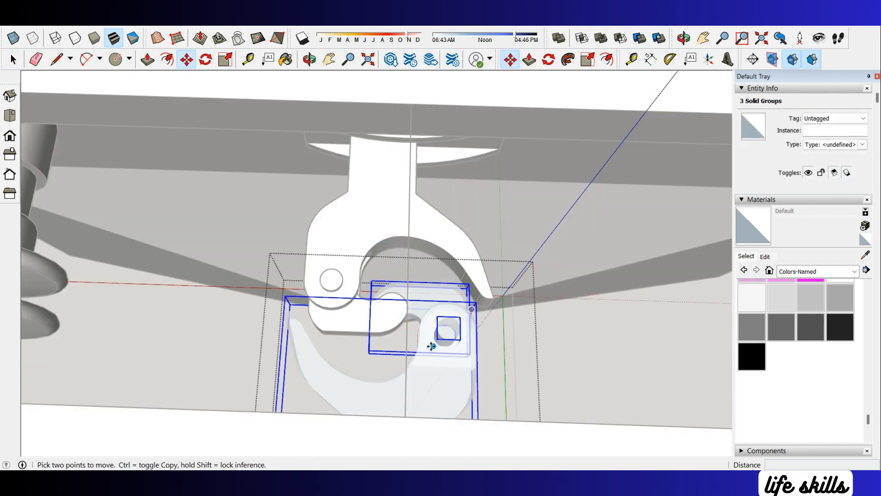
left_click(429, 348)
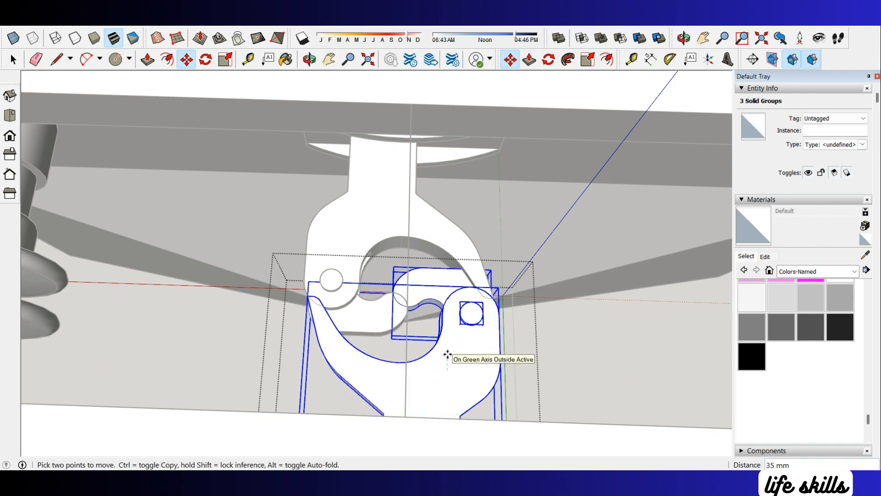
middle_click_drag(447, 354, 419, 295)
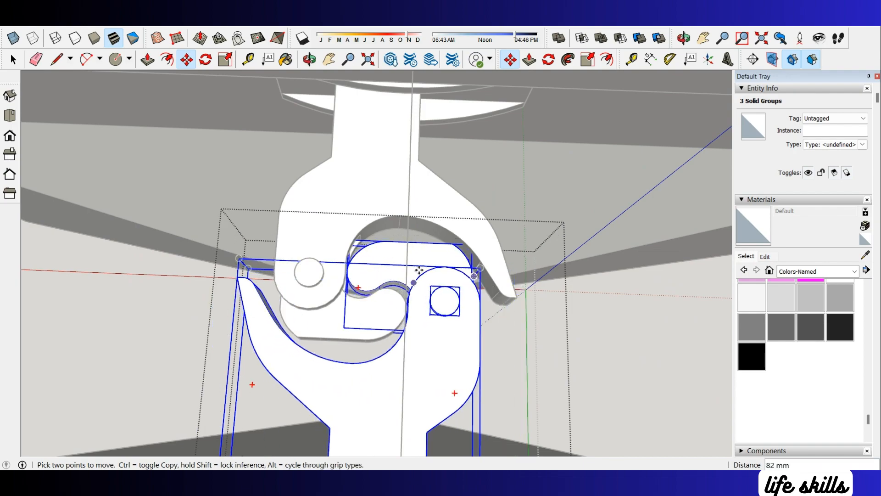
middle_click_drag(420, 270, 435, 199)
scroll(482, 242, "down", 3)
key("space")
Step: Explode both coupler groups into their separate solid parts
left_click(331, 294)
middle_click_drag(331, 275, 480, 236)
left_click(480, 235)
right_click(508, 224)
left_click(540, 311)
right_click(412, 237)
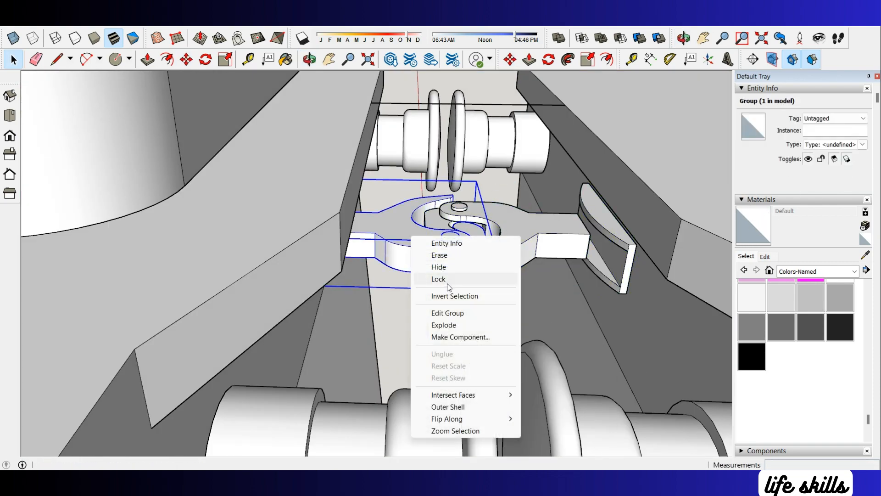
left_click(457, 322)
middle_click_drag(459, 294, 476, 230)
Step: Group the wagon-side coupler head and its pin with the knuckle lying in its jaw
left_click(476, 230)
scroll(466, 225, "up", 3)
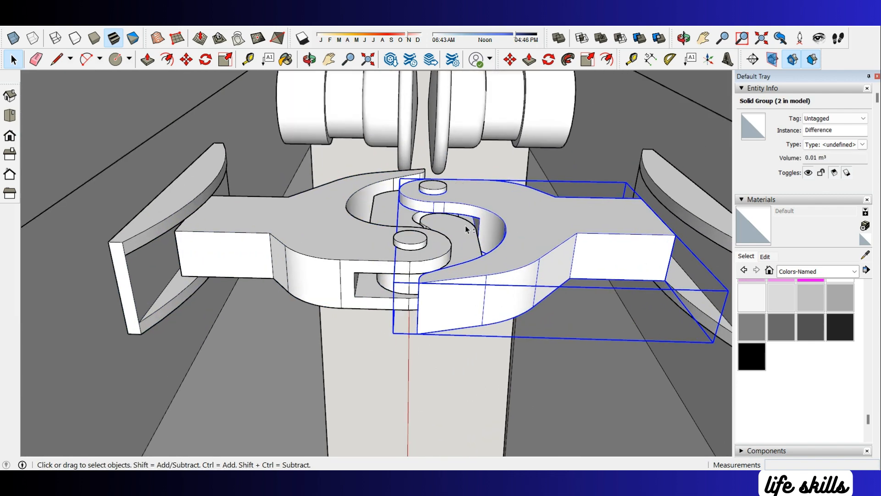
left_click(465, 225, "shift")
left_click(437, 188, "shift")
right_click(508, 214)
left_click(561, 322)
Step: Group the locomotive-side coupler head and its pin with the knuckle lying in its jaw
left_click(338, 233)
left_click(410, 237, "shift")
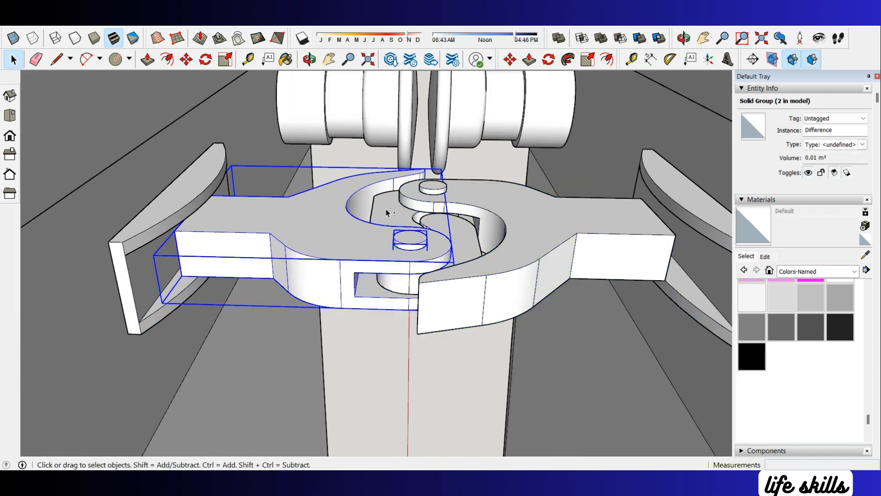
left_click(386, 210, "shift")
right_click(386, 209)
left_click(434, 316)
middle_click_drag(435, 316, 398, 221)
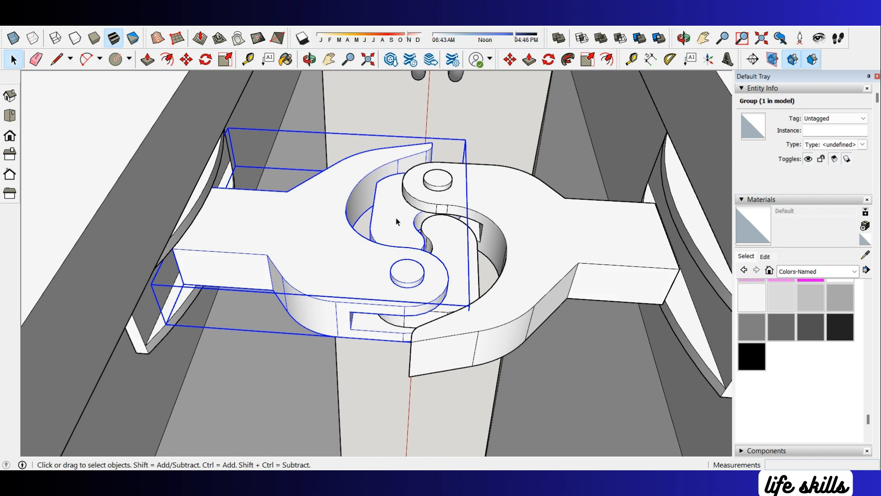
Step: Explode the locomotive-side and wagon-side head groups to free the wrongly assigned knuckles
scroll(397, 222, "up", 3)
key("Escape")
right_click(300, 198)
left_click(337, 286)
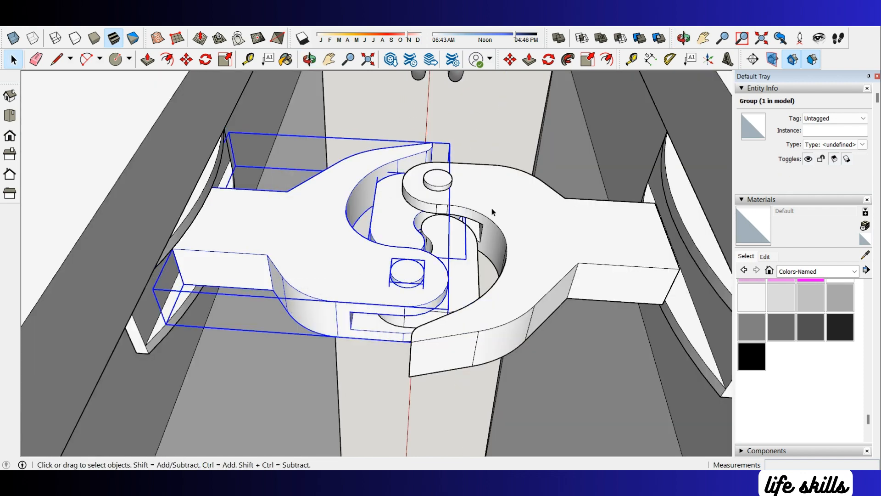
right_click(492, 209)
left_click(522, 297)
Step: Group the wagon-side coupler head and pin with the knuckle hinged on that pin
left_click(388, 204, "shift")
right_click(388, 205)
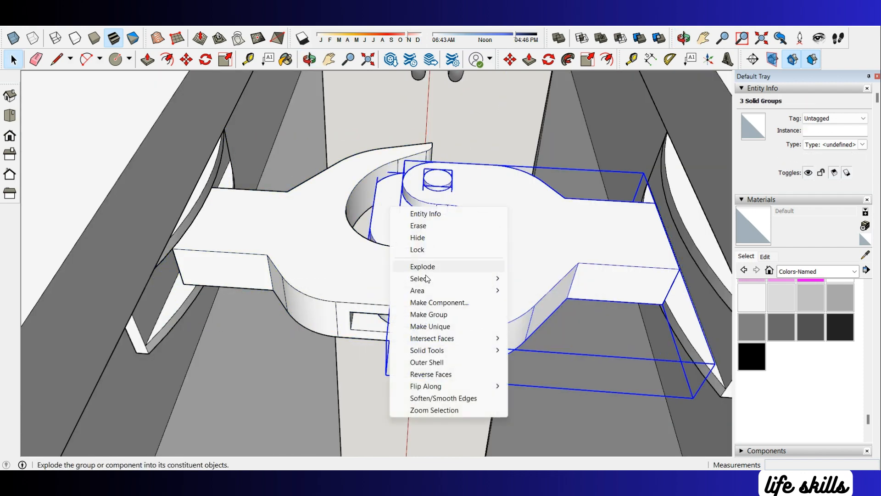
left_click(425, 313)
Step: Group the locomotive-side coupler head and pin with the knuckle hinged on that pin
left_click(332, 218)
left_click(408, 272, "shift")
left_click(457, 260, "shift")
right_click(457, 260)
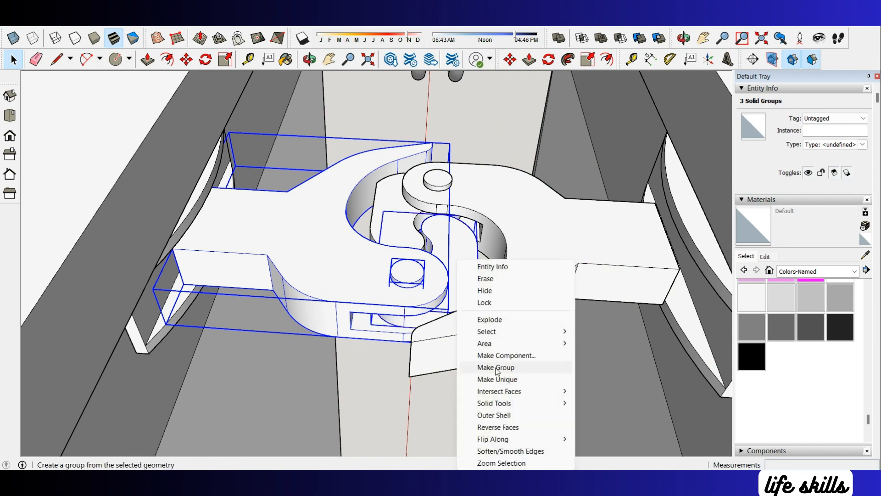
left_click(496, 368)
Step: Combine the locomotive-side and wagon-side coupler groups into one parent group
left_click(549, 233)
left_click(352, 232, "shift")
right_click(323, 232)
left_click(386, 340)
Step: Draw a line about 446 mm long between the two jaw tips across the interlocked coupler heads
middle_click_drag(546, 312, 521, 319)
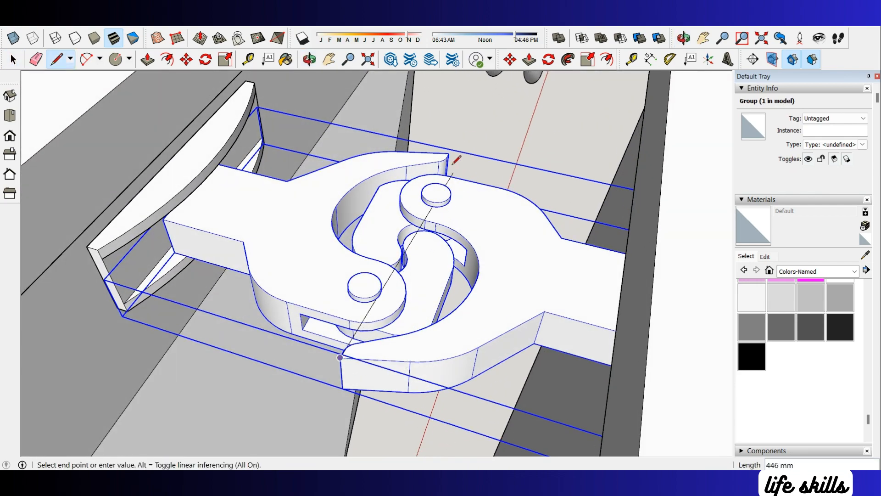
middle_click_drag(406, 225, 232, 342)
key("space")
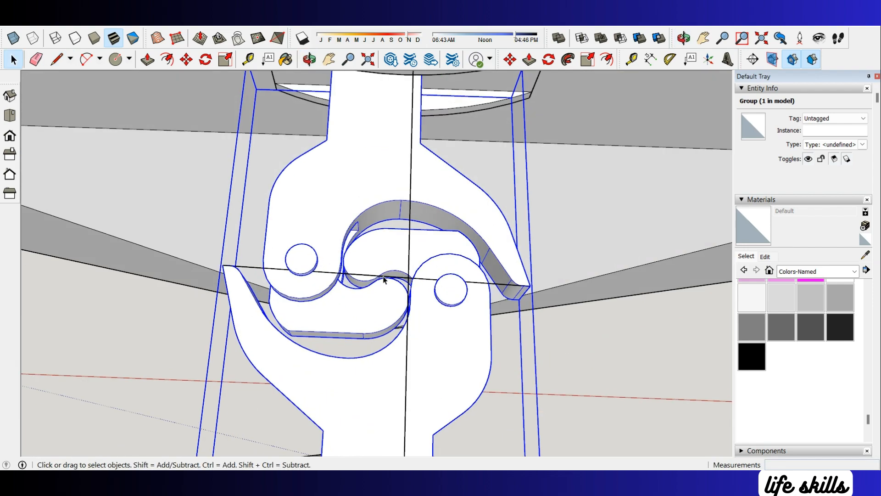
left_click(383, 276)
left_click(335, 206)
key("m")
middle_click_drag(383, 275, 618, 199)
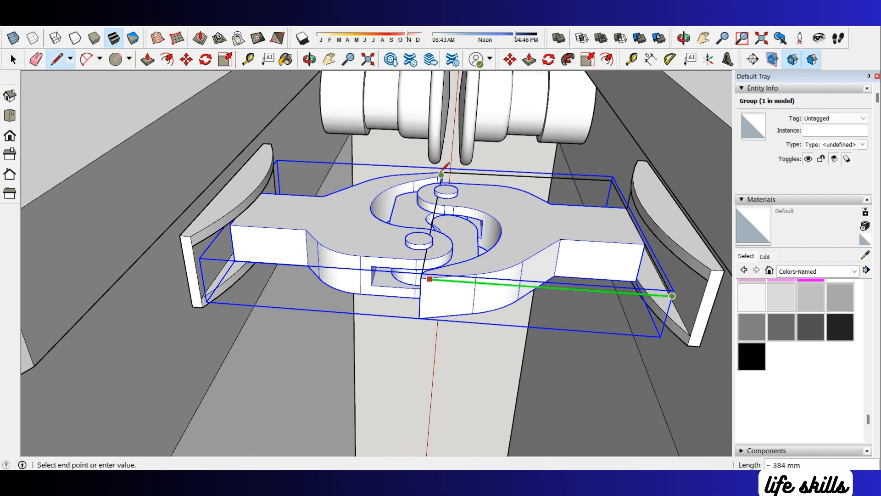
Step: Draw lines along the top of the coupler group's bounding box to close a rectangular helper face on both sides of the tip line
scroll(232, 223, "up", 3)
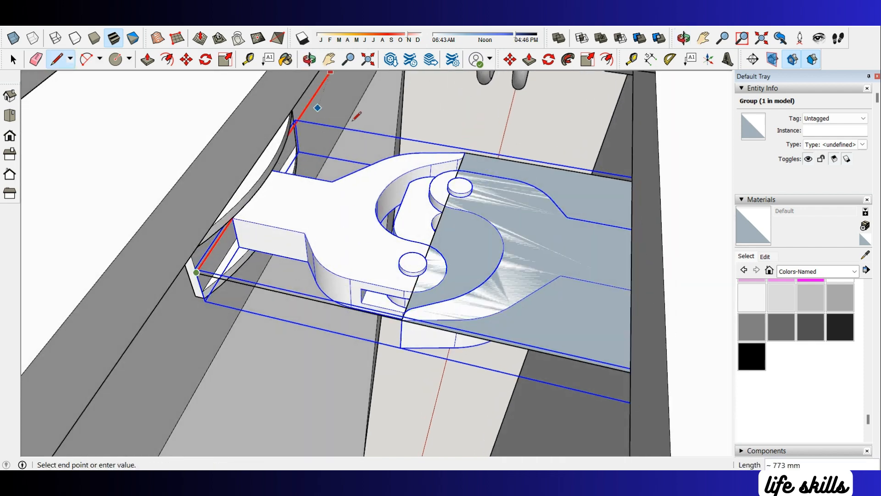
key("Escape")
scroll(515, 235, "up", 2)
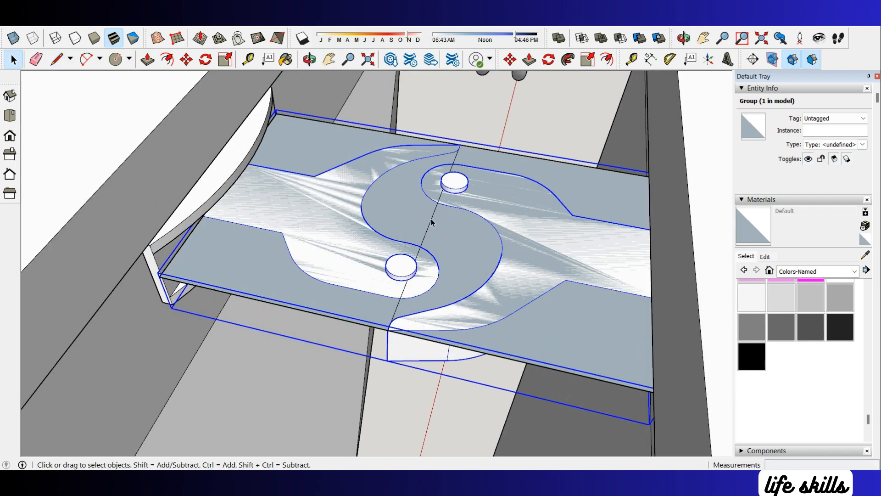
Step: Try to move the coupler group alone by the midpoint of the tip line along the red axis
left_click(448, 230)
left_click(413, 252)
left_click(402, 265)
left_click(428, 226)
key("Right")
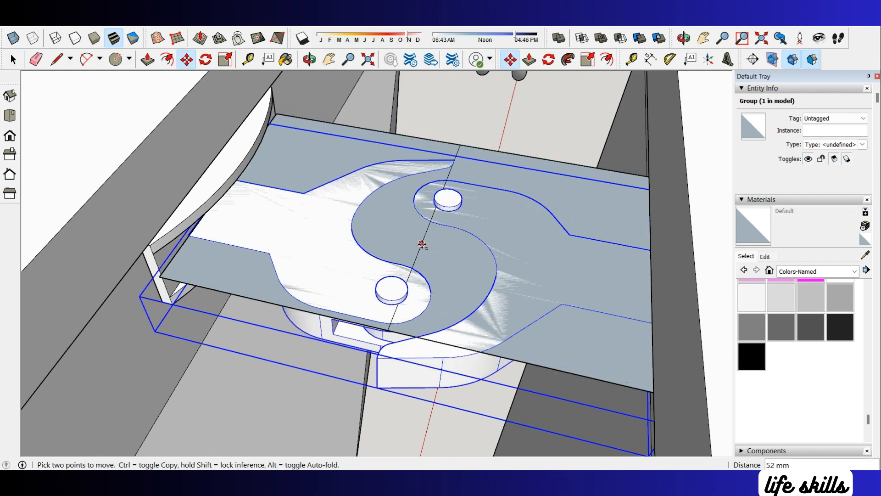
scroll(424, 244, "down", 2)
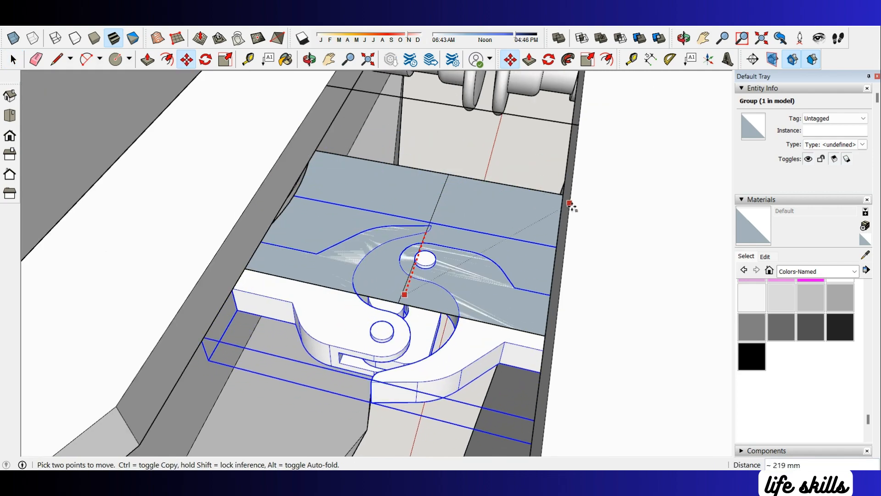
mouse_move(569, 256)
middle_mouse_down()
mouse_move(343, 281)
mouse_move(425, 187)
mouse_move(653, 144)
mouse_move(631, 225)
mouse_move(569, 257)
middle_mouse_up()
left_click(425, 186)
scroll(473, 229, "up", 2)
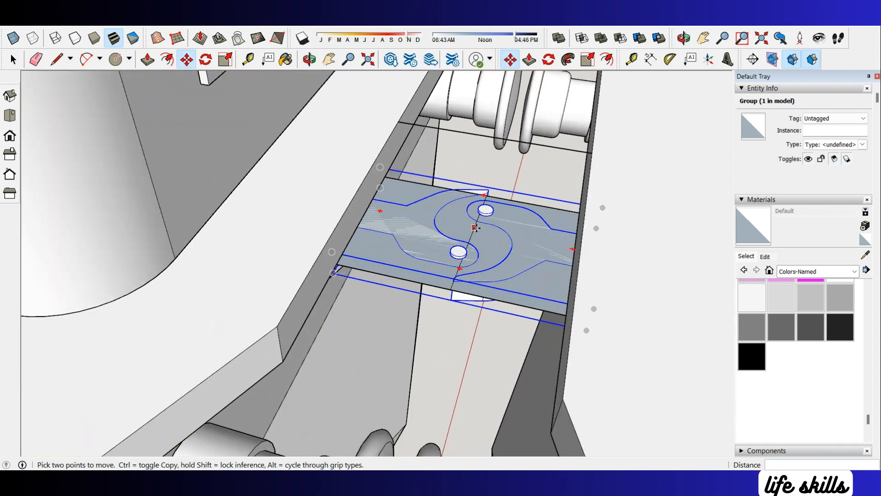
left_click(471, 238)
key("Escape")
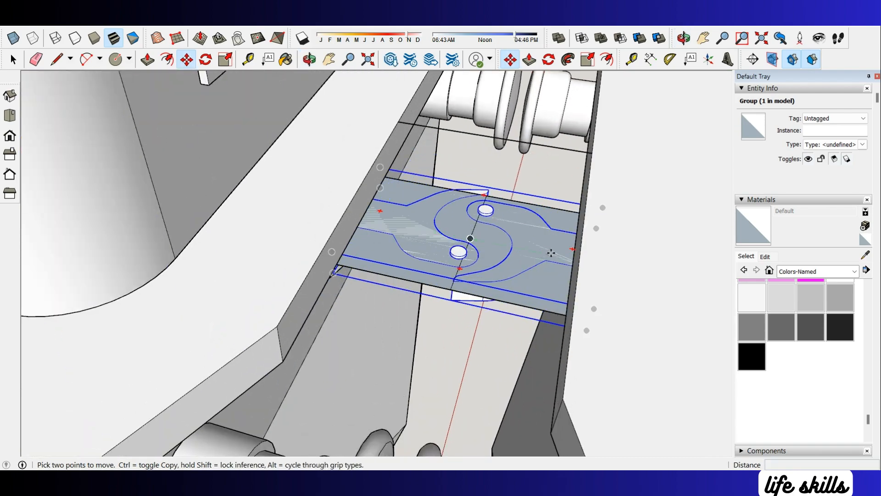
middle_click_drag(551, 252, 393, 272)
scroll(393, 271, "up", 1)
key("ctrl+z")
Step: Group the rectangular helper face and its edges together with the coupler group
key("space")
scroll(373, 250, "up", 3)
triple_click(361, 249)
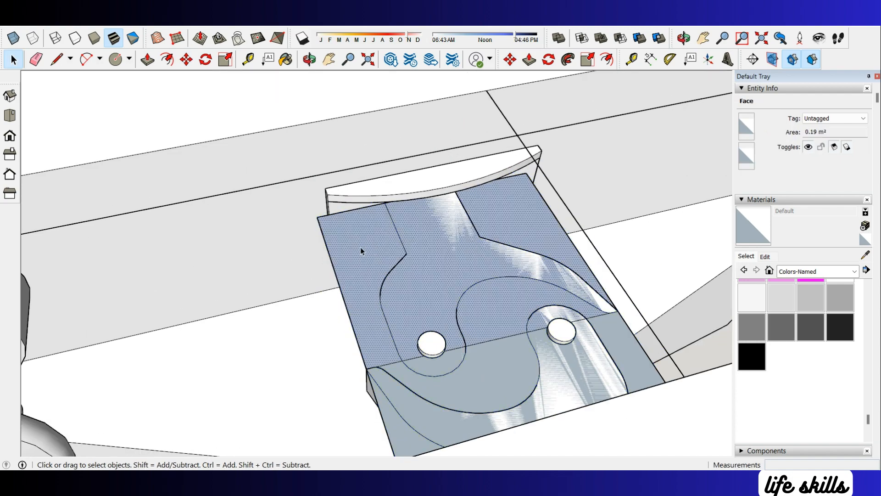
right_click(436, 336)
left_click(574, 274)
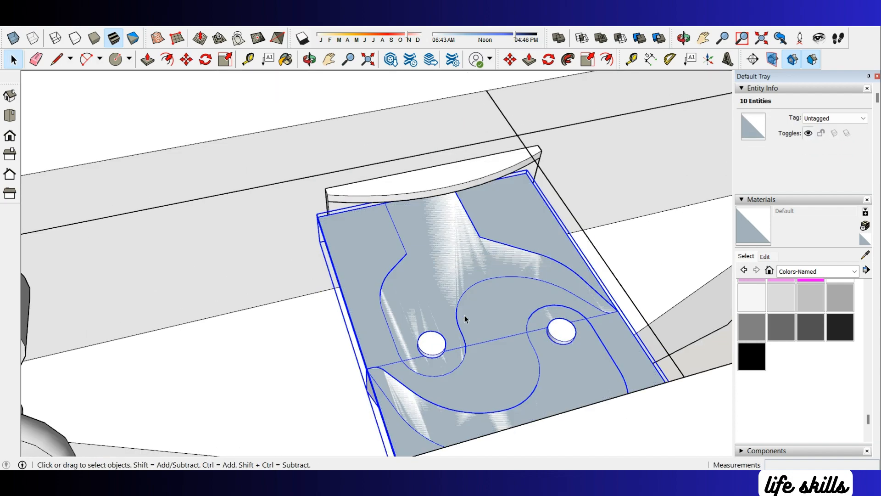
Step: Move the grouped coupler from the helper centre onto the midpoint of the line across the vehicle gap, and lower it to the bracket plate
left_click(489, 340)
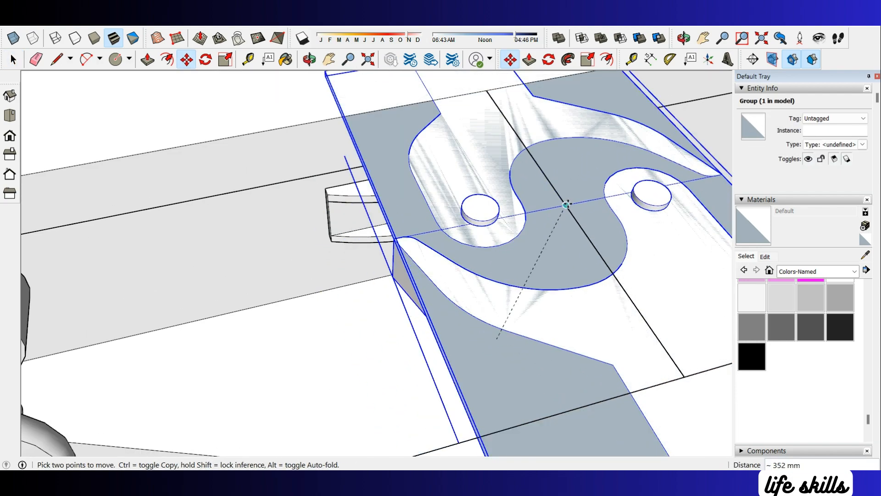
left_click(568, 203)
scroll(562, 220, "down", 3)
middle_click_drag(560, 259, 463, 138)
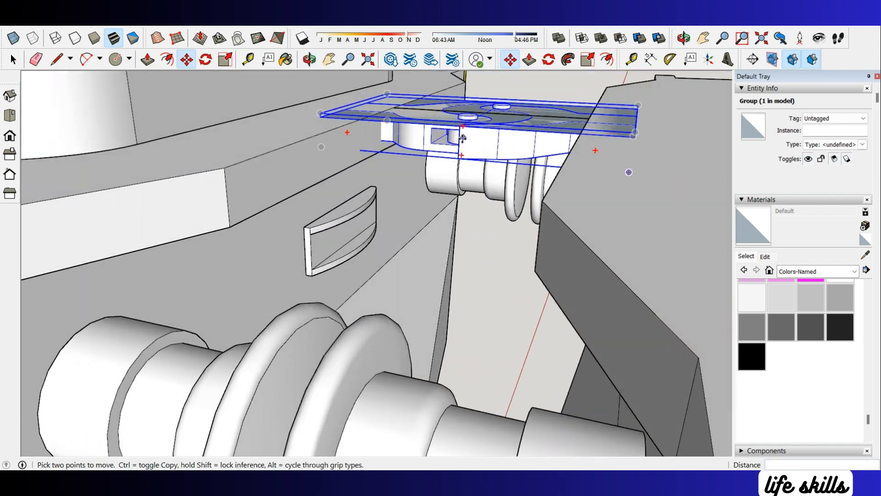
left_click(459, 144)
left_click(332, 252)
Step: Erase the rectangular helper face and its edges inside the coupler group
mouse_move(340, 252)
middle_mouse_down()
mouse_move(414, 208)
mouse_move(419, 215)
mouse_move(406, 213)
middle_mouse_up()
scroll(413, 210, "up", 5)
key("space")
double_click(403, 236)
scroll(403, 233, "up", 3)
double_click(415, 208)
right_click(415, 209)
left_click(434, 228)
Step: Extend the end face of the locomotive-side coupler shank with Push/Pull about 42 mm to the bracket plate
left_click(420, 216)
double_click(420, 216)
left_click(385, 215)
double_click(404, 212)
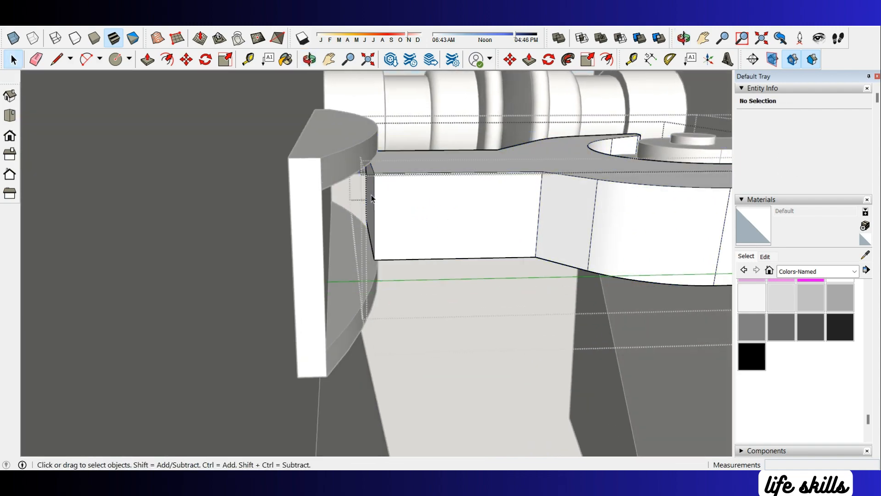
key("p")
left_click_drag(371, 198, 324, 227)
left_click(321, 158)
Step: Erase the wagon-side coupler head and its bracket plate, leaving only the locomotive-side coupler
scroll(266, 226, "down", 3)
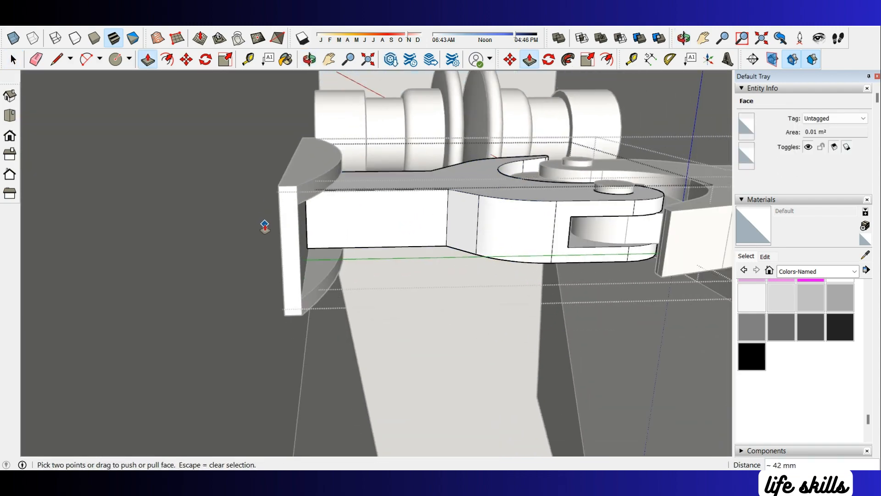
middle_click_drag(266, 226, 334, 280)
scroll(334, 280, "down", 2)
key("space")
left_click(335, 280)
middle_click_drag(519, 268, 549, 268)
left_click(568, 260)
right_click(569, 260)
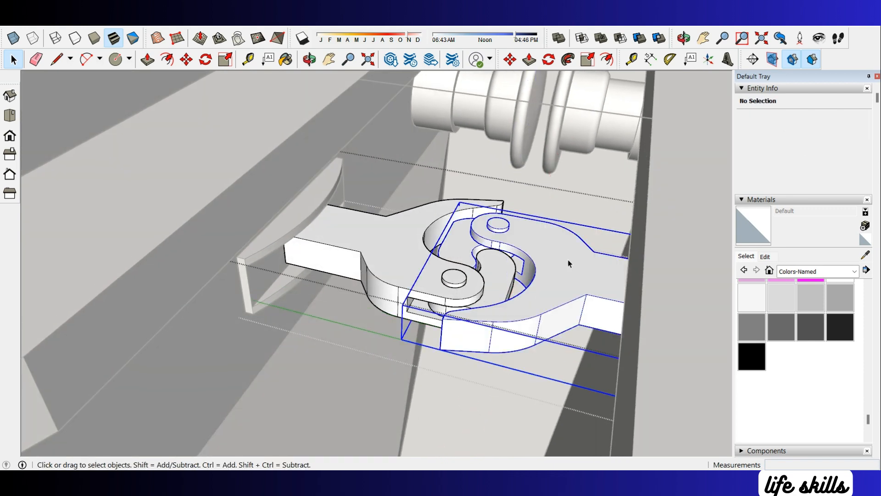
left_click(580, 279)
middle_click_drag(580, 301, 651, 256)
left_click(660, 252)
right_click(664, 252)
left_click(692, 271)
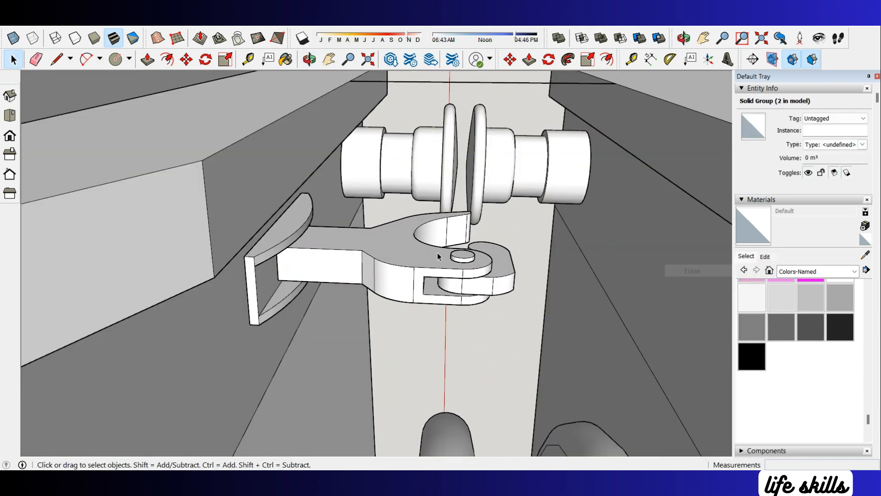
Step: Cut the locomotive-side bracket plate and paste it in place inside the coupler group
left_click(454, 271)
middle_click_drag(473, 274, 429, 275)
left_click(293, 234)
left_click(323, 247)
right_click(280, 224)
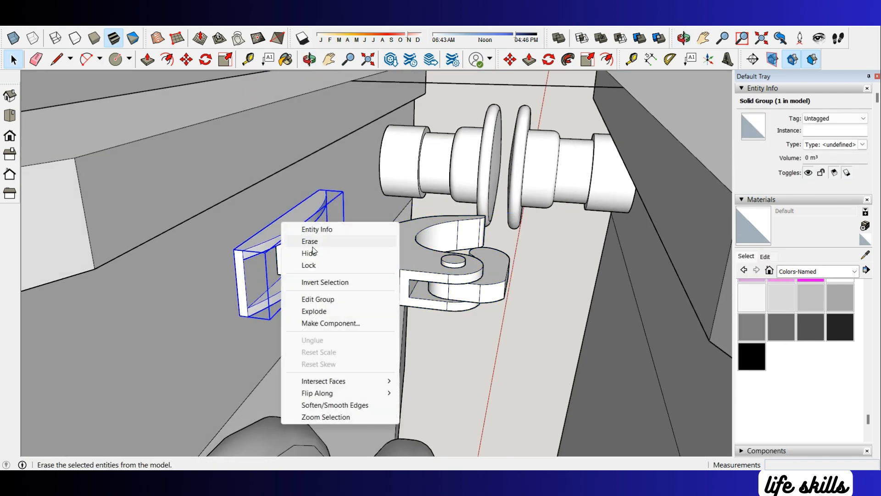
left_click(30, 22)
left_click(31, 22)
left_click(45, 64)
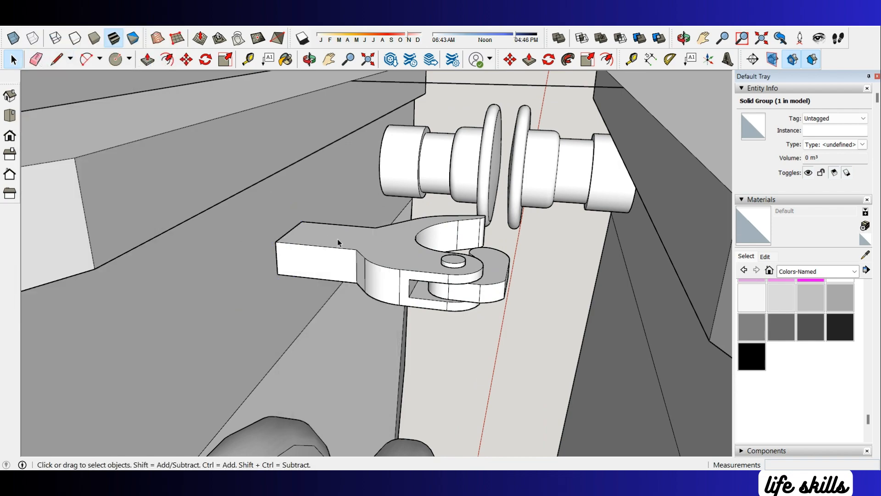
double_click(338, 239)
left_click(30, 22)
left_click(61, 99)
key("Escape")
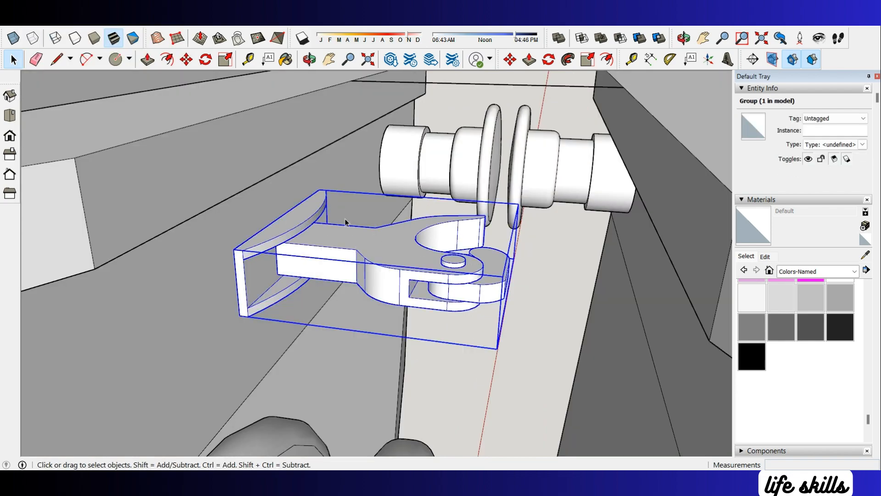
Step: Move the locomotive's body shell aside along the red axis to clear the chassis
scroll(395, 250, "down", 4)
middle_click_drag(432, 289, 375, 347)
middle_click_drag(435, 346, 453, 328)
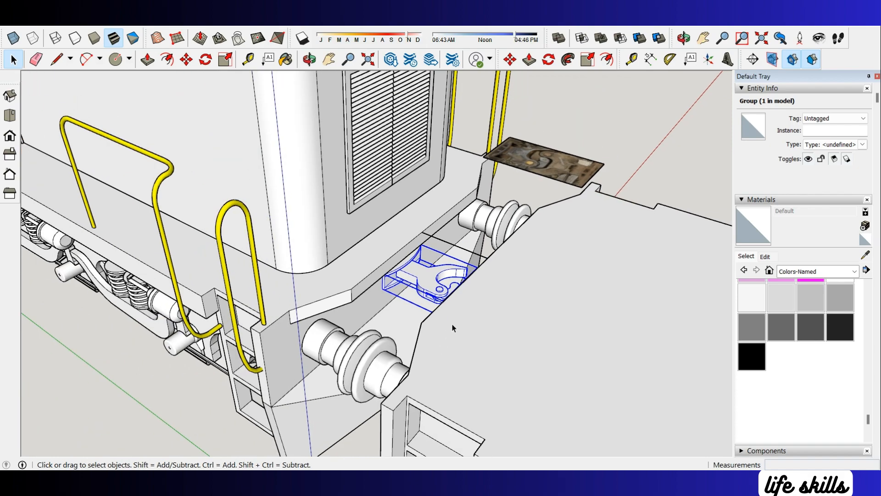
middle_click_drag(457, 298, 414, 248)
scroll(413, 248, "down", 3)
key("space")
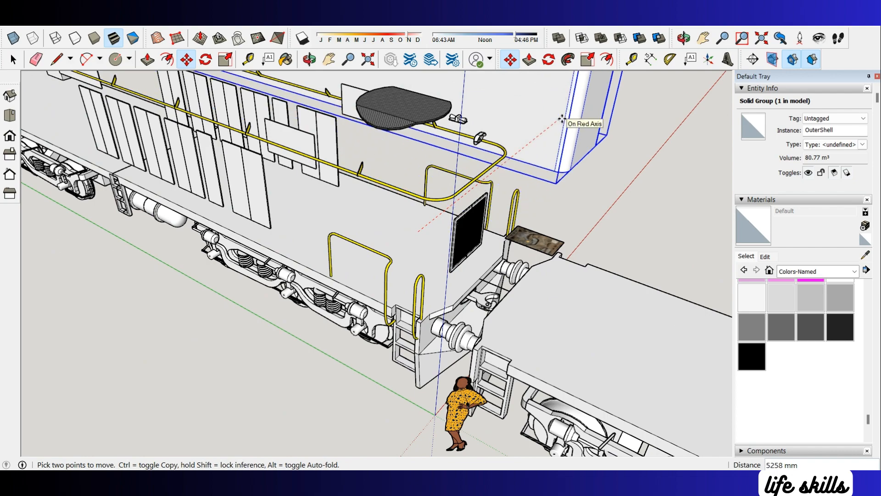
middle_click_drag(435, 237, 476, 232)
scroll(475, 271, "up", 2)
key("space")
Step: Rotate a copy of the coupler half a turn about the middle of the locomotive deck to the chassis's opposite end
left_click(475, 275)
scroll(565, 301, "down", 3)
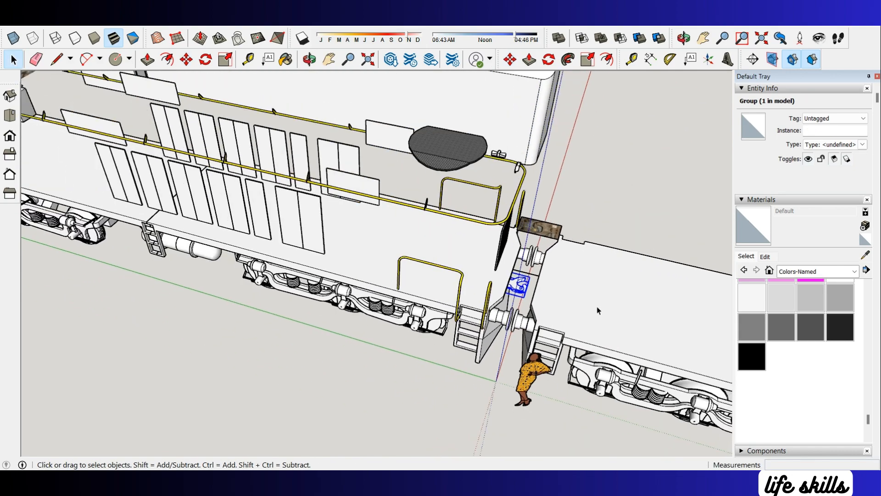
key("q")
middle_click_drag(598, 309, 280, 115)
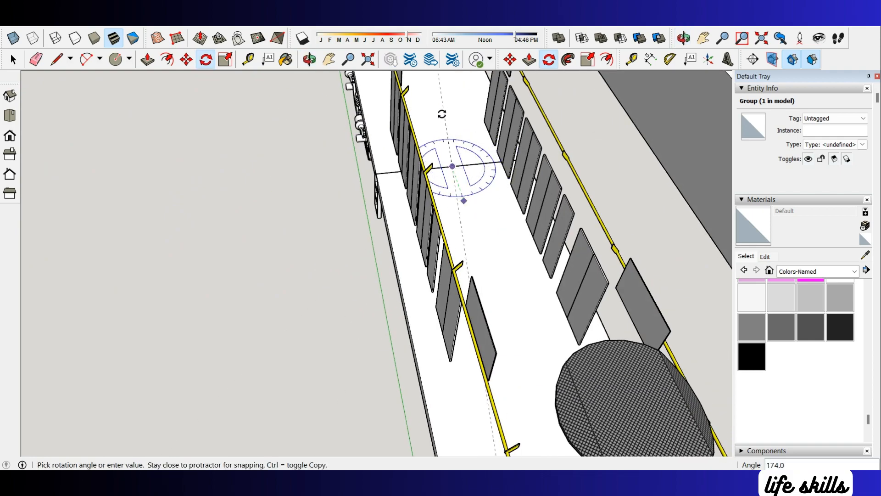
scroll(479, 188, "down", 5)
middle_click_drag(479, 188, 716, 230)
scroll(285, 262, "down", 2)
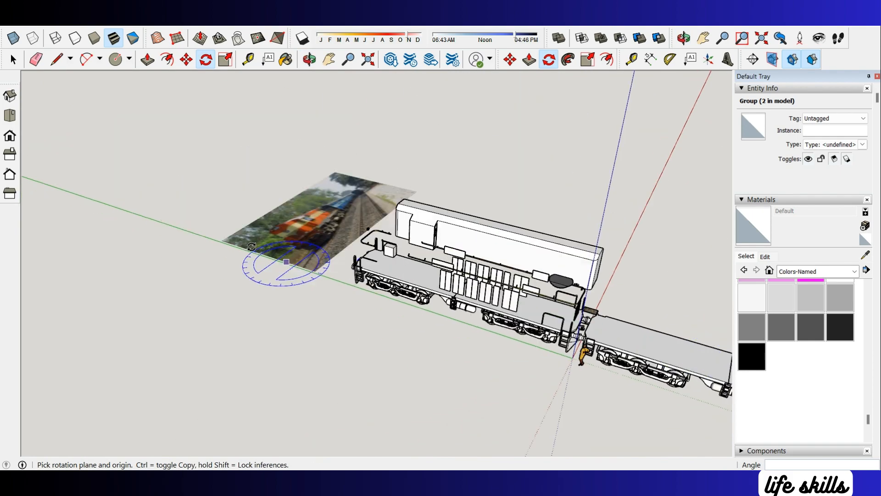
middle_click_drag(285, 262, 337, 258)
key("space")
Step: Measure the gap between the locomotive and wagon decks with a temporary line and erase that line
scroll(530, 295, "up", 8)
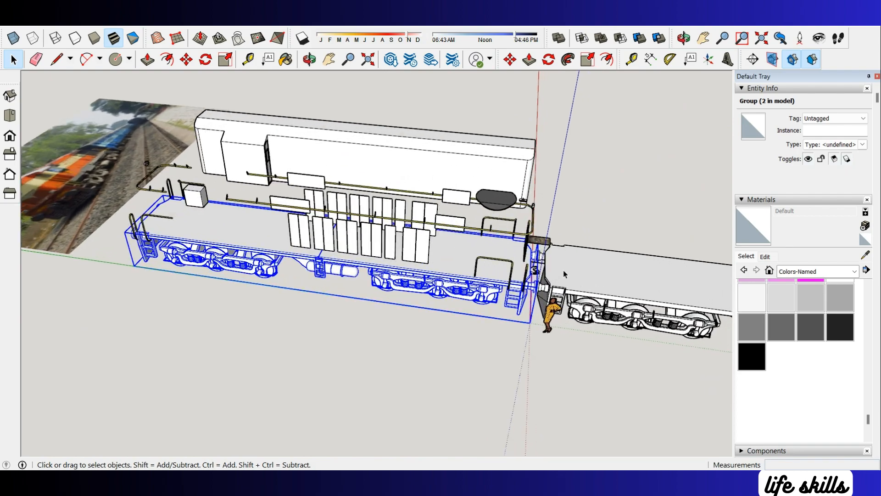
key("l")
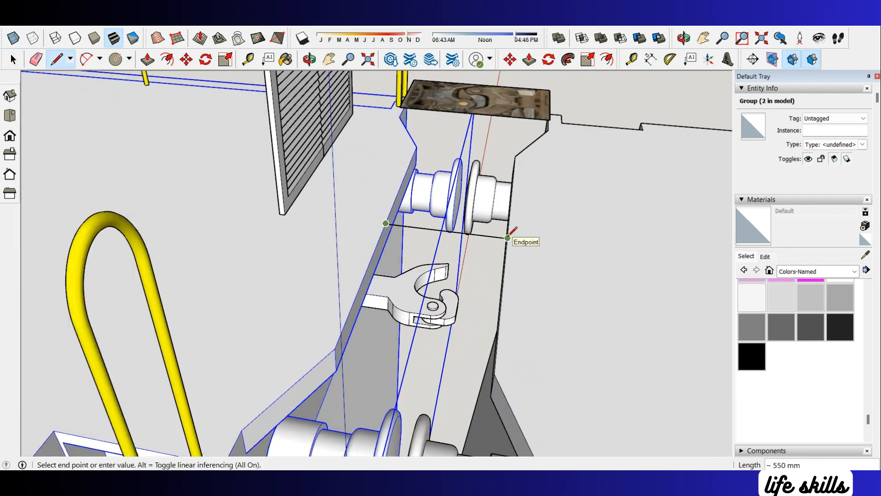
left_click(507, 238)
scroll(521, 250, "down", 4)
key("e")
scroll(519, 248, "up", 5)
left_click(513, 239)
scroll(510, 247, "down", 8)
key("space")
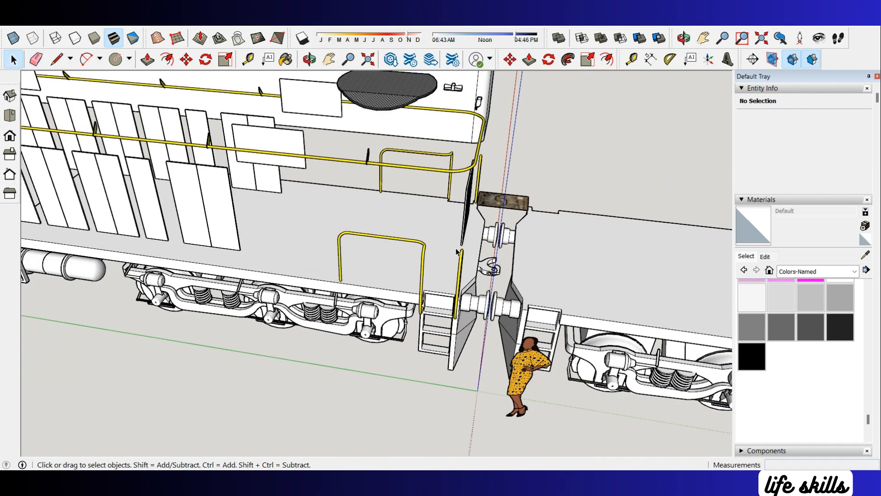
Step: Copy the locomotive chassis with both end couplers along the green axis beyond the locomotive's far end
left_click(457, 252)
scroll(459, 253, "down", 5)
scroll(541, 273, "up", 2)
left_click(543, 268)
left_click(538, 275)
scroll(539, 274, "down", 4)
scroll(157, 231, "up", 1)
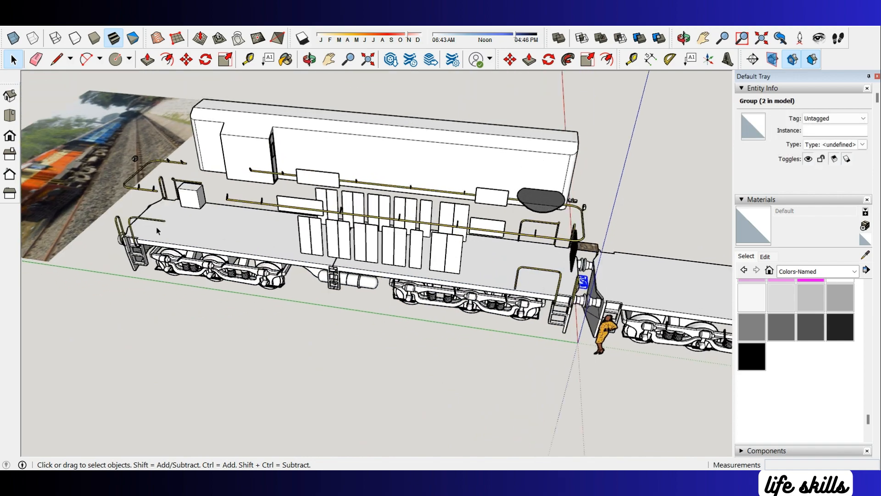
scroll(157, 231, "up", 2)
scroll(364, 259, "down", 3)
left_click(364, 260, "shift")
middle_click_drag(364, 260, 459, 250)
scroll(269, 318, "up", 2)
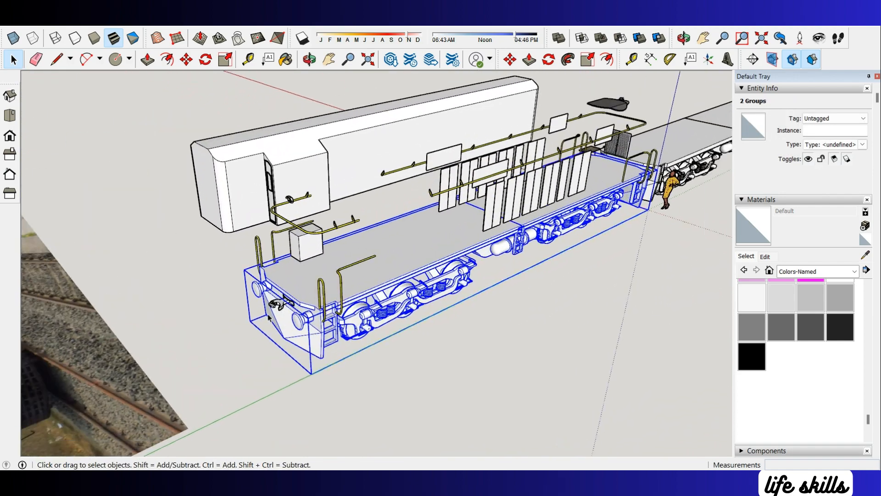
scroll(277, 305, "up", 3)
left_click(276, 304, "shift")
scroll(271, 312, "down", 4)
middle_click_drag(436, 337, 350, 348)
scroll(355, 363, "down", 1)
key("m")
left_click(579, 354)
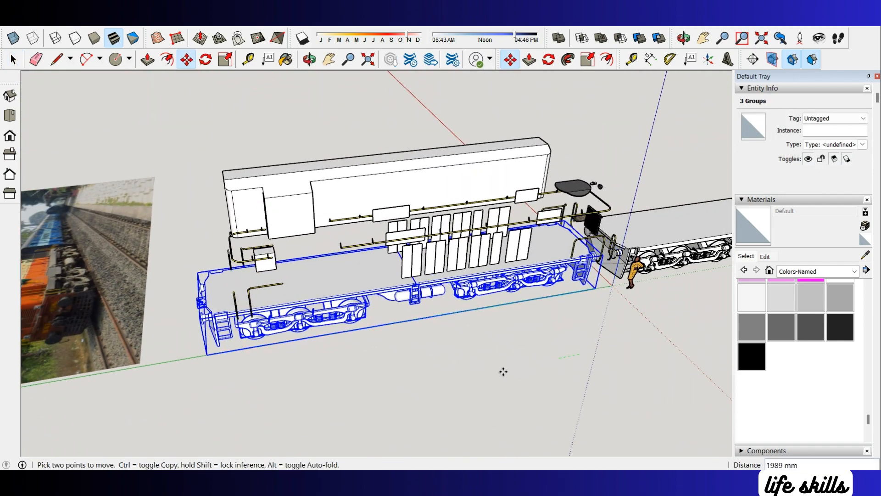
key("ctrl")
scroll(425, 383, "down", 1)
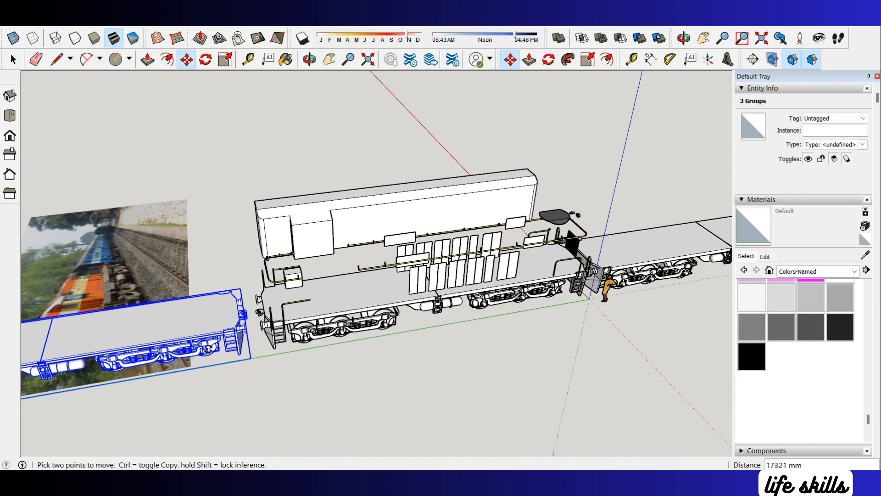
Step: Offset the copied chassis 550 mm from the locomotive's far end so the facing couplers interlock
scroll(254, 295, "up", 5)
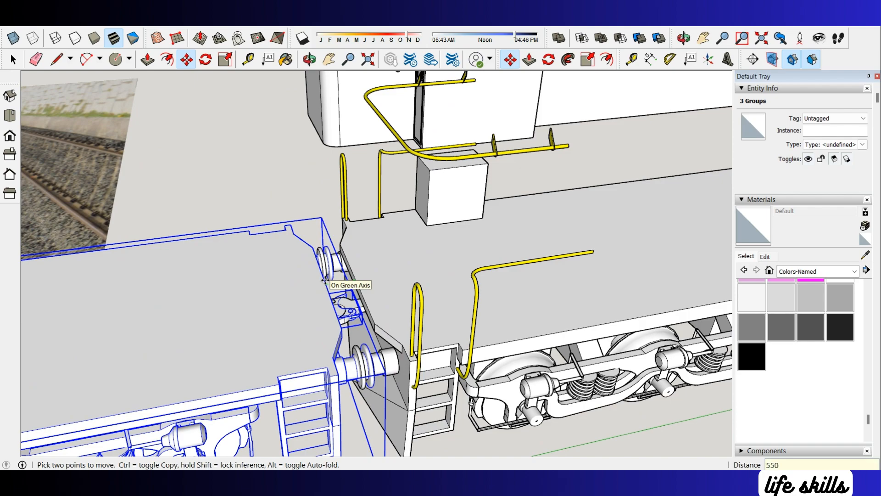
middle_click_drag(381, 338, 390, 381)
scroll(334, 309, "up", 4)
middle_click_drag(337, 331, 379, 339)
key("space")
scroll(423, 257, "down", 2)
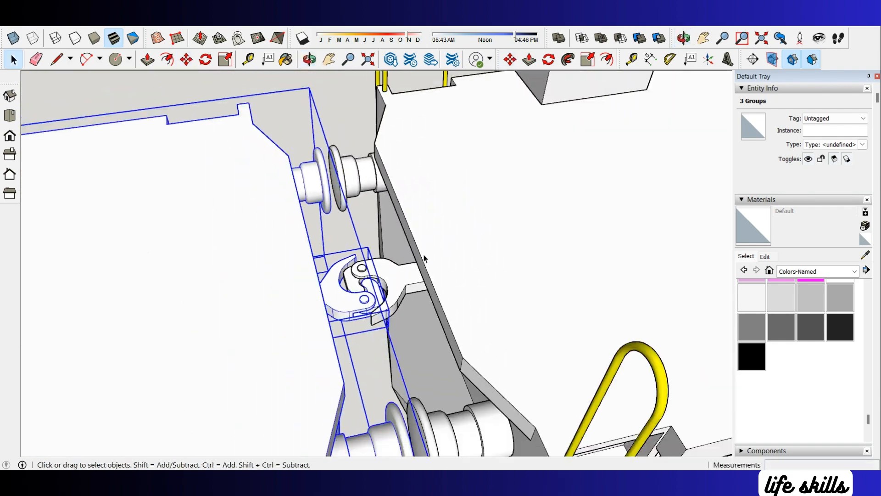
Step: Erase the copied chassis with its couplers and remaining pieces beyond the locomotive's end
scroll(485, 209, "down", 4)
scroll(485, 209, "down", 5)
right_click(354, 243)
left_click(382, 262)
scroll(321, 271, "down", 2)
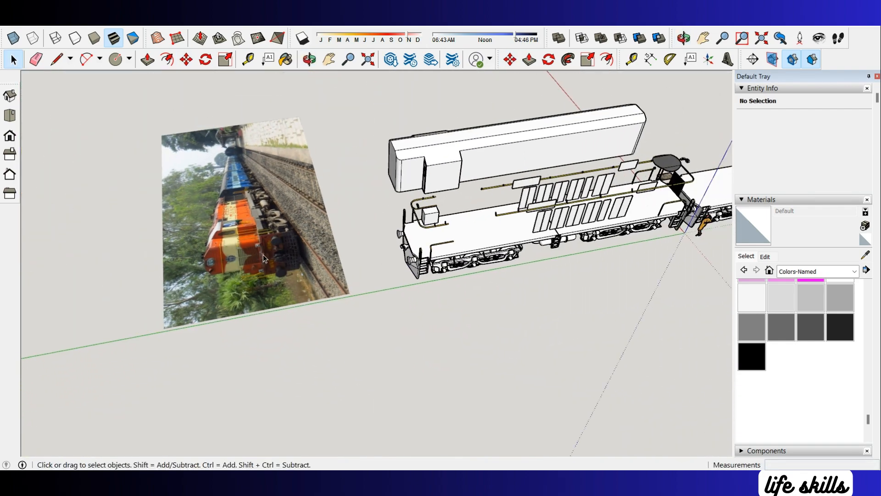
middle_click_drag(335, 250, 197, 180)
left_click_drag(569, 354, 570, 353)
right_click(583, 278)
left_click(610, 298)
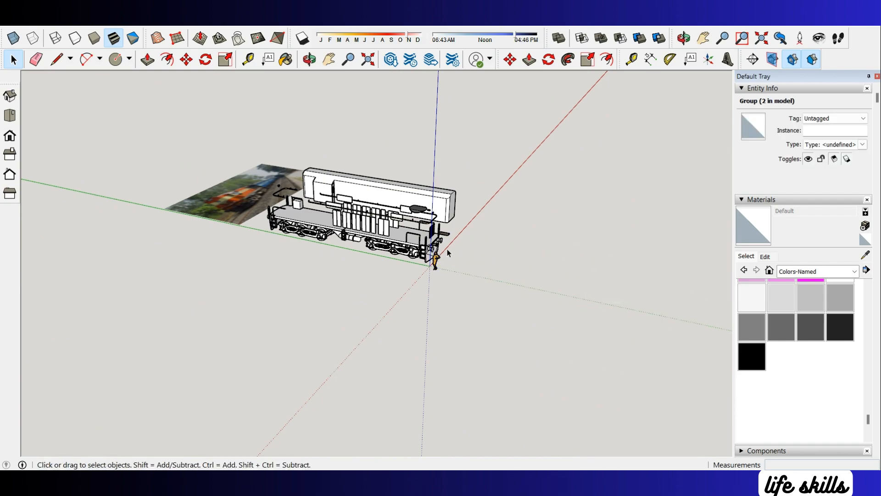
Step: Cut the two coupler groups from both ends of the locomotive chassis
middle_click_drag(125, 188, 354, 248)
scroll(275, 275, "up", 3)
left_click(271, 276)
left_click(271, 276)
scroll(271, 277, "down", 3)
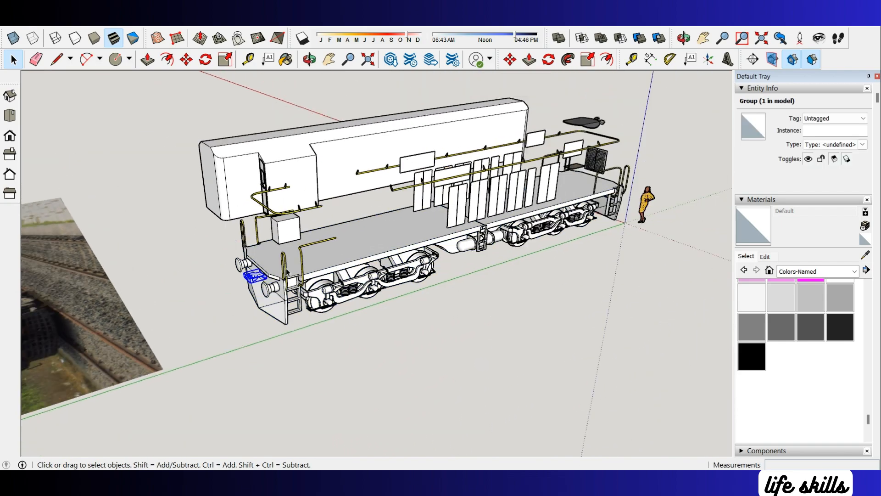
middle_click_drag(376, 275, 160, 230)
scroll(641, 326, "up", 2)
scroll(605, 307, "up", 4)
left_click(549, 281)
scroll(675, 314, "down", 2)
left_click(674, 313)
middle_click_drag(459, 276, 643, 200)
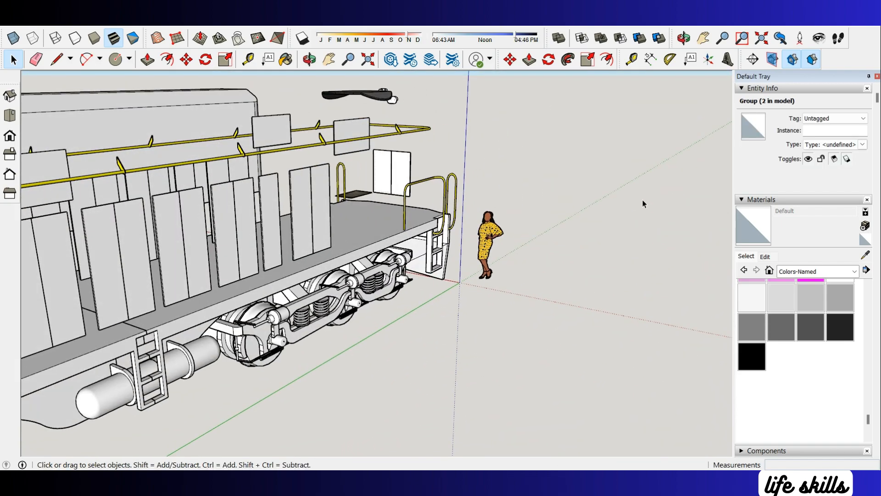
scroll(643, 203, "down", 3)
middle_click_drag(344, 257, 551, 248)
scroll(229, 339, "up", 2)
left_click(172, 336, "ctrl")
left_click(32, 25)
left_click(44, 63)
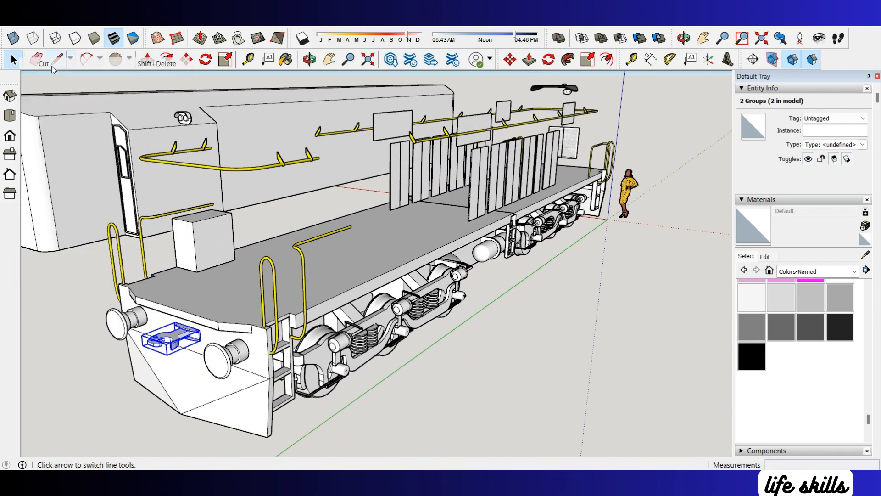
Step: Paste both couplers in place inside the locomotive chassis group and close the group
double_click(259, 270)
left_click(32, 24)
left_click(58, 100)
left_click(580, 303)
scroll(580, 276, "down", 3)
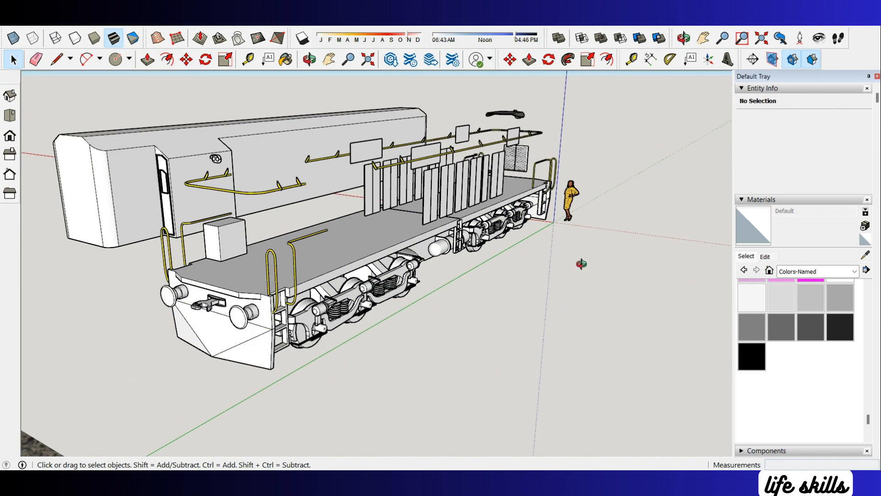
Step: Move the locomotive body shell along the red axis back onto the chassis deck
middle_click_drag(580, 264, 349, 284)
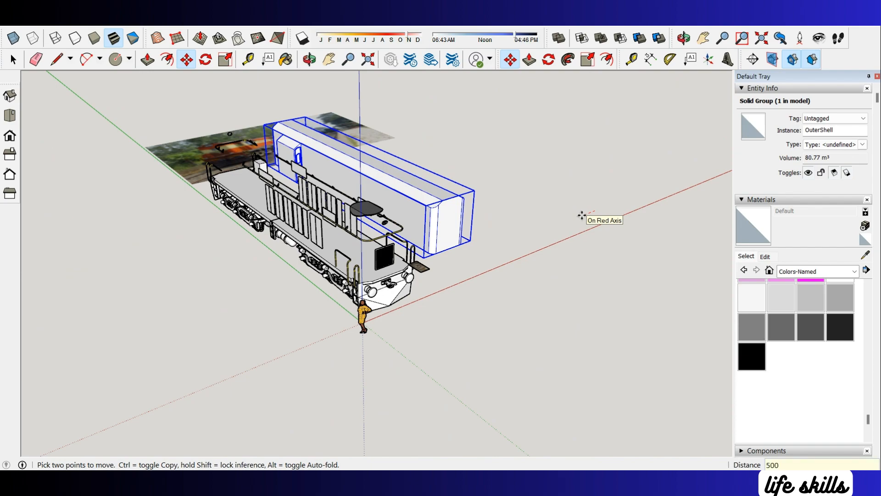
left_click(485, 276)
scroll(477, 277, "up", 3)
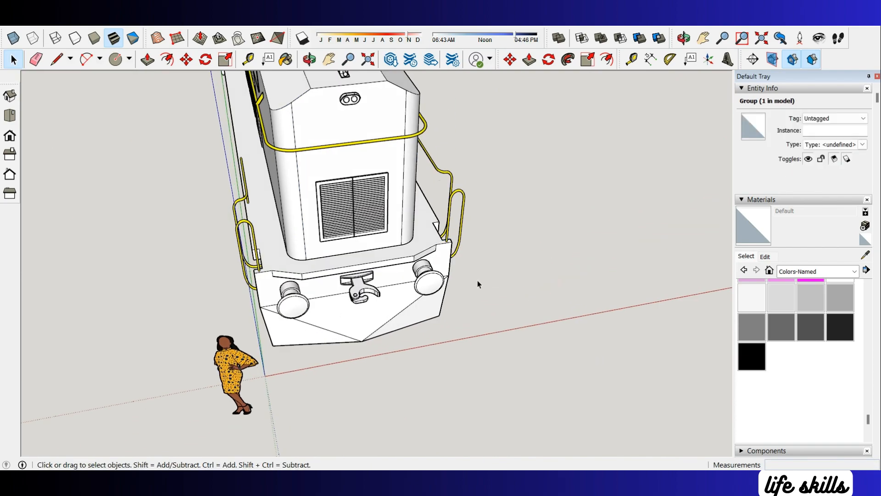
Step: Open the chassis group and paint the frame half at the grille end, including its buffers, with 0135_DarkGray
middle_click_drag(477, 280, 248, 202)
left_click(246, 201)
scroll(413, 355, "up", 3)
scroll(382, 321, "up", 5)
middle_click_drag(374, 298, 380, 328)
scroll(264, 285, "down", 5)
middle_click_drag(525, 356, 509, 399)
scroll(346, 352, "down", 3)
middle_click_drag(620, 307, 605, 224)
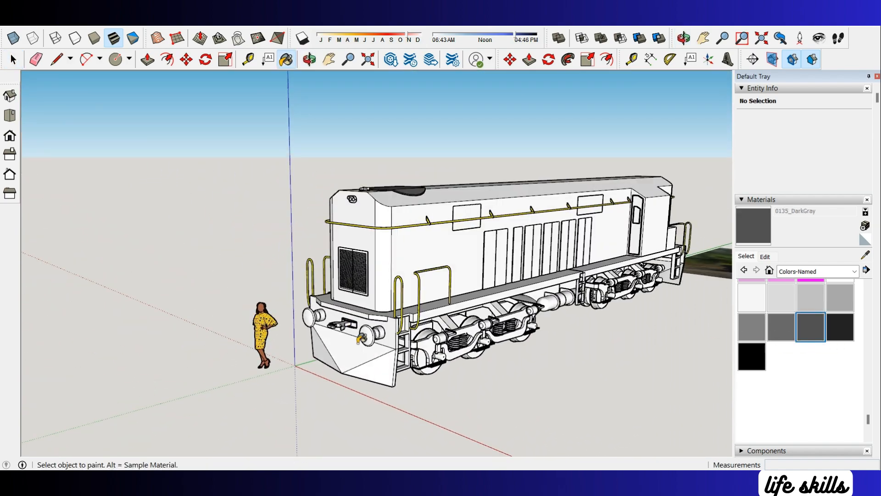
key("space")
scroll(361, 338, "up", 3)
double_click(332, 330)
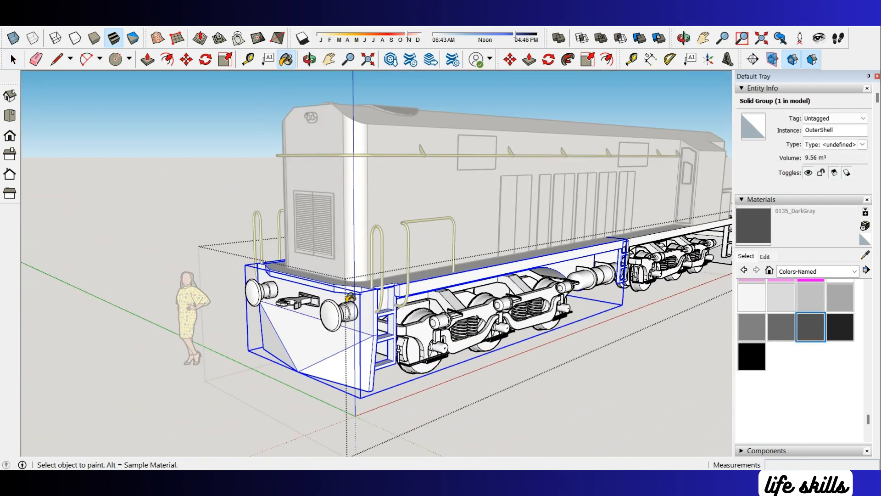
left_click(338, 295)
scroll(220, 287, "down", 3)
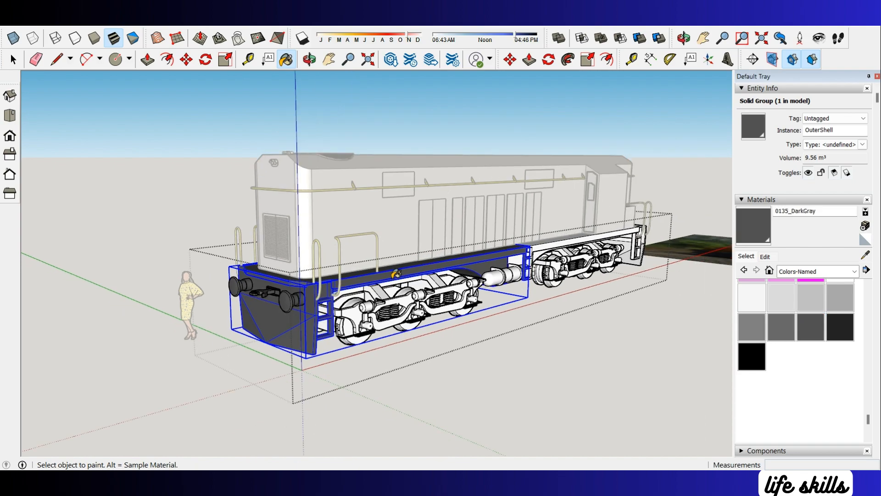
Step: Paint the other frame half, the remaining coupler and the underfloor tanks with 0135_DarkGray
scroll(507, 269, "up", 5)
left_click(514, 276)
middle_click_drag(514, 270, 432, 267)
left_click(495, 211)
mouse_move(379, 221)
middle_mouse_down()
mouse_move(366, 221)
mouse_move(449, 230)
middle_mouse_up()
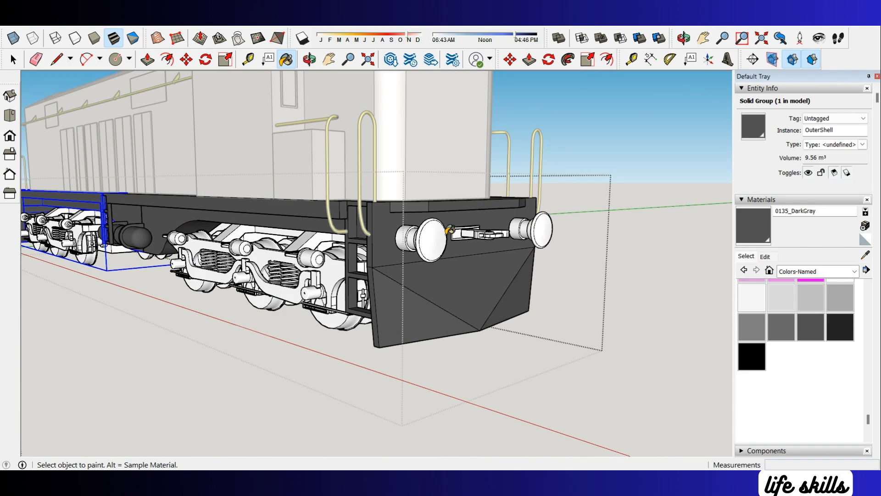
middle_click_drag(541, 234, 196, 224)
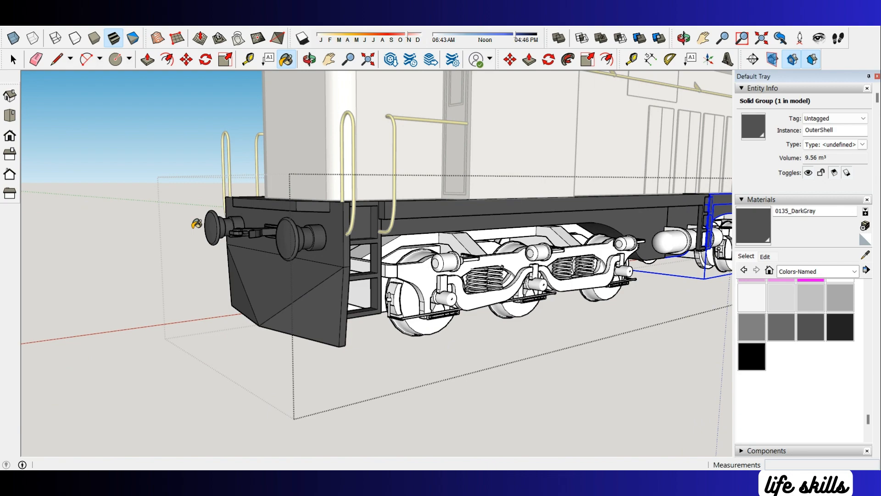
key("space")
scroll(352, 291, "down", 2)
Step: Paint both wheel bogies inside the chassis with 0134_DimGray and close the group
left_click(784, 327)
scroll(498, 256, "up", 3)
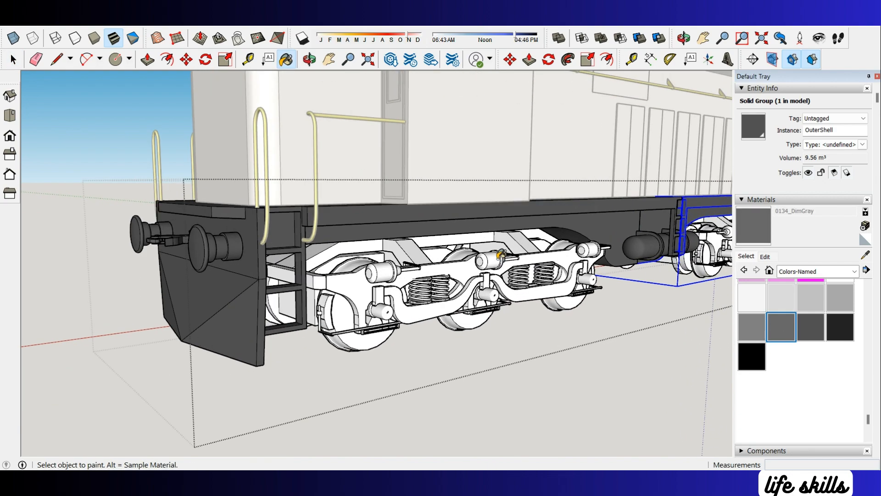
left_click(497, 256)
left_click(656, 264)
key("space")
scroll(642, 270, "down", 4)
left_click(519, 330)
Step: Examine the painted chassis and bogies from both ends, the side and below
middle_click_drag(404, 271, 627, 272)
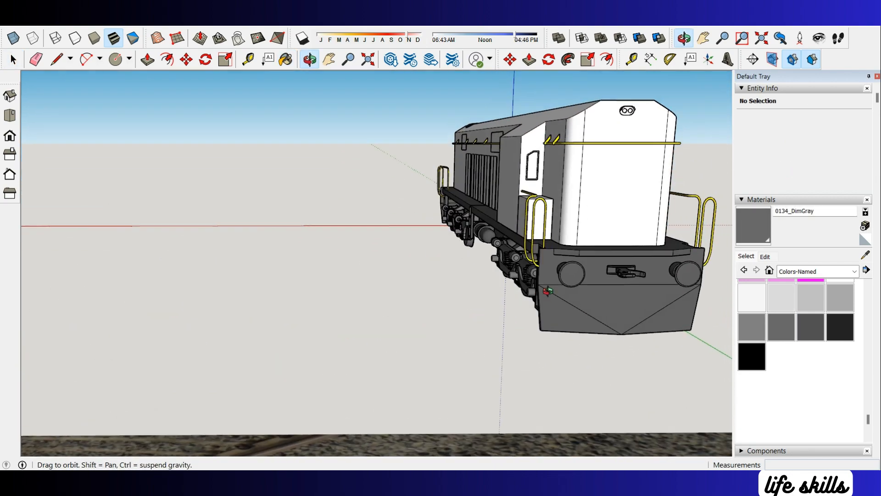
middle_click_drag(349, 238, 606, 216)
scroll(148, 227, "up", 3)
middle_click_drag(148, 227, 191, 206)
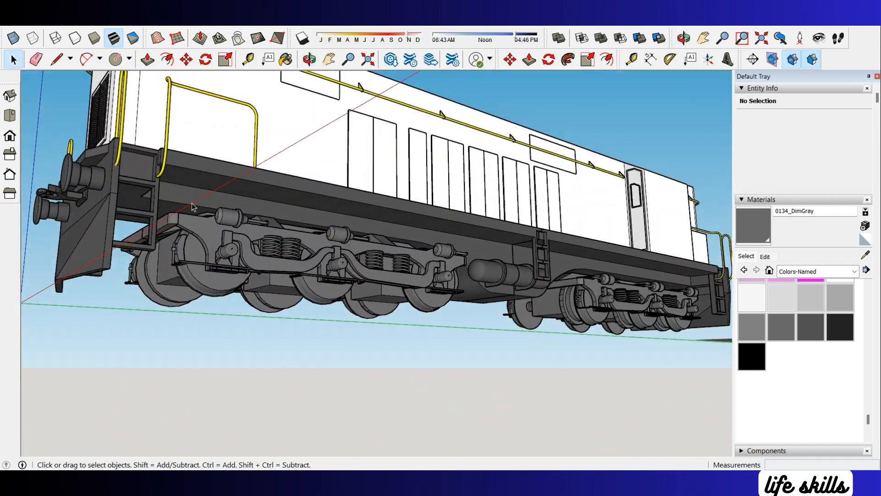
scroll(191, 206, "up", 2)
middle_click_drag(238, 248, 395, 302)
scroll(603, 347, "down", 2)
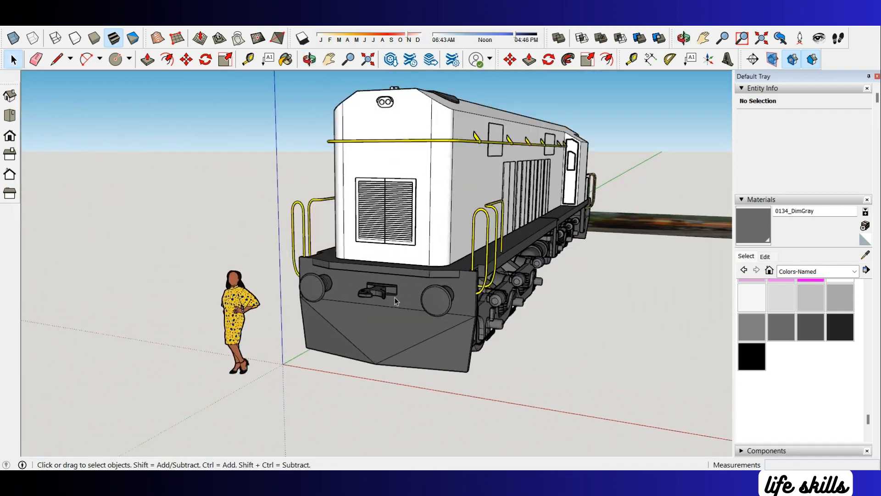
Step: Try to merge one leaf of the front grille with Outer Shell and open the leaf
scroll(421, 239, "up", 5)
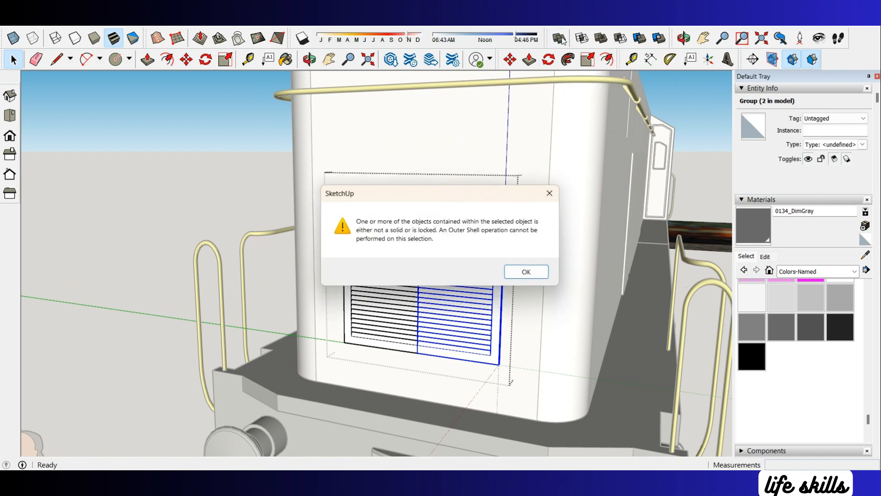
key("space")
scroll(443, 247, "up", 3)
double_click(462, 255)
scroll(453, 191, "down", 1)
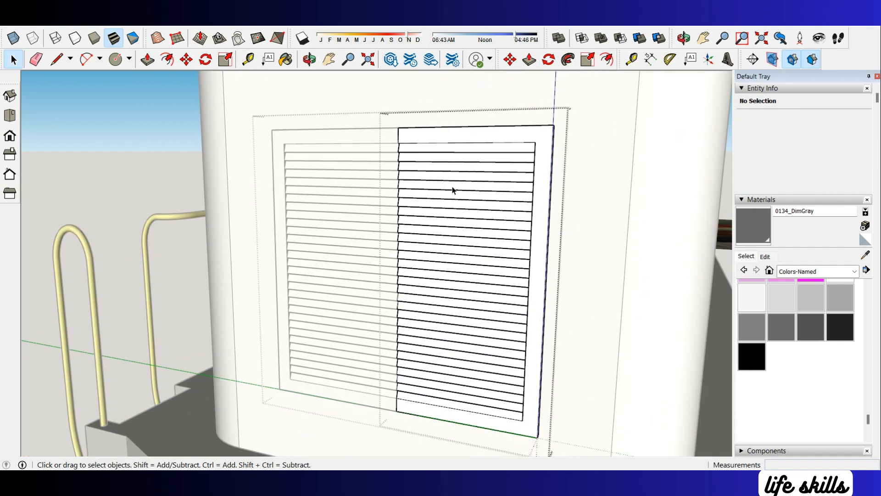
Step: Move one leaf of the front grille 3000 mm along the green axis, clear of the body
key("Escape")
scroll(454, 152, "down", 2)
left_click(456, 150)
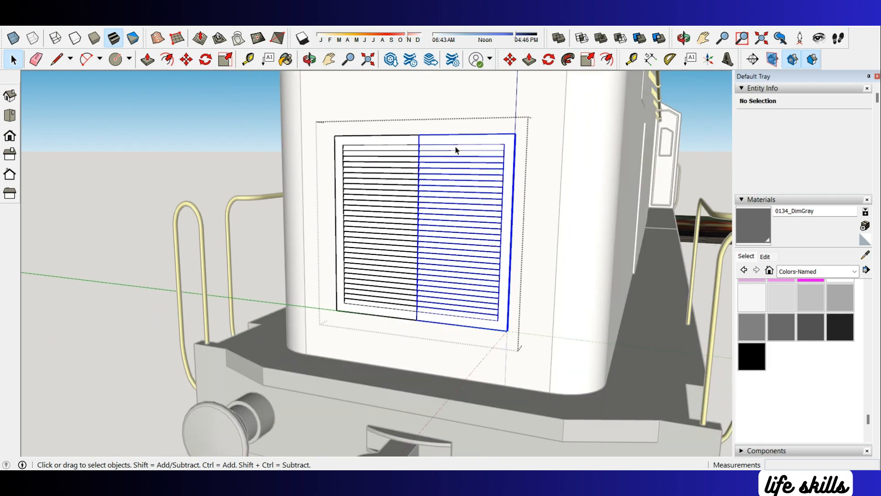
left_click(404, 196)
scroll(404, 196, "down", 5)
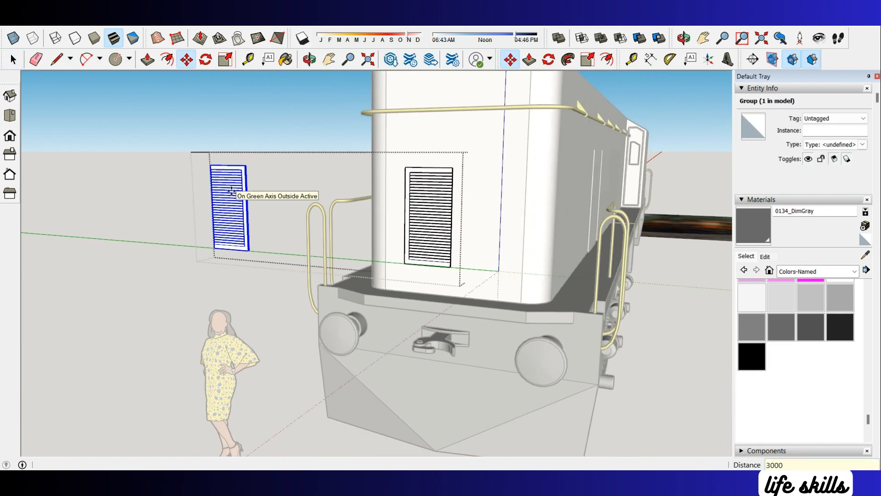
key("Return")
Step: Open the separated grille leaf and try to reshape its narrow edge face with Push/Pull
scroll(229, 192, "up", 3)
middle_click_drag(222, 196, 374, 201)
scroll(363, 195, "up", 3)
scroll(309, 94, "up", 2)
key("space")
double_click(311, 96)
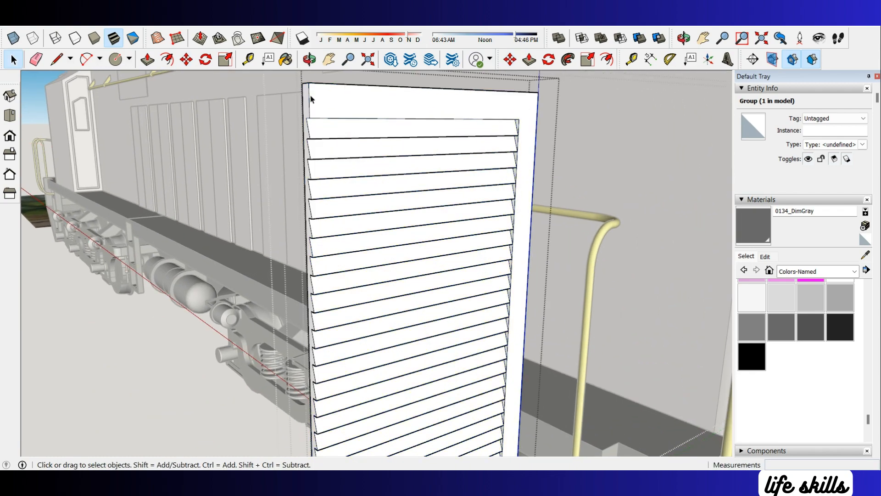
scroll(311, 100, "up", 1)
left_click_drag(290, 108, 337, 100)
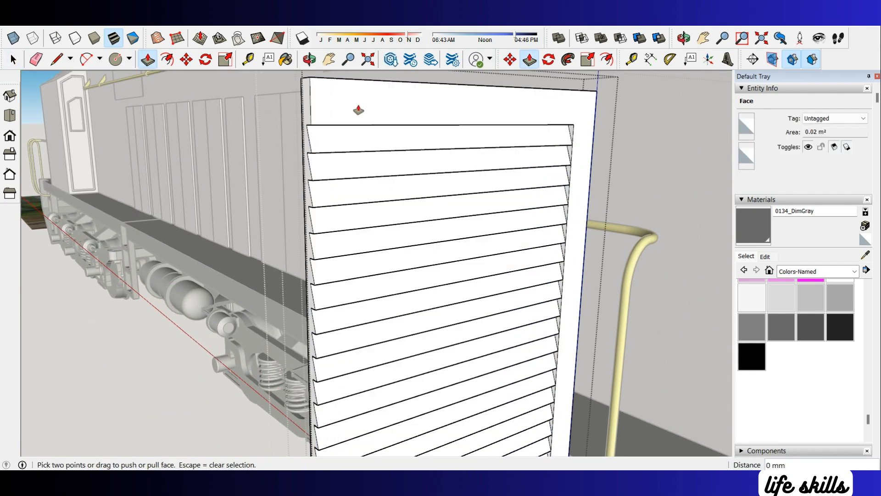
middle_click_drag(359, 110, 425, 131)
key("space")
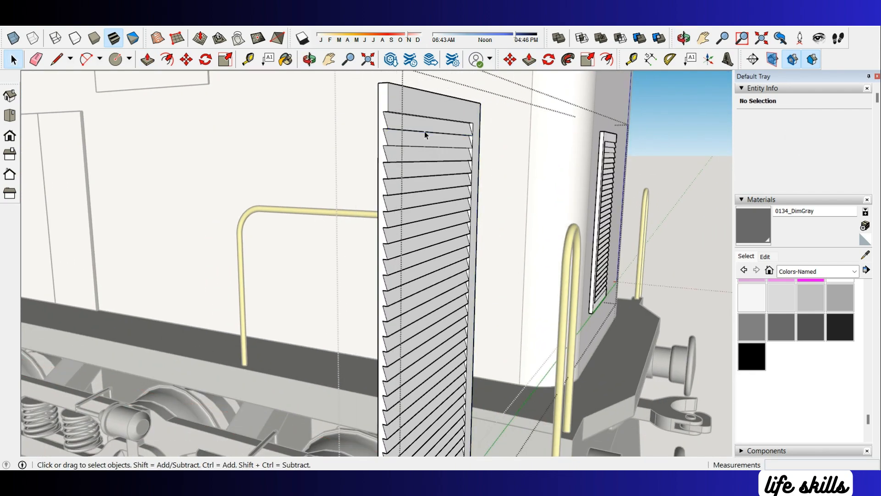
Step: Delete the separated grille leaf and restore both leaves on the locomotive's front
double_click(425, 132)
key("Escape")
left_click(427, 134)
key("Delete")
scroll(441, 159, "down", 3)
middle_click_drag(565, 192, 440, 276)
left_click(607, 189)
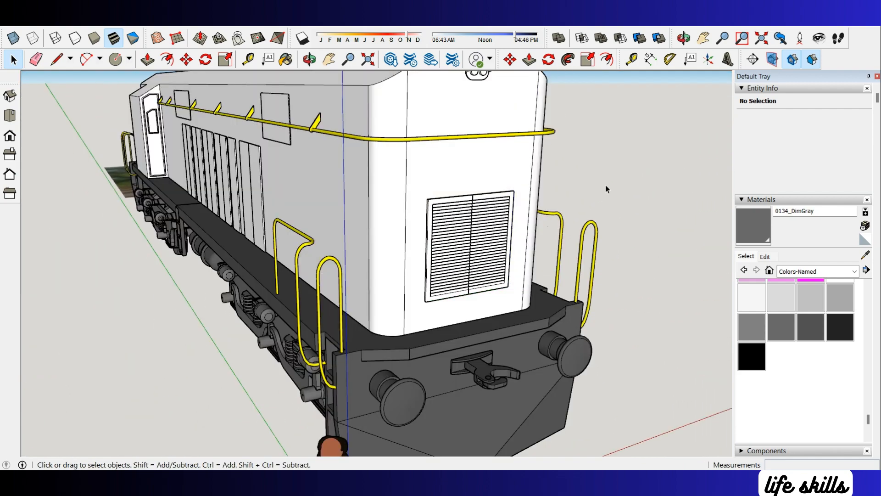
left_click(601, 482)
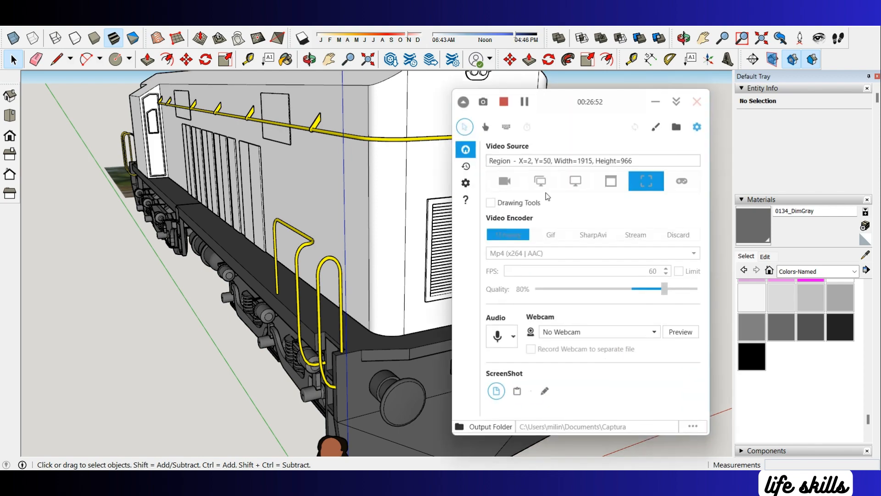
left_click(525, 102)
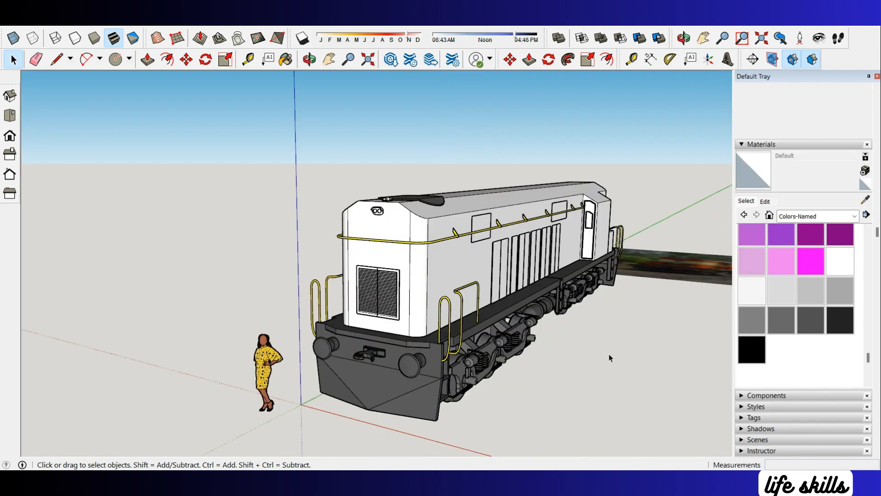
Step: Repaint both wheel bogies inside the chassis group with 0133_Gray and close the group
scroll(516, 402, "up", 3)
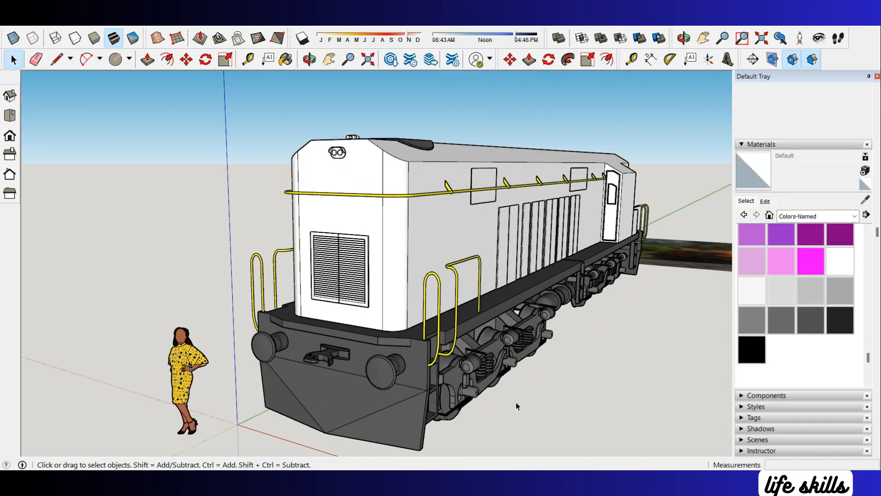
middle_click_drag(516, 402, 241, 221)
scroll(459, 337, "up", 3)
double_click(493, 335)
scroll(509, 337, "down", 1)
left_click(431, 335)
scroll(431, 334, "down", 1)
left_click(689, 324)
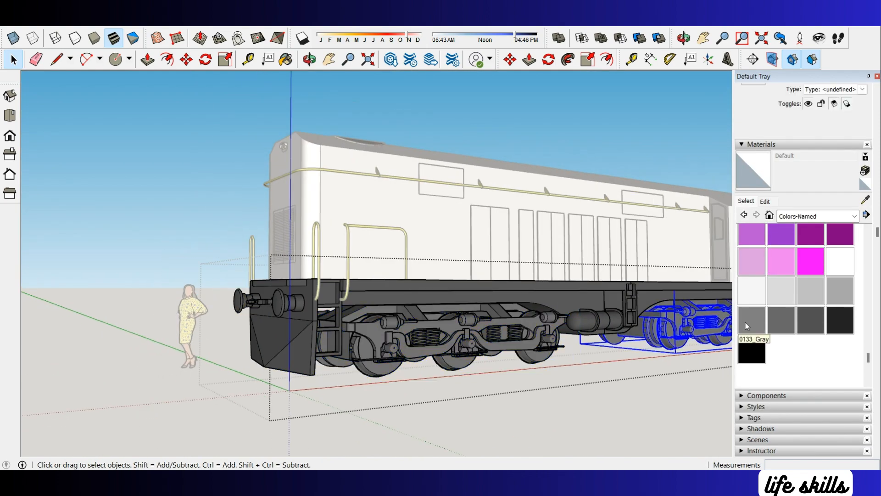
key("space")
left_click(600, 410)
Step: Open the front grille group and try Outer Shell on the leaf nearest the green axis handrail
scroll(600, 409, "down", 1)
mouse_move(510, 372)
middle_mouse_down()
mouse_move(579, 317)
mouse_move(576, 413)
mouse_move(642, 420)
middle_mouse_up()
scroll(399, 315, "up", 5)
middle_click_drag(447, 354, 509, 390)
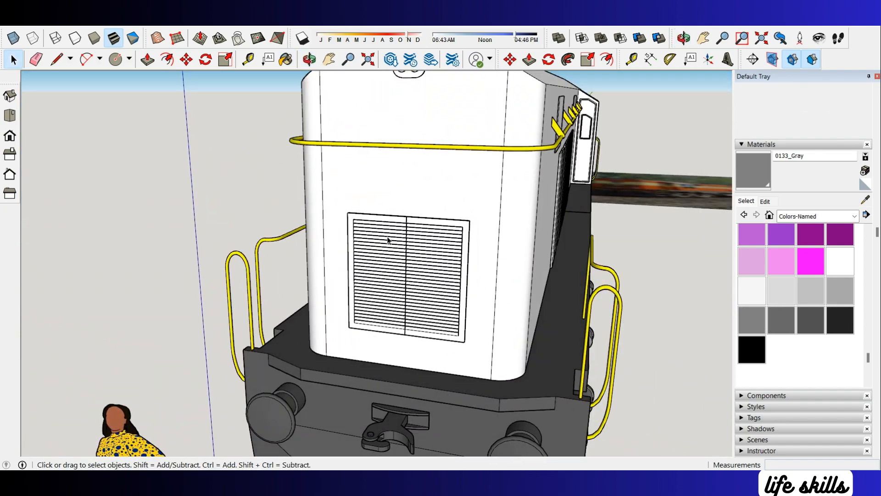
double_click(388, 241)
left_click(388, 246)
scroll(389, 245, "up", 5)
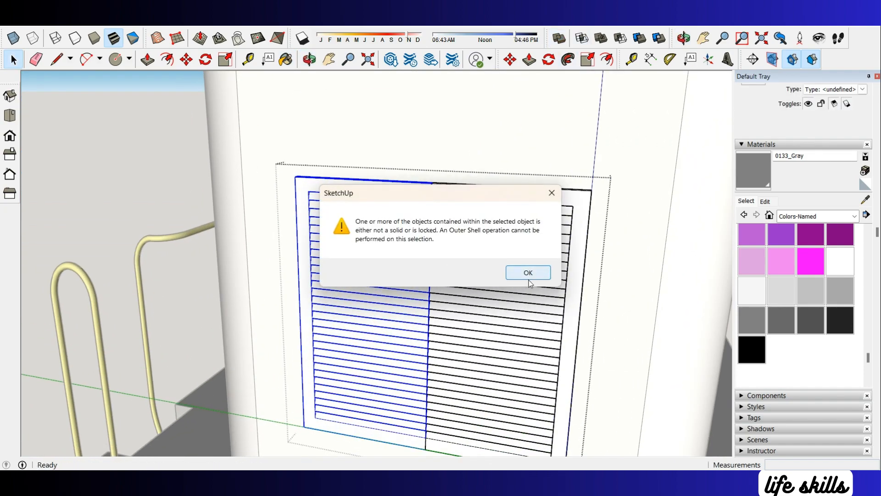
scroll(539, 188, "down", 2)
scroll(568, 242, "up", 1)
Step: Move that grille leaf along the green axis away from the locomotive body
key("m")
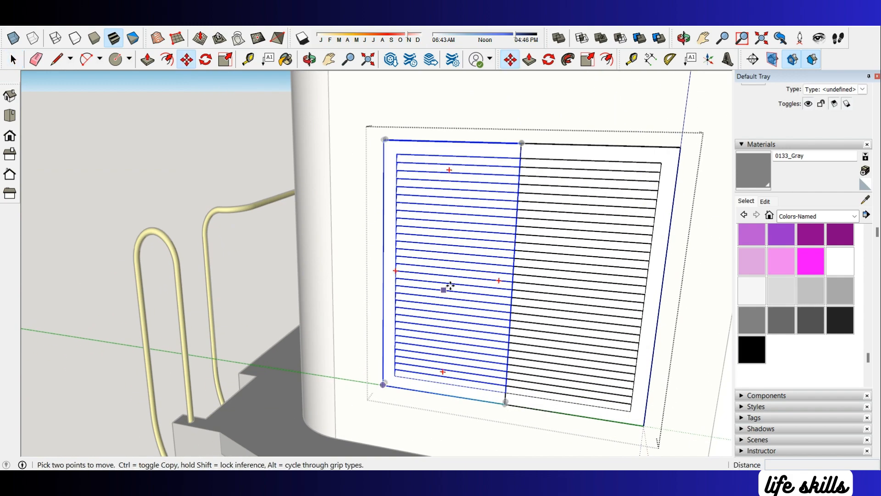
left_click(449, 288)
scroll(423, 282, "down", 4)
left_click(252, 270)
key("space")
Step: Open the separated grille leaf and clean up its slatted back into one flat closed face
scroll(253, 270, "up", 12)
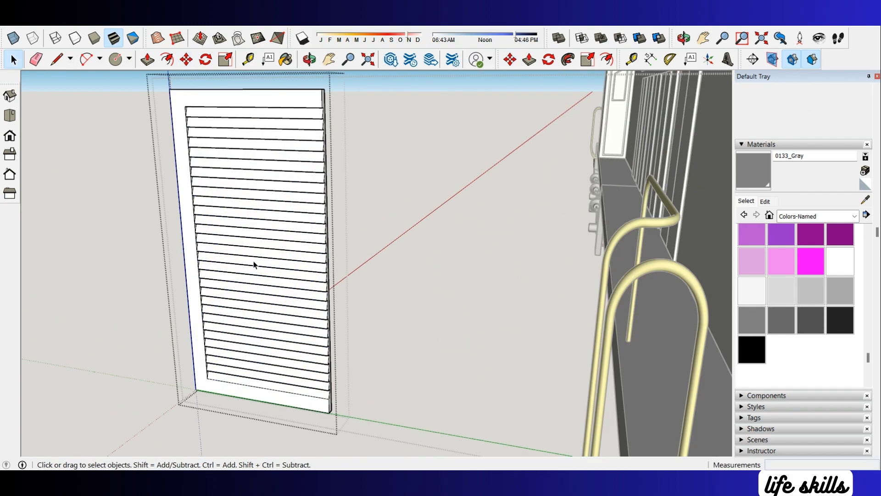
left_click(367, 298)
mouse_move(367, 298)
middle_mouse_down()
mouse_move(262, 256)
mouse_move(250, 260)
mouse_move(443, 255)
mouse_move(420, 237)
mouse_move(507, 294)
mouse_move(521, 281)
mouse_move(429, 242)
mouse_move(410, 272)
mouse_move(419, 334)
mouse_move(364, 197)
mouse_move(416, 369)
mouse_move(445, 315)
mouse_move(448, 250)
middle_mouse_up()
key("e")
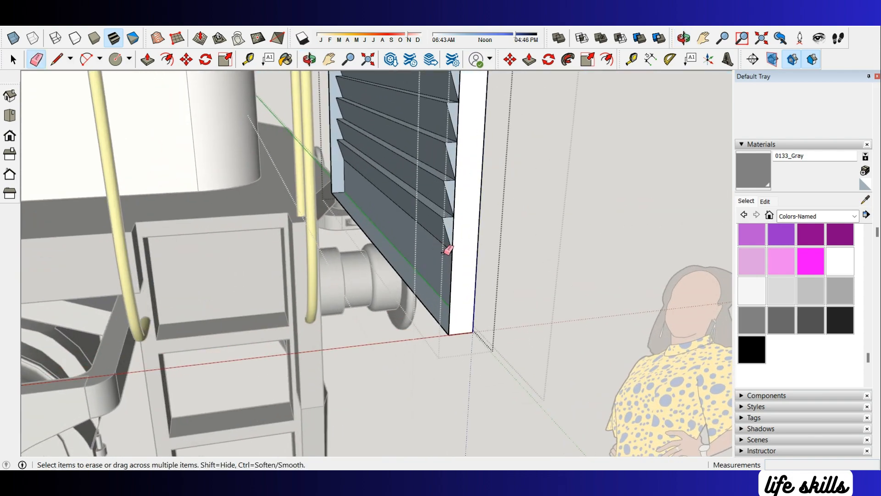
key("space")
middle_click_drag(437, 307, 421, 219)
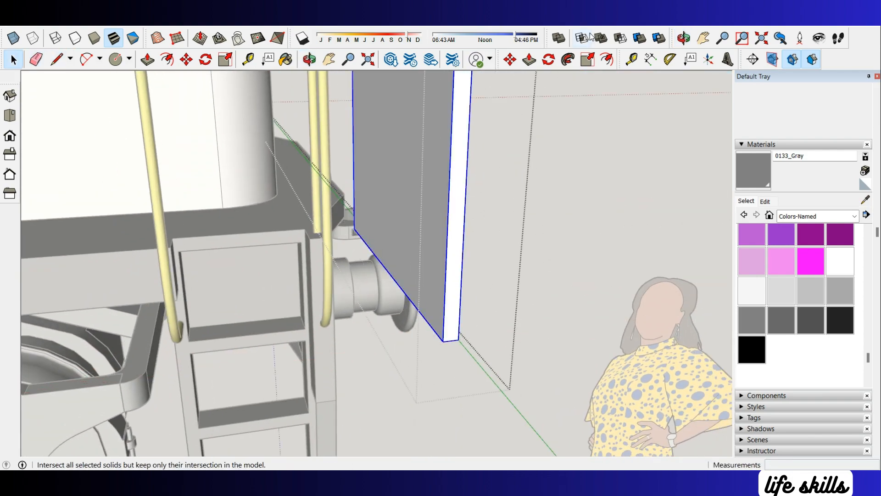
Step: Close the edited grille leaf and move it about 2433 mm back along the green axis against the other leaf
scroll(467, 148, "down", 5)
middle_click_drag(467, 147, 321, 385)
key("space")
left_click(370, 360)
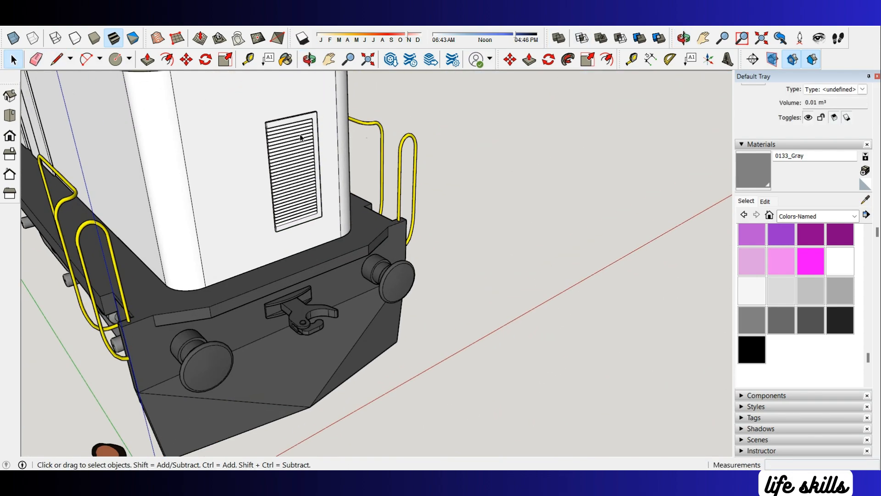
scroll(304, 143, "down", 4)
left_click(203, 217)
scroll(203, 217, "up", 3)
key("m")
scroll(230, 191, "up", 4)
left_click(275, 163)
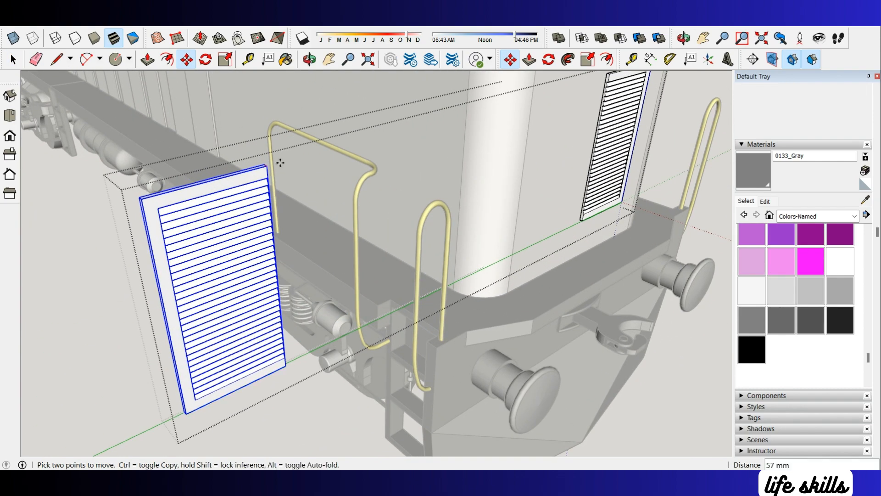
scroll(458, 116, "up", 3)
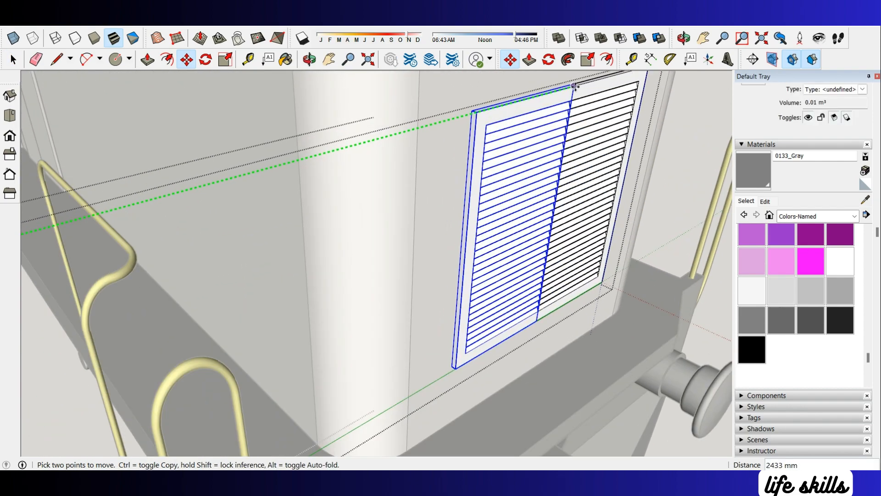
Step: Open the other front grille leaf and erase its frame face and the leftover geometry behind it
middle_click_drag(625, 113, 368, 148)
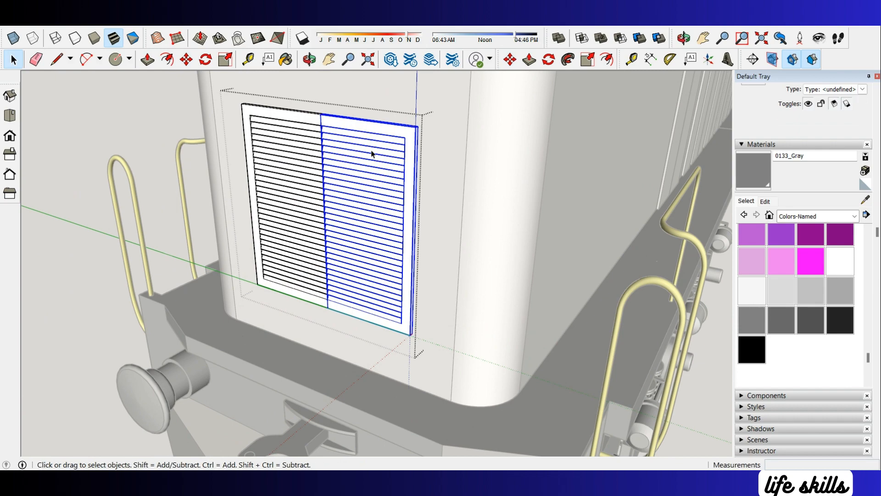
double_click(394, 323)
scroll(393, 322, "up", 3)
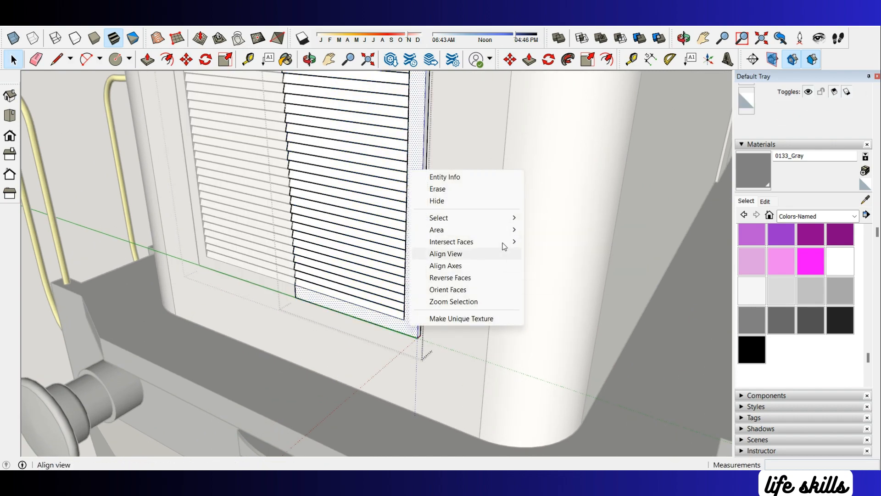
left_click(482, 190)
scroll(411, 329, "up", 3)
middle_click_drag(411, 330, 405, 290)
scroll(405, 326, "up", 4)
left_click(406, 327)
key("Delete")
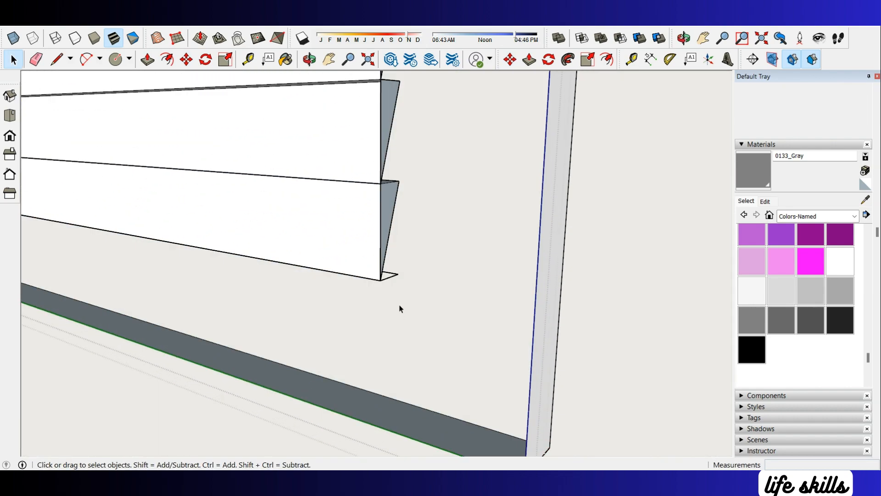
Step: Draw a line at the lower corner of that grille leaf to close its open frame
scroll(440, 332, "down", 4)
mouse_move(448, 309)
middle_mouse_down()
mouse_move(277, 197)
mouse_move(354, 293)
middle_mouse_up()
key("l")
left_click(274, 305)
left_click(273, 349)
key("space")
Step: Close the leaf and merge both front grille leaves into one solid
scroll(436, 366, "down", 5)
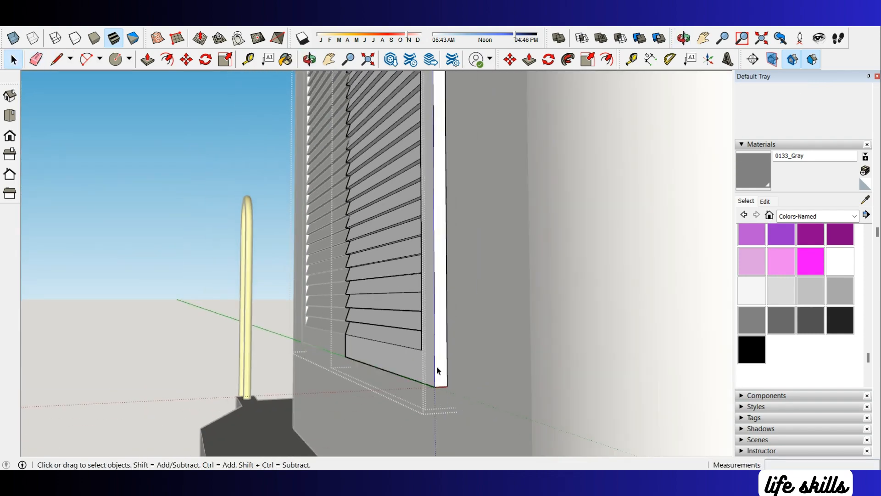
left_click(603, 78)
left_click(411, 216)
scroll(412, 216, "down", 4)
middle_click_drag(412, 215, 514, 318)
scroll(484, 283, "down", 2)
key("space")
Step: Choose the 0135_DarkGray material and examine the locomotive's colours in the reference photo
key("space")
scroll(503, 253, "down", 5)
left_click(470, 296)
scroll(470, 296, "up", 3)
scroll(365, 225, "down", 8)
scroll(365, 224, "up", 5)
scroll(610, 216, "down", 8)
scroll(611, 215, "up", 5)
scroll(513, 150, "up", 6)
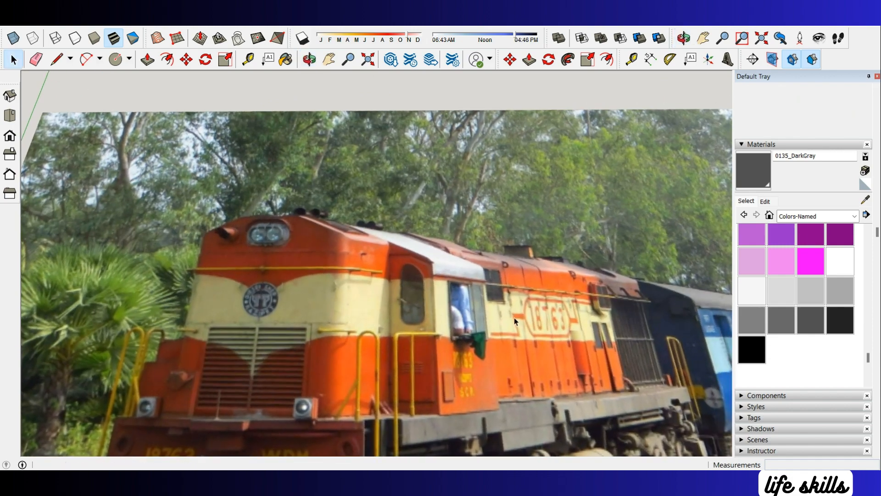
scroll(329, 284, "down", 4)
scroll(333, 259, "down", 8)
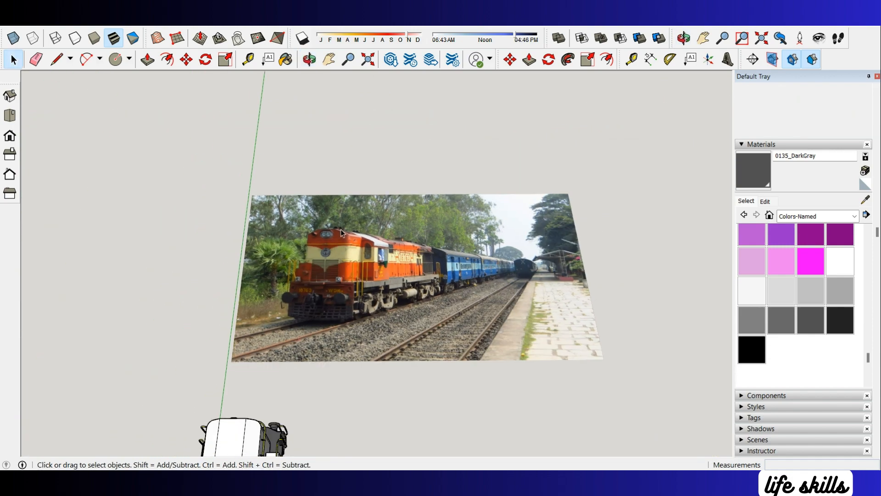
Step: Examine the merged front grille up close and the locomotive's side vents in the reference photo
middle_click_drag(327, 395, 334, 342)
scroll(334, 342, "up", 6)
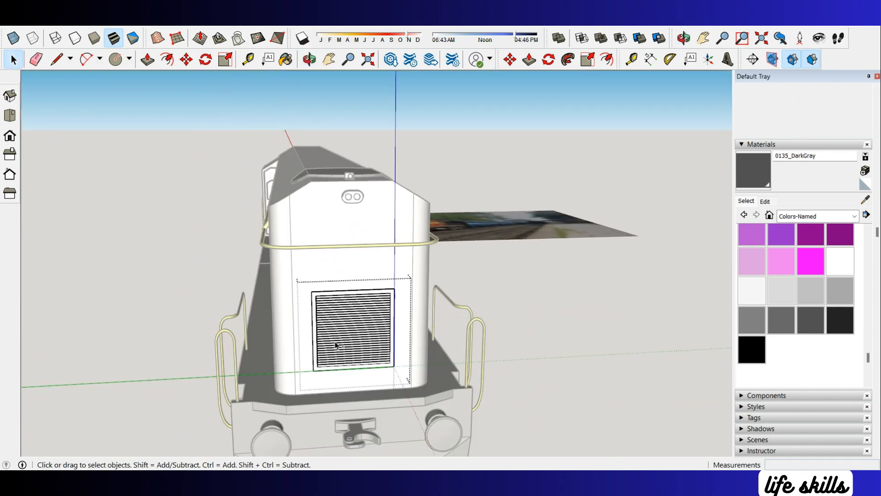
scroll(324, 271, "up", 3)
scroll(325, 271, "up", 2)
left_click(297, 309)
middle_click_drag(297, 309, 103, 255)
scroll(230, 232, "up", 3)
scroll(220, 205, "up", 3)
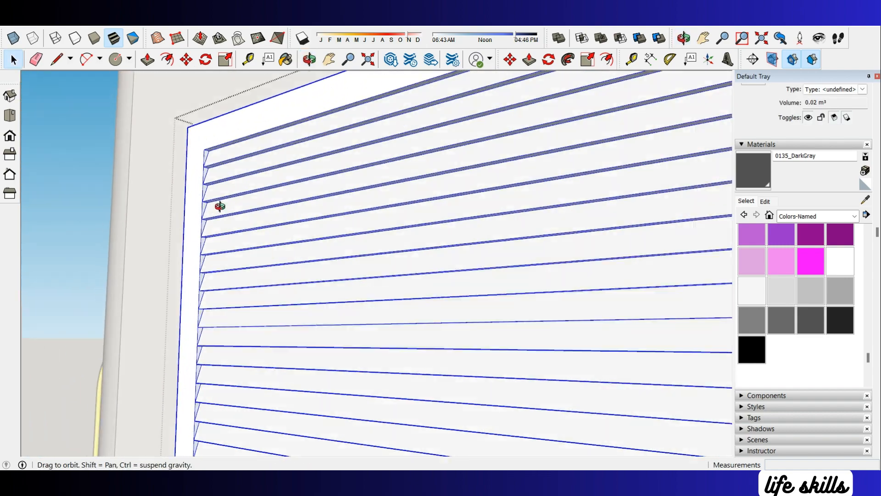
middle_click_drag(221, 204, 338, 321)
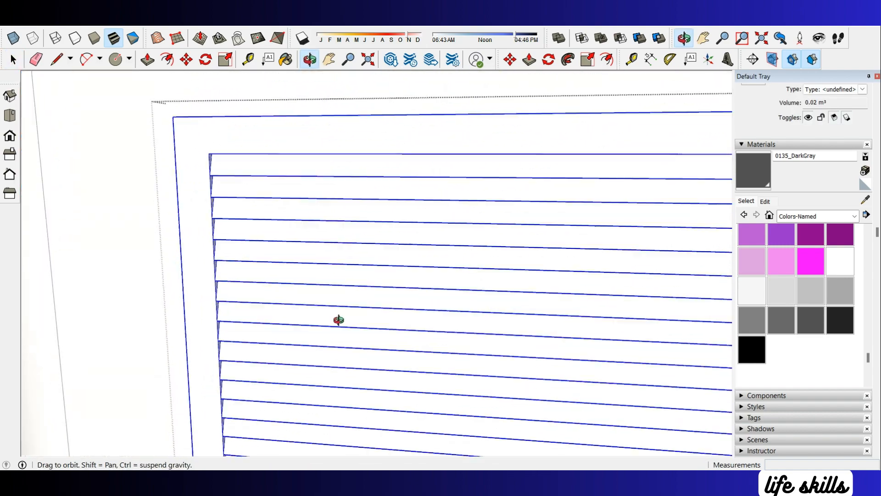
scroll(256, 253, "down", 4)
scroll(257, 252, "down", 5)
middle_click_drag(227, 280, 312, 367)
scroll(342, 296, "down", 5)
scroll(414, 269, "up", 3)
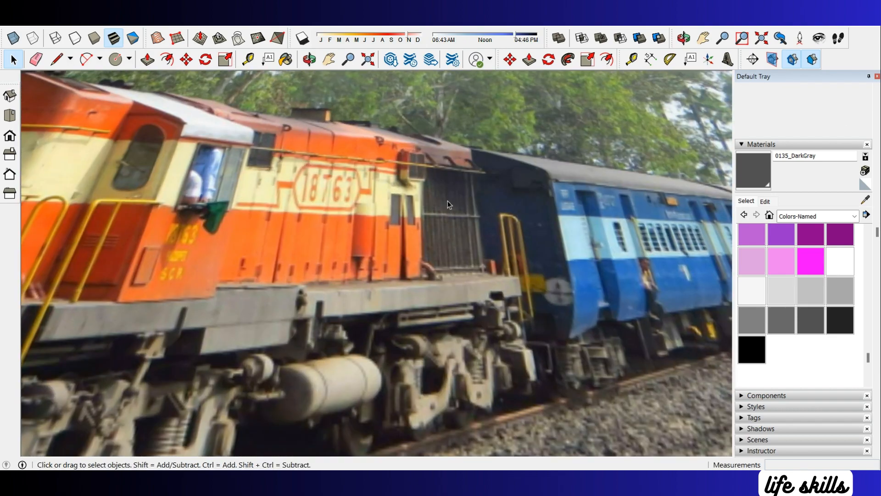
scroll(406, 180, "down", 10)
Step: Open the rectangular vent panel above the side doors and paint its front face with the mesh Material1
middle_click_drag(287, 411, 398, 348)
scroll(399, 328, "up", 4)
scroll(398, 330, "up", 4)
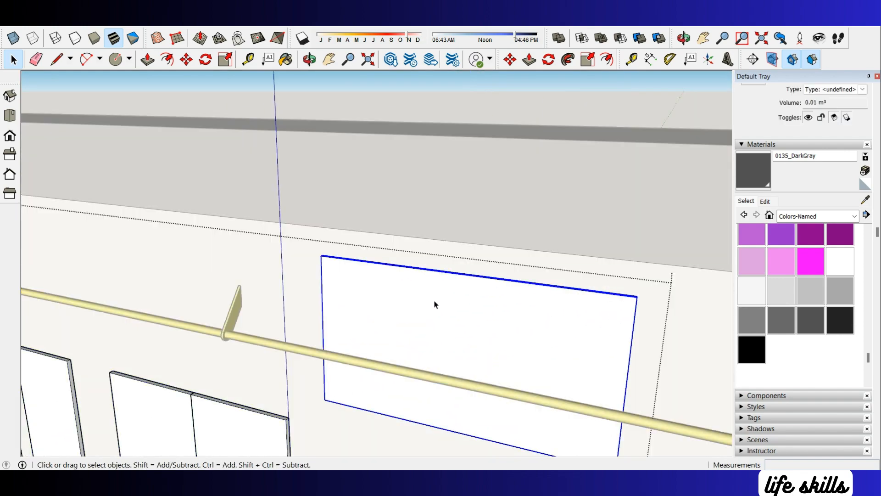
double_click(436, 304)
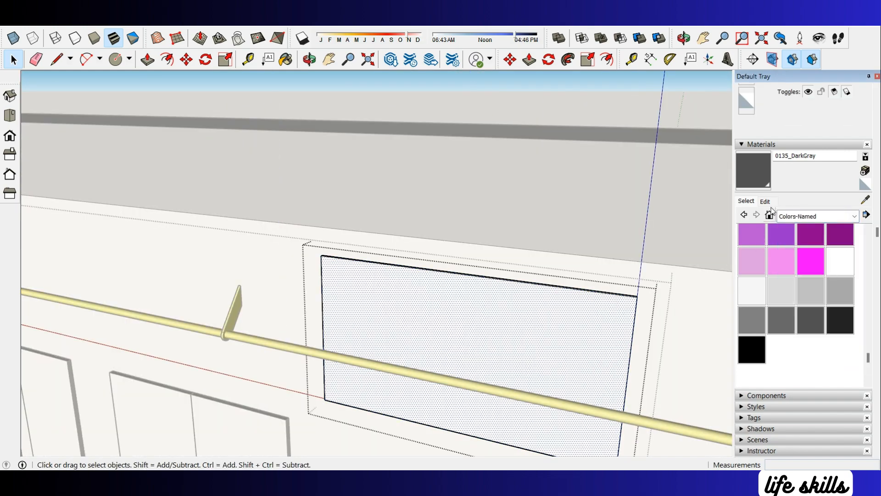
left_click(549, 302)
scroll(528, 329, "up", 2)
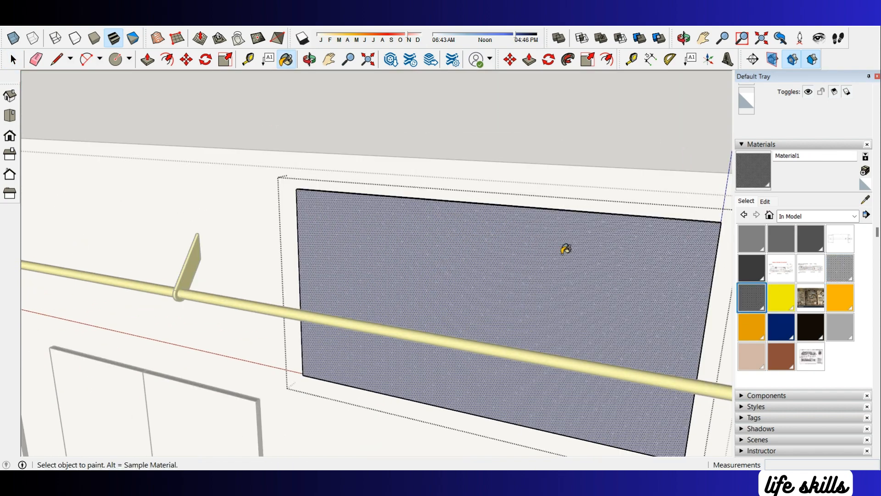
left_click(566, 249)
Step: Open the second vent panel on the same side and paint its front face with Material1
scroll(555, 292, "down", 5)
middle_click_drag(714, 226, 83, 223, "shift")
scroll(216, 226, "up", 3)
key("space")
double_click(216, 225)
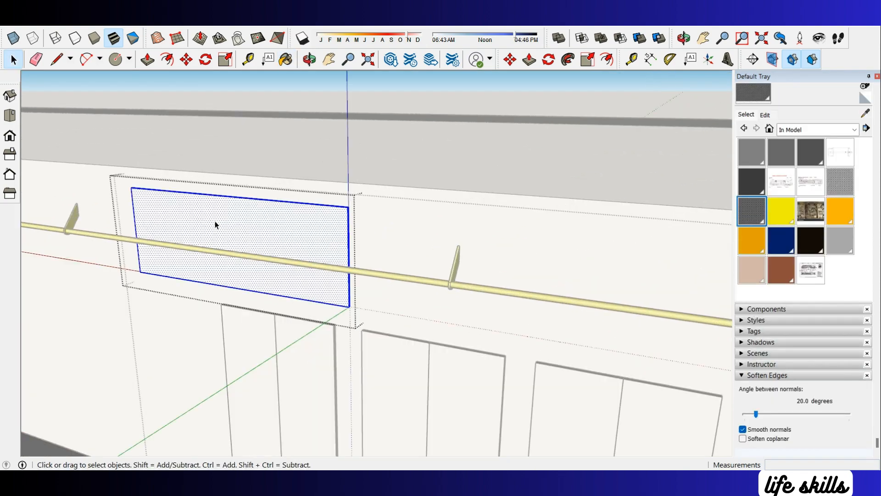
scroll(317, 230, "up", 3)
key("Escape")
double_click(307, 224)
left_click(308, 224)
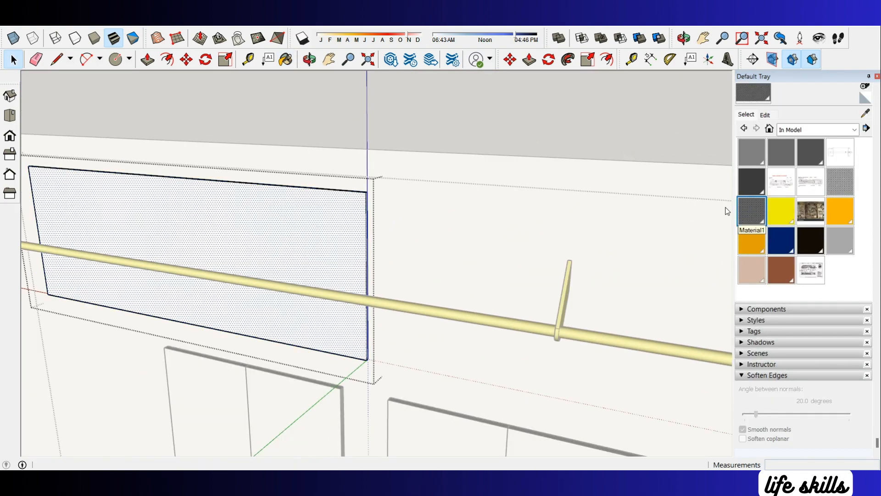
left_click(751, 212)
left_click(275, 214)
key("space")
Step: Paint the front face of the first vent panel on the opposite side of the body with Material1
scroll(257, 213, "down", 4)
mouse_move(358, 211)
middle_mouse_down()
mouse_move(114, 213)
mouse_move(91, 248)
middle_mouse_up()
scroll(538, 236, "down", 4)
scroll(225, 309, "up", 3)
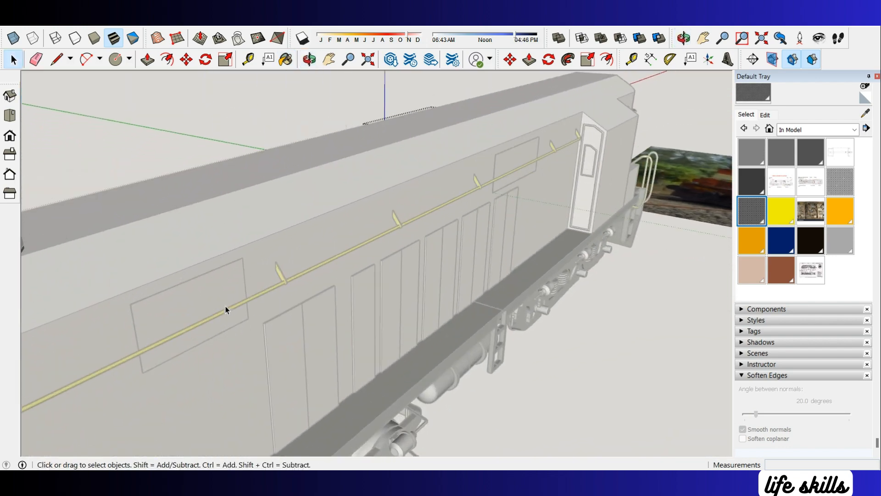
scroll(252, 292, "up", 2)
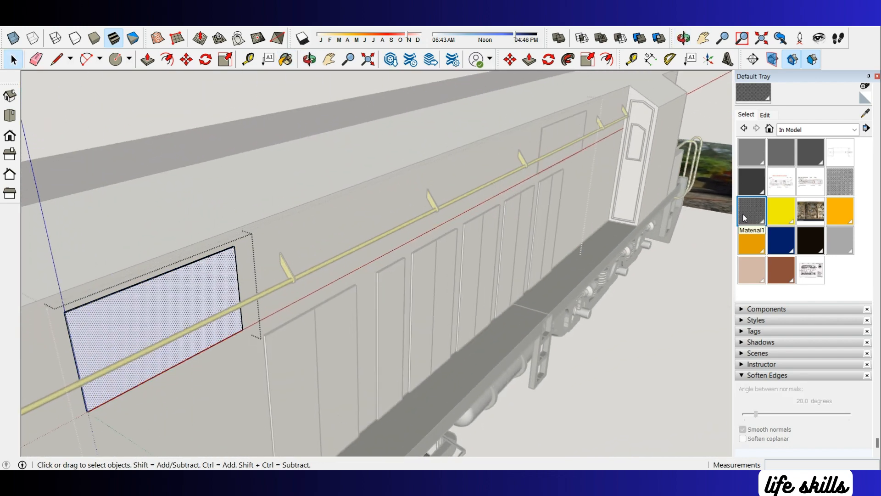
left_click(744, 215)
left_click(155, 307)
scroll(155, 308, "down", 4)
Step: Open the vent panel nearest the cab door on this side and paint its front face with Material1
key("space")
scroll(492, 151, "up", 5)
double_click(492, 150)
left_click(473, 139)
scroll(473, 139, "up", 2)
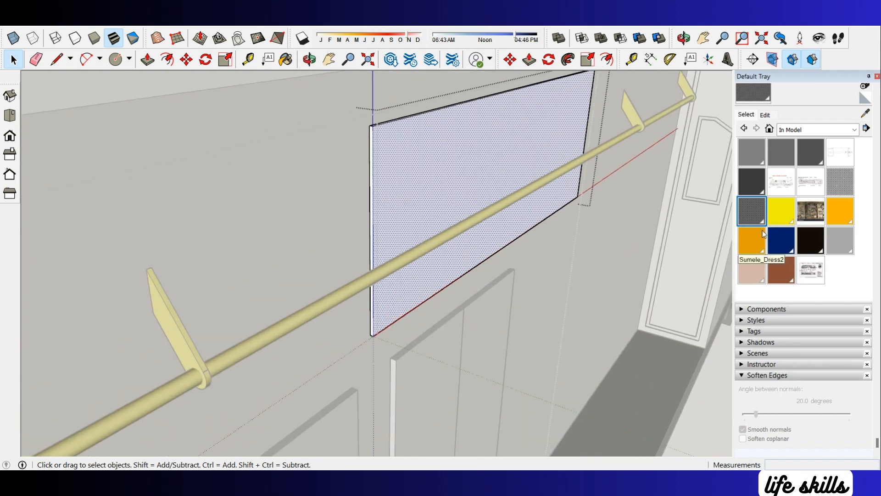
left_click(413, 153)
key("space")
scroll(466, 150, "down", 3)
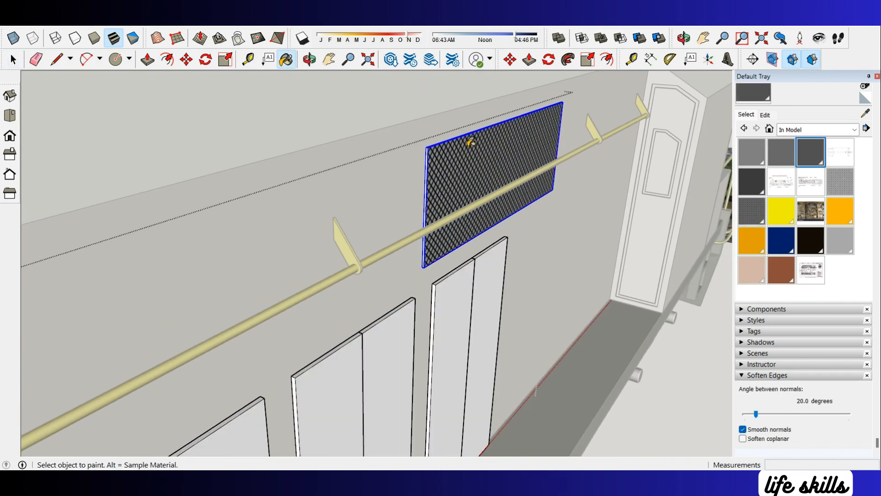
Step: Paint the unpainted edge faces of the mesh vent panels on the cab door side with 0135_DarkGray
left_click(426, 162)
scroll(434, 162, "up", 3)
scroll(594, 113, "down", 8)
mouse_move(178, 266)
middle_mouse_down()
mouse_move(508, 263)
mouse_move(248, 250)
middle_mouse_up()
scroll(248, 250, "up", 3)
scroll(387, 277, "down", 6)
Step: Open the door and vent group on the other side, paint its vent panel edges 0135_DarkGray and close the group
middle_click_drag(388, 277, 515, 221)
scroll(486, 228, "down", 2)
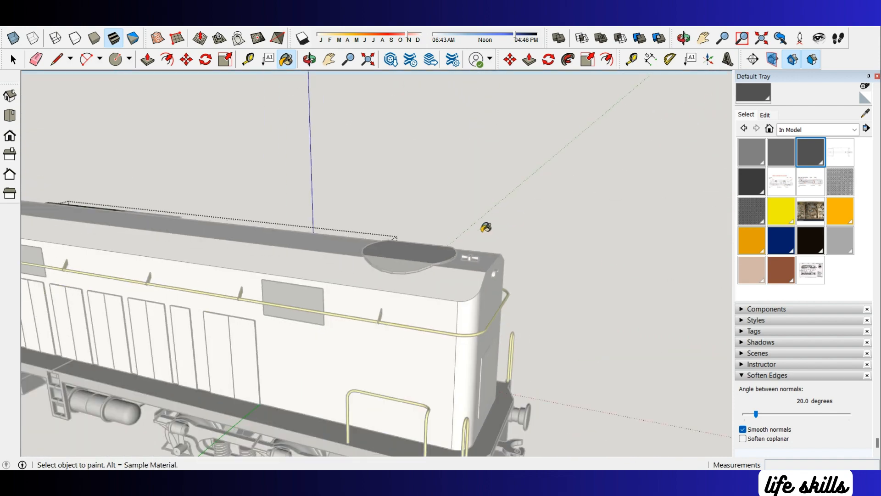
scroll(472, 289, "up", 5)
key("space")
left_click(371, 304)
left_click(370, 303)
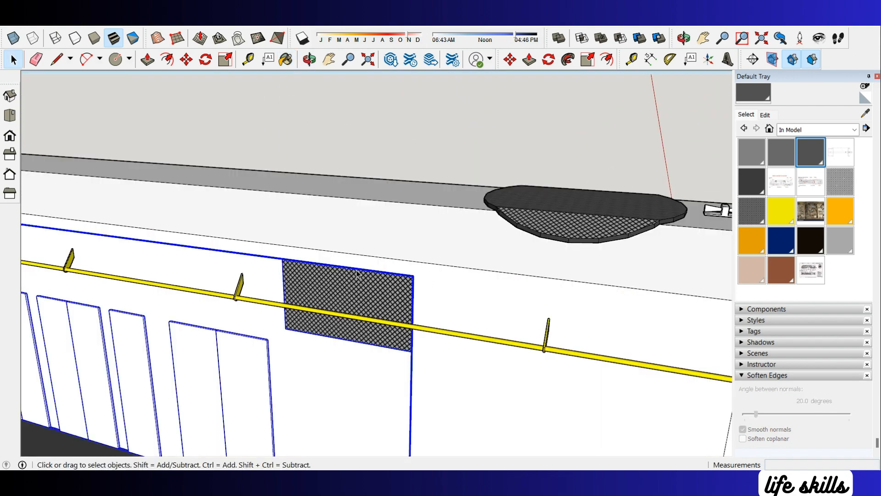
double_click(357, 274)
scroll(577, 228, "down", 4)
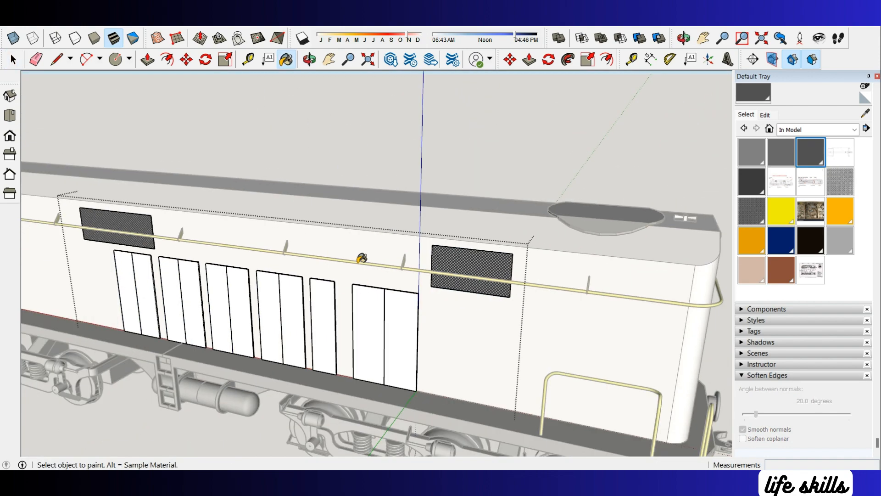
scroll(92, 229, "up", 5)
middle_click_drag(309, 214, 266, 269)
key("space")
left_click(321, 222)
scroll(335, 275, "down", 4)
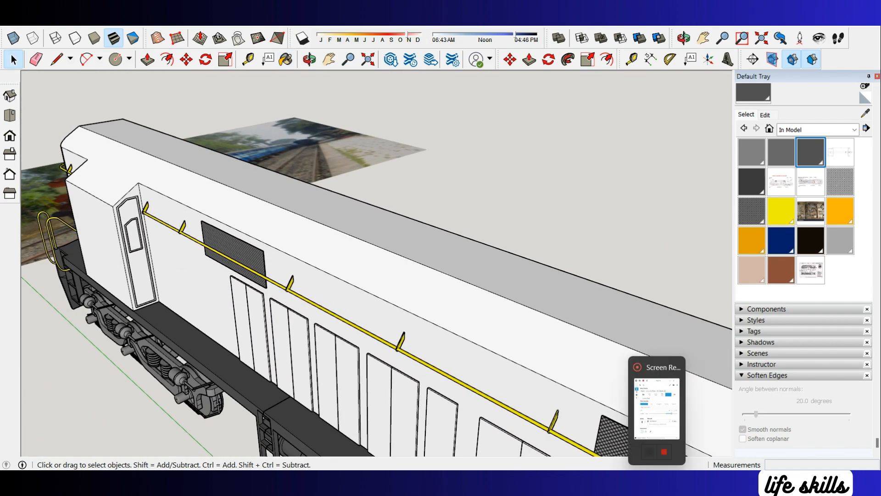
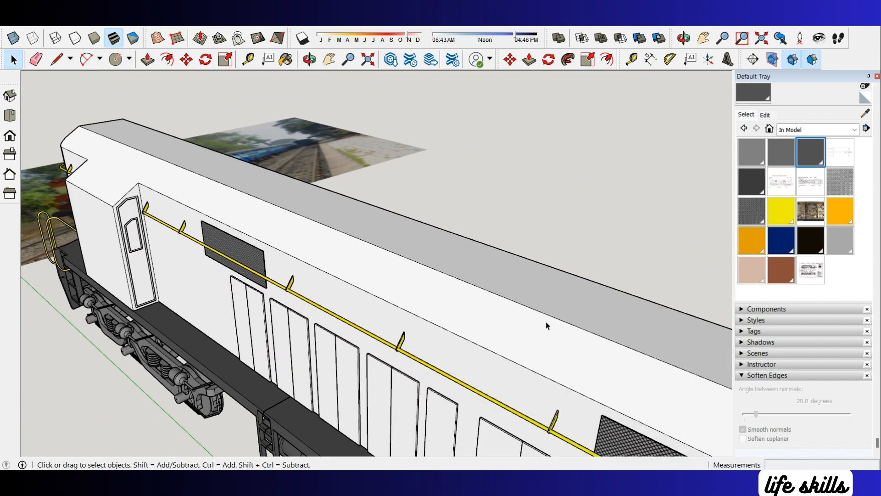
Step: Check the reference photo, open the front headlight group and paint both lamp cylinders with the orange in-model material
middle_click_drag(393, 218, 360, 362)
scroll(459, 224, "up", 8)
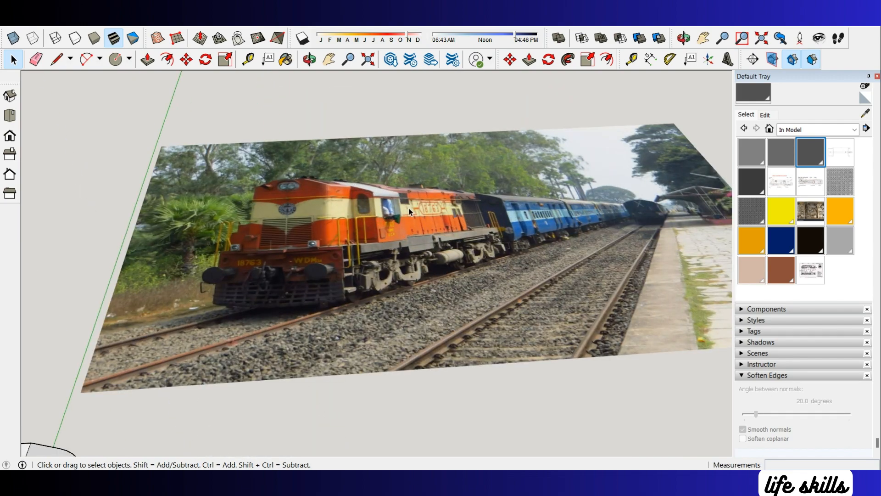
middle_click_drag(500, 225, 473, 263)
scroll(460, 183, "down", 14)
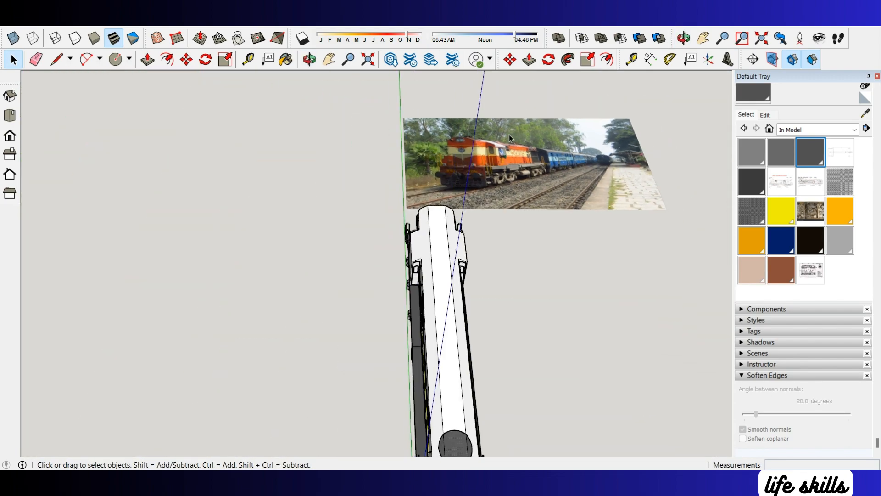
scroll(481, 328, "up", 2)
scroll(481, 328, "up", 10)
left_click(479, 329)
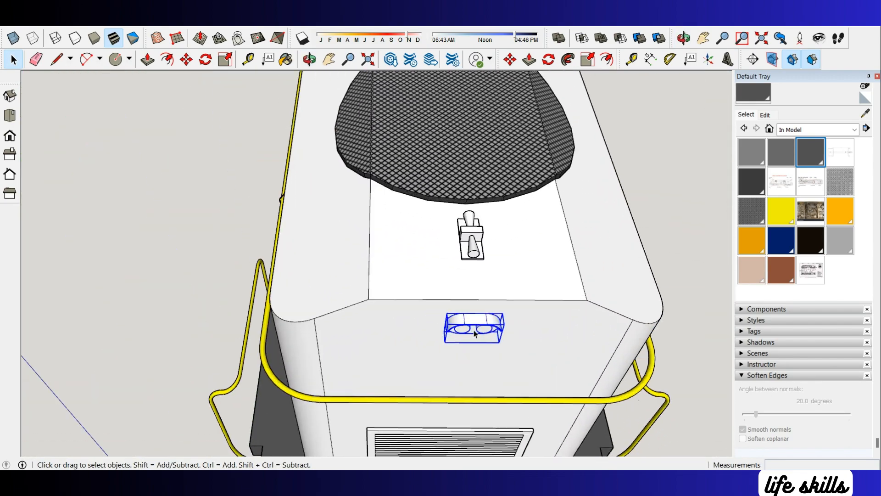
scroll(479, 329, "up", 3)
middle_click_drag(478, 321, 505, 159)
scroll(480, 299, "up", 3)
double_click(480, 300)
scroll(480, 299, "up", 2)
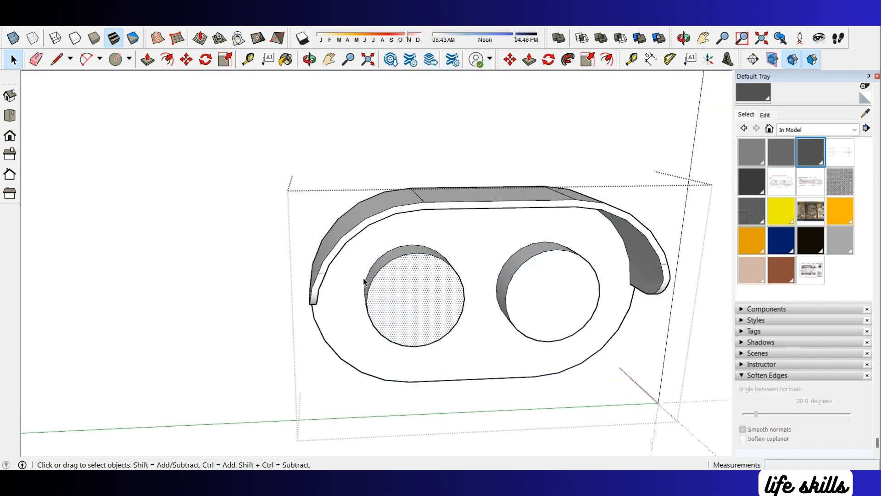
middle_click_drag(542, 267, 386, 258)
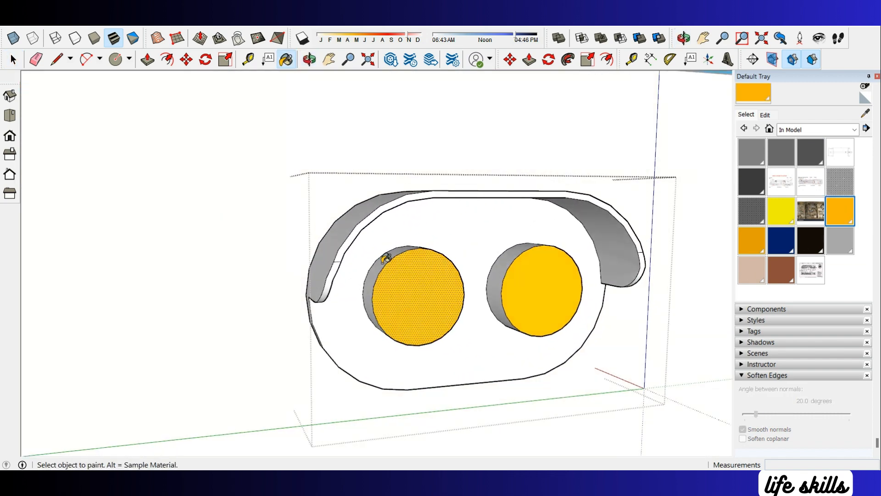
mouse_move(507, 254)
middle_mouse_down()
mouse_move(366, 262)
mouse_move(663, 251)
middle_mouse_up()
Step: Paint the headlight's backing plate 0135_DarkGray and select the whole headlight to continue painting its housing
left_click(810, 152)
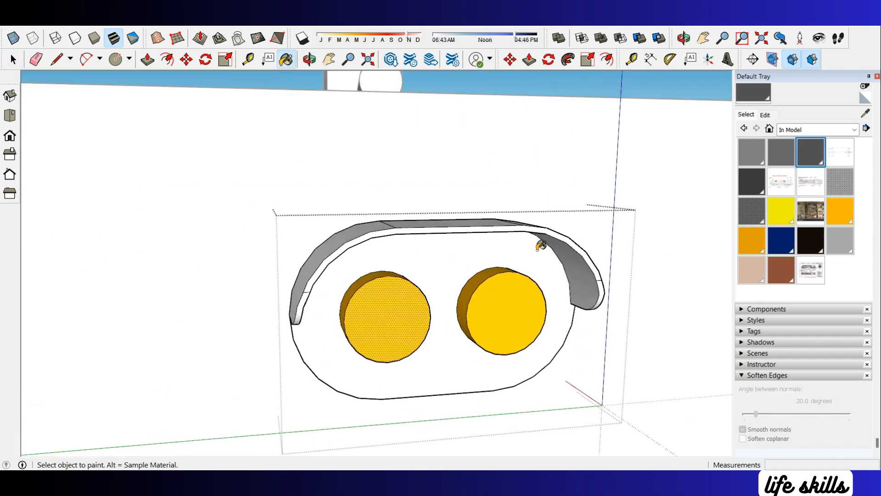
left_click(493, 243)
middle_click_drag(404, 253, 454, 217)
key("space")
triple_click(467, 180)
key("b")
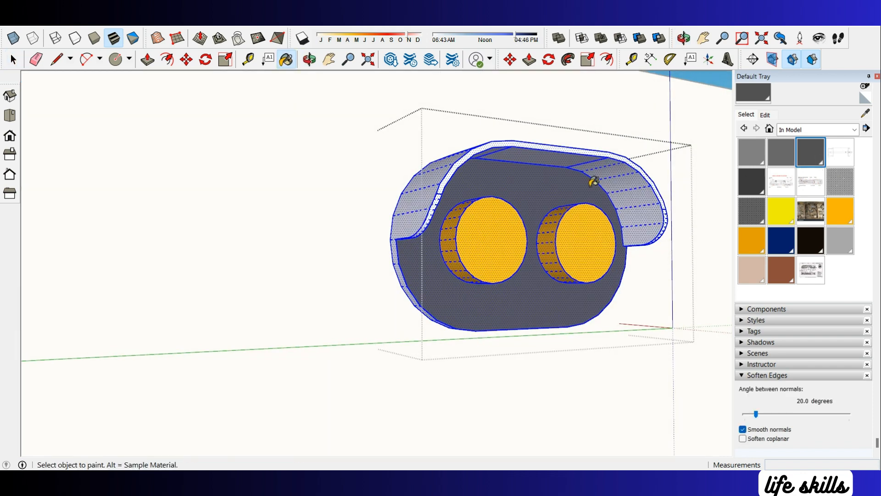
Step: Paint the headlight housing dark gray and both of its lamp cylinders with the orange Sumele_Dress material
left_click(591, 183)
key("space")
left_click(593, 235)
left_click(840, 210)
left_click(569, 230)
left_click(473, 236)
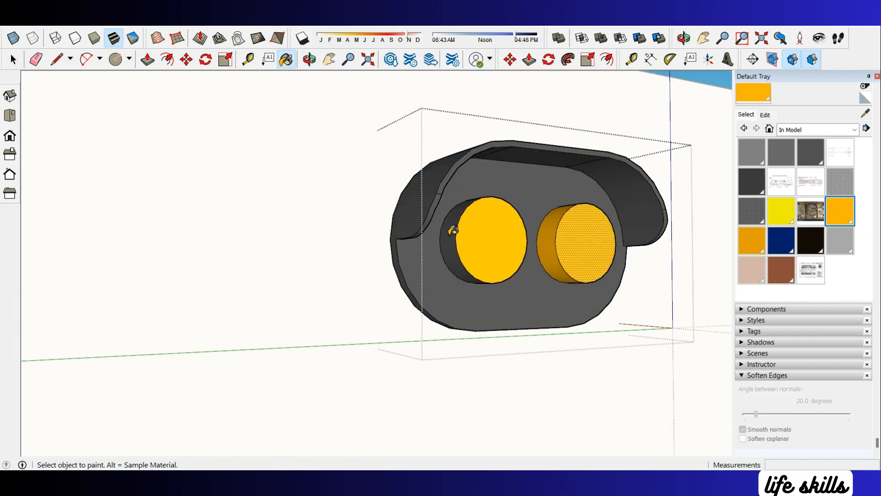
key("space")
Step: Paint the horn assembly on the roof with the 0135_DarkGray material
scroll(575, 249, "down", 5)
middle_click_drag(575, 249, 569, 328)
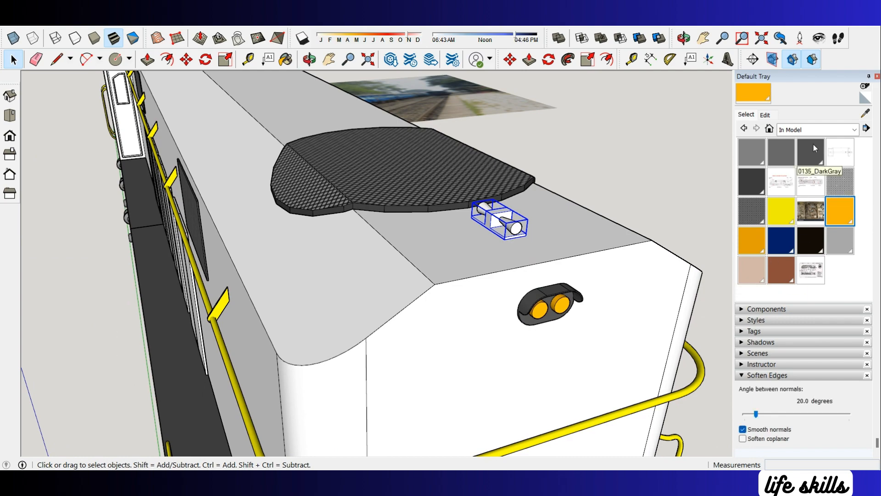
left_click(813, 144)
left_click(526, 264)
left_click(480, 233)
key("space")
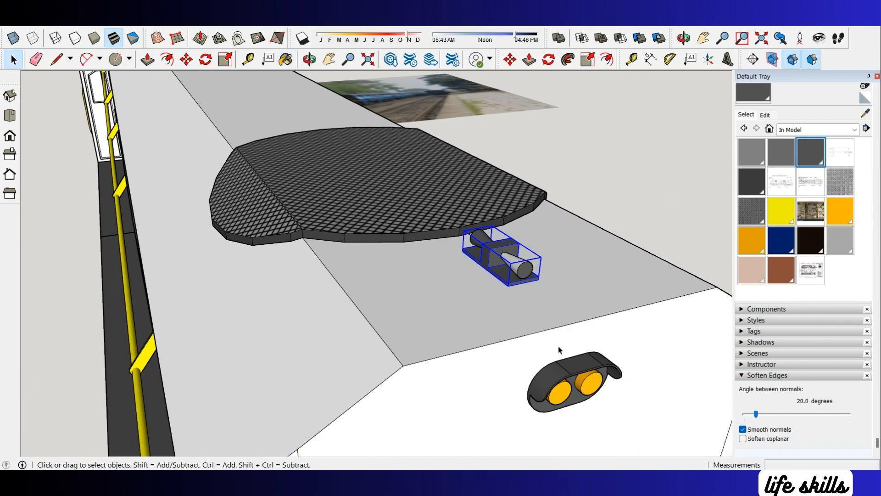
scroll(512, 250, "up", 4)
key("b")
left_click(527, 277)
Step: Open the headlight at the locomotive's other end for editing and paint all its geometry 0135_DarkGray
mouse_move(509, 292)
middle_mouse_down()
mouse_move(558, 360)
mouse_move(638, 257)
middle_mouse_up()
scroll(559, 360, "down", 7)
scroll(638, 257, "down", 4)
scroll(209, 333, "up", 1)
middle_click_drag(208, 332, 419, 256)
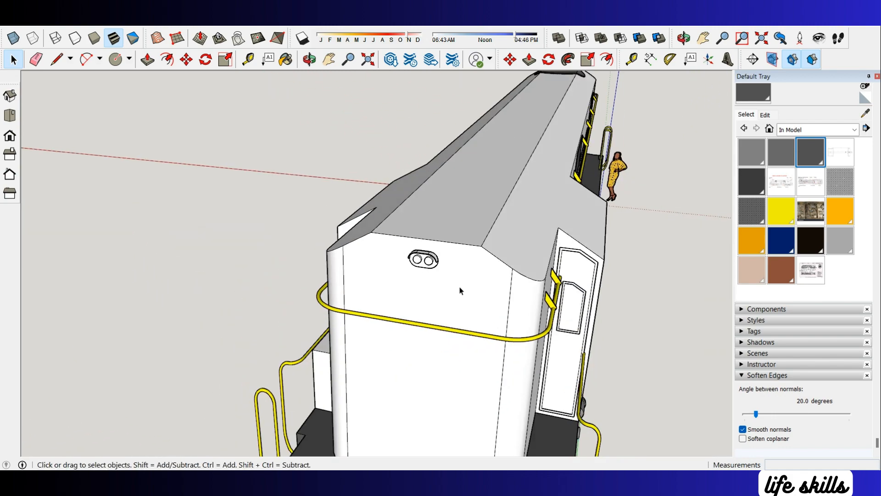
scroll(419, 256, "up", 6)
left_click(419, 257)
double_click(419, 258)
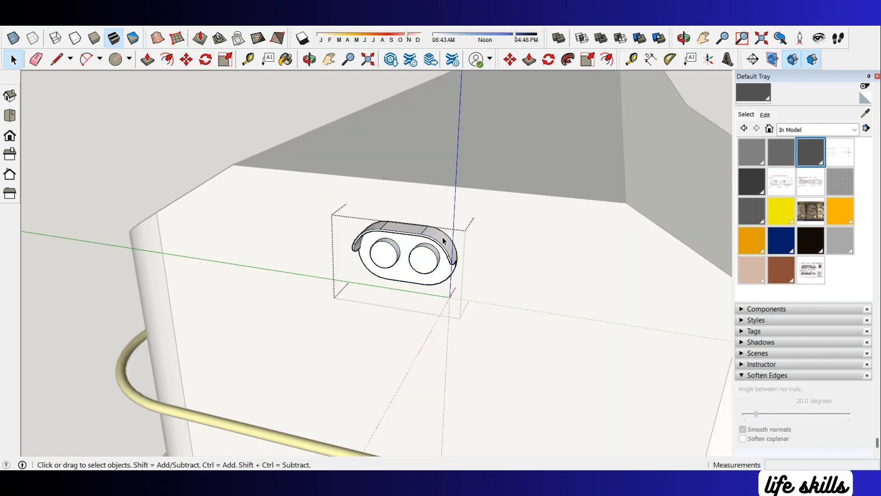
key("ctrl+a")
key("b")
left_click(472, 285)
scroll(446, 265, "up", 5)
key("space")
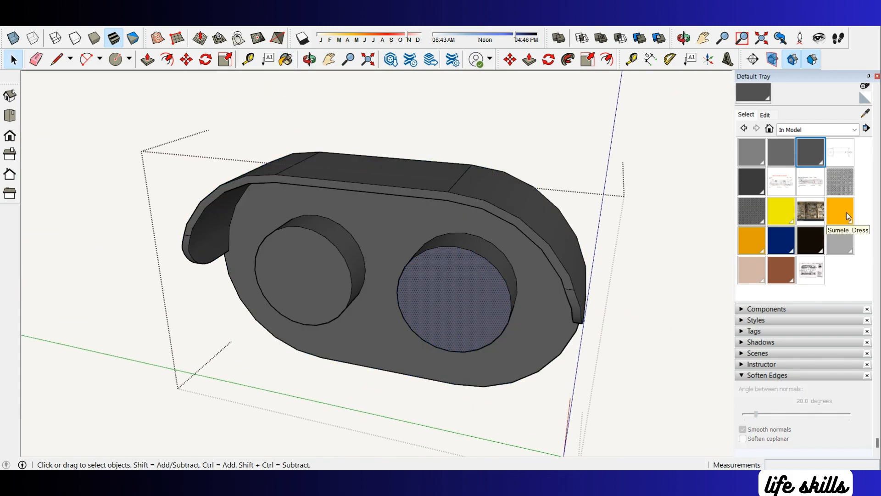
Step: Paint both lamps of this second headlight with the orange Sumele_Dress material and close its group
left_click(840, 211)
left_click(472, 285)
left_click(338, 246)
key("space")
scroll(359, 280, "down", 6)
key("Escape")
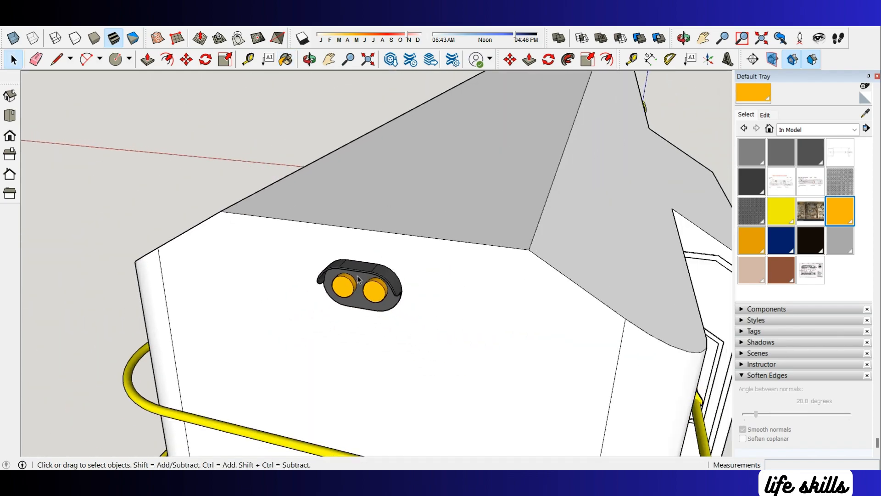
Step: Paint the roof horn's cone nearest the mesh-covered fan 0135_DarkGray
scroll(358, 279, "down", 3)
middle_click_drag(359, 279, 356, 156)
scroll(600, 178, "up", 10)
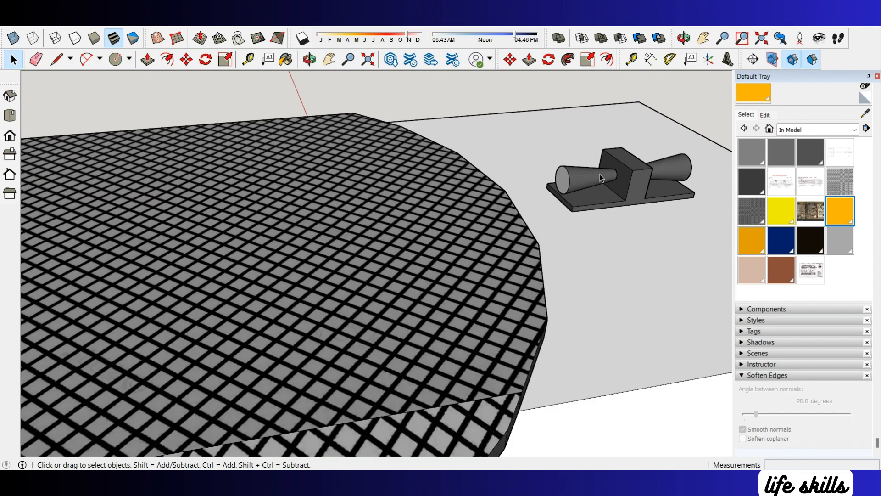
scroll(579, 177, "up", 5)
left_click(560, 180)
left_click(810, 152)
left_click(608, 173)
key("space")
scroll(403, 191, "down", 6)
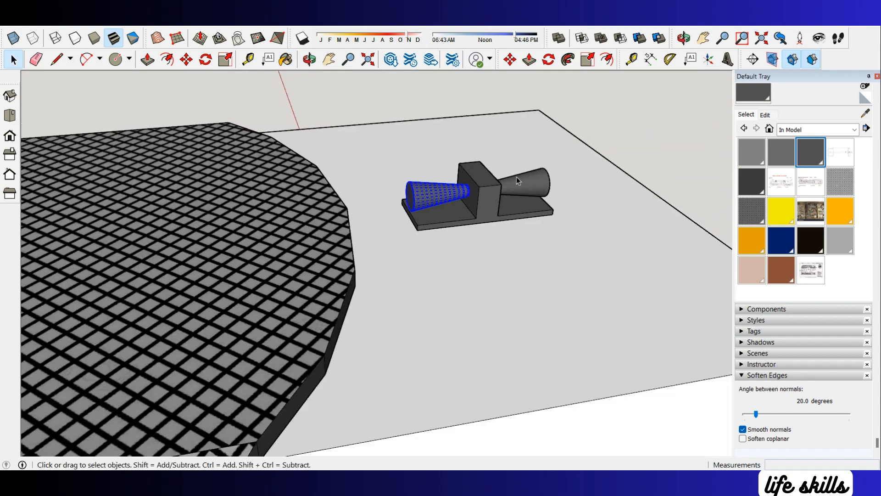
Step: Group the two horn cones together
scroll(518, 179, "up", 3)
left_click(519, 182)
left_click(492, 188)
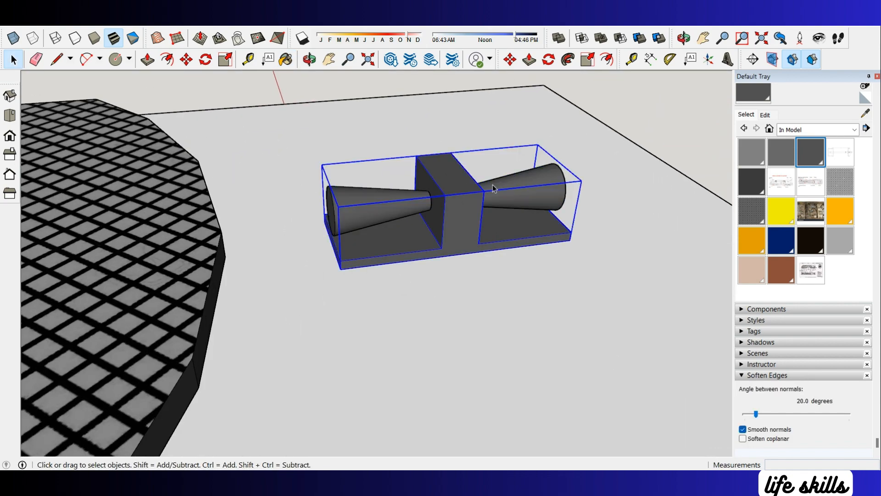
left_click(395, 204, "ctrl")
right_click(514, 184)
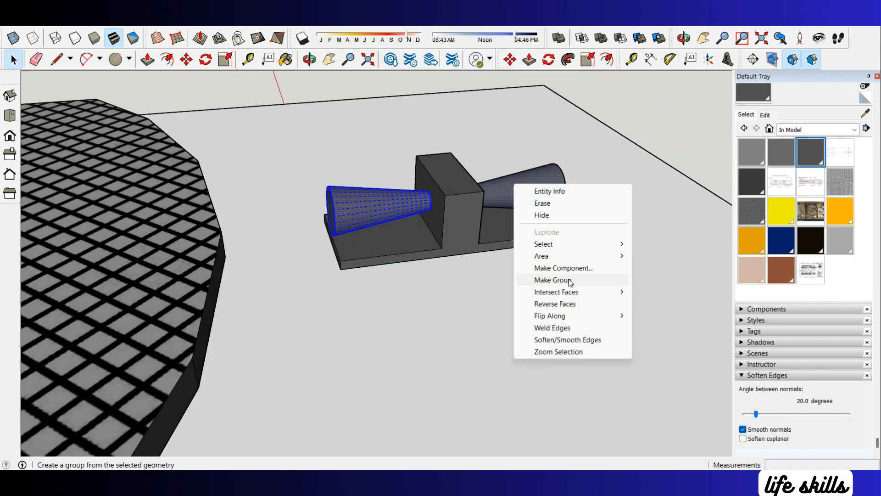
left_click(570, 281)
Step: Explode the group containing the two horn cones
middle_click_drag(540, 199, 508, 239)
left_click(508, 239)
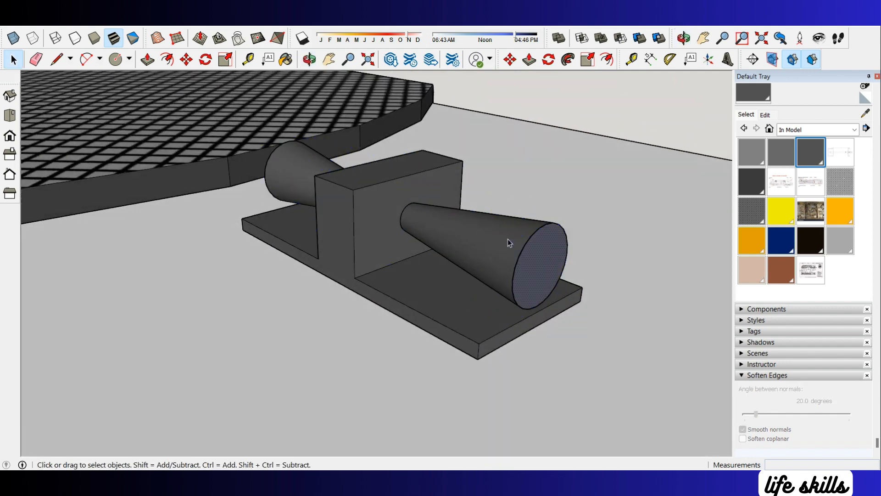
right_click(555, 263)
right_click(485, 236)
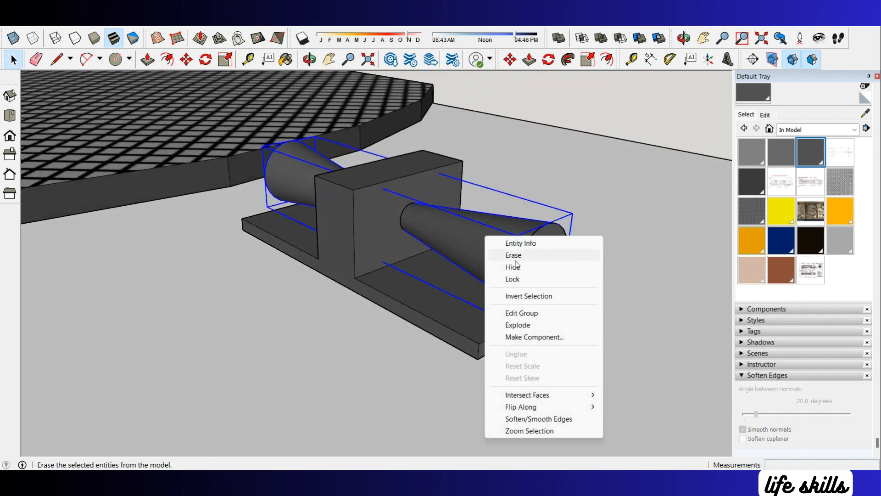
left_click(532, 314)
left_click(495, 238)
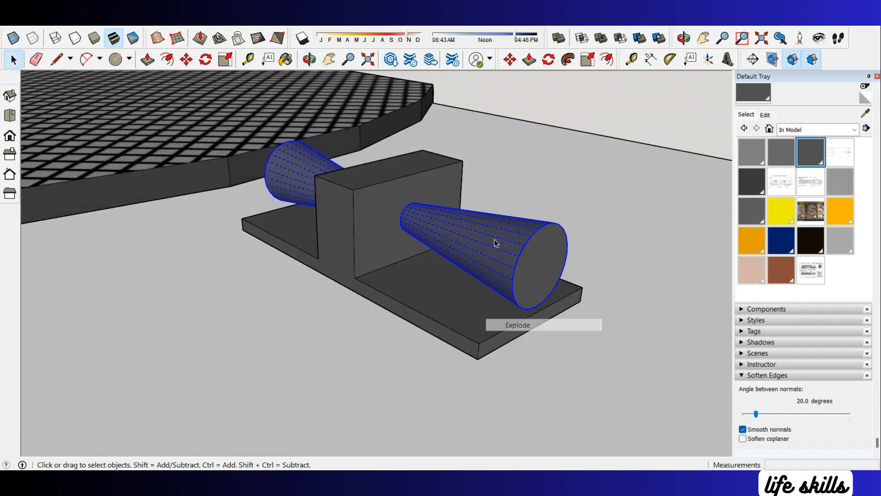
Step: Group both horn cones together with their base and centre block
left_click(315, 173)
right_click(308, 164)
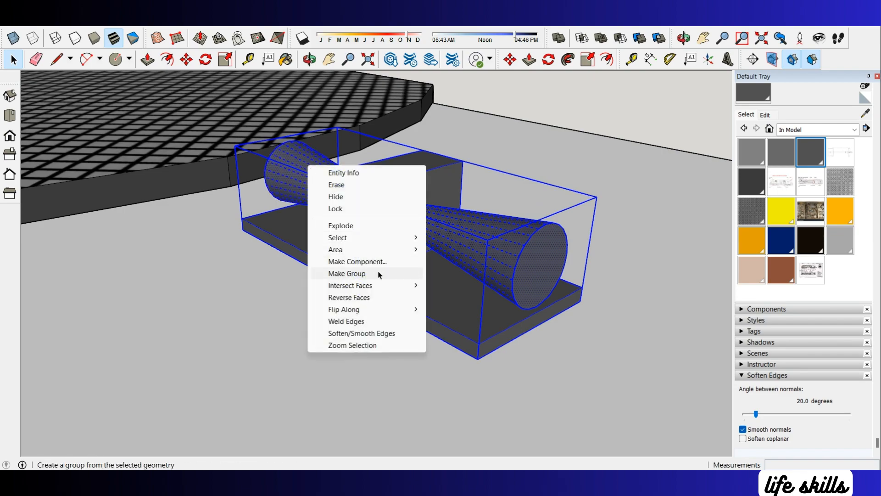
left_click(379, 274)
scroll(455, 221, "down", 14)
left_click(622, 159)
Step: Paint the window pane of the cab door facing the short hood with Translucent Glass Gray
middle_click_drag(533, 252, 621, 181)
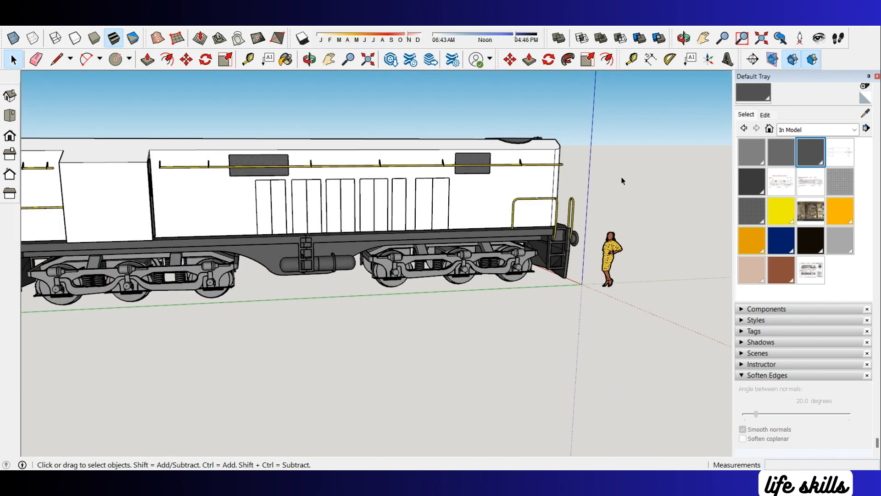
scroll(294, 177, "up", 3)
middle_click_drag(193, 176, 478, 191)
scroll(364, 199, "up", 5)
scroll(364, 199, "up", 2)
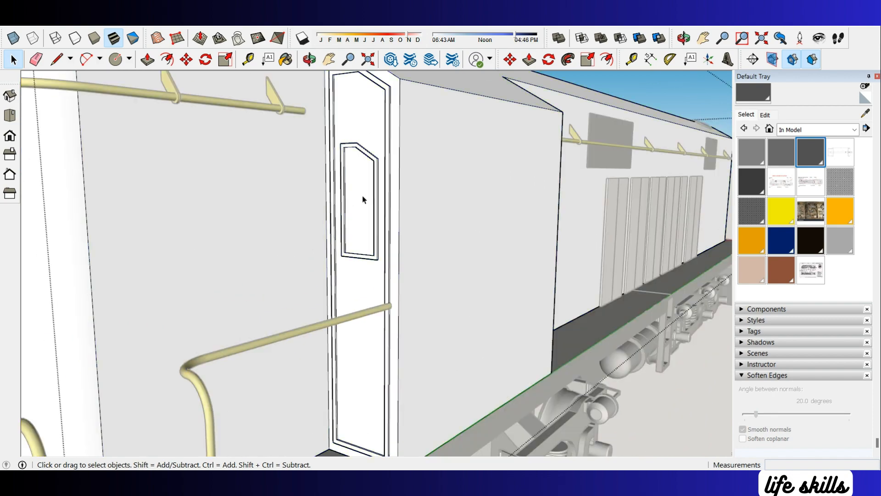
left_click(364, 195)
scroll(362, 193, "up", 3)
left_click(800, 129)
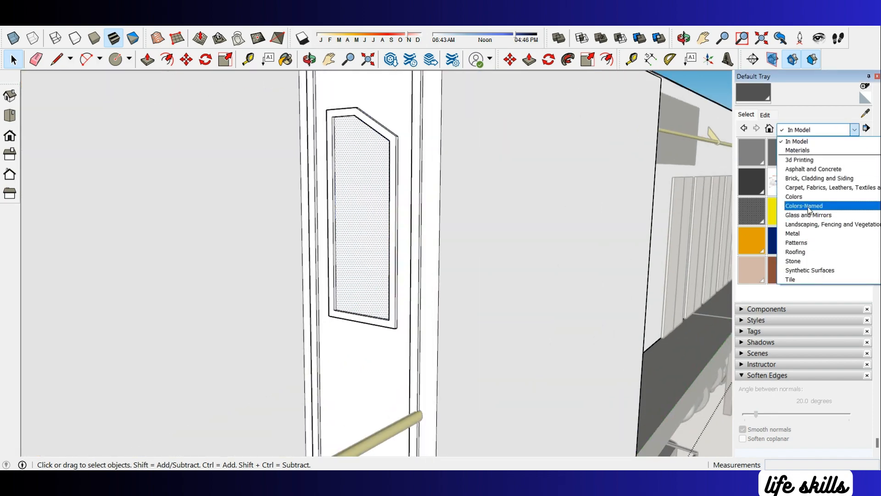
left_click(819, 224)
left_click(815, 130)
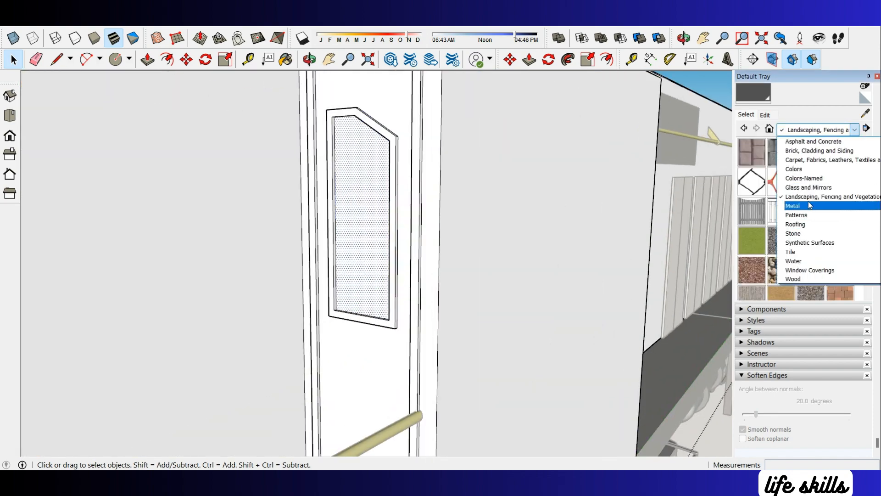
left_click(813, 187)
left_click(839, 188)
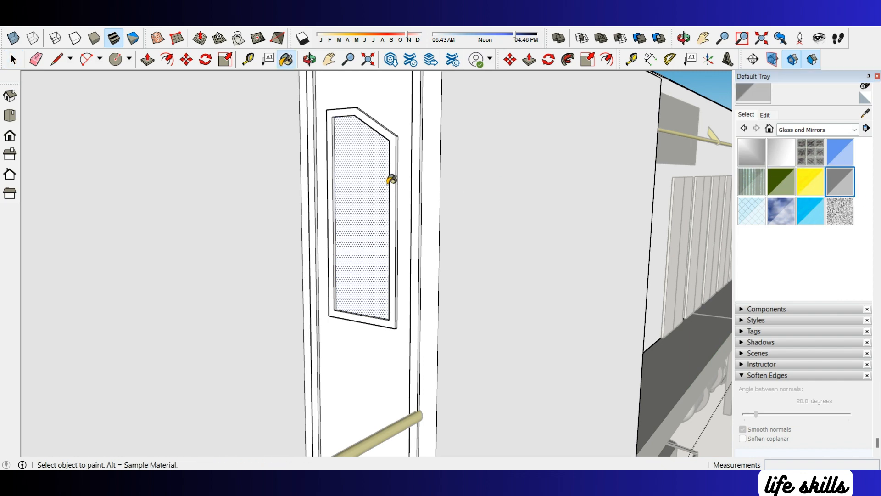
left_click(382, 184)
Step: Apply Translucent Glass Gray to the window of the long-hood-side cab door on the same side
scroll(515, 218, "down", 3)
middle_click_drag(515, 218, 267, 181)
scroll(267, 181, "up", 4)
left_click(268, 183)
key("space")
key("b")
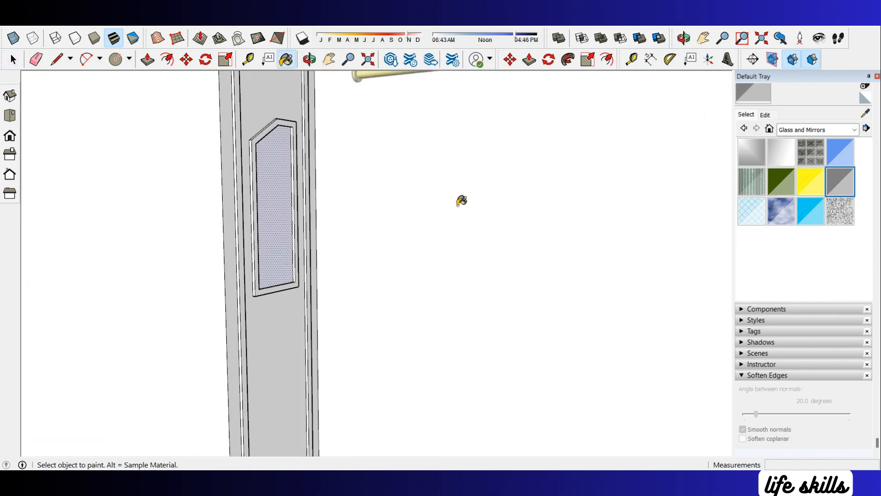
left_click(287, 180)
Step: Apply Translucent Glass Gray to the short-hood-facing cab window on the locomotive's opposite side
scroll(539, 246, "down", 3)
middle_click_drag(539, 246, 183, 229)
middle_click_drag(577, 238, 689, 251)
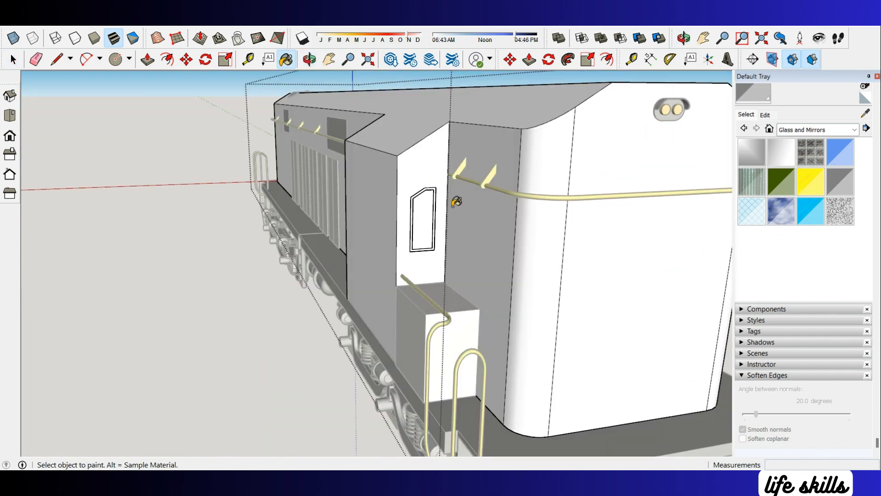
scroll(457, 199, "up", 3)
left_click(406, 220)
Step: Paint the remaining long-hood-side cab door window Translucent Glass Gray and leave the body group
scroll(278, 198, "down", 5)
middle_click_drag(597, 197, 239, 183)
scroll(720, 146, "up", 4)
left_click(670, 142)
scroll(696, 145, "up", 3)
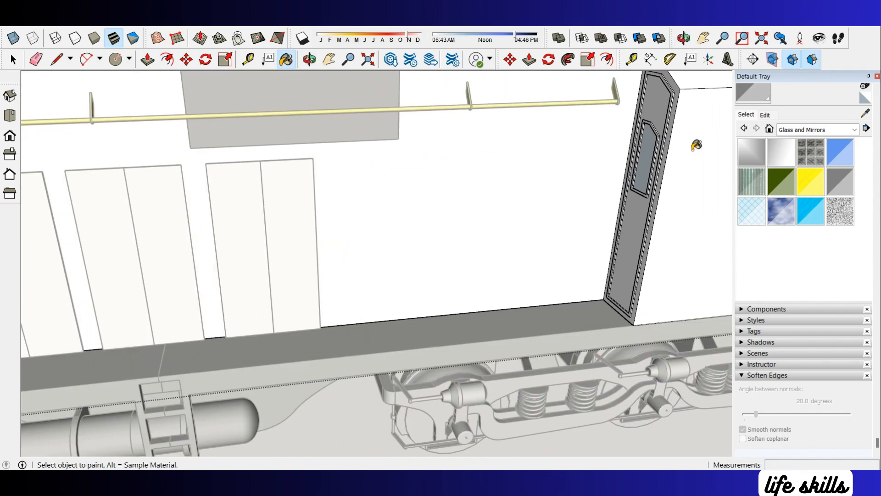
key("space")
left_click(532, 175)
Step: Show the locomotive from the front in parallel projection and select its underframe
scroll(533, 174, "down", 5)
mouse_move(631, 146)
middle_mouse_down()
mouse_move(512, 198)
mouse_move(408, 206)
mouse_move(706, 234)
middle_mouse_up()
scroll(604, 226, "down", 5)
scroll(310, 229, "up", 5)
middle_click_drag(316, 224, 402, 219)
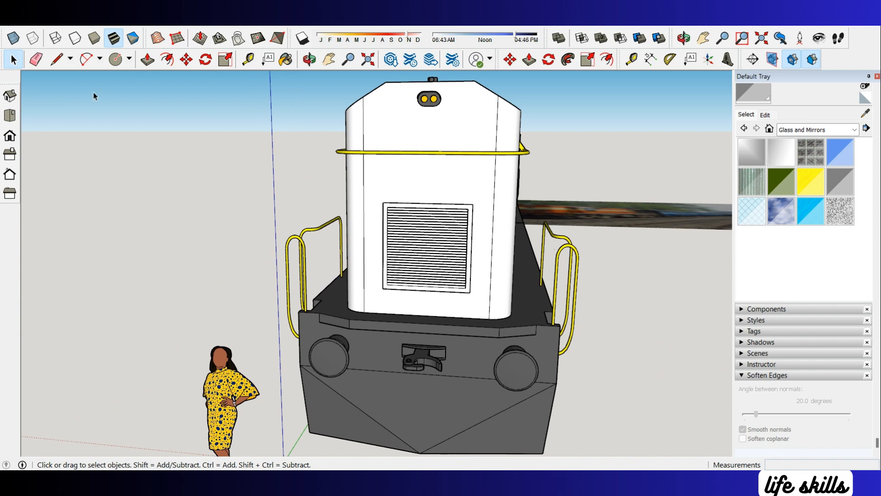
left_click(14, 134)
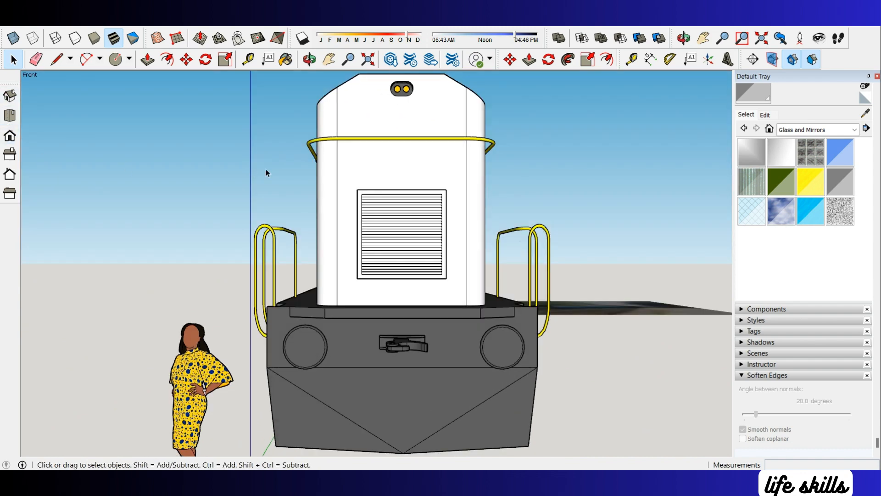
left_click(51, 22)
mouse_move(72, 23)
left_click(89, 77)
left_click(367, 281)
scroll(367, 282, "down", 2)
scroll(383, 298, "up", 7)
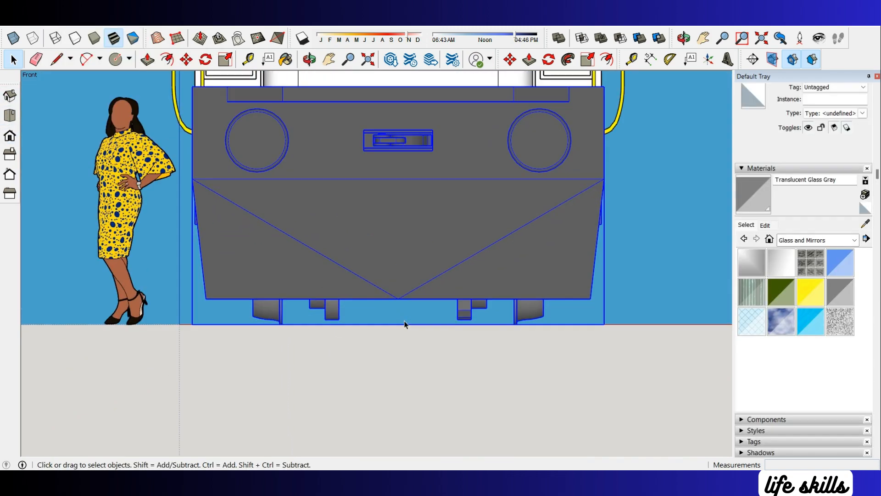
scroll(404, 324, "down", 3)
scroll(415, 366, "down", 2)
Step: Rotate the flat train reference photo about its near edge so that it stands vertically
middle_click_drag(556, 262, 350, 322)
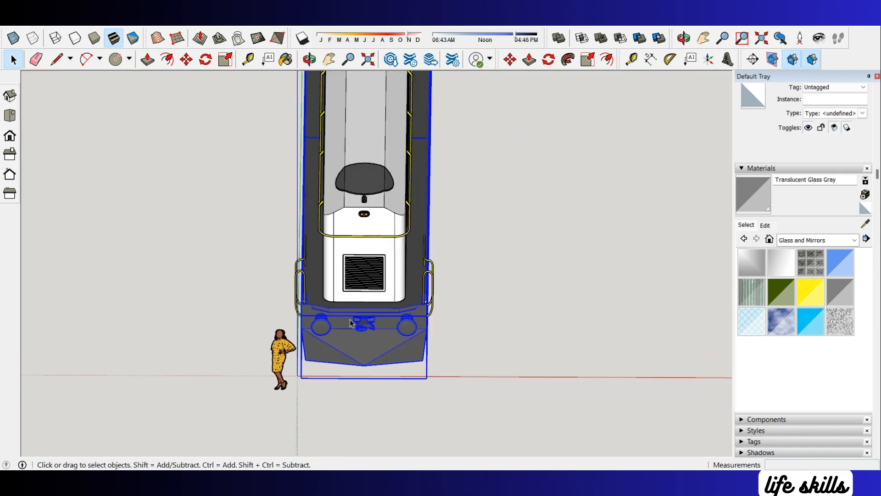
scroll(350, 323, "down", 4)
left_click(546, 144)
left_click(205, 59)
middle_click_drag(551, 202, 496, 202)
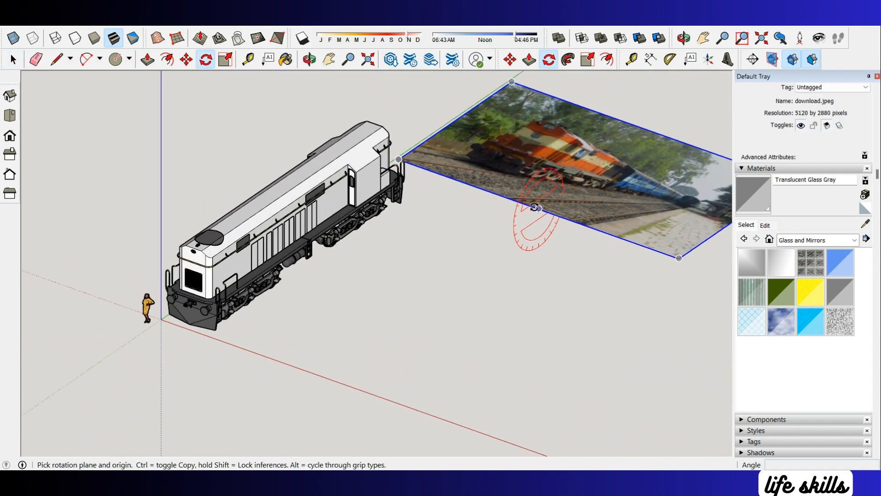
left_click(539, 208)
left_click(504, 232)
left_click(536, 249)
middle_click_drag(533, 248, 550, 233)
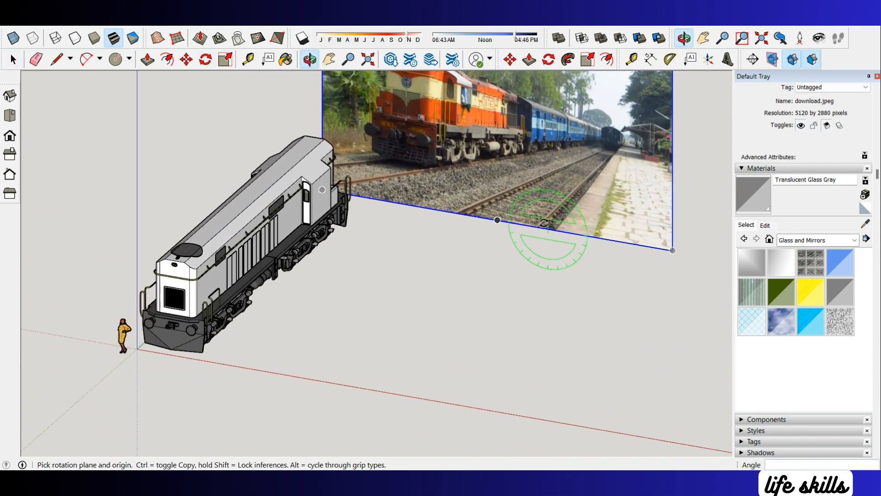
Step: Move the train photo by its lower corner to the origin and shift it about 4965 mm along the red axis
key("m")
left_click(322, 189)
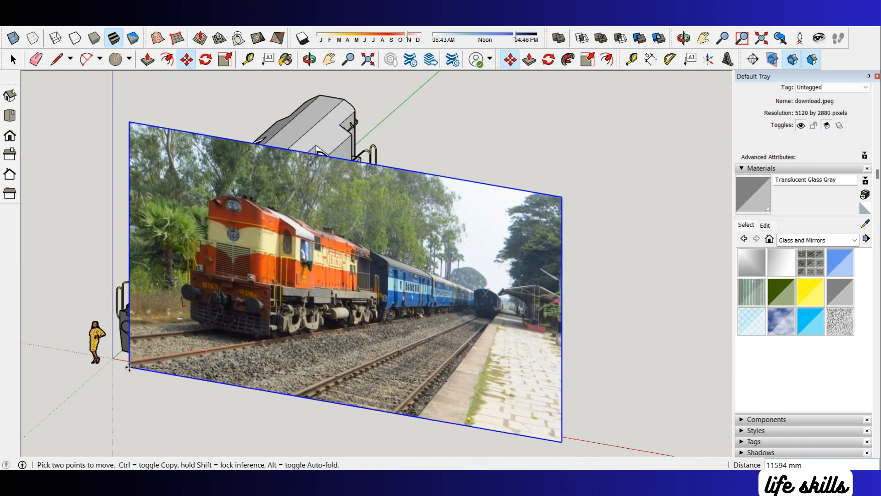
left_click(113, 359)
left_click(114, 359)
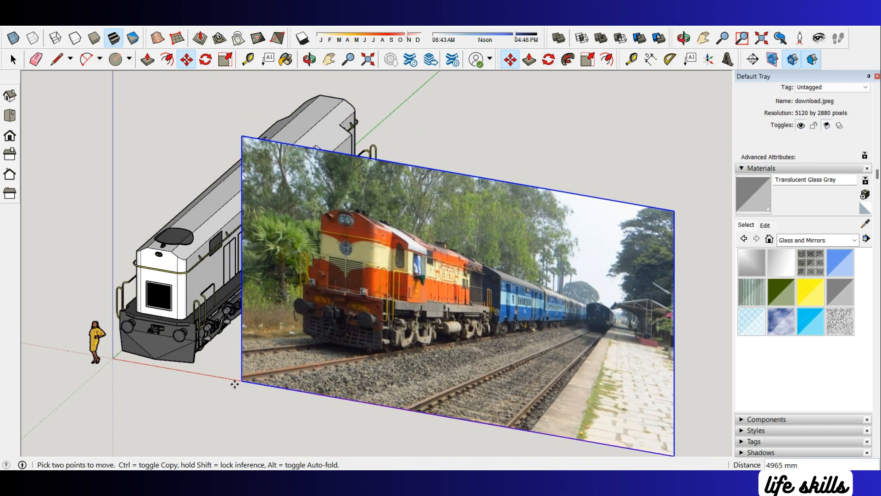
left_click(235, 381)
Step: In the front view, scale the train photo down uniformly from its outer corner to suit the locomotive's size
left_click(10, 138)
scroll(549, 274, "down", 3)
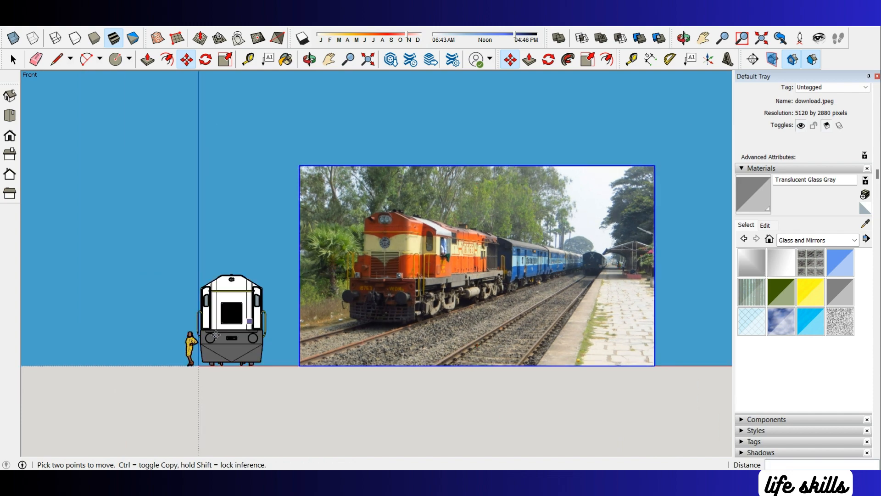
scroll(272, 329, "up", 4)
scroll(273, 328, "down", 1)
key("space")
scroll(325, 222, "down", 3)
key("s")
left_click(683, 140)
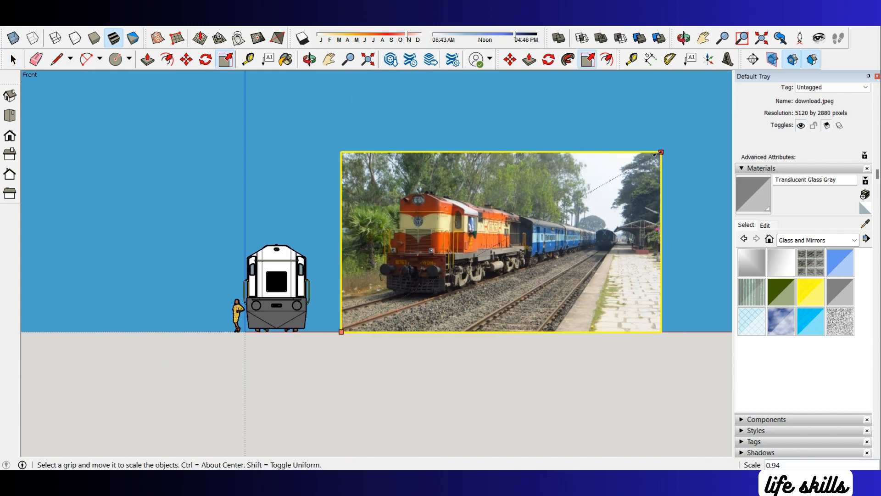
left_click(588, 192)
Step: Draw a vertical rectangle from the origin, large enough to cover the whole front of the locomotive
scroll(206, 291, "up", 5)
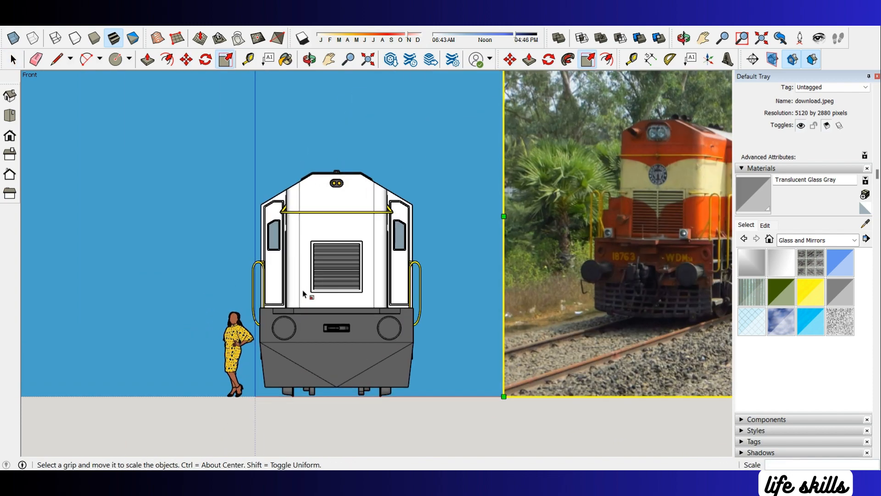
left_click(302, 289)
scroll(315, 259, "up", 2)
key("space")
scroll(304, 217, "down", 2)
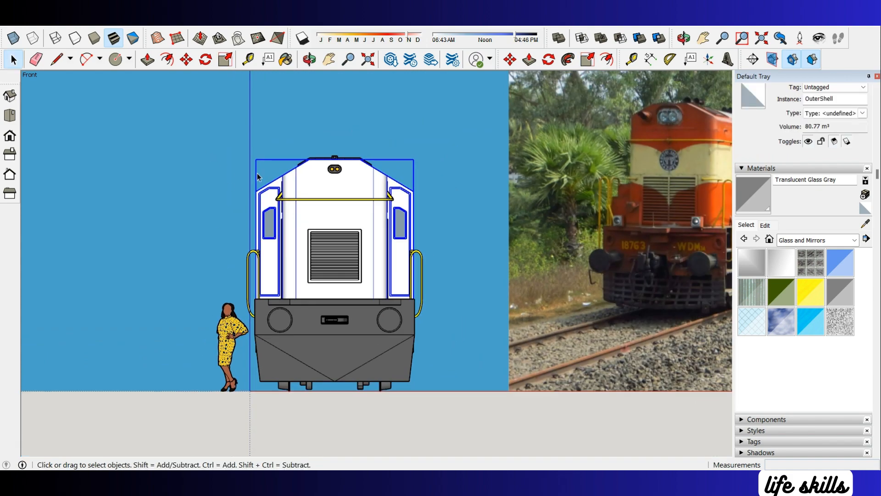
key("r")
left_click(250, 390)
left_click(449, 127)
key("space")
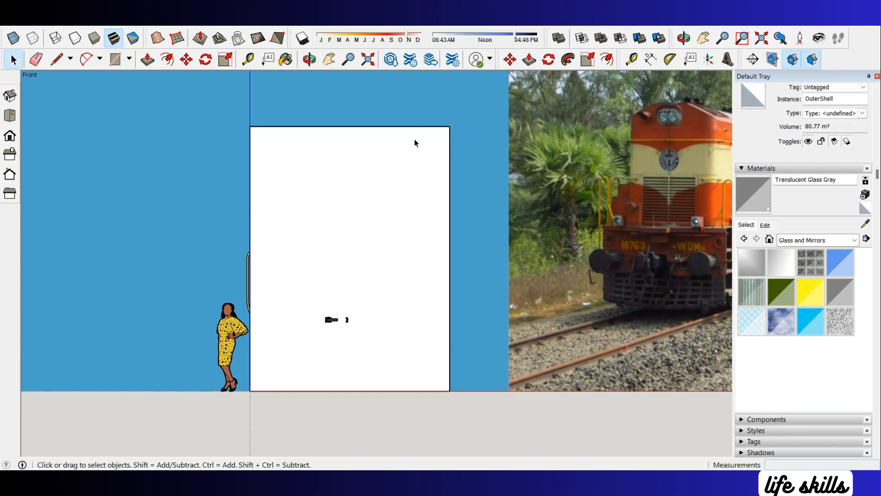
Step: Select the new rectangle's face and turn on X-ray display to see the locomotive through it
left_click(415, 146)
left_click(14, 37)
scroll(184, 174, "down", 1)
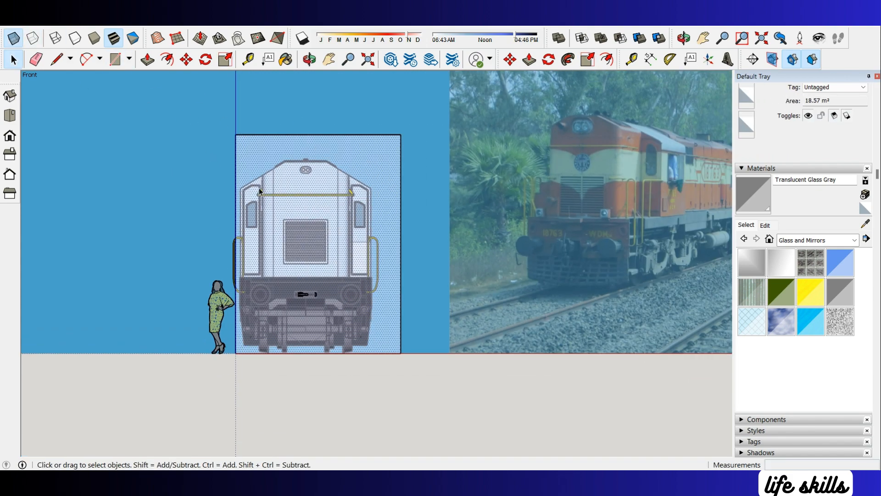
scroll(259, 188, "up", 2)
Step: Draw two horizontal lines 1000 mm apart across the rectangle, the upper one just below the yellow front handrail
left_click(56, 59)
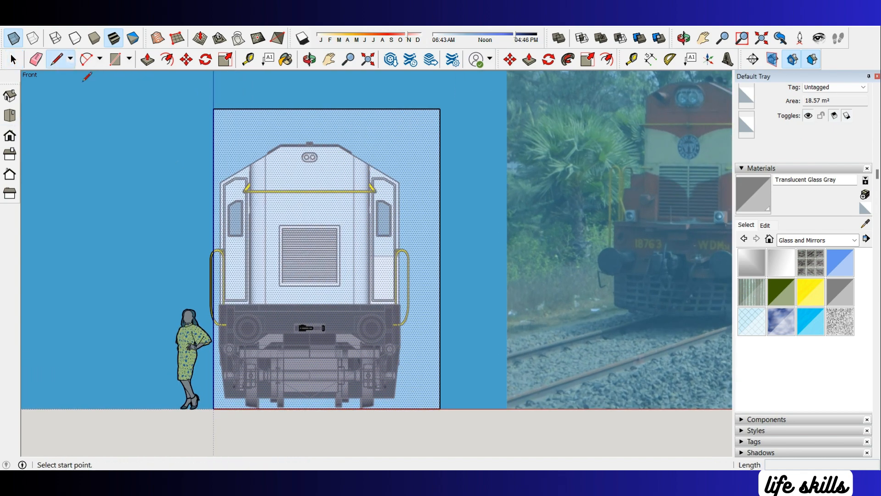
scroll(392, 214, "up", 1)
scroll(352, 195, "down", 1)
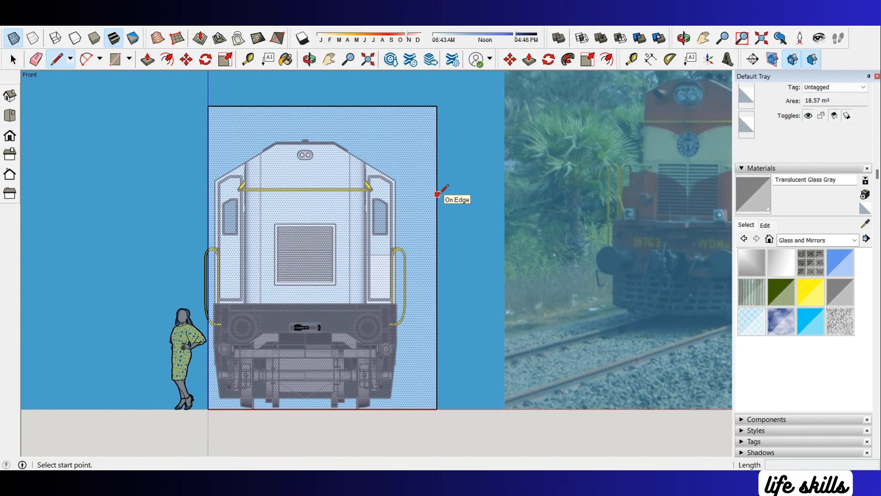
scroll(400, 207, "up", 2)
scroll(466, 205, "down", 1)
key("Escape")
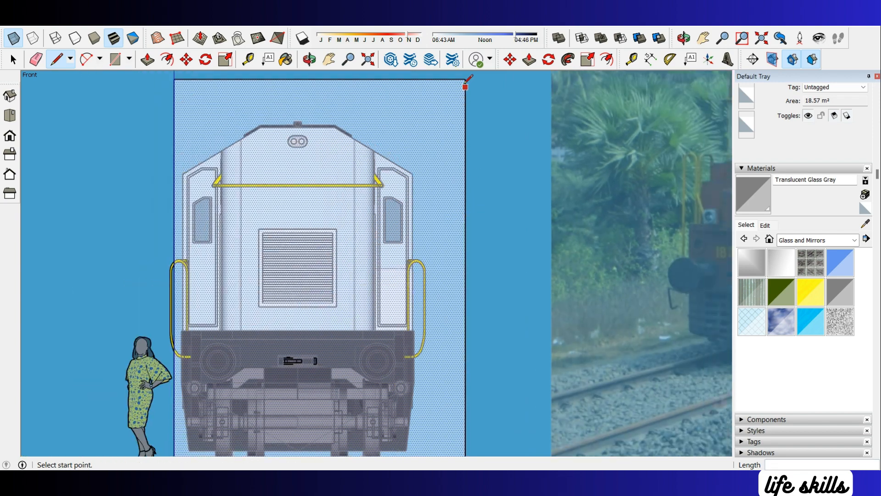
scroll(429, 205, "down", 2)
scroll(294, 218, "up", 4)
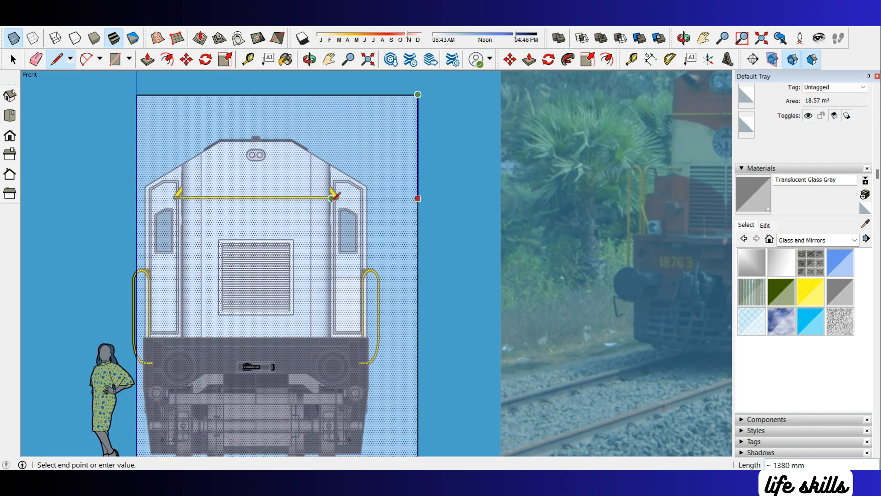
scroll(427, 227, "down", 3)
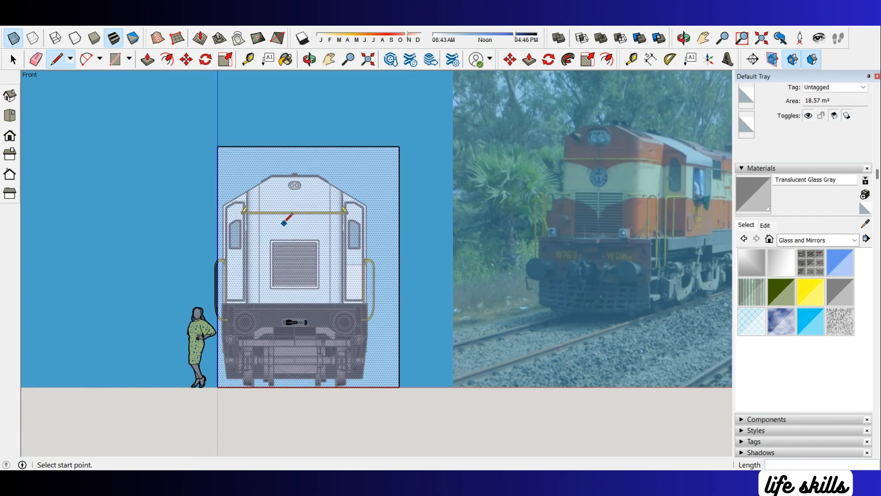
scroll(331, 228, "up", 1)
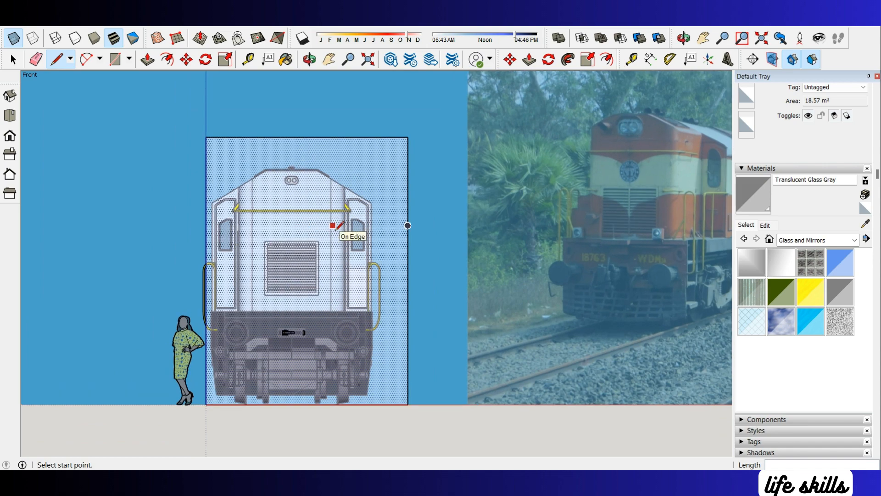
scroll(364, 230, "up", 2)
scroll(294, 225, "down", 2)
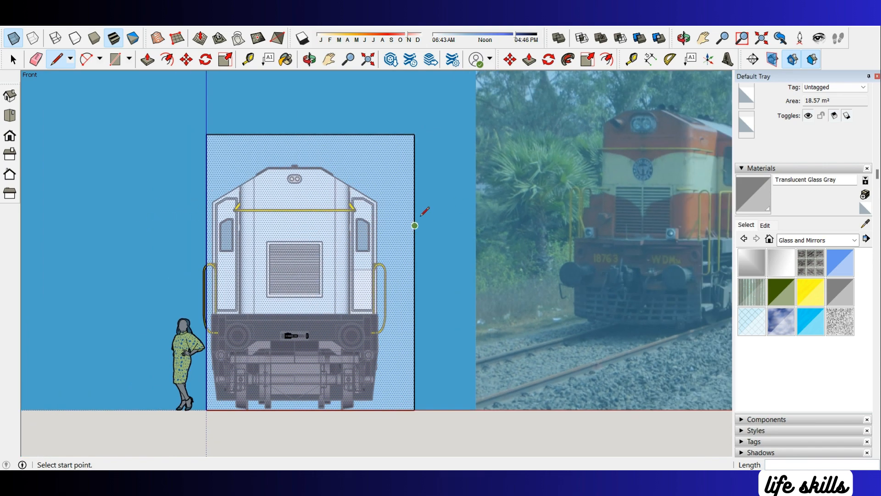
left_click(122, 225)
scroll(490, 215, "down", 1)
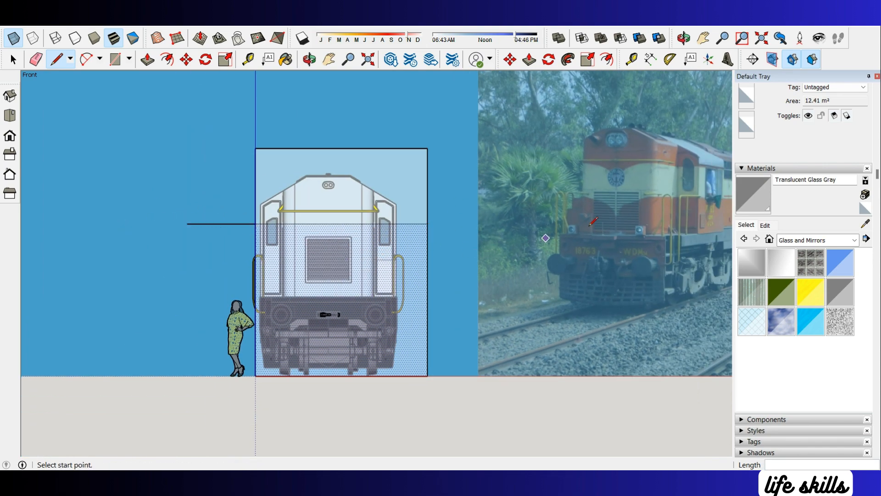
scroll(416, 242, "up", 2)
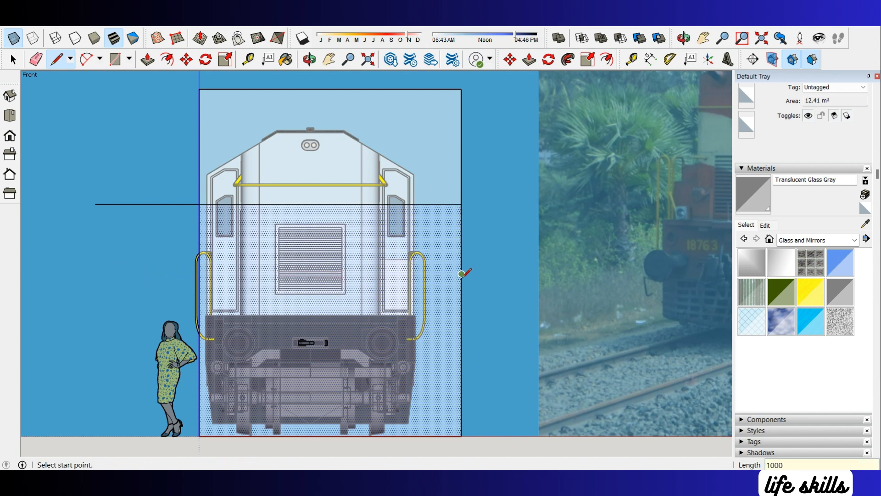
left_click(110, 279)
Step: Erase the overhanging line ends and the rectangle's edges above and below, keeping only the band between the two lines
key("e")
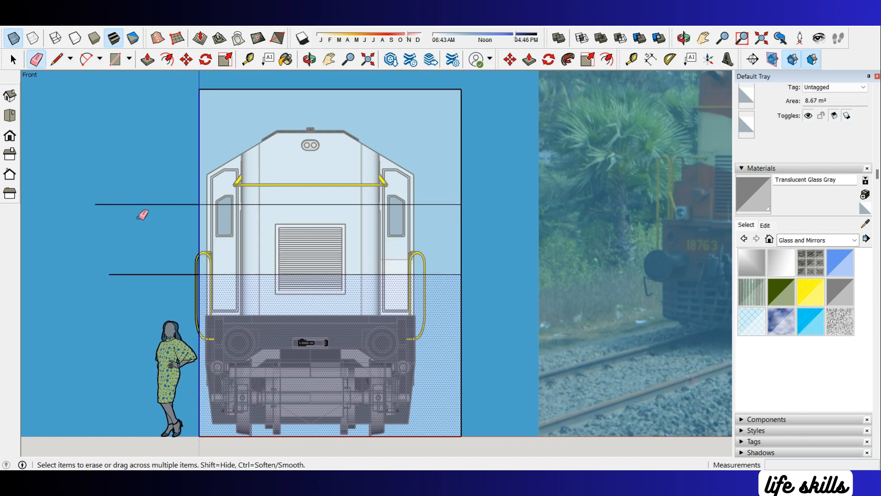
left_click_drag(143, 196, 157, 281)
left_click_drag(209, 83, 189, 95)
left_click_drag(451, 102, 483, 109)
scroll(477, 110, "down", 1)
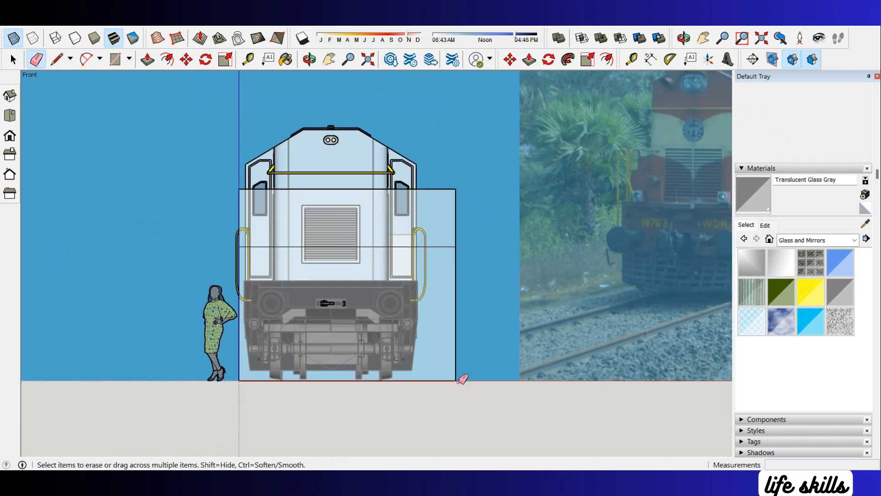
left_click_drag(460, 380, 423, 297)
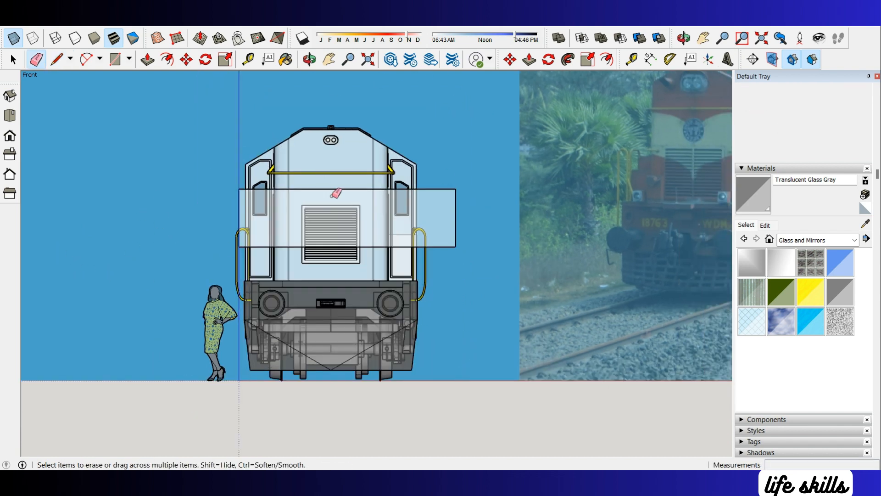
Step: Widen the band by moving its short edge near the origin outward about 298 mm
scroll(337, 193, "up", 2)
scroll(222, 212, "up", 2)
key("space")
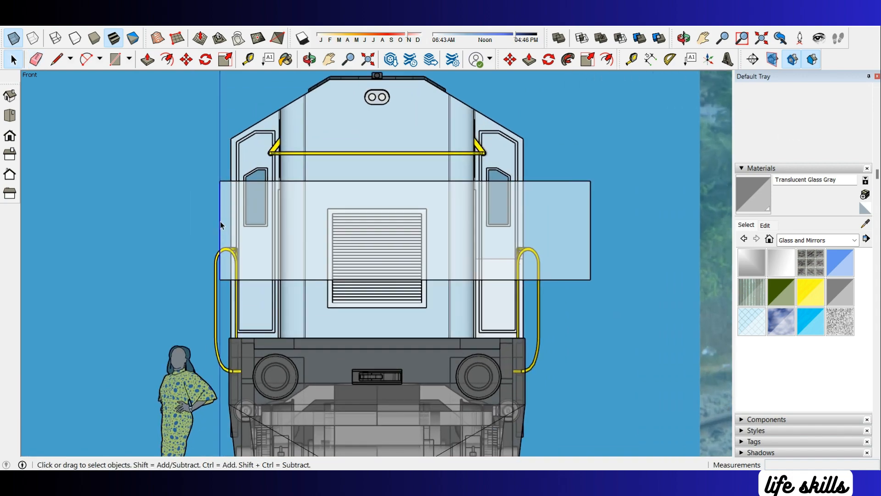
left_click(220, 224)
key("m")
left_click(220, 221)
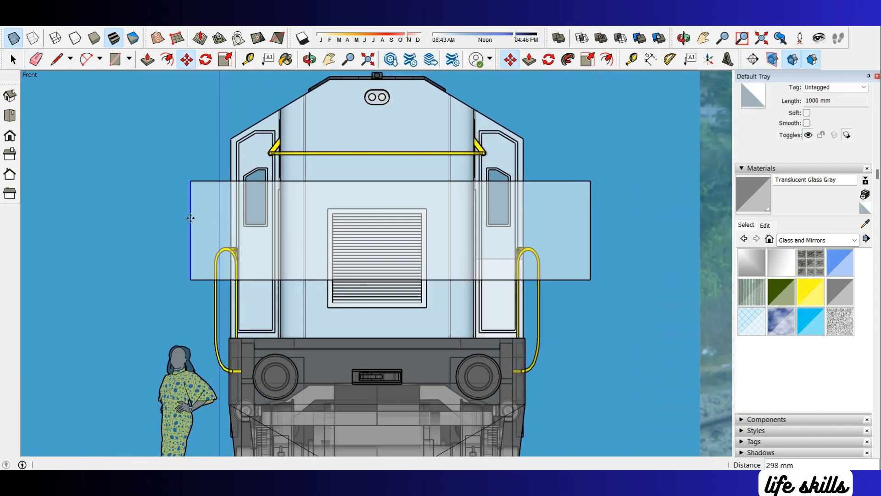
scroll(325, 291, "down", 3)
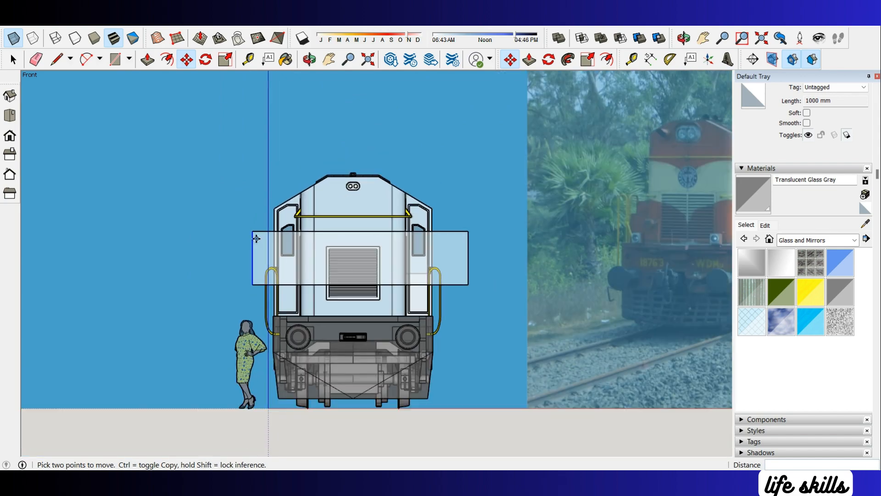
Step: Move the whole band by its upper edge's midpoint to centre it on the locomotive's roof
scroll(350, 246, "up", 1)
key("l")
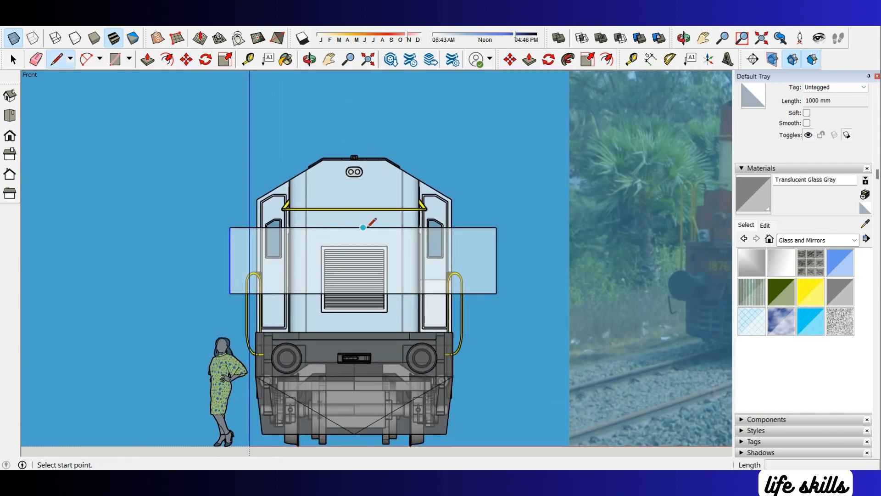
key("space")
left_click(368, 228)
left_click(362, 227)
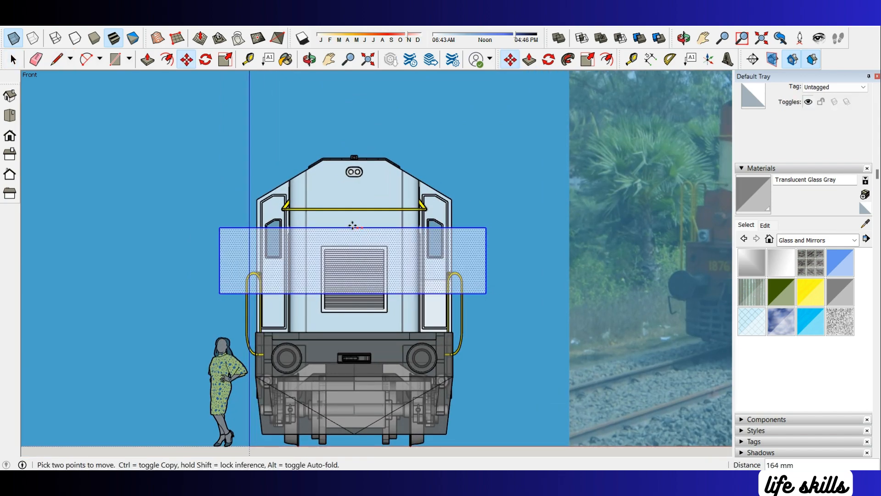
scroll(359, 192, "up", 5)
left_click(360, 156)
scroll(356, 152, "down", 3)
key("space")
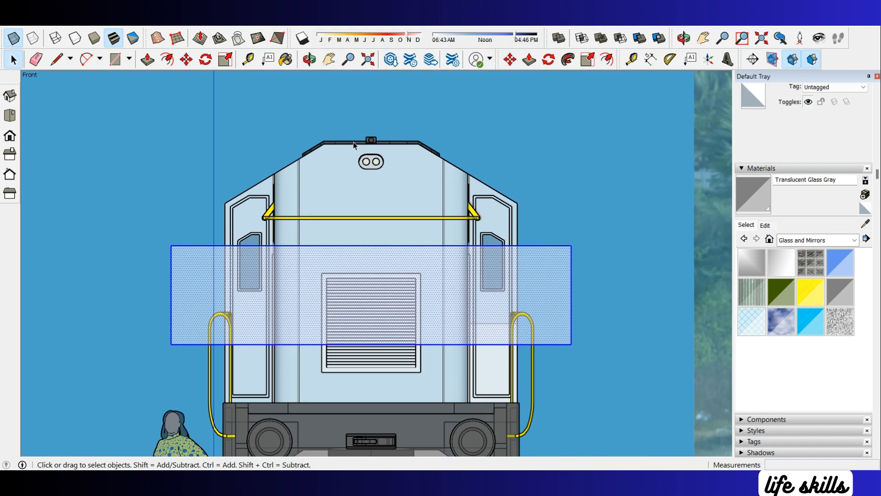
scroll(295, 262, "down", 4)
key("l")
scroll(294, 257, "up", 3)
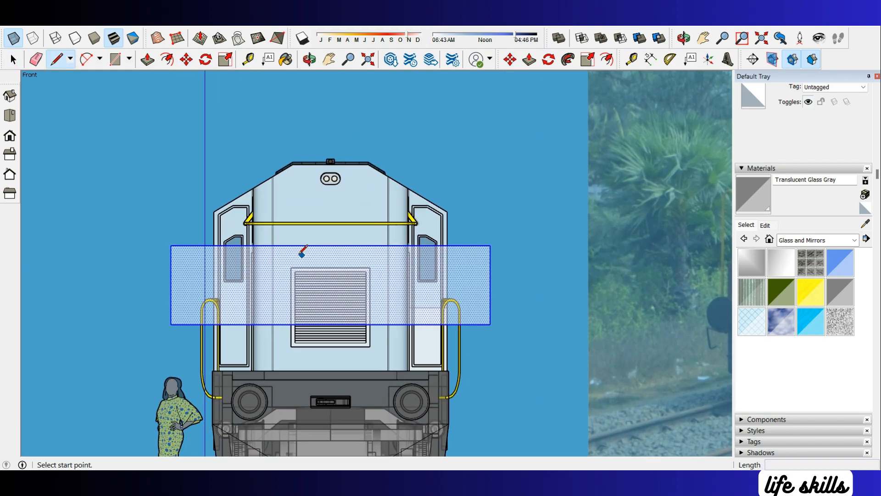
key("space")
left_click(172, 256)
key("m")
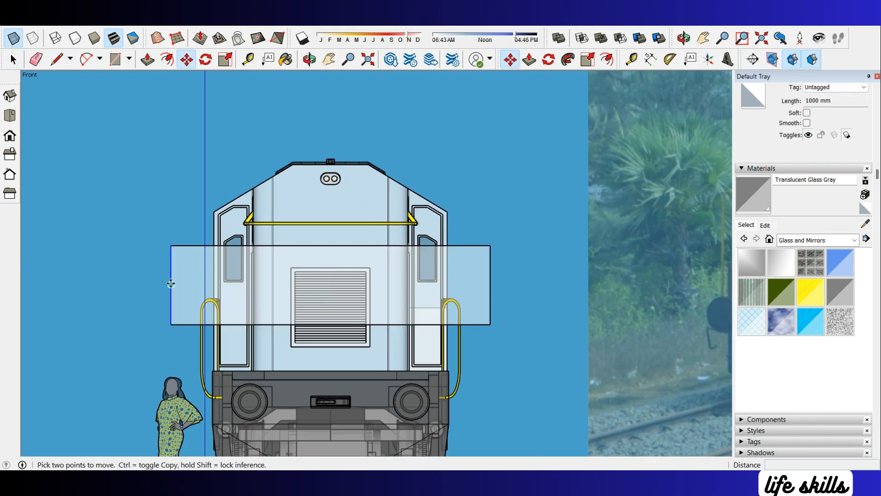
key("ctrl")
left_click(172, 284)
scroll(260, 284, "down", 2)
scroll(261, 285, "up", 2)
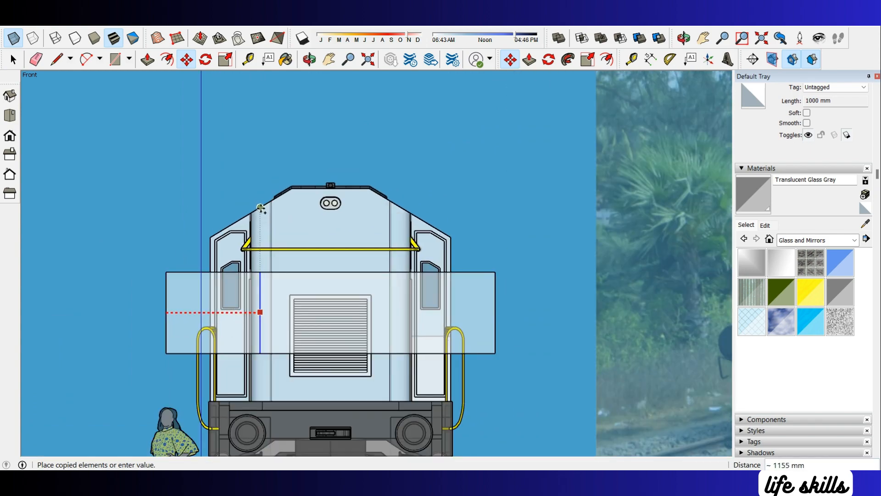
scroll(243, 284, "down", 3)
scroll(218, 246, "up", 2)
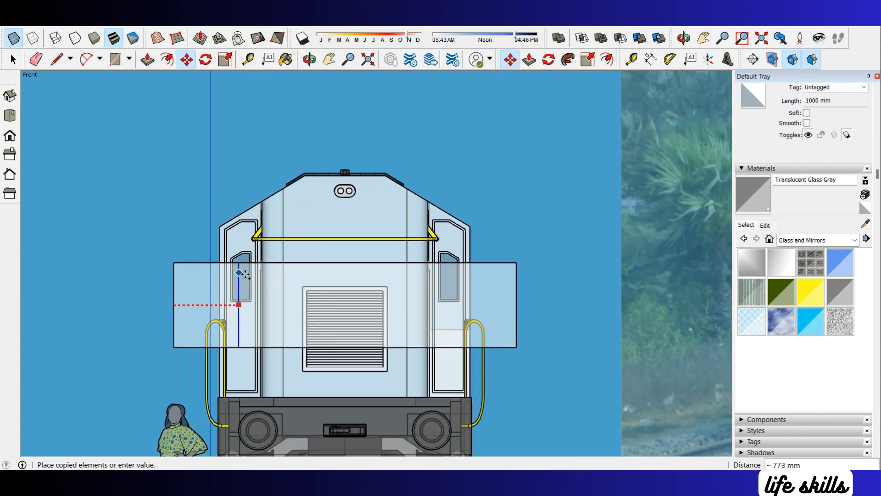
key("Escape")
Step: Draw a vertical centre line through the band from its upper edge's midpoint and erase the part overhanging below
scroll(281, 295, "down", 3)
scroll(608, 247, "up", 2)
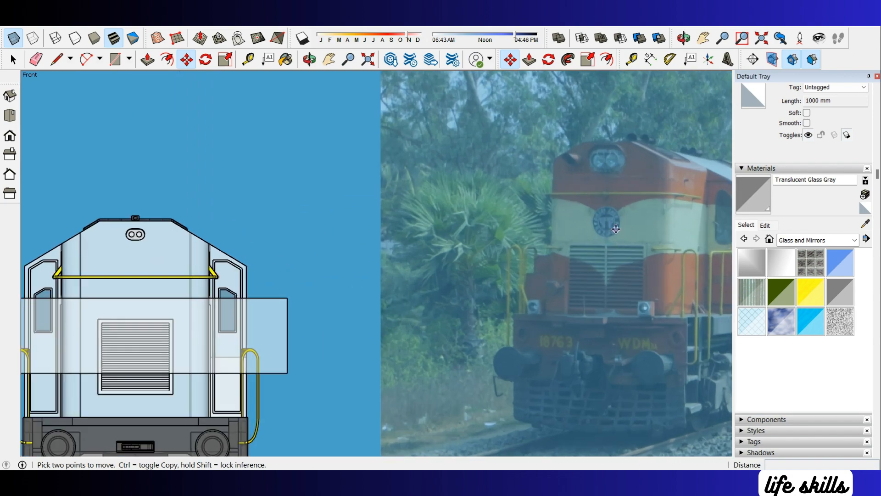
scroll(663, 267, "down", 1)
scroll(236, 353, "up", 2)
key("l")
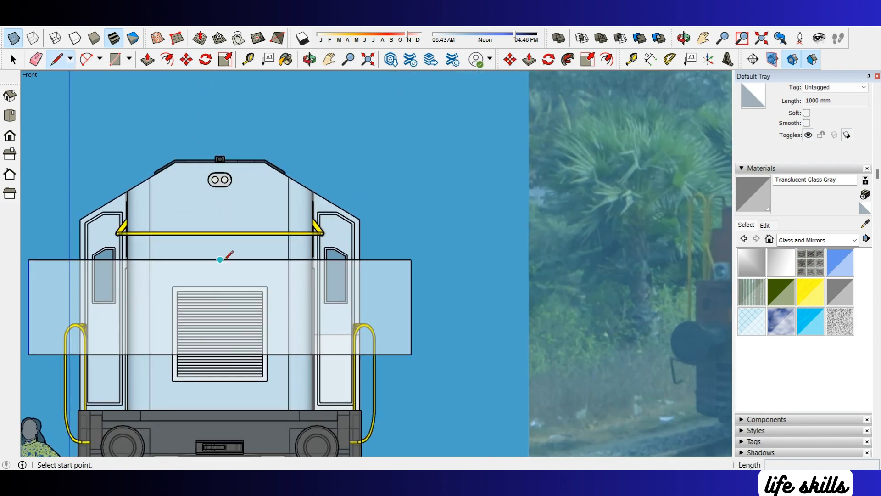
left_click(220, 260)
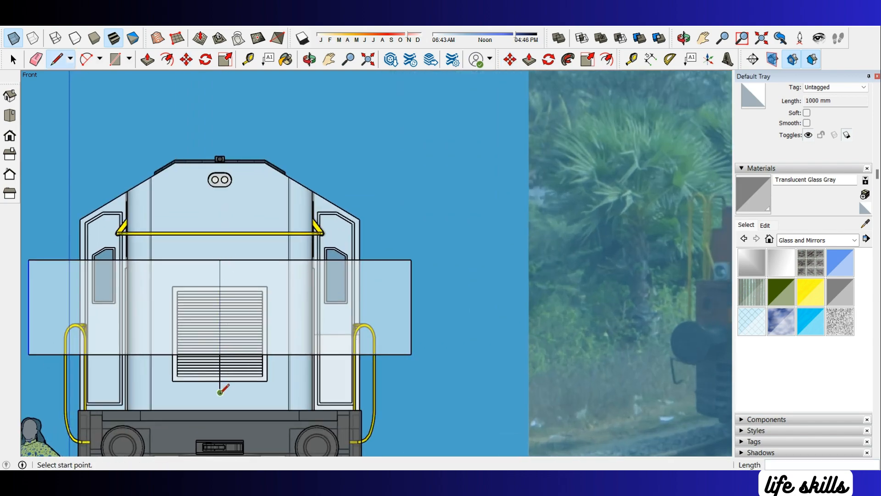
key("e")
scroll(272, 291, "up", 1)
scroll(272, 289, "down", 3)
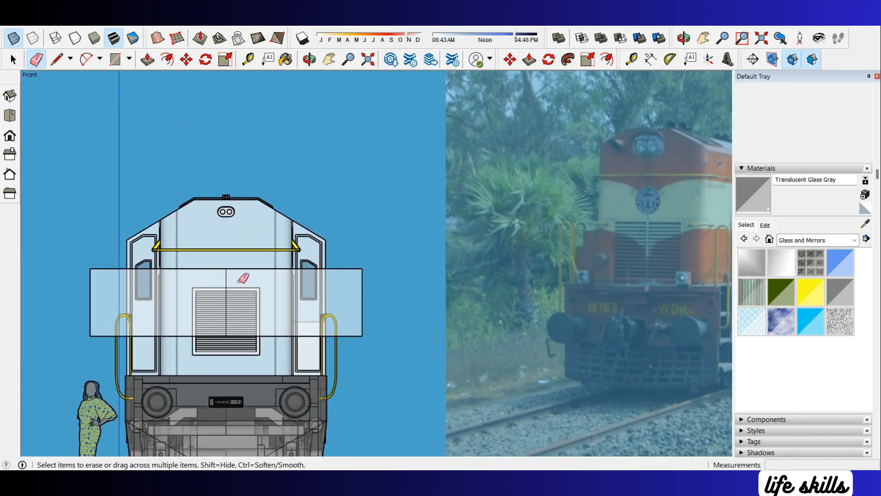
Step: Copy the band's vertical centre line 700 mm horizontally along the upper edge
key("a")
scroll(248, 271, "up", 2)
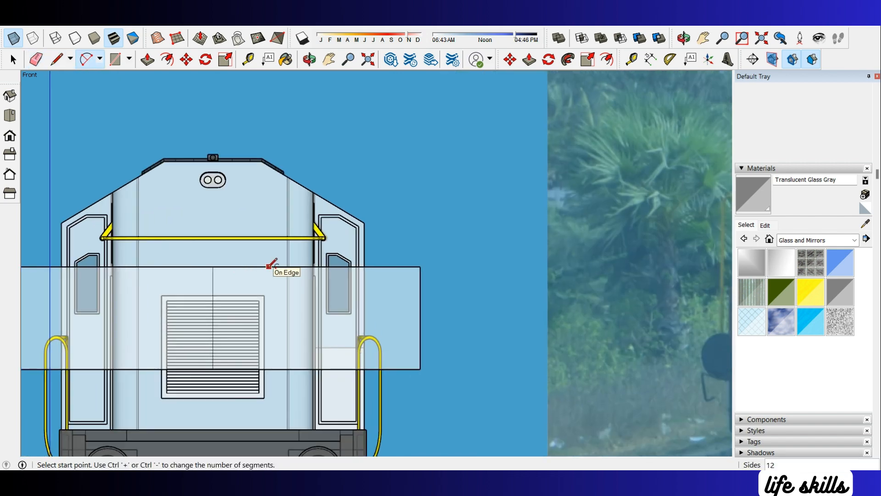
key("space")
left_click(212, 280)
key("m")
key("ctrl")
left_click(212, 266)
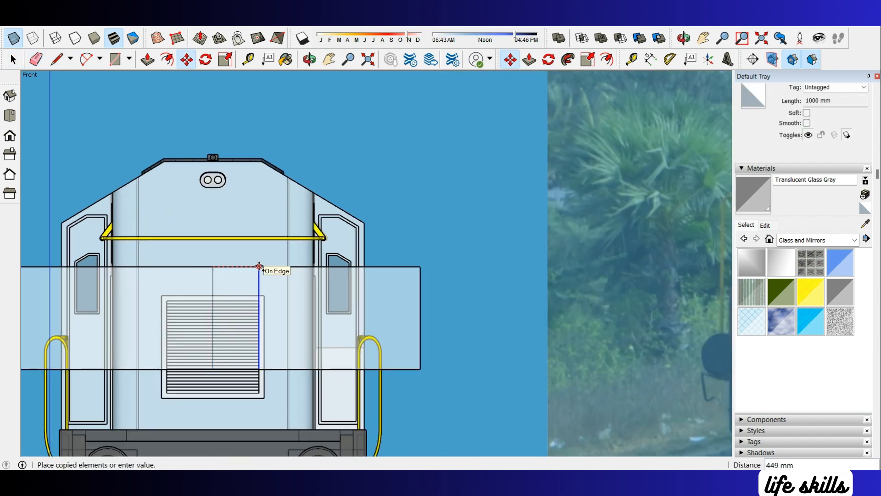
type("700")
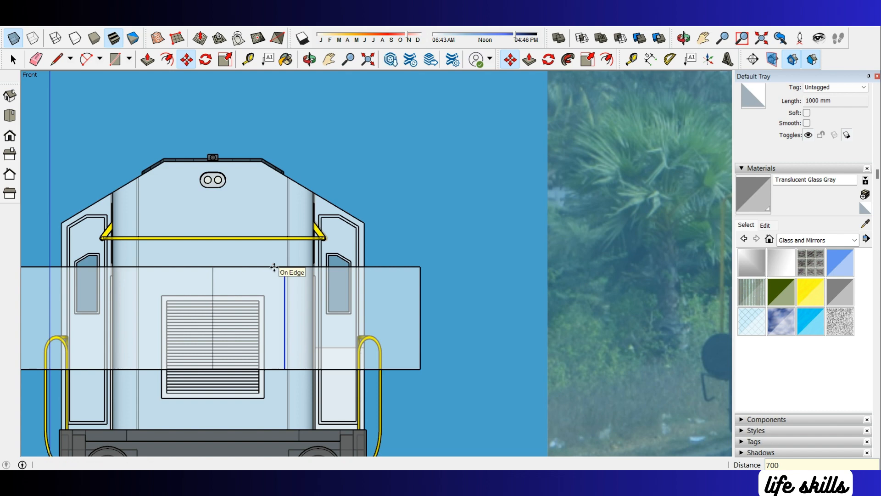
key("Return")
scroll(274, 267, "up", 1)
Step: Erase the band's upper edge segment between the vertical centre line and its copy
key("a")
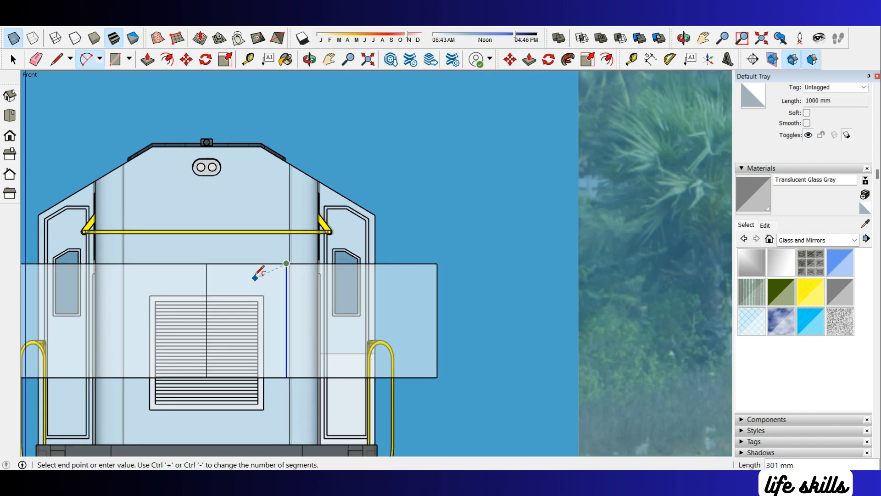
key("e")
left_click(254, 263)
key("a")
left_click(286, 263)
scroll(404, 258, "down", 2)
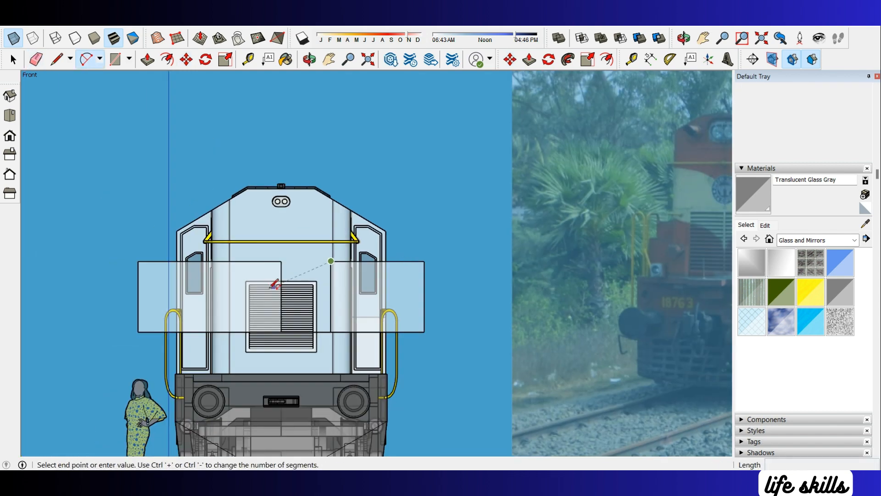
scroll(274, 284, "up", 5)
left_click(299, 290)
key("Escape")
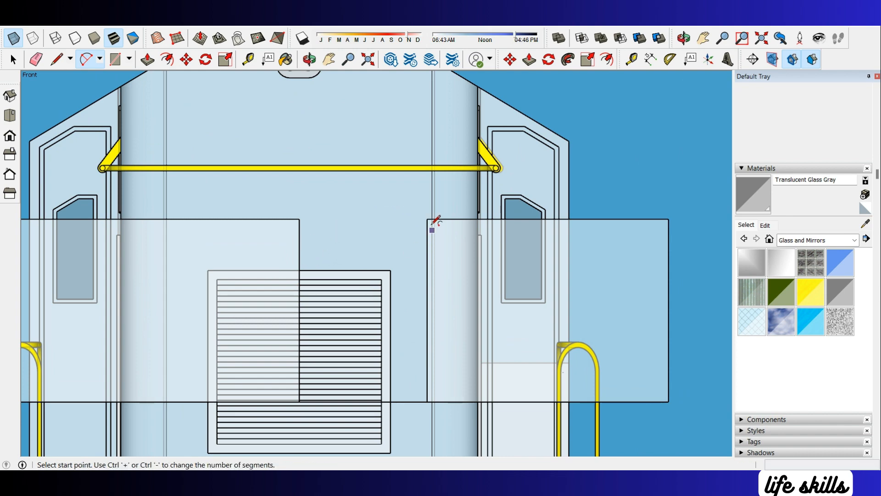
Step: Erase the copied vertical line beside the band's centre line
left_click(427, 218)
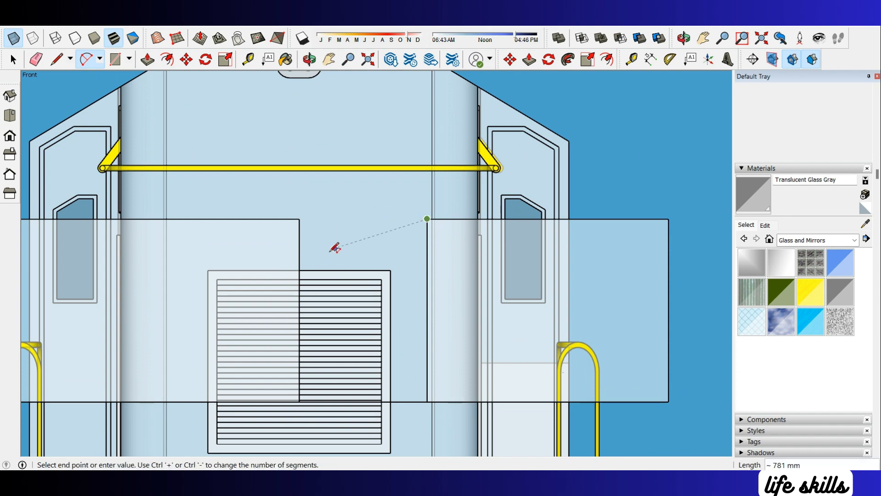
key("e")
left_click(427, 227)
Step: Draw an arc of about 878 mm radius from the end of the band's upper edge down to the centre line
key("a")
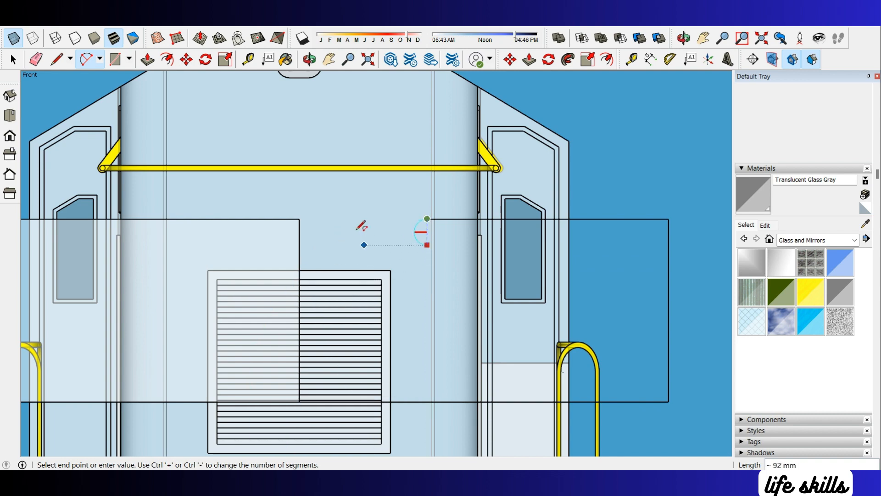
middle_click_drag(341, 269, 291, 268)
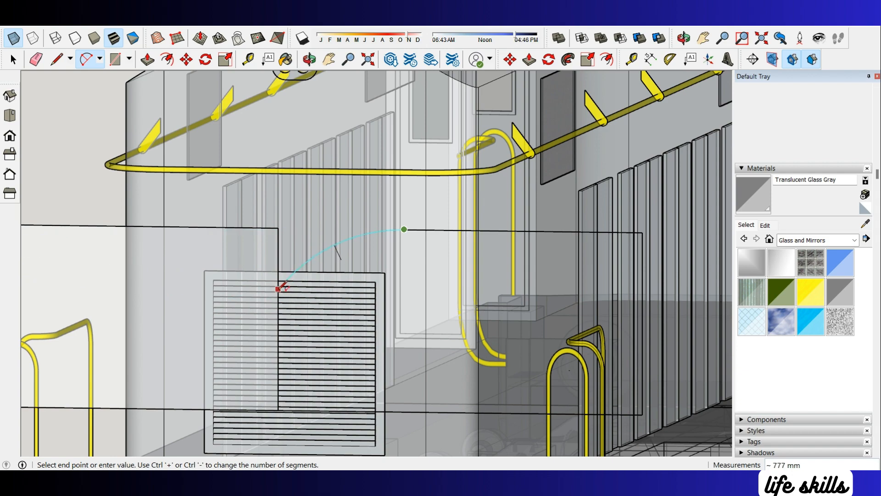
left_click(278, 291)
middle_click_drag(336, 283, 369, 259)
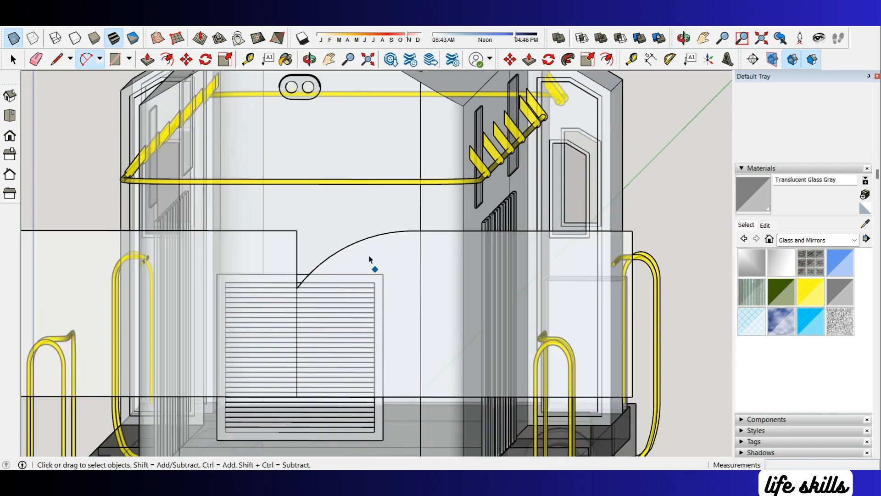
Step: Copy the arc straight down the centre line so it starts at the band's lower edge
key("m")
key("ctrl")
left_click(296, 287)
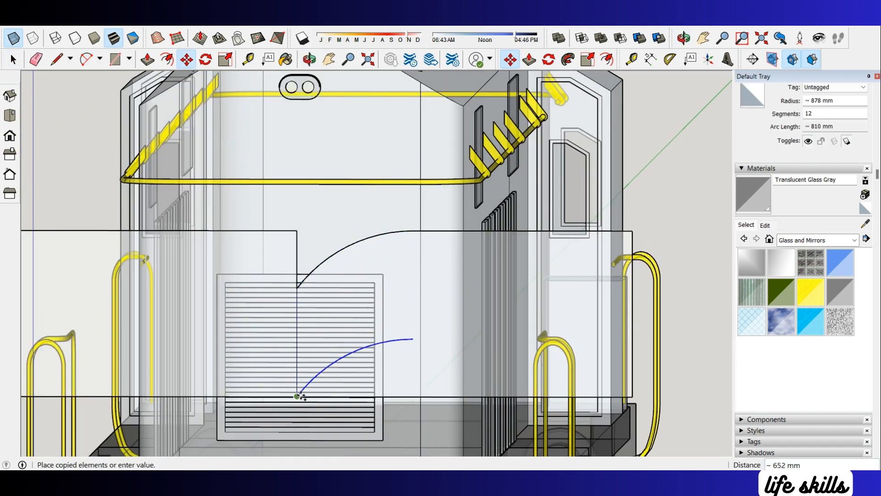
left_click(300, 396)
middle_click_drag(300, 397, 368, 289)
left_click(9, 136)
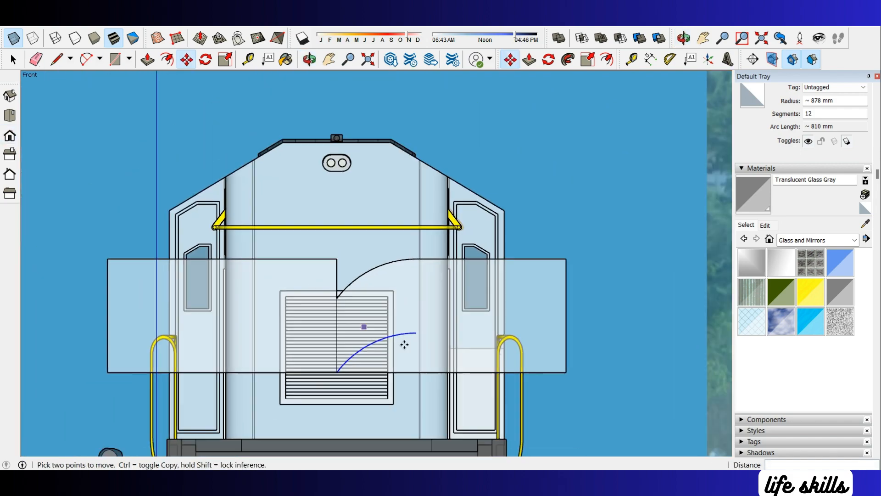
scroll(405, 344, "up", 3)
key("space")
Step: Draw a horizontal line from the copied arc's end to the band's short edge and erase the leftover edges below
scroll(416, 346, "down", 1)
key("l")
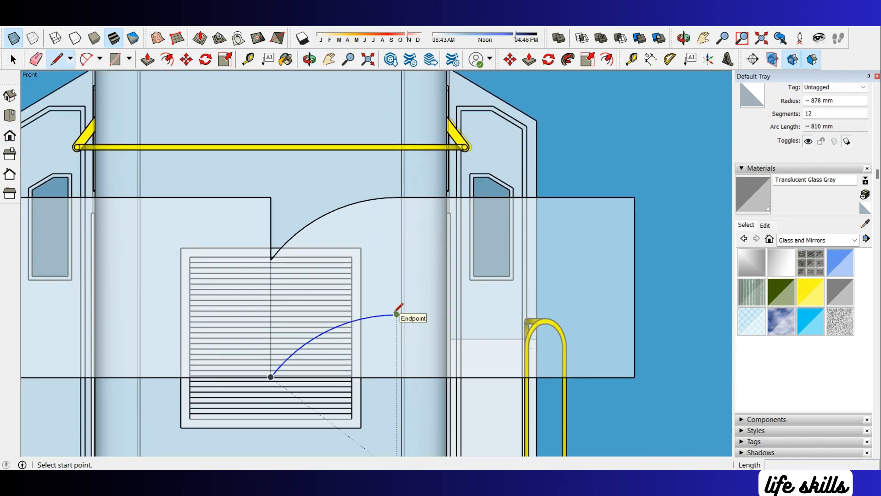
scroll(397, 314, "down", 5)
scroll(396, 314, "up", 4)
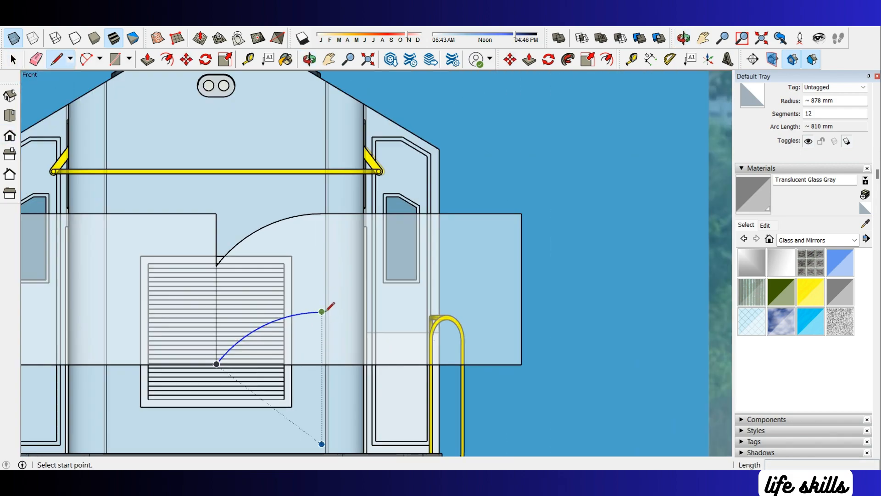
left_click(323, 312)
left_click(540, 311)
key("e")
left_click_drag(533, 312, 515, 370)
scroll(574, 335, "down", 2)
scroll(343, 294, "up", 2)
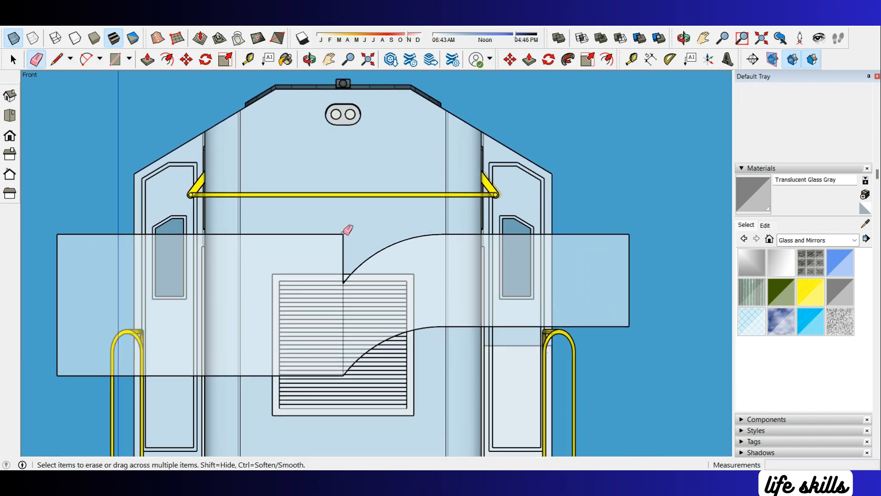
Step: Erase the uncurved half of the band on the other side of the centre line
left_click_drag(344, 234, 347, 236)
scroll(345, 229, "down", 2)
scroll(289, 339, "up", 1)
left_click_drag(83, 328, 97, 344)
scroll(420, 283, "down", 2)
Step: Rotate a copy of the curved half band about the centre line onto the opposite side of the nose
key("space")
left_click(441, 270)
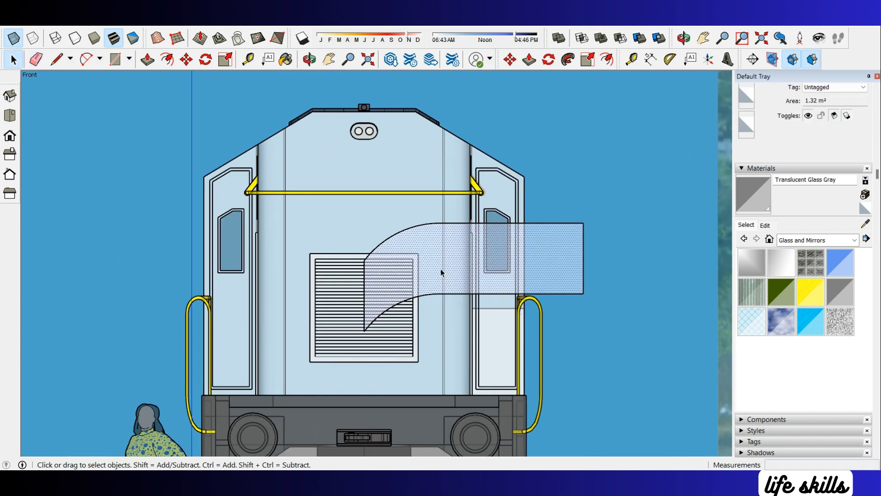
key("q")
middle_click_drag(404, 276, 402, 364)
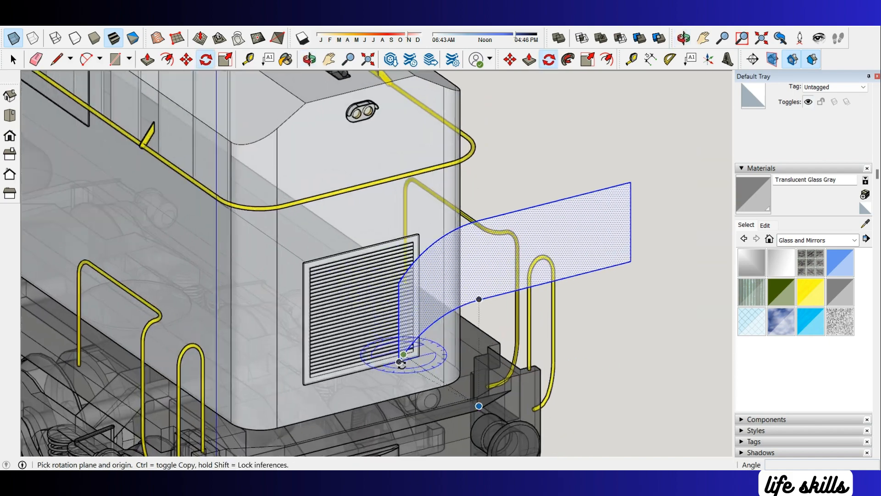
left_click(673, 283)
scroll(511, 270, "down", 5)
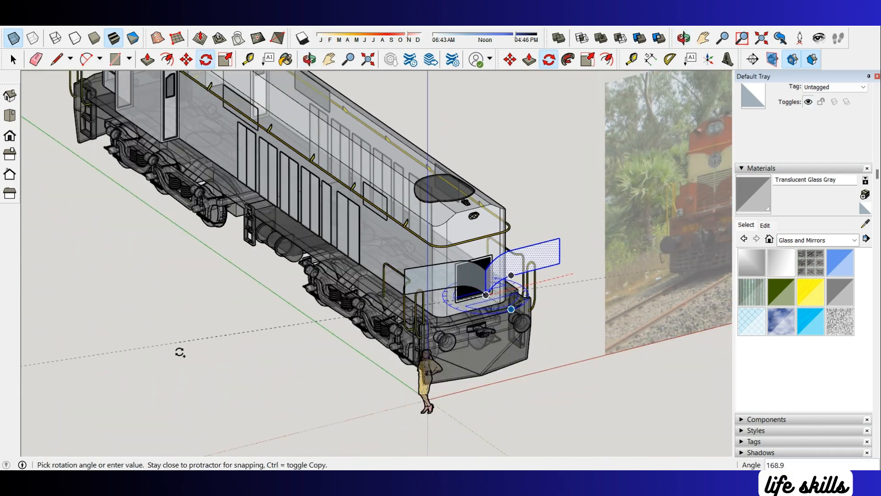
left_click(232, 363)
Step: Erase the centre line between the two halves and select the merged band face
scroll(423, 271, "up", 5)
key("e")
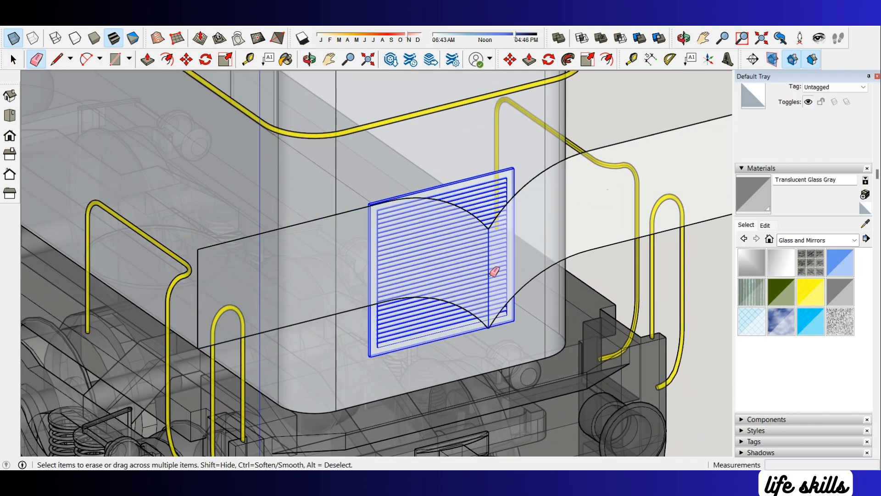
middle_click_drag(558, 271, 527, 216)
key("space")
left_click(527, 215)
scroll(515, 299, "down", 5)
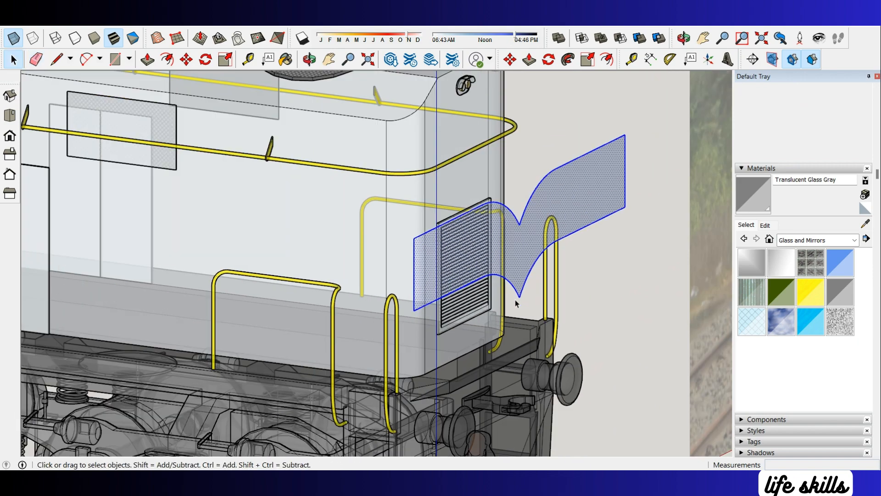
Step: Turn off X-ray display and extrude the band face about 17681 mm along the locomotive's full length
left_click(13, 38)
scroll(527, 317, "down", 5)
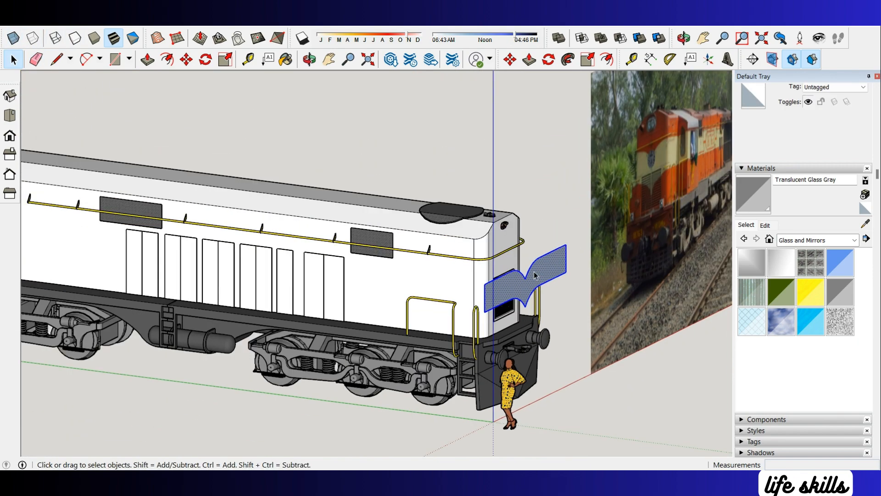
key("p")
left_click(550, 263)
scroll(541, 337, "down", 5)
left_click(105, 274)
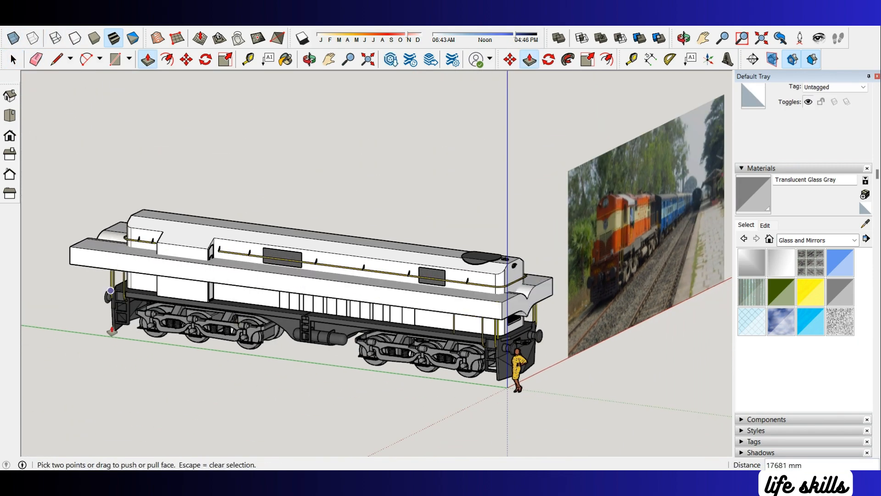
middle_click_drag(105, 274, 262, 395)
Step: Select the whole extruded band solid and make it a group
key("space")
scroll(433, 301, "up", 5)
left_click(434, 300)
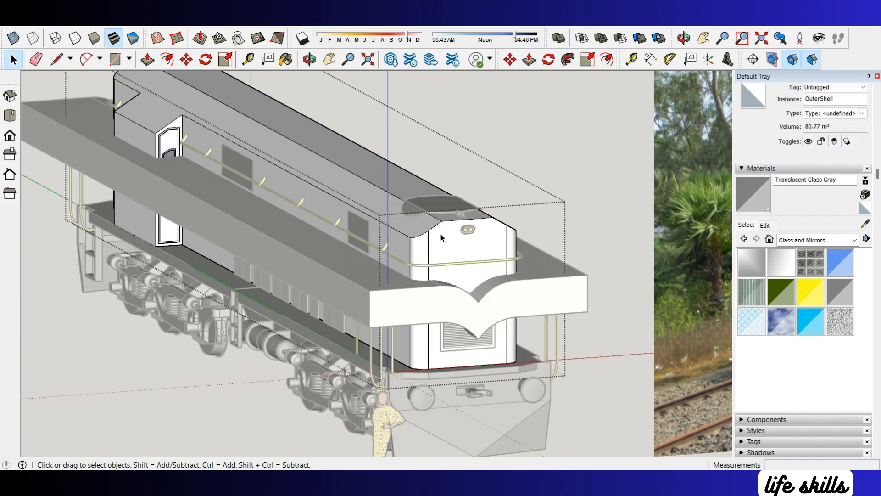
scroll(434, 294, "down", 5)
scroll(411, 210, "up", 5)
triple_click(385, 278)
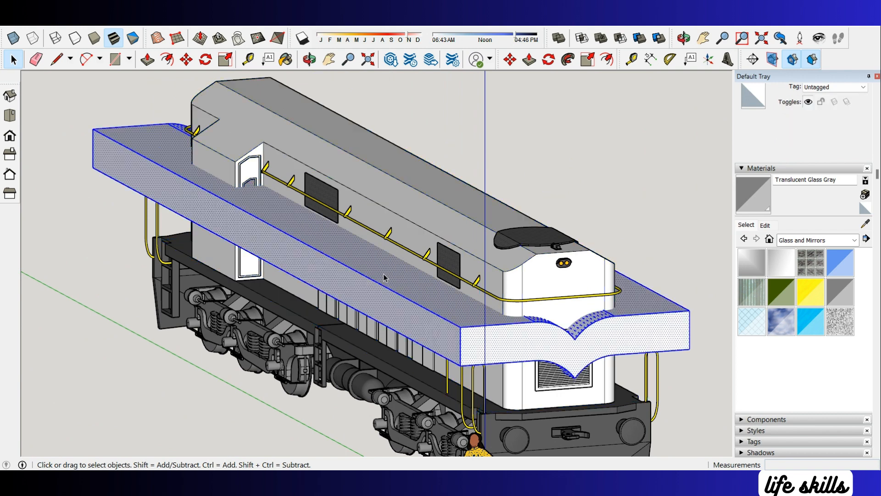
right_click(384, 277)
left_click(433, 159)
Step: Intersect the faces of the band group and the locomotive's outer shell with each other
left_click(390, 178, "shift")
right_click(357, 278)
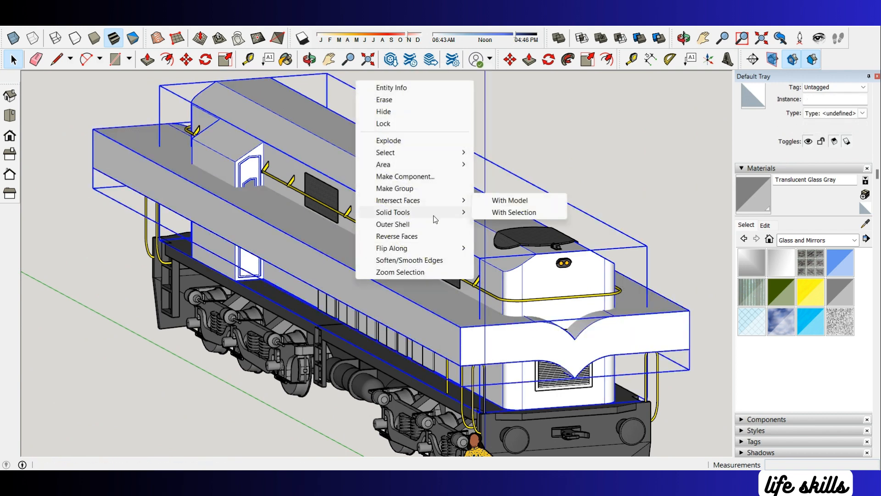
left_click(509, 213)
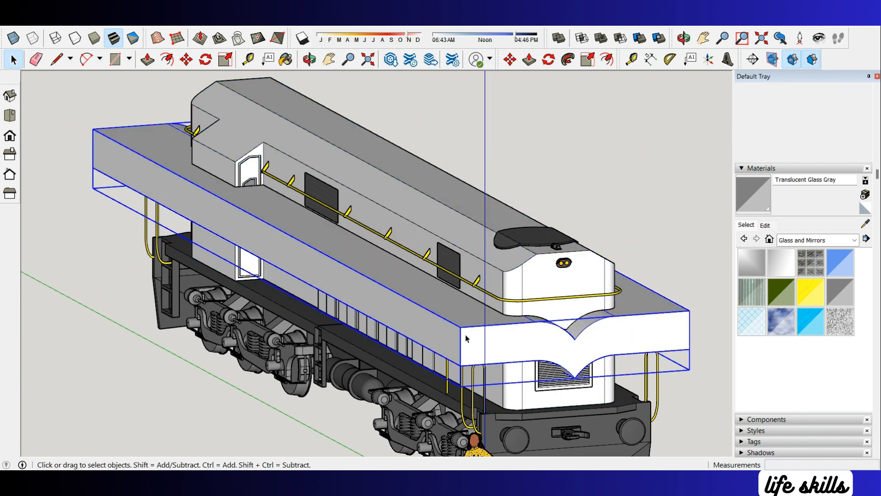
Step: Move the band group clear of the locomotive along the red axis
scroll(466, 338, "down", 5)
key("m")
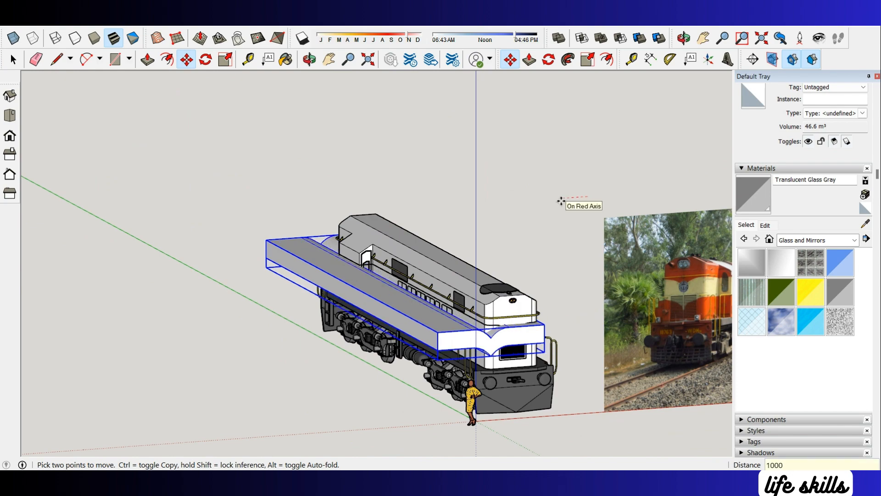
key("Return")
Step: Select the intersection lines around the outer shell and copy them off to the side along the red axis
scroll(532, 297, "up", 10)
key("space")
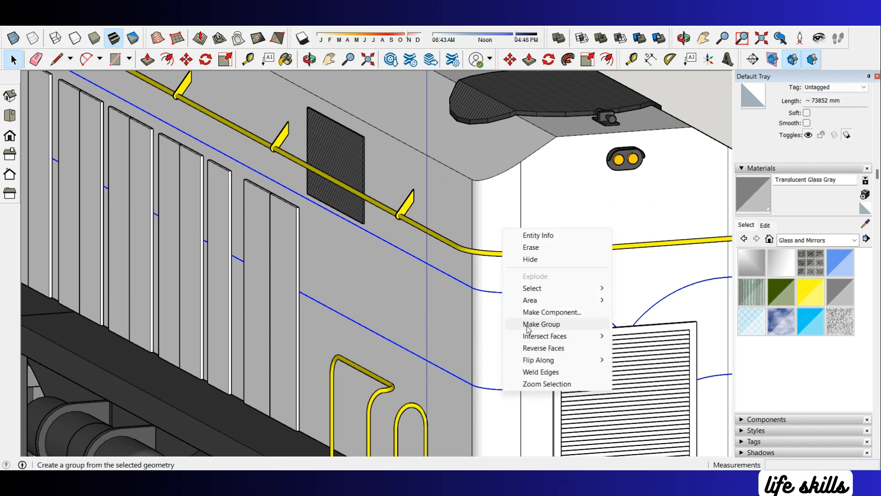
key("Escape")
scroll(422, 302, "down", 10)
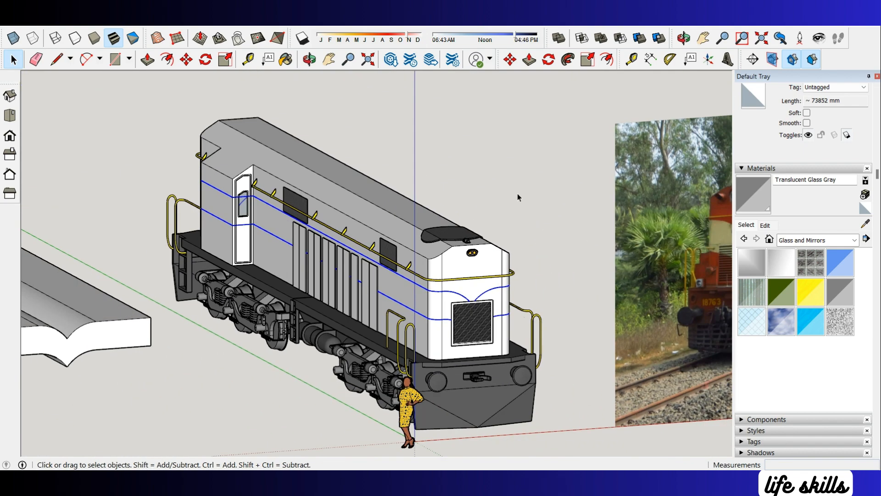
scroll(528, 151, "down", 1)
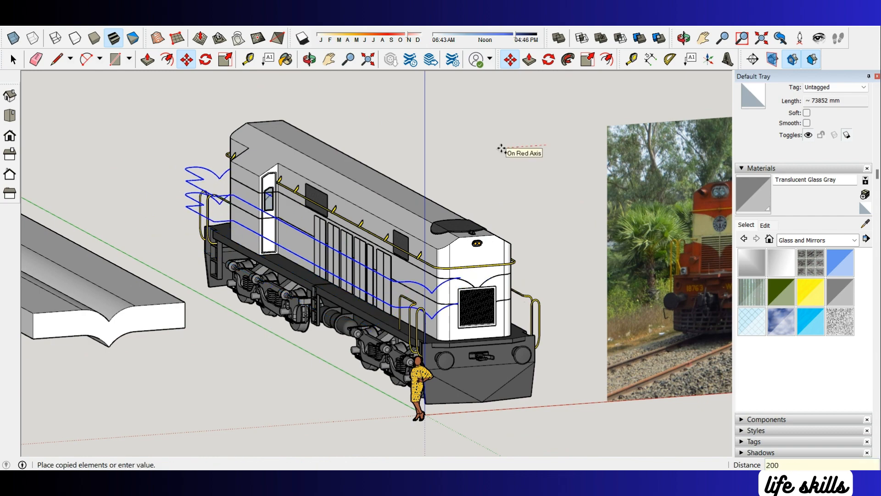
key("space")
Step: Cut the selected intersection lines running around the locomotive body
scroll(473, 246, "up", 6)
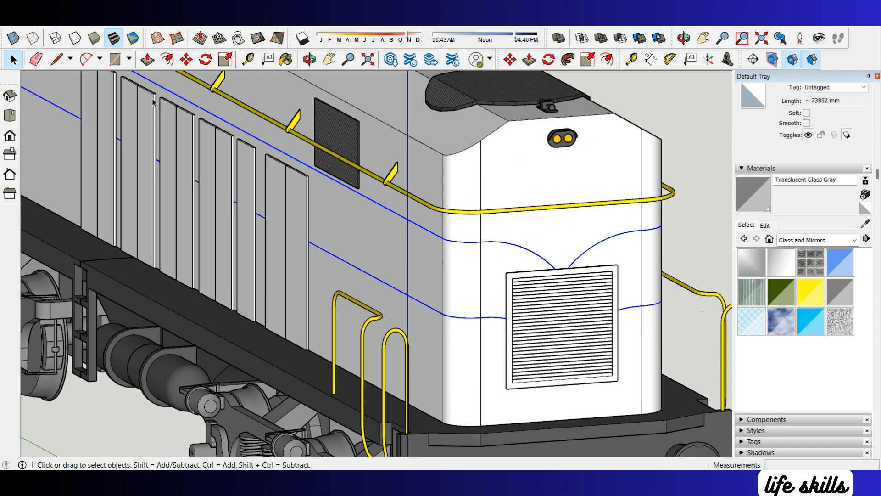
left_click(29, 23)
left_click(49, 64)
Step: Open the outer shell for editing and paste the cut lines in place to divide its faces
double_click(533, 162)
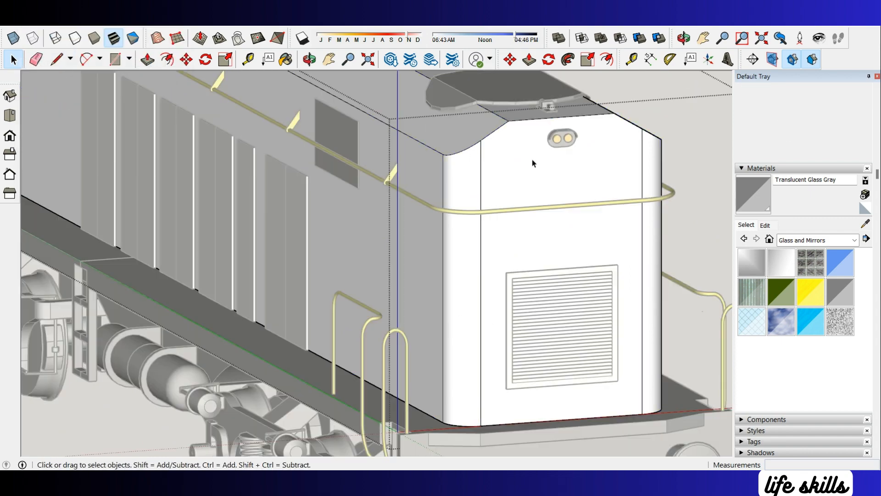
triple_click(533, 161)
left_click(28, 23)
left_click(45, 99)
scroll(691, 174, "up", 2)
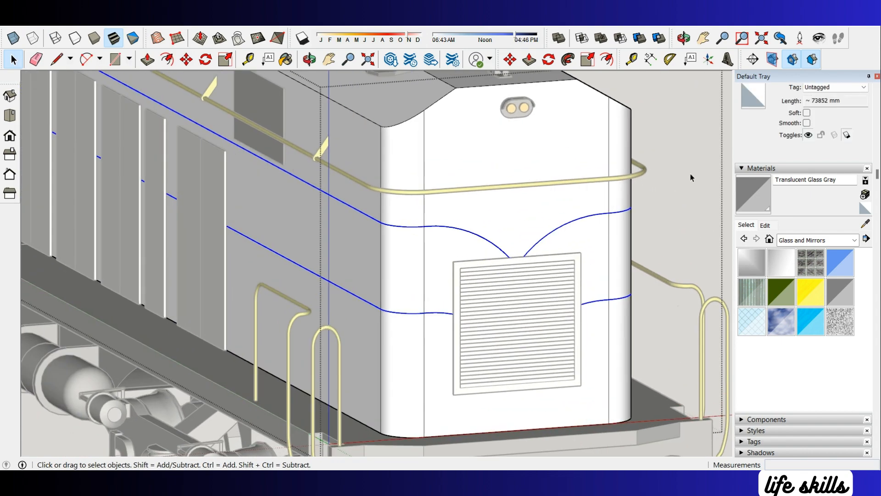
scroll(559, 278, "up", 2)
key("Escape")
double_click(355, 228)
scroll(468, 260, "down", 2)
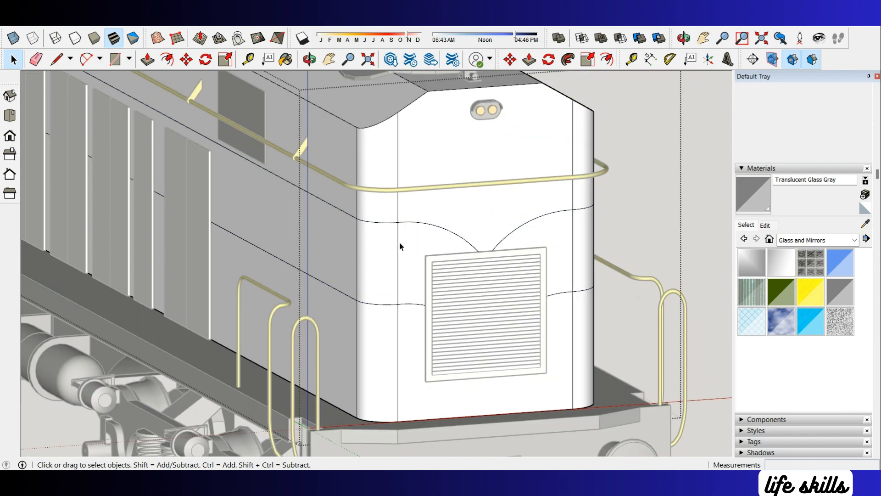
left_click(404, 245)
left_click(475, 215)
scroll(668, 256, "down", 6)
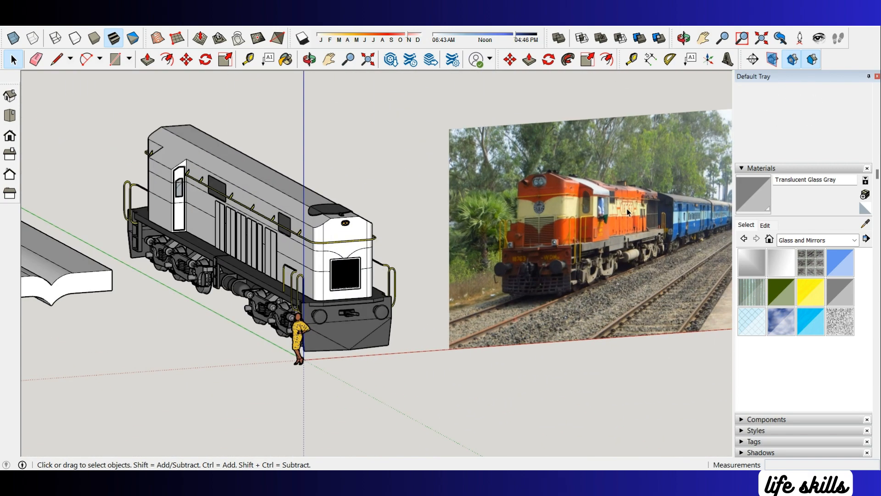
Step: Choose 0025_Coral from the Colors-Named materials as the paint for the locomotive body
left_click(803, 239)
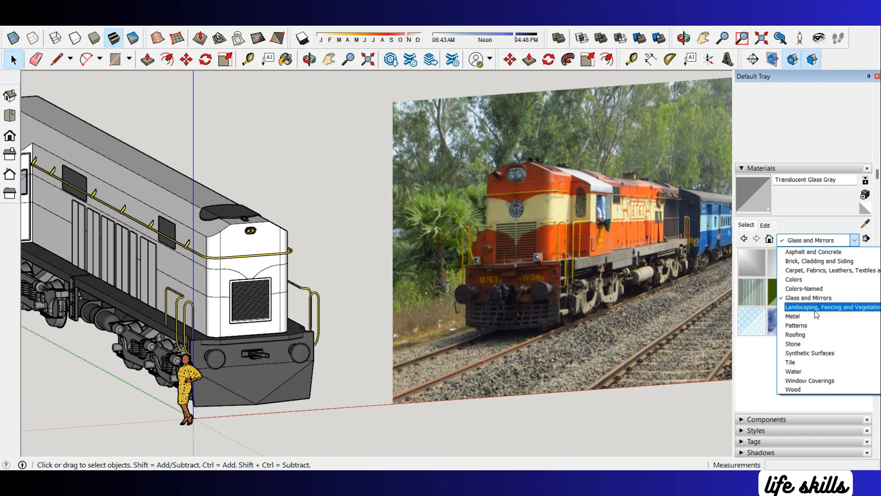
left_click(814, 288)
scroll(812, 297, "down", 5)
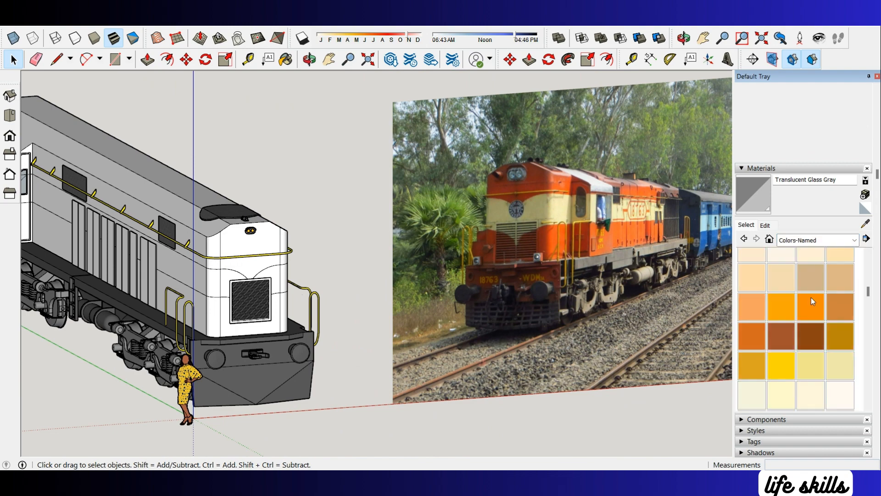
scroll(827, 277, "up", 2)
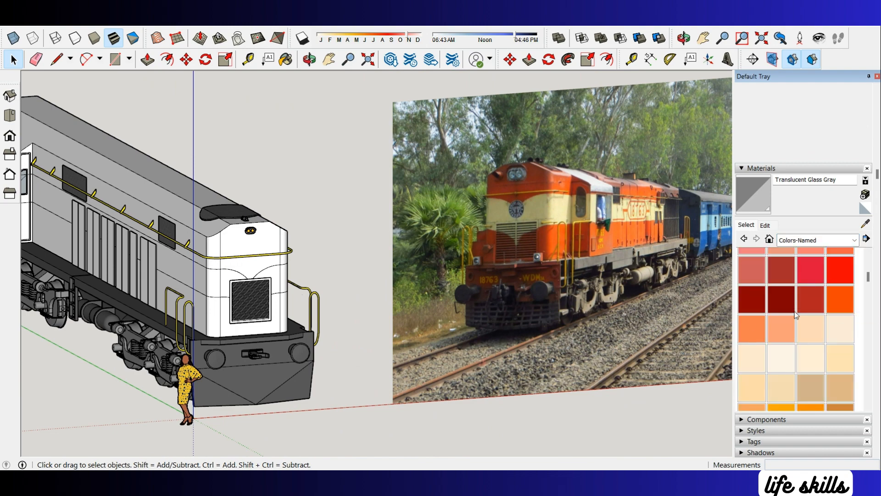
left_click(755, 323)
scroll(571, 237, "up", 6)
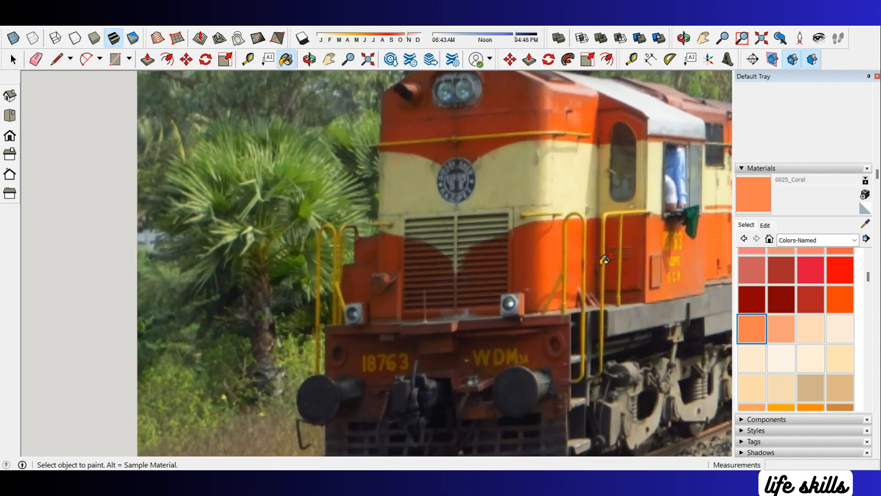
scroll(676, 272, "down", 8)
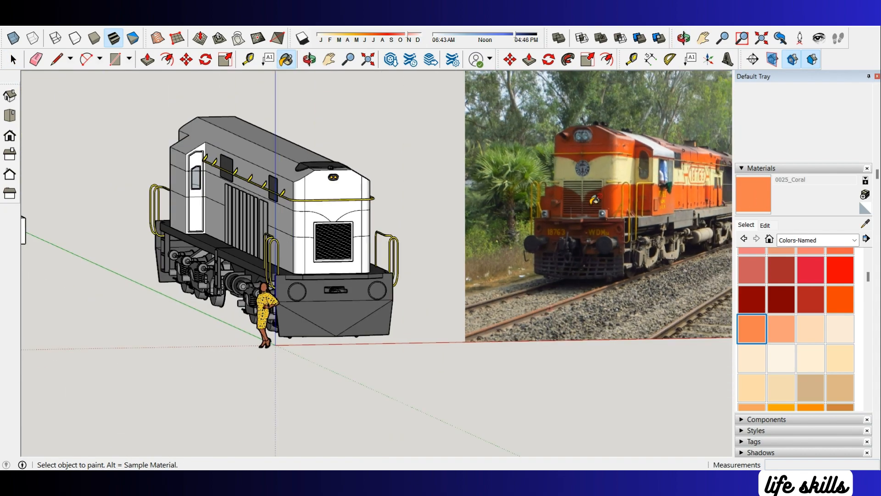
Step: Open the outer shell, select the faces above the livery band in front view and paint them 0025_Coral
scroll(334, 202, "up", 6)
key("space")
double_click(334, 202)
middle_click_drag(334, 202, 463, 229, "shift")
left_click(463, 225)
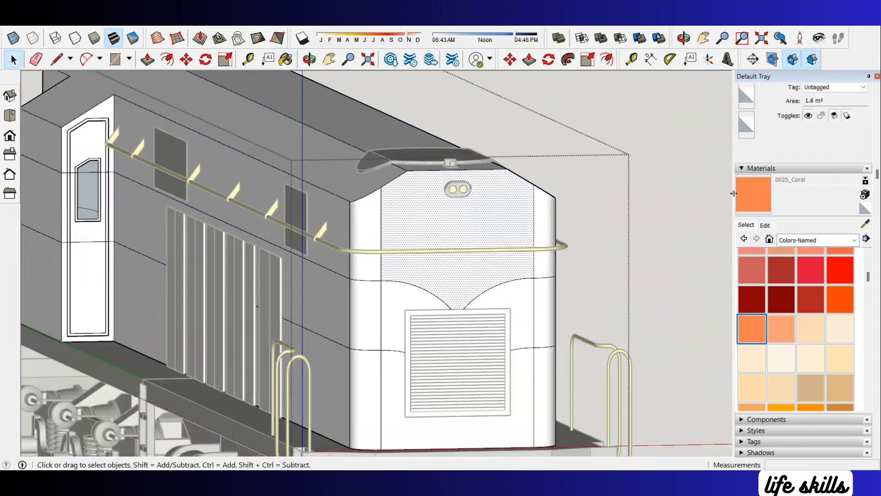
scroll(679, 241, "down", 3)
middle_click_drag(519, 218, 530, 231)
left_click(9, 136)
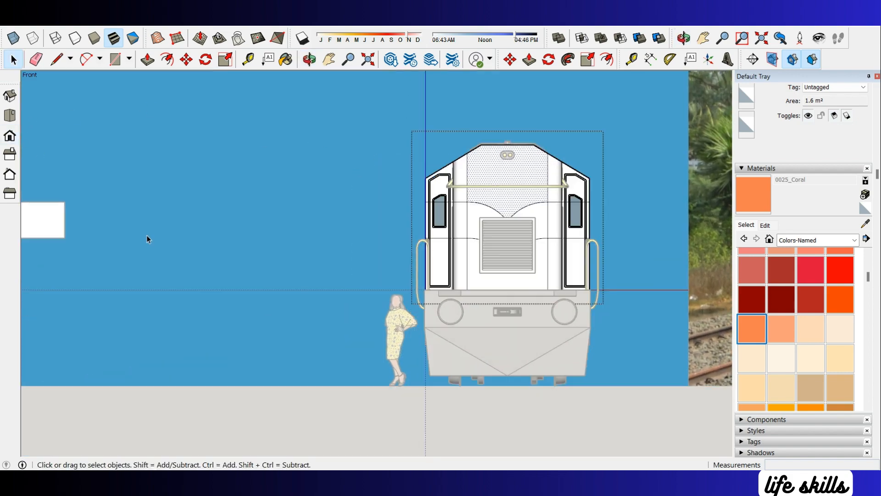
left_click_drag(576, 213, 575, 213)
scroll(492, 189, "up", 4)
left_click(455, 196, "shift")
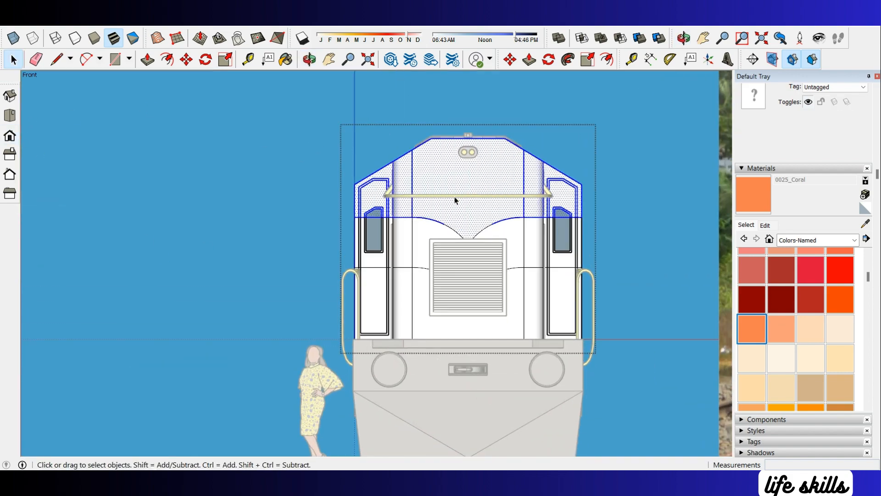
scroll(400, 217, "up", 1)
middle_click_drag(399, 218, 535, 303, "shift")
scroll(546, 236, "down", 2)
middle_click_drag(403, 218, 577, 281)
scroll(576, 280, "down", 2)
left_click(497, 205)
scroll(606, 311, "up", 2)
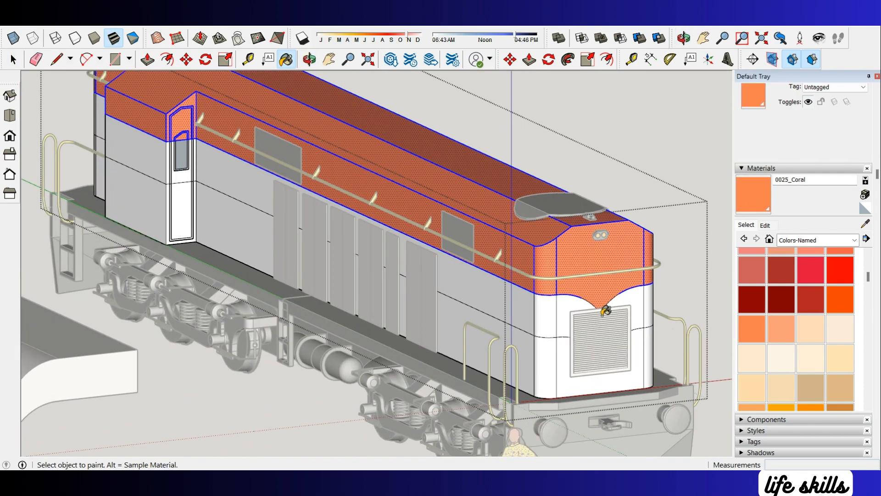
Step: Paint the remaining white face above the band on the locomotive's opposite end 0025_Coral
scroll(529, 276, "down", 1)
key("space")
middle_click_drag(279, 213, 384, 210)
scroll(384, 211, "down", 2)
middle_click_drag(115, 182, 222, 195)
scroll(275, 267, "up", 4)
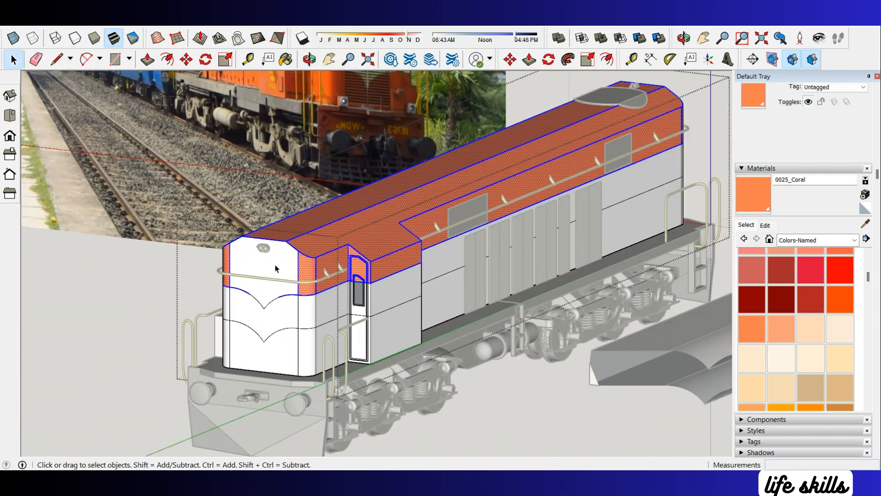
left_click(757, 99)
left_click(429, 289)
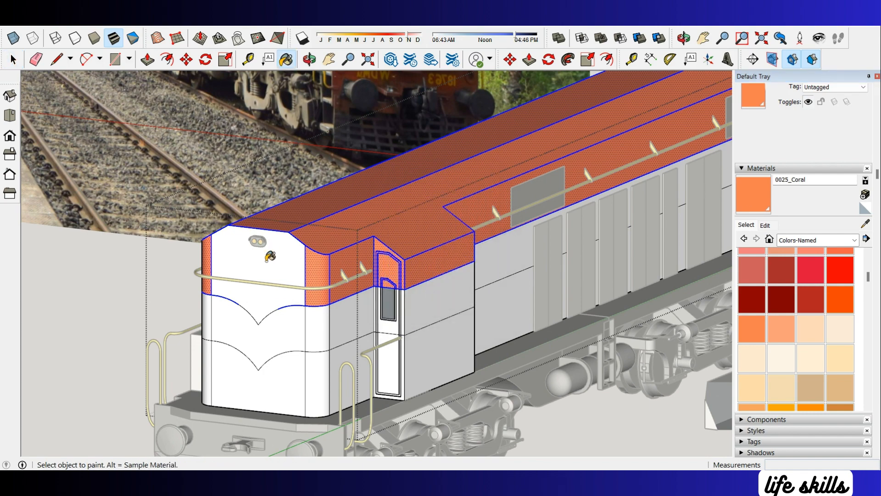
left_click(266, 260)
scroll(330, 276, "up", 2)
Step: Reopen the outer shell and erase the band edge crossing the window pane of the nearest cab door
key("space")
middle_click_drag(516, 297, 518, 285)
scroll(436, 284, "up", 4)
key("Escape")
scroll(423, 286, "up", 4)
key("e")
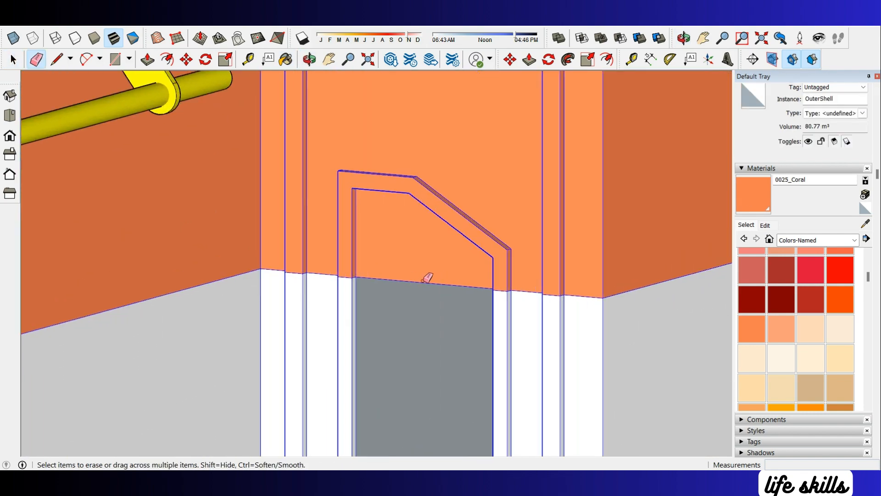
left_click(423, 281)
key("ctrl+z")
key("space")
triple_click(423, 281)
key("e")
left_click(422, 281)
key("space")
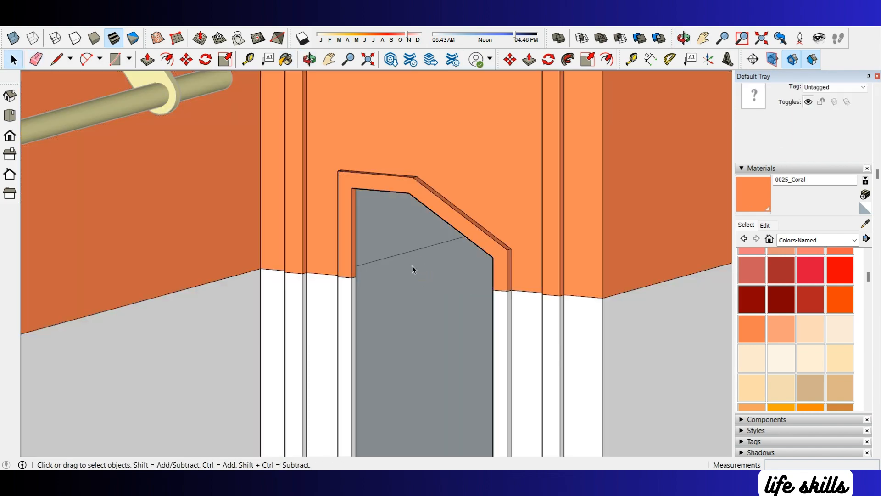
Step: Erase the band edge crossing the window pane on the other side of the cab
scroll(412, 265, "down", 6)
mouse_move(412, 265)
middle_mouse_down()
mouse_move(301, 185)
mouse_move(156, 142)
middle_mouse_up()
scroll(173, 167, "up", 4)
key("e")
scroll(192, 191, "up", 3)
left_click(191, 206)
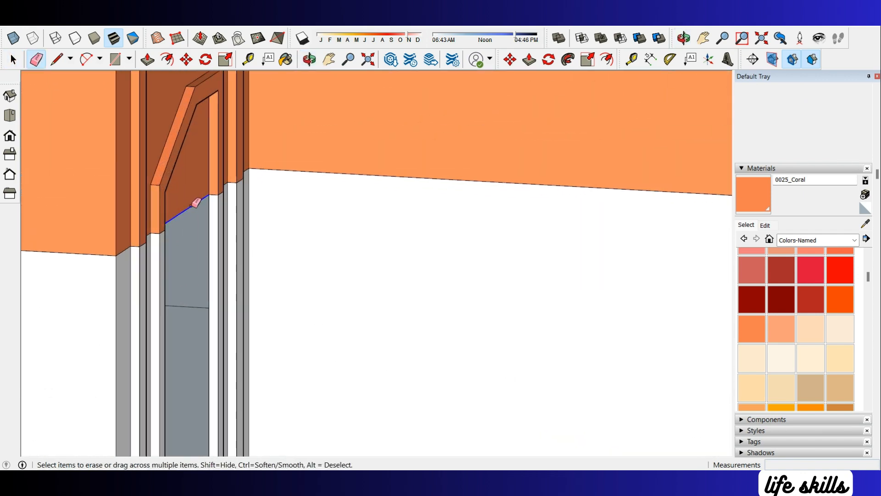
scroll(193, 202, "down", 6)
middle_click_drag(197, 205, 158, 198)
key("space")
left_click(225, 192)
Step: Erase the band edges crossing the remaining cab window panes so each pane is a single face
scroll(226, 191, "down", 5)
middle_click_drag(491, 208, 654, 239)
scroll(658, 264, "up", 2)
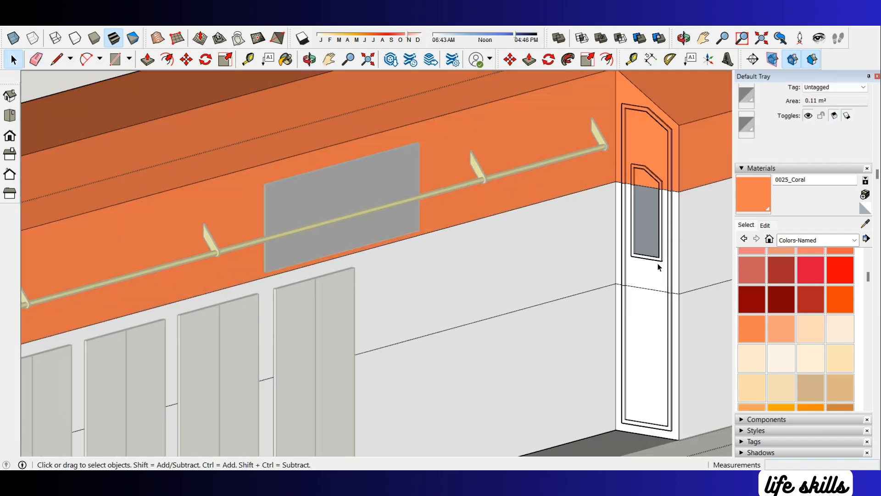
scroll(645, 188, "up", 5)
key("e")
left_click(651, 190)
scroll(649, 189, "down", 6)
mouse_move(649, 189)
middle_mouse_down()
mouse_move(574, 163)
mouse_move(305, 159)
middle_mouse_up()
scroll(299, 154, "up", 3)
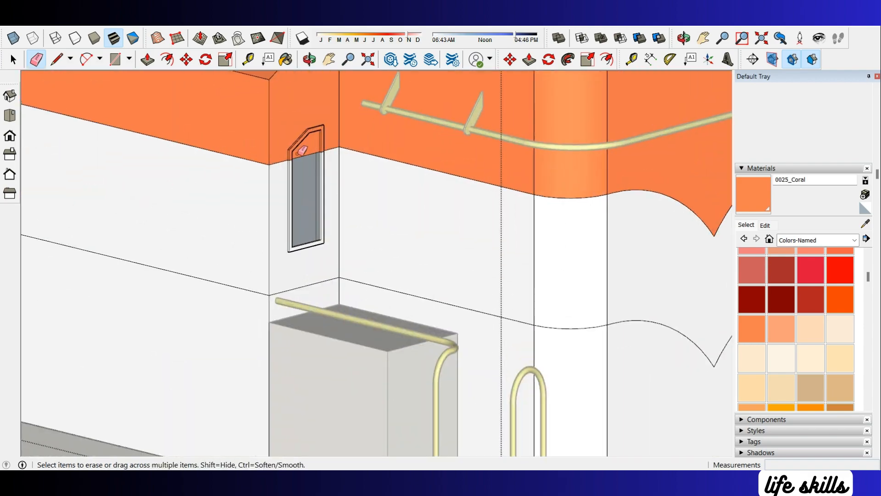
Step: Select all outer shell faces below the livery band in front view and paint them 0025_Coral
key("space")
scroll(472, 225, "down", 6)
mouse_move(472, 225)
middle_mouse_down()
mouse_move(433, 214)
mouse_move(560, 243)
middle_mouse_up()
scroll(269, 266, "up", 4)
scroll(477, 258, "down", 3)
left_click(9, 136)
scroll(202, 211, "up", 2)
left_click_drag(208, 211, 402, 275)
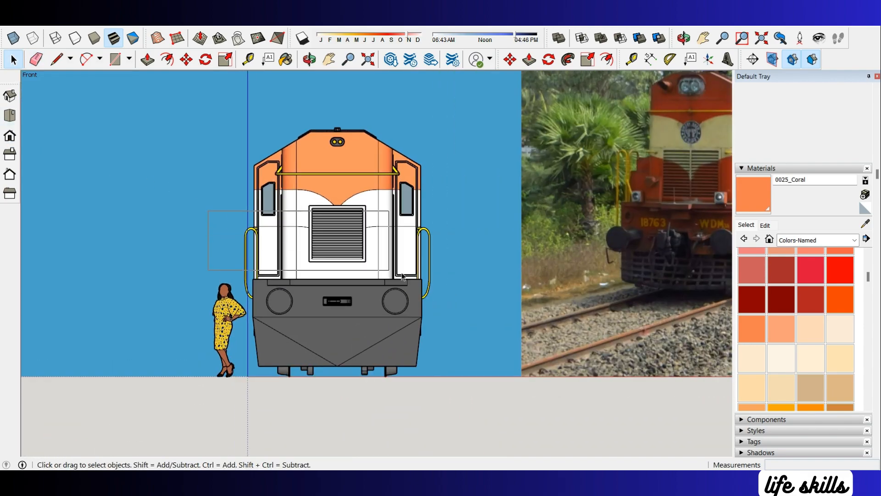
double_click(385, 205)
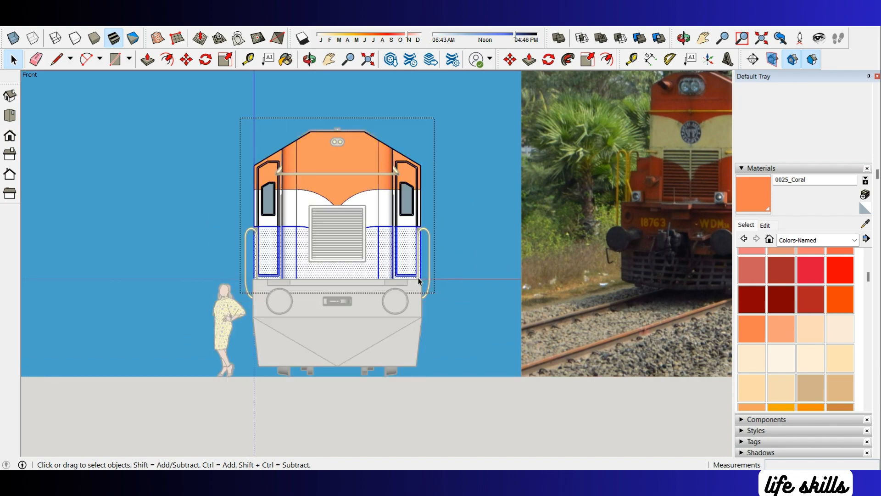
middle_click_drag(274, 272, 362, 278)
middle_click_drag(545, 268, 390, 282)
scroll(541, 240, "down", 2)
middle_click_drag(541, 240, 496, 285)
key("space")
key("Escape")
Step: Switch the camera from parallel projection to perspective
scroll(497, 284, "down", 2)
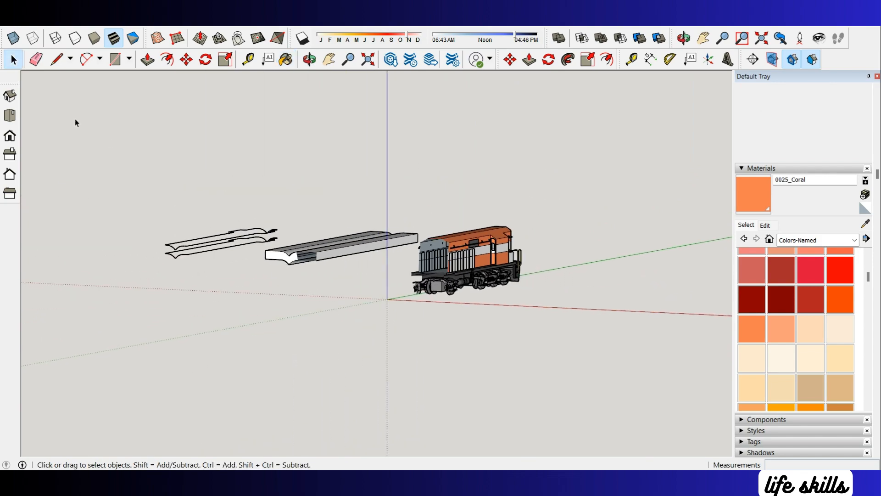
left_click(72, 22)
left_click(114, 86)
scroll(449, 236, "down", 5)
scroll(605, 223, "up", 3)
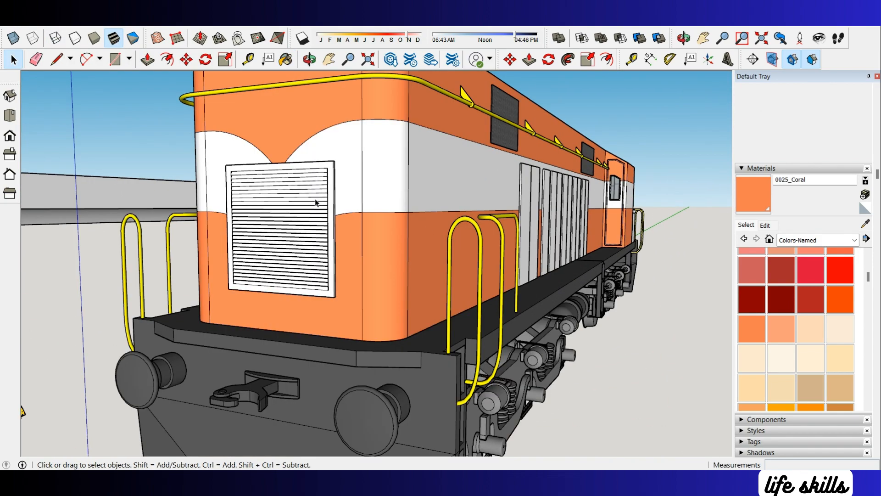
Step: Examine the model's front grille and band against the colours on the reference train photo
left_click(305, 186)
scroll(296, 188, "up", 2)
middle_click_drag(296, 188, 293, 222)
scroll(434, 237, "down", 2)
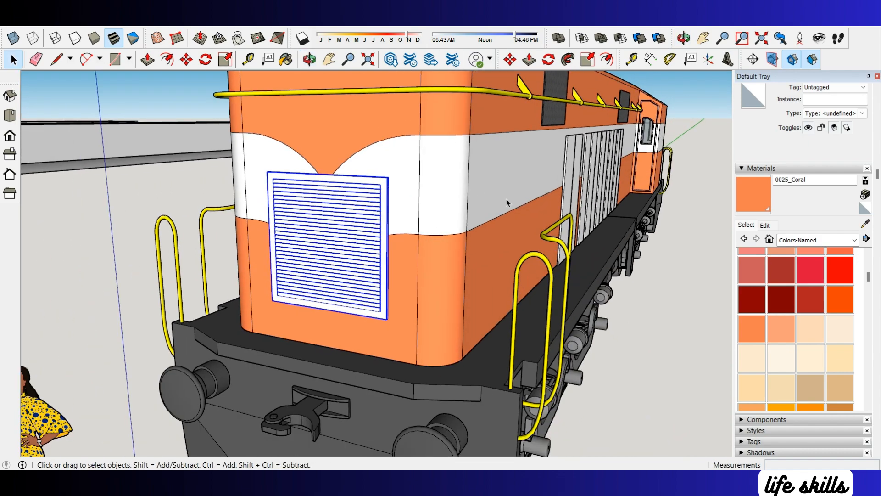
scroll(257, 170, "down", 5)
scroll(589, 131, "up", 1)
scroll(597, 294, "down", 2)
scroll(578, 184, "up", 3)
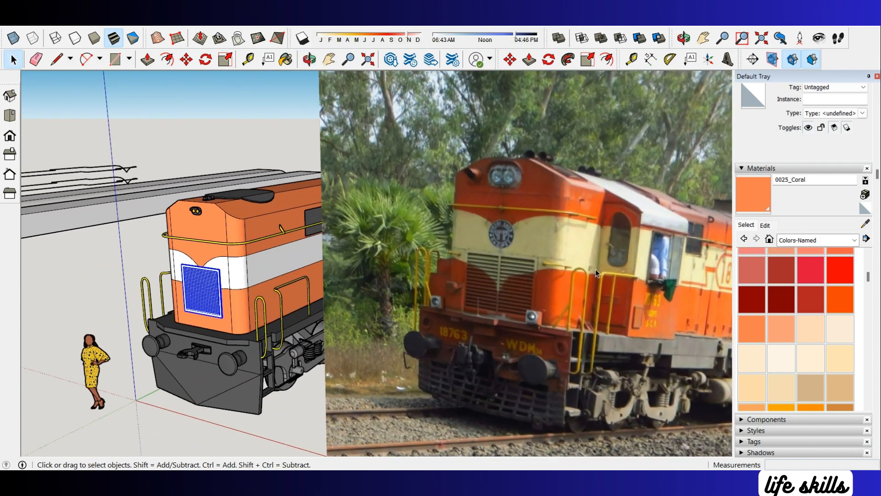
scroll(596, 269, "up", 3)
Step: Choose 0031_PapayaWhip as the cream paint for the livery band
left_click(851, 354)
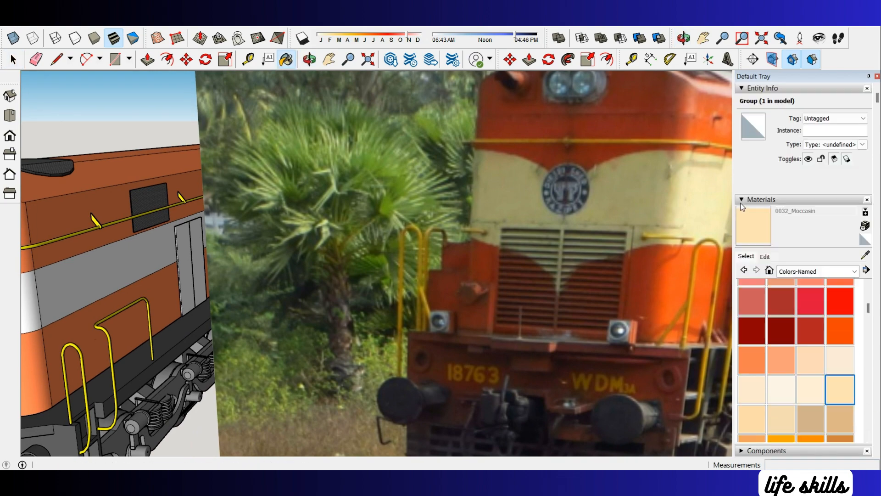
left_click(807, 401)
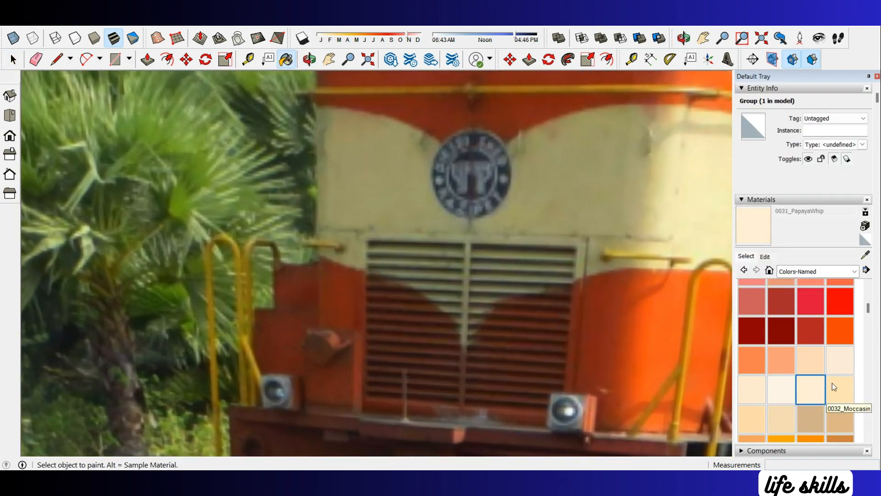
left_click(820, 396)
scroll(640, 217, "down", 8)
key("space")
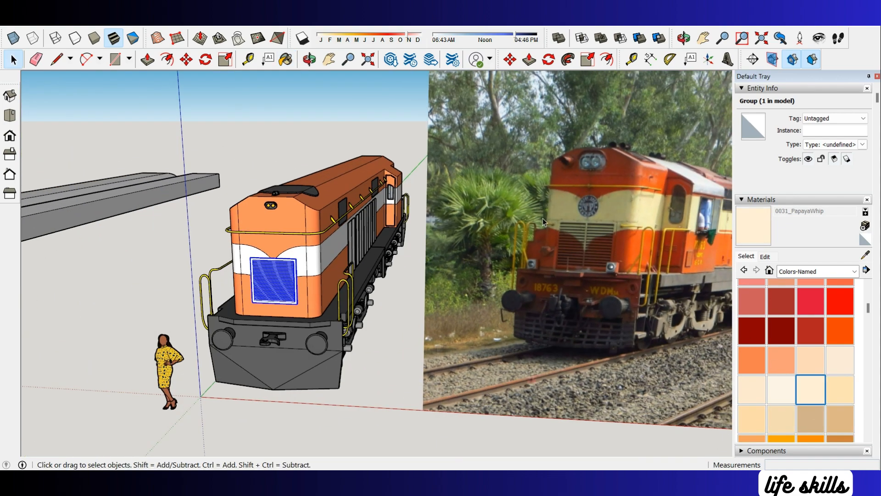
Step: Open the outer shell, select the middle band faces in parallel-projection front view and paint them 0031_PapayaWhip
scroll(271, 275, "up", 5)
double_click(367, 249)
left_click(362, 249)
left_click(341, 257)
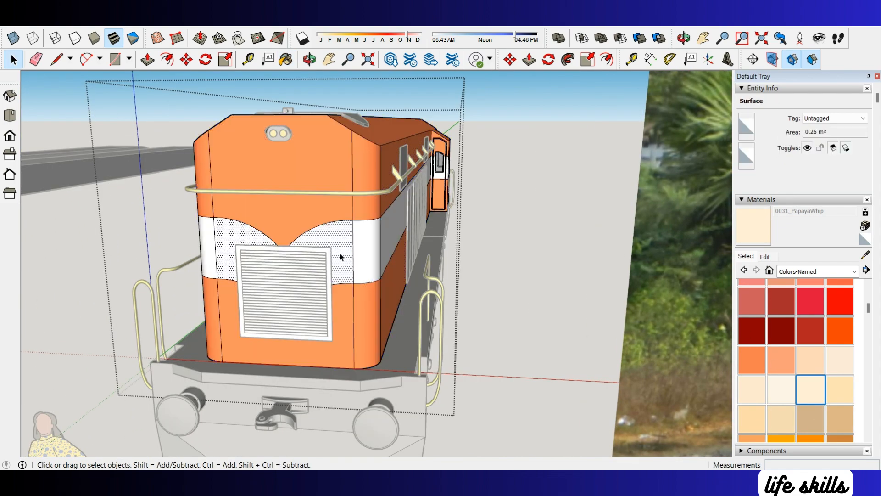
left_click(10, 149)
left_click(33, 75)
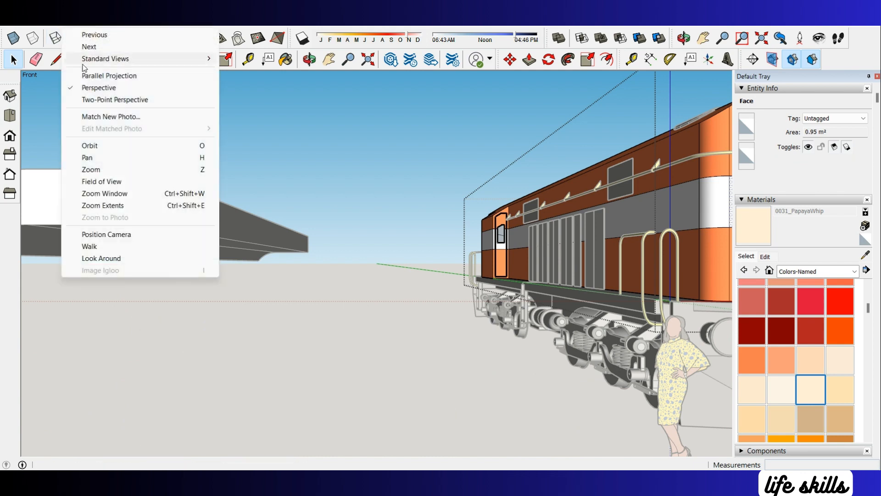
left_click(106, 75)
scroll(508, 225, "up", 5)
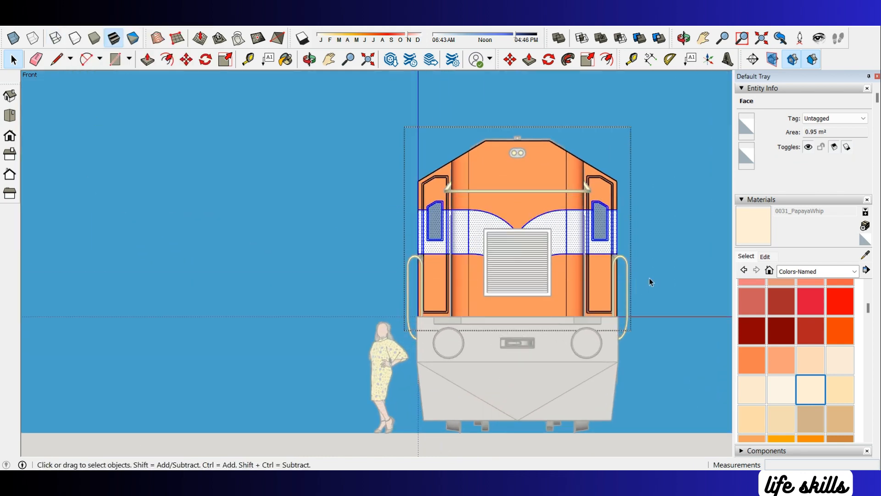
key("b")
left_click(604, 231)
Step: Repaint both cab window panes seen from the front with the in-model Translucent Glass Gray material
scroll(624, 233, "up", 5)
key("space")
left_click(565, 222)
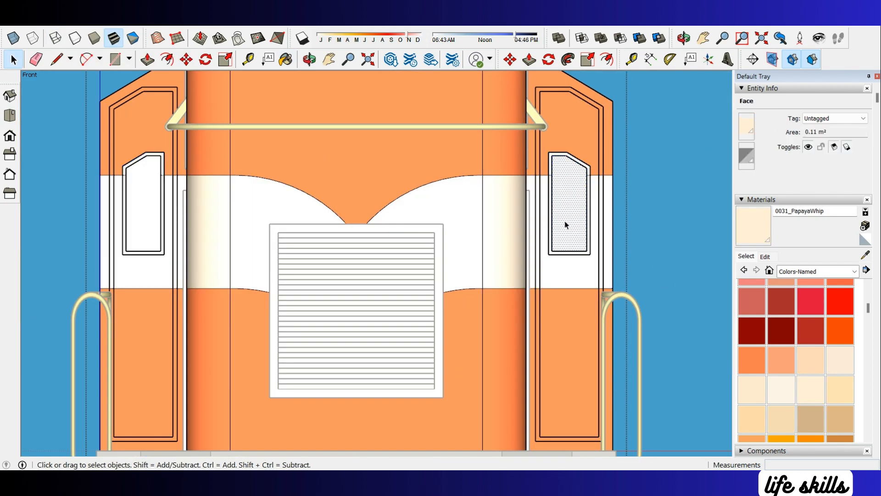
left_click(794, 272)
left_click(794, 272)
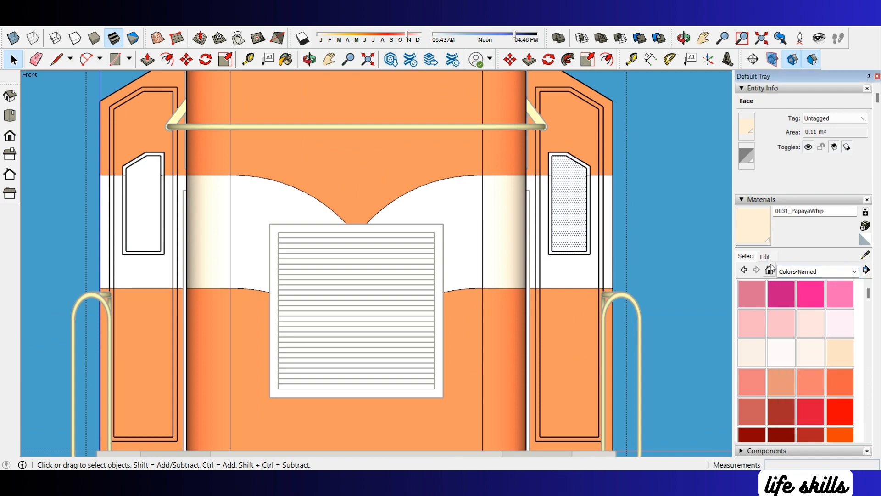
left_click(770, 271)
scroll(799, 392, "down", 1)
left_click(751, 386)
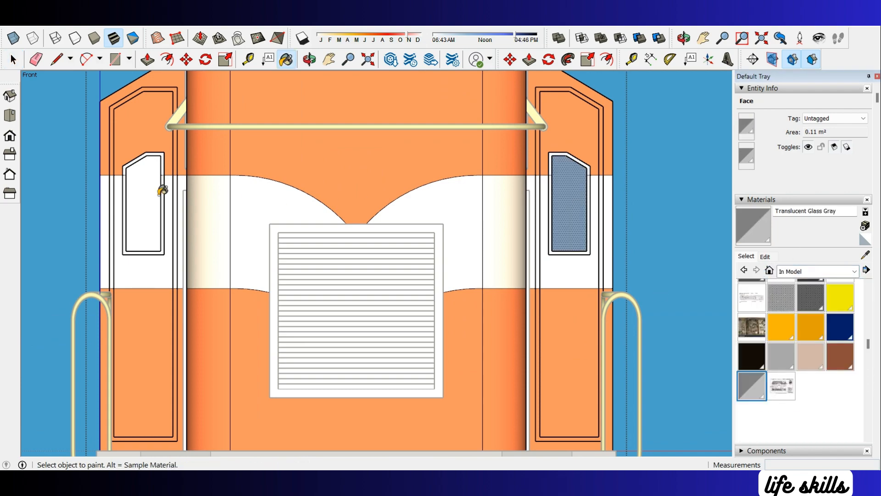
left_click(159, 194)
Step: Repaint the cream cab window pane with Translucent Glass Gray in the back view
scroll(419, 241, "down", 2)
middle_click_drag(614, 243, 164, 179)
scroll(163, 180, "down", 5)
left_click(12, 194)
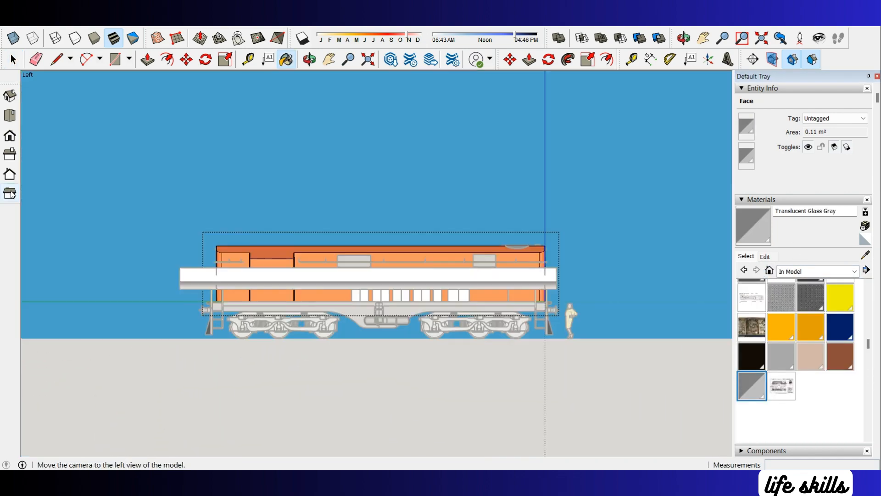
left_click(9, 174)
scroll(414, 324, "up", 6)
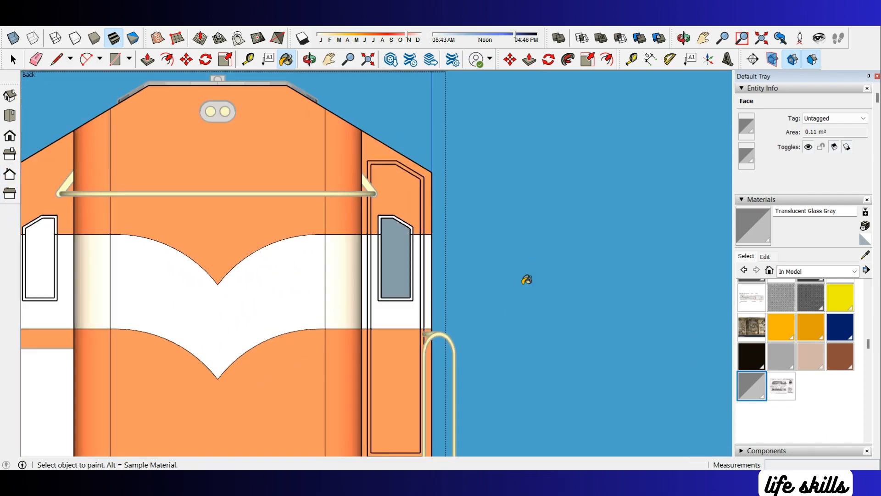
scroll(527, 280, "down", 3)
scroll(317, 268, "up", 2)
left_click(340, 269)
Step: Leave the outer shell and paint the box group below the cab window 0025_Coral
scroll(428, 281, "down", 5)
key("space")
left_click(519, 235)
scroll(432, 293, "up", 3)
mouse_move(376, 298)
middle_mouse_down()
mouse_move(518, 352)
mouse_move(528, 371)
middle_mouse_up()
scroll(533, 367, "down", 3)
scroll(592, 357, "up", 3)
left_click(598, 354)
scroll(602, 352, "up", 2)
scroll(820, 316, "up", 2)
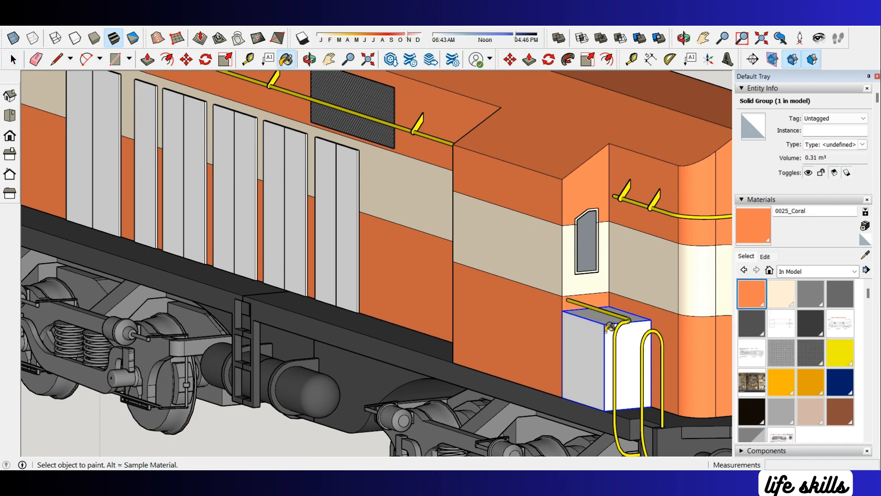
left_click(607, 330)
key("space")
scroll(565, 314, "down", 4)
scroll(553, 281, "down", 4)
left_click(491, 158)
scroll(381, 250, "up", 5)
middle_click_drag(384, 250, 403, 250)
middle_click_drag(403, 251, 543, 253)
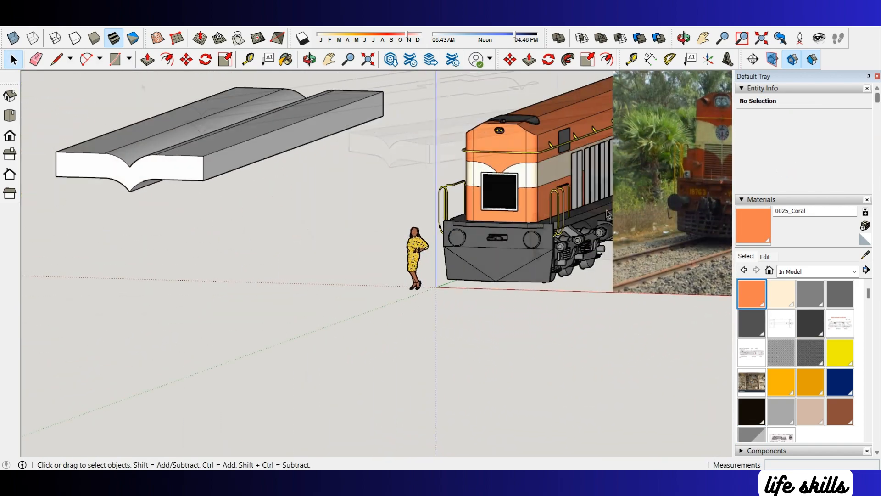
Step: Try to move the louvre grille on the locomotive's front by 20 mm
scroll(500, 193, "up", 5)
scroll(497, 198, "up", 2)
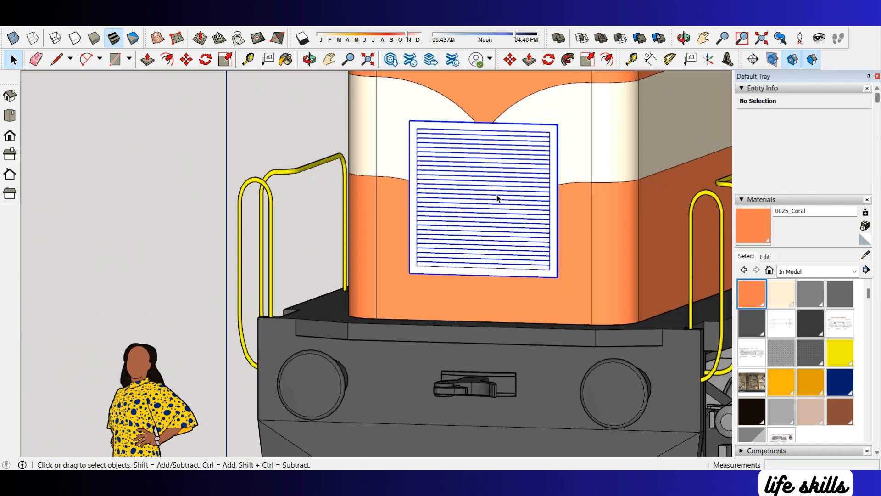
scroll(497, 198, "up", 2)
left_click(459, 188)
scroll(464, 216, "down", 4)
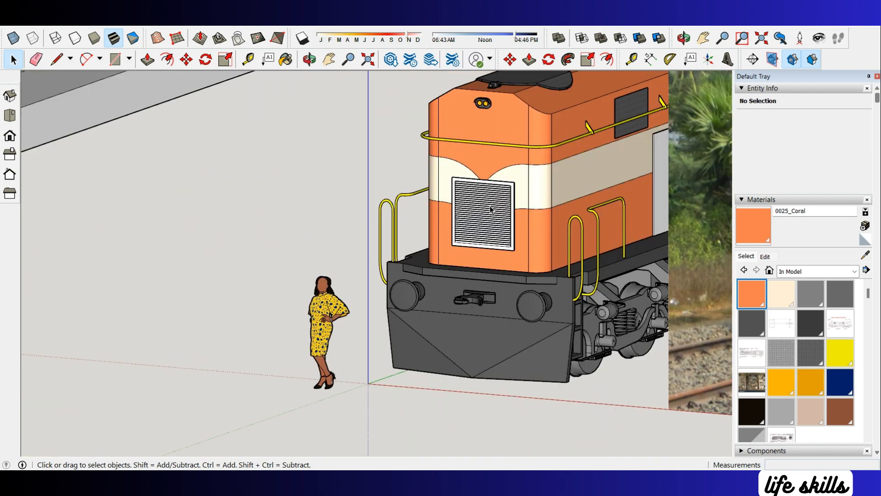
scroll(490, 210, "down", 2)
left_click(512, 211)
key("m")
scroll(528, 186, "up", 5)
left_click(548, 193)
type("20")
key("Return")
scroll(549, 194, "down", 3)
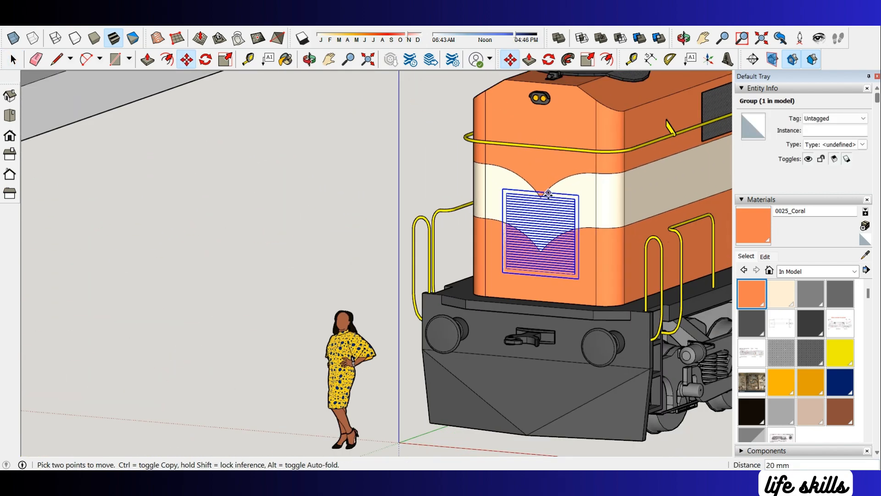
Step: Copy the front louvre grille along the red axis onto the separate livery band solid
scroll(548, 194, "down", 3)
left_click(548, 193)
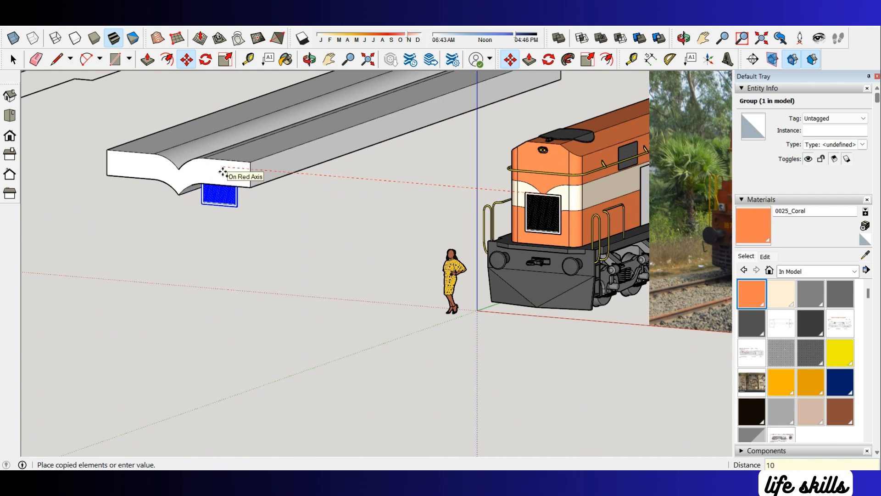
scroll(153, 186, "up", 6)
middle_click_drag(221, 171, 276, 168)
scroll(321, 156, "down", 2)
Step: Intersect the faces of the band solid and the copied grille with the selection only
key("space")
right_click(328, 156)
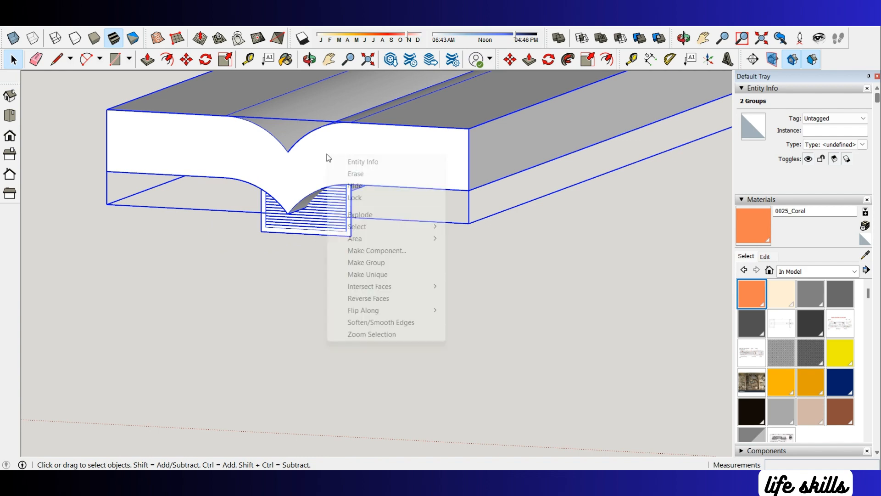
mouse_move(388, 292)
left_click(488, 300)
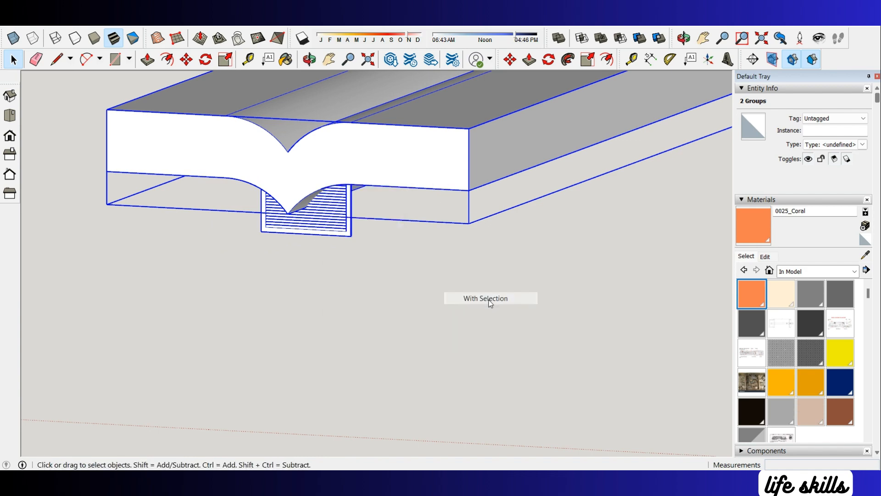
left_click(487, 301)
scroll(329, 215, "up", 3)
scroll(411, 221, "down", 4)
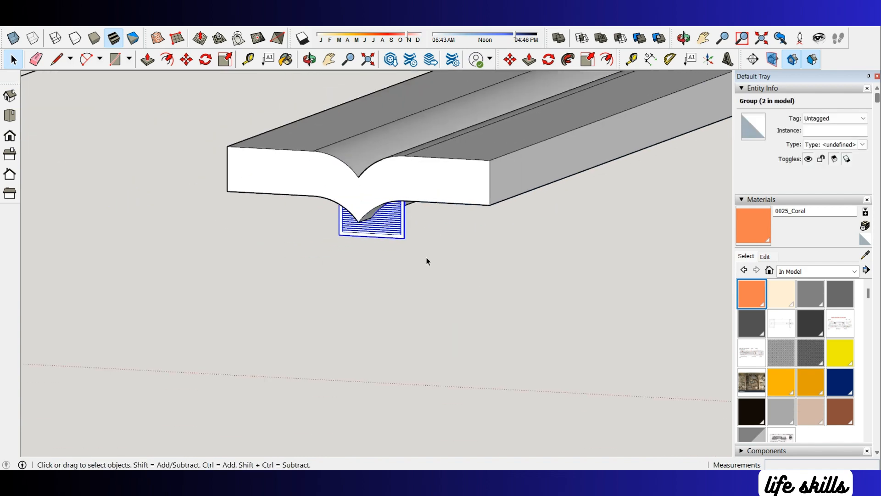
Step: Move the copied grille together with its intersection curves along the red axis, clear of the band solid
left_click(373, 301)
scroll(404, 314, "down", 2)
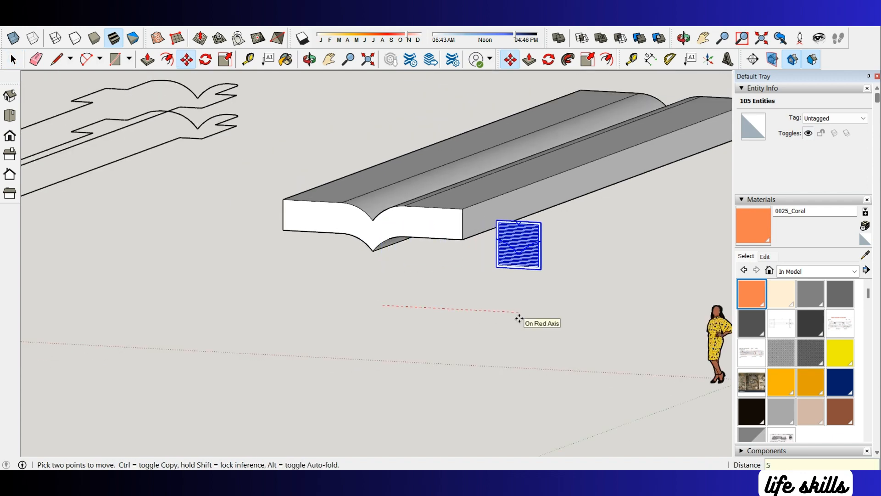
scroll(601, 232, "up", 6)
key("space")
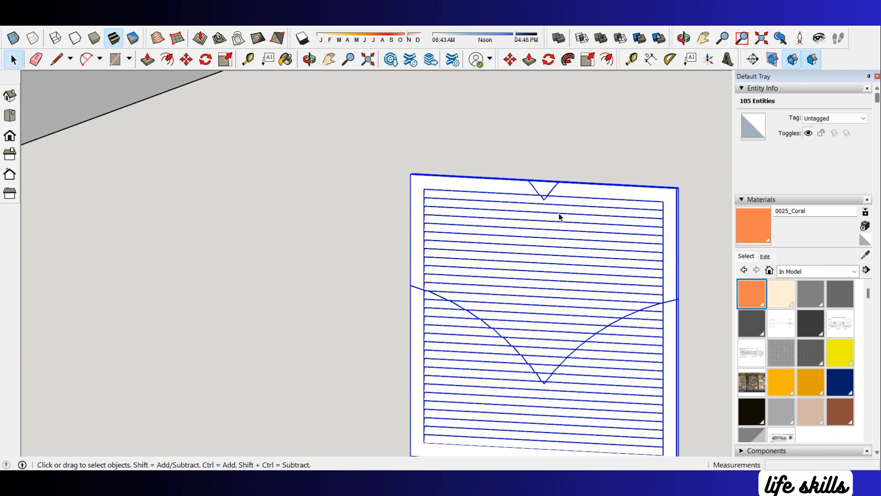
Step: Explode the copied grille so it merges with the intersection curves, and make one group of the result
left_click(548, 147)
right_click(563, 197)
left_click(604, 192)
double_click(569, 194)
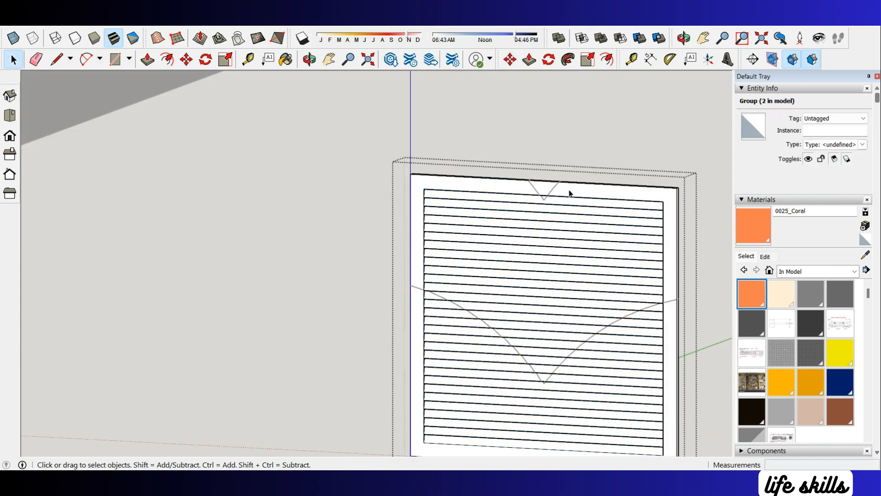
right_click(569, 192)
left_click(614, 280)
scroll(578, 225, "down", 3)
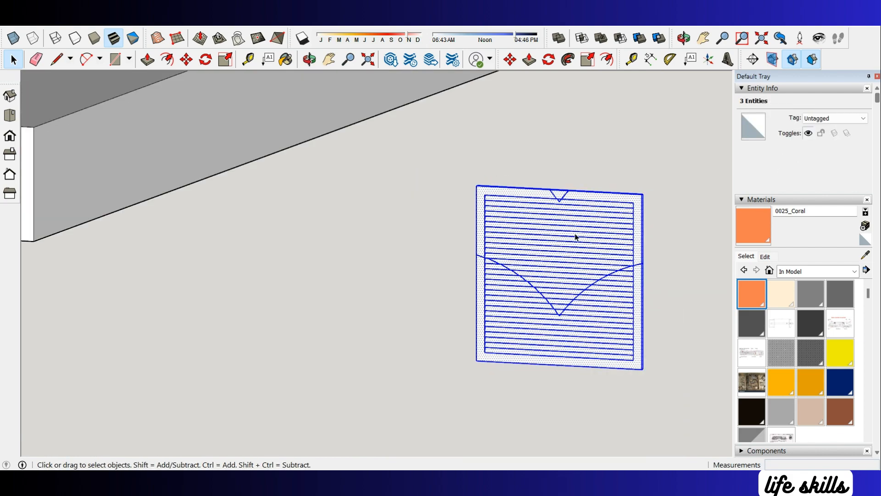
right_click(567, 221)
left_click(621, 316)
Step: Move the curve-marked grille group along the red axis back onto the locomotive's front
scroll(452, 224, "down", 3)
key("m")
left_click(502, 226)
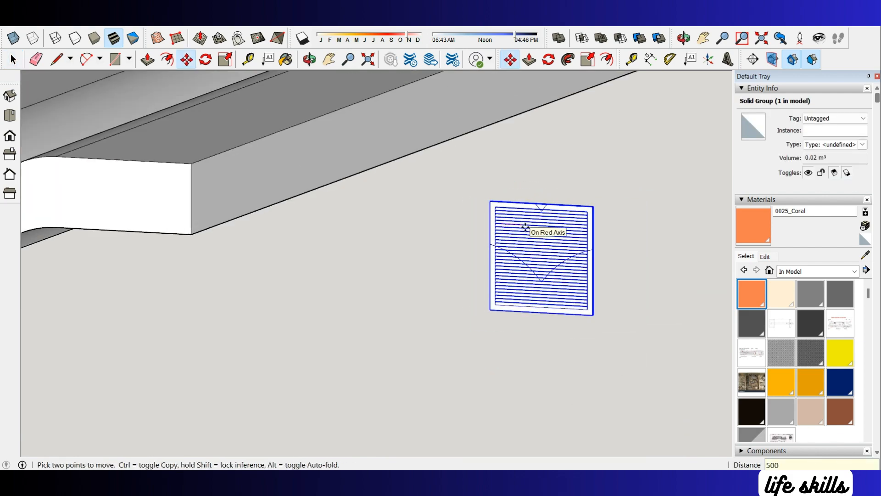
key("Return")
scroll(433, 223, "down", 5)
key("space")
scroll(626, 227, "up", 5)
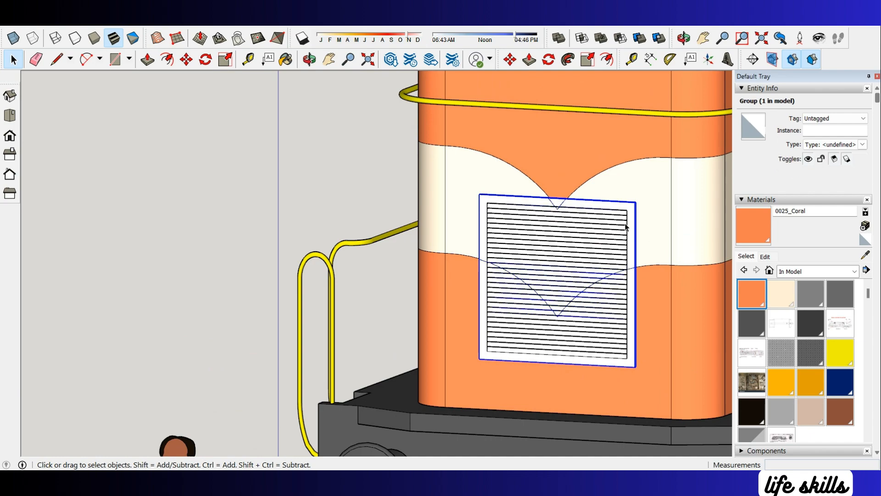
Step: Move the original plain grille 2000 mm along the red axis, off to the side of the locomotive
key("m")
key("ctrl")
left_click(619, 227)
scroll(526, 222, "down", 3)
type("2000")
key("Return")
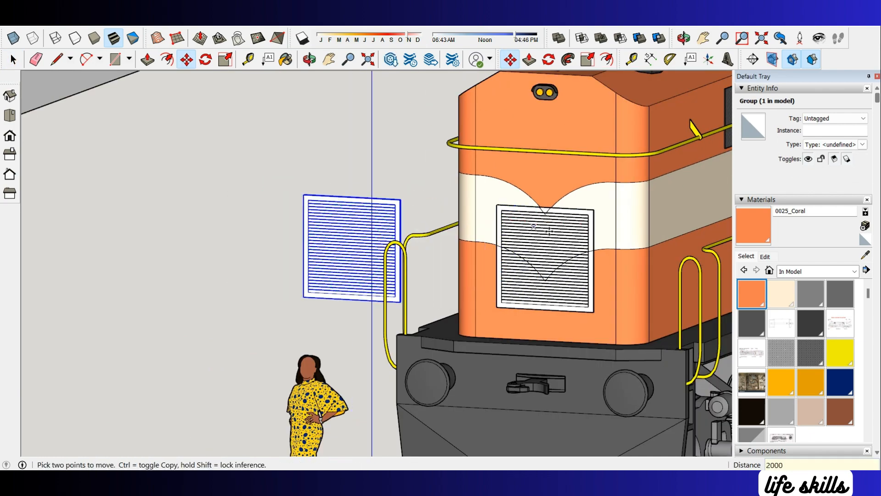
Step: Open the curve-marked grille group for editing and show it in a parallel-projection front view
key("space")
scroll(554, 234, "up", 3)
double_click(555, 238)
scroll(605, 321, "up", 2)
left_click(609, 315)
scroll(613, 305, "down", 3)
left_click(75, 21)
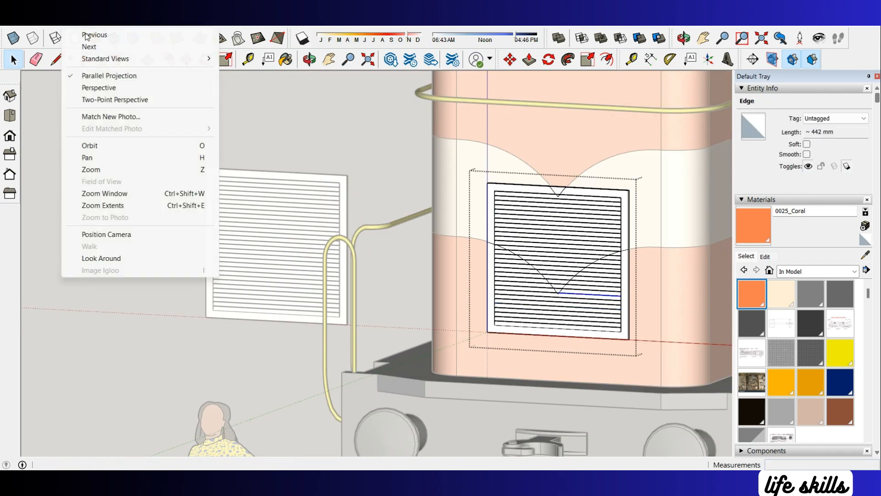
left_click(112, 90)
left_click(74, 22)
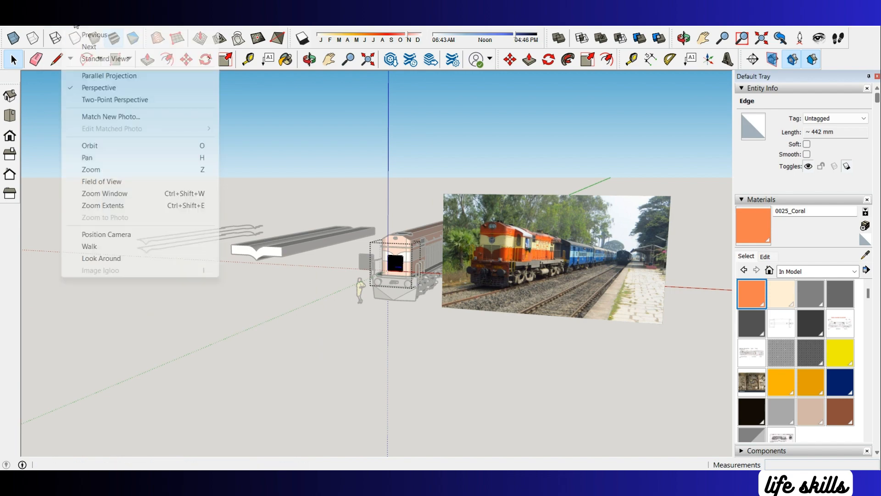
left_click(110, 77)
left_click(9, 136)
scroll(400, 288, "up", 6)
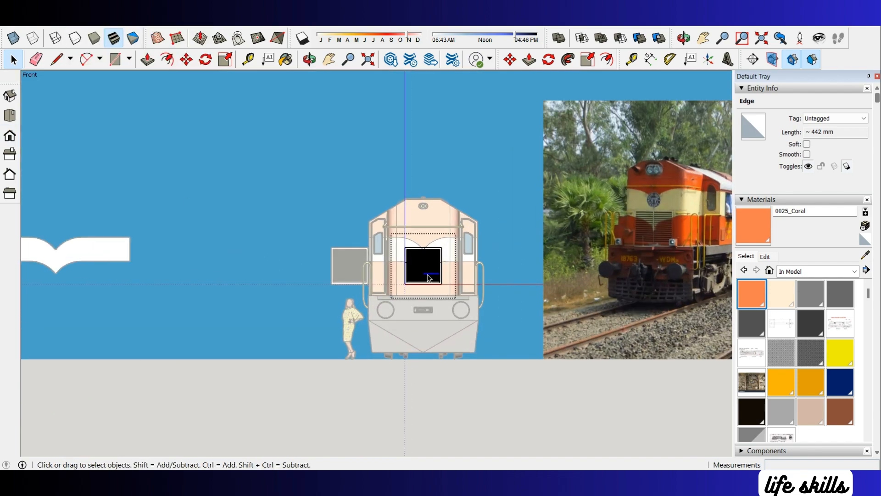
Step: Try to paint the part of the grille frame below the lower curve 0025_Coral
left_click_drag(491, 325, 491, 325)
scroll(406, 296, "up", 3)
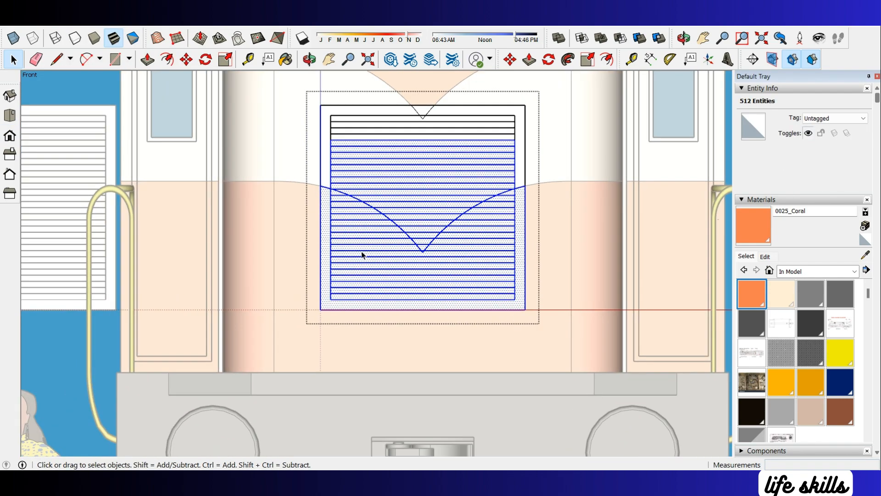
left_click(336, 205)
triple_click(333, 207)
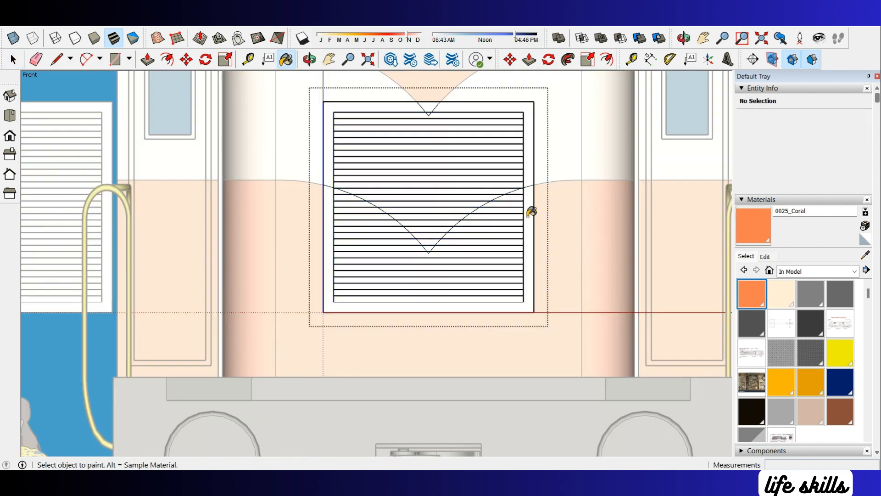
left_click(531, 211)
scroll(519, 226, "up", 2)
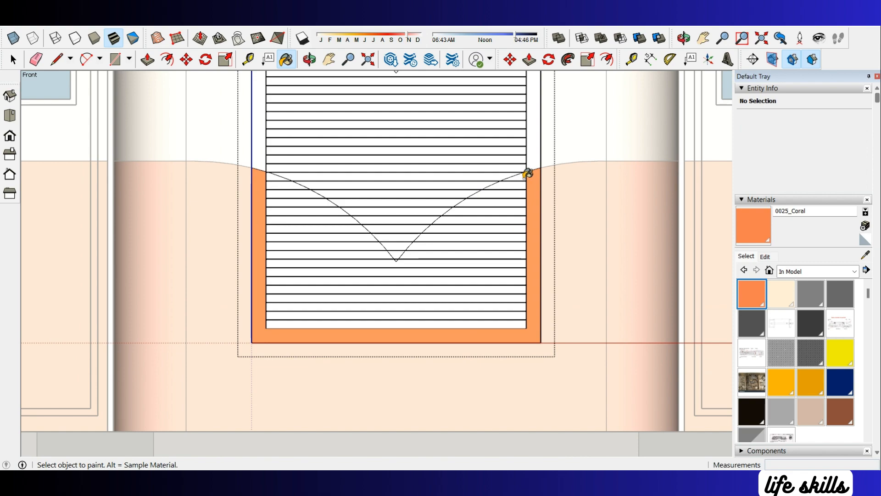
middle_click_drag(517, 210, 603, 176)
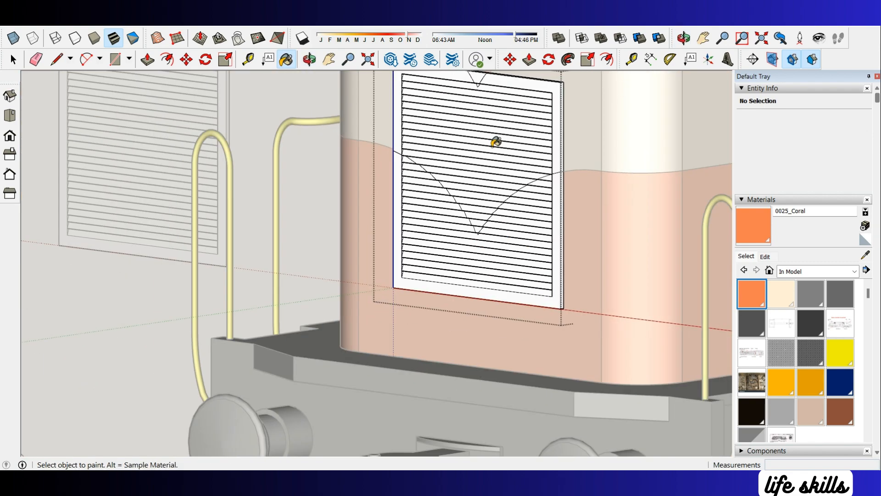
Step: Select the small triangular notch at the grille's upper centre, including its louvre pieces, and paint it 0025_Coral
key("space")
scroll(543, 185, "up", 5)
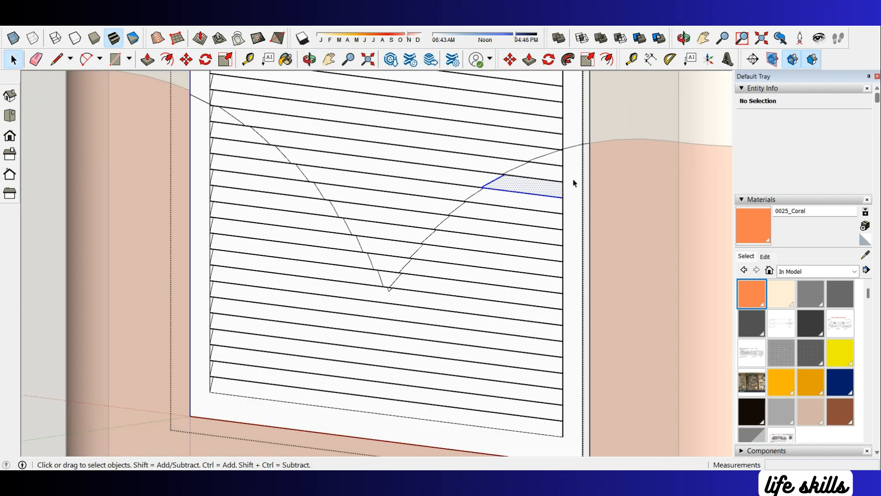
double_click(581, 180)
scroll(582, 180, "down", 5)
middle_click_drag(489, 227, 492, 140)
scroll(491, 140, "up", 5)
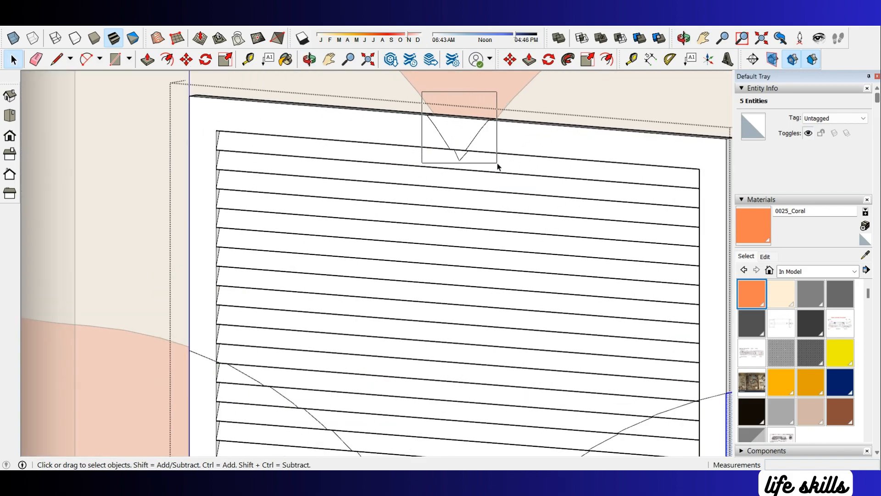
left_click_drag(497, 164, 497, 164)
middle_click_drag(481, 162, 390, 181)
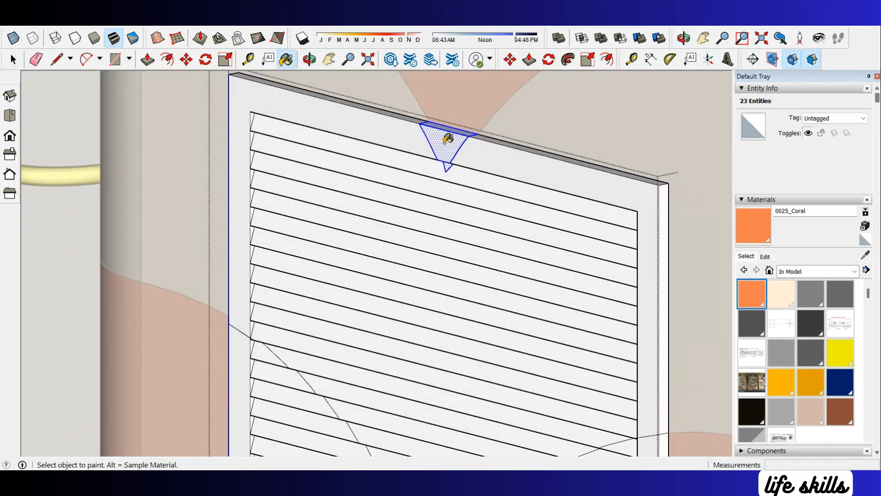
left_click(444, 143)
key("space")
Step: Select only the grille frame's front face below the lower curve
scroll(500, 102, "down", 4)
middle_click_drag(509, 230, 610, 191)
scroll(379, 207, "up", 4)
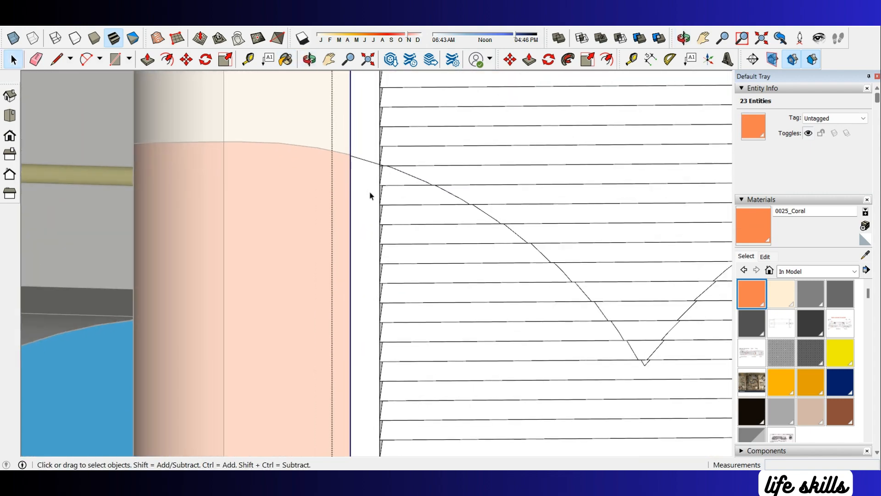
scroll(396, 185, "down", 3)
middle_click_drag(397, 186, 417, 209)
scroll(370, 182, "up", 4)
triple_click(369, 180)
scroll(362, 175, "down", 3)
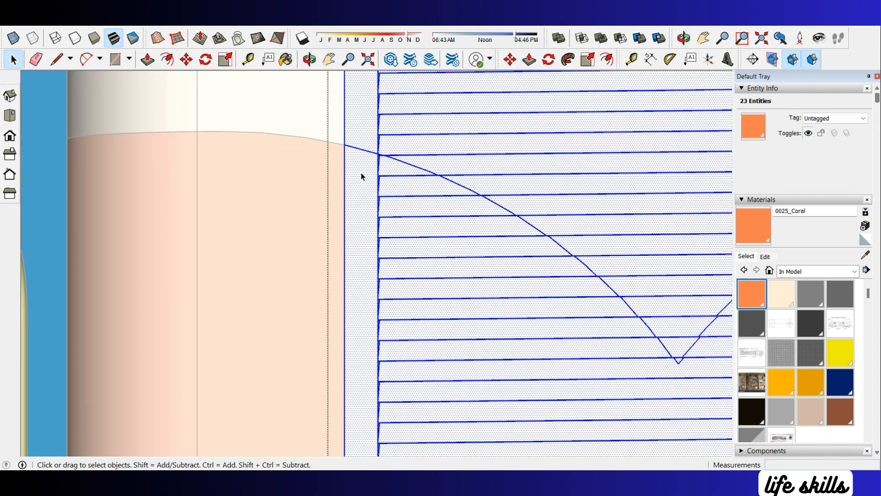
left_click_drag(325, 140, 401, 440)
scroll(371, 153, "up", 3)
left_click(360, 174)
scroll(339, 134, "down", 7)
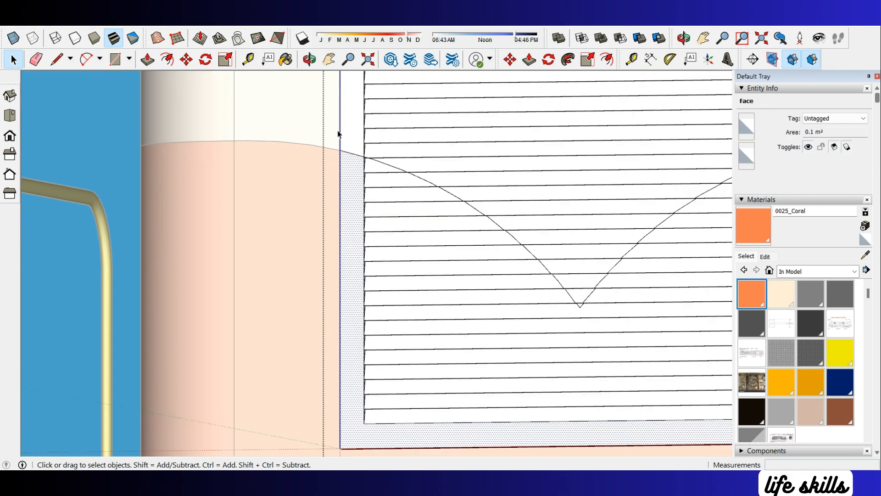
middle_click_drag(378, 226, 539, 220)
scroll(574, 137, "up", 3)
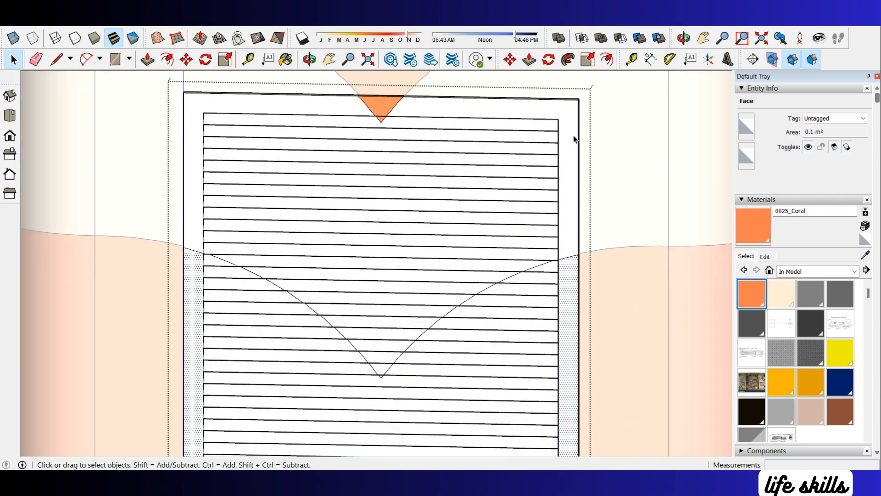
scroll(520, 171, "down", 2)
Step: Paint the grille frame's front face above the lower curve 0031_PapayaWhip and clear the selection
left_click(781, 293)
scroll(522, 130, "up", 2)
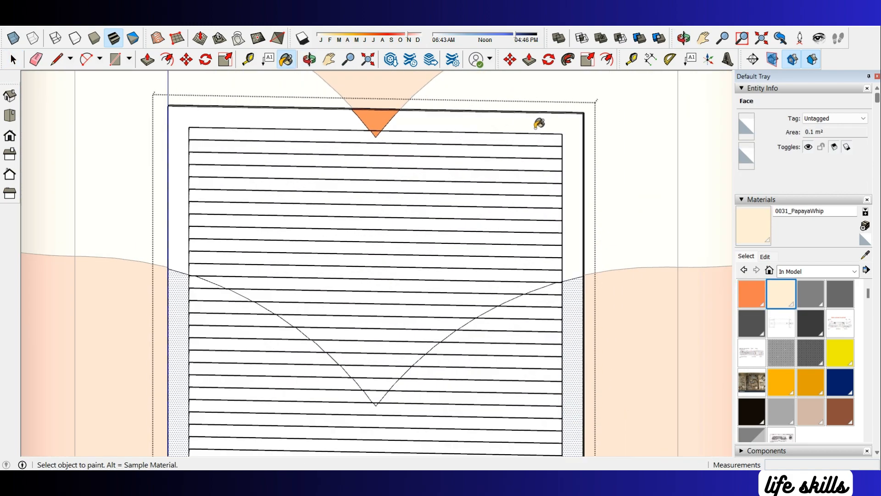
scroll(542, 128, "down", 2)
scroll(565, 131, "up", 4)
mouse_move(565, 130)
middle_mouse_down()
mouse_move(536, 150)
mouse_move(540, 76)
middle_mouse_up()
scroll(540, 74, "down", 4)
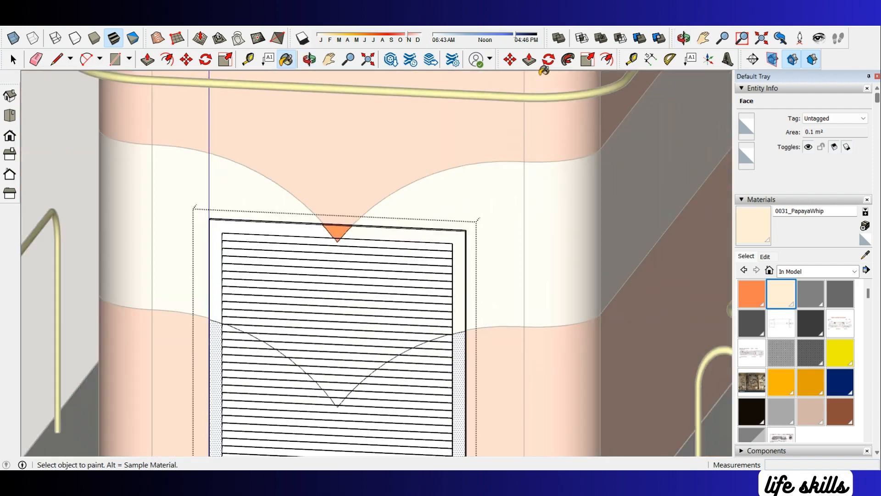
scroll(543, 73, "down", 3)
scroll(452, 192, "up", 4)
key("space")
key("Escape")
scroll(504, 120, "down", 2)
Step: Switch the camera to perspective and leave the curve-marked grille group
double_click(522, 173)
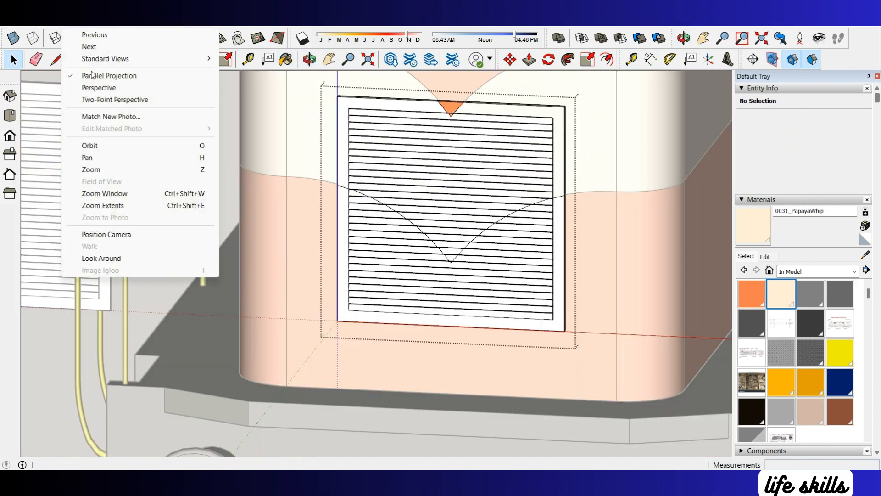
left_click(99, 87)
scroll(455, 191, "up", 8)
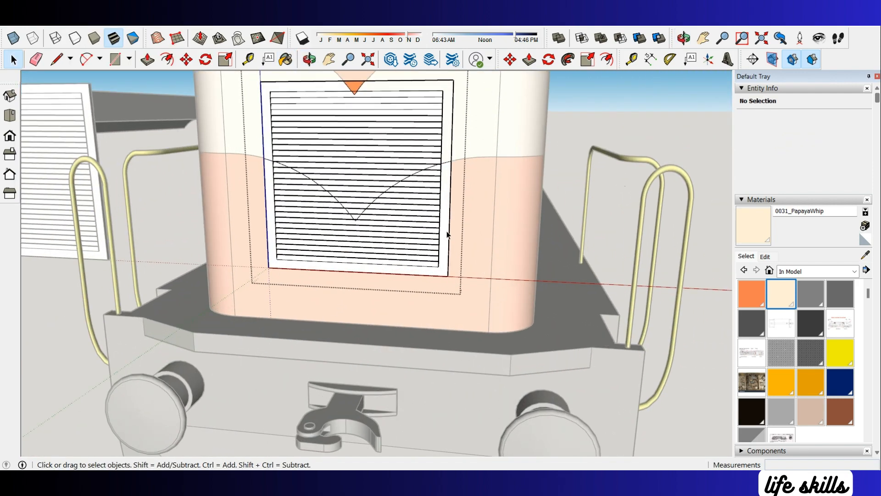
scroll(447, 233, "up", 2)
left_click(447, 232)
scroll(520, 253, "down", 3)
left_click(520, 253)
Step: Move the curve-marked grille along the red axis off the locomotive, beyond the plain grille
left_click(365, 133)
left_click(361, 135)
scroll(443, 148, "down", 3)
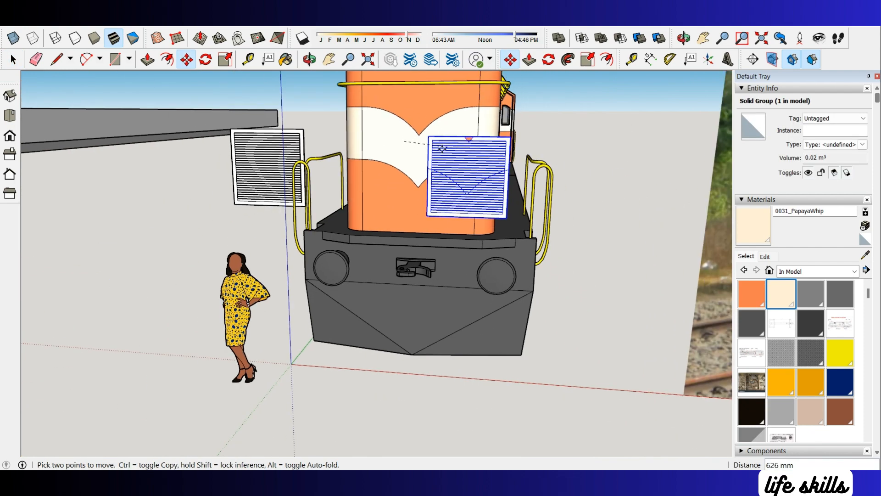
key("Return")
scroll(266, 148, "down", 2)
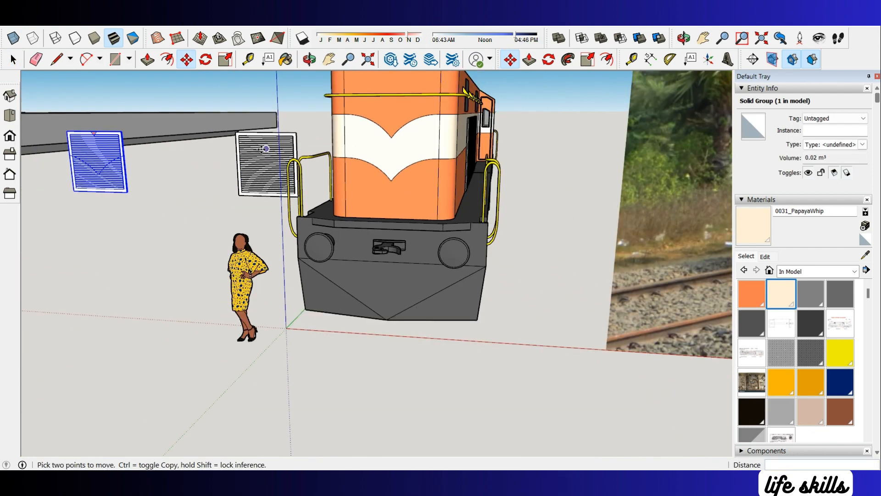
middle_click_drag(571, 155, 558, 186)
scroll(528, 191, "up", 6)
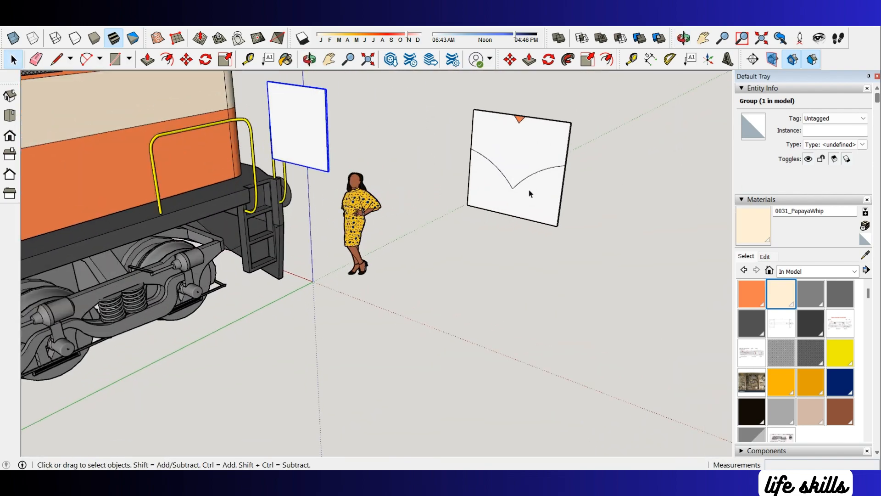
Step: Open the curve-marked grille group and select its back face and adjoining outer edge face below the lower curve
left_click(581, 208)
double_click(560, 207)
left_click(560, 210)
scroll(559, 210, "up", 5)
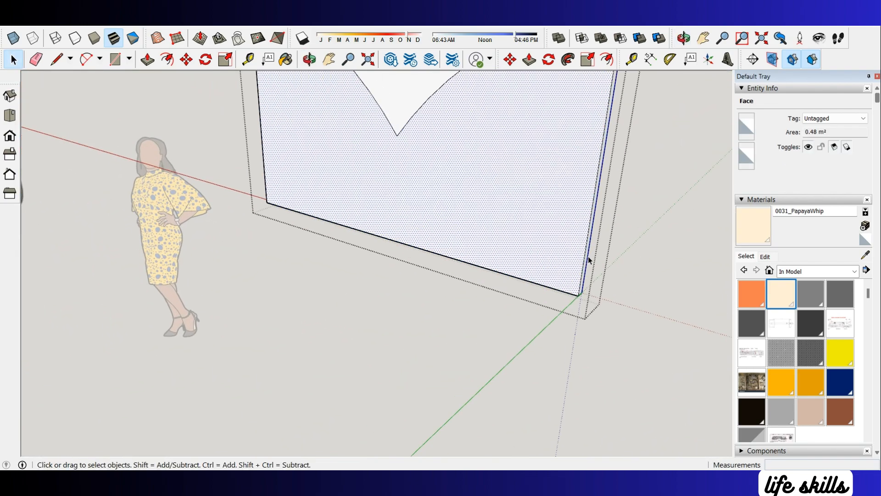
left_click_drag(590, 285, 575, 300)
scroll(577, 298, "down", 1)
middle_click_drag(630, 238, 480, 215)
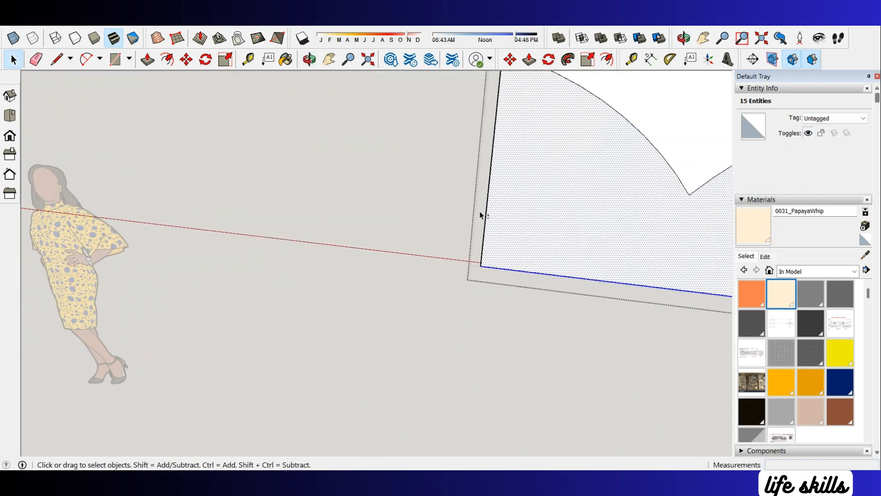
left_click_drag(466, 220, 465, 220, "shift")
Step: Extend the selection to the frame's front face and remaining outer edge faces below the lower curve
scroll(463, 221, "down", 2)
middle_click_drag(648, 240, 549, 222)
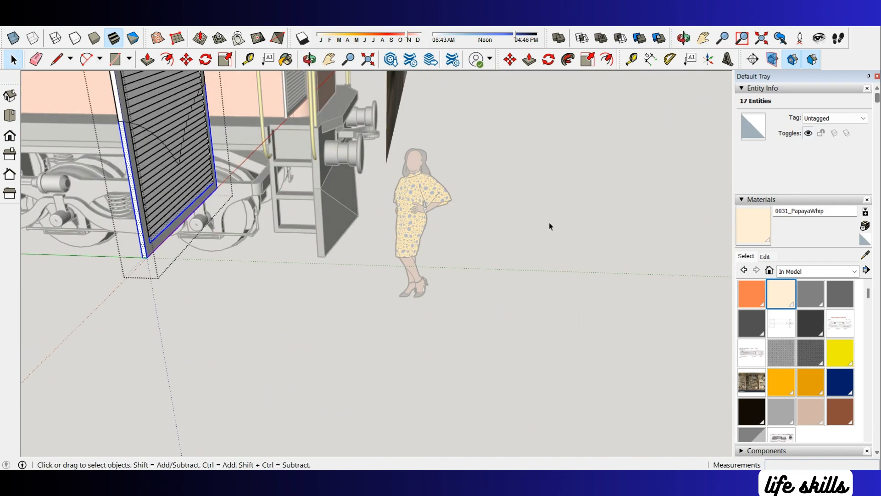
mouse_move(215, 176)
middle_mouse_down()
mouse_move(260, 169)
mouse_move(222, 185)
middle_mouse_up()
scroll(676, 233, "down", 2)
mouse_move(676, 231)
middle_mouse_down()
mouse_move(592, 245)
mouse_move(185, 136)
middle_mouse_up()
scroll(185, 136, "up", 5)
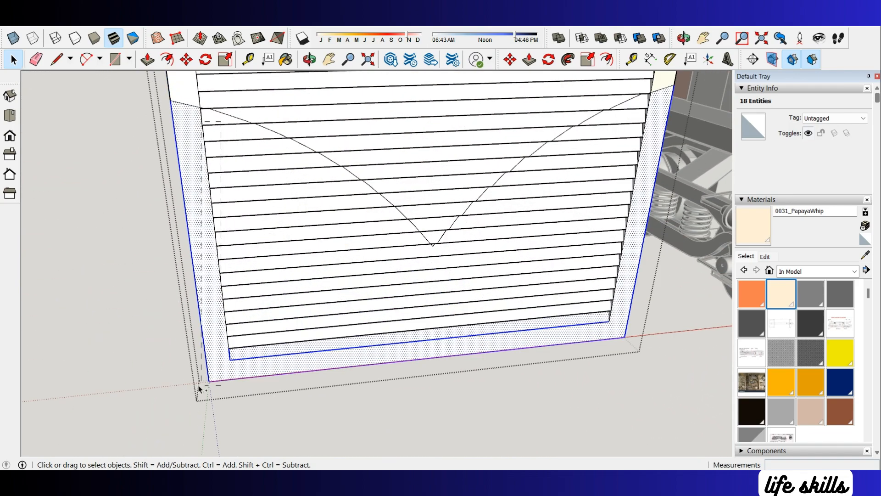
Step: Add the louvre slats and their end faces below the lower curve to the selection
left_click_drag(198, 386, 199, 386, "ctrl")
scroll(186, 128, "up", 4)
middle_click_drag(195, 133, 167, 120)
scroll(199, 82, "up", 4)
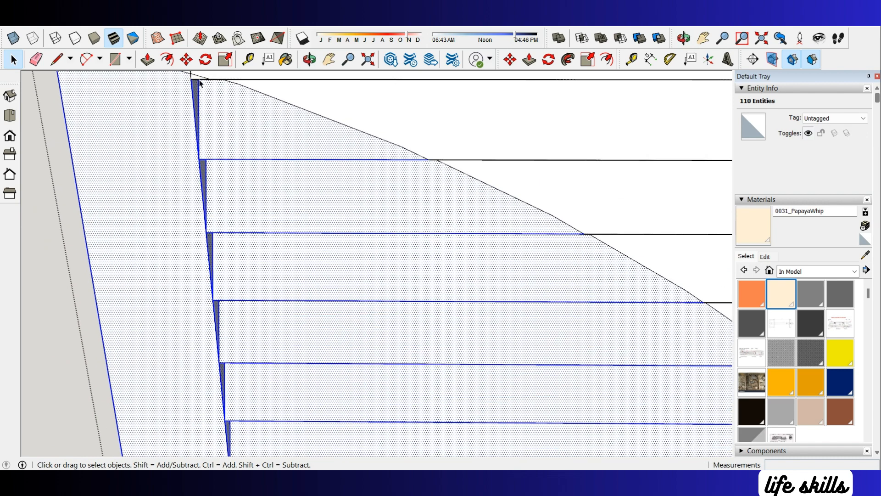
scroll(199, 80, "up", 4)
left_click_drag(209, 120, 156, 130, "ctrl")
scroll(164, 130, "down", 4)
scroll(163, 96, "up", 7)
scroll(143, 92, "down", 8)
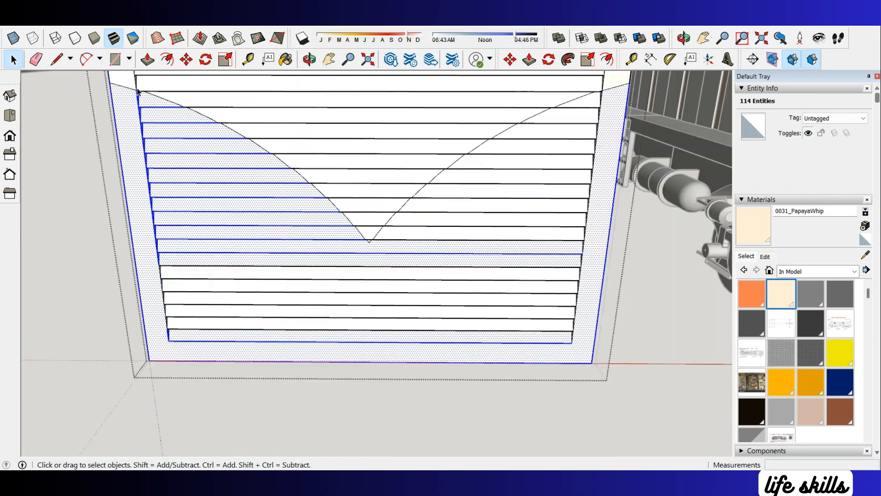
scroll(138, 90, "down", 2)
scroll(142, 213, "up", 3)
left_click_drag(196, 203, 127, 364, "ctrl")
scroll(131, 364, "down", 2)
Step: Add the missed slat faces at the V's tip and along one side of the frame below the curve
scroll(275, 305, "up", 6)
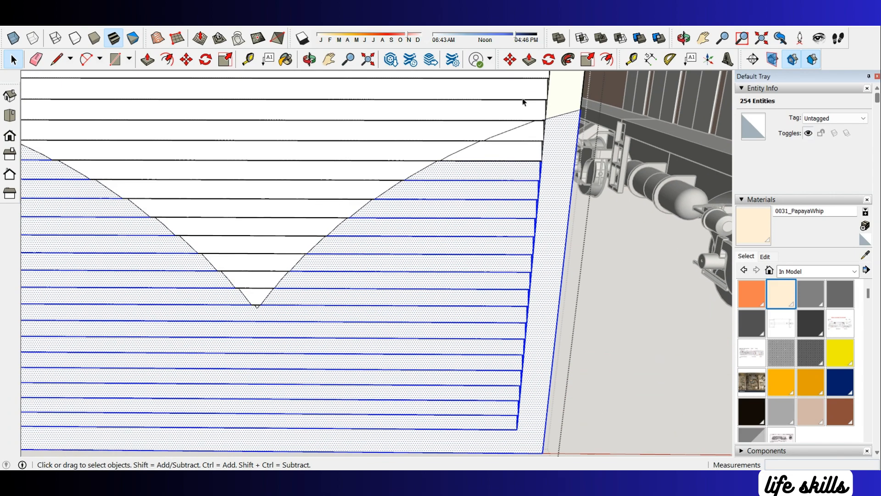
middle_click_drag(260, 315, 461, 137)
scroll(253, 317, "up", 2)
left_click(301, 270, "ctrl")
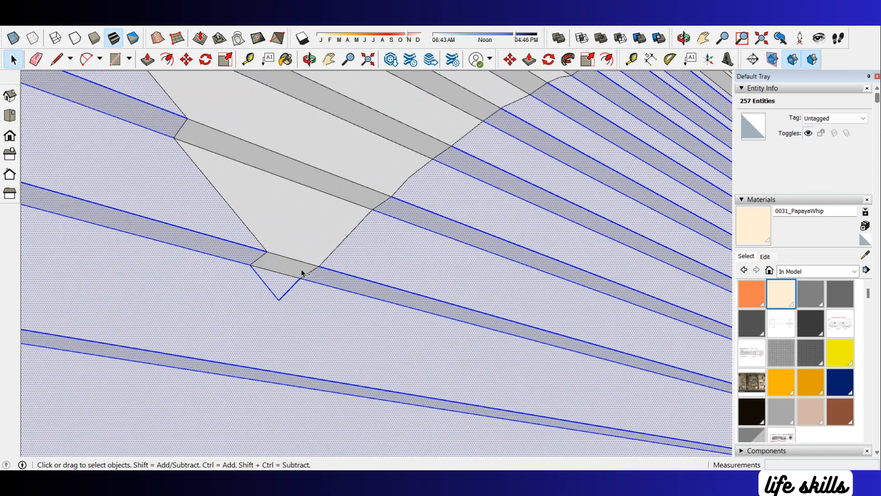
left_click(257, 260, "ctrl")
scroll(218, 336, "down", 4)
scroll(541, 196, "up", 6)
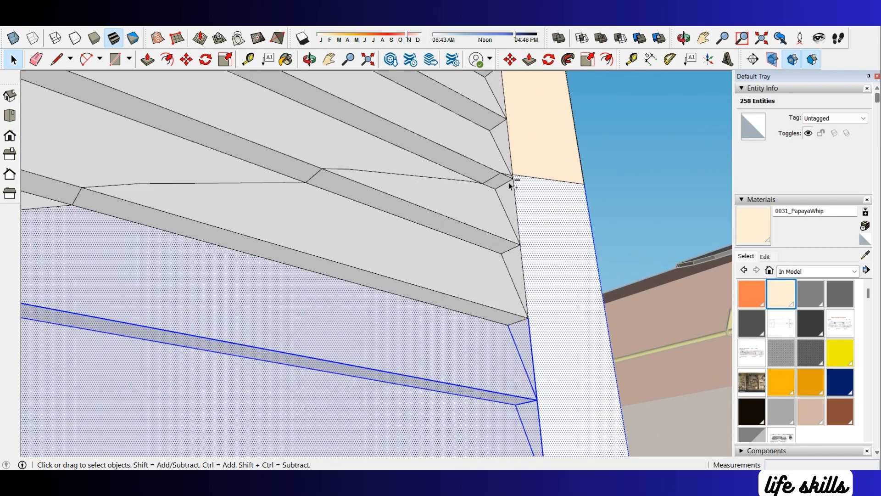
scroll(514, 179, "up", 6)
left_click(511, 179, "ctrl")
scroll(505, 182, "down", 2)
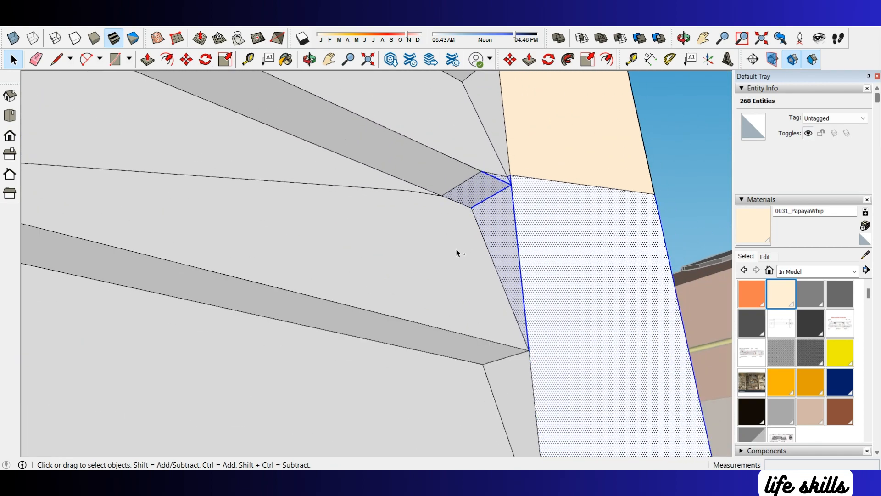
left_click(456, 249, "ctrl")
Step: Add the missed slat pieces at the opposite frame side and paint all selected faces below the curve 0025_Coral
scroll(468, 245, "down", 4)
scroll(504, 330, "down", 8)
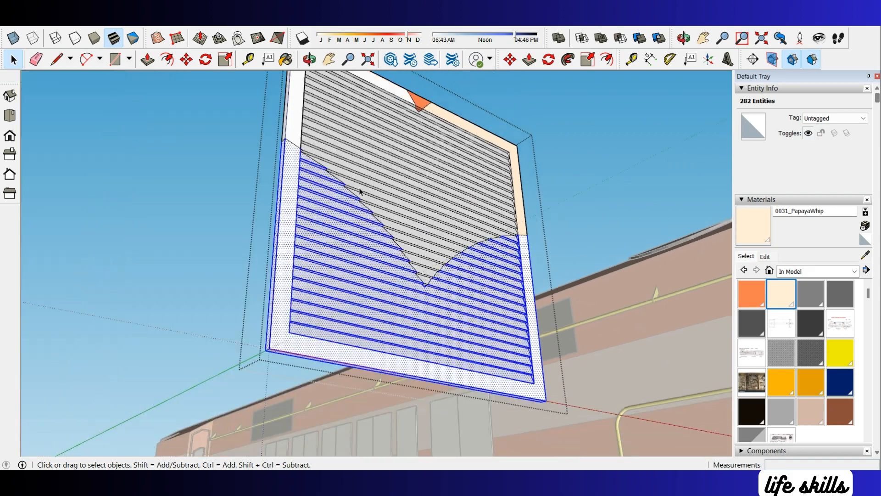
scroll(321, 170, "up", 8)
scroll(364, 112, "down", 5)
scroll(321, 181, "up", 4)
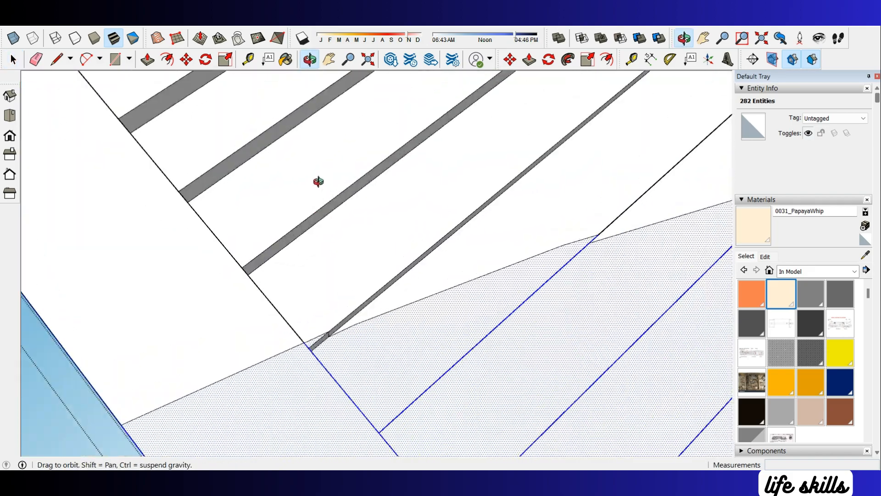
scroll(302, 346, "up", 3)
scroll(296, 120, "down", 8)
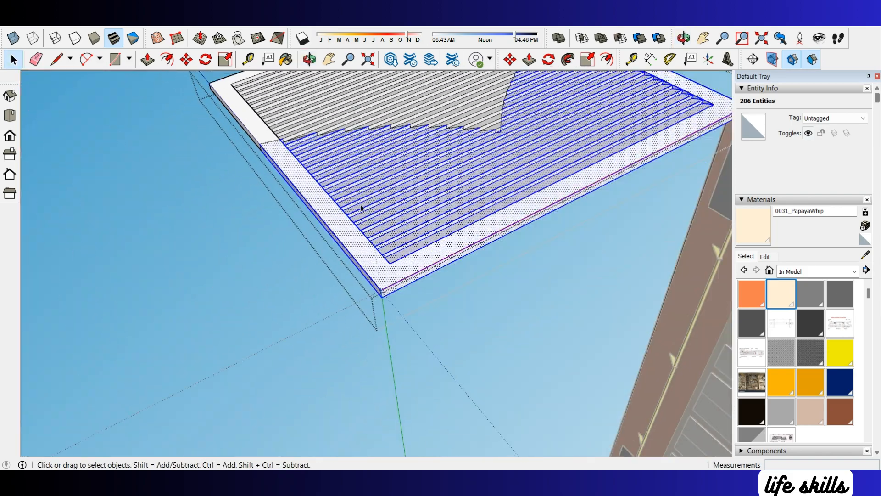
left_click(566, 127)
Step: Select the grille's back face above the lower curve and paint it 0031_PapayaWhip
middle_click_drag(566, 127, 394, 291)
scroll(393, 291, "down", 4)
scroll(430, 211, "up", 3)
mouse_move(411, 226)
middle_mouse_down()
mouse_move(754, 223)
mouse_move(478, 250)
mouse_move(659, 290)
middle_mouse_up()
scroll(660, 289, "down", 2)
scroll(459, 150, "up", 2)
key("space")
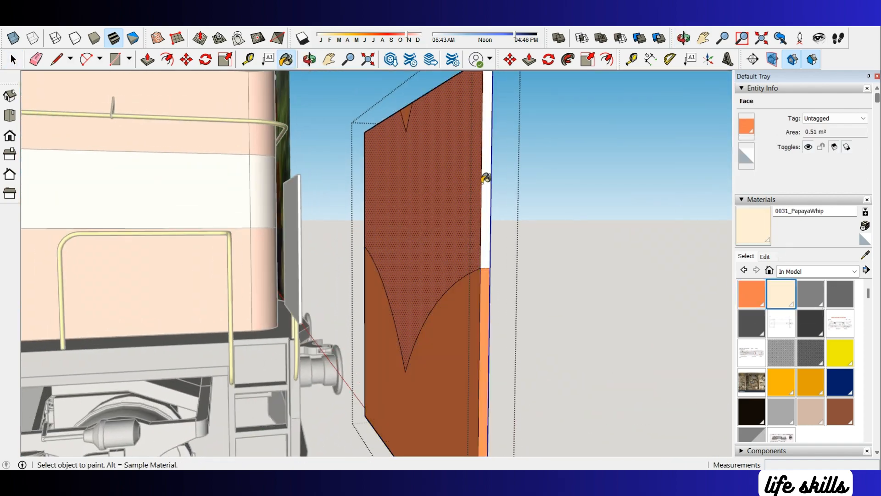
left_click(455, 184)
Step: Select the grille's louvre slats above the lower curve, including the narrowing pieces inside the V
mouse_move(455, 184)
middle_mouse_down()
mouse_move(188, 188)
mouse_move(291, 130)
middle_mouse_up()
scroll(291, 130, "up", 2)
scroll(291, 130, "down", 2)
left_click(394, 104)
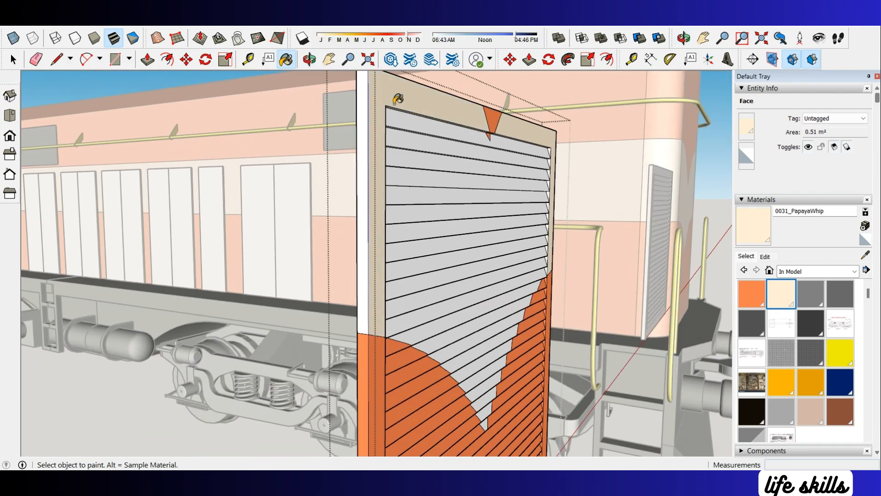
left_click_drag(395, 319, 395, 320)
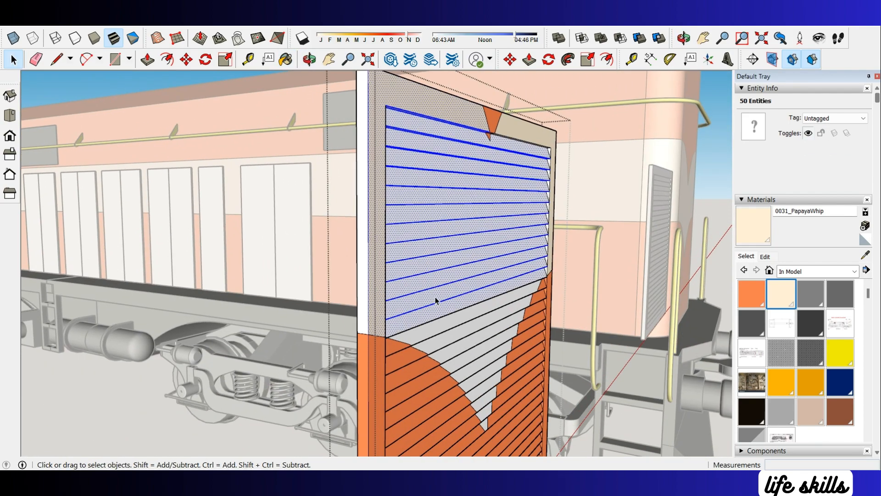
scroll(546, 278, "up", 4)
scroll(560, 221, "down", 2)
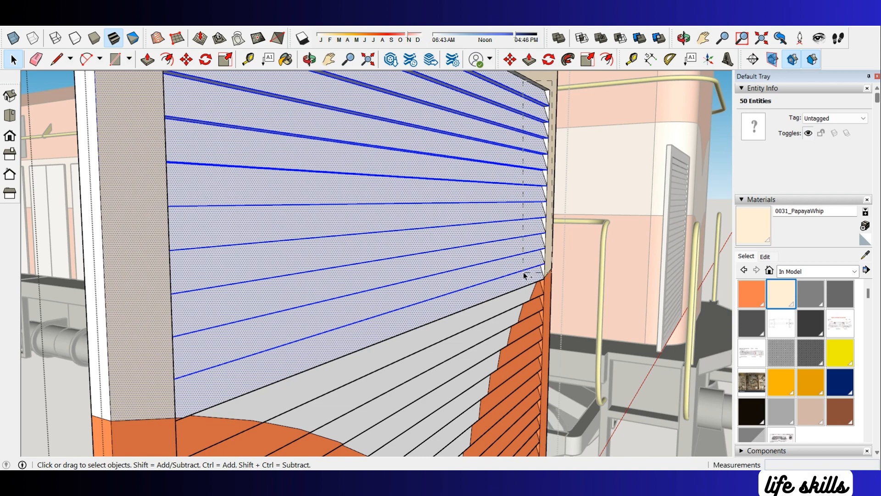
scroll(519, 272, "up", 2)
scroll(543, 219, "down", 3)
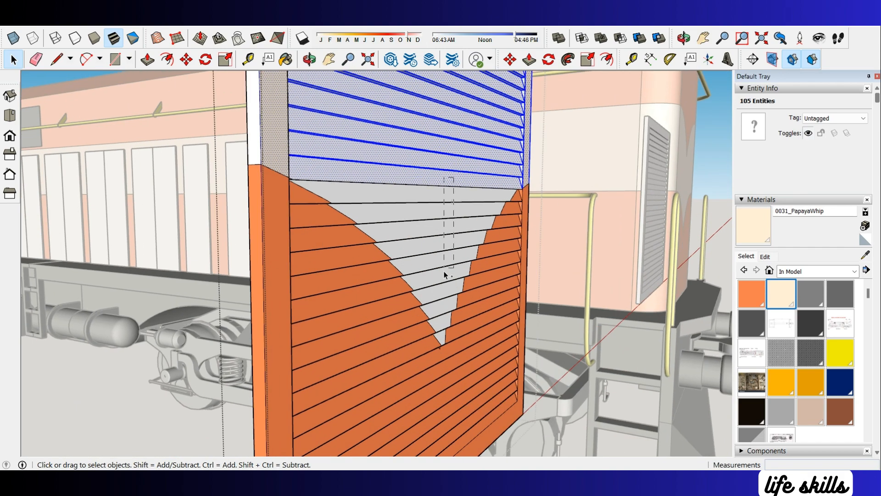
scroll(451, 328, "up", 5)
left_click_drag(427, 230, 435, 307, "ctrl")
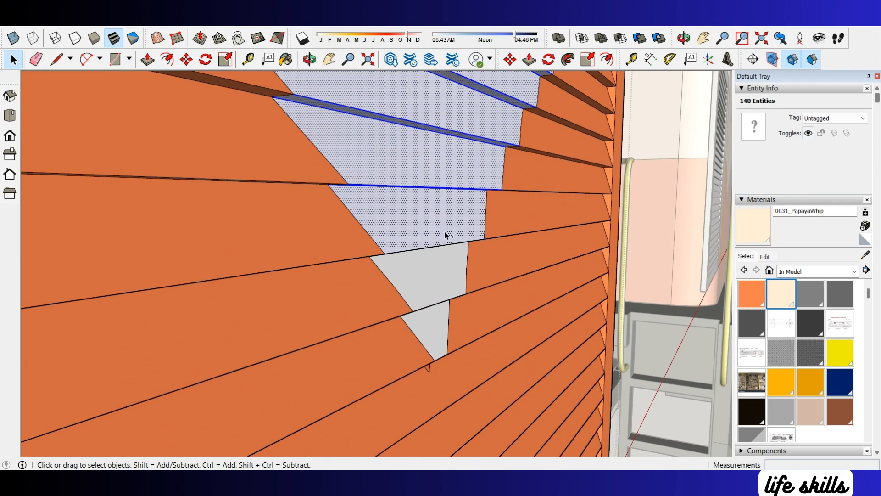
Step: Add the remaining slat end faces and the frame's outer edge face above the curve to the selection
scroll(433, 326, "down", 4)
middle_click_drag(434, 327, 257, 193)
scroll(513, 362, "down", 4)
scroll(266, 161, "up", 2)
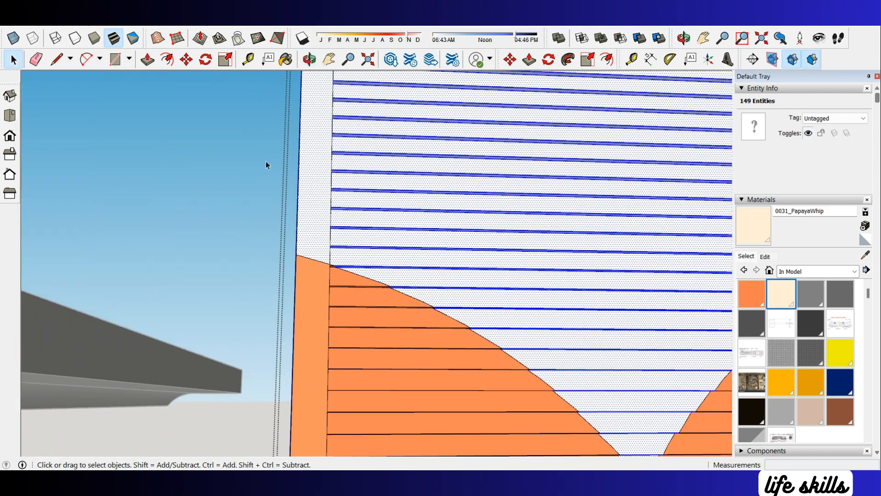
scroll(418, 277, "down", 1)
middle_click_drag(383, 154, 339, 104)
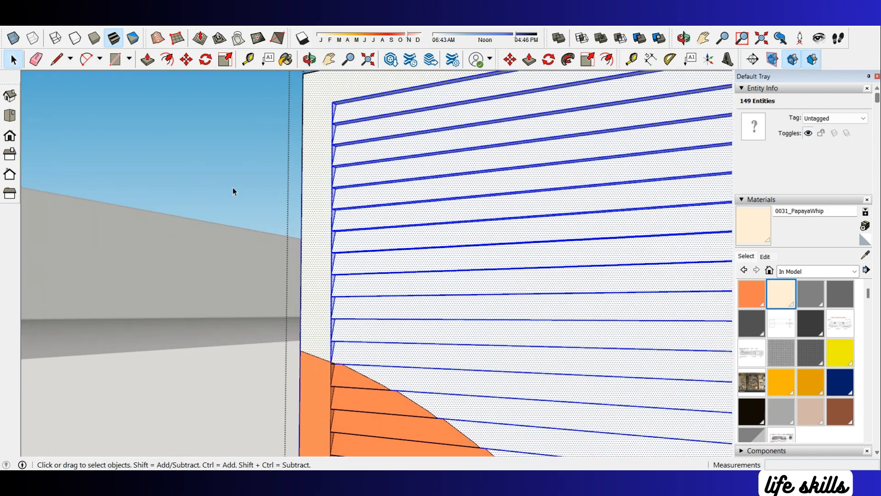
scroll(262, 185, "down", 4)
middle_click_drag(261, 185, 728, 248)
scroll(397, 142, "up", 1)
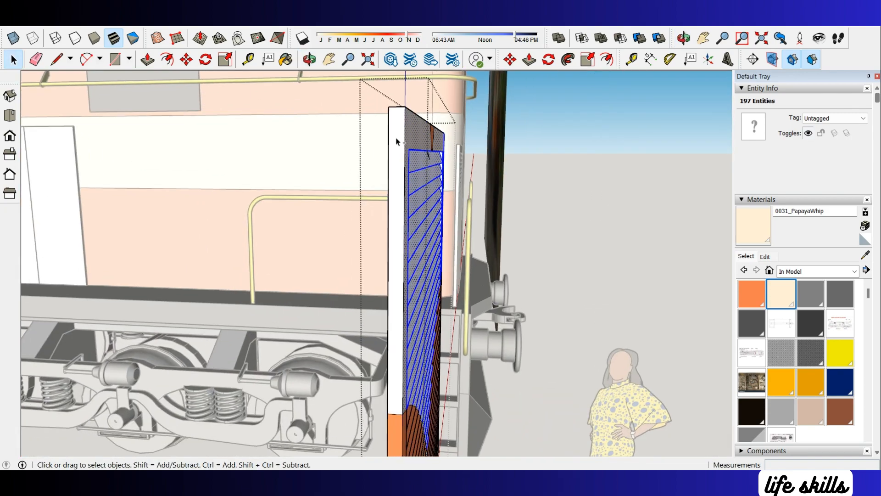
left_click(397, 142, "ctrl")
middle_click_drag(397, 143, 613, 201)
middle_click_drag(379, 165, 354, 198)
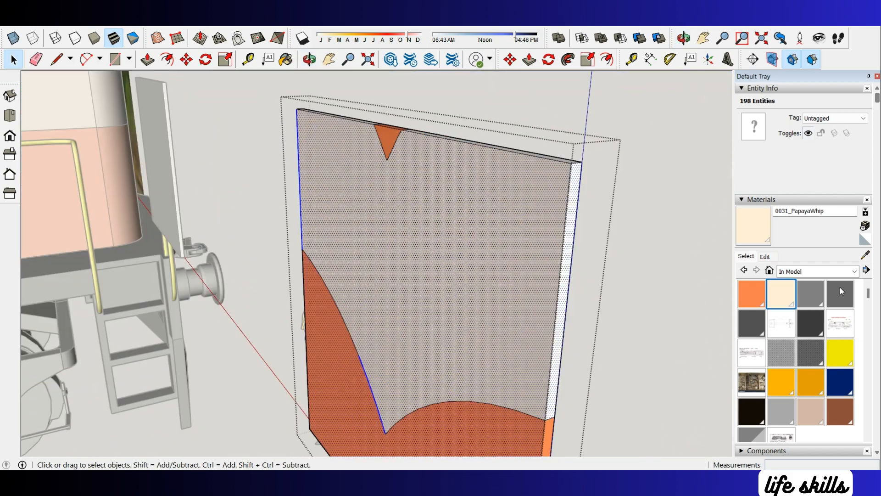
Step: Paint the selected grille faces 0031_PapayaWhip and leave the grille group
left_click(515, 163)
scroll(515, 163, "down", 5)
middle_click_drag(514, 163, 275, 198)
scroll(485, 241, "down", 2)
key("space")
left_click(593, 245)
Step: Reopen the grille group and paint its back face below the curve 0025_Coral
scroll(86, 194, "up", 4)
middle_click_drag(86, 194, 418, 187)
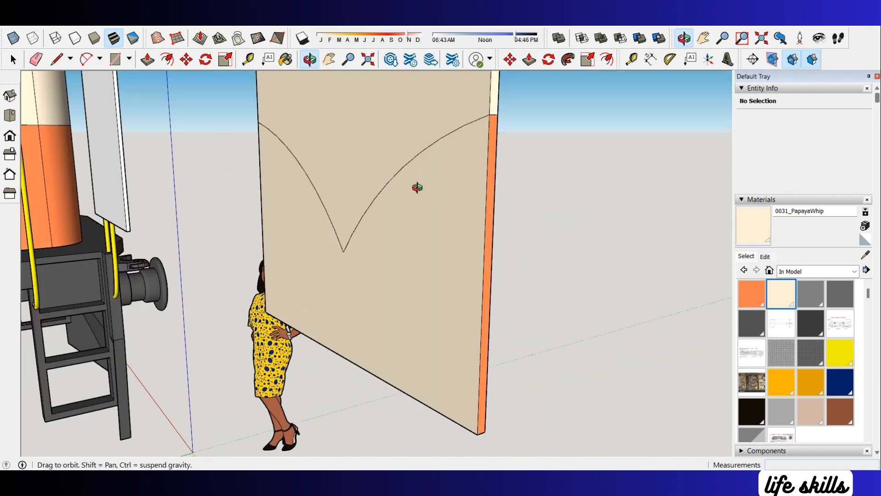
triple_click(438, 199)
left_click(438, 199)
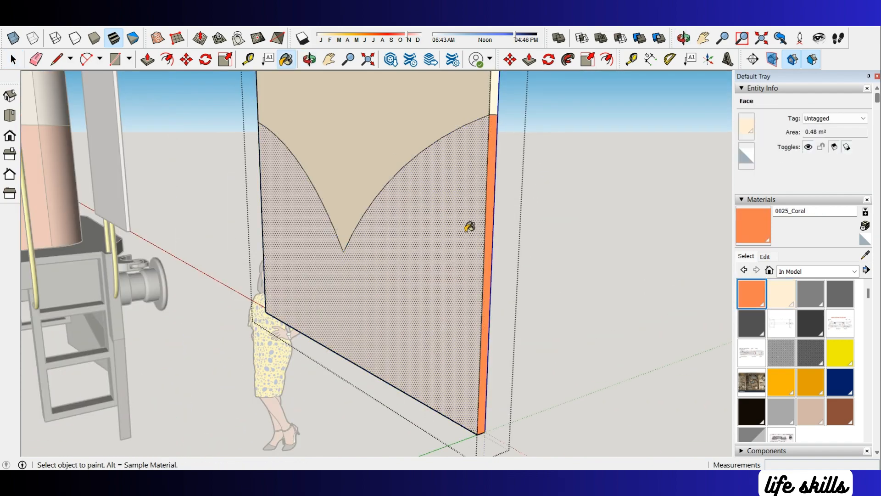
left_click(467, 232)
Step: Leave the grille group and move the two-colour grille back onto the locomotive's front, aligned with the livery curves
key("space")
scroll(466, 232, "down", 3)
mouse_move(466, 232)
middle_mouse_down()
mouse_move(501, 252)
mouse_move(626, 275)
middle_mouse_up()
scroll(626, 321, "down", 3)
left_click(626, 387)
middle_click_drag(626, 388, 528, 349)
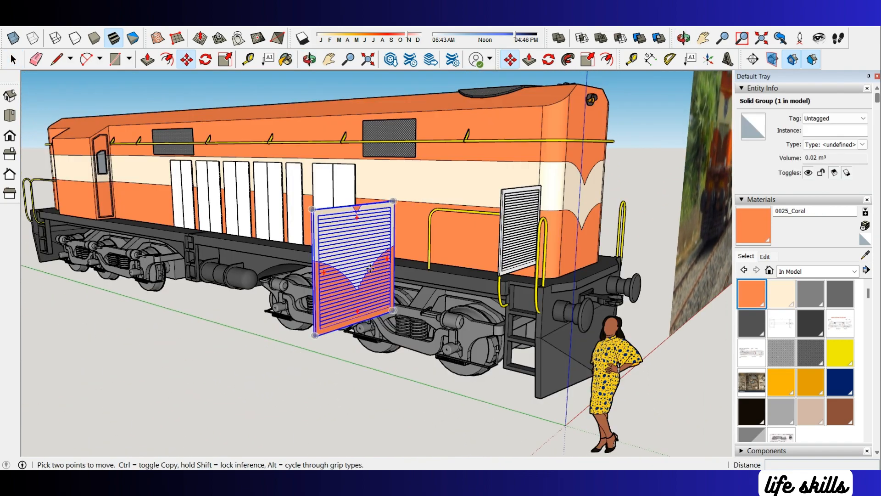
key("space")
Step: Erase the plain white grille beside the locomotive's front and clear the selection
scroll(524, 220, "up", 2)
right_click(534, 190)
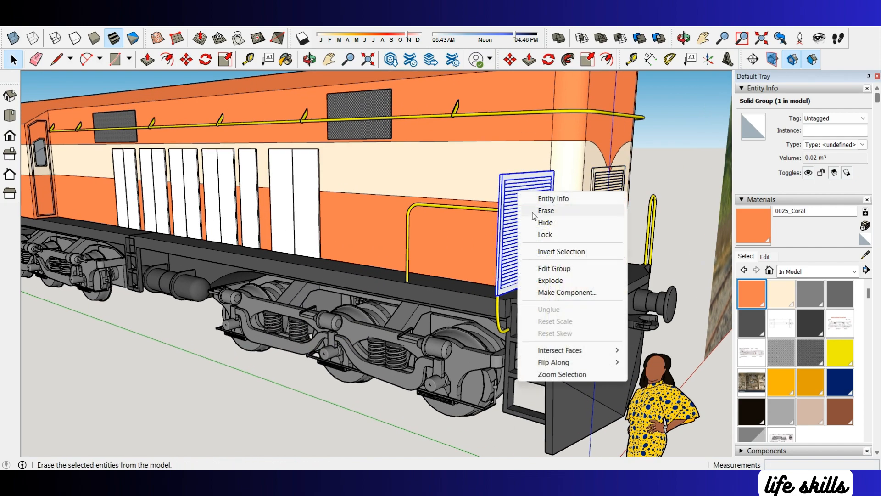
left_click(534, 211)
scroll(677, 167, "up", 6)
left_click(677, 167)
scroll(661, 170, "down", 6)
mouse_move(641, 177)
middle_mouse_down()
mouse_move(464, 202)
mouse_move(433, 302)
middle_mouse_up()
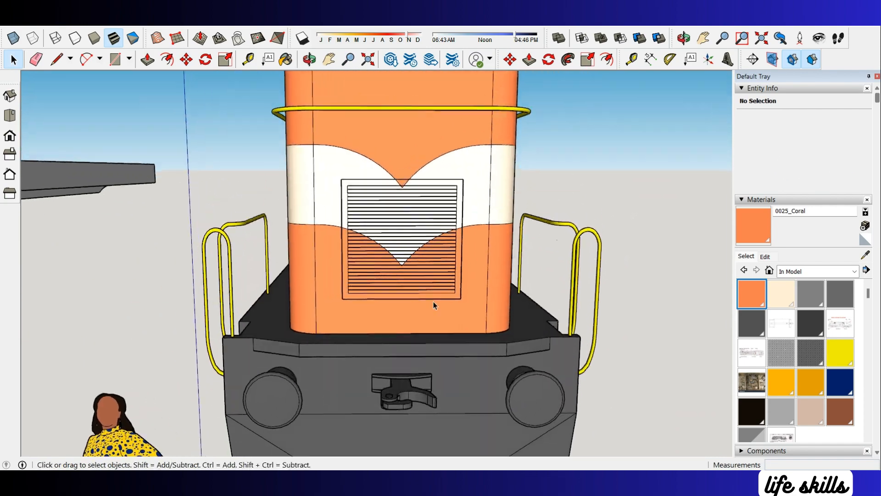
Step: Open the outer leaf of the end door pair below the mesh vent and select its top face with edges
scroll(454, 321, "down", 5)
middle_click_drag(399, 184, 596, 214)
scroll(596, 213, "down", 3)
middle_click_drag(147, 184, 361, 311)
scroll(447, 228, "up", 6)
left_click(439, 222)
double_click(438, 222)
double_click(439, 222)
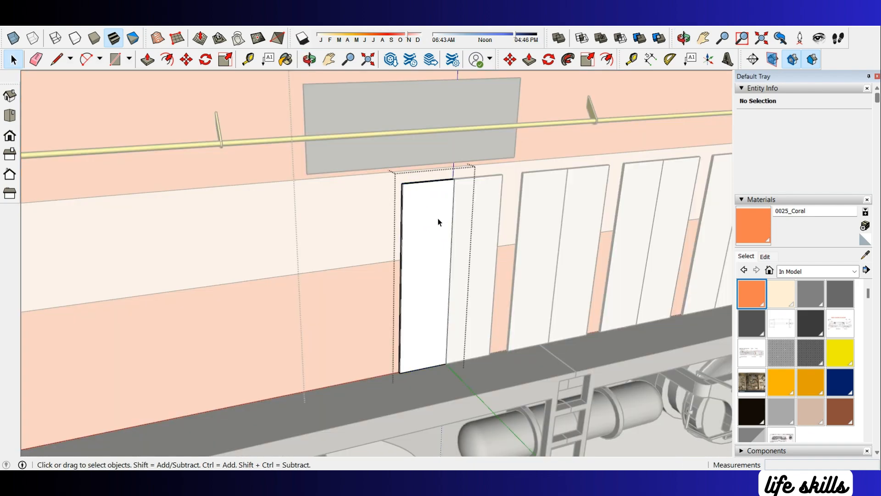
left_click(466, 208)
left_click(414, 188)
scroll(413, 187, "up", 3)
double_click(411, 197)
left_click(407, 181)
scroll(372, 187, "up", 3)
Step: Copy the leaf's top edges down to the cream band's lower edge and leave the leaf group
key("m")
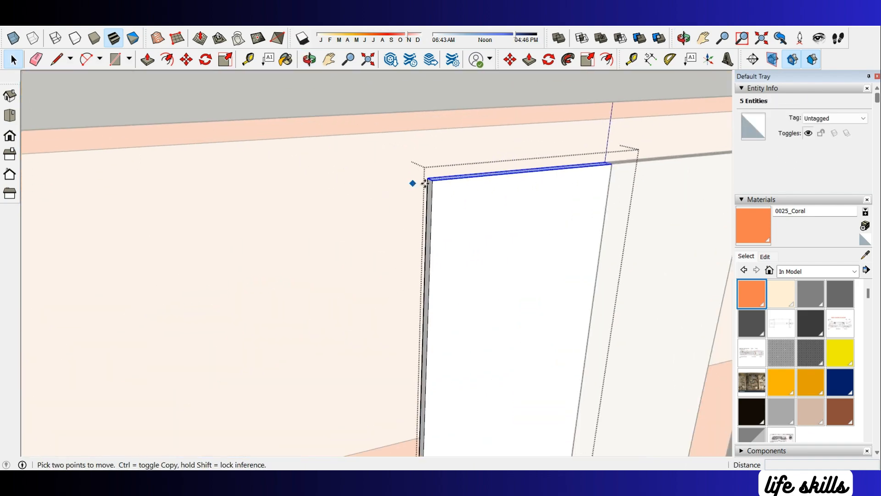
scroll(432, 187, "down", 6)
scroll(466, 305, "down", 5)
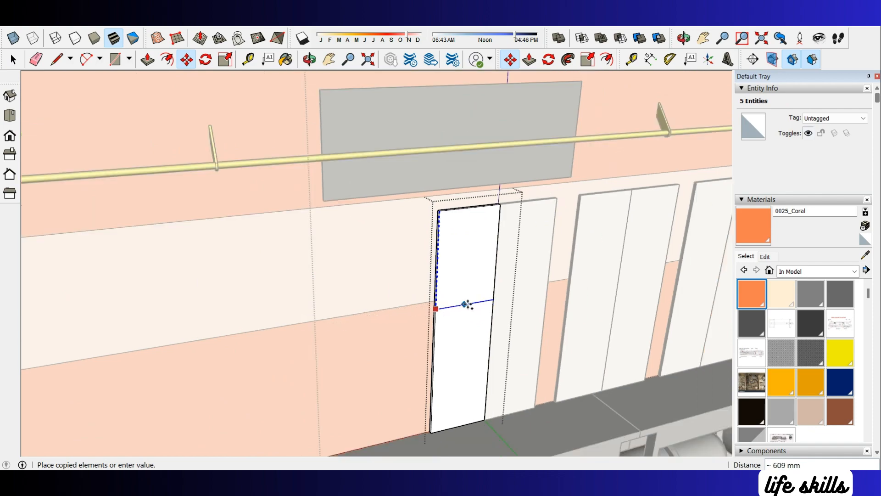
scroll(232, 362, "up", 3)
key("space")
scroll(216, 269, "down", 5)
scroll(432, 258, "up", 4)
left_click(431, 258)
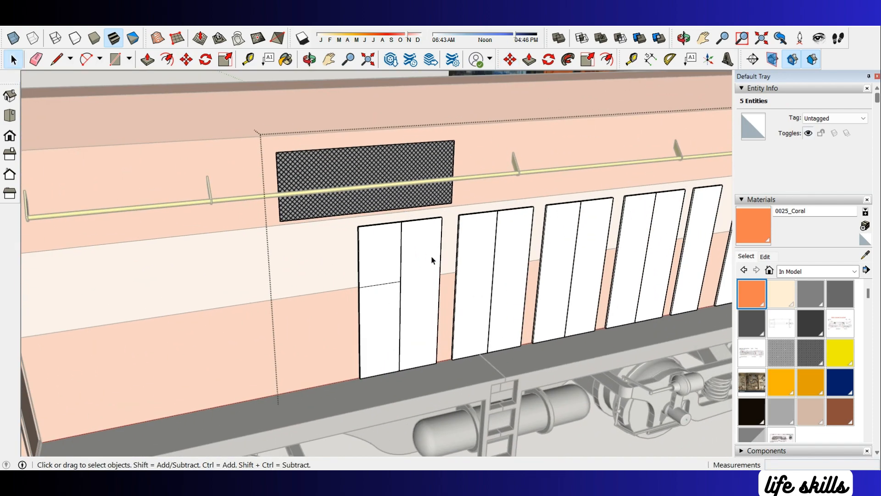
scroll(332, 224, "down", 2)
scroll(486, 246, "up", 3)
middle_click_drag(487, 246, 397, 231)
left_click(397, 231)
left_click(417, 228, "shift")
scroll(417, 228, "down", 4)
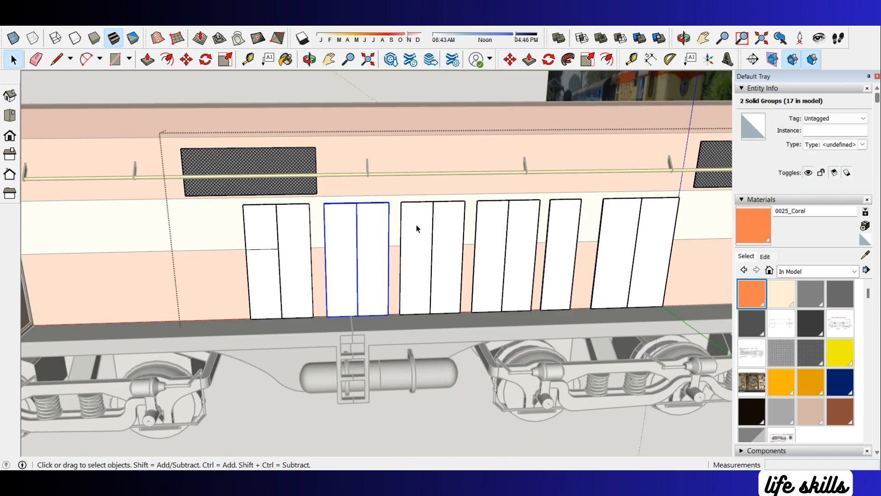
scroll(492, 232, "up", 2)
scroll(645, 210, "down", 1)
left_click(356, 230)
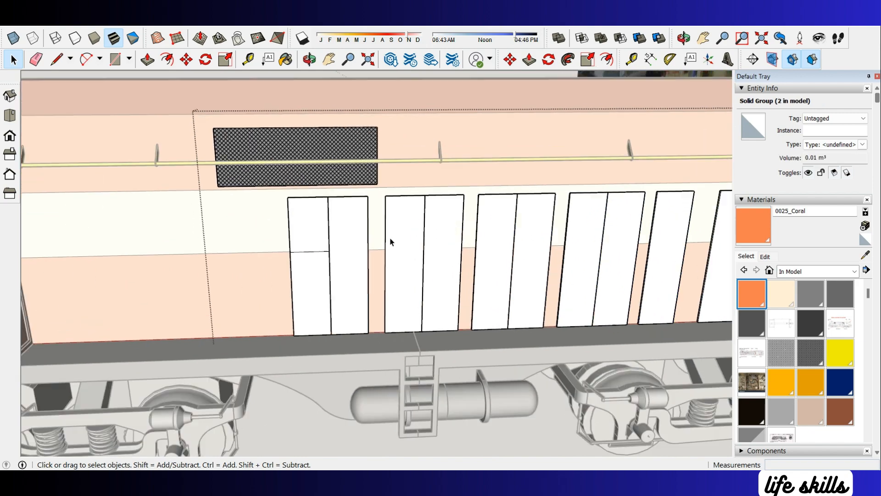
Step: Copy the lined outer leaf of the end door pair 400 mm across onto the pair's plain inner leaf
scroll(345, 223, "up", 2)
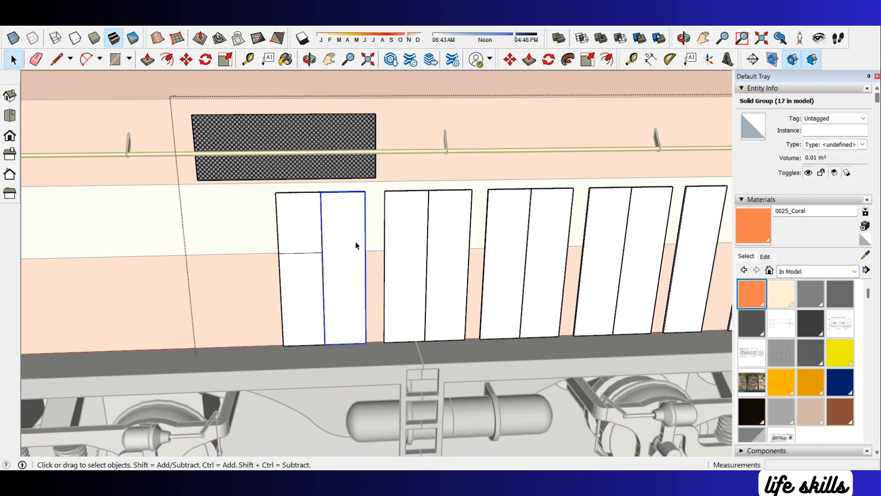
scroll(356, 244, "up", 2)
left_click(295, 197)
scroll(295, 197, "up", 1)
key("m")
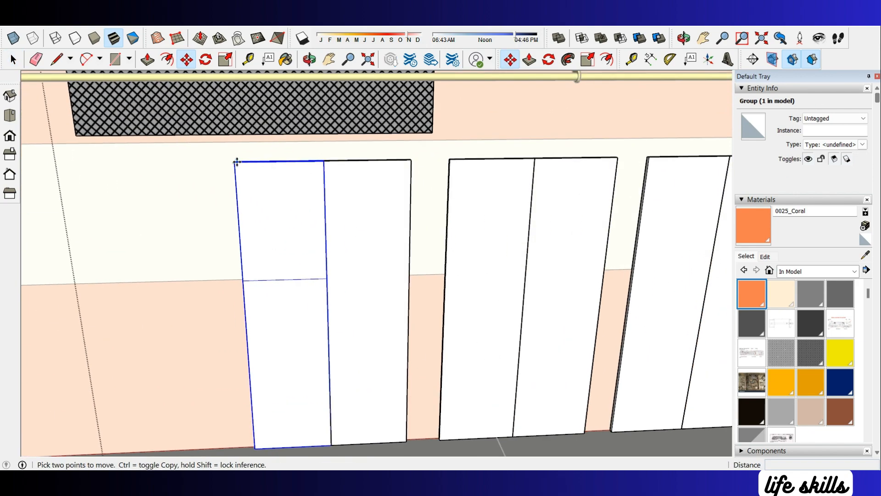
scroll(324, 160, "up", 4)
middle_click_drag(323, 161, 319, 172)
scroll(318, 169, "up", 1)
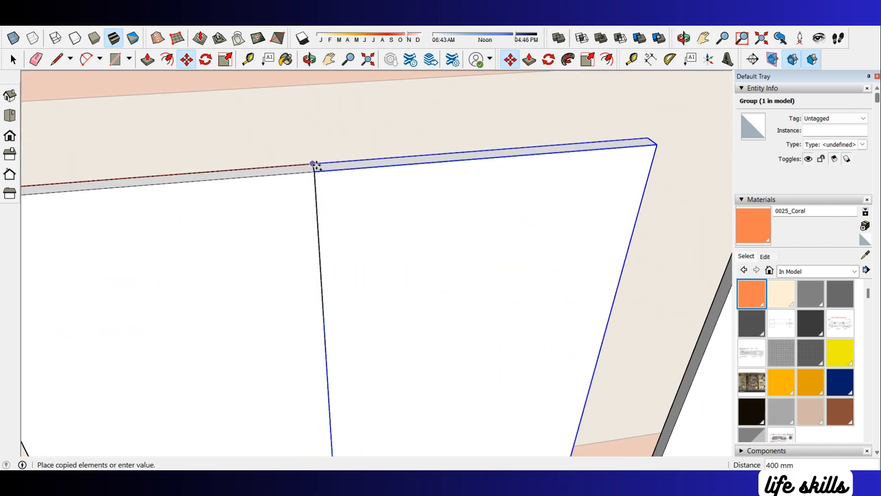
left_click(316, 166)
Step: Erase the plain inner leaf overlapped by the lined copy in the end door pair
scroll(317, 165, "down", 2)
key("space")
right_click(342, 162)
left_click(359, 192)
scroll(316, 168, "down", 4)
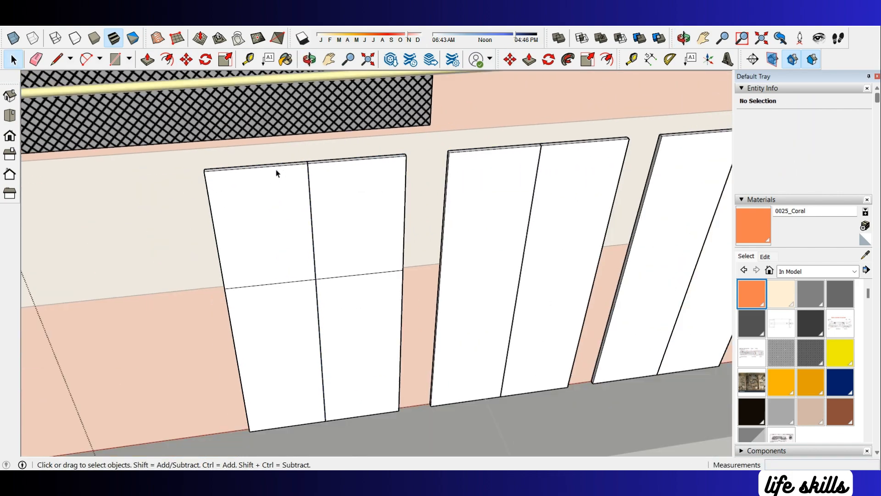
Step: Select the nine plain leaves of the remaining side doors and move them slightly upward as placement references
mouse_move(278, 171)
middle_mouse_down()
mouse_move(388, 203)
mouse_move(395, 195)
middle_mouse_up()
scroll(395, 195, "down", 1)
scroll(397, 276, "down", 2)
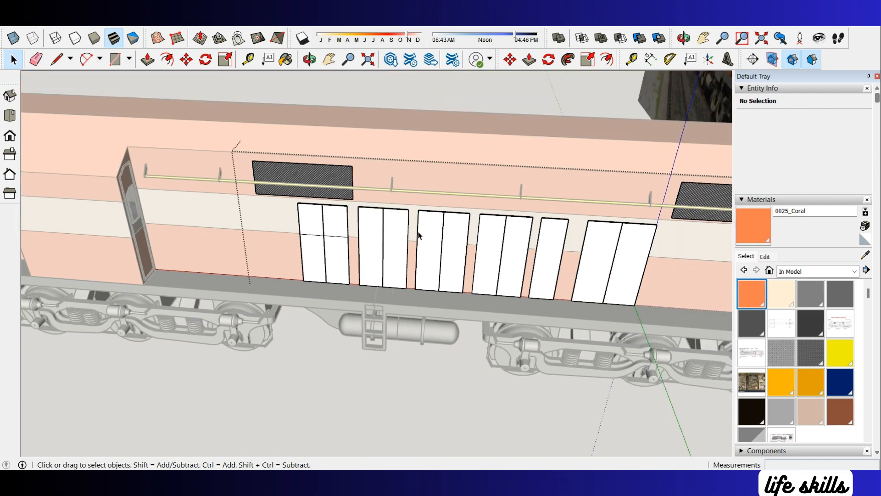
scroll(419, 236, "up", 1)
middle_click_drag(417, 312, 411, 354)
scroll(412, 353, "down", 1)
left_click(371, 285)
left_click(398, 281, "shift")
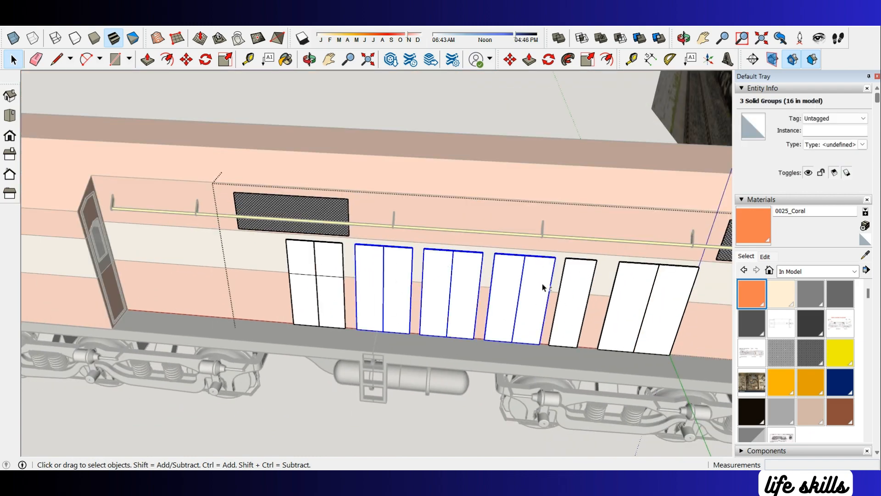
key("m")
scroll(360, 230, "up", 6)
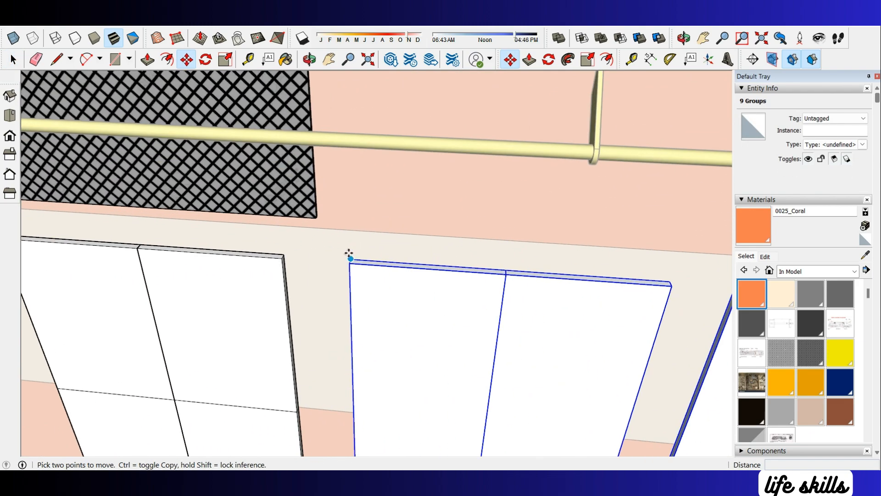
left_click(351, 252)
left_click(353, 212)
key("space")
Step: Copy the lined end pair along the side to the second door position, level with the original and below the raised leaves
scroll(243, 215, "down", 4)
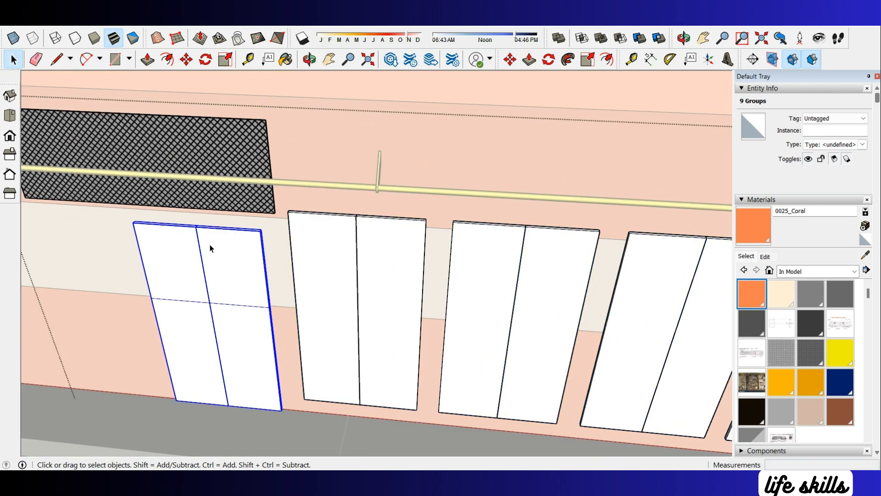
scroll(212, 249, "up", 1)
key("m")
scroll(121, 216, "up", 4)
left_click(105, 210)
key("ctrl")
scroll(133, 208, "down", 2)
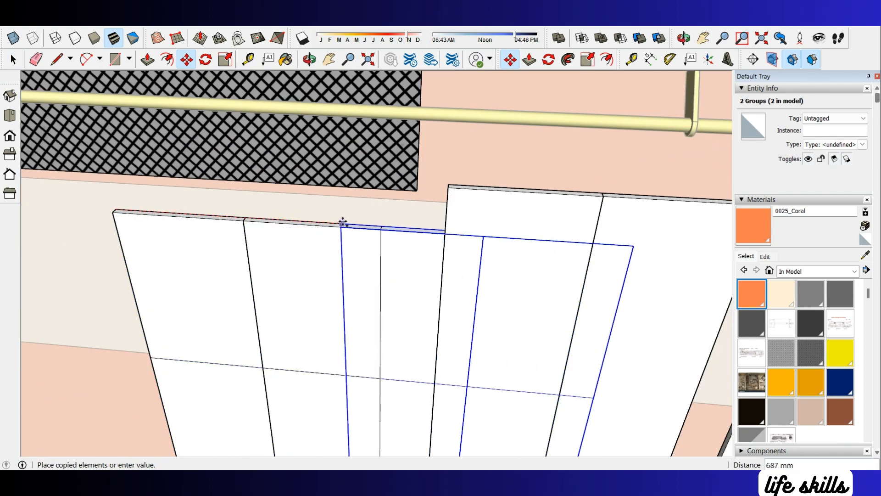
scroll(404, 224, "up", 2)
left_click(468, 172)
scroll(197, 224, "down", 2)
Step: Copy the lined second pair 954 mm along the side to the third door position
scroll(363, 231, "up", 2)
middle_click_drag(364, 229, 427, 233)
scroll(348, 233, "up", 2)
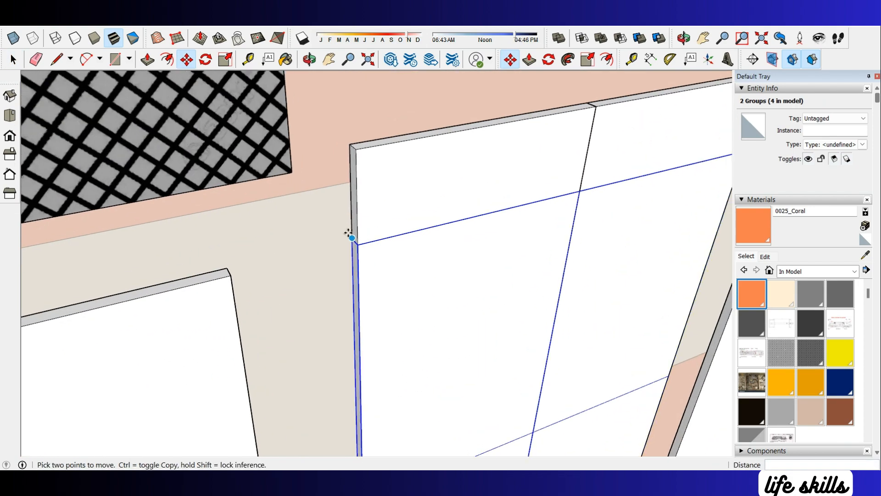
left_click(351, 236)
scroll(321, 244, "down", 2)
scroll(459, 215, "up", 2)
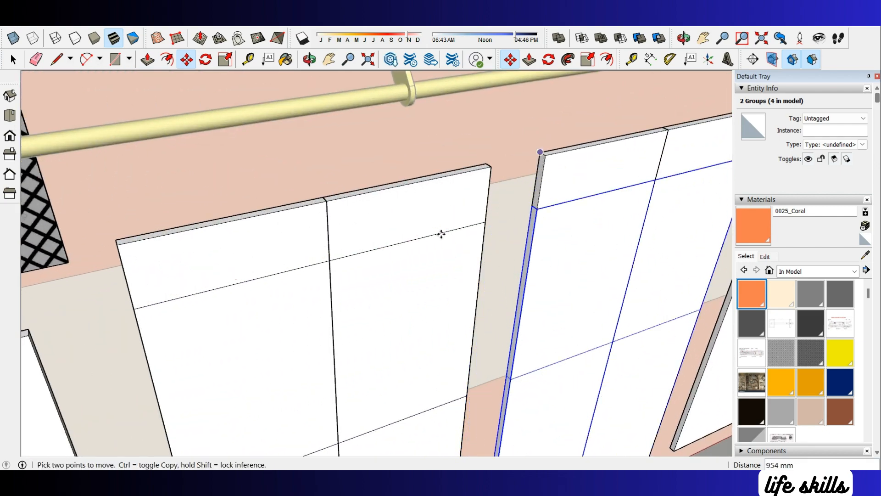
Step: Copy the lined third pair along the side to the fourth door position, aligned with the raised plain pair
scroll(395, 273, "down", 2)
scroll(474, 230, "up", 2)
scroll(436, 240, "down", 2)
scroll(498, 221, "up", 2)
left_click(450, 247)
key("ctrl")
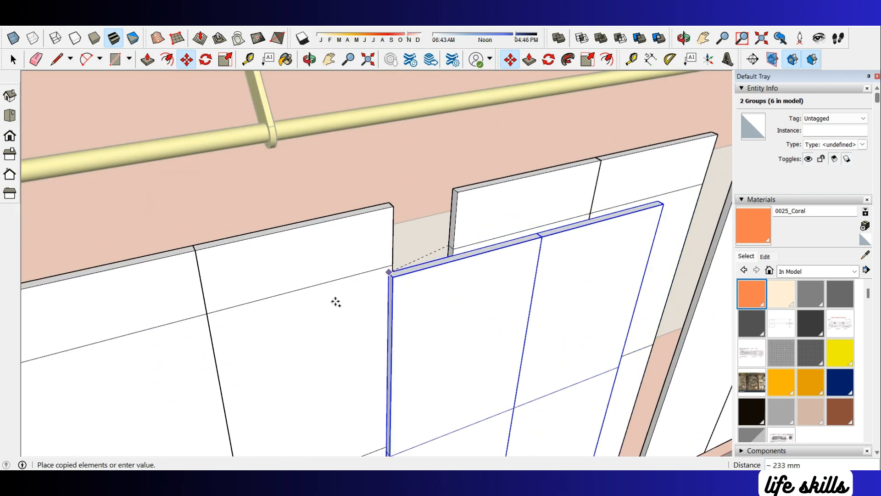
scroll(486, 265, "down", 2)
scroll(481, 252, "up", 2)
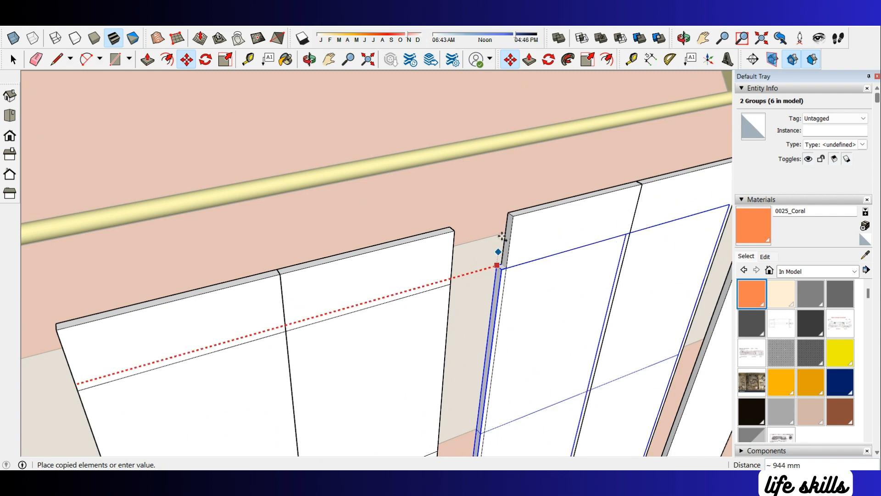
scroll(487, 269, "down", 2)
scroll(610, 236, "up", 2)
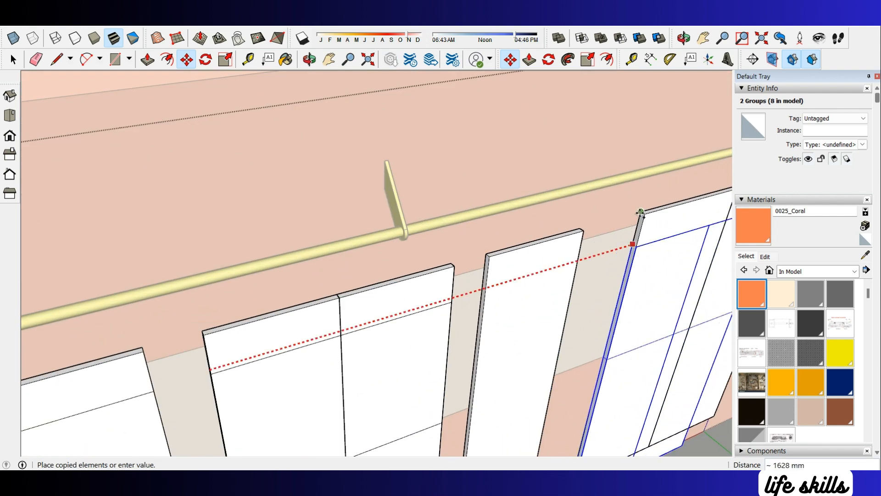
left_click(619, 235)
scroll(528, 257, "down", 1)
key("q")
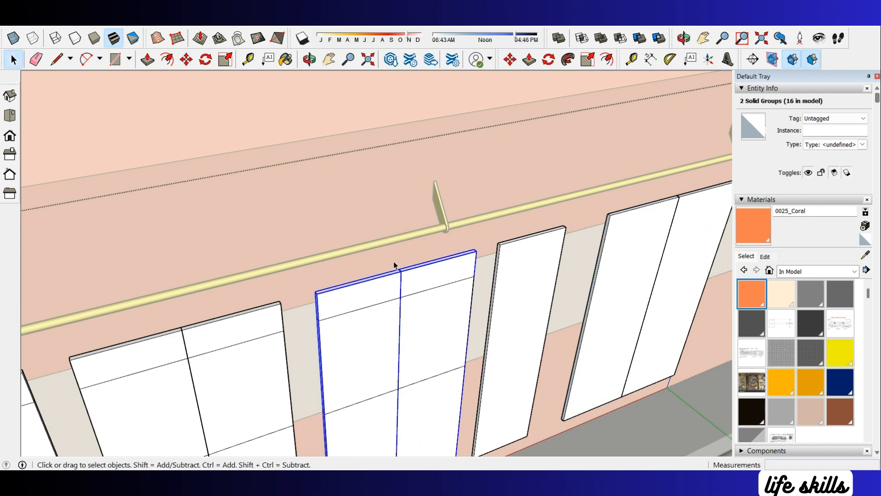
Step: Copy the lined fourth pair about 1628 mm along the side to the last door position
middle_click_drag(394, 265, 387, 423)
scroll(306, 164, "up", 3)
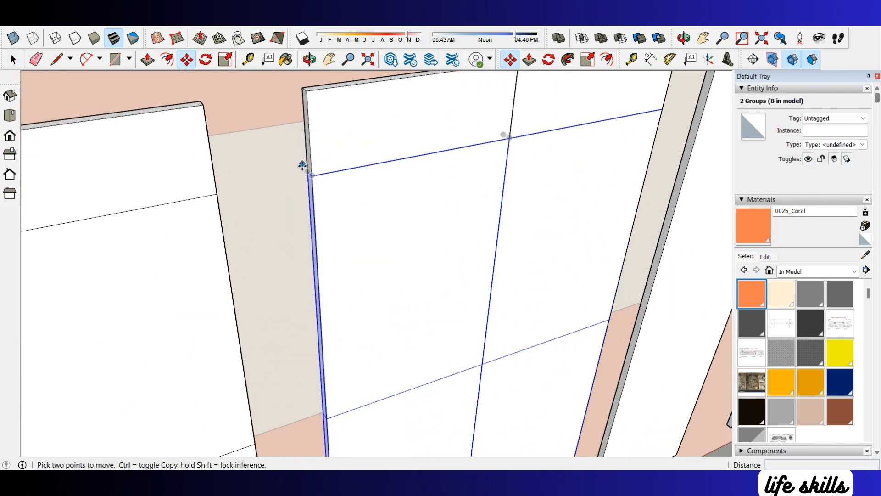
key("ctrl")
left_click(312, 165)
scroll(419, 199, "down", 3)
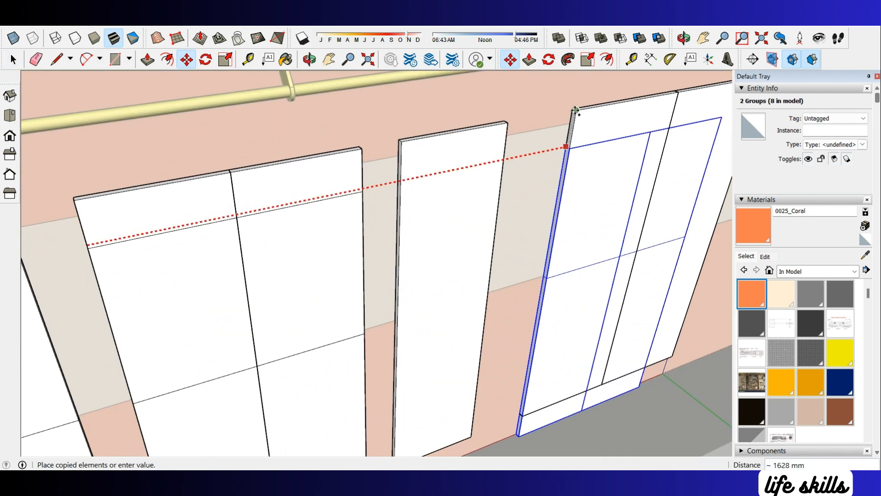
left_click(576, 110)
scroll(402, 194, "down", 3)
Step: Remove the second lined leaf from the copy placed at the last door position
middle_click_drag(319, 220, 362, 197)
key("space")
double_click(362, 197)
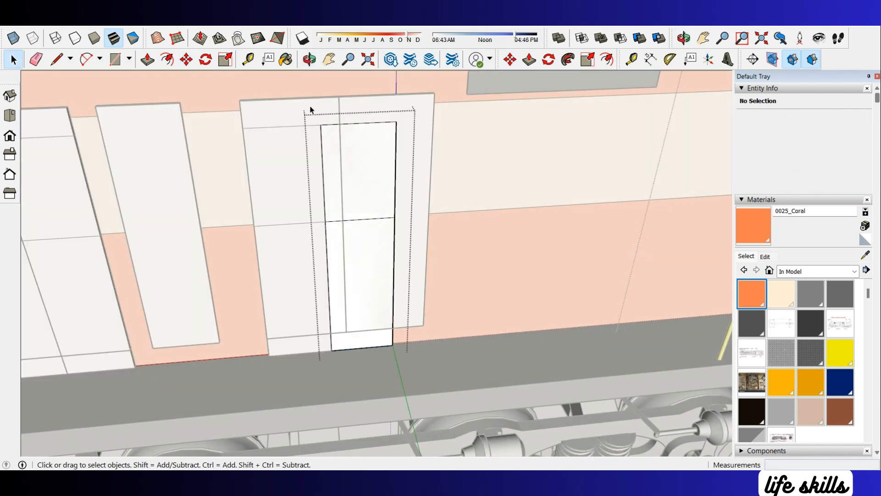
key("Escape")
right_click(363, 143)
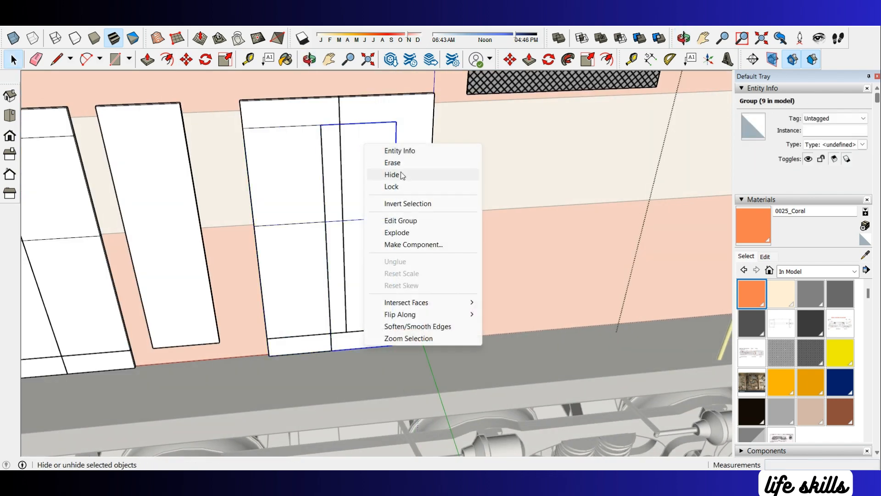
left_click(400, 175)
Step: Open the remaining lined leaf at the last door and stretch its free side edge to the plain pair's centre seam
double_click(276, 147)
left_click_drag(293, 107, 356, 360)
scroll(326, 359, "up", 1)
scroll(328, 357, "up", 3)
key("m")
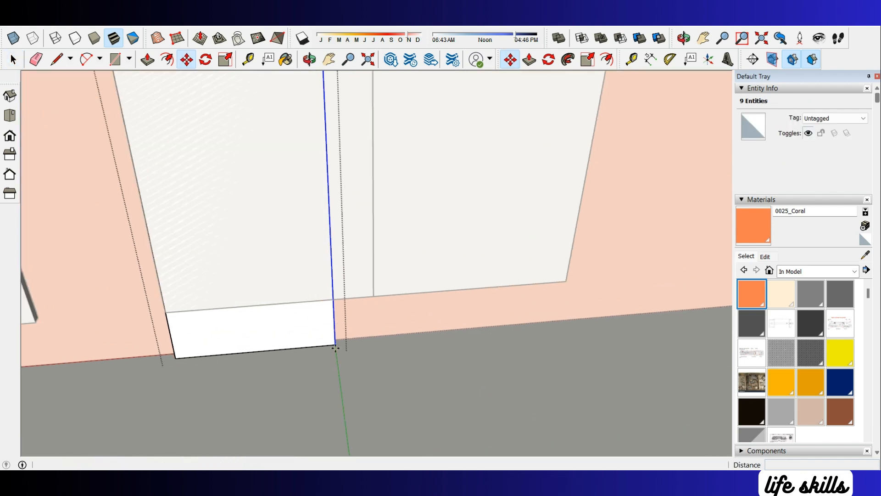
left_click(374, 295)
scroll(397, 369, "down", 4)
key("space")
left_click(398, 372)
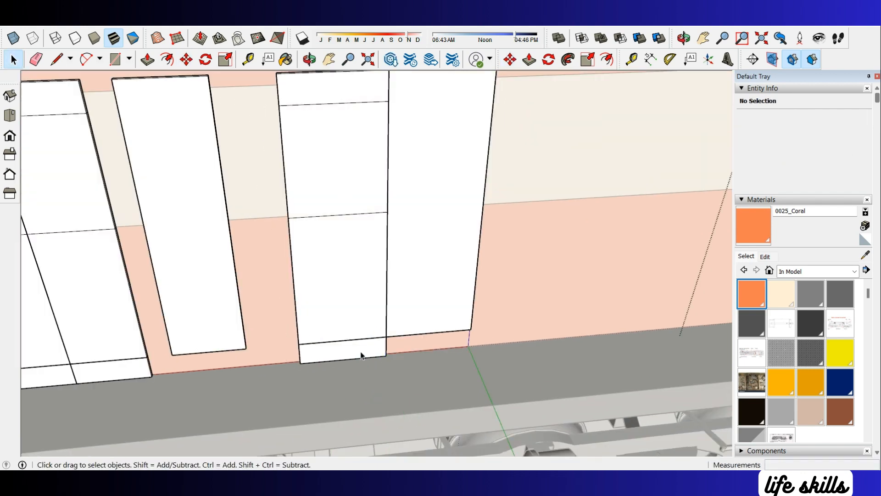
Step: Copy the widened lined leaf across to form the other half of the last door pair
left_click(386, 356)
key("space")
scroll(459, 357, "down", 4)
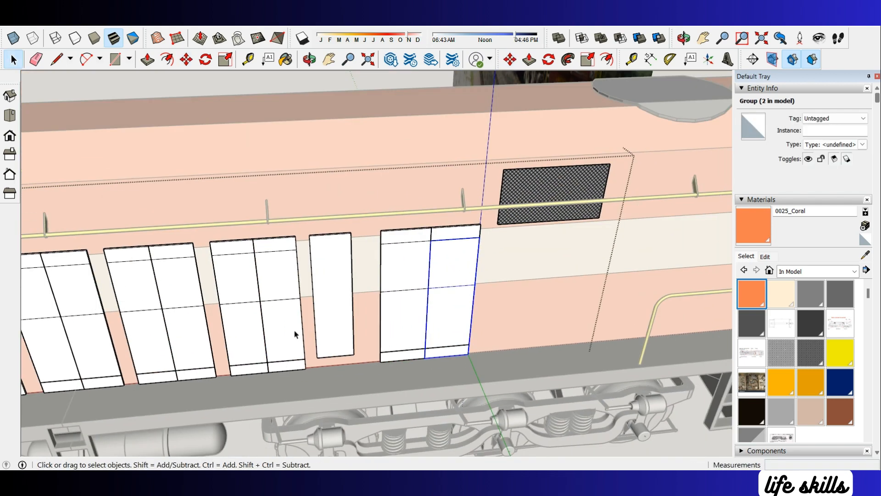
Step: Copy a lined leaf from the fourth pair to the narrow single door's position
scroll(295, 335, "up", 1)
left_click(294, 376)
double_click(285, 368)
left_click(282, 370)
scroll(282, 369, "up", 2)
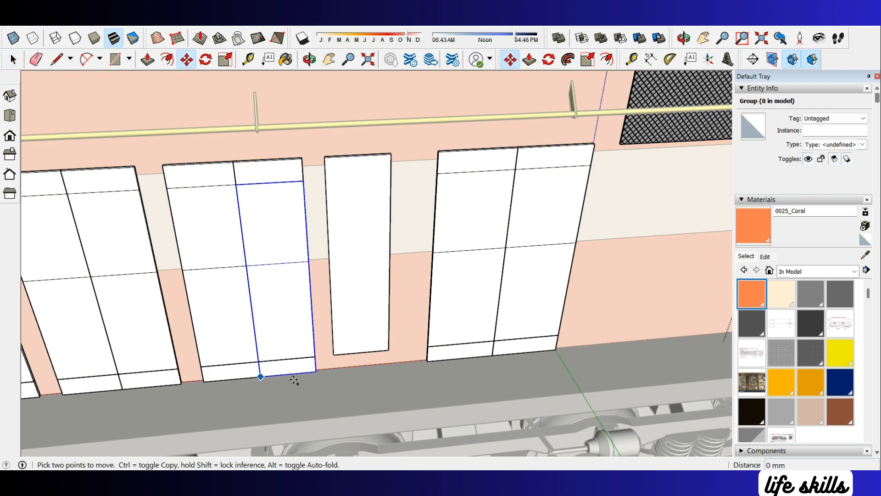
left_click(324, 159)
key("space")
scroll(575, 196, "down", 2)
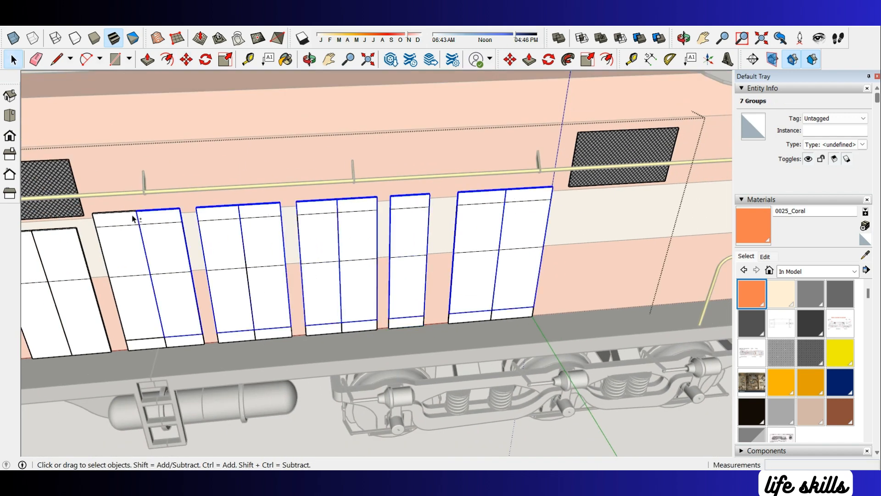
Step: Erase all the raised plain leaves overlapping the lined doors
left_click(166, 240)
scroll(648, 263, "down", 3)
scroll(297, 256, "up", 2)
Step: Open the end pair's outer leaf and paint its section above the dividing line in the livery band's cream
left_click(296, 255)
scroll(296, 255, "up", 2)
double_click(297, 255)
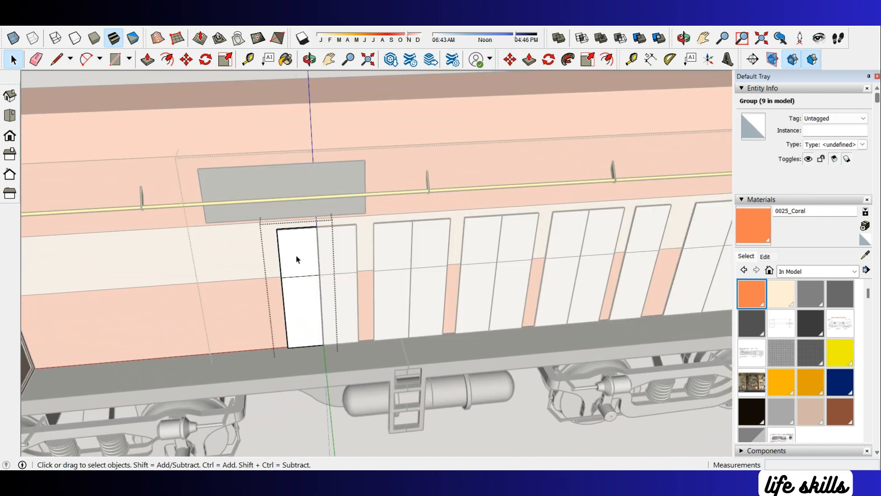
scroll(296, 257, "up", 2)
left_click(297, 256)
scroll(367, 264, "down", 2)
middle_click_drag(367, 265, 404, 172)
scroll(339, 230, "up", 2)
left_click_drag(240, 156, 335, 220)
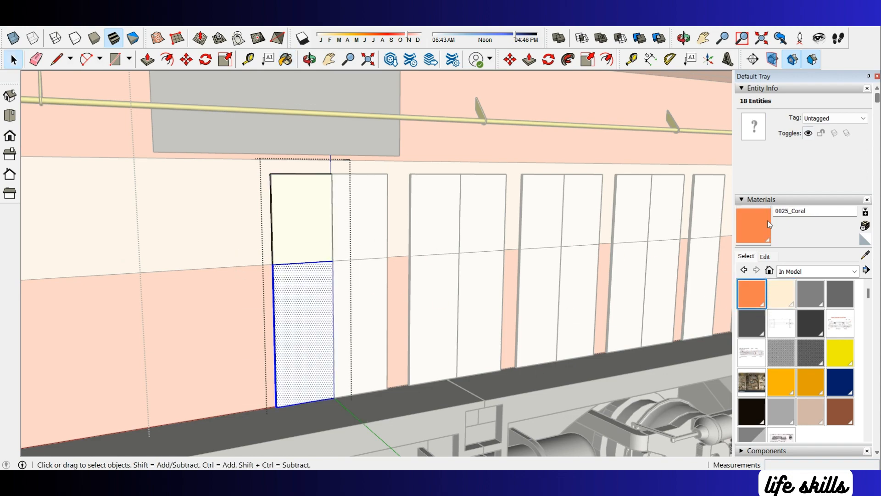
Step: Paint the lower section of the end pair's outer leaf with 0025_Coral and leave the leaf group
scroll(303, 309, "down", 2)
left_click(350, 297)
scroll(373, 368, "down", 1)
left_click(374, 368)
scroll(420, 318, "up", 4)
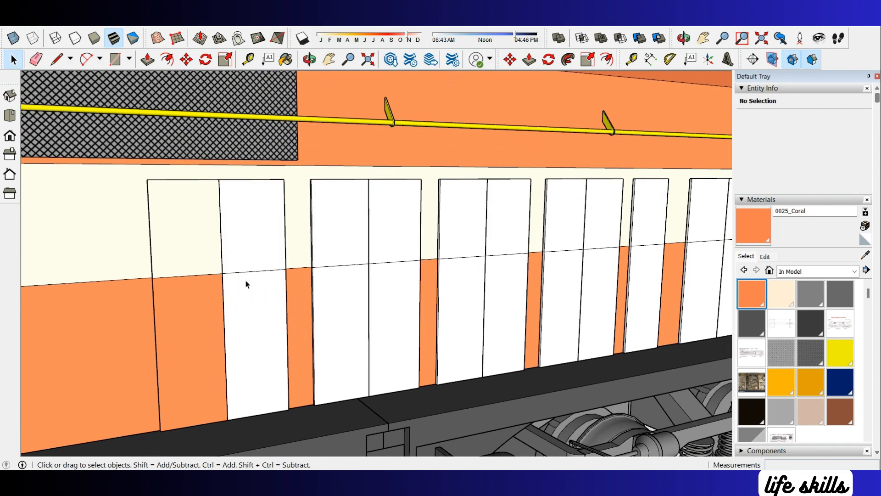
scroll(228, 274, "down", 2)
left_click(229, 274)
middle_click_drag(228, 273, 206, 274)
double_click(206, 264)
left_click(207, 264)
left_click(220, 275, "shift")
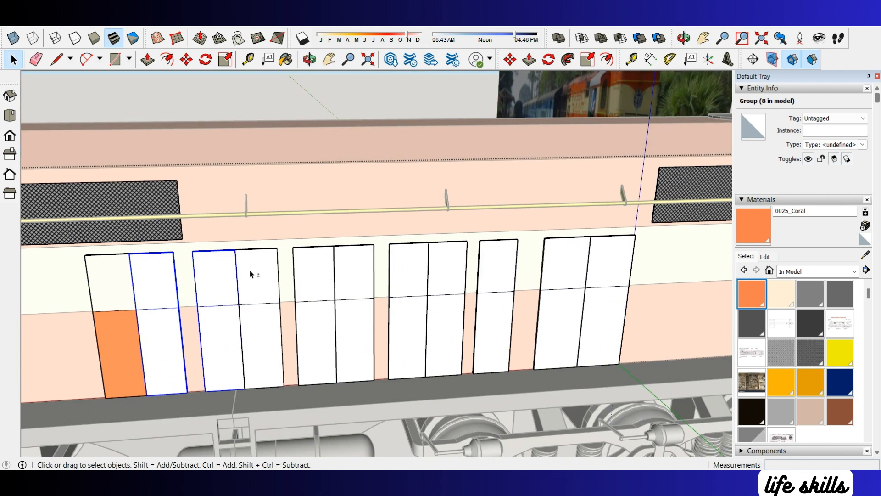
Step: Open the first leaf of the last door pair, paint its upper section cream and its lower section 0025_Coral
double_click(562, 280)
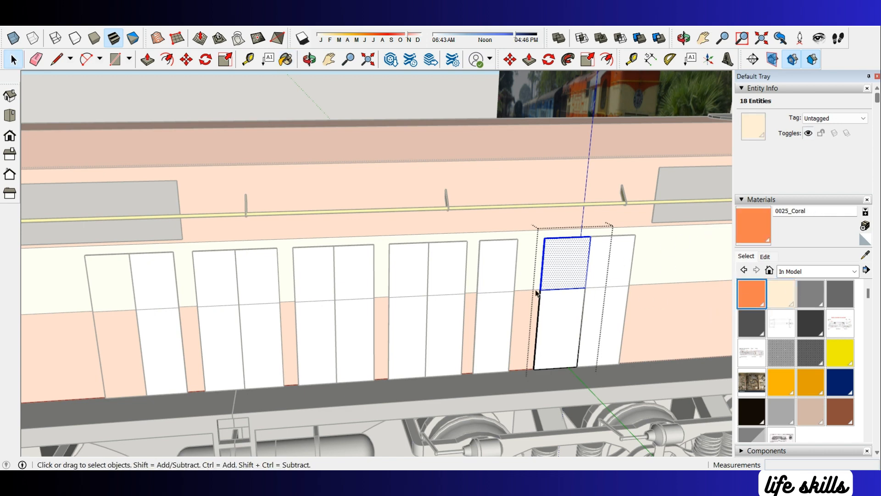
left_click(551, 326)
key("space")
scroll(612, 282, "up", 3)
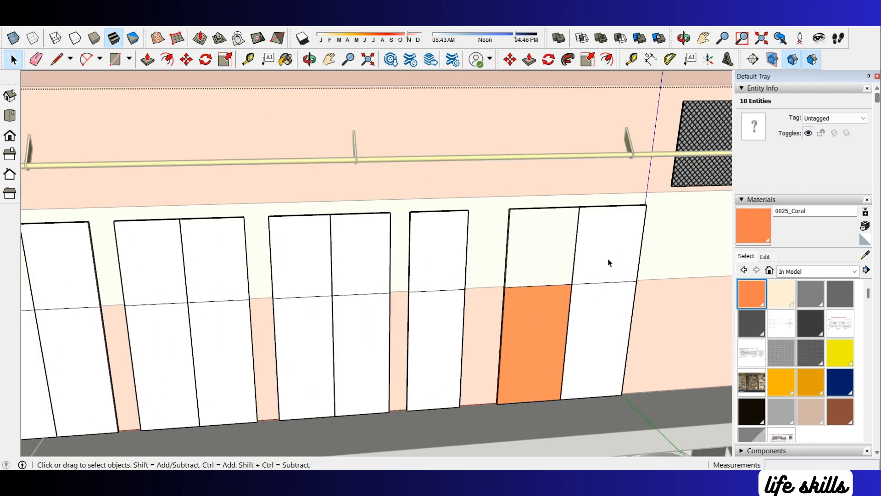
Step: Erase the white leaf of the last door pair and replace it with a copy of the painted leaf beside it
right_click(608, 263)
left_click(630, 274)
left_click(525, 241)
key("m")
scroll(511, 203, "up", 3)
scroll(511, 202, "up", 2)
left_click(508, 211)
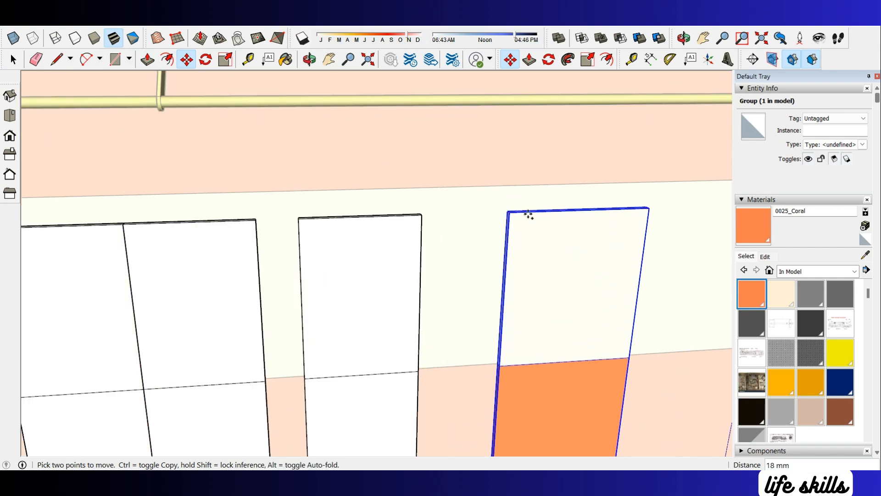
key("ctrl")
left_click(645, 208)
key("space")
left_click(618, 198)
Step: Open the side-door group, select the seven white leaves of the middle doors and shift them up about 106 mm
scroll(618, 197, "down", 6)
scroll(551, 239, "down", 2)
double_click(551, 240)
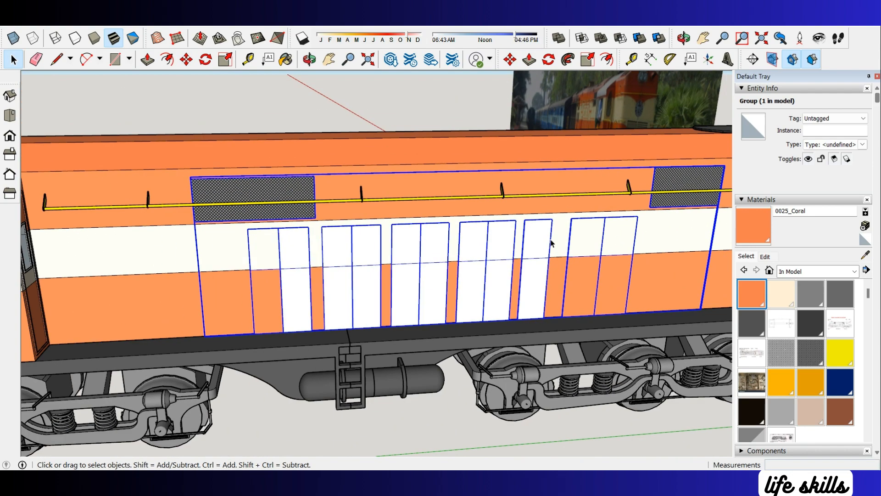
left_click(531, 238, "shift")
left_click(356, 251, "shift")
scroll(324, 236, "up", 2)
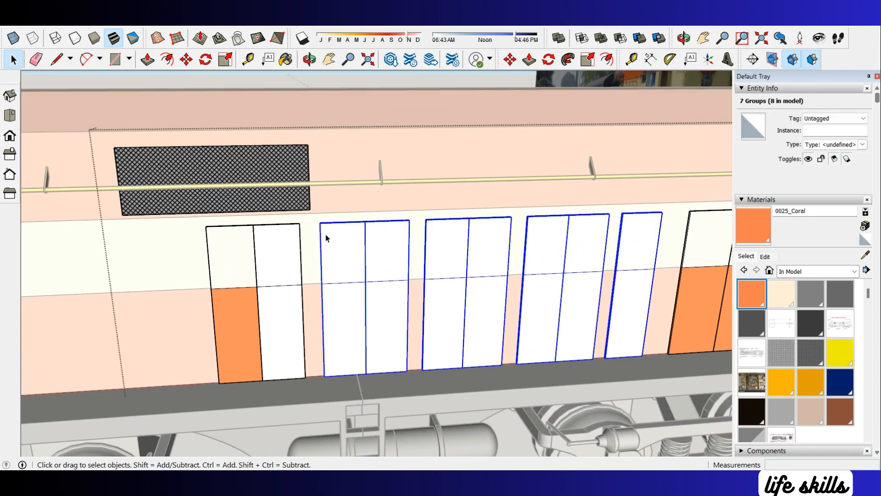
key("m")
scroll(271, 216, "up", 5)
key("space")
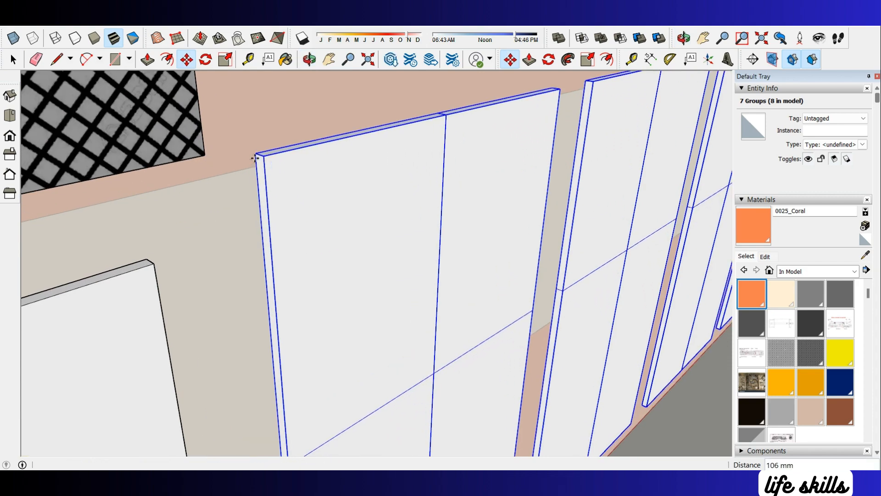
Step: Erase the first door pair's white leaf and replace it with a copy of the painted leaf, 400 mm along
scroll(326, 174, "down", 5)
left_click(259, 259)
left_click(155, 280)
key("m")
scroll(75, 246, "up", 3)
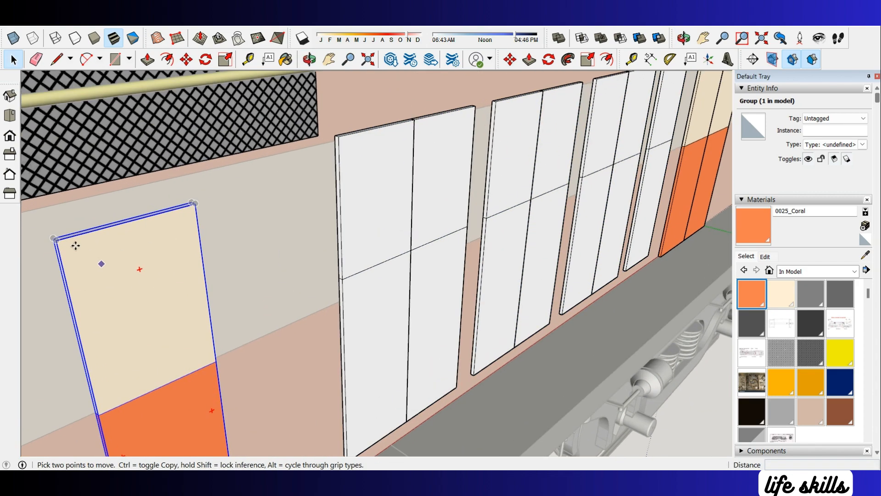
middle_click_drag(75, 246, 128, 270)
key("ctrl")
left_click(53, 279)
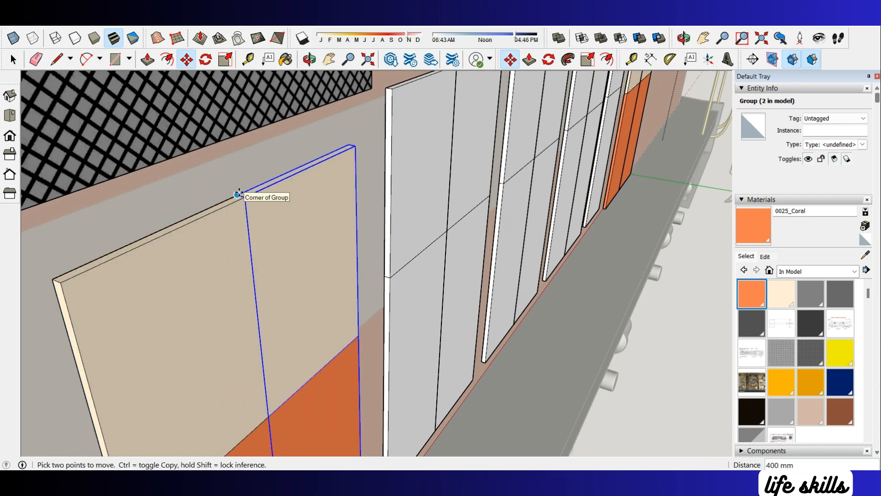
left_click(238, 195)
Step: Copy both painted leaves of the first pair onto the second and third double doors
scroll(237, 195, "down", 3)
key("space")
key("m")
scroll(179, 231, "up", 3)
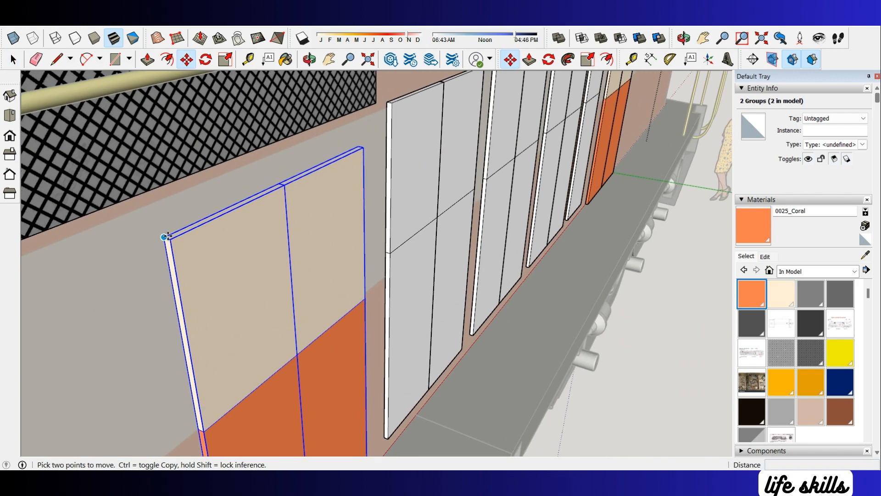
key("ctrl")
left_click(165, 238)
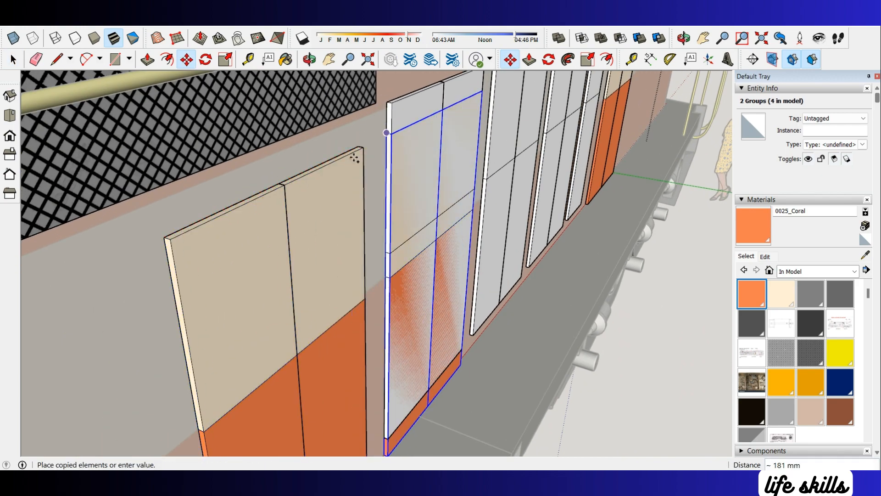
scroll(354, 158, "down", 3)
scroll(437, 112, "up", 5)
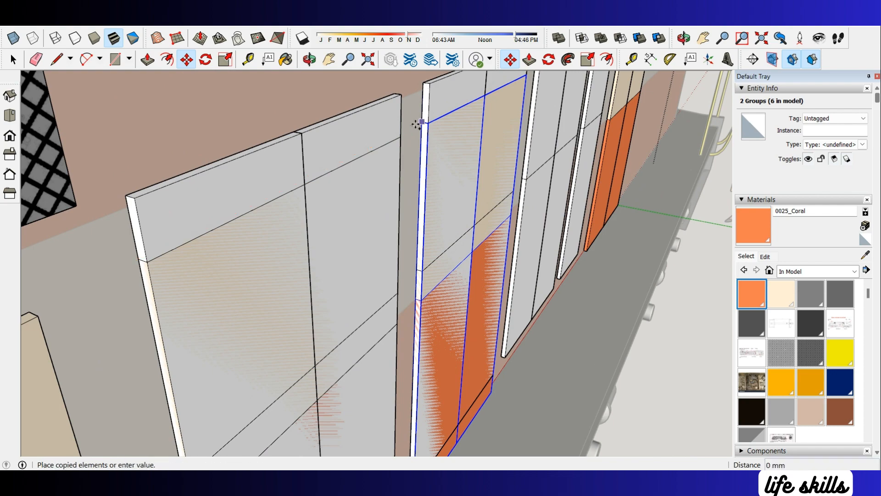
Step: Copy the painted pair onto the fourth double door, beside the single door
scroll(421, 196, "down", 3)
middle_click_drag(452, 138, 354, 356)
scroll(354, 354, "up", 4)
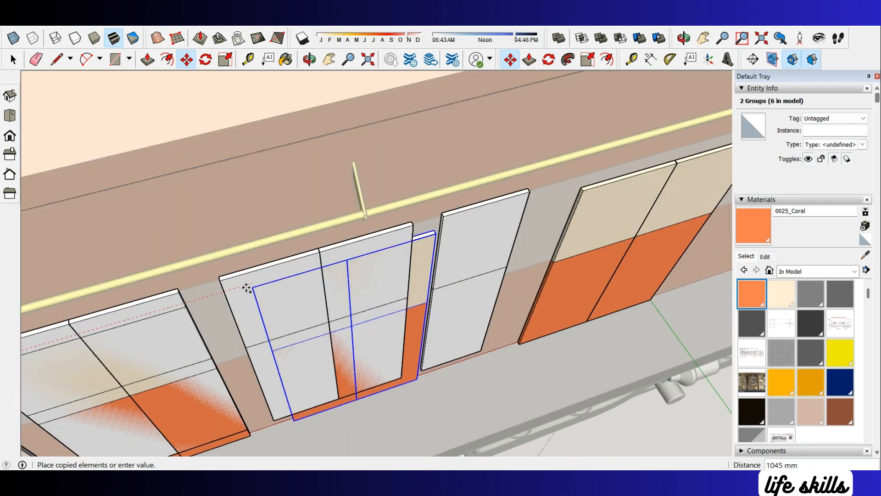
scroll(219, 278, "up", 1)
scroll(220, 278, "up", 2)
left_click(220, 277)
Step: Copy the fourth double door's painted leaves onto the single door beside it
scroll(230, 299, "up", 3)
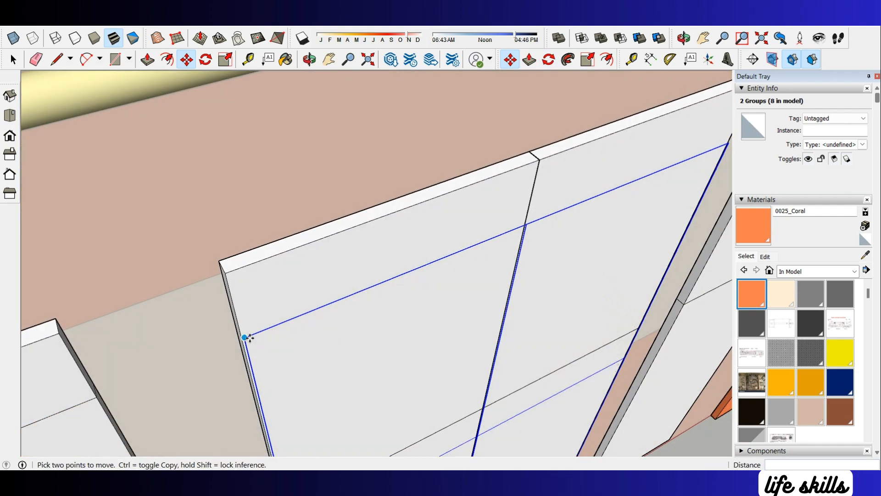
scroll(224, 275, "up", 5)
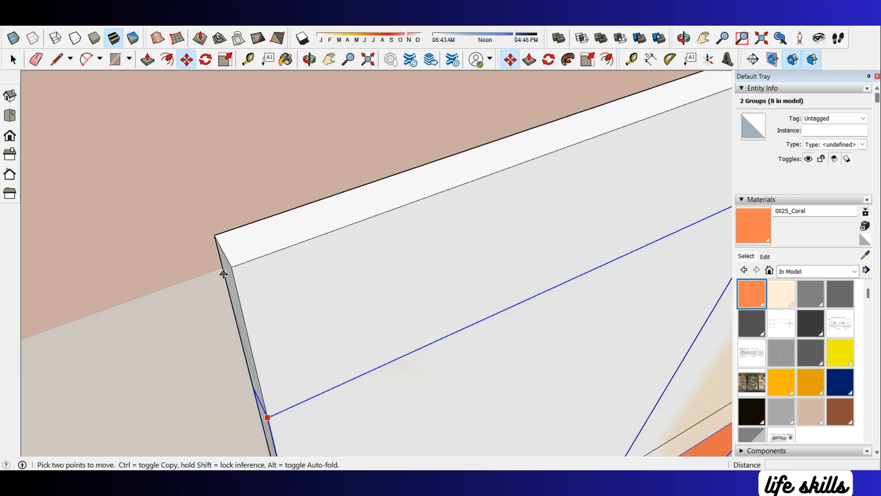
left_click(234, 262)
scroll(234, 262, "down", 3)
left_click(257, 371)
scroll(257, 371, "down", 5)
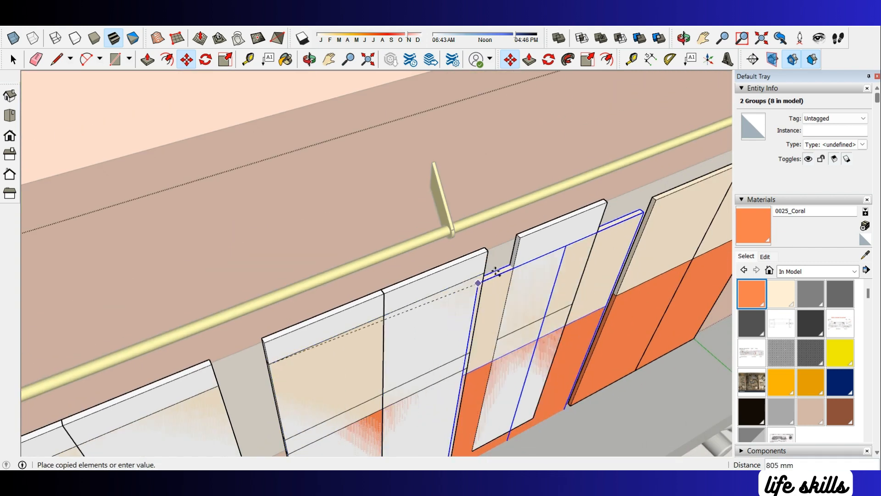
Step: Reopen the side-door group and erase the surplus painted leaf between the single door and the last pair
key("Escape")
right_click(610, 232)
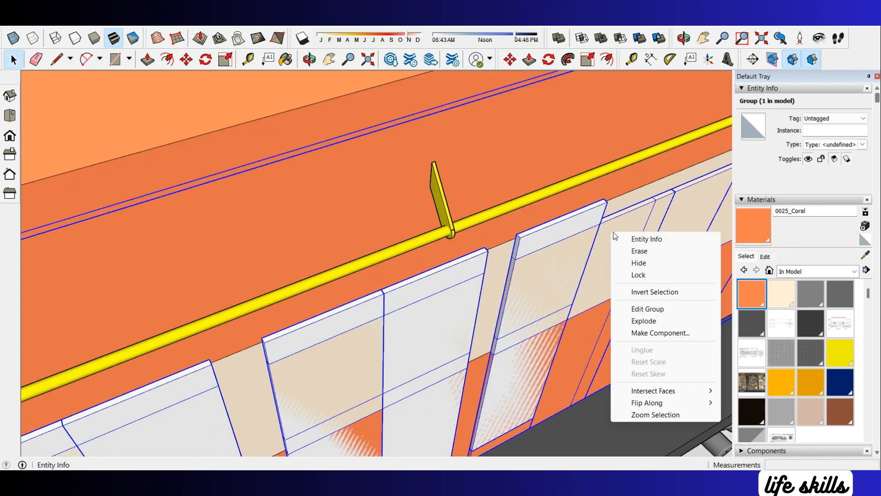
double_click(612, 232)
right_click(608, 232)
left_click(617, 251)
Step: Select the white leaves overlapping the painted copies on the middle doors and erase them together
left_click(586, 238)
scroll(579, 238, "down", 3)
left_click(484, 271, "shift")
scroll(480, 272, "down", 2)
left_click(433, 277, "shift")
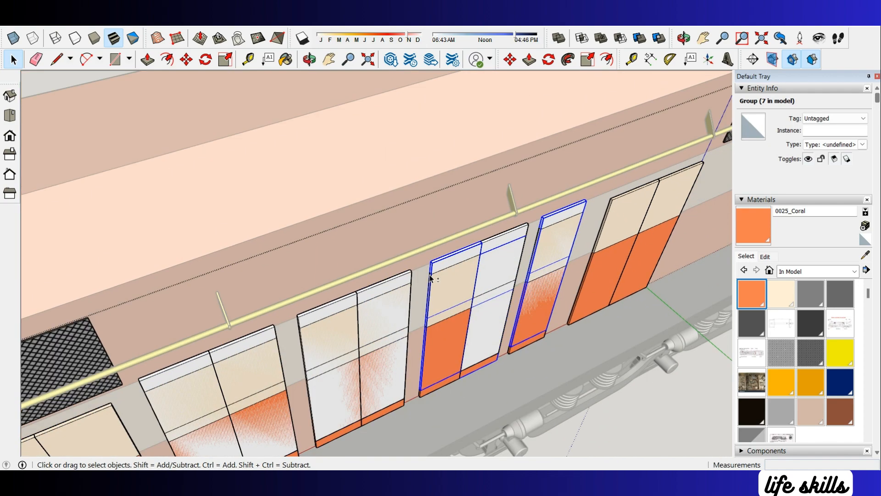
left_click(356, 302, "shift")
scroll(353, 301, "down", 2)
left_click(339, 301, "shift")
right_click(299, 133)
left_click(345, 157)
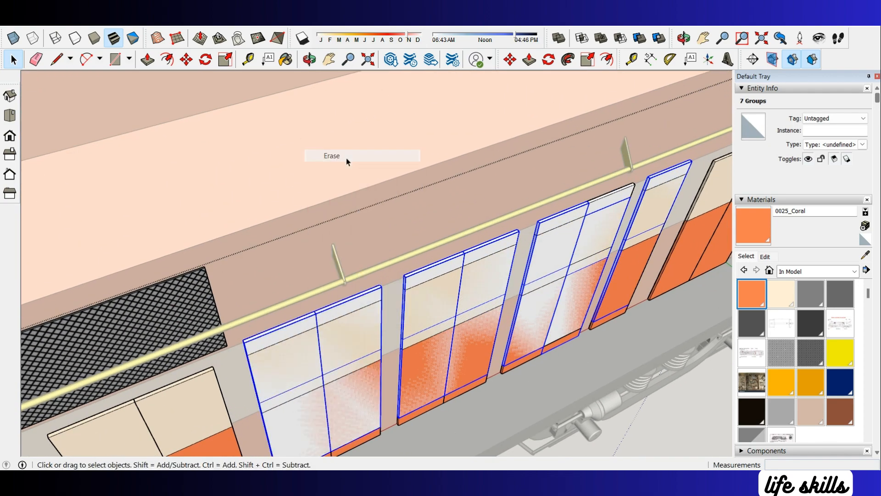
Step: Erase the fourth pair's leftover leaf and fill its place with a copy of the painted leaf beside it
scroll(353, 166, "down", 2)
right_click(559, 206)
left_click(587, 227)
left_click(518, 232)
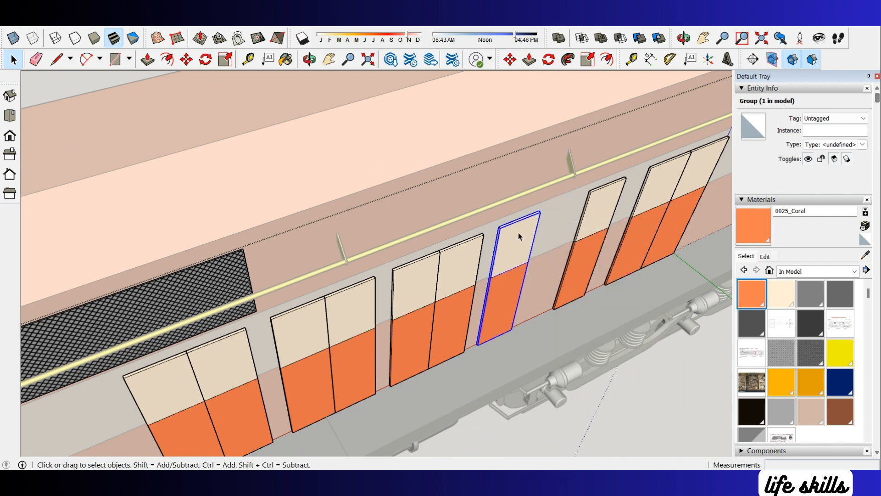
scroll(517, 230, "up", 4)
key("m")
scroll(476, 220, "up", 3)
key("ctrl")
left_click(456, 218)
left_click(641, 148)
key("space")
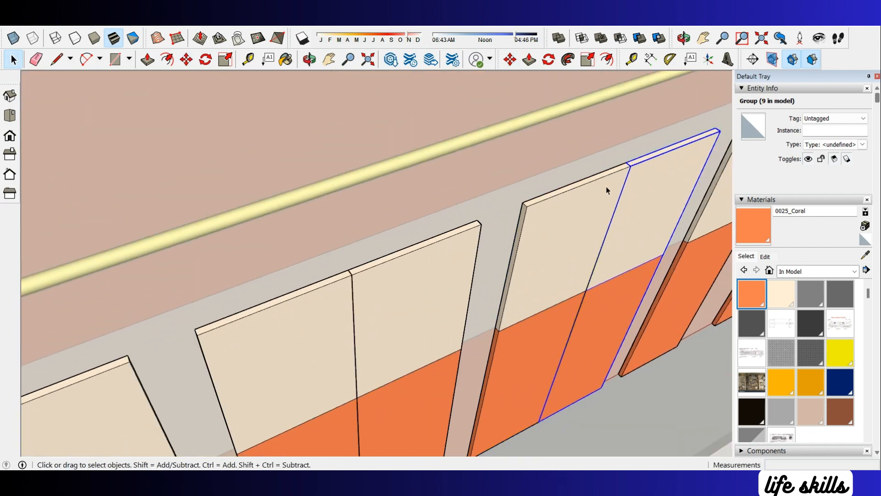
Step: Compare the painted side doors with the doors on the locomotive's opposite side
scroll(510, 165, "down", 10)
scroll(514, 257, "down", 4)
scroll(426, 216, "up", 6)
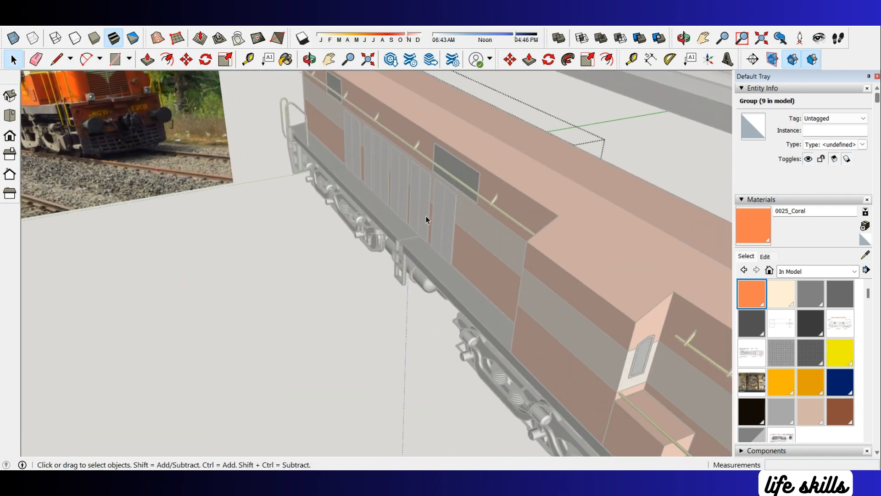
scroll(426, 215, "down", 4)
left_click(464, 118)
scroll(473, 164, "up", 2)
middle_click_drag(472, 163, 275, 134)
left_click(355, 193)
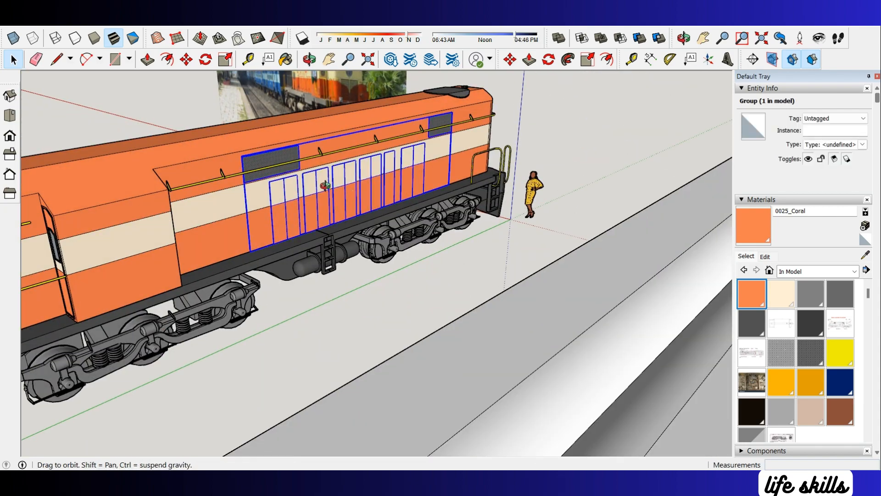
middle_click_drag(325, 186, 276, 202)
scroll(387, 197, "up", 3)
middle_click_drag(388, 197, 289, 202)
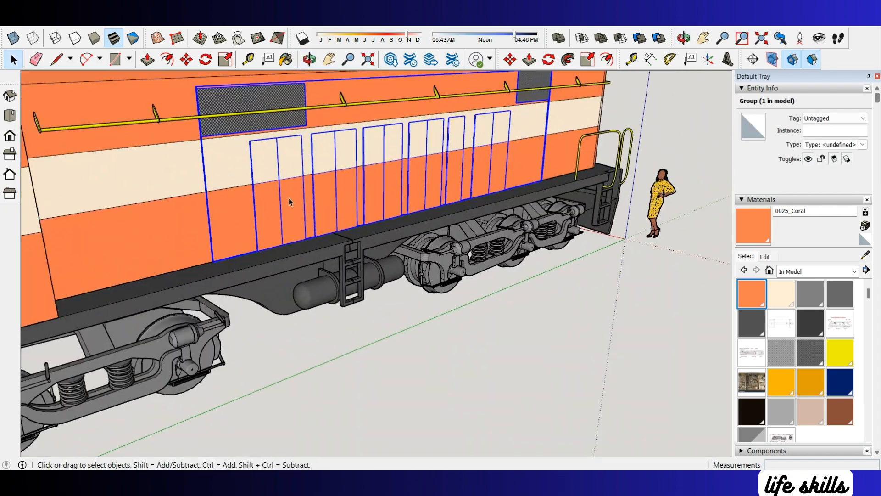
Step: Open the painted side's door group, select all eleven door leaves and copy them
scroll(289, 202, "up", 1)
double_click(274, 182)
left_click(271, 170)
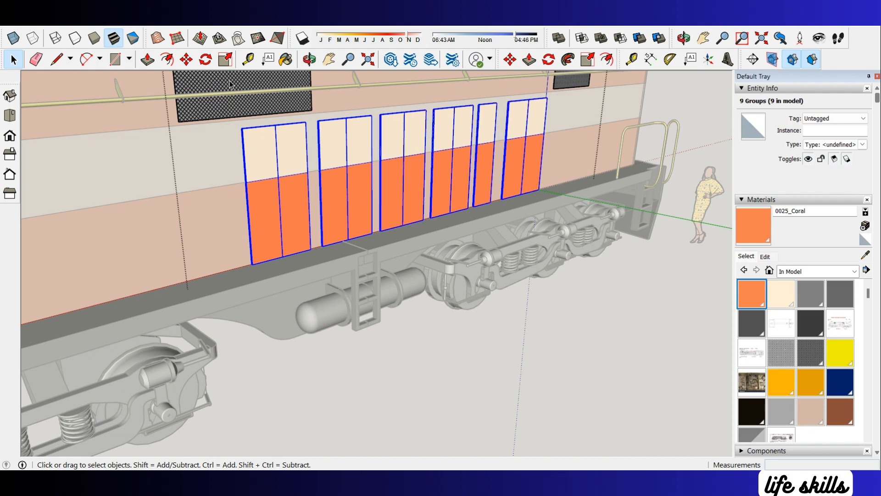
left_click(31, 19)
left_click(57, 76)
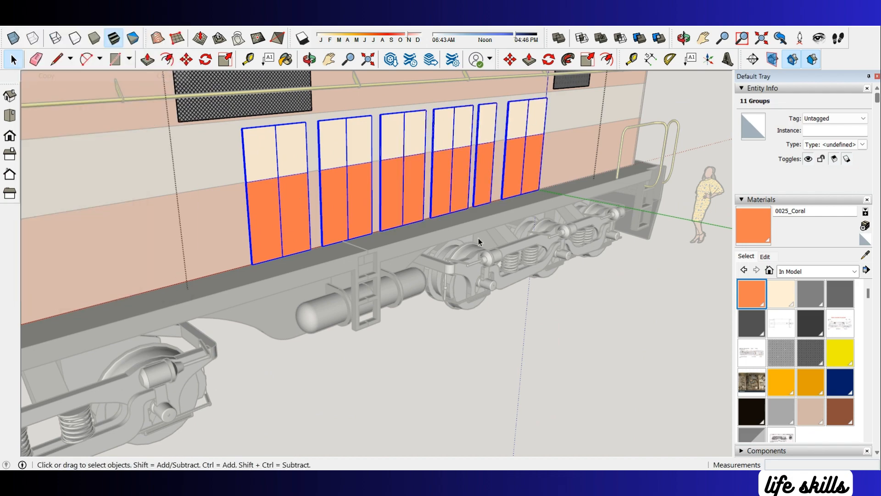
Step: Open the opposite side's door group and paste the eleven painted leaves in place
scroll(478, 238, "down", 5)
middle_click_drag(413, 193, 624, 184)
scroll(459, 174, "up", 3)
scroll(460, 179, "up", 3)
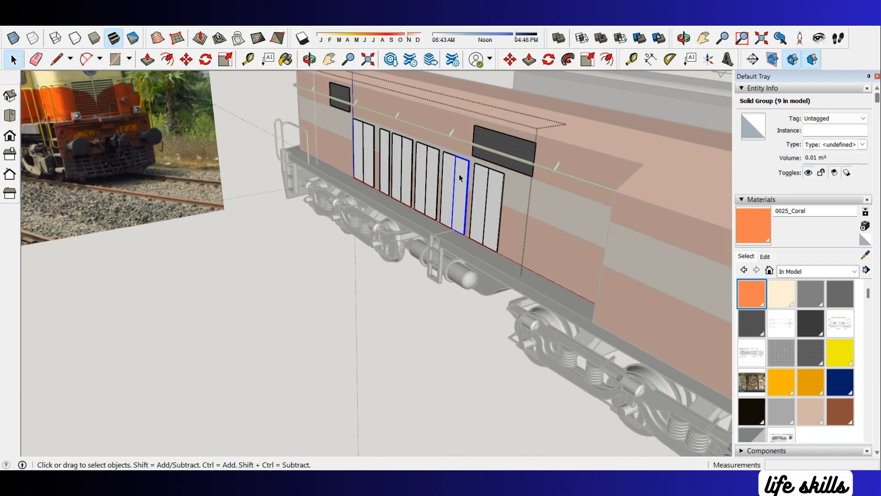
left_click(31, 21)
left_click(64, 99)
middle_click_drag(406, 211, 188, 221)
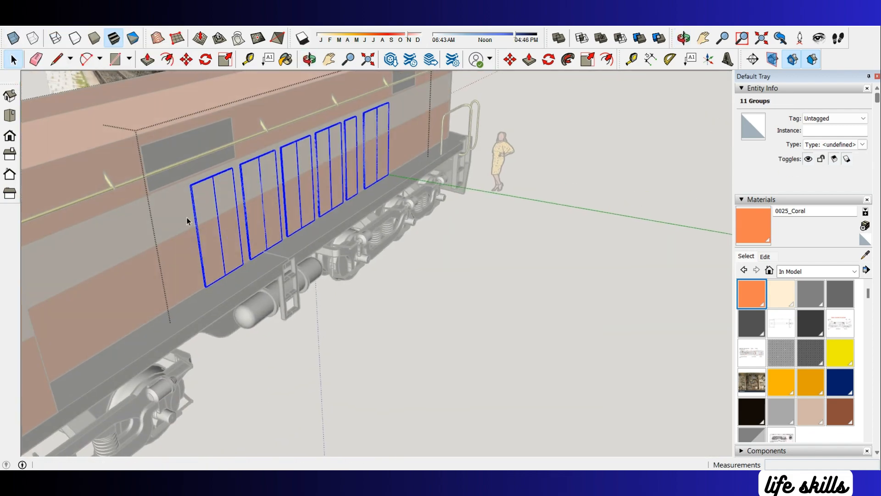
Step: Try to move the pasted painted leaves across the body onto the opposite side's white doors
scroll(198, 191, "up", 4)
key("m")
scroll(213, 159, "up", 2)
left_click(214, 160)
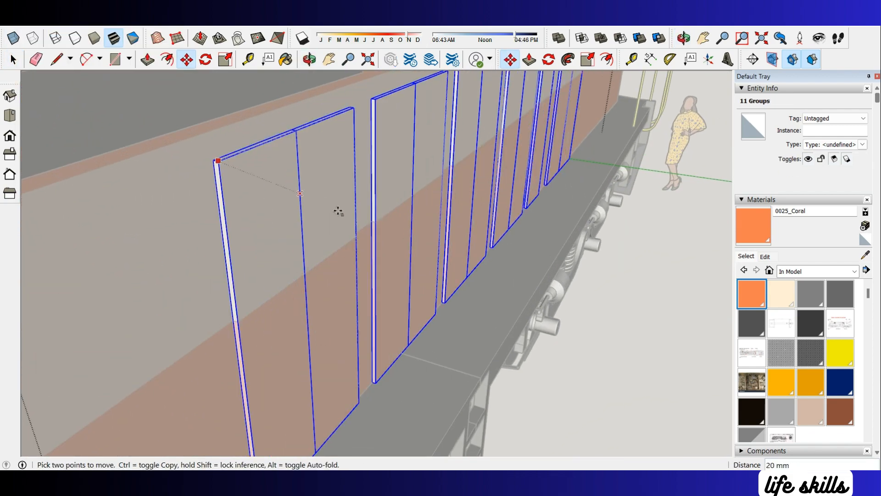
scroll(338, 210, "down", 3)
middle_click_drag(342, 236, 321, 204)
scroll(455, 250, "down", 3)
key("space")
scroll(120, 266, "up", 3)
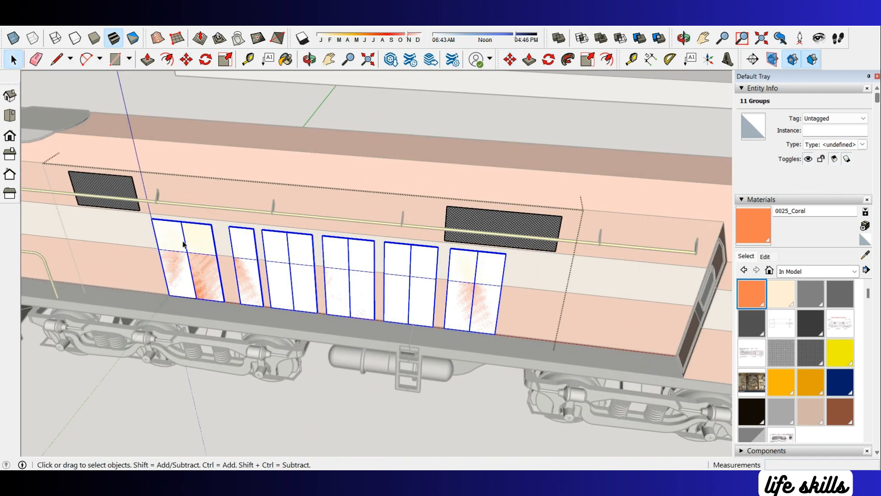
Step: Erase the white leaves from the opposite side's doors and undo the move of the painted copies
scroll(194, 296, "up", 3)
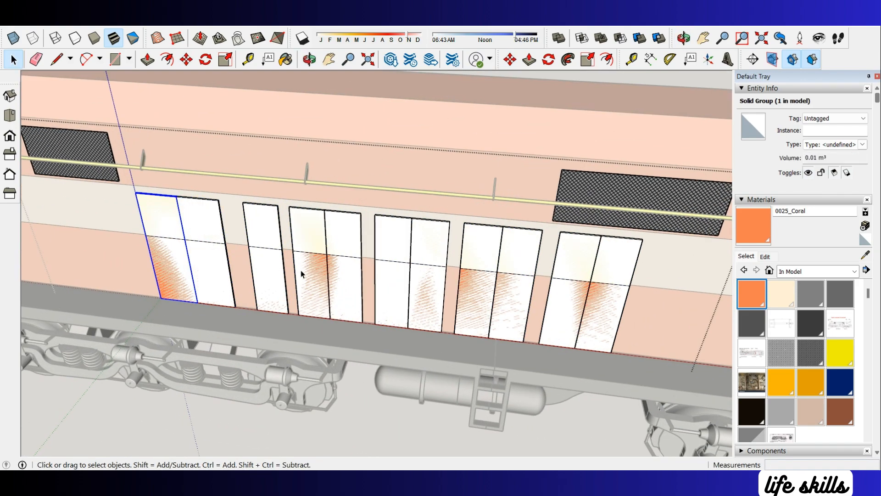
left_click(292, 265)
double_click(292, 265)
middle_click_drag(292, 265, 362, 275)
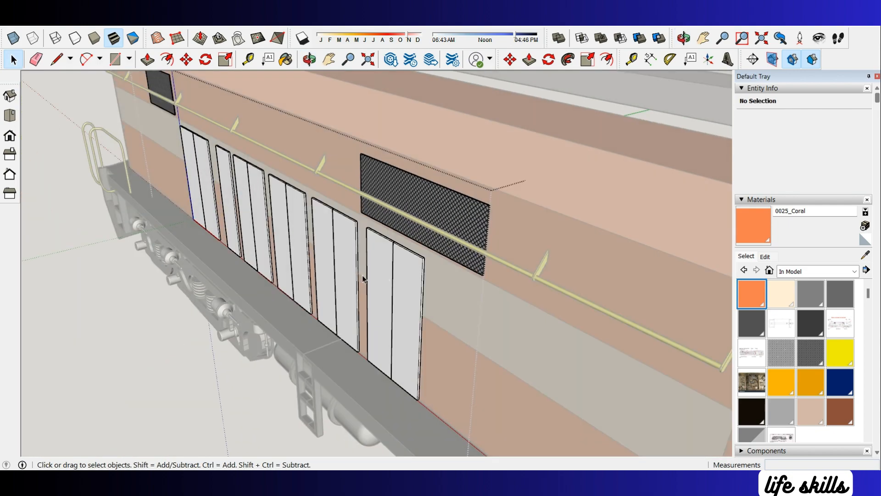
right_click(205, 156)
left_click(212, 167)
mouse_move(212, 168)
middle_mouse_down()
mouse_move(285, 258)
mouse_move(454, 238)
mouse_move(321, 207)
mouse_move(317, 175)
middle_mouse_up()
key("ctrl+z")
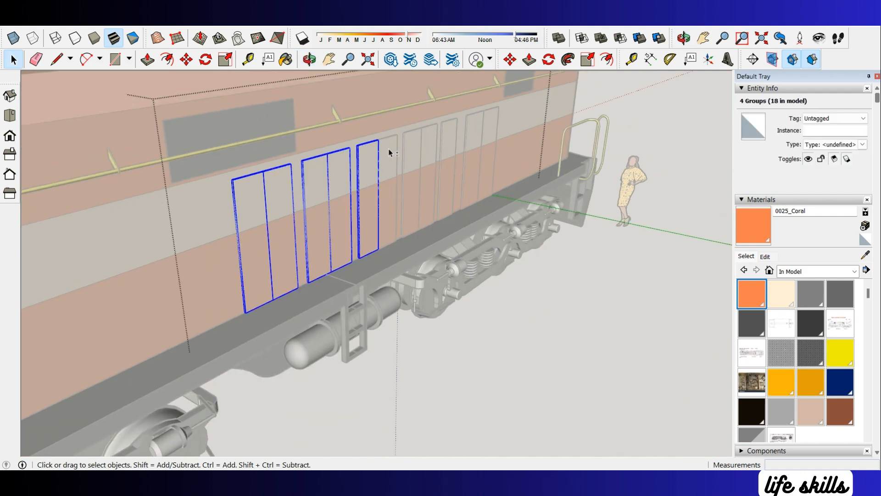
Step: Move the pasted painted leaves by their corner across to the opposite side's door positions and leave the group
scroll(232, 183, "up", 4)
key("m")
left_click(232, 177)
scroll(262, 191, "down", 3)
middle_click_drag(412, 247, 366, 307)
left_click(366, 308)
key("space")
scroll(366, 275, "down", 5)
left_click(531, 125)
Step: Inspect the locomotive's livery along its side and at both the cab and grille ends
middle_click_drag(519, 183, 586, 120)
left_click(684, 37)
left_click_drag(537, 147, 353, 133)
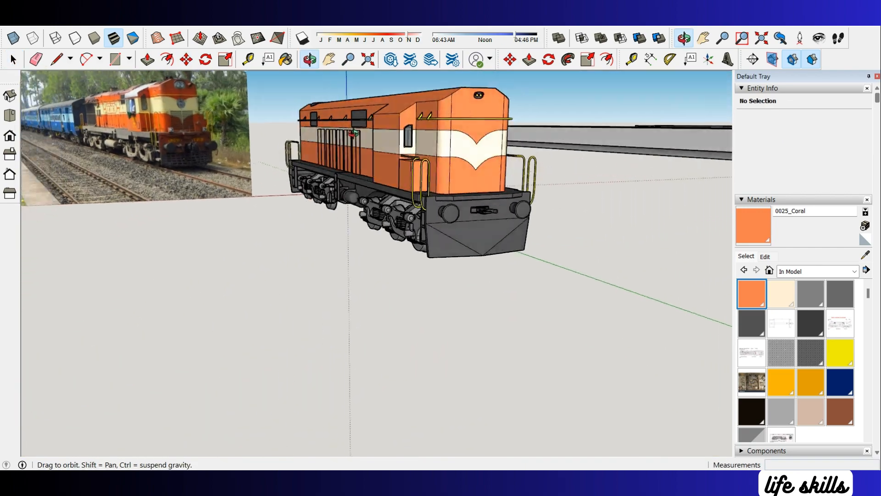
middle_click_drag(353, 133, 197, 147)
middle_click_drag(519, 161, 258, 188)
middle_click_drag(666, 179, 551, 154)
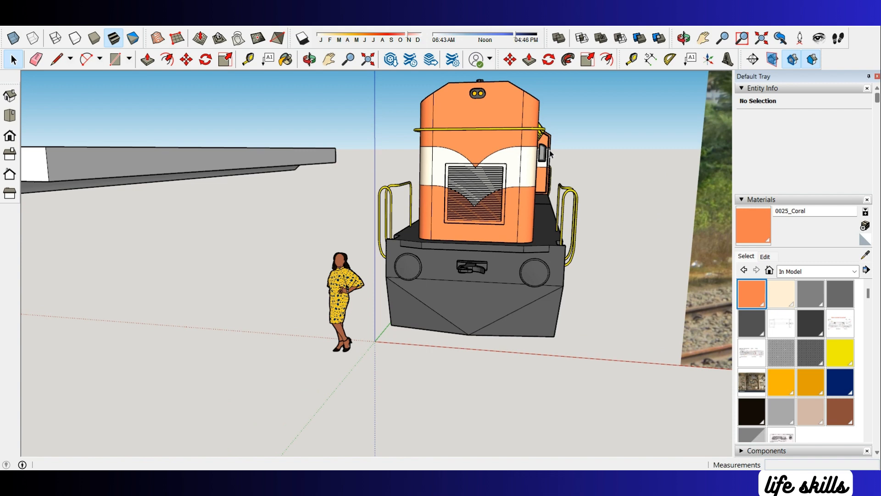
scroll(539, 358, "up", 1)
middle_click_drag(539, 358, 561, 321)
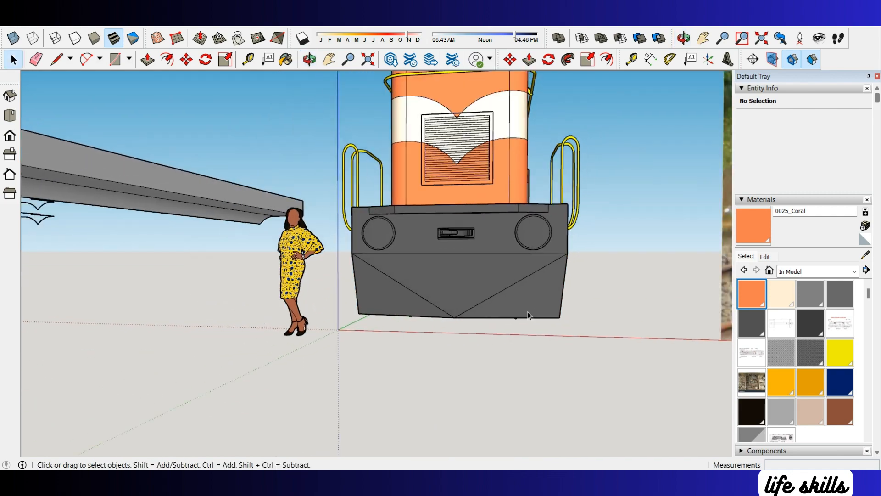
Step: Select the leftover band solid and curved outlines standing beside the locomotive and delete them
scroll(564, 322, "down", 4)
scroll(564, 321, "down", 2)
middle_click_drag(578, 248, 411, 176)
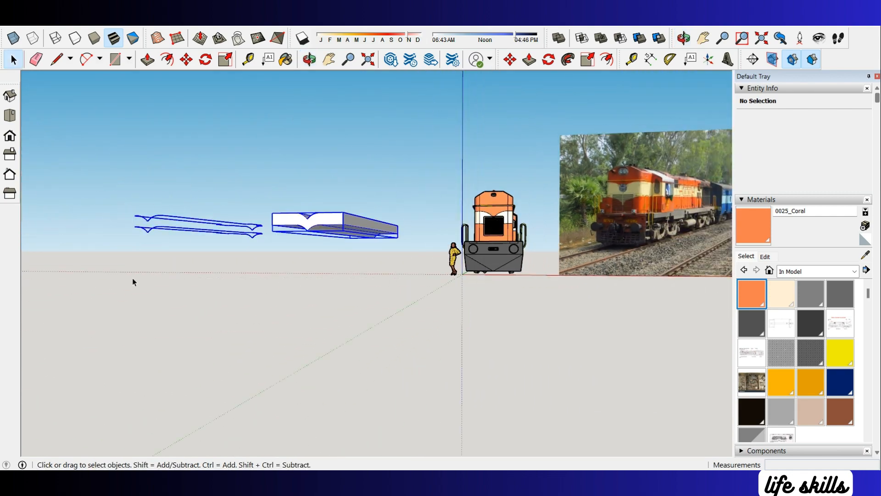
key("Delete")
Step: Delete the reference photo beside the locomotive and hide the sketch axes
scroll(606, 177, "up", 3)
middle_click_drag(606, 177, 491, 255)
scroll(489, 255, "up", 2)
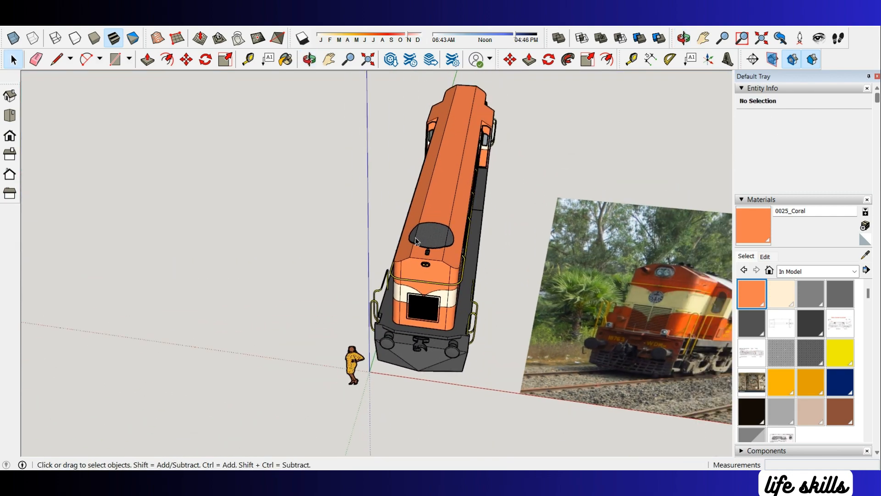
middle_click_drag(415, 241, 349, 238)
scroll(610, 324, "up", 2)
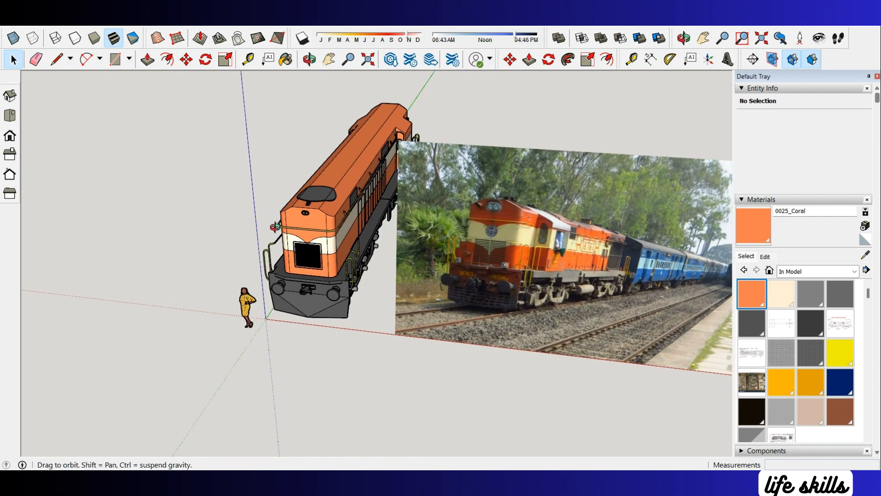
middle_click_drag(275, 226, 321, 230)
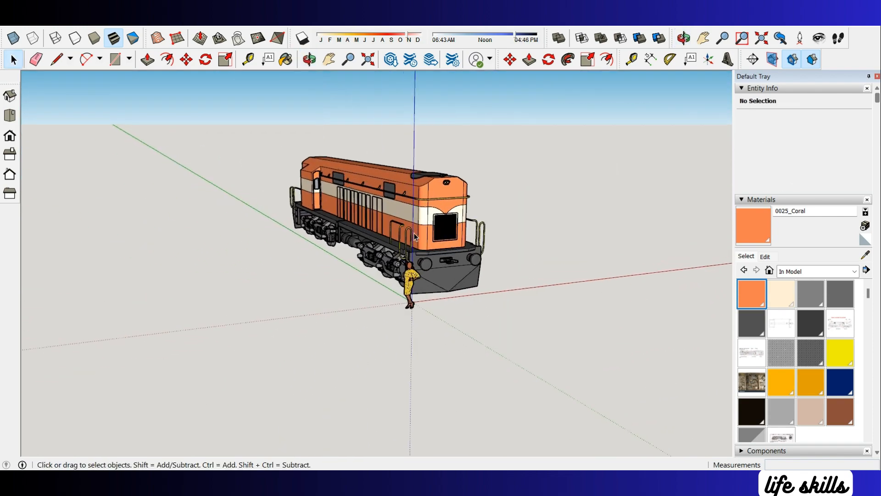
right_click(510, 308)
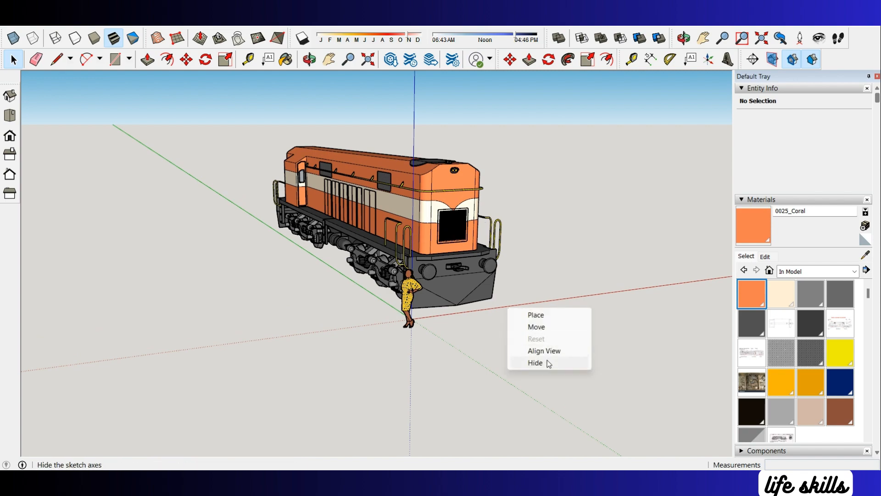
left_click(549, 362)
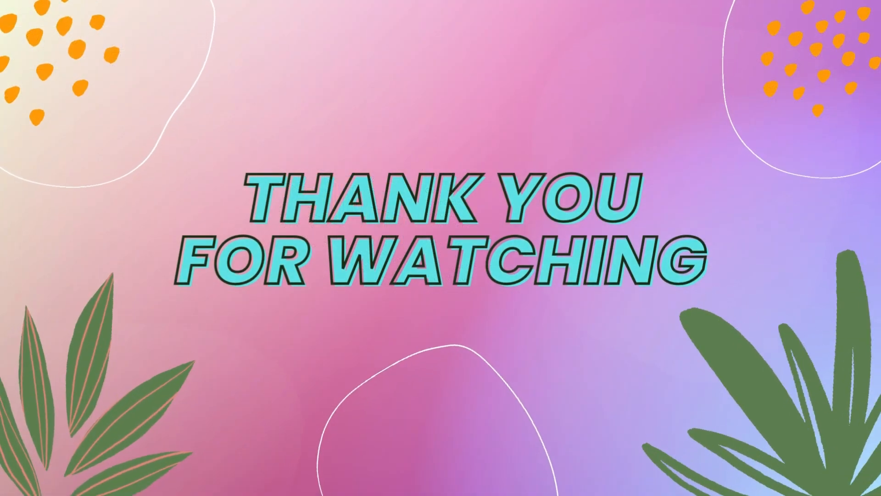